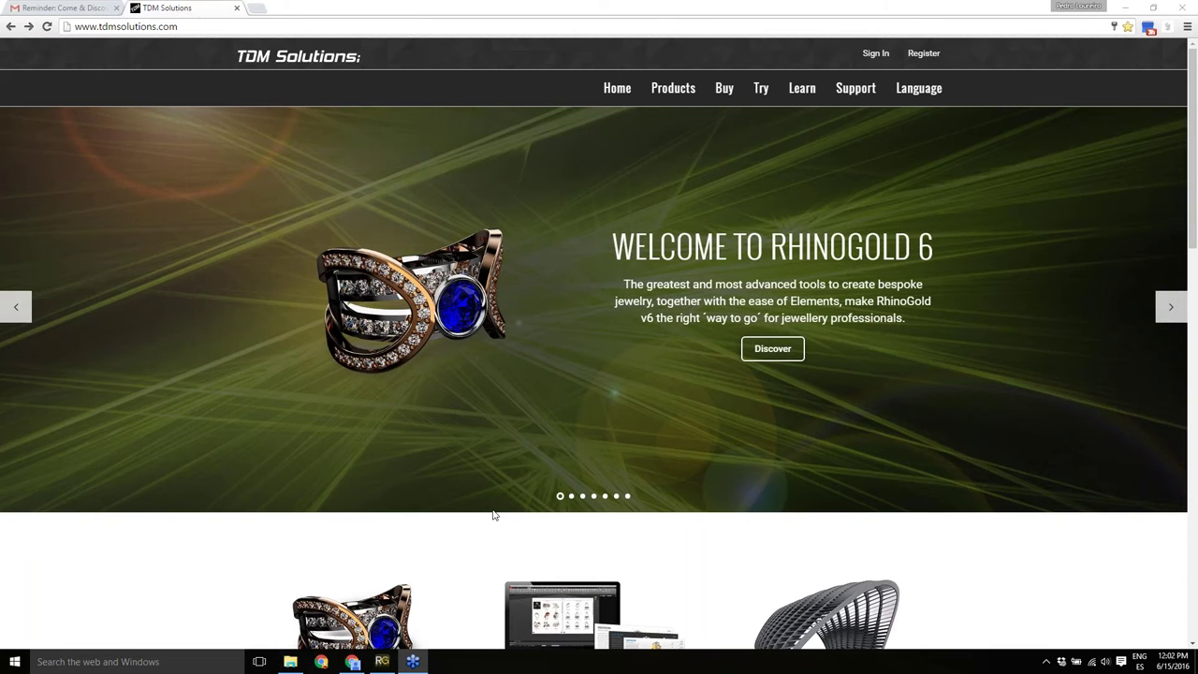
Switch to RhinoGold, review the RhinoGold user interface settings in the program options, and close them.
left_click(384, 663)
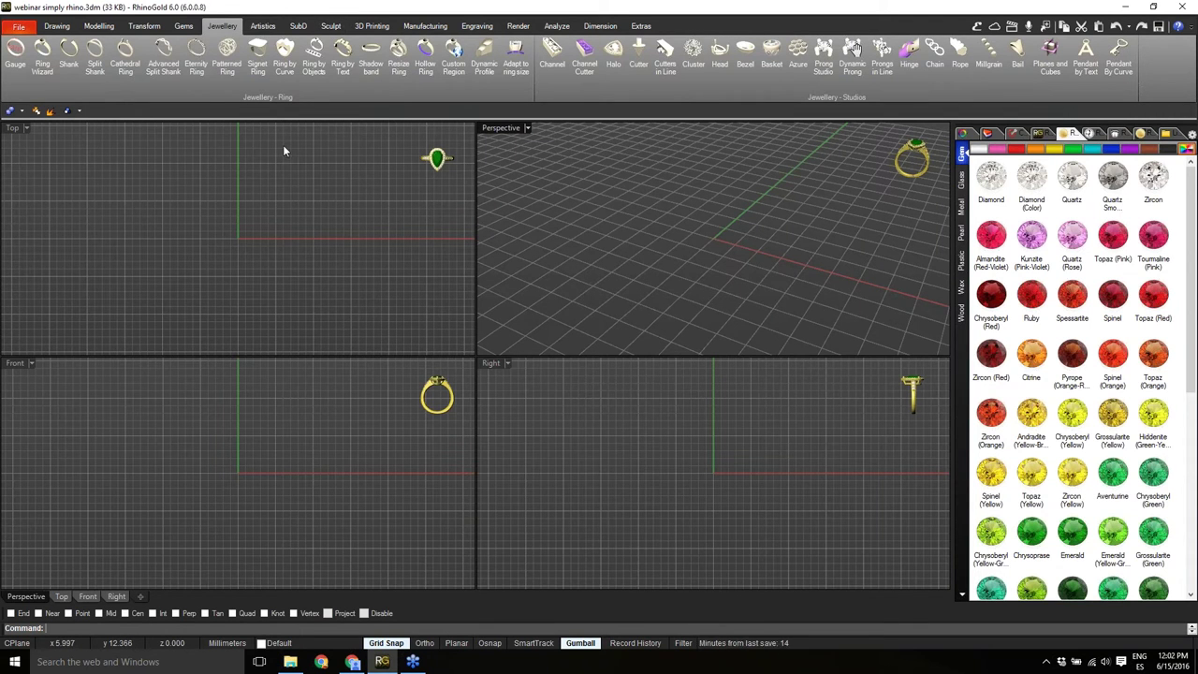
left_click(18, 26)
mouse_move(36, 136)
left_click(122, 123)
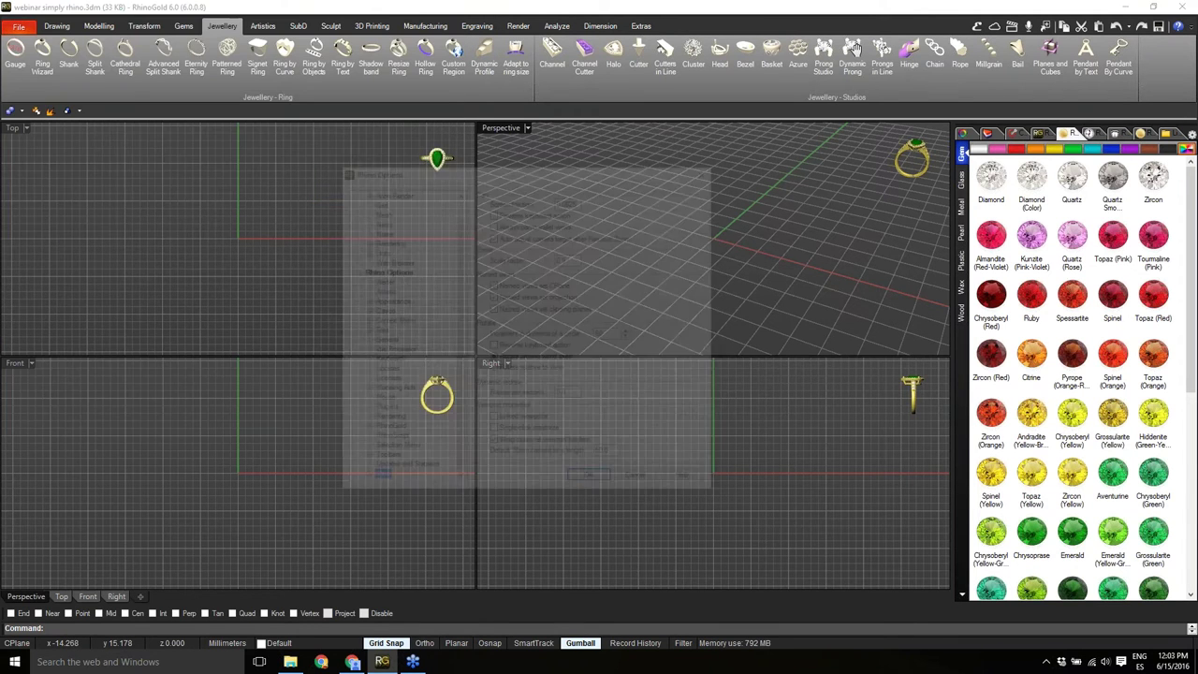
left_click(374, 432)
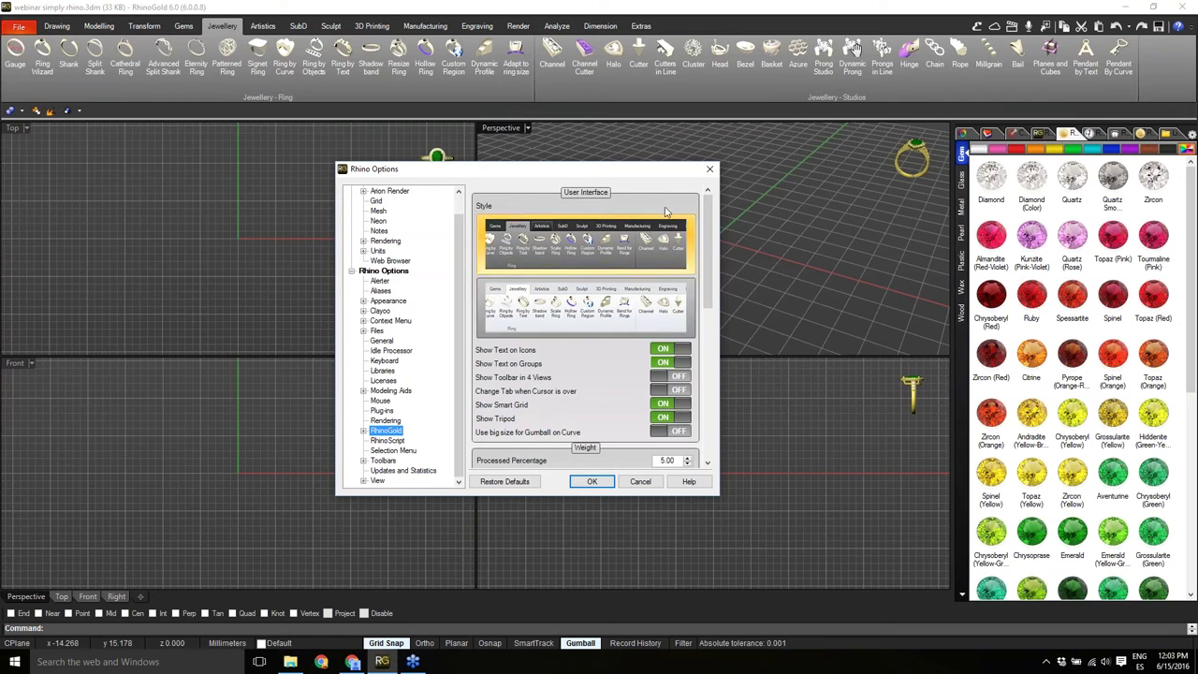
left_click(594, 484)
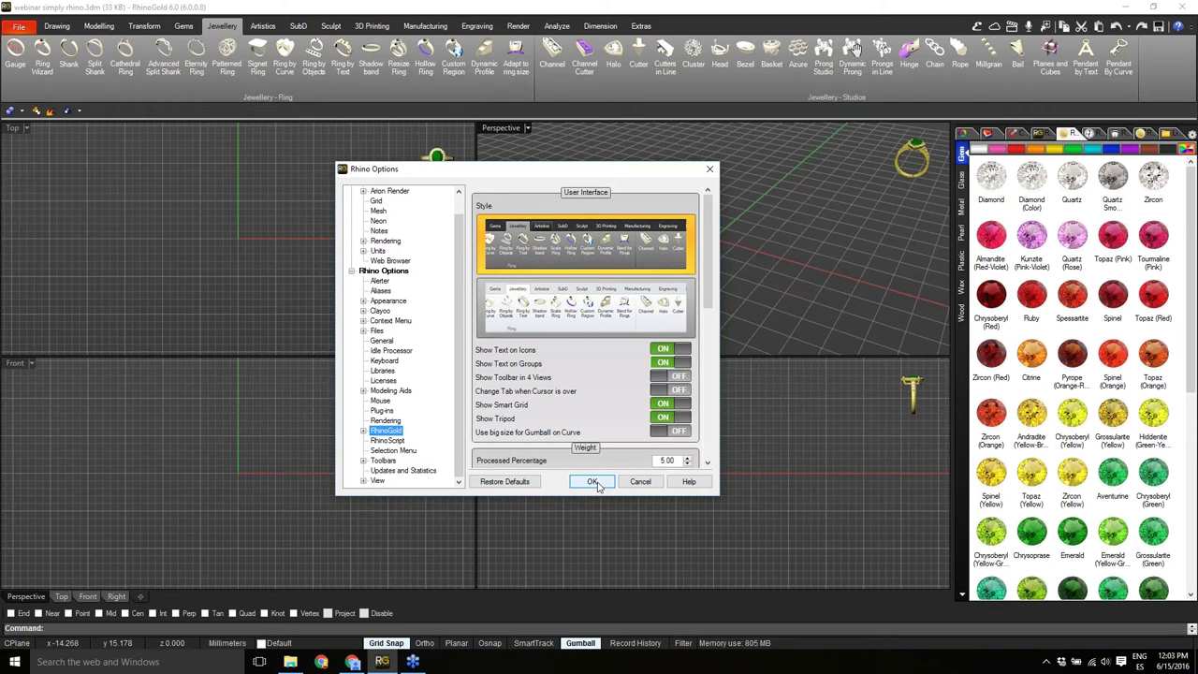
left_click(594, 482)
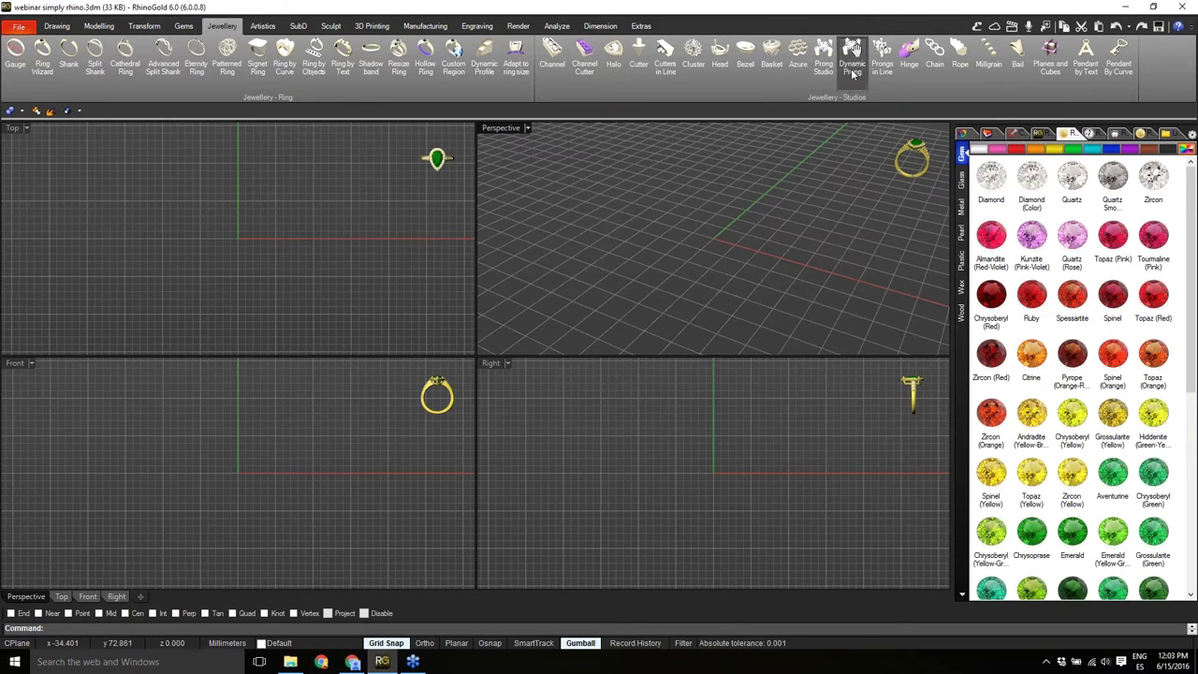
Browse the Elements library of ready-made models, look into its Settings category, and close the library.
left_click(978, 25)
mouse_move(643, 133)
left_mouse_down()
mouse_move(621, 137)
mouse_move(638, 145)
left_mouse_up()
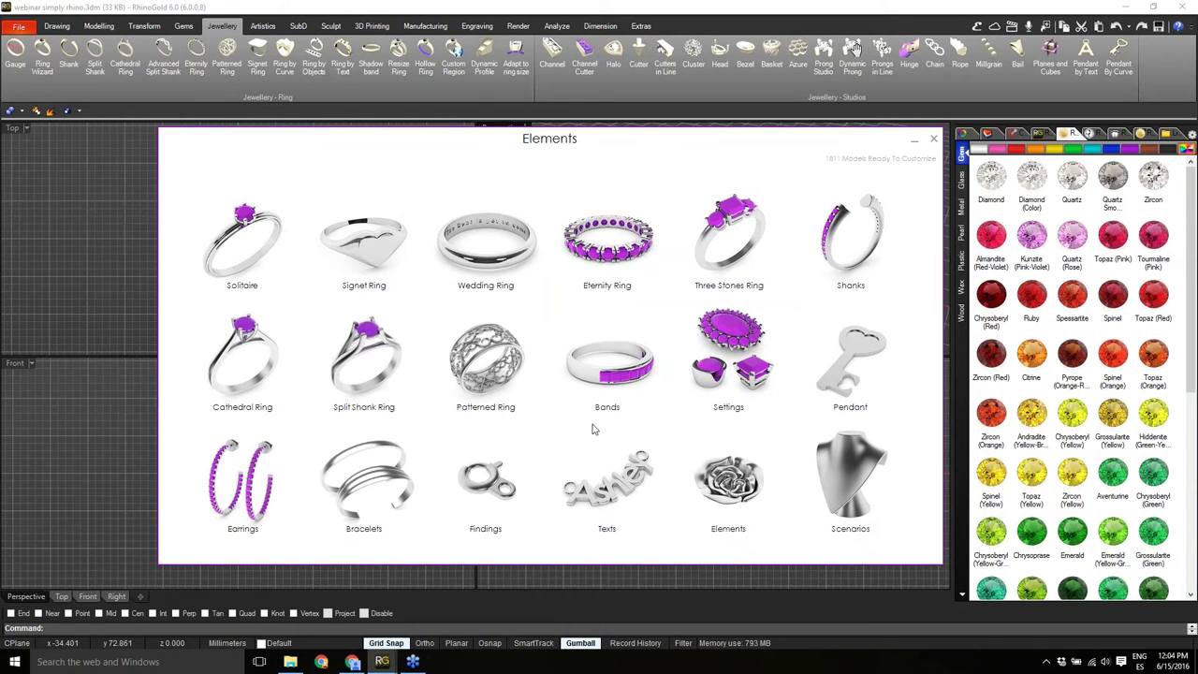
left_click(722, 362)
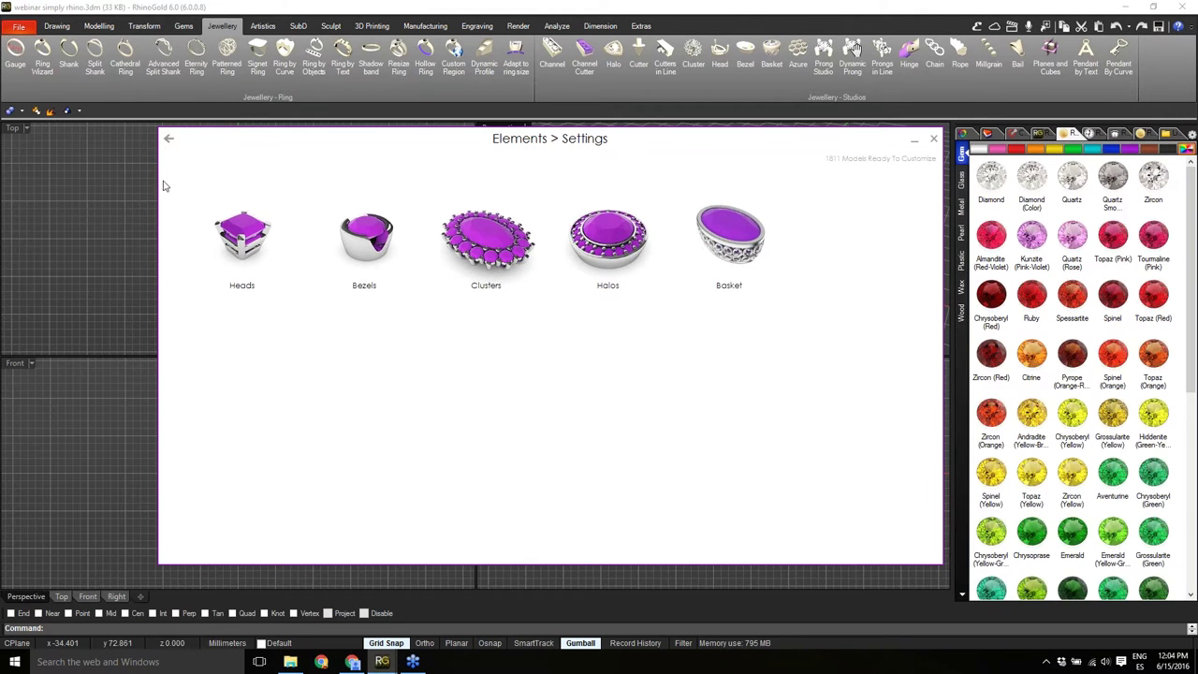
left_click(168, 140)
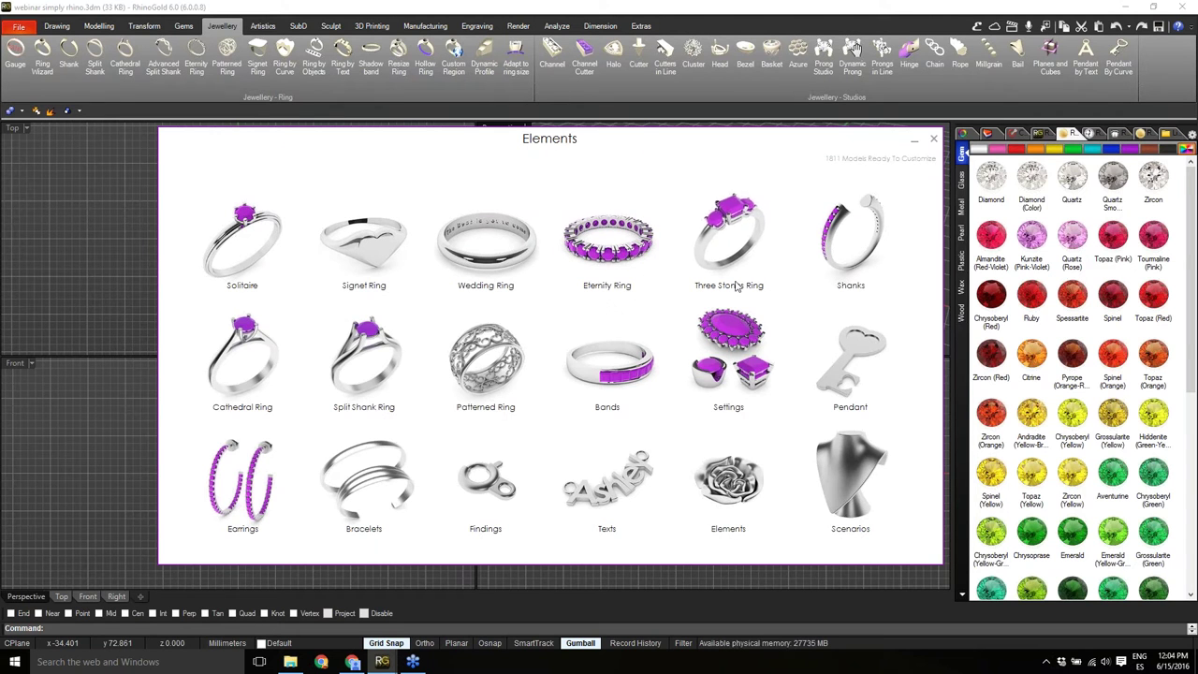
left_click(934, 141)
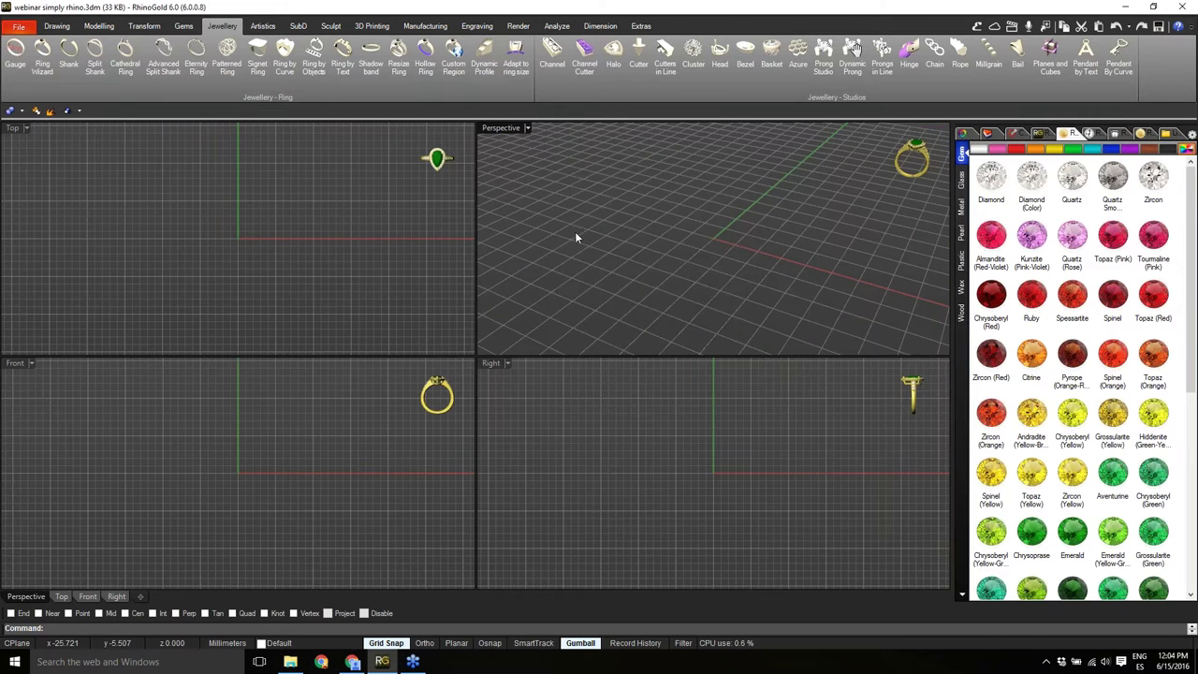
Start a signet ring from template 003 and maximize the perspective view.
left_click(264, 72)
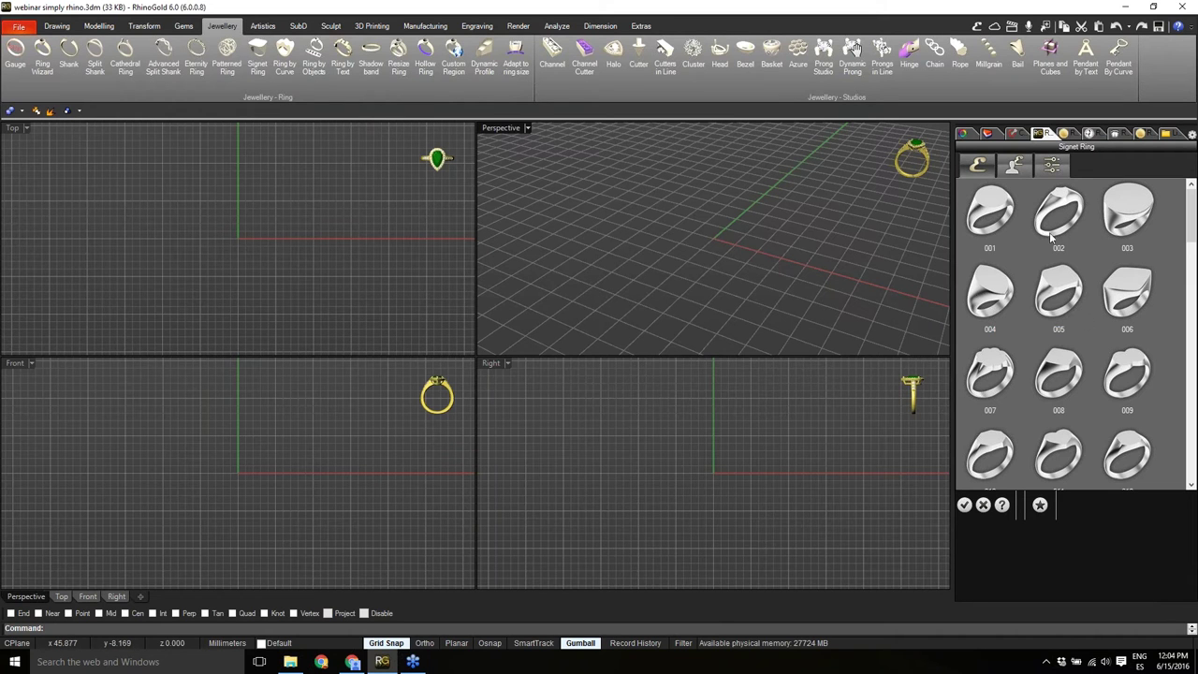
mouse_move(1193, 227)
left_mouse_down()
mouse_move(1195, 334)
mouse_move(1192, 215)
left_mouse_up()
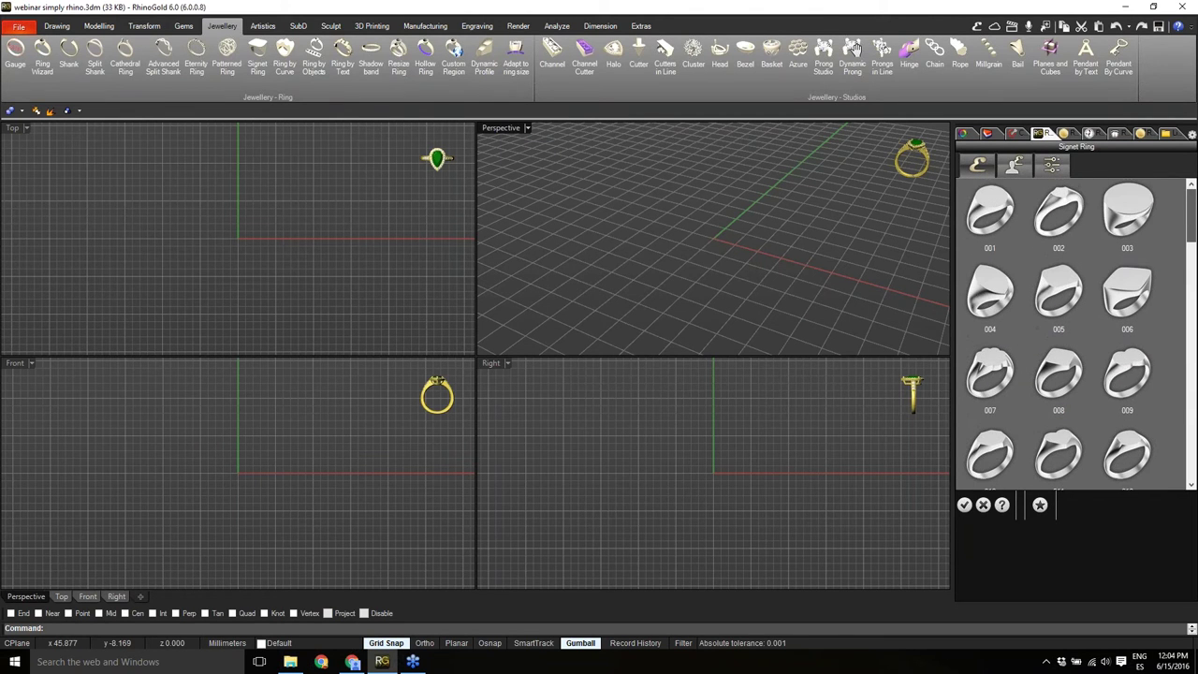
left_click(1130, 215)
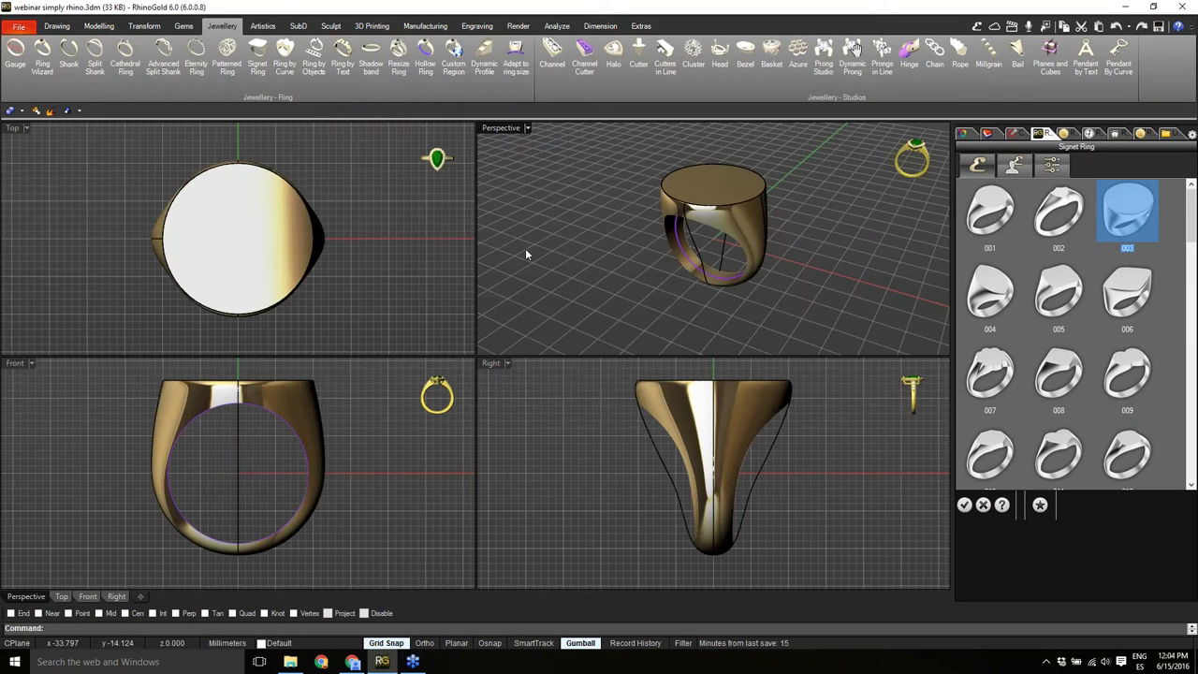
double_click(504, 129)
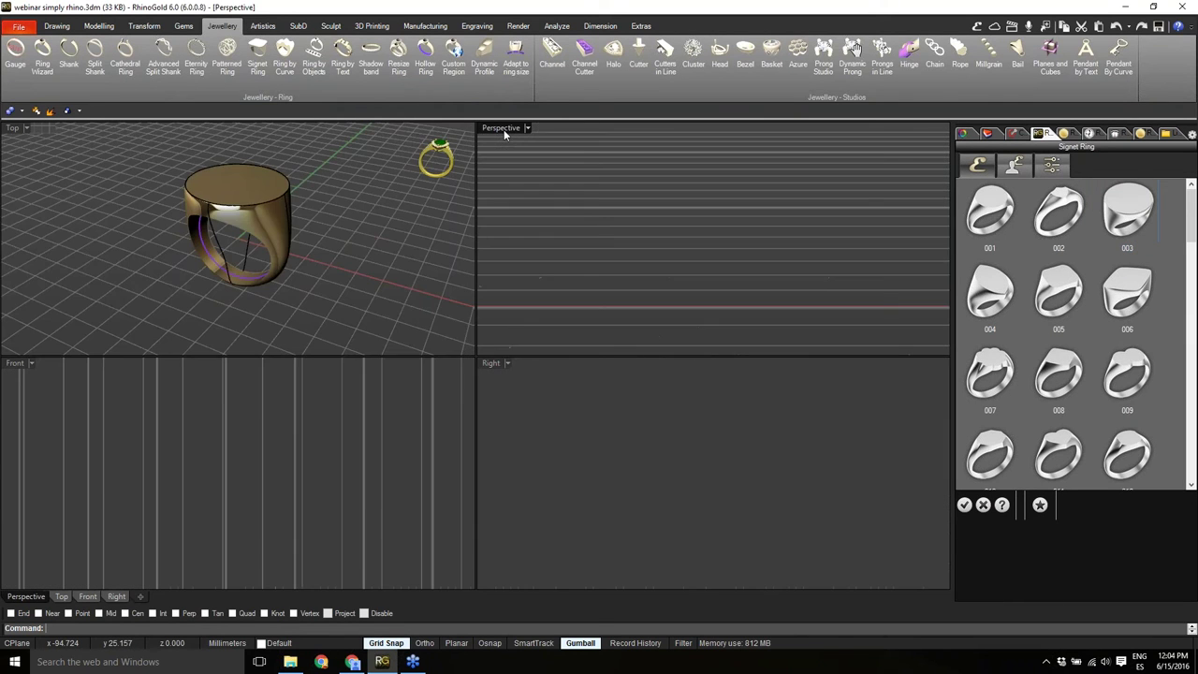
Display the signet ring's parameters and raise its top to a thickness of 5.17 mm.
left_click(1052, 165)
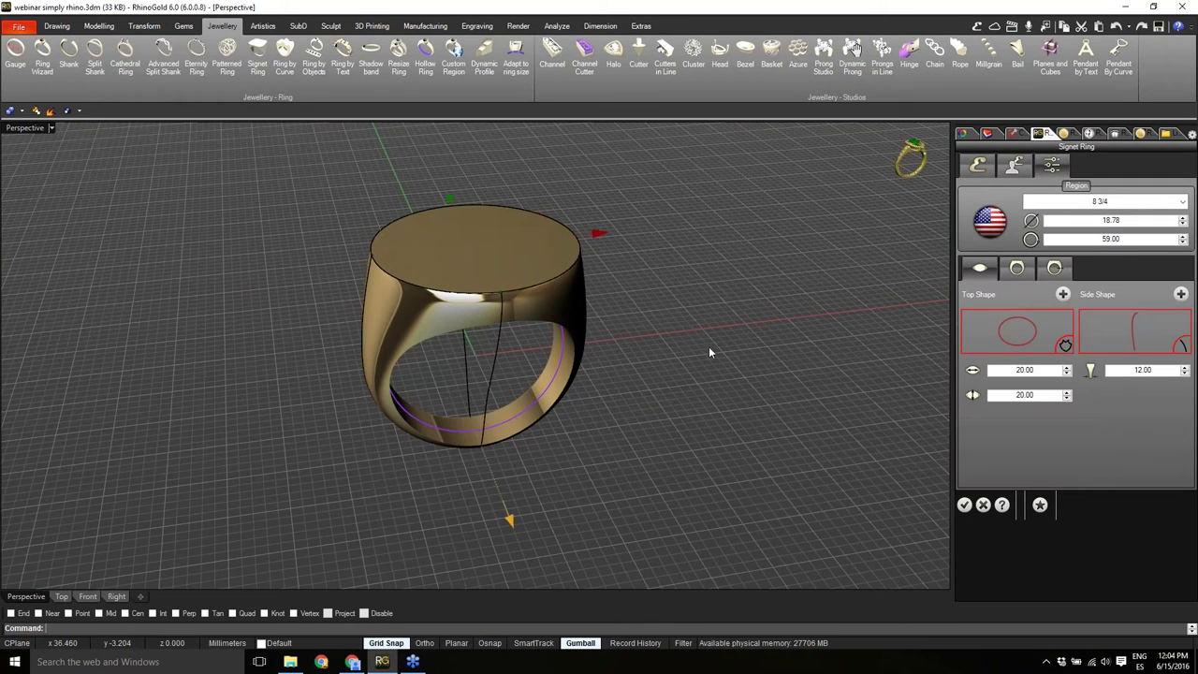
right_click_drag(710, 348, 778, 384)
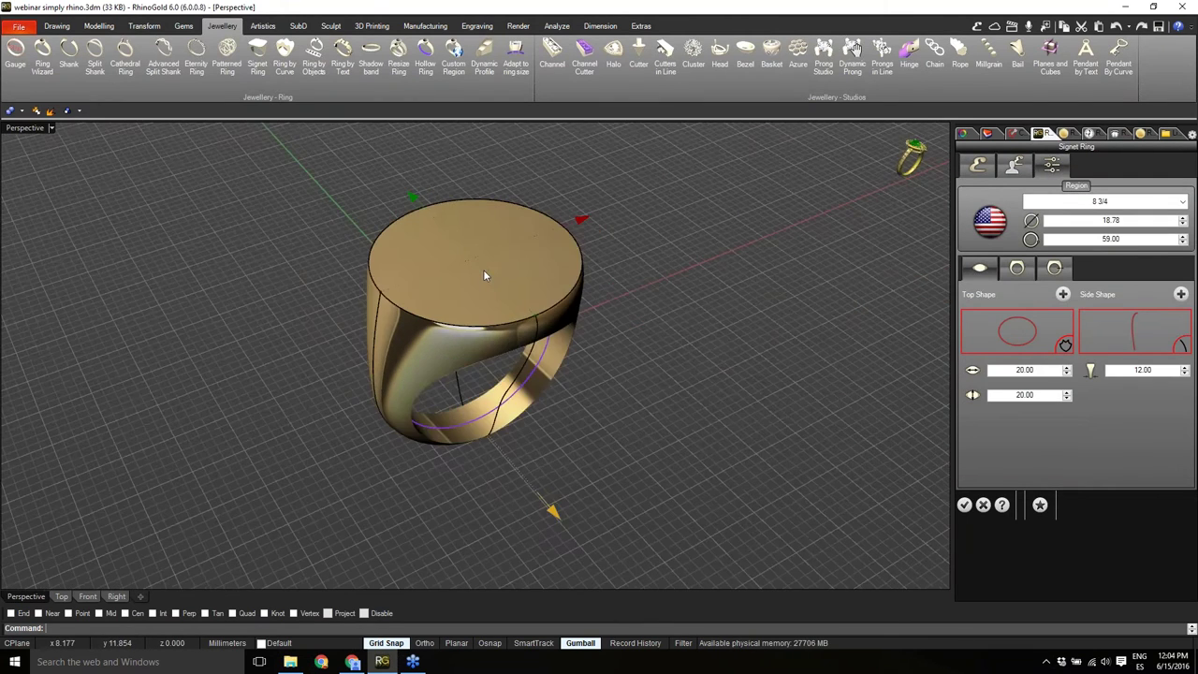
scroll(483, 270, "up", 4)
right_click_drag(496, 318, 480, 214)
left_click_drag(467, 192, 468, 152)
right_click_drag(600, 287, 639, 269)
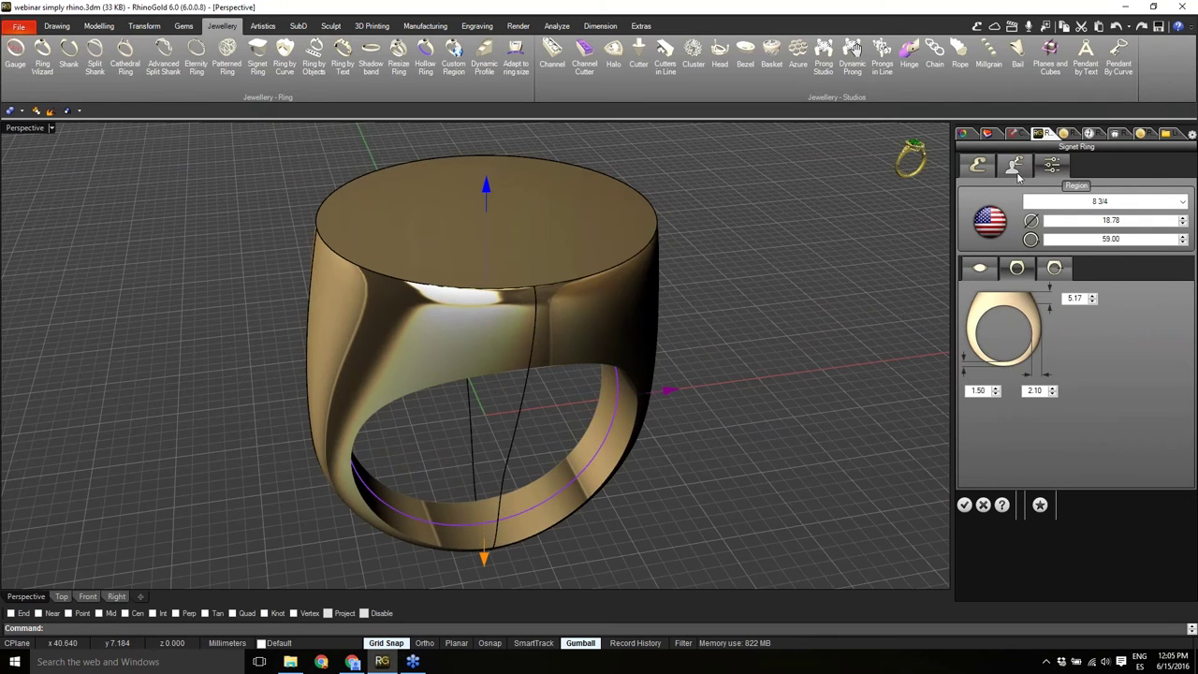
Save the current ring settings as a preset named "Signet Ring sample" and check it among the user's saved presets.
left_click(1041, 506)
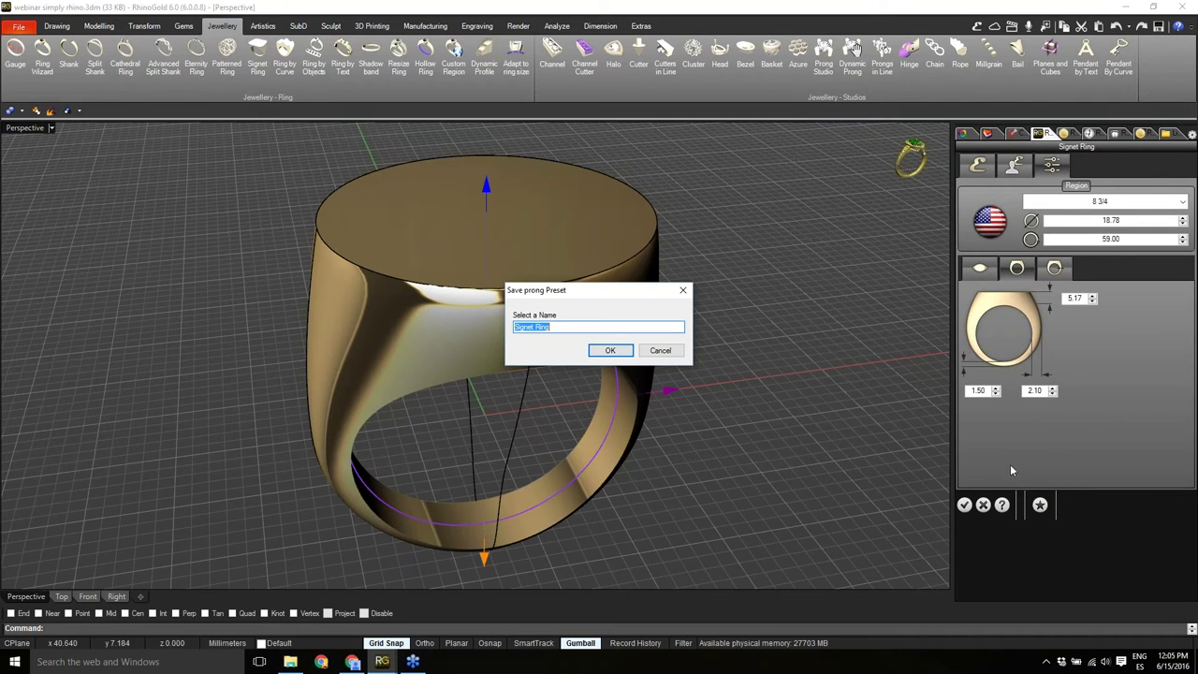
left_click(580, 326)
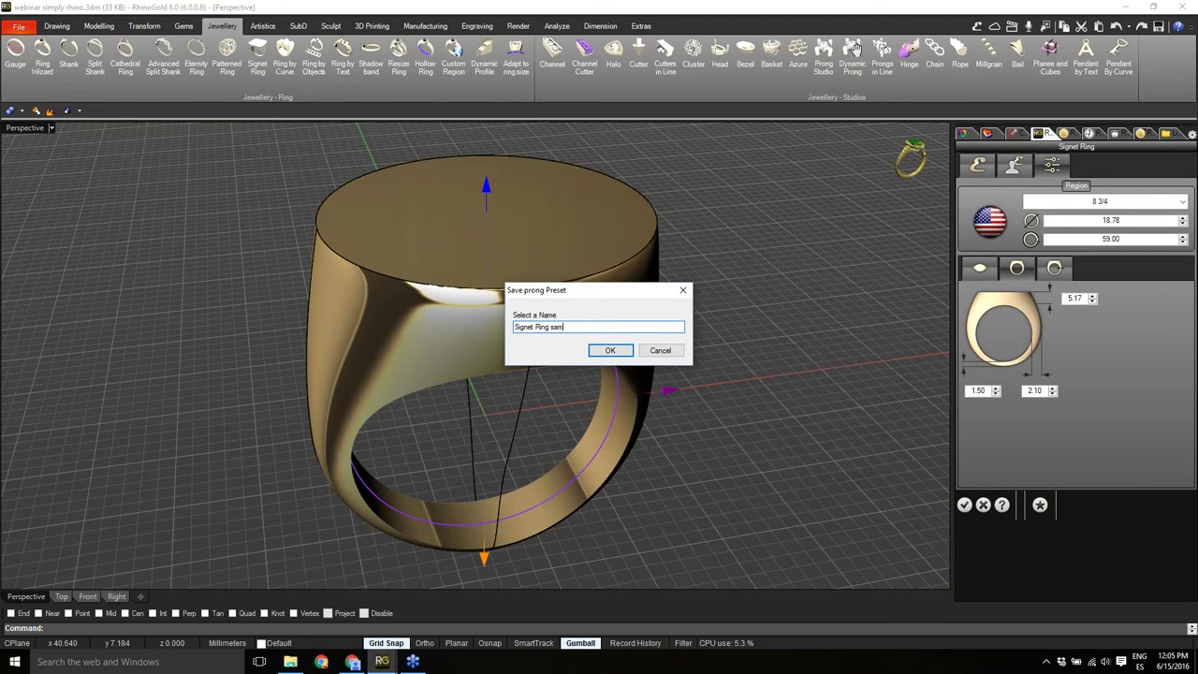
left_click(609, 351)
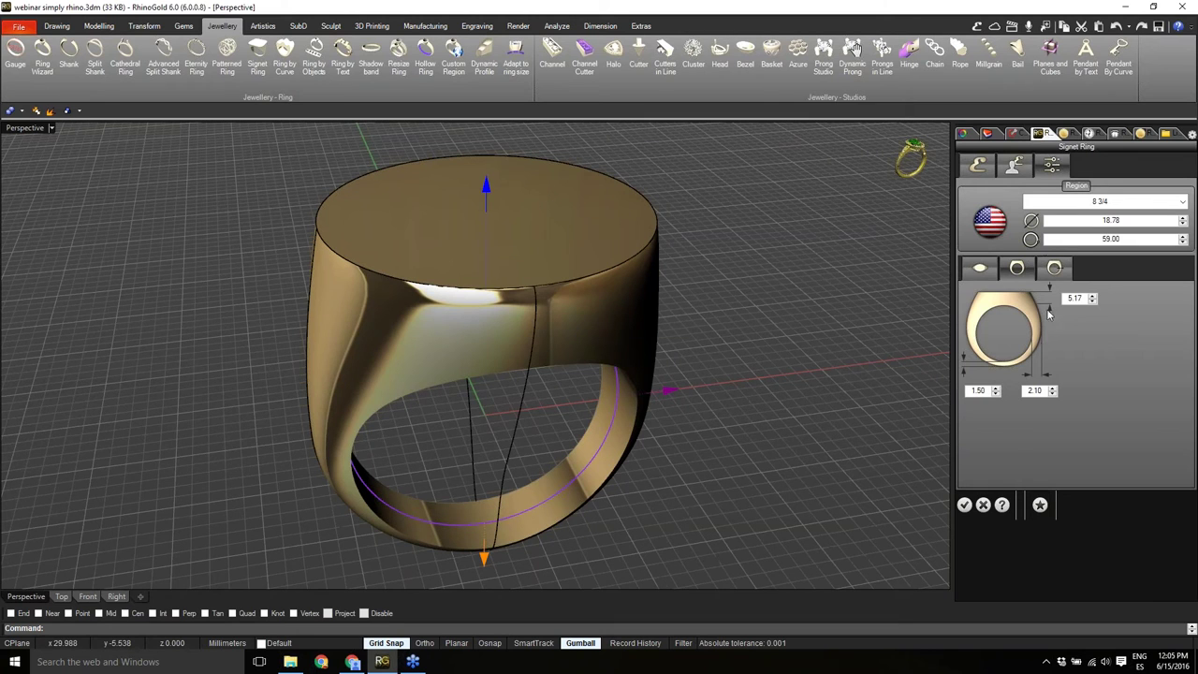
left_click(1014, 171)
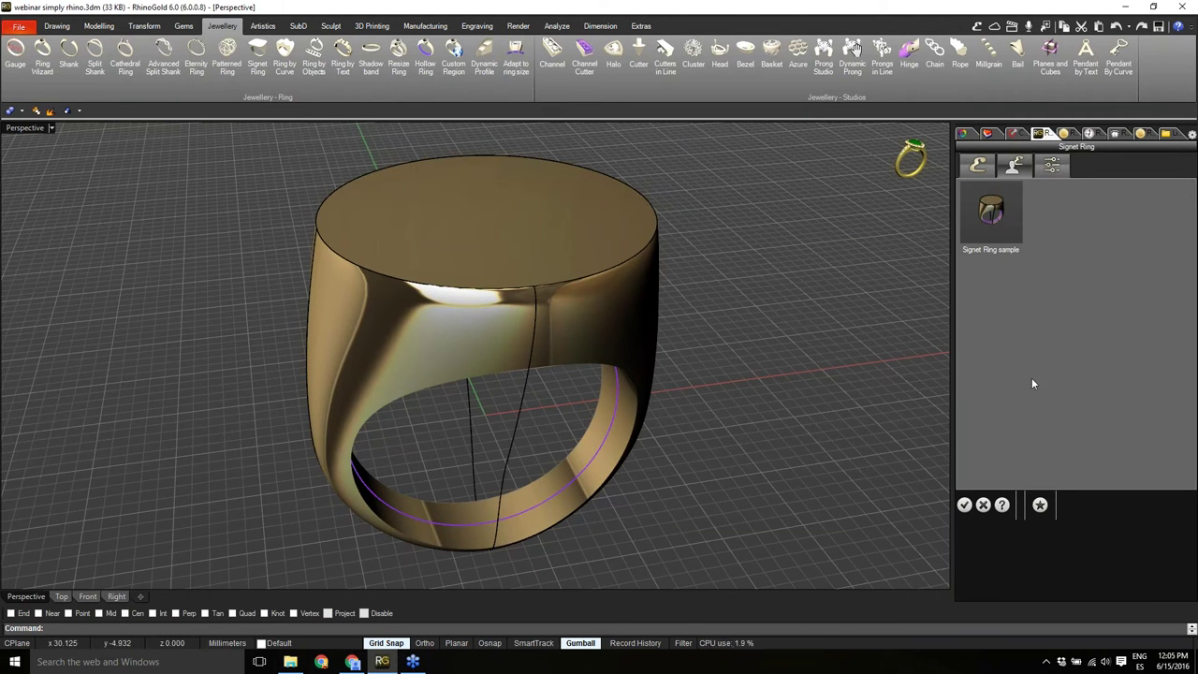
left_click(979, 168)
left_click(1014, 169)
left_click(1052, 167)
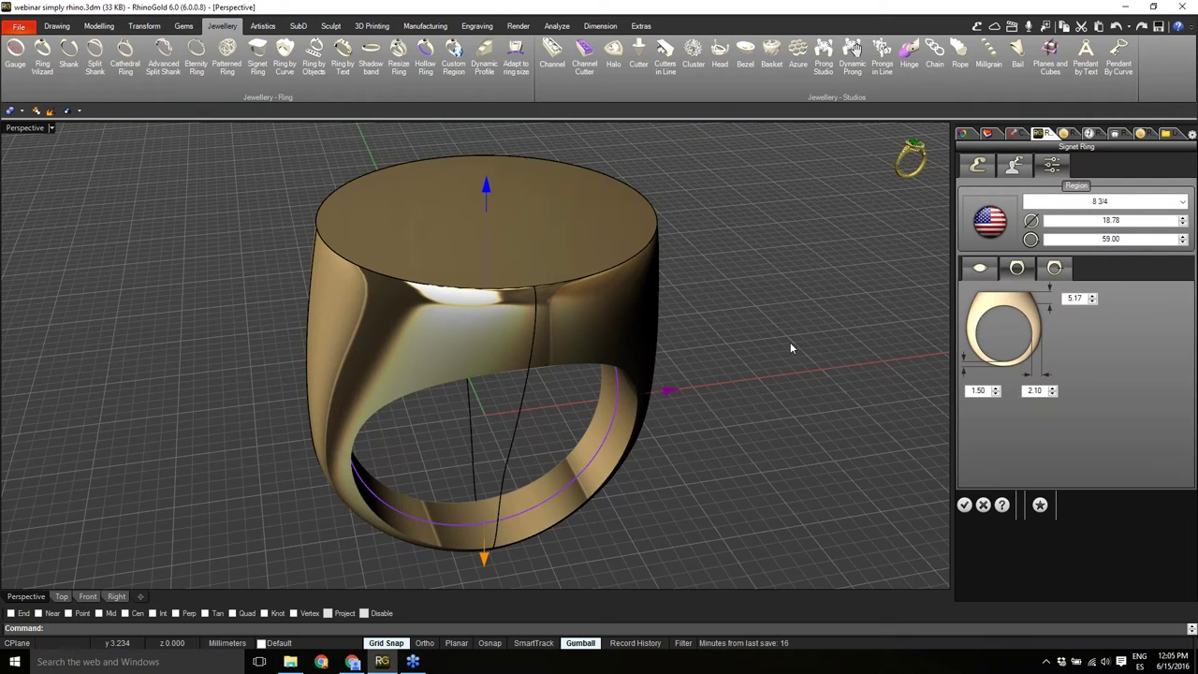
Generate the final signet ring and inspect its geometry from several angles.
left_click(964, 507)
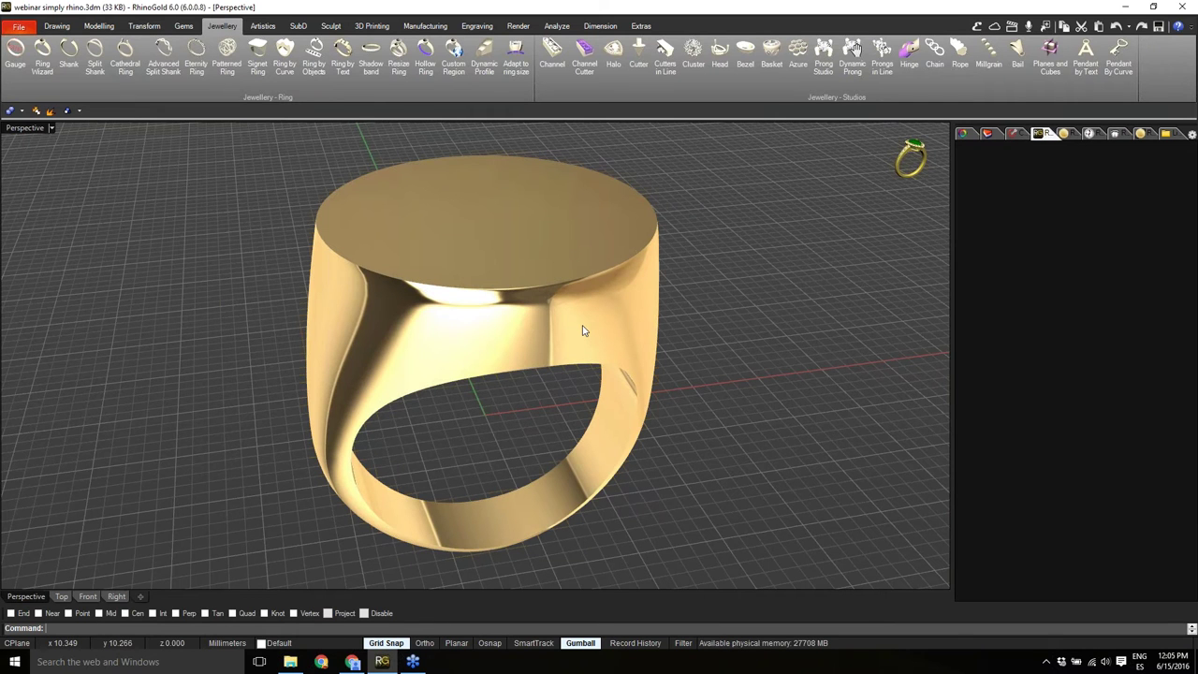
left_click(583, 331)
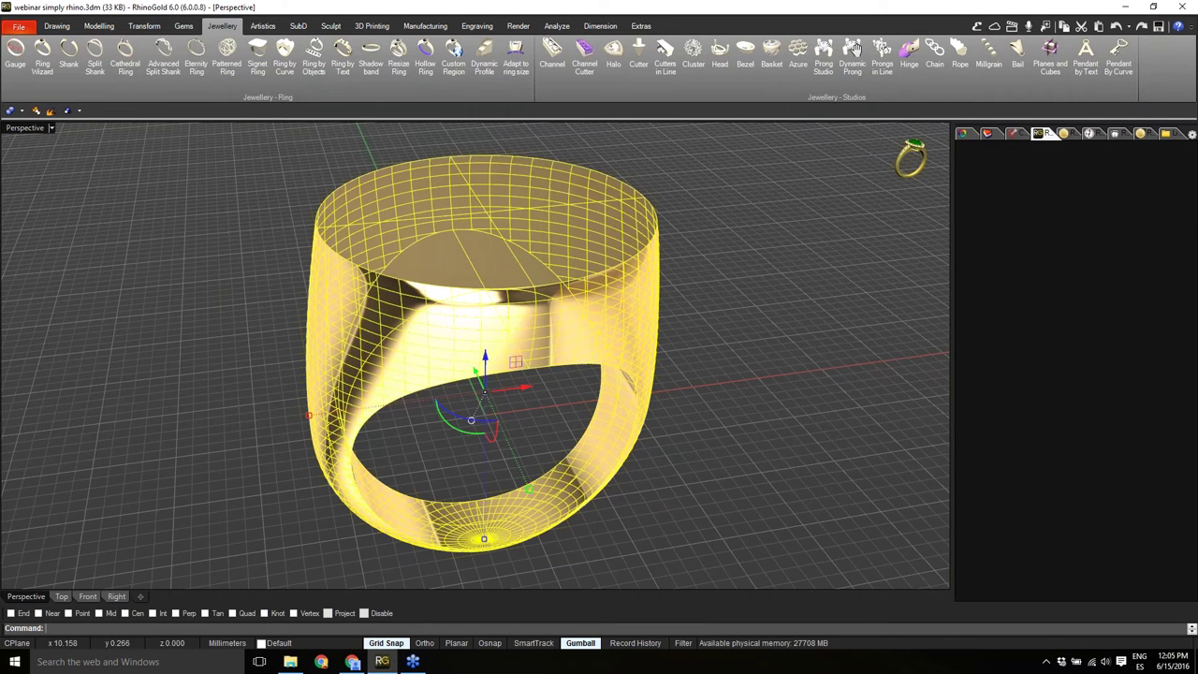
right_click_drag(648, 393, 691, 403)
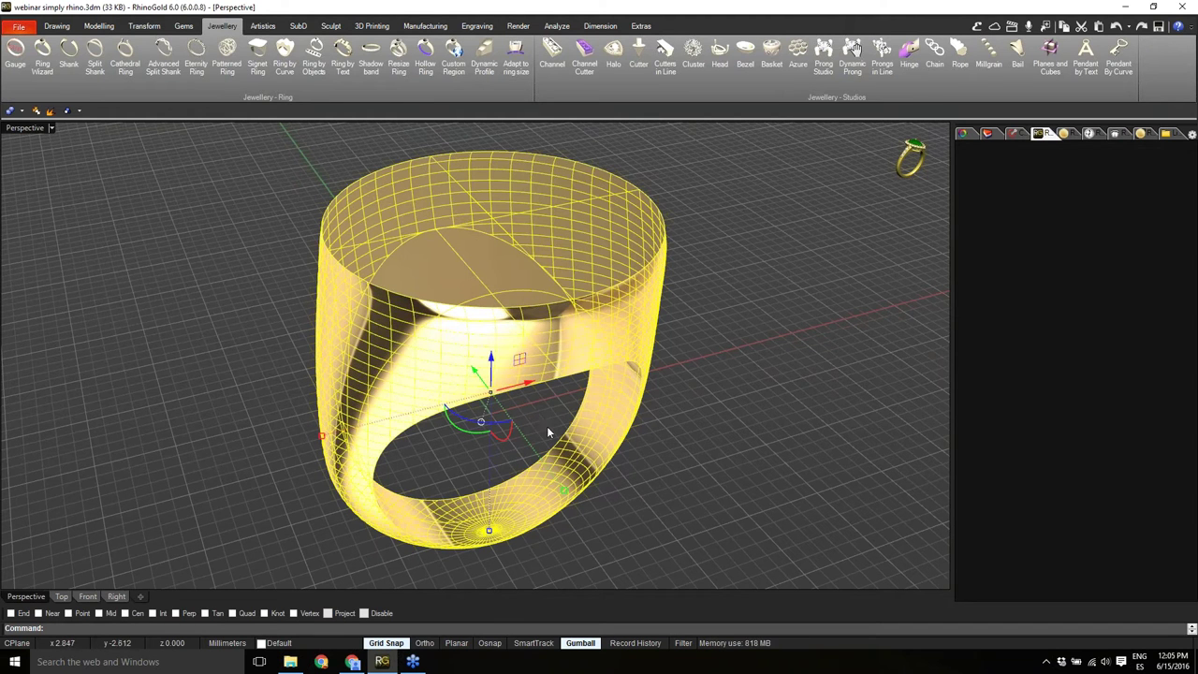
scroll(502, 452, "down", 1)
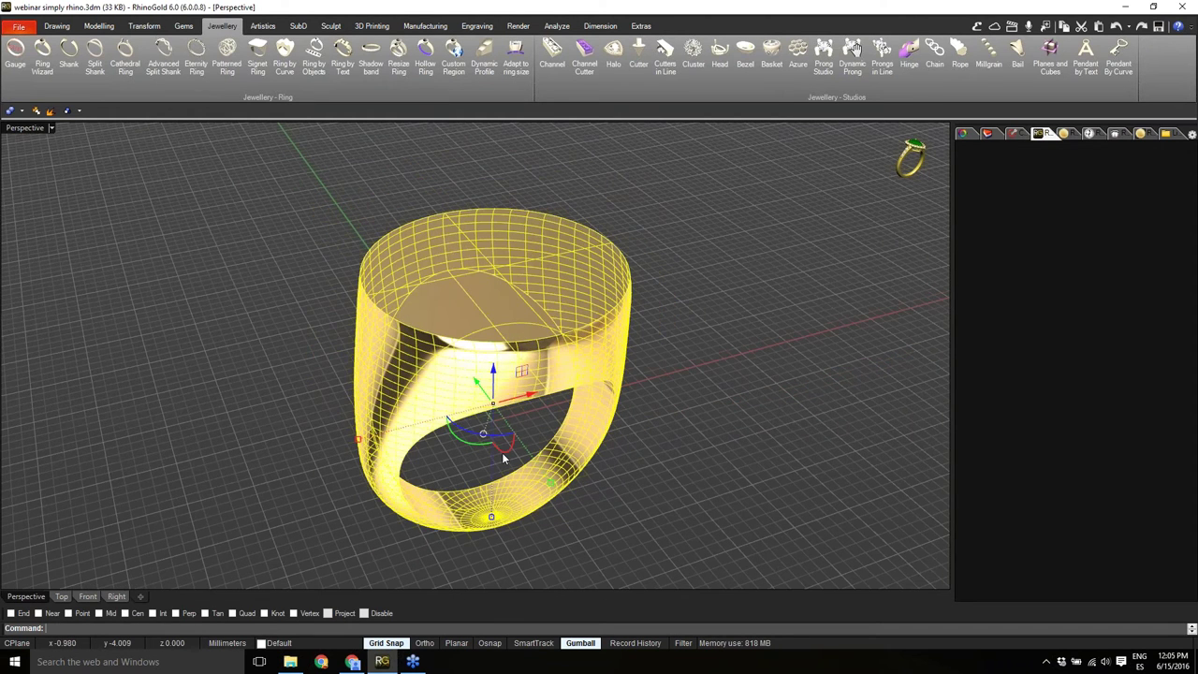
mouse_move(502, 452)
right_mouse_down()
mouse_move(536, 423)
mouse_move(520, 444)
right_mouse_up()
key("Escape")
right_click_drag(612, 382, 554, 405)
scroll(477, 424, "up", 2)
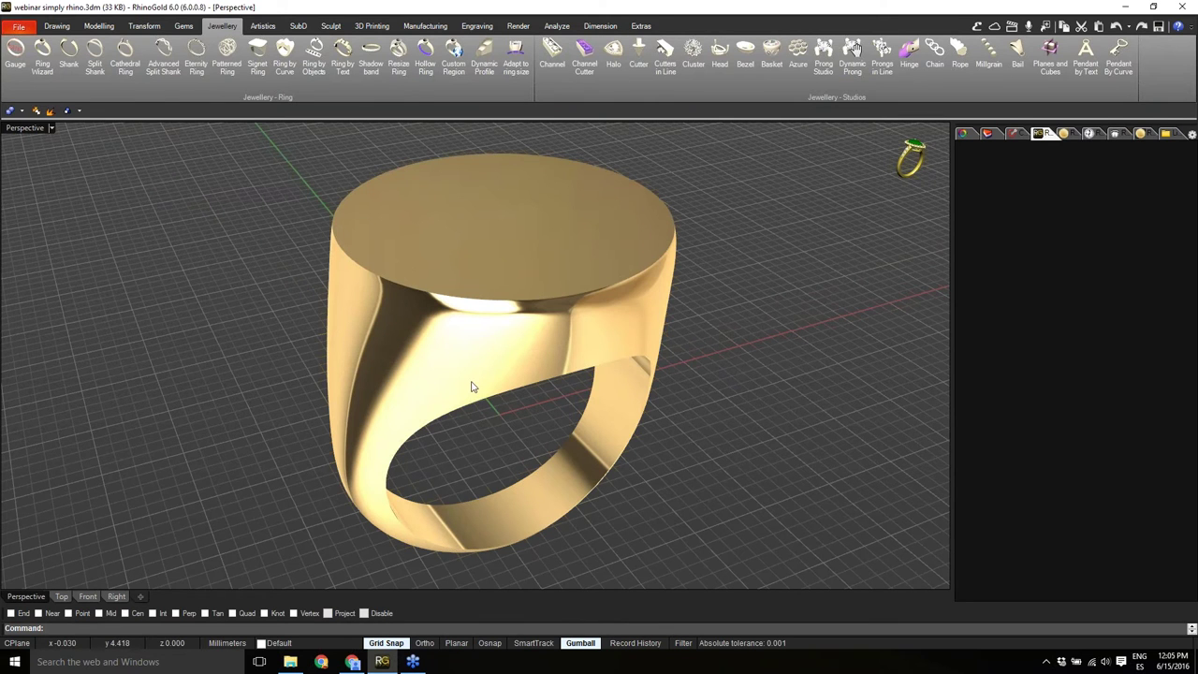
Delete the signet ring from the model.
left_click(473, 386)
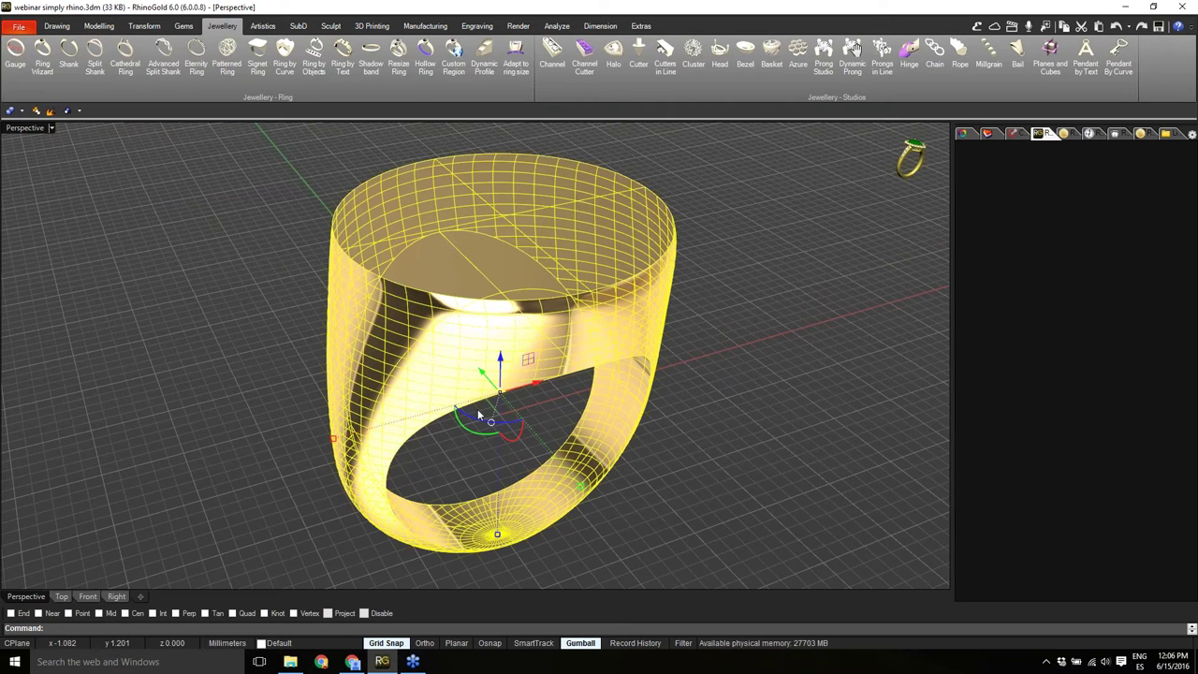
key("Delete")
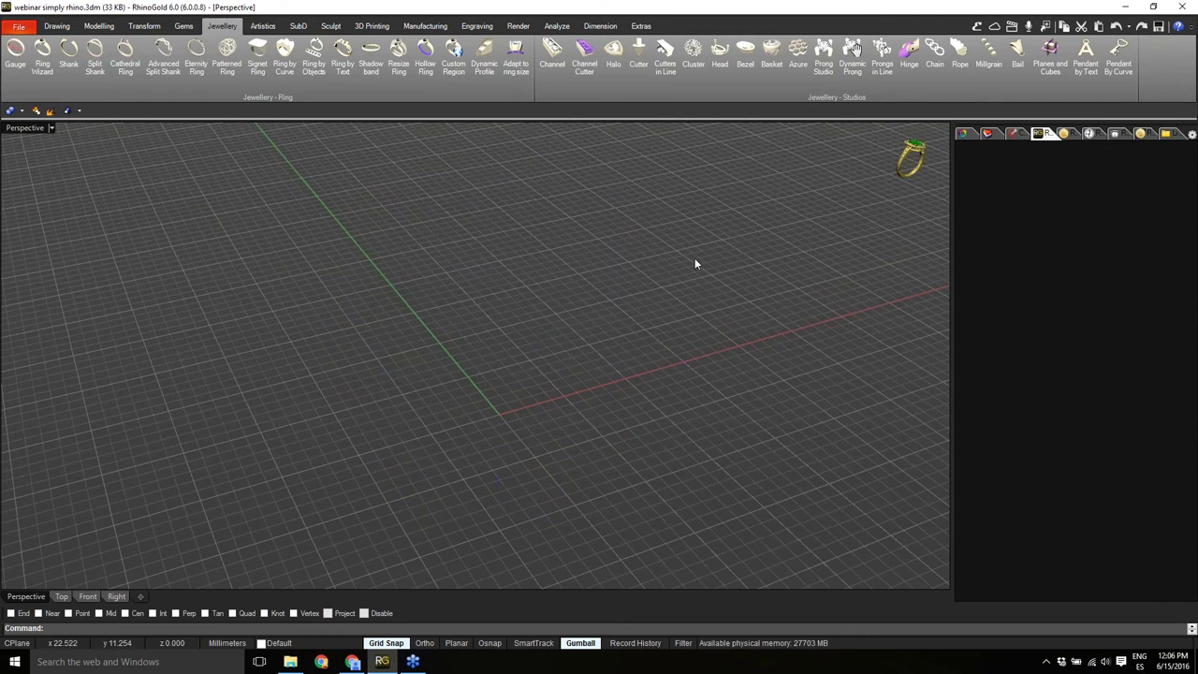
Add the Gem Studio command from the Gems - Gems category to the Quick Access Toolbar.
left_click(1047, 33)
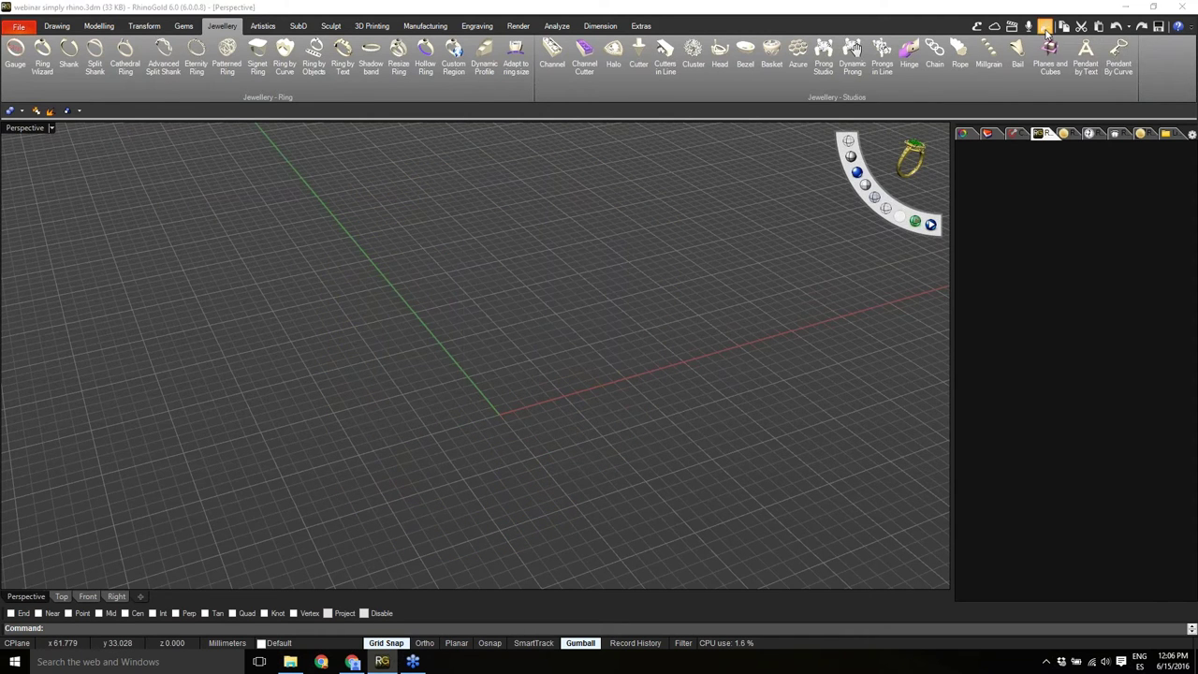
left_click_drag(625, 223, 615, 223)
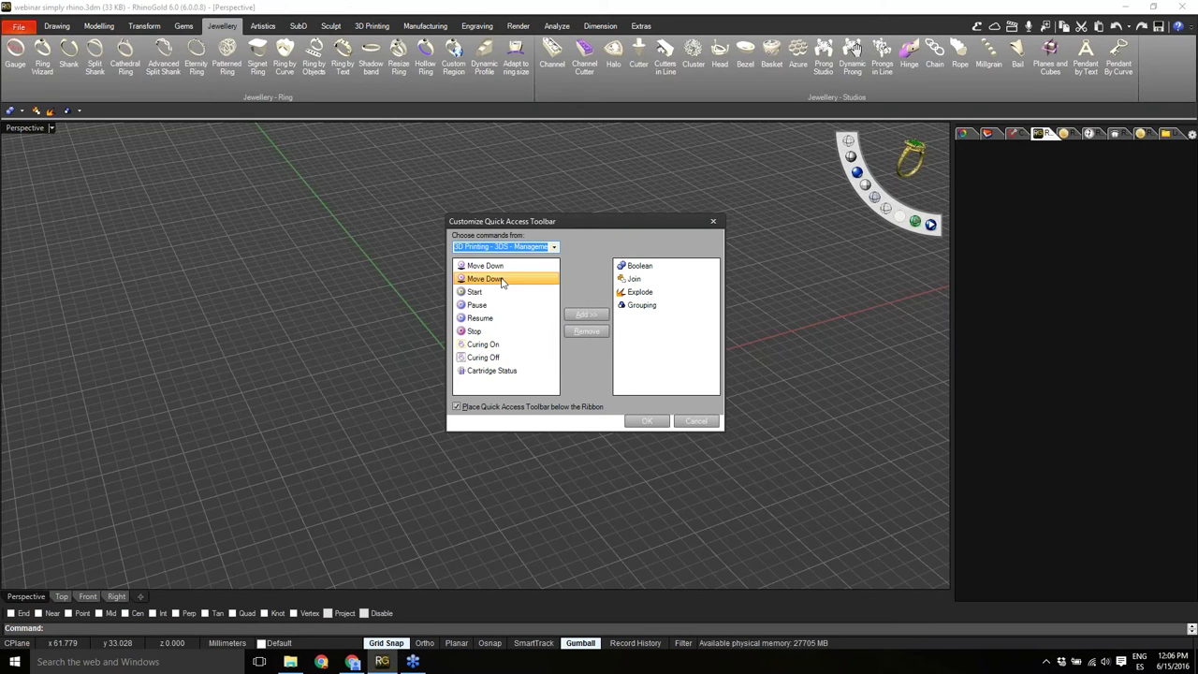
left_click(515, 249)
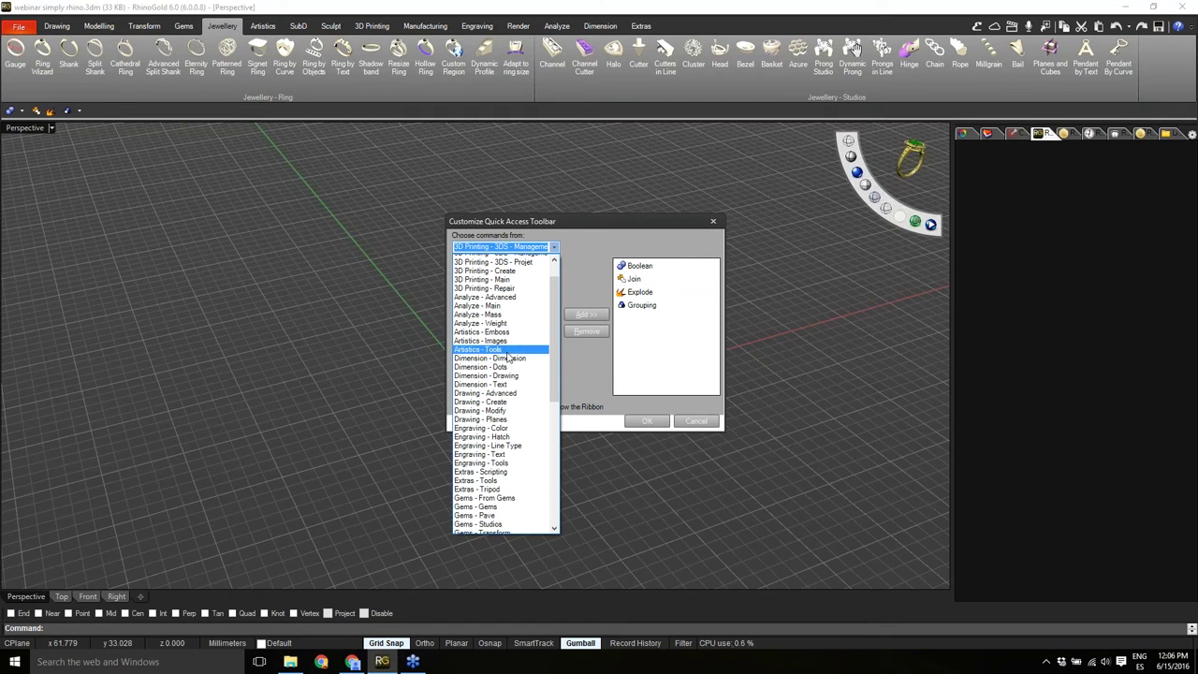
scroll(491, 421, "down", 3)
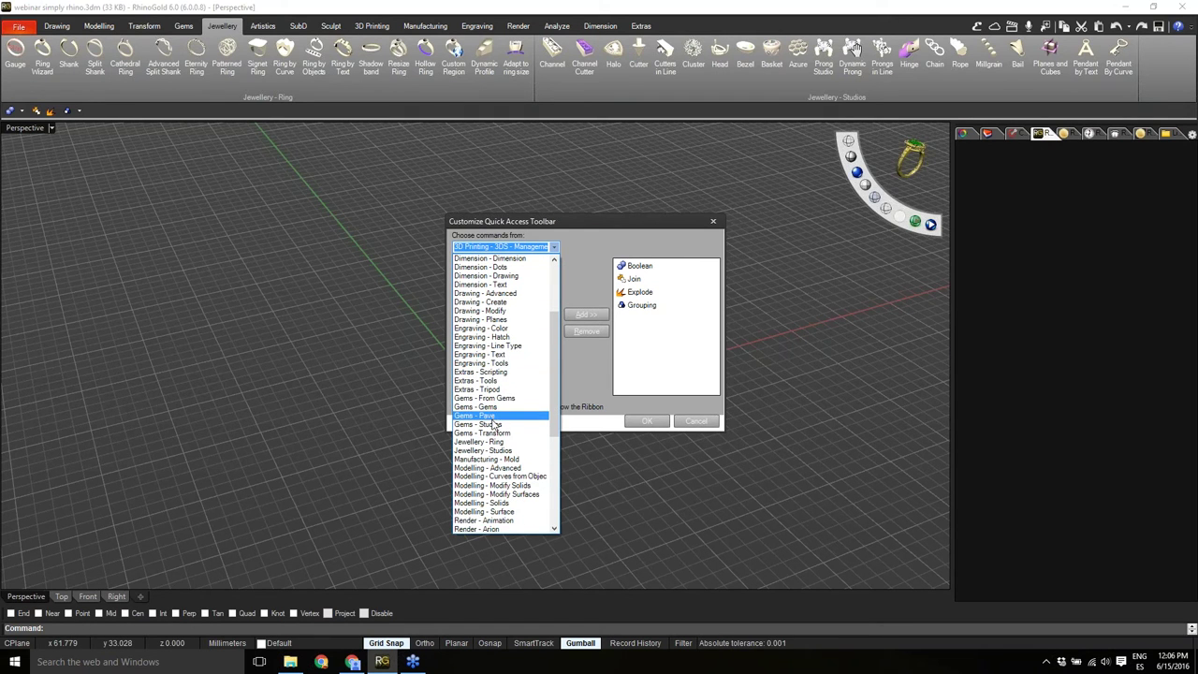
left_click(491, 408)
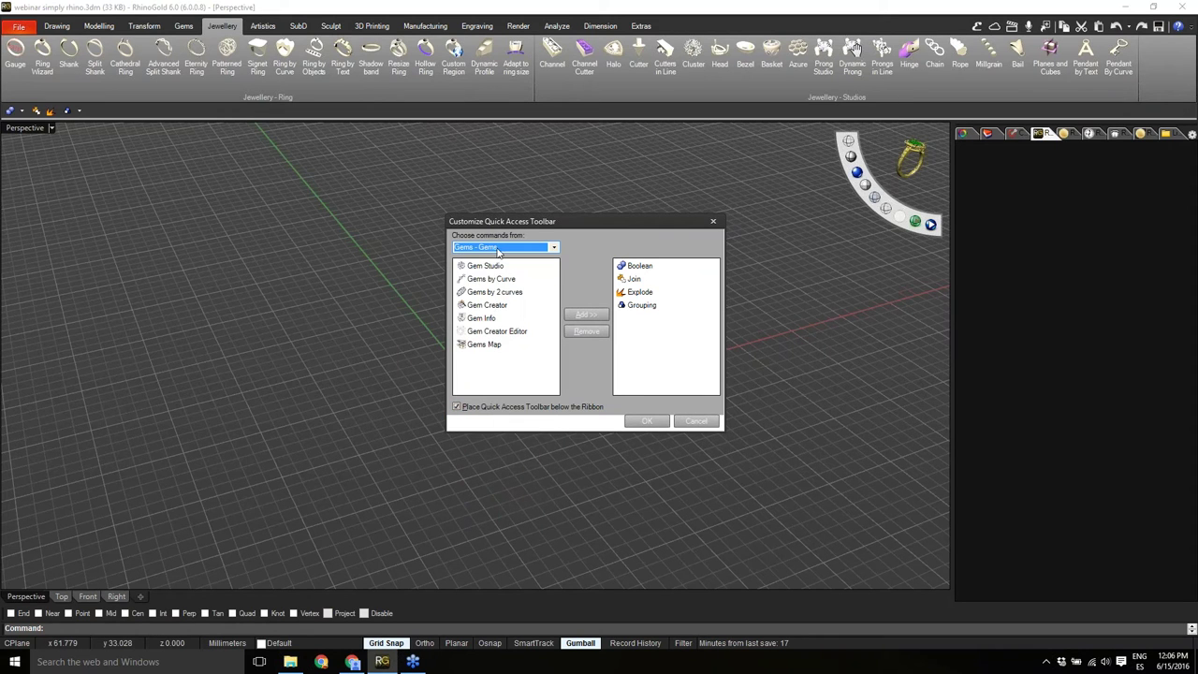
left_click(497, 266)
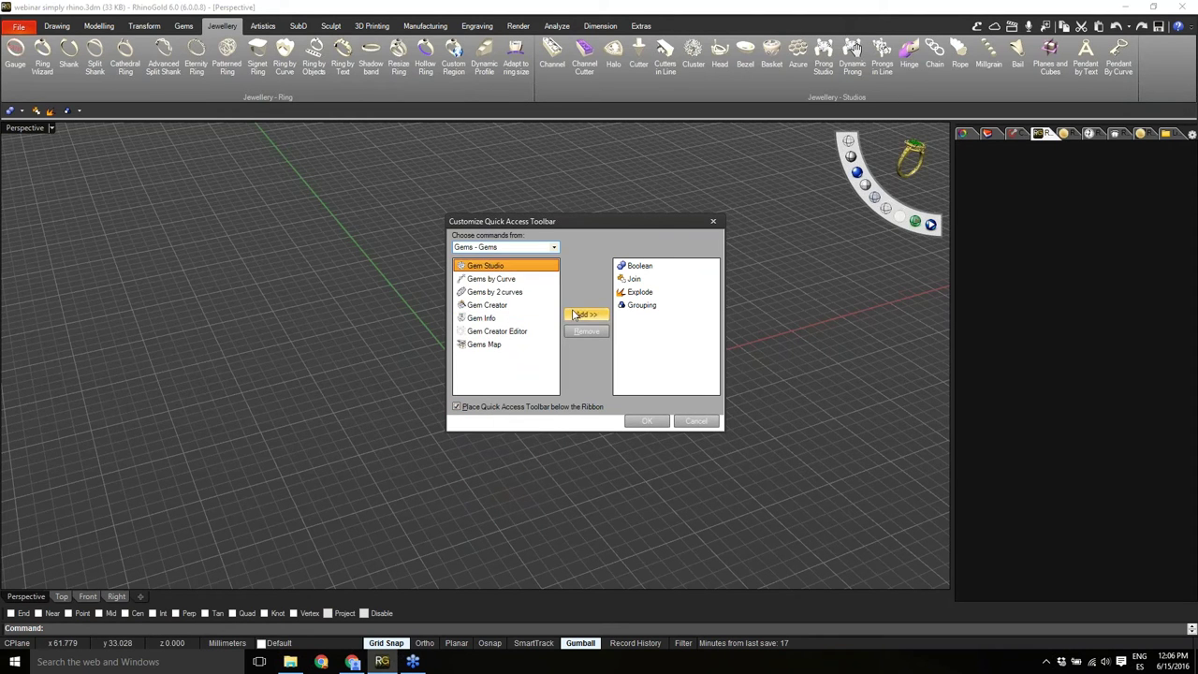
left_click(575, 316)
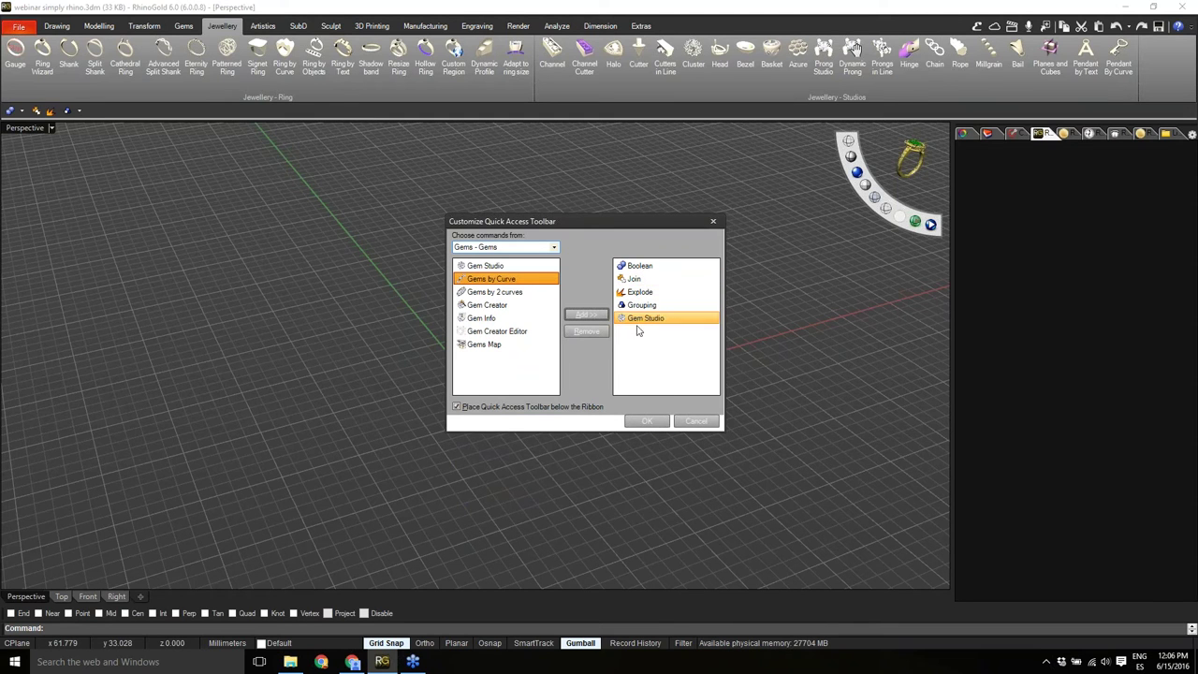
left_click(648, 418)
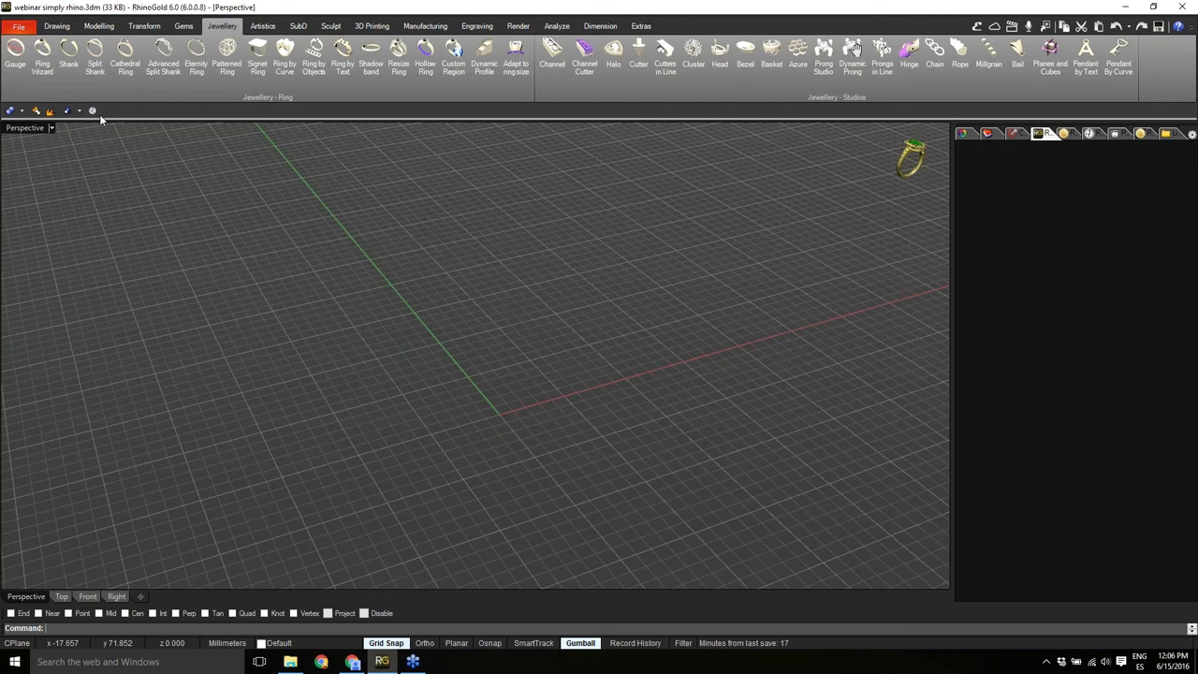
Examine the Boolean commands grouped in the Quick Access Toolbar.
left_click(144, 26)
scroll(187, 32, "down", 2)
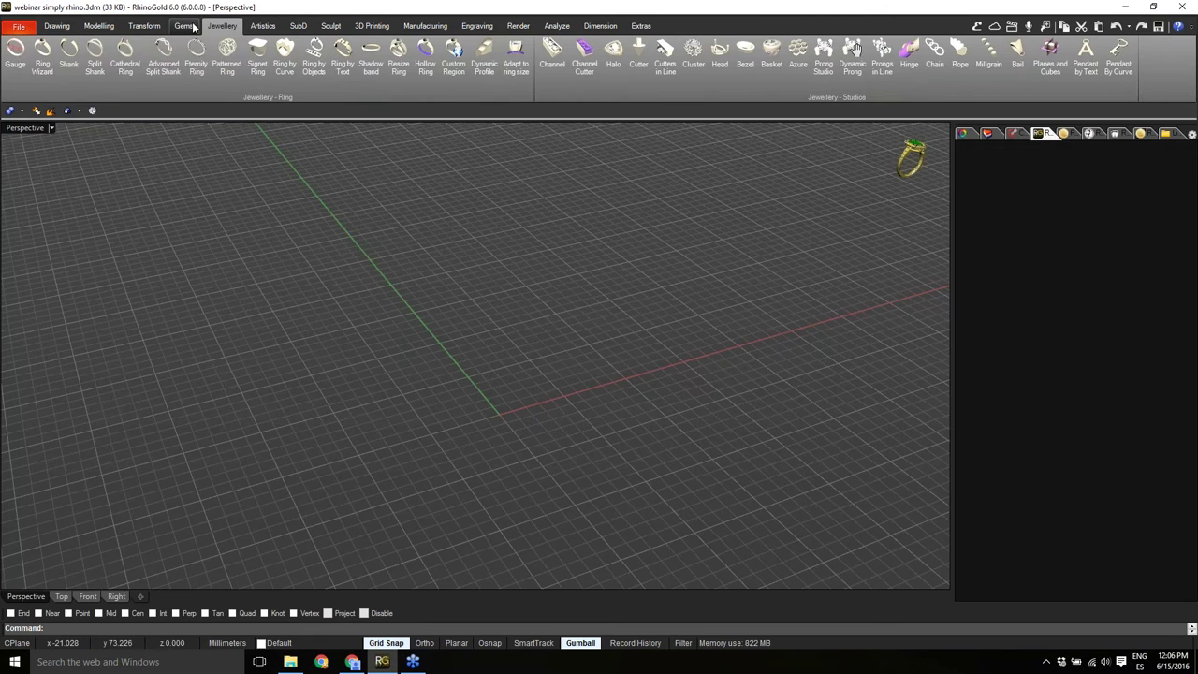
left_click(22, 111)
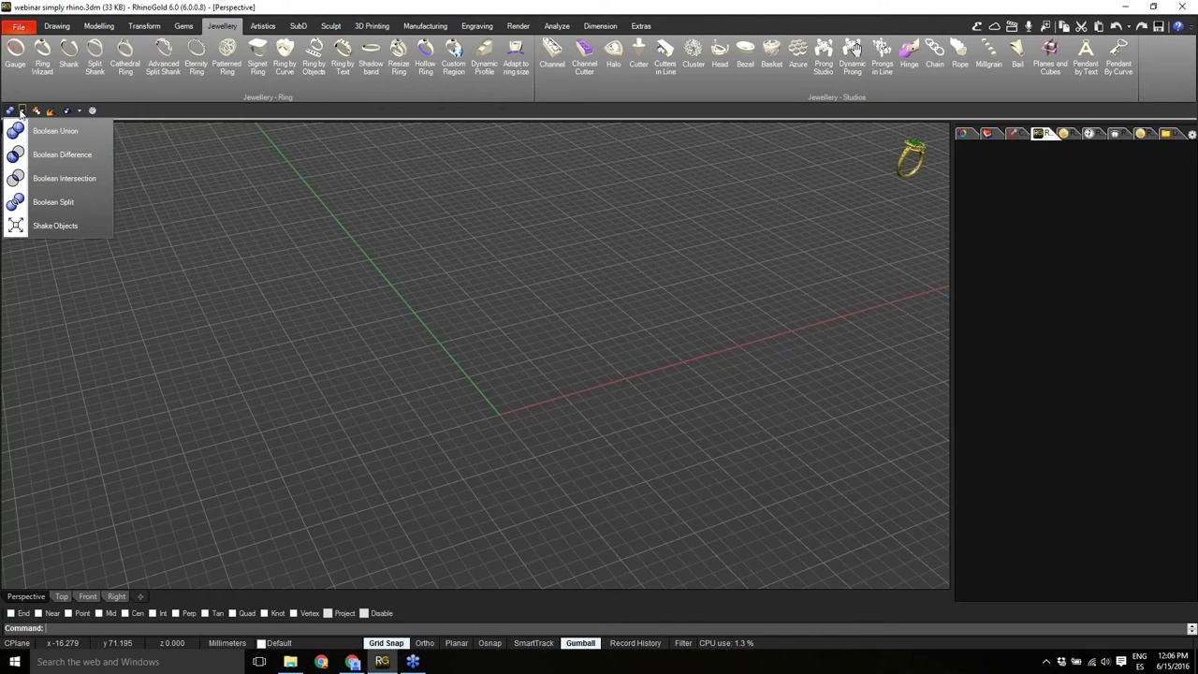
left_click(21, 113)
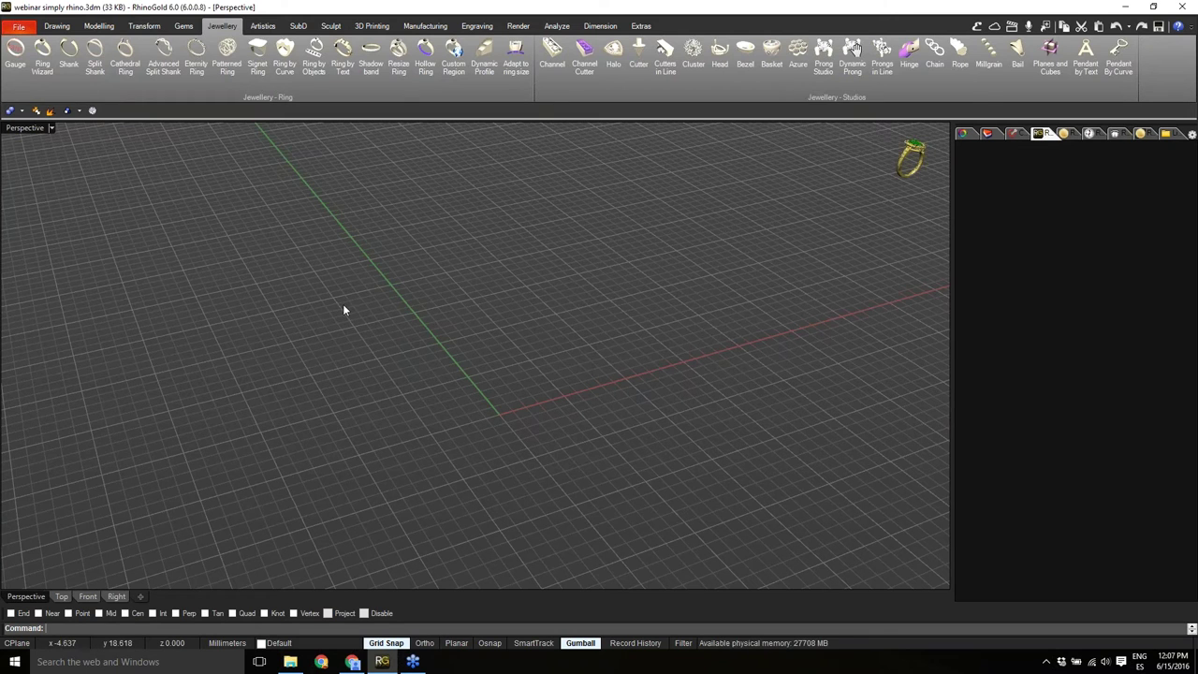
Open 3 Cathedral Ring.3dm from the V6 library folder without saving changes to the current file.
mouse_move(883, 136)
left_click(1165, 136)
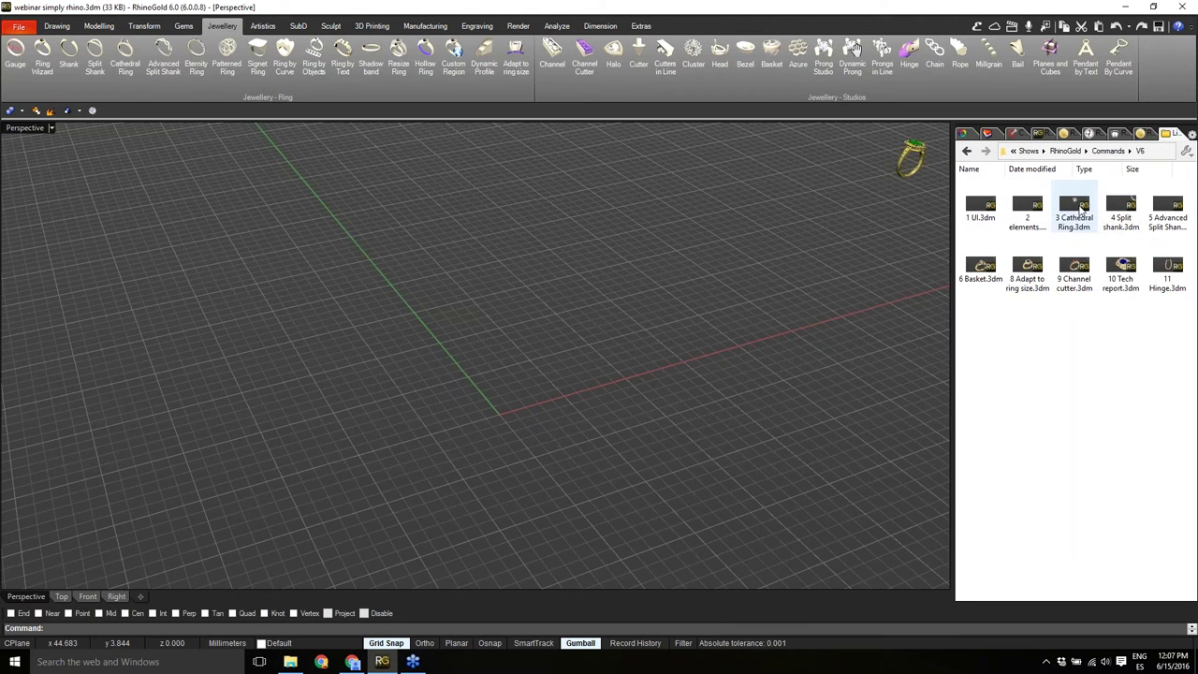
left_click_drag(1077, 211, 457, 375)
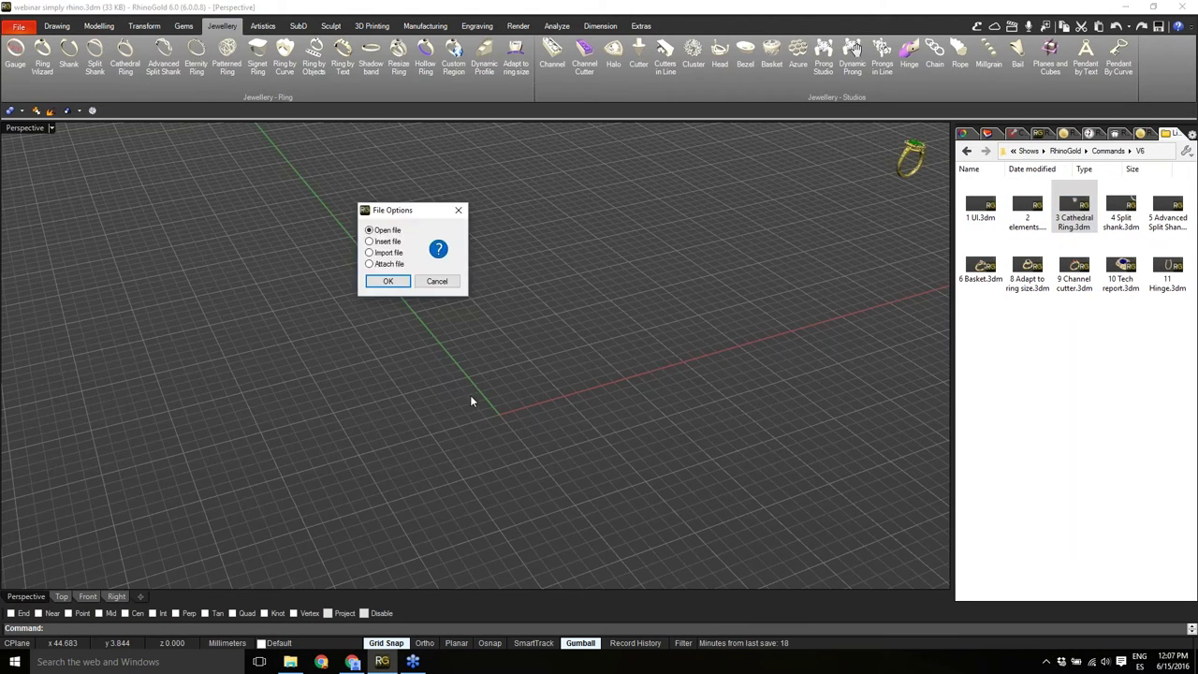
left_click(394, 283)
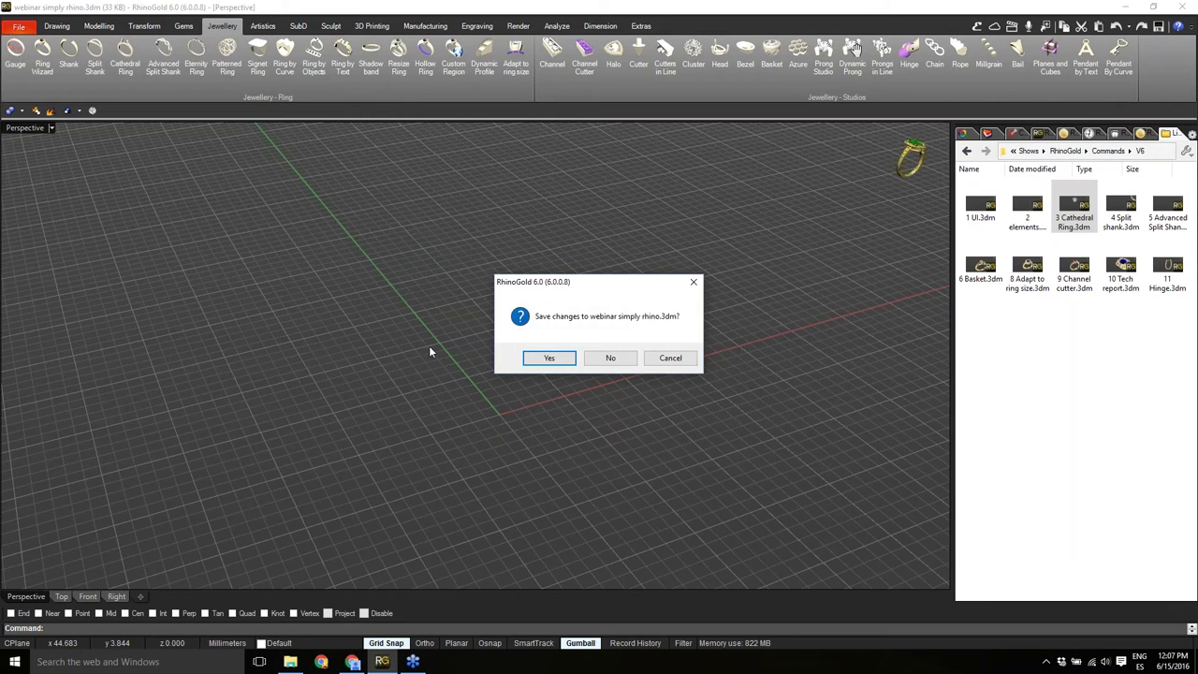
left_click(624, 363)
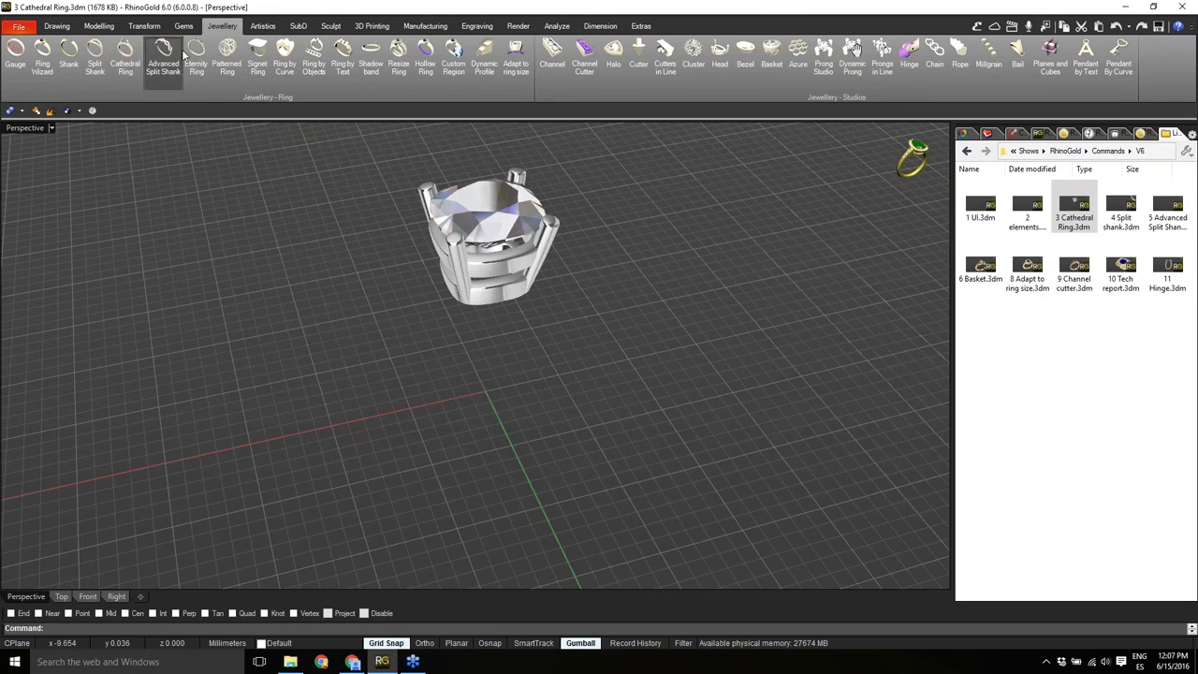
Start a Cathedral Ring around the existing head and display its parameters, viewing the ring from several angles.
left_click(124, 75)
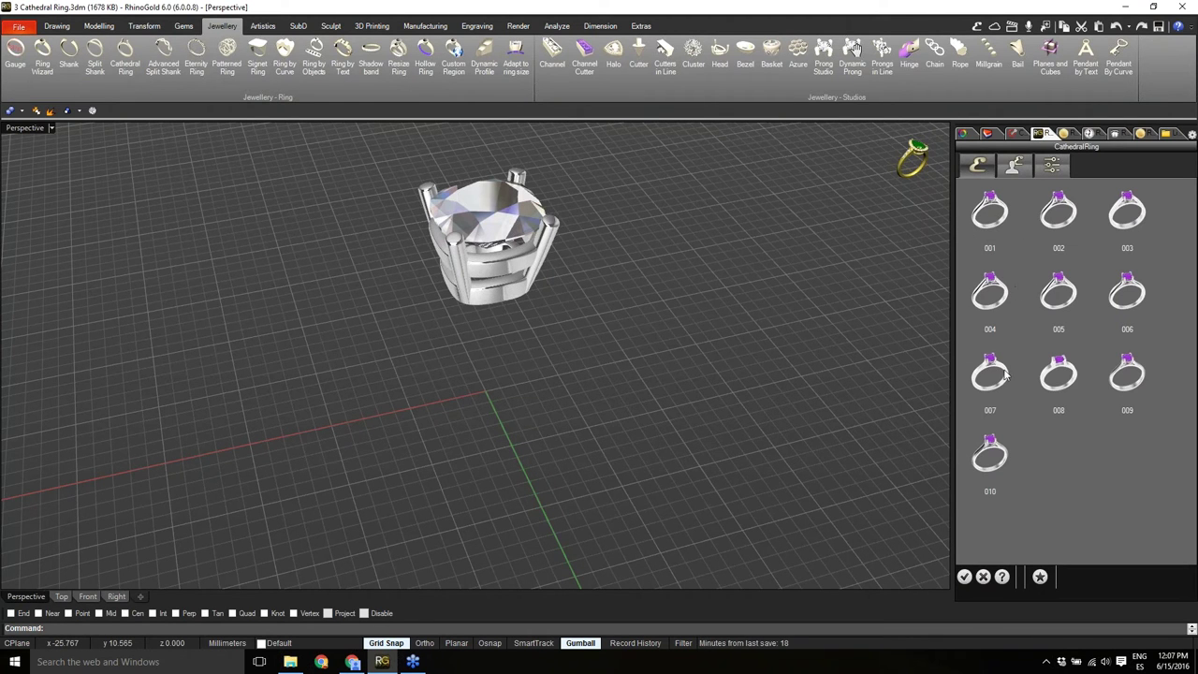
left_click(1042, 168)
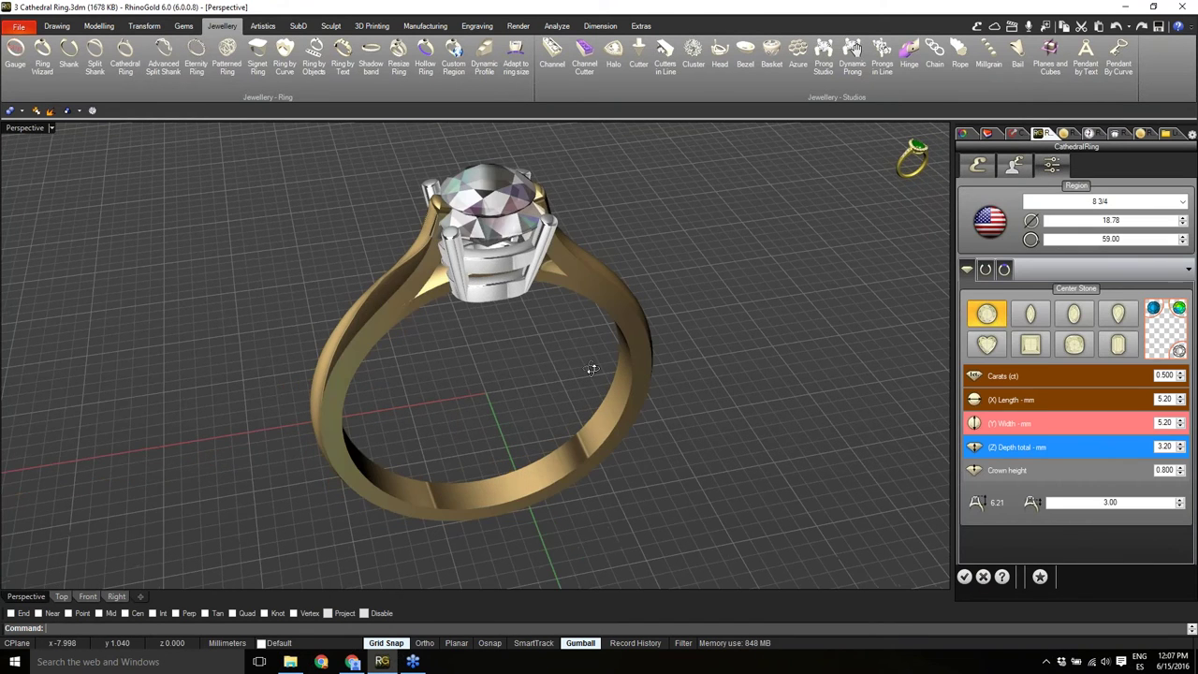
right_click_drag(592, 369, 496, 369)
scroll(541, 308, "down", 2)
scroll(542, 308, "up", 4)
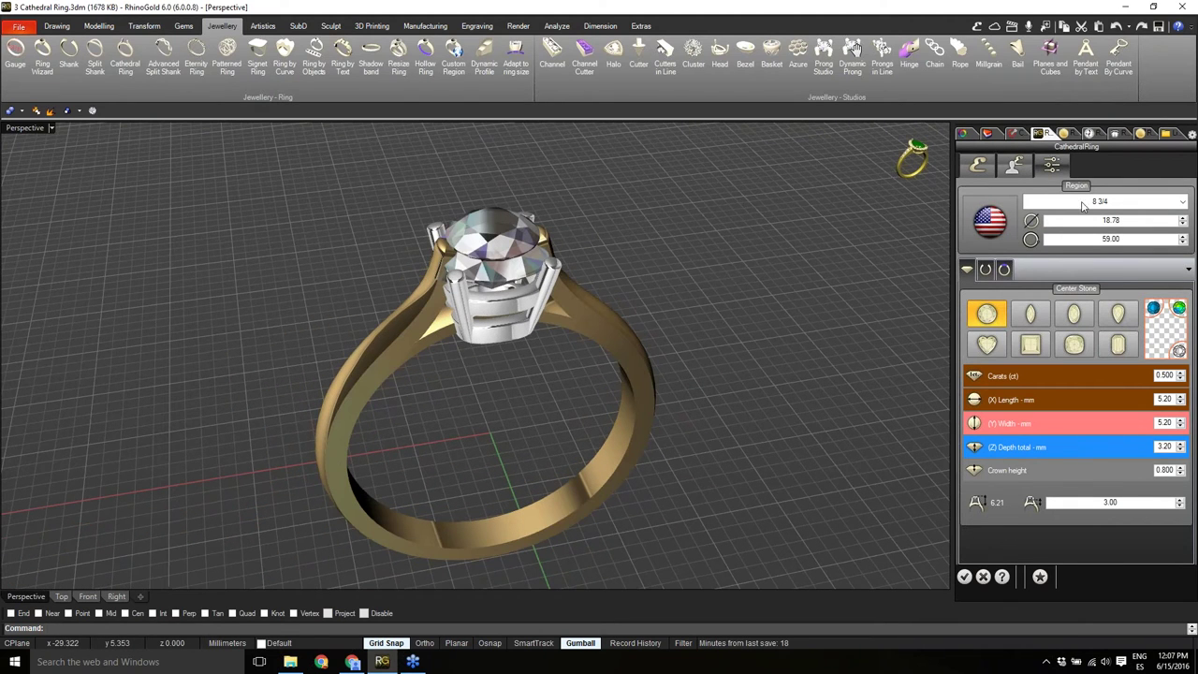
Switch the ring size region to the United Kingdom and set the size to N.
left_click(991, 222)
left_click(661, 339)
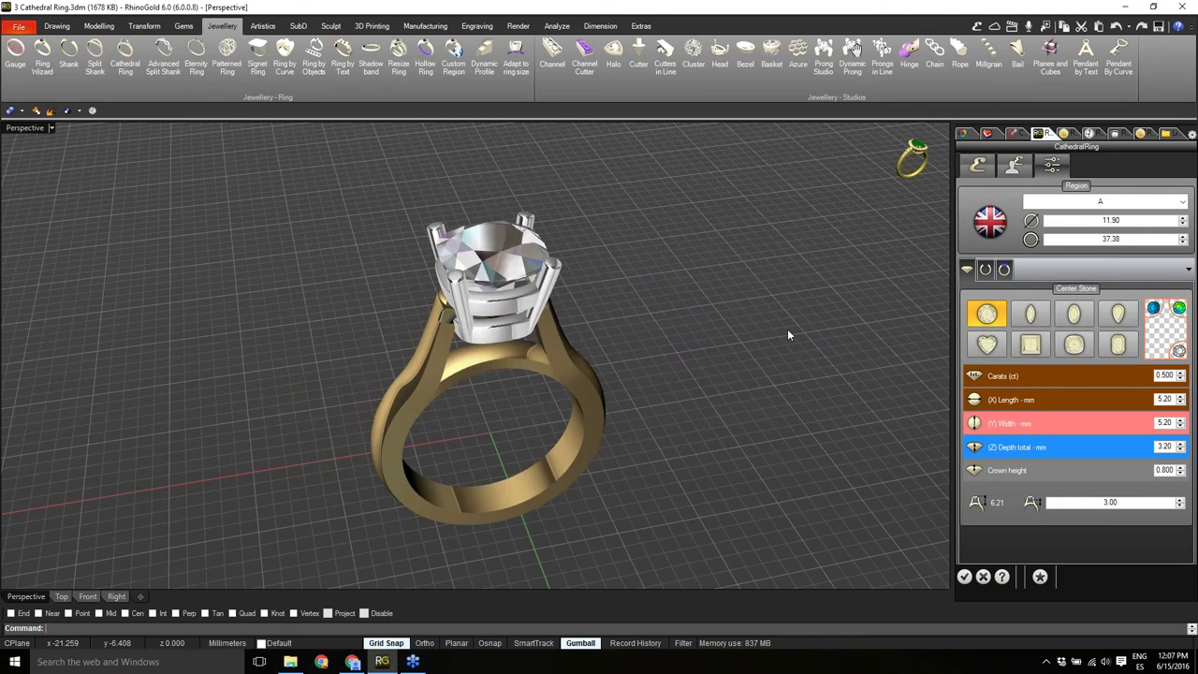
left_click(1104, 201)
scroll(1100, 412, "down", 1)
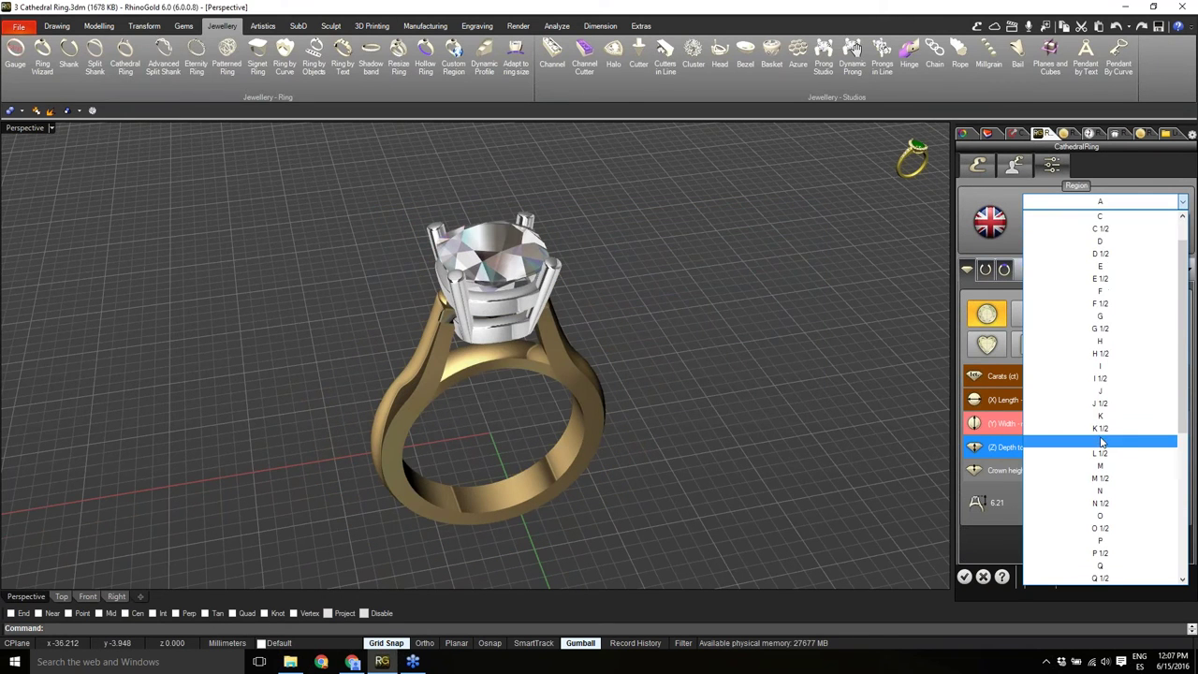
left_click(1102, 441)
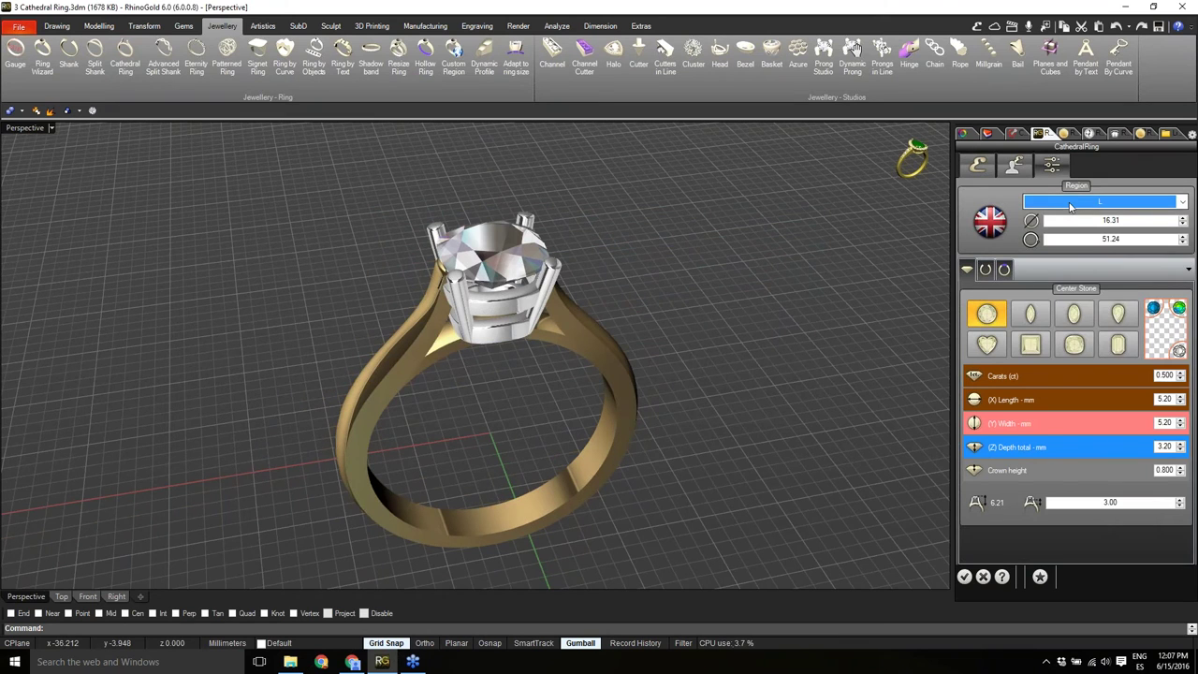
left_click(1105, 202)
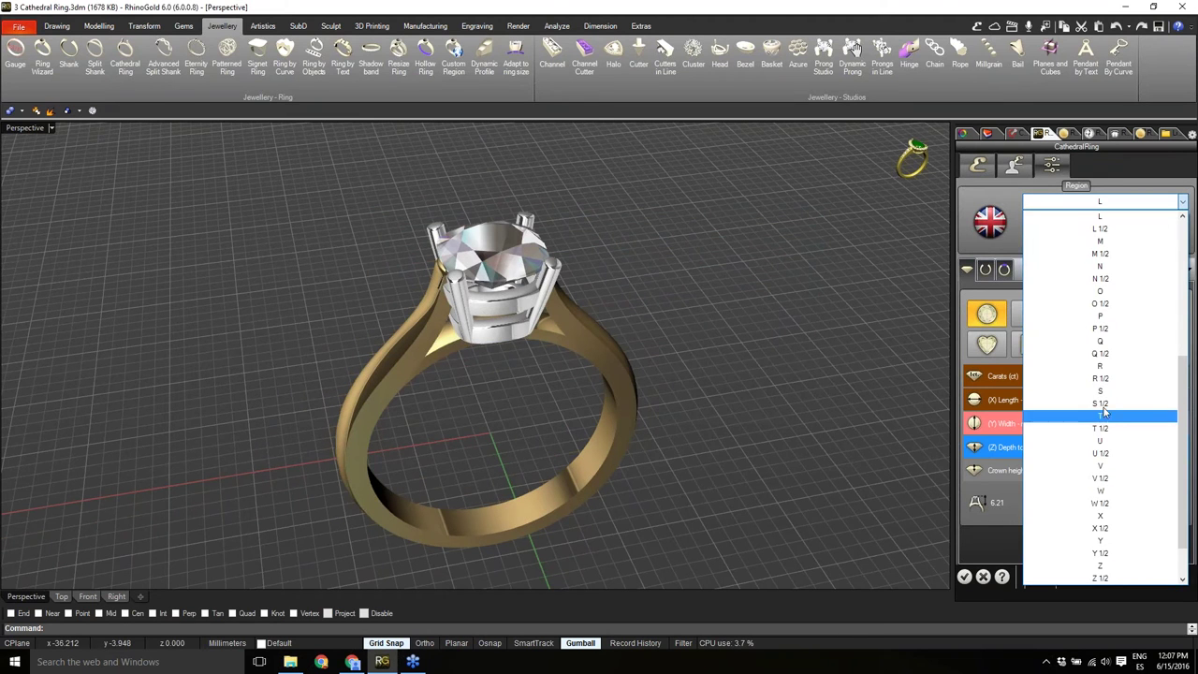
left_click(1097, 266)
right_click_drag(691, 451, 484, 242)
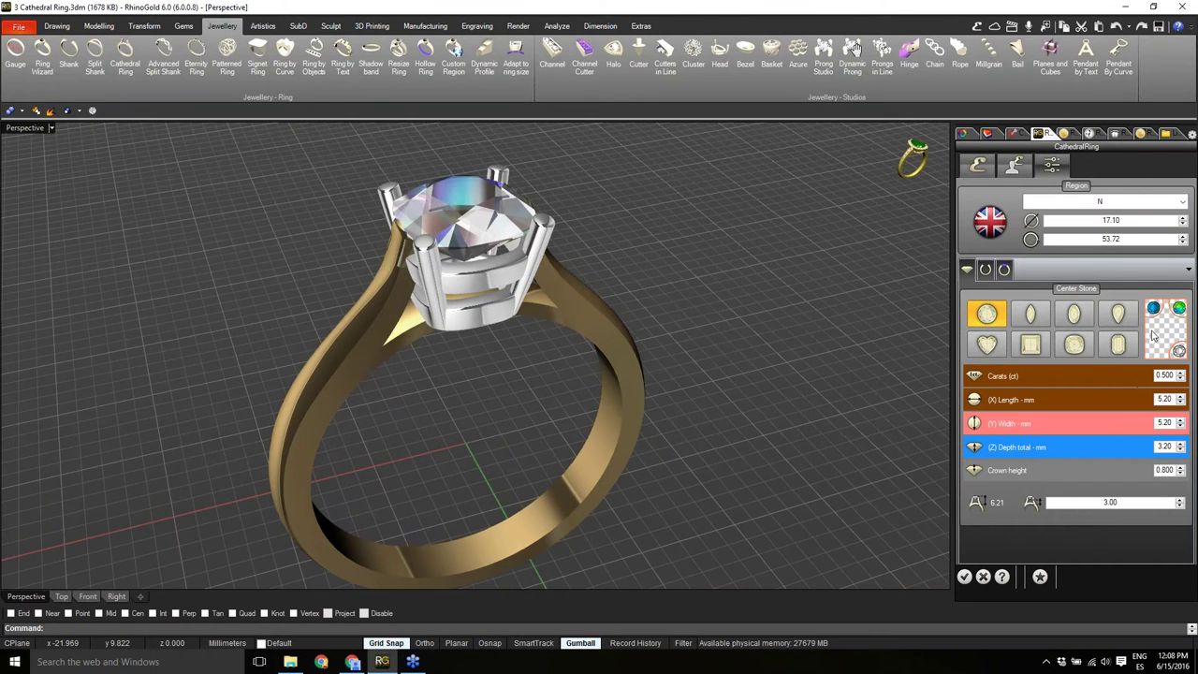
Generate the cathedral ring and try to select the centre gem in its head.
left_click(466, 242)
key("Escape")
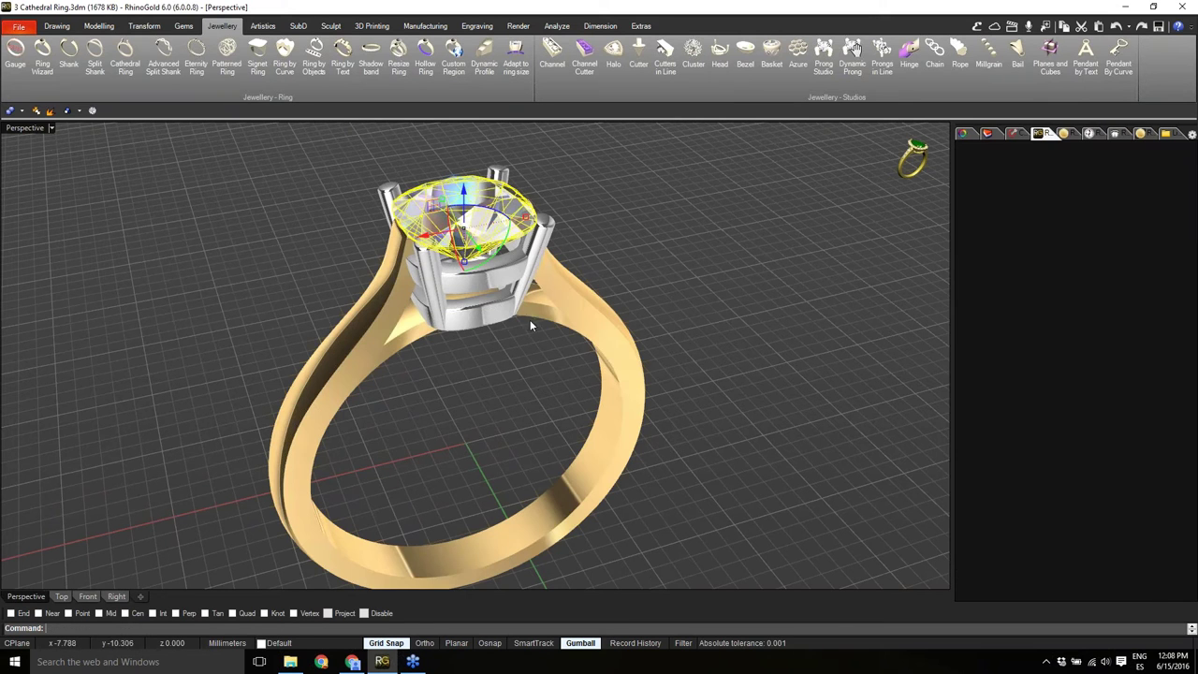
key("Escape")
right_click_drag(492, 318, 456, 277)
left_click(454, 278)
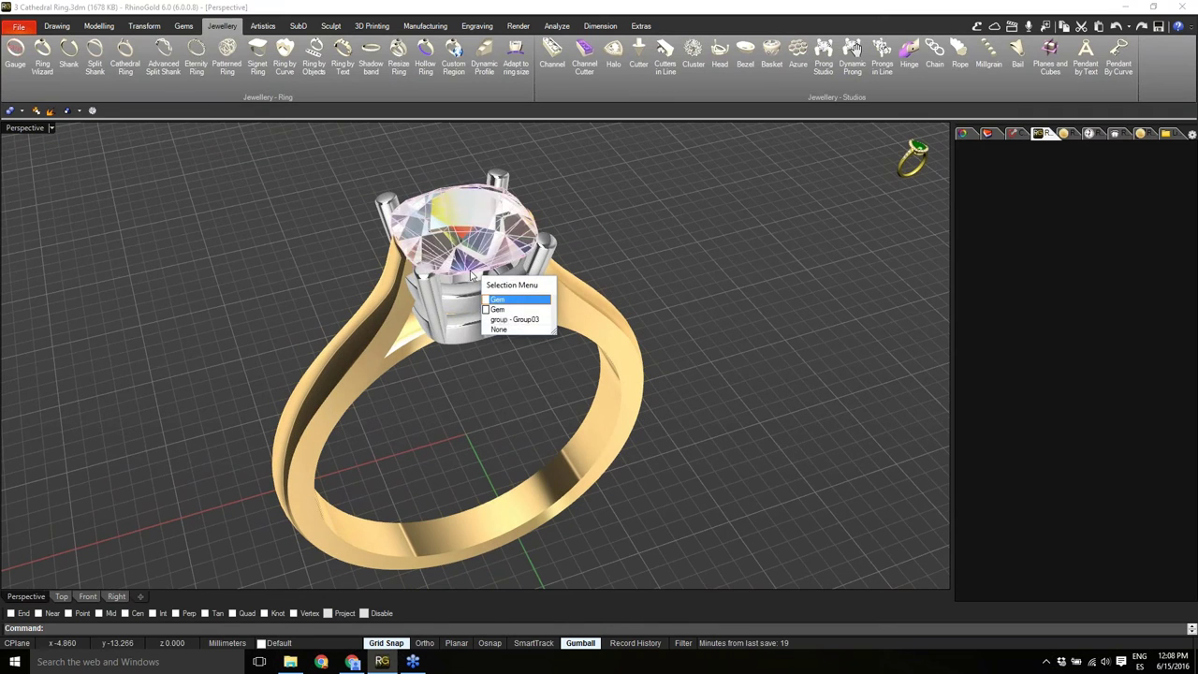
Reopen the cathedral ring for editing and use the existing gem in the head as its center stone.
left_click(623, 382)
middle_click(625, 380)
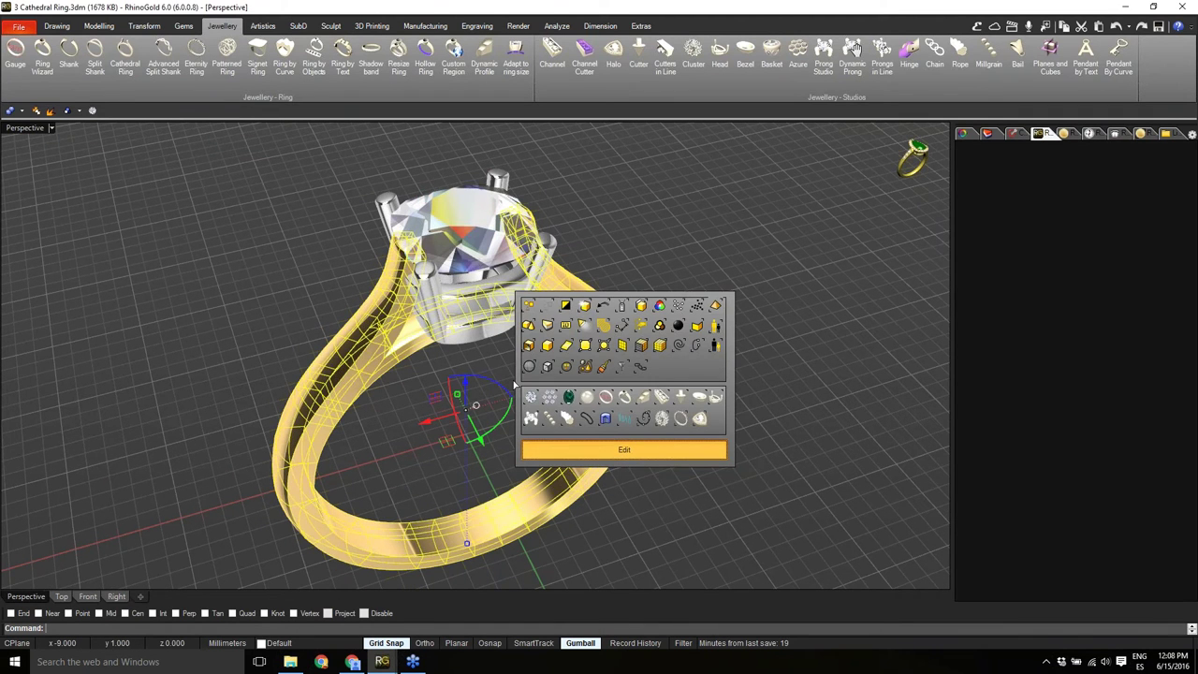
right_click_drag(501, 339, 493, 307)
left_click(1154, 308)
left_click(459, 250)
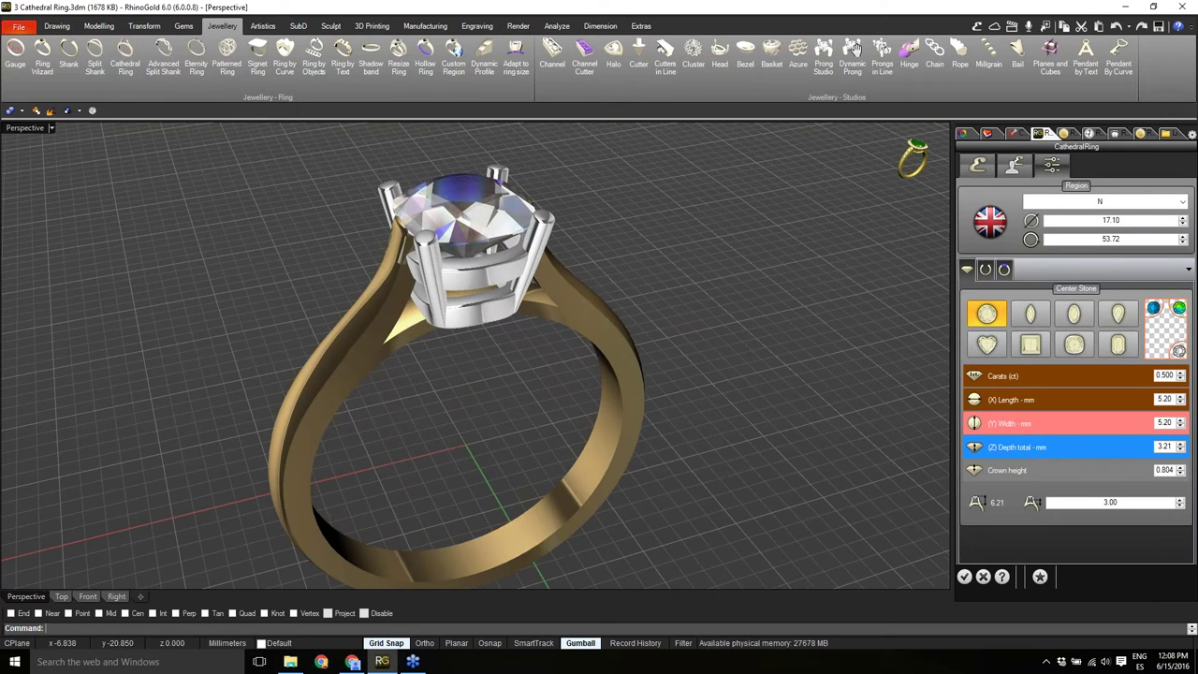
right_click_drag(546, 364, 532, 384)
scroll(532, 365, "down", 2)
scroll(477, 253, "up", 4)
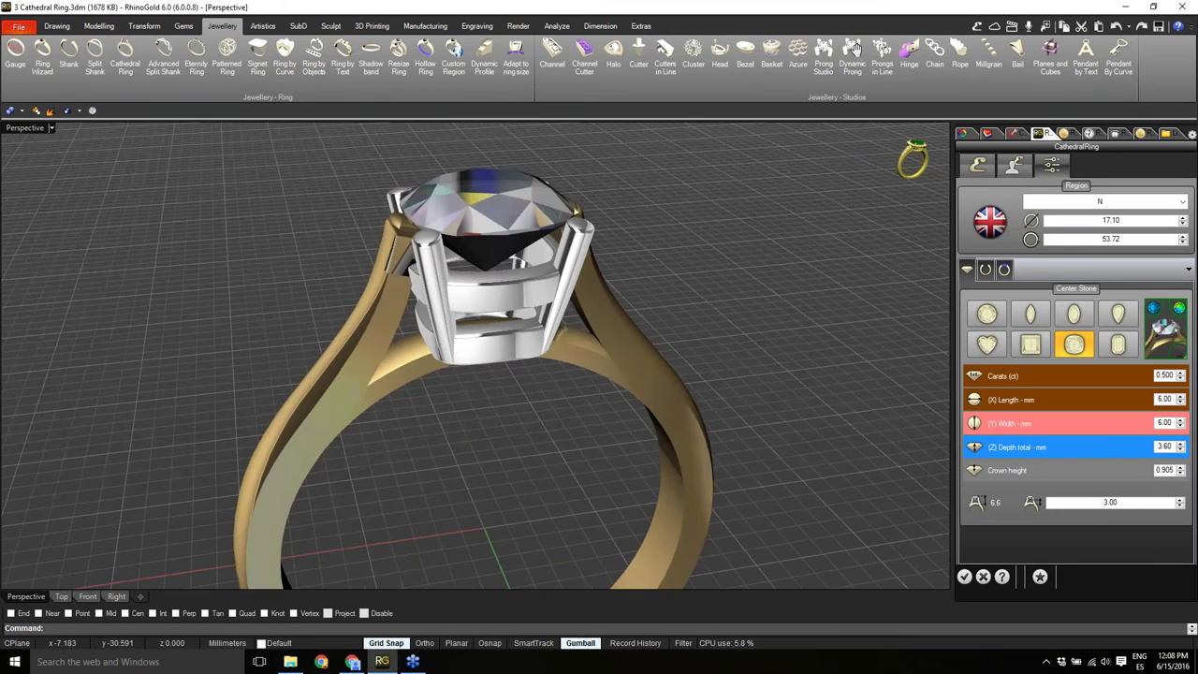
right_click_drag(478, 253, 476, 272)
Lower the center stone's height above the finger to 2.40 mm.
left_click(1124, 502)
scroll(1124, 503, "down", 3)
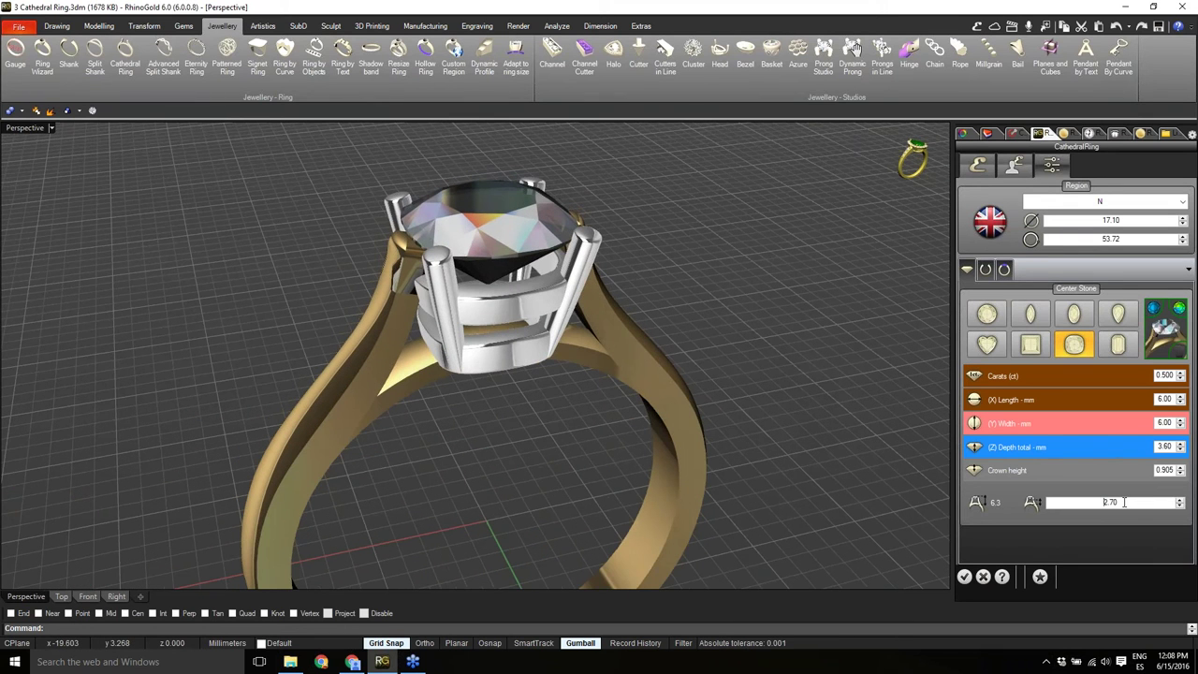
scroll(1124, 502, "down", 3)
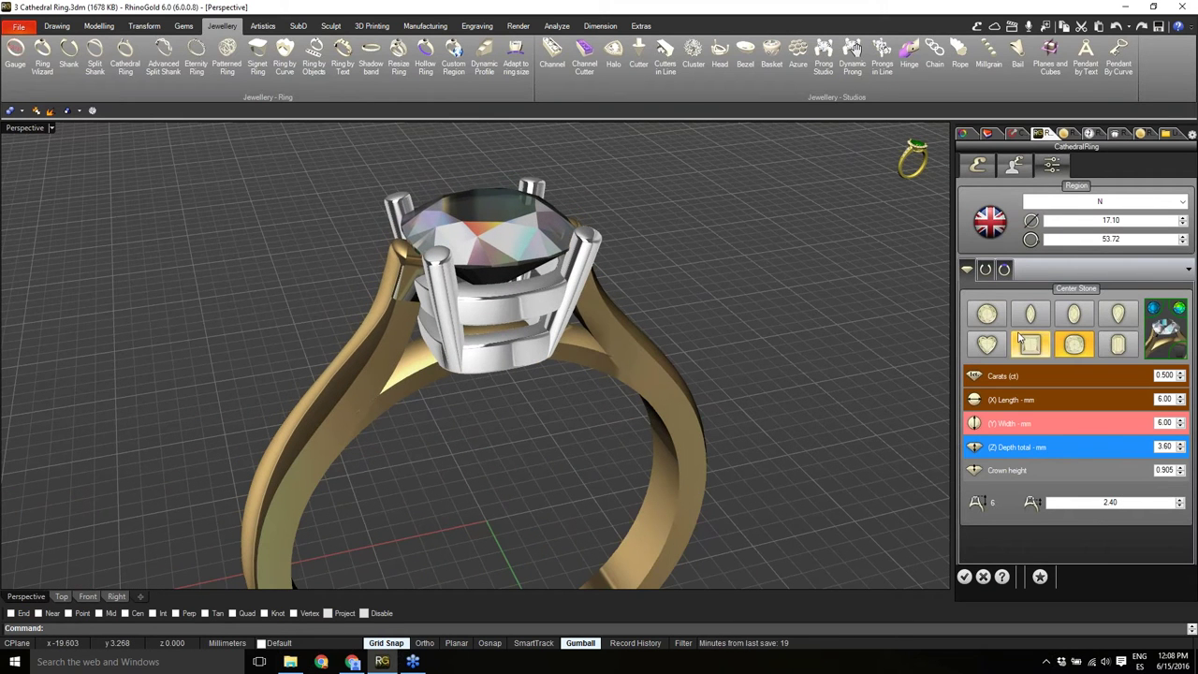
Display the cathedral ring's shank settings, inspect the shank around the head, and reduce the first Settings value to 1.70.
left_click(985, 270)
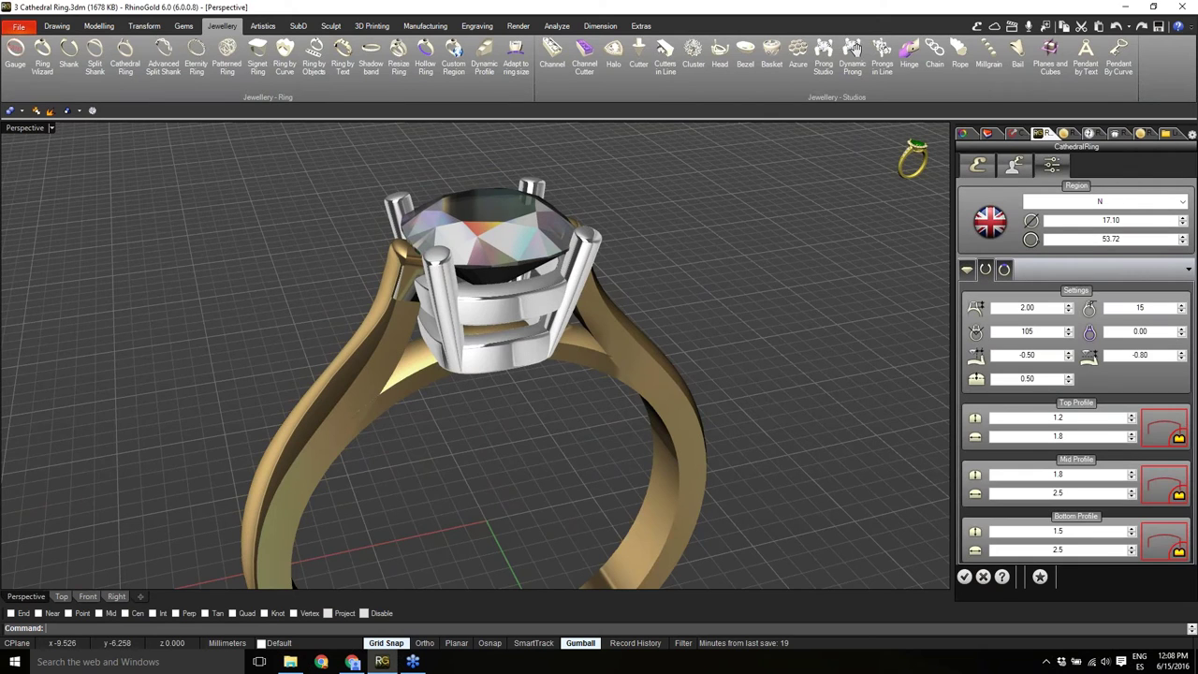
scroll(550, 374, "down", 8)
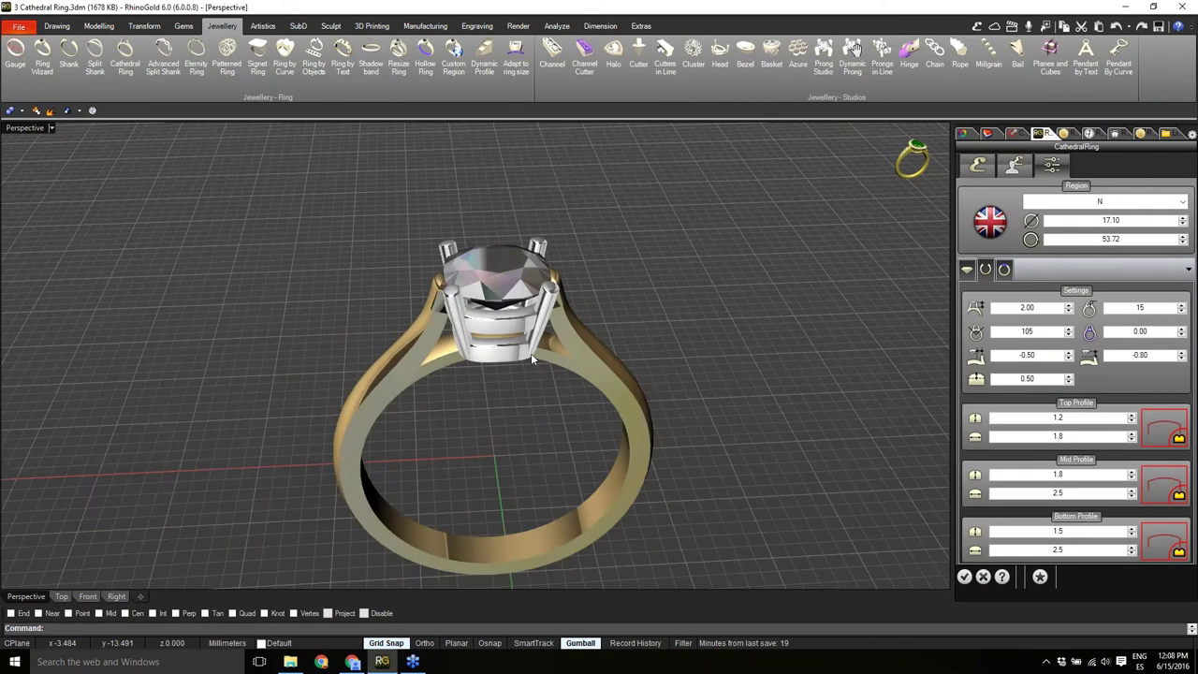
scroll(550, 373, "up", 3)
mouse_move(527, 418)
right_mouse_down()
mouse_move(549, 421)
mouse_move(535, 418)
right_mouse_up()
scroll(509, 301, "up", 2)
right_click_drag(508, 301, 492, 304)
right_click_drag(656, 367, 671, 373)
scroll(672, 372, "down", 2)
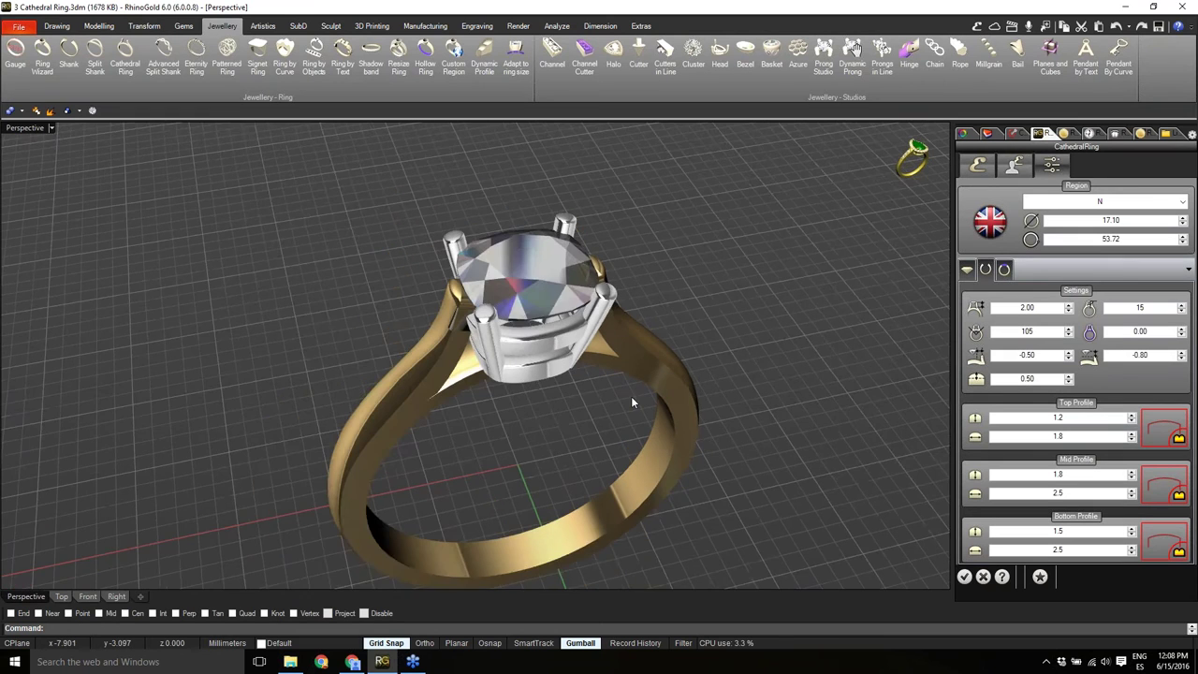
scroll(632, 403, "up", 2)
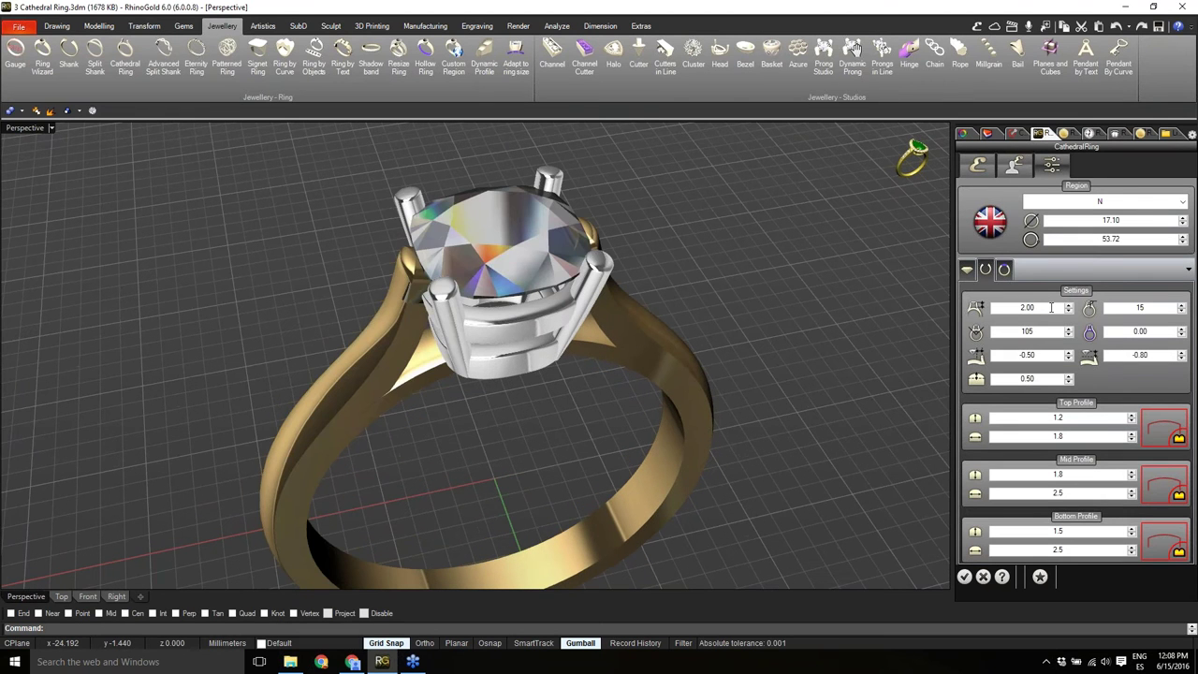
scroll(1051, 316, "down", 1)
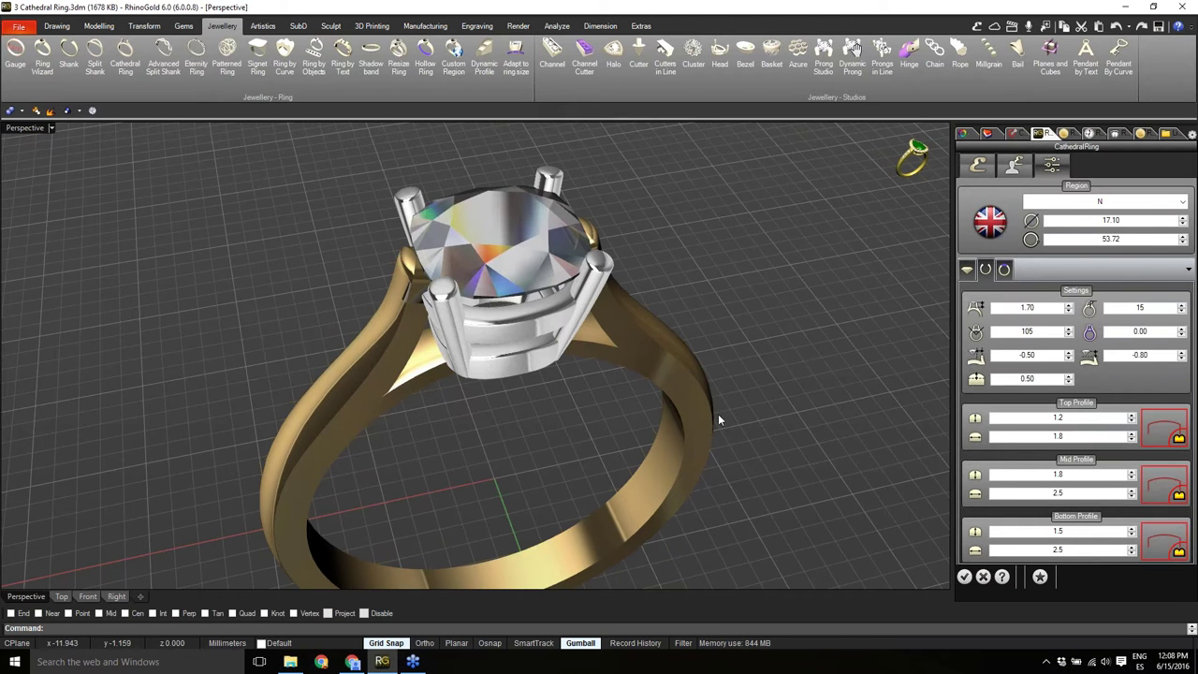
Raise the cathedral shank's 105 setting to 129.
right_click_drag(722, 415, 726, 397)
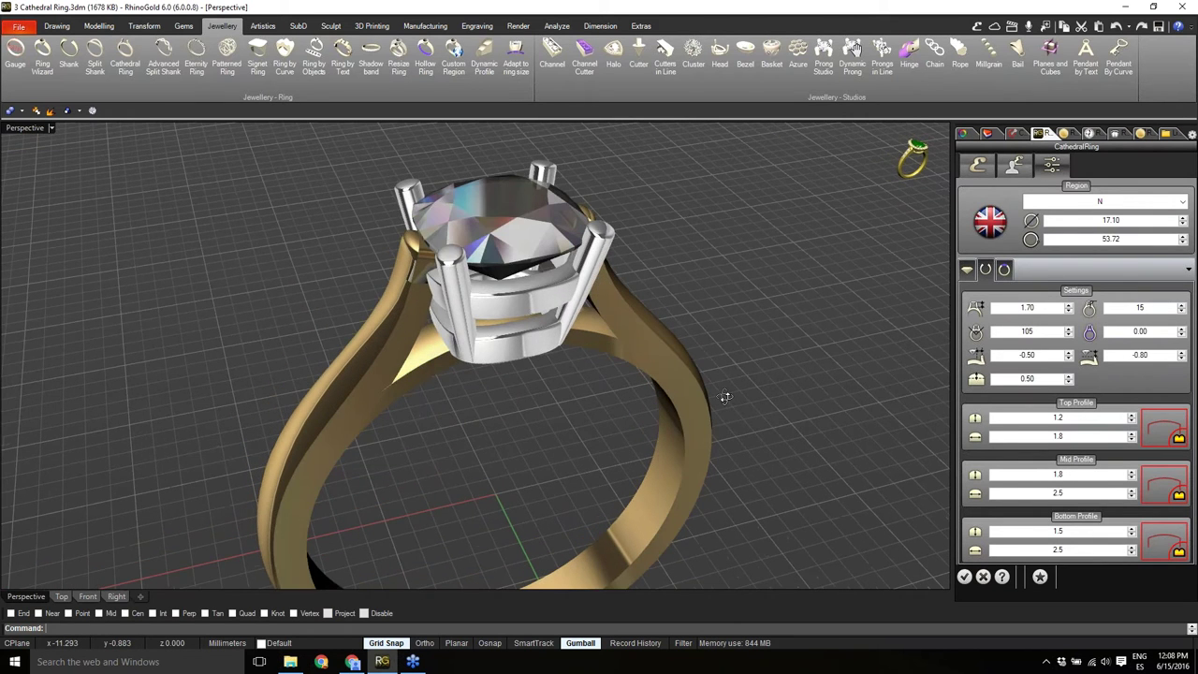
scroll(637, 337, "down", 2)
right_click_drag(637, 405, 588, 394)
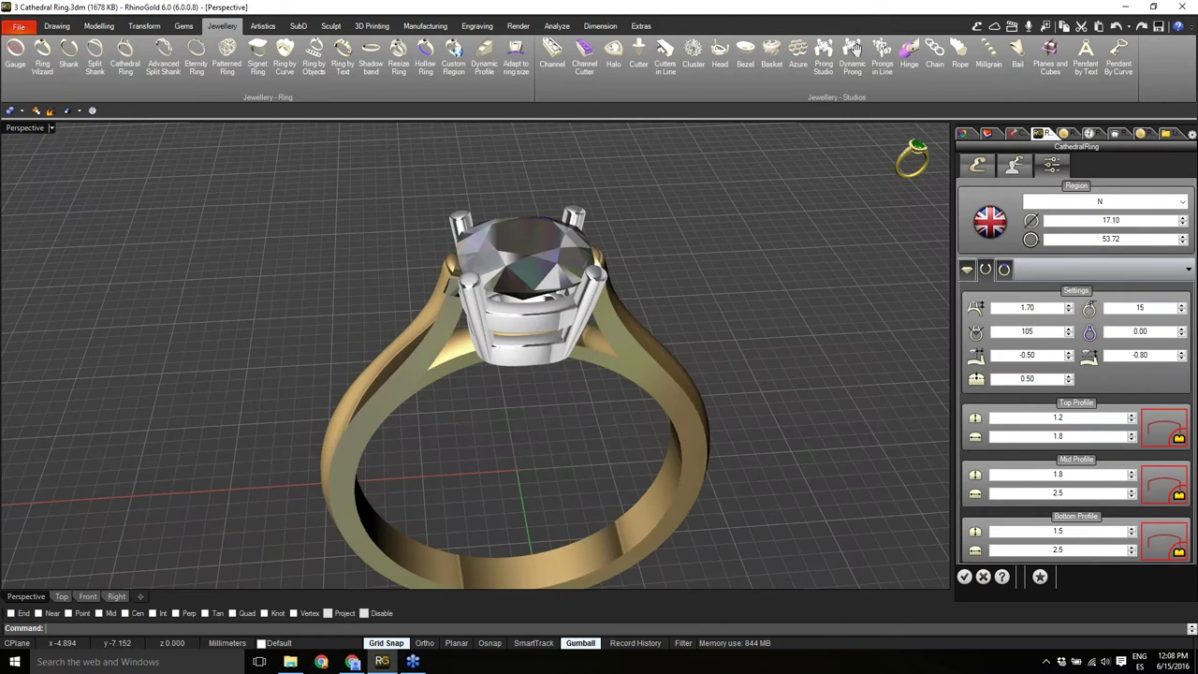
scroll(1059, 330, "up", 20)
scroll(1049, 333, "up", 3)
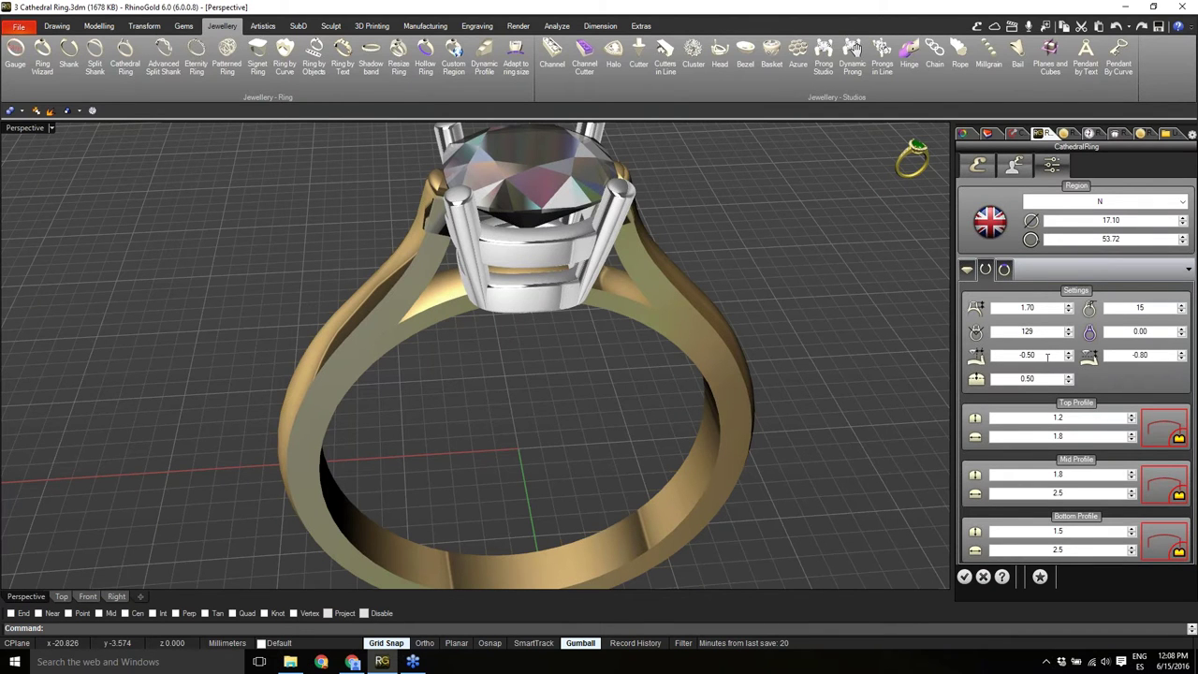
Try lower and higher values for the shank's -0.50 setting around the head and settle on -0.20.
scroll(1047, 357, "up", 7)
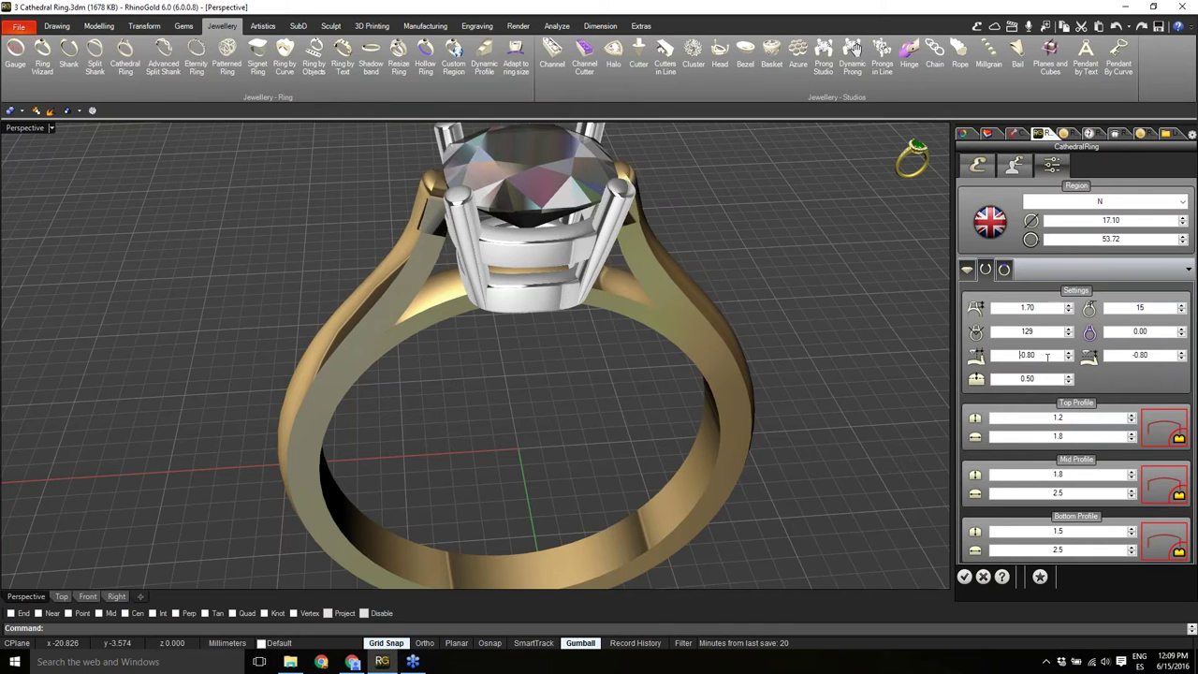
scroll(1047, 357, "down", 1)
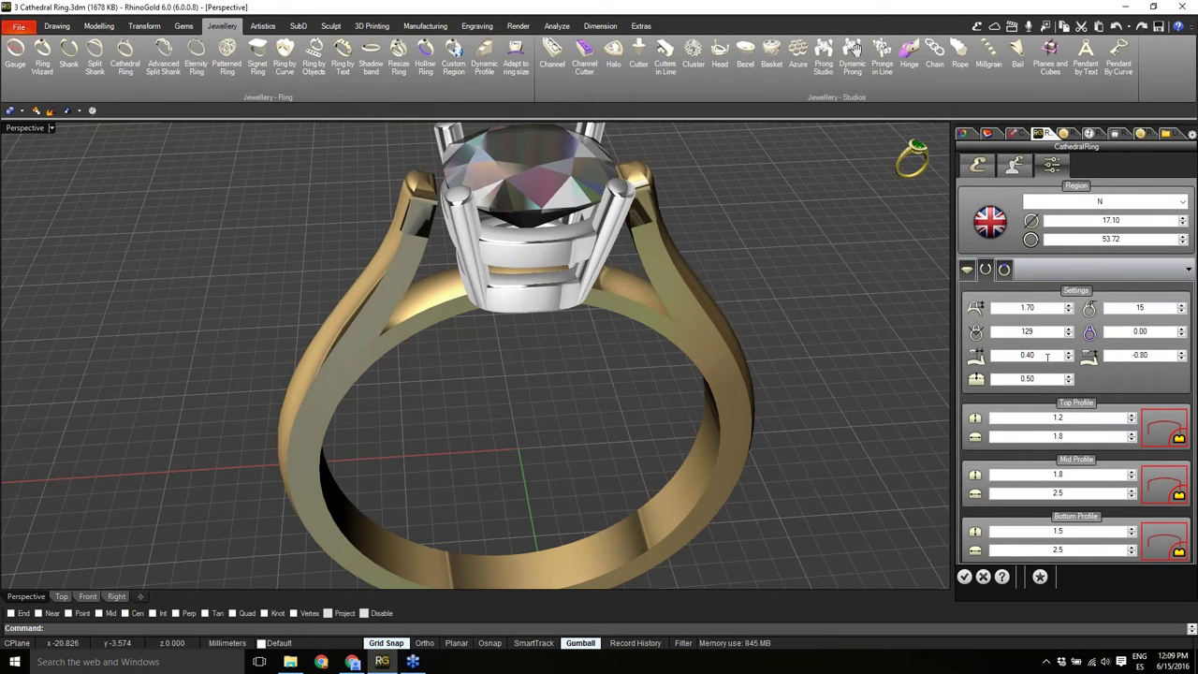
scroll(1048, 357, "down", 3)
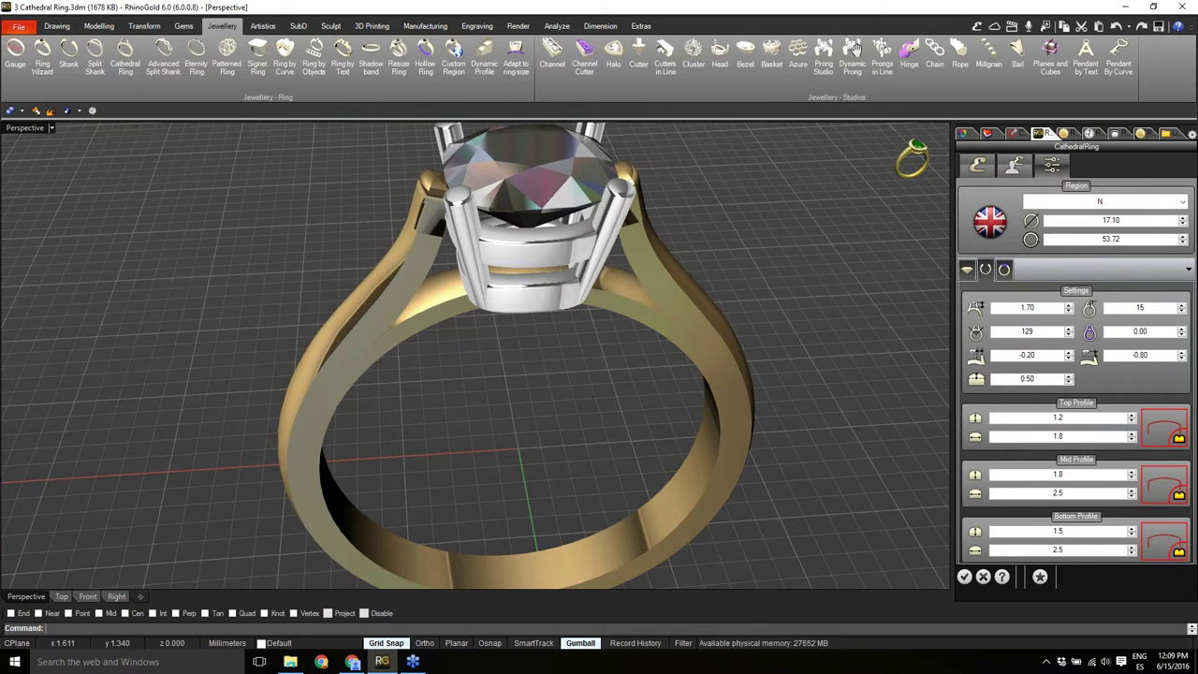
scroll(1041, 379, "down", 4)
scroll(1042, 379, "up", 7)
scroll(1043, 381, "down", 3)
right_click_drag(813, 453, 759, 451)
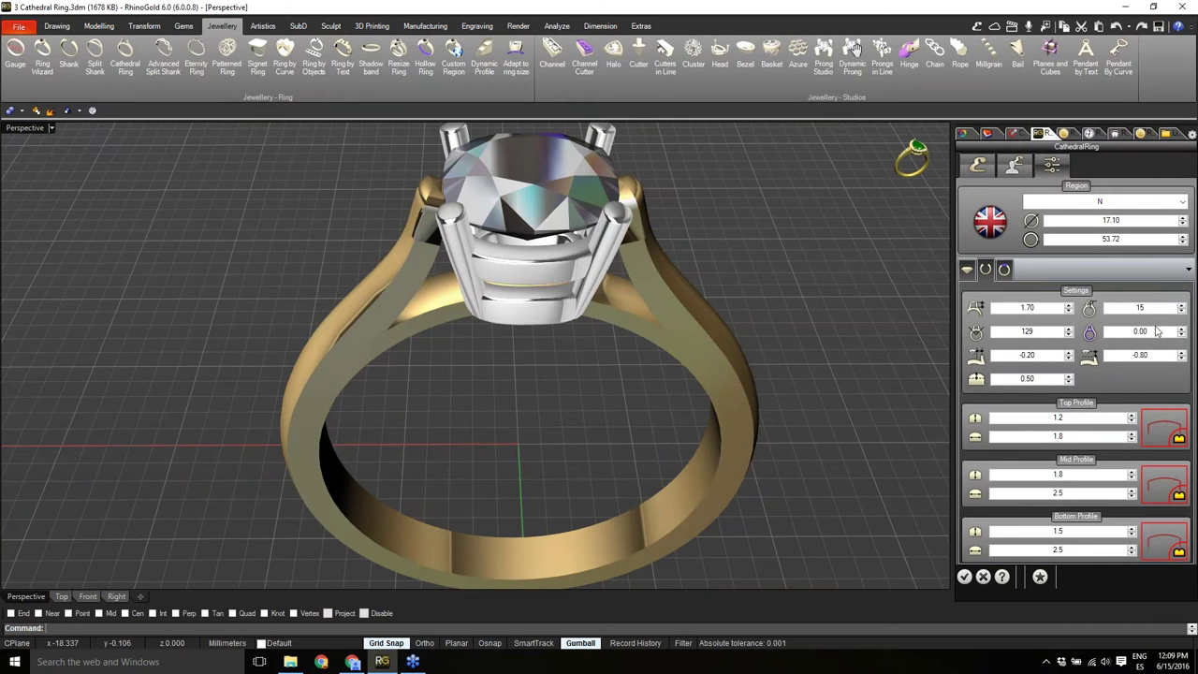
Raise the shank's 0.00 setting to 0.30 and lower its -0.80 setting to -1.40.
scroll(1158, 334, "up", 3)
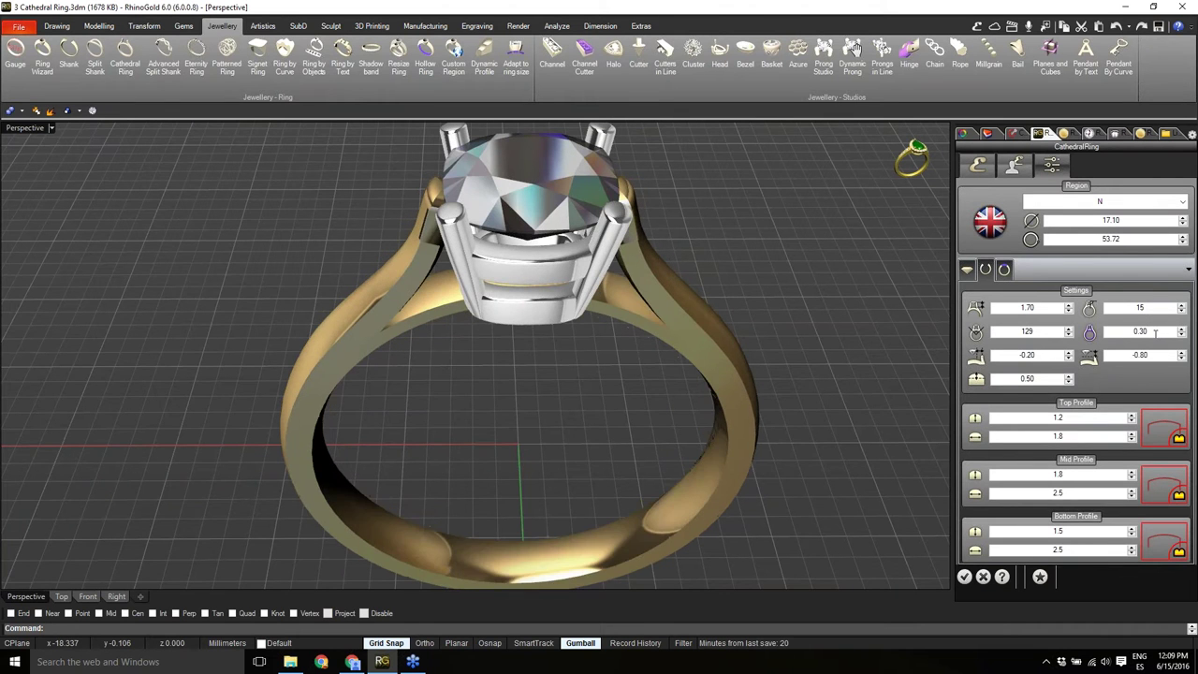
right_click_drag(592, 462, 605, 454)
left_click(1165, 355)
scroll(1163, 355, "down", 3)
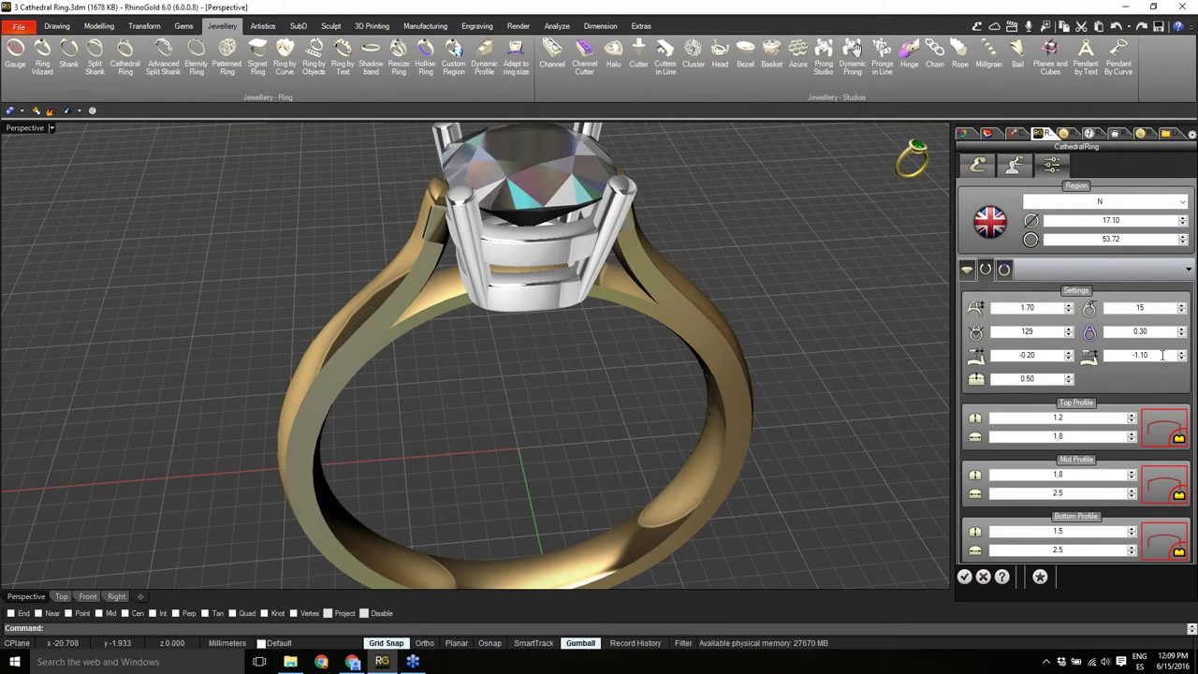
scroll(1163, 355, "down", 3)
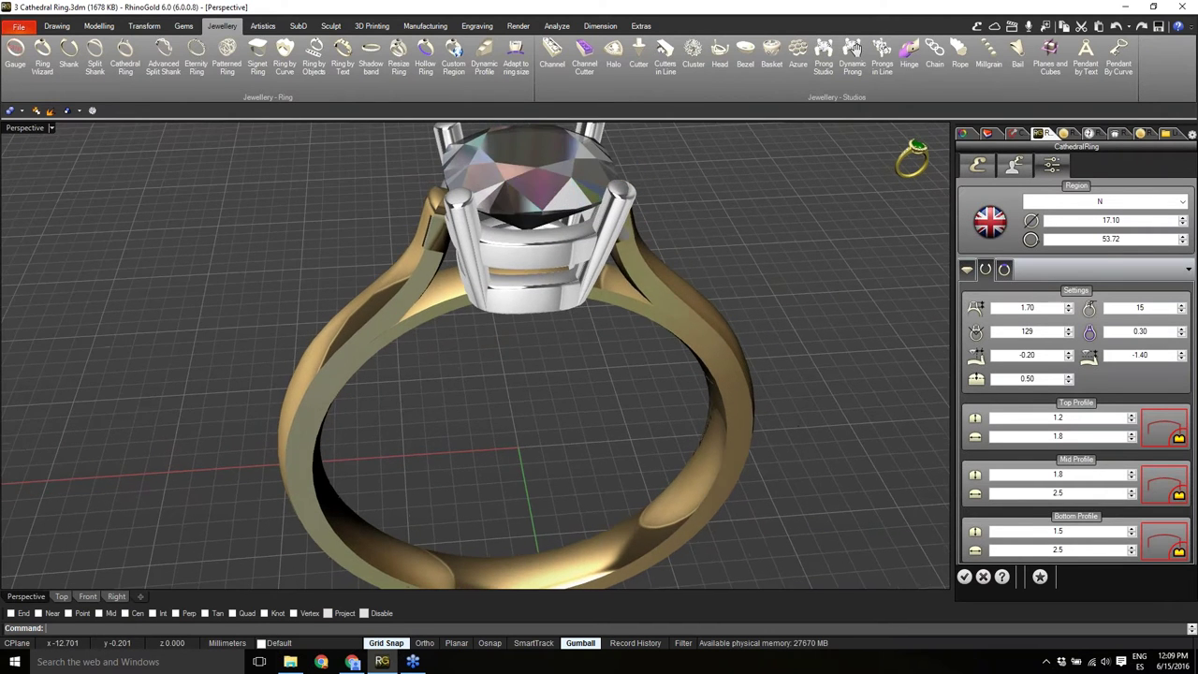
right_click_drag(657, 394, 618, 395)
Assign profile 004 to the cathedral shank's Top Profile and inspect the shank beside the head.
left_click(1158, 424)
scroll(639, 352, "down", 1)
scroll(588, 363, "up", 1)
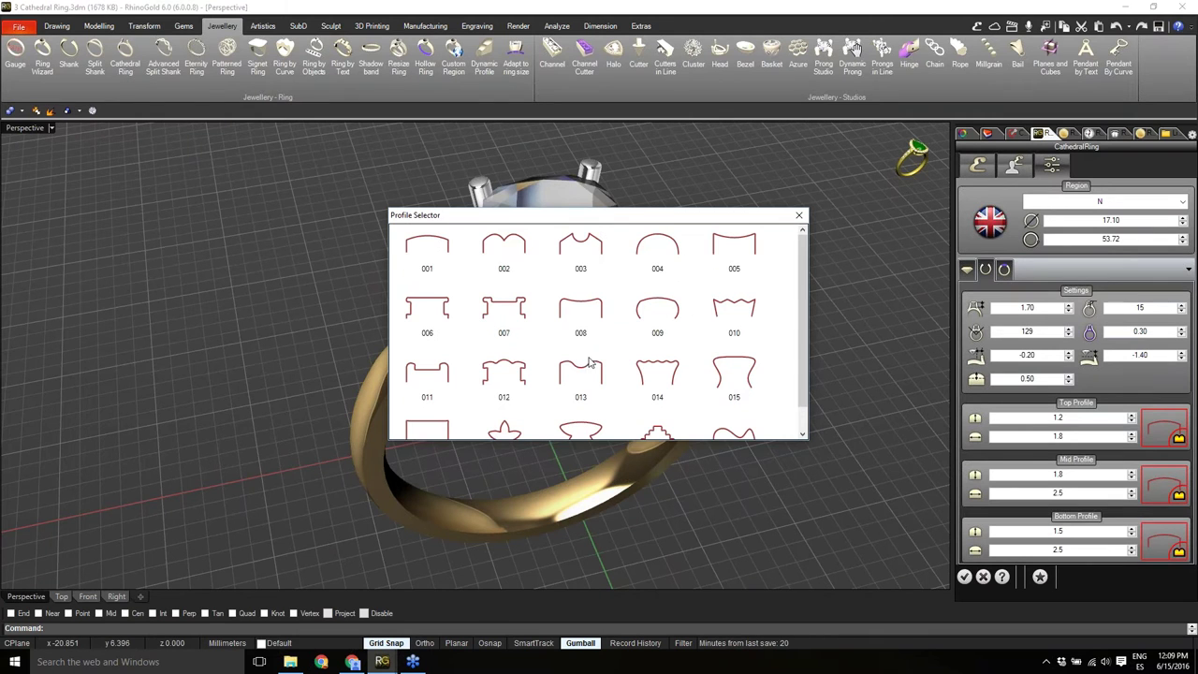
left_click(653, 258)
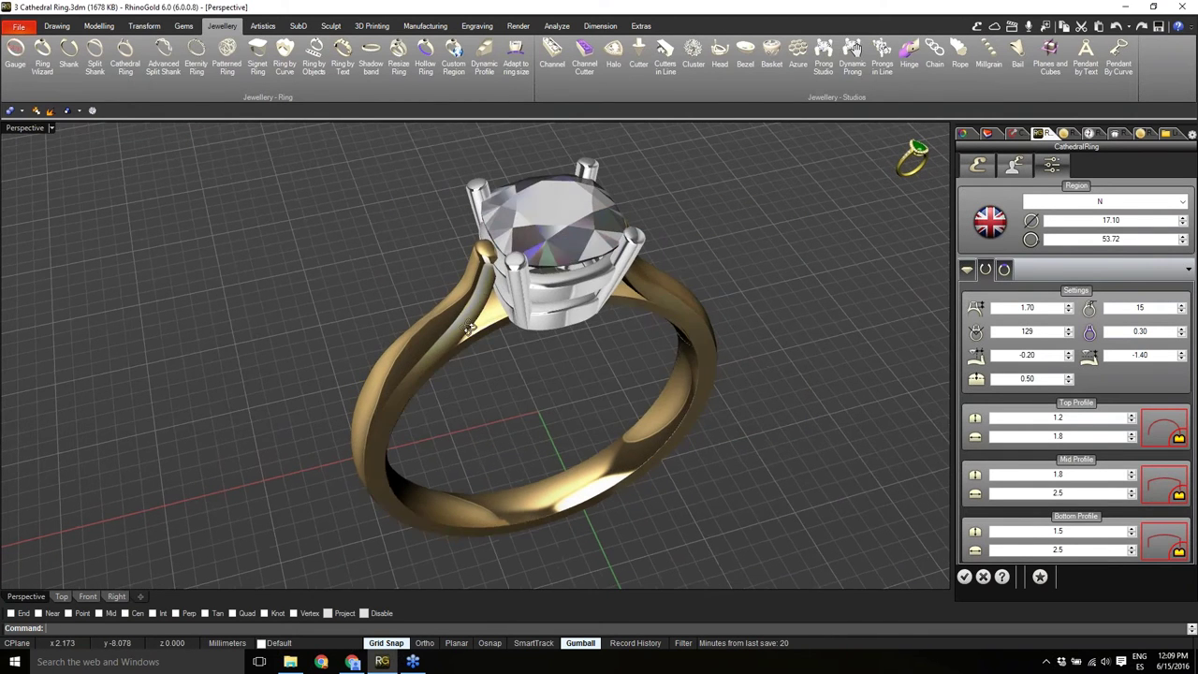
scroll(469, 327, "up", 5)
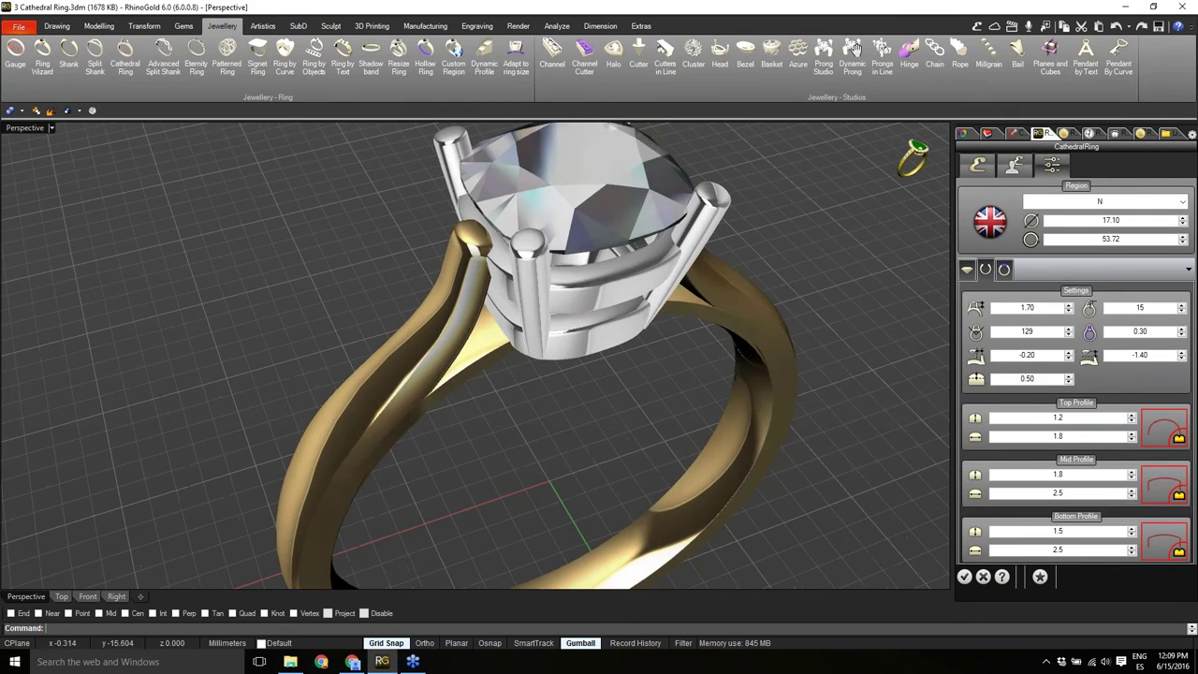
scroll(440, 300, "down", 5)
Assign profile 001 to the shank's Bottom Profile.
left_click(1164, 539)
left_click(446, 247)
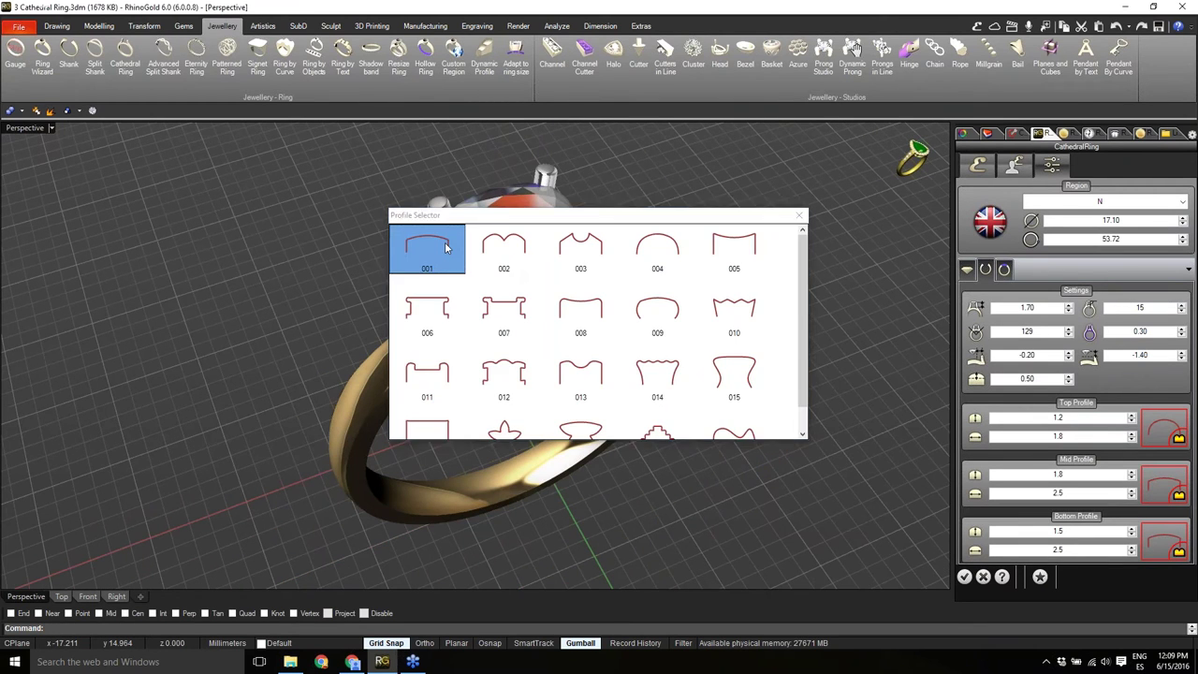
right_click_drag(644, 513, 615, 498)
scroll(615, 498, "down", 2)
scroll(615, 499, "up", 3)
Set the first Top Profile value of the shank to 1.5 and check the ring from several angles.
double_click(1046, 417)
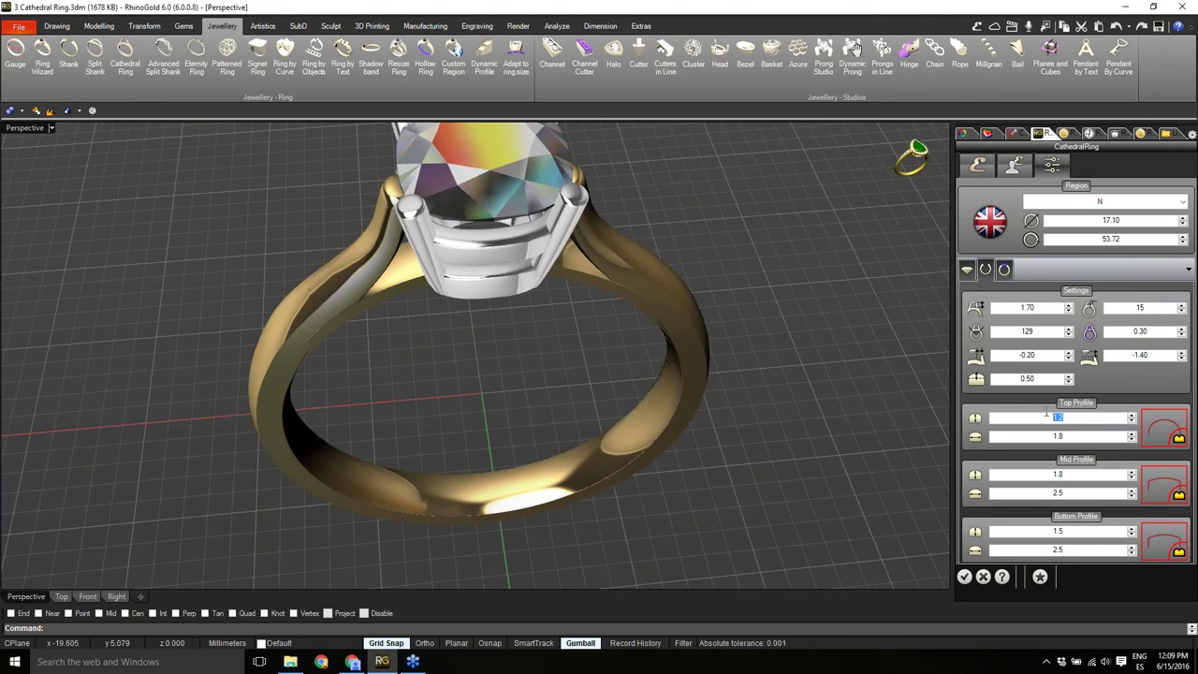
left_click(1071, 418)
right_click_drag(624, 484, 656, 475)
key("BackSpace")
type("5")
right_click_drag(549, 537, 521, 379)
scroll(498, 368, "up", 4)
Display the Bridge settings, assign profile 001 to the bridge and set its third value to 0.7.
left_click(1004, 271)
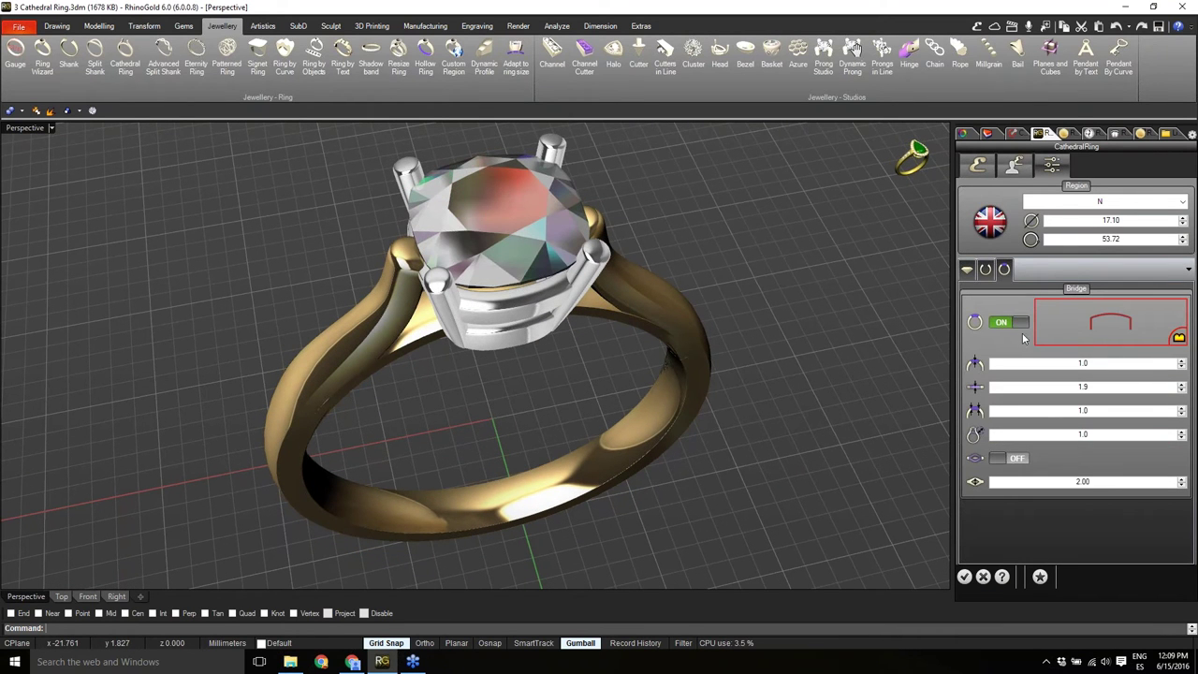
right_click_drag(684, 416, 696, 389)
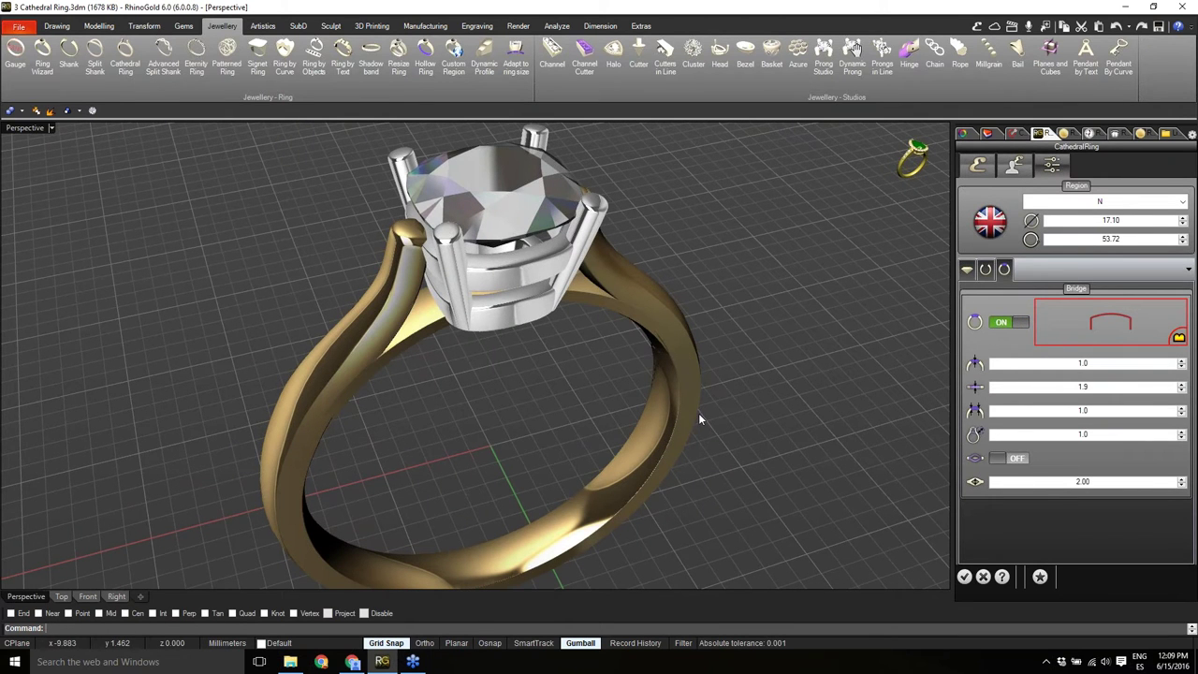
right_click_drag(698, 413, 684, 413)
left_click(1102, 323)
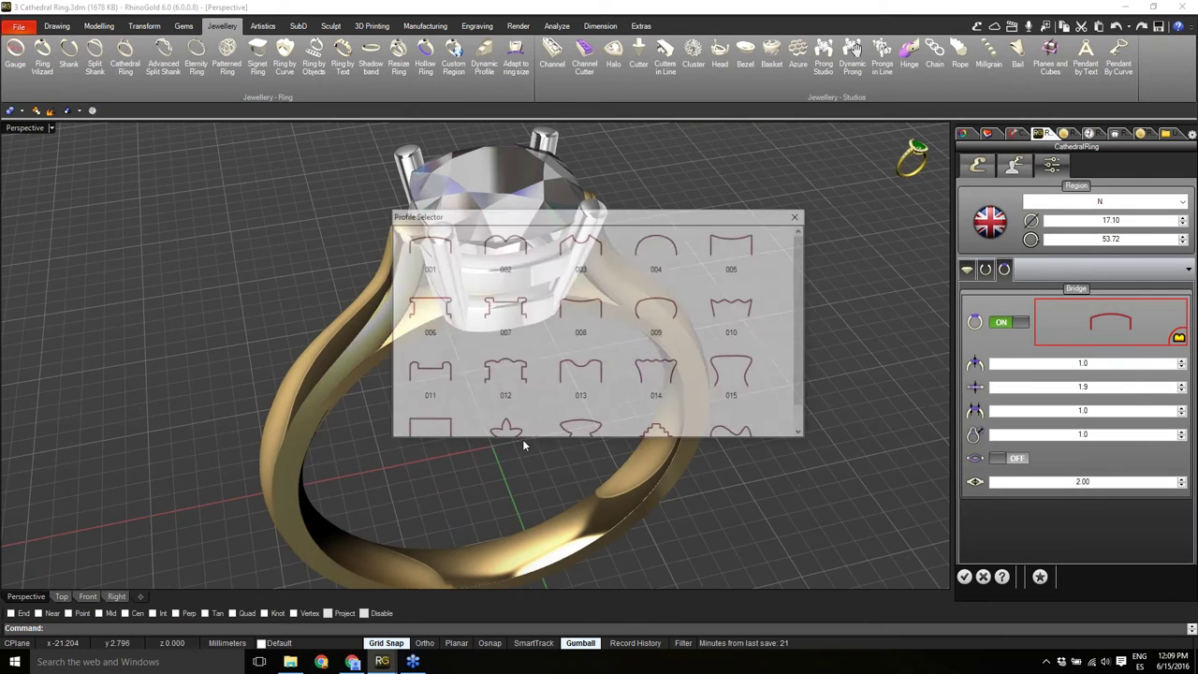
left_click(442, 262)
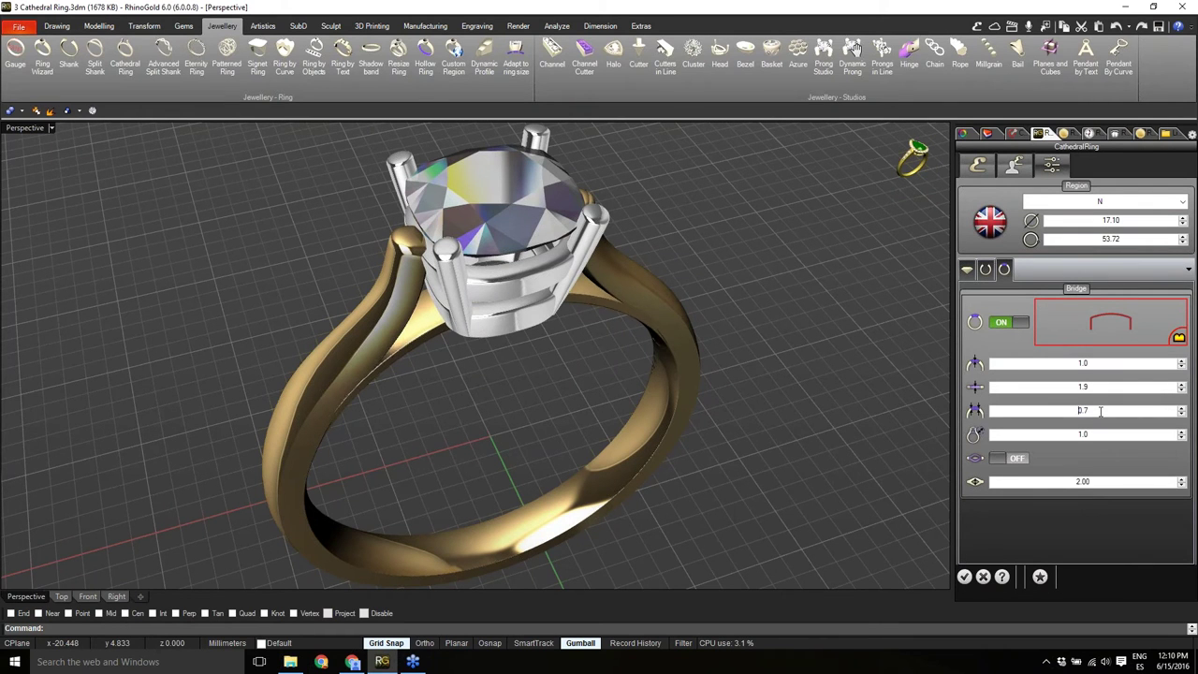
right_click_drag(630, 466, 562, 418)
Accept the cathedral ring's parameters and look over the finished ring.
scroll(555, 388, "down", 2)
left_click(963, 576)
left_click(964, 576)
right_click_drag(626, 470, 536, 435)
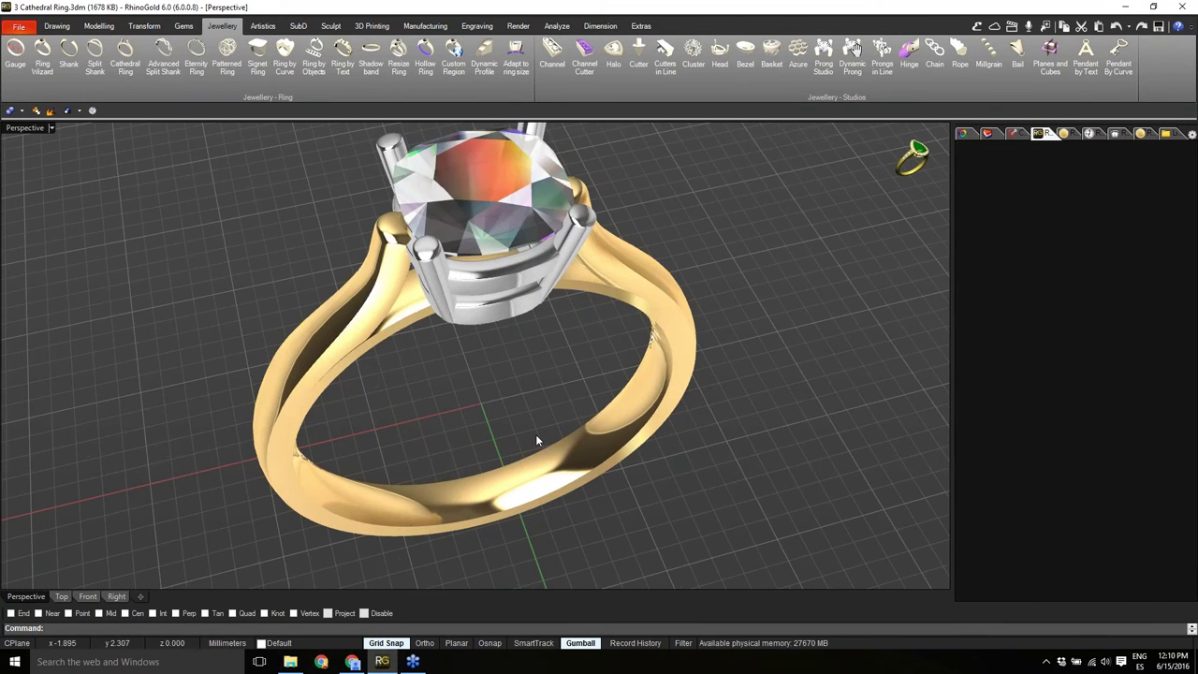
scroll(535, 434, "down", 2)
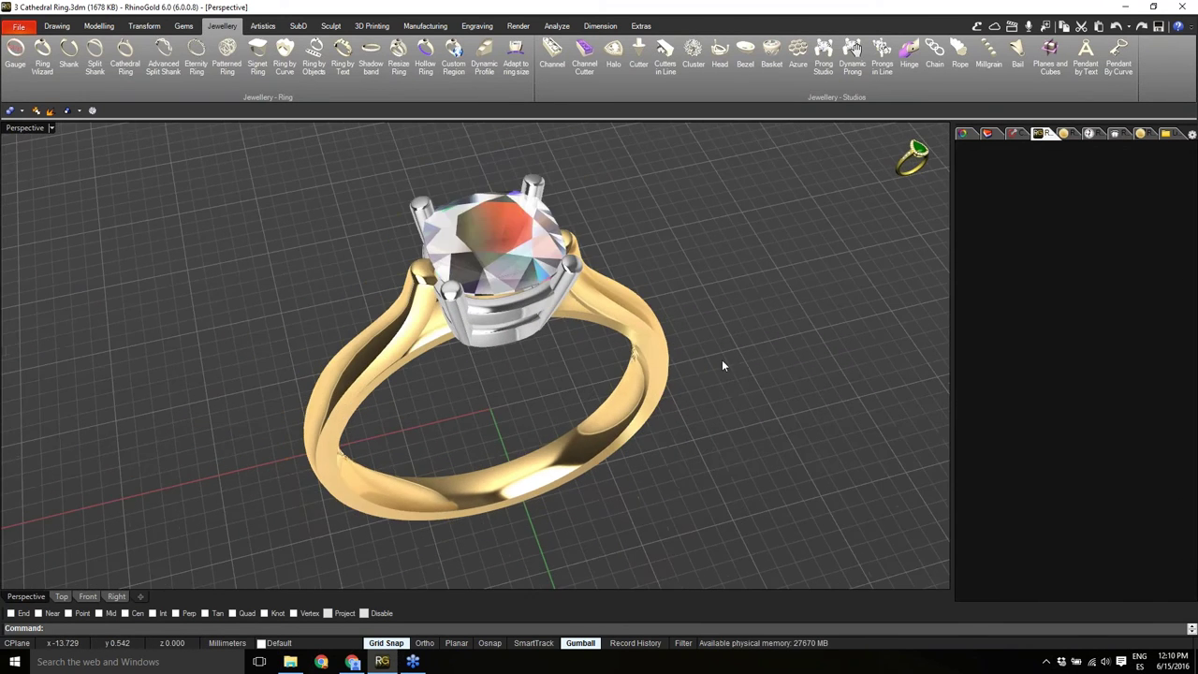
Open the file 4 Split shank.3dm from the V6 library folder.
left_click(1168, 134)
left_click_drag(1120, 211, 547, 429)
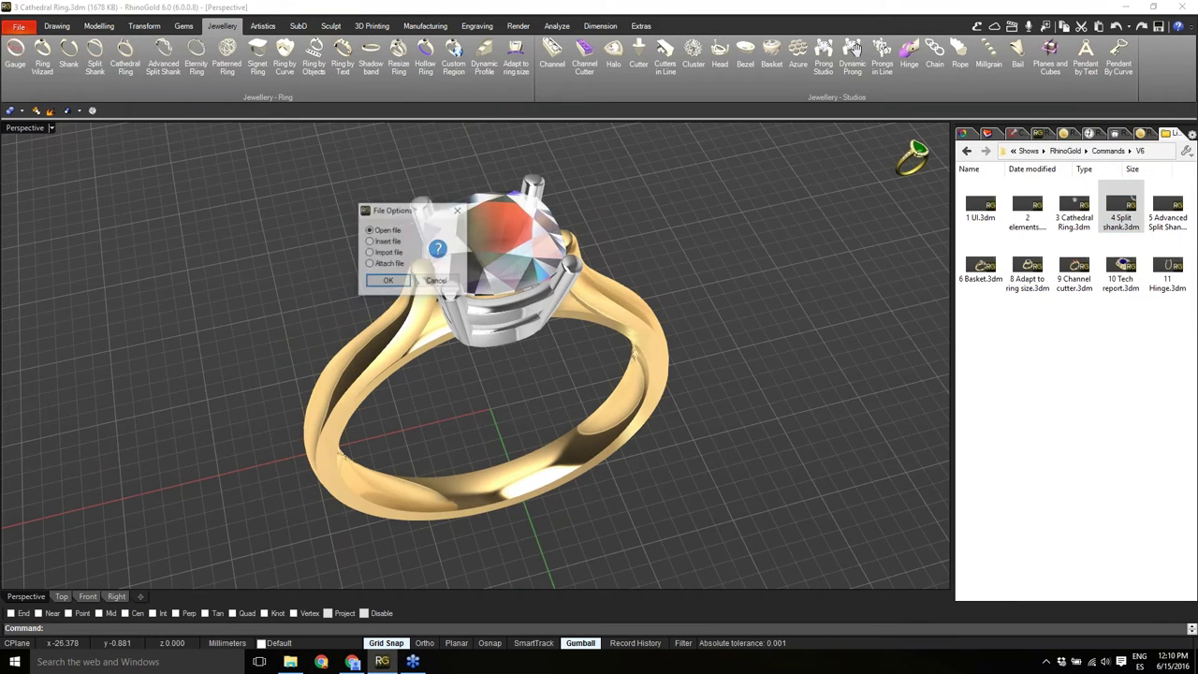
left_click(382, 282)
left_click(608, 358)
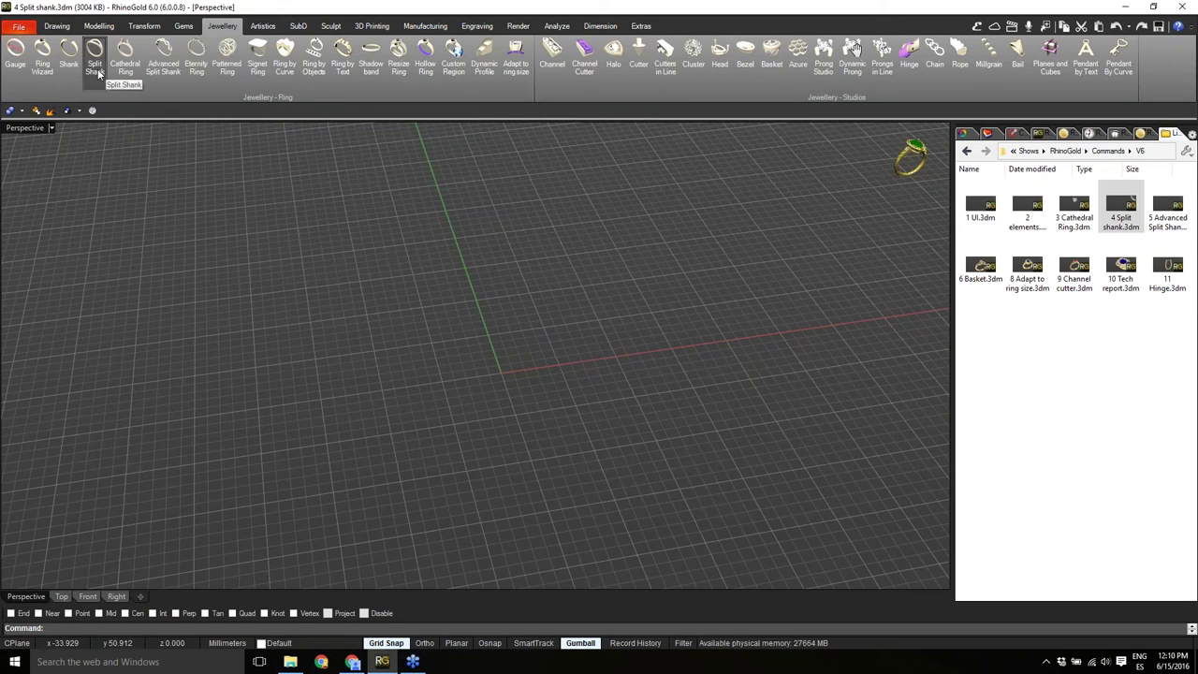
Start the Split Shank tool and load ring template 002.
left_click(97, 69)
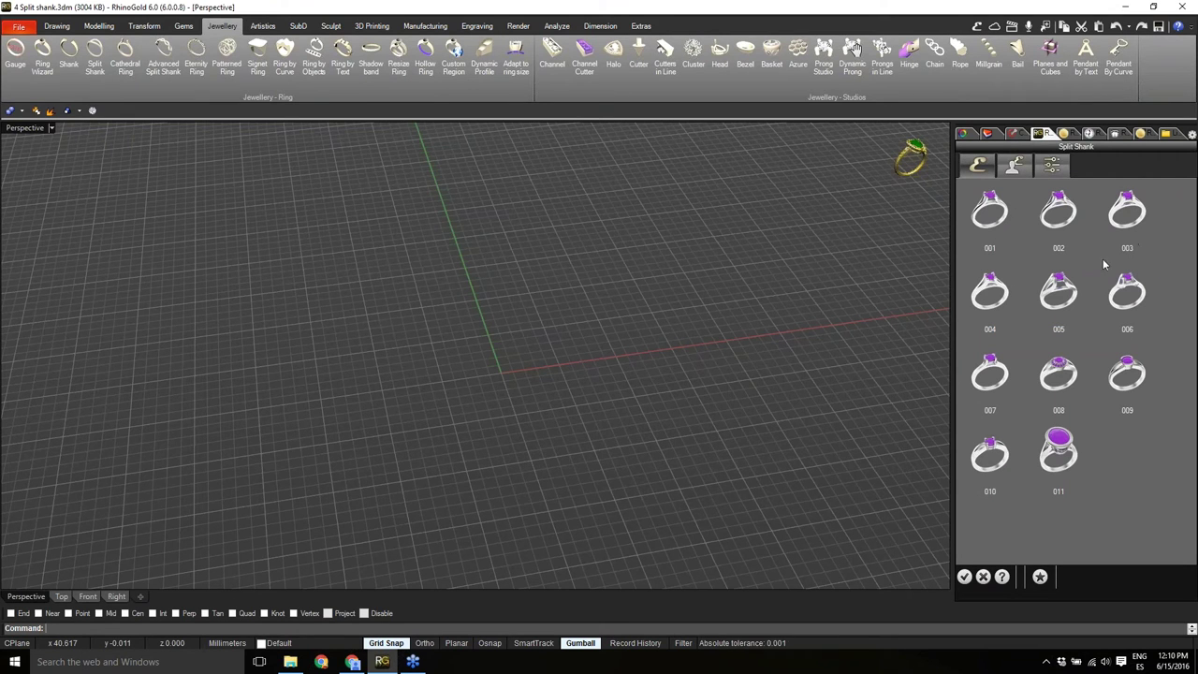
left_click(1056, 215)
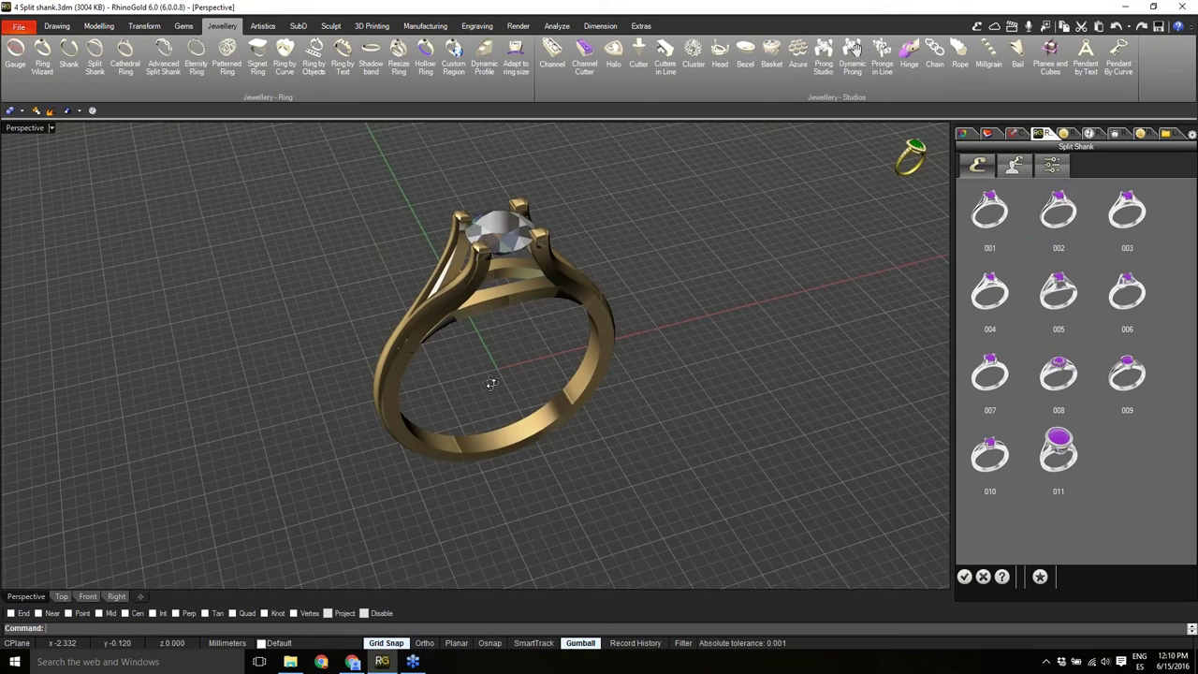
right_click_drag(477, 321, 525, 330)
right_click_drag(659, 361, 618, 380)
Change the split shank's center stone from round to the cushion cut.
scroll(481, 340, "up", 2)
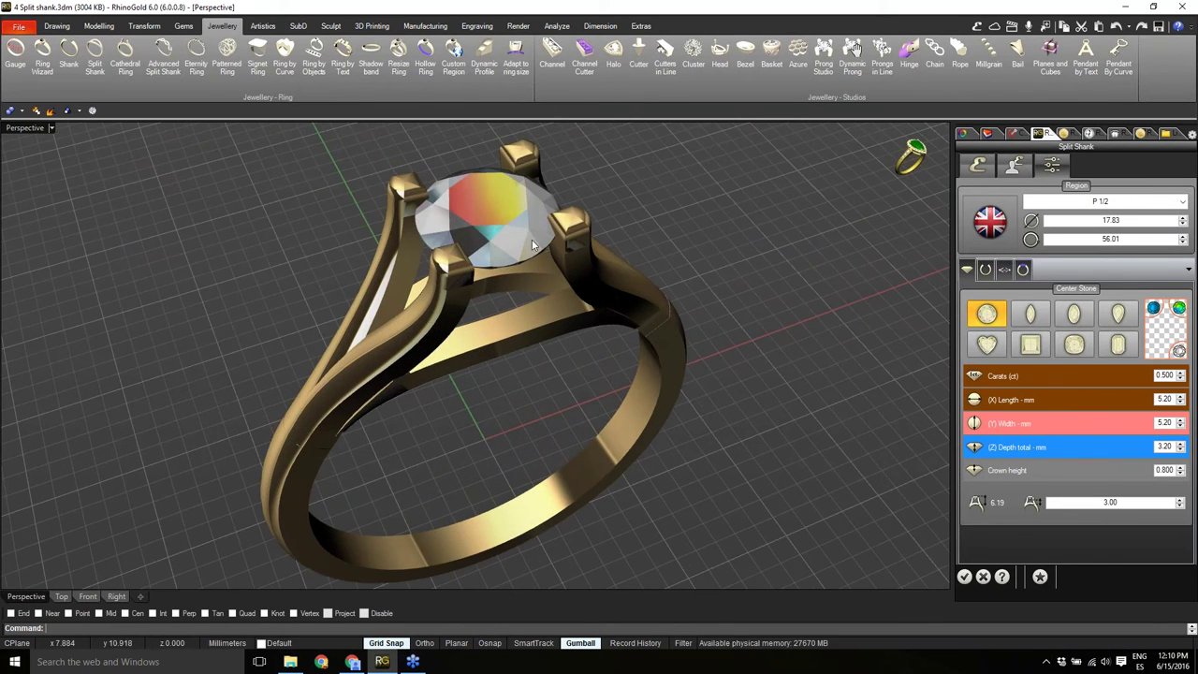
left_click(1075, 347)
mouse_move(560, 408)
right_mouse_down()
mouse_move(609, 406)
mouse_move(567, 401)
right_mouse_up()
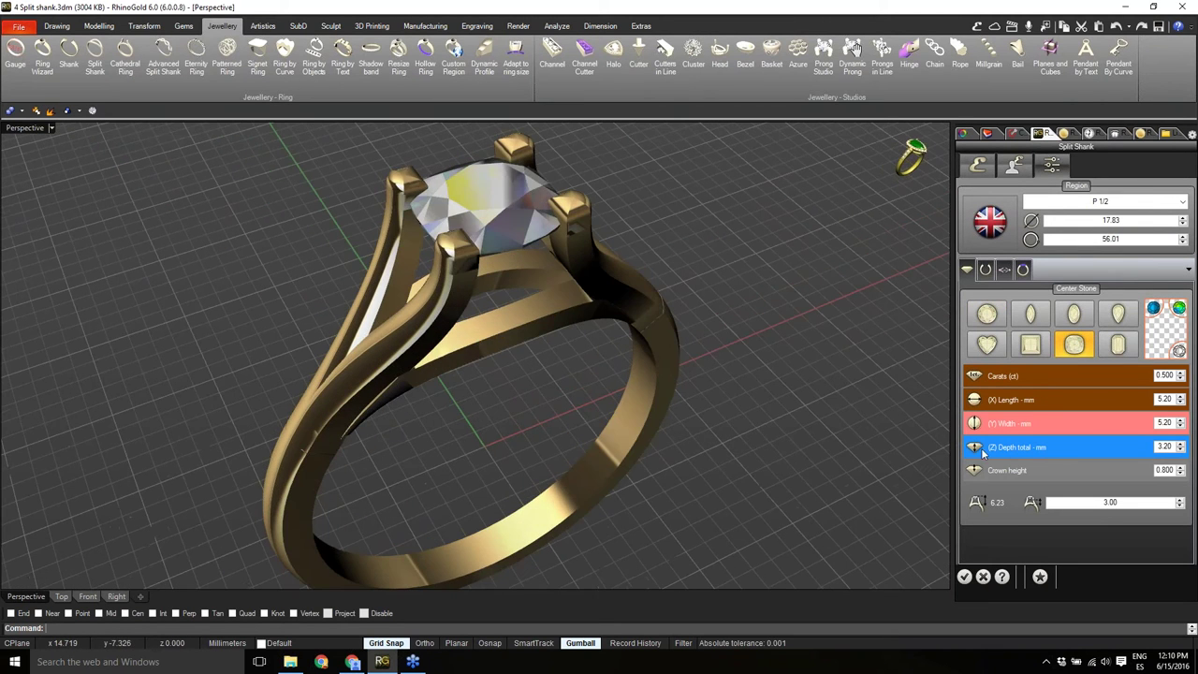
Display the split shank's shank settings and raise the 108 setting to 177.
left_click(986, 270)
right_click_drag(775, 406, 564, 450)
scroll(1036, 333, "down", 3)
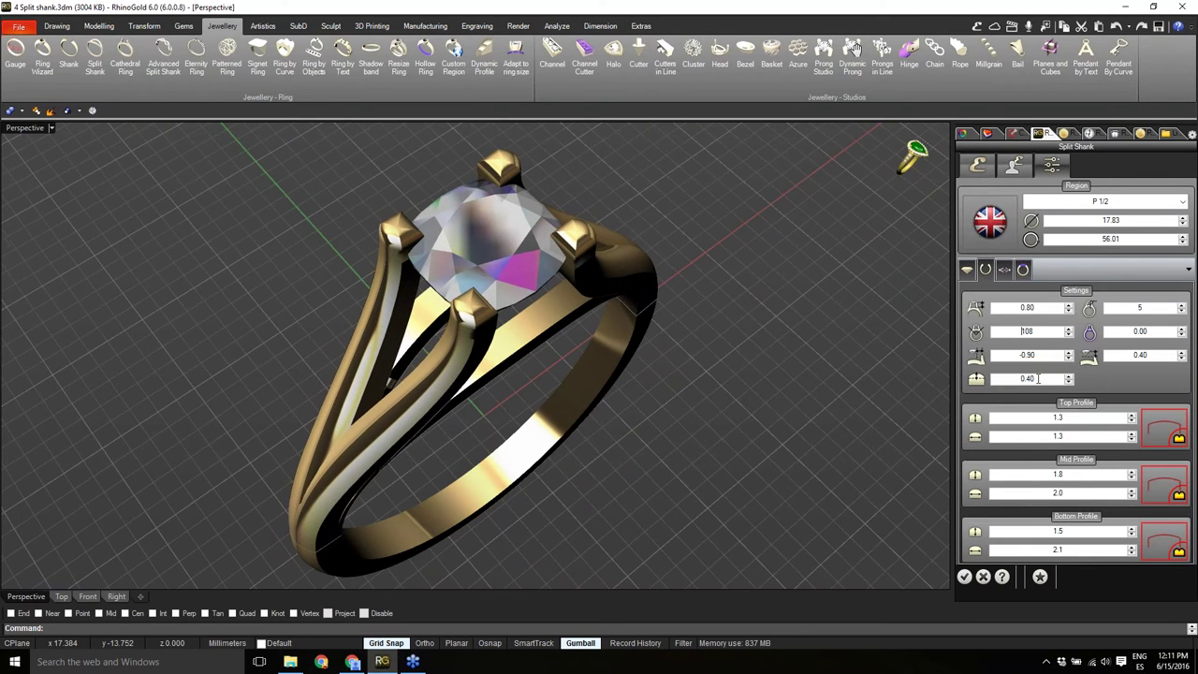
scroll(1027, 331, "up", 5)
scroll(1030, 355, "down", 3)
Adjust the split shank's -0.90 setting to -0.60 and raise the last Settings value to 0.70.
scroll(1039, 355, "down", 3)
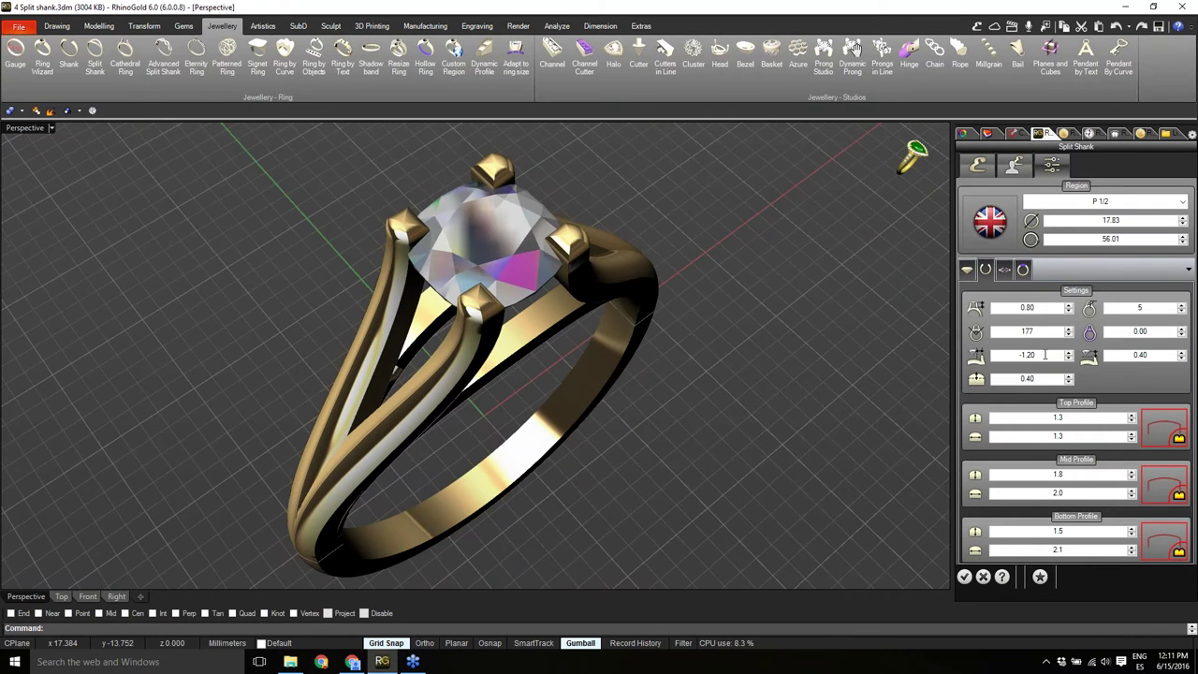
scroll(1045, 355, "up", 9)
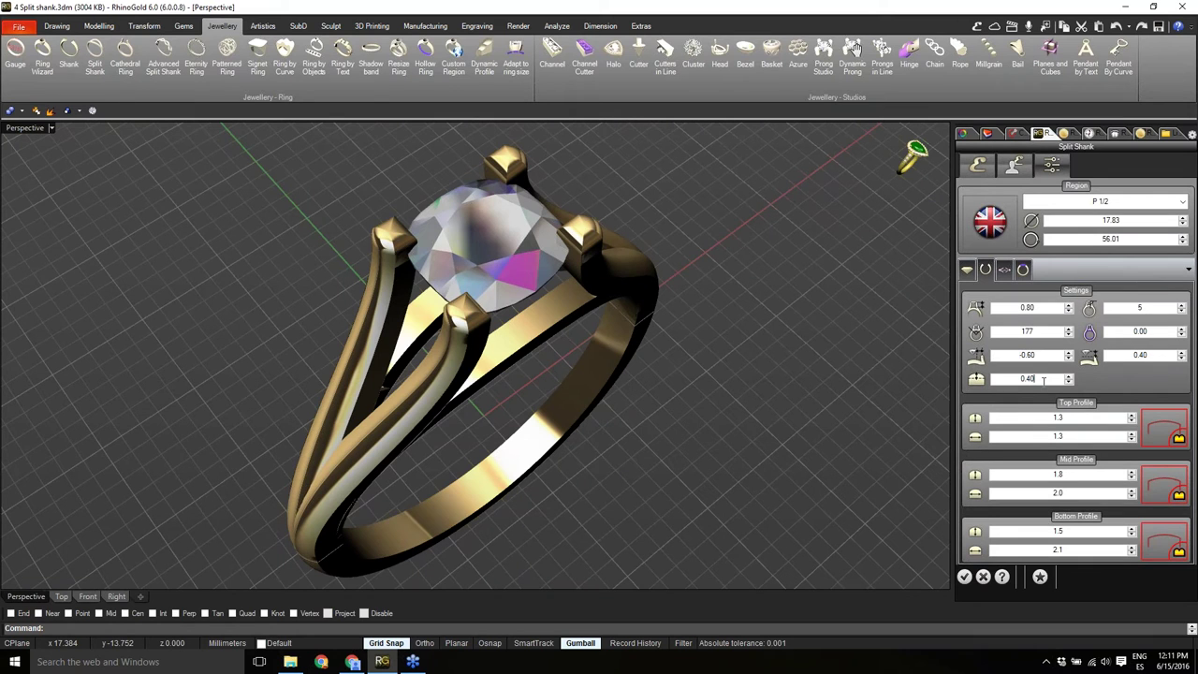
scroll(1044, 381, "up", 3)
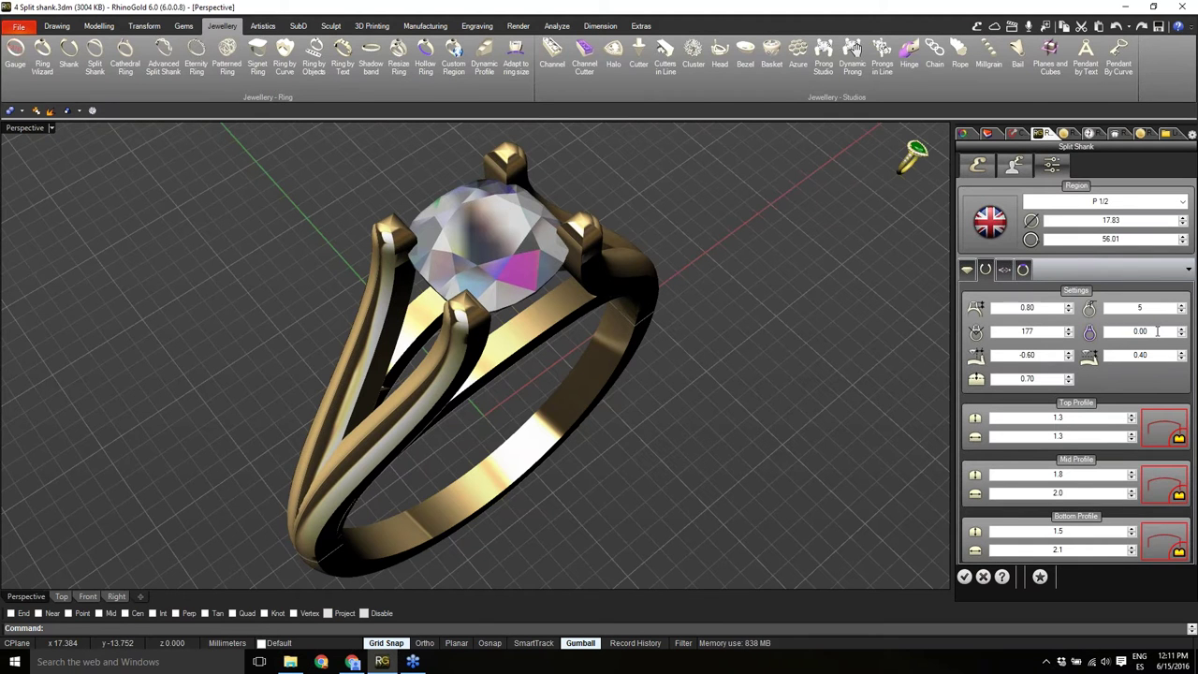
Raise the split shank's 0.00 setting to 0.30 and inspect the inside of the band.
scroll(1158, 331, "up", 3)
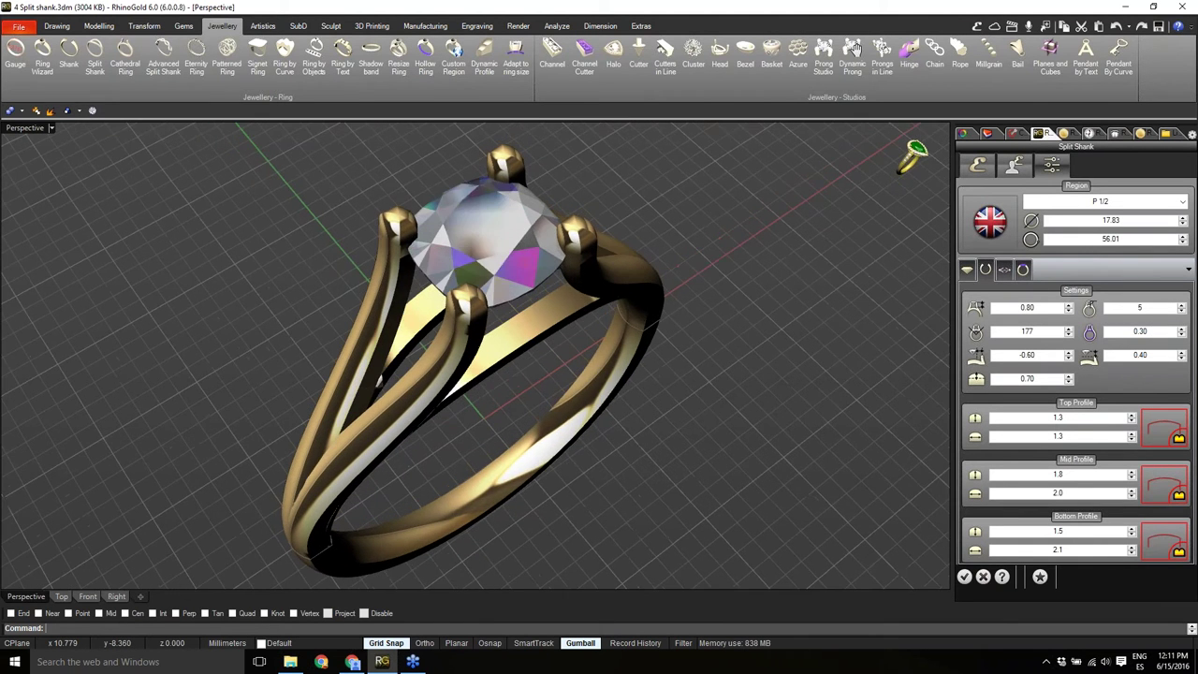
right_click_drag(768, 412, 599, 421)
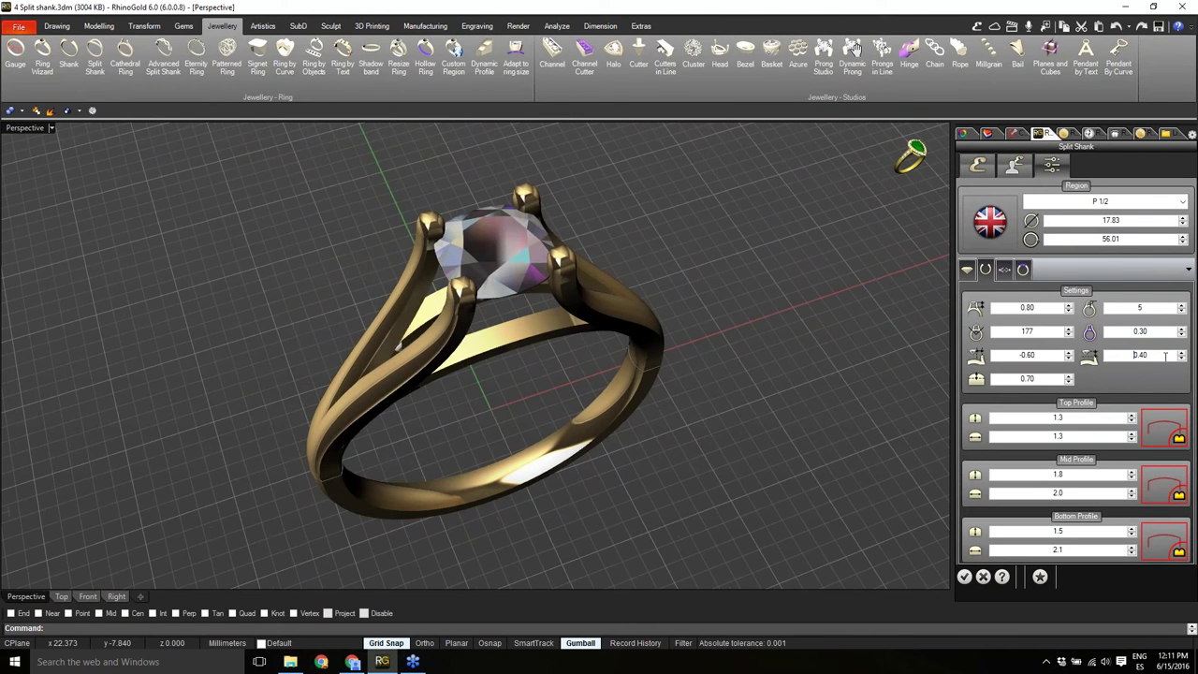
right_click_drag(720, 422, 593, 410)
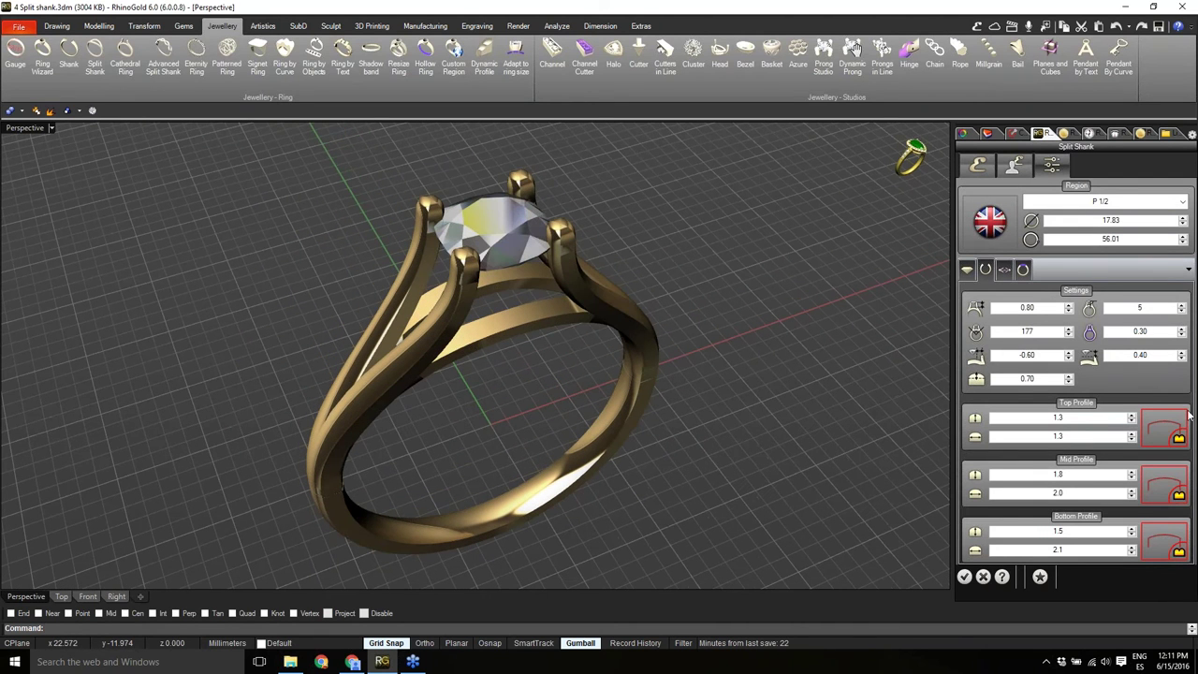
Change the split shank's Top Profile to profile 004.
left_click(1164, 426)
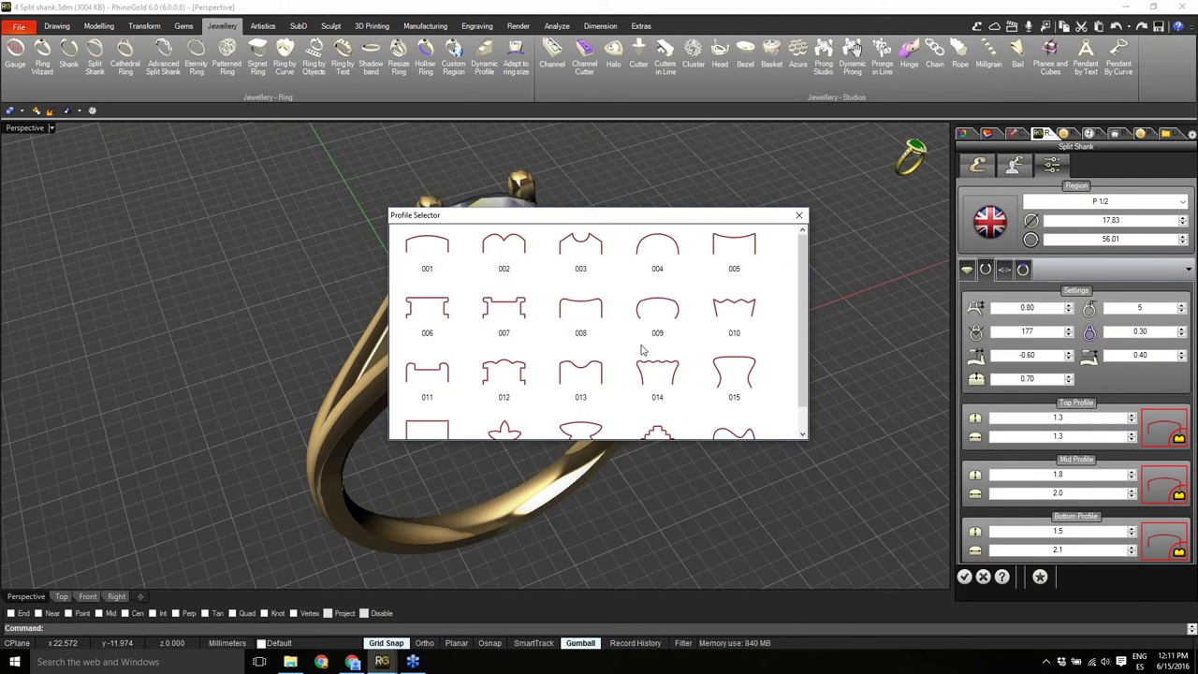
scroll(805, 309, "down", 2)
scroll(806, 300, "up", 2)
left_click(660, 244)
right_click_drag(634, 309, 755, 402)
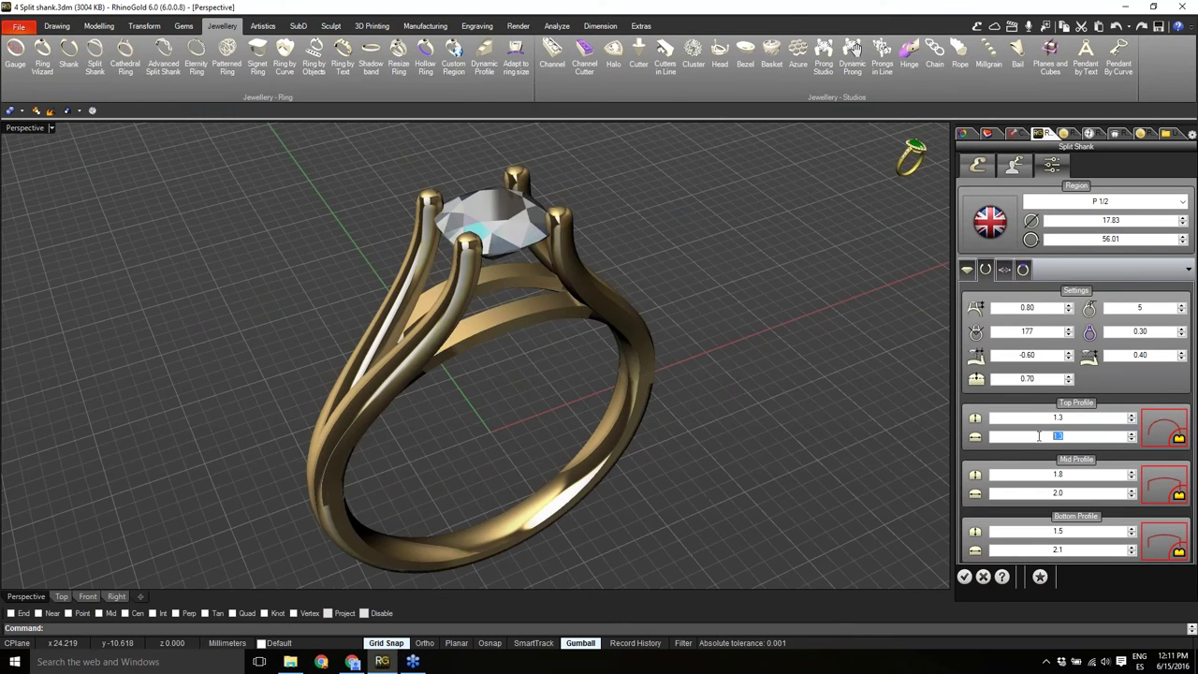
Display the split shank's Branches settings and try out the first two values, returning both to 2.00.
right_click_drag(524, 440, 628, 416)
left_click(1005, 270)
scroll(612, 428, "up", 2)
scroll(1111, 309, "up", 7)
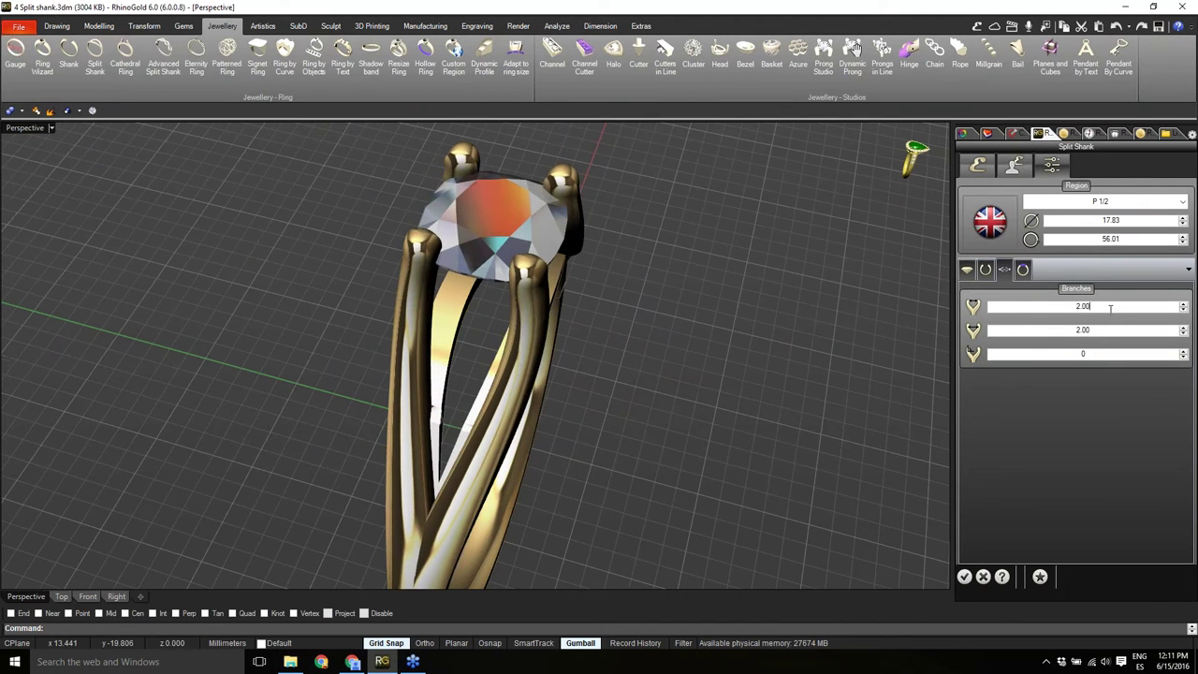
scroll(1112, 309, "down", 7)
left_click(1107, 330)
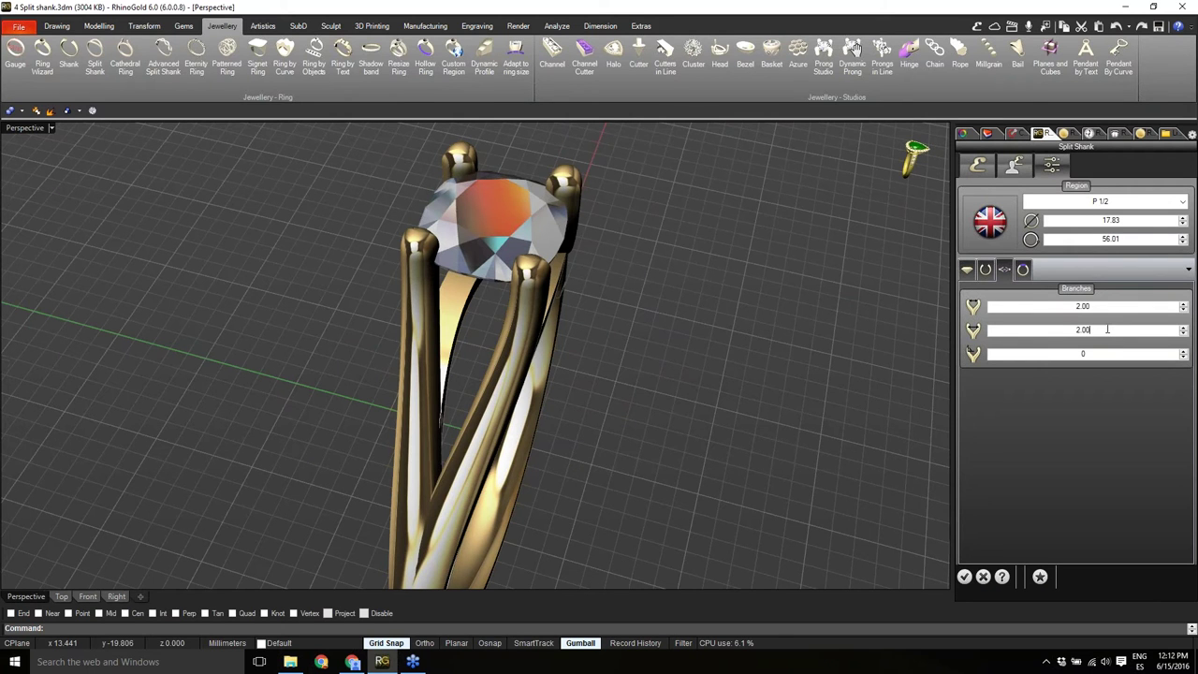
scroll(1108, 329, "up", 8)
scroll(1108, 330, "down", 8)
Set the third Branches value to -3 and inspect the split shank from the side.
left_click(1106, 355)
scroll(1107, 355, "down", 3)
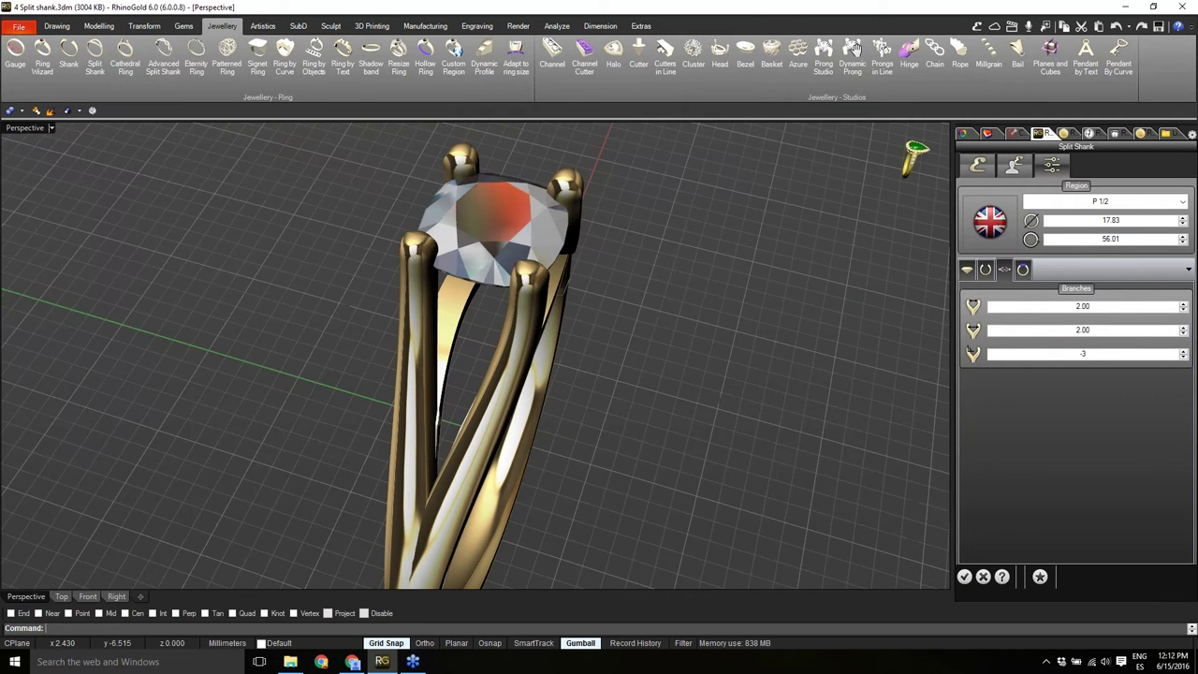
right_click_drag(629, 436, 489, 436)
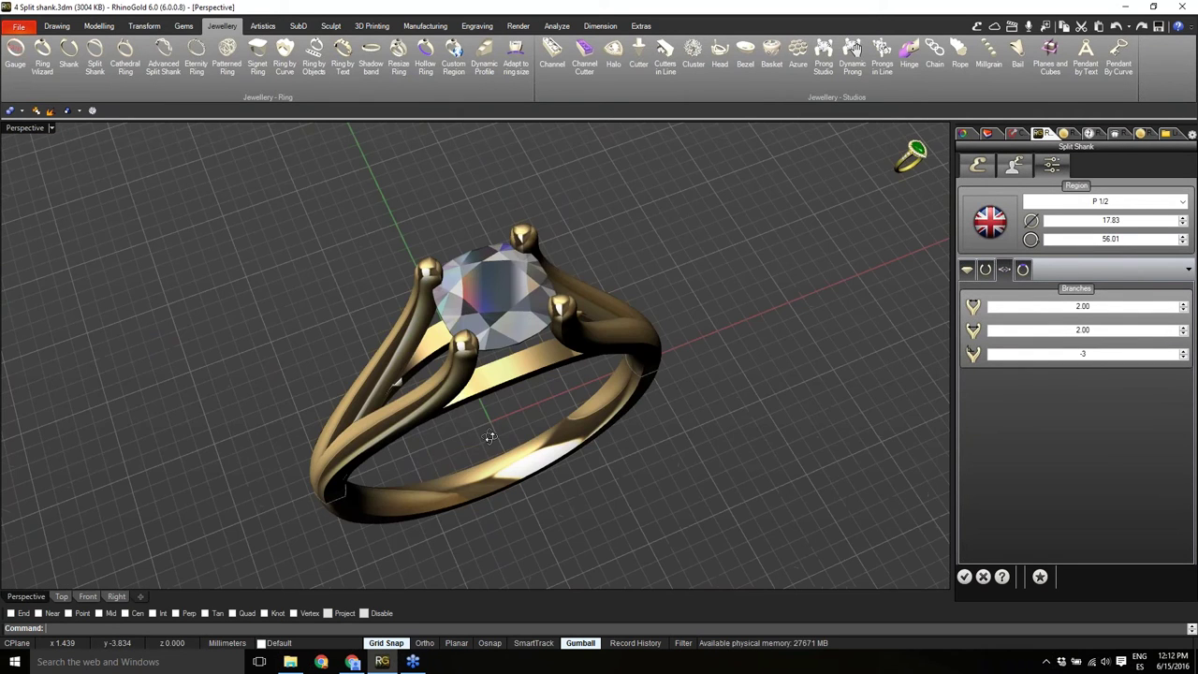
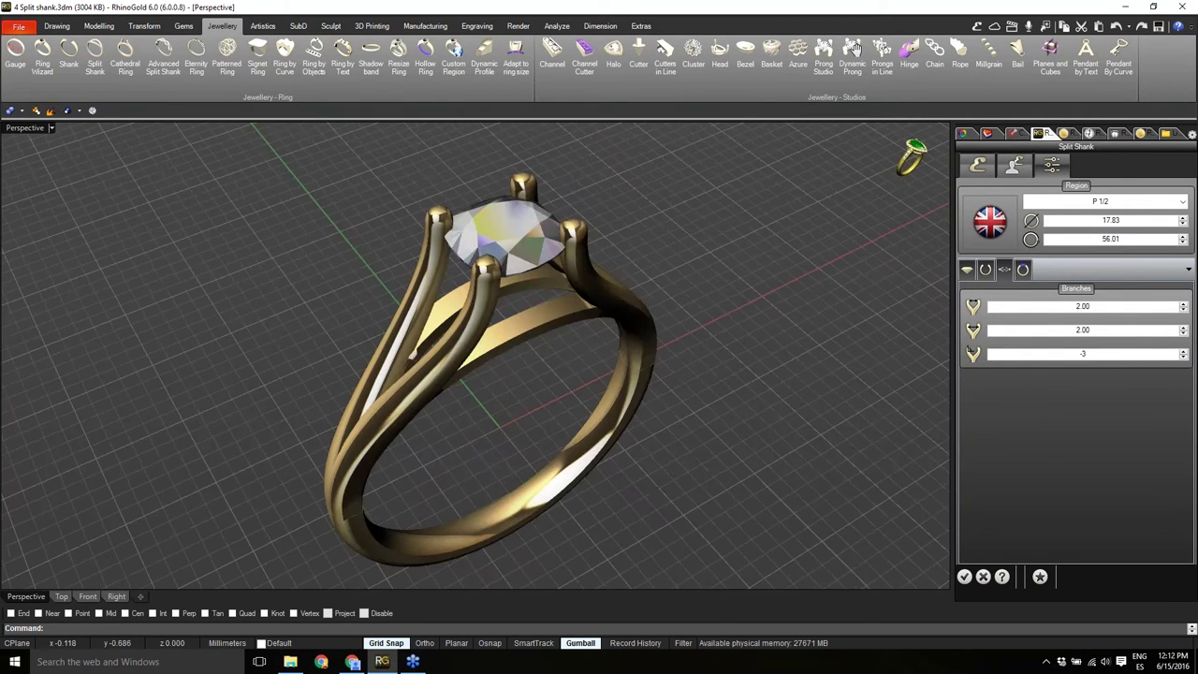
Display the Bridge settings and switch off the lower bridge option, keeping the main bridge on.
left_click(1024, 271)
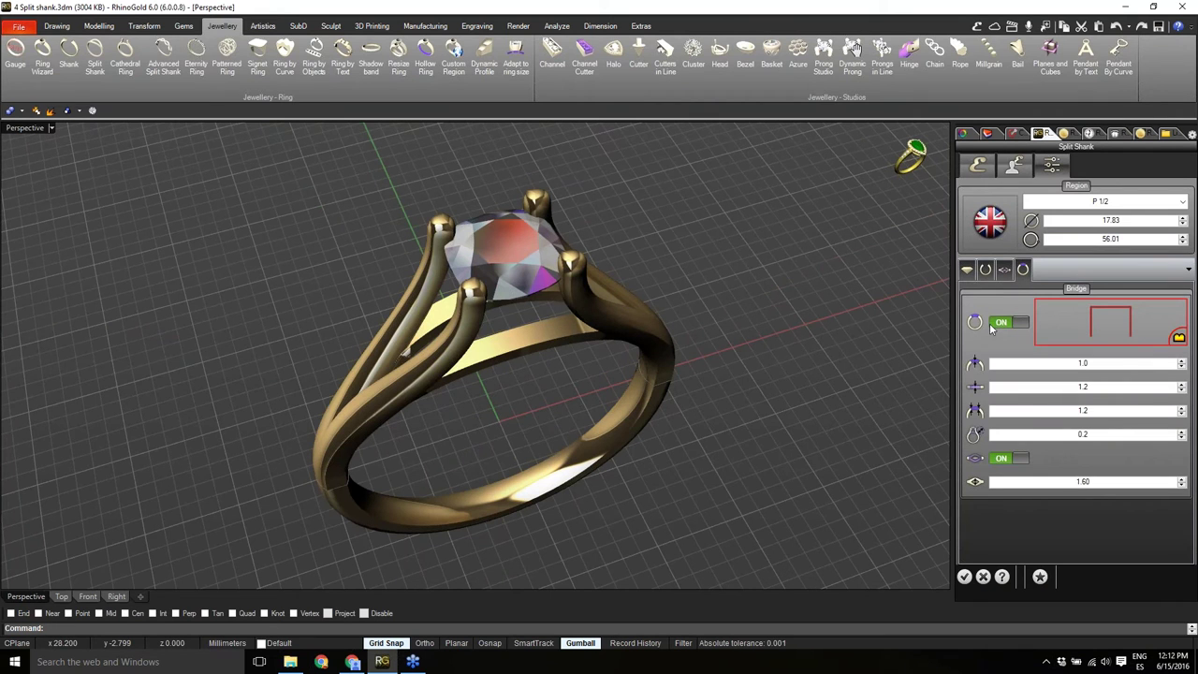
right_click_drag(591, 385, 532, 302)
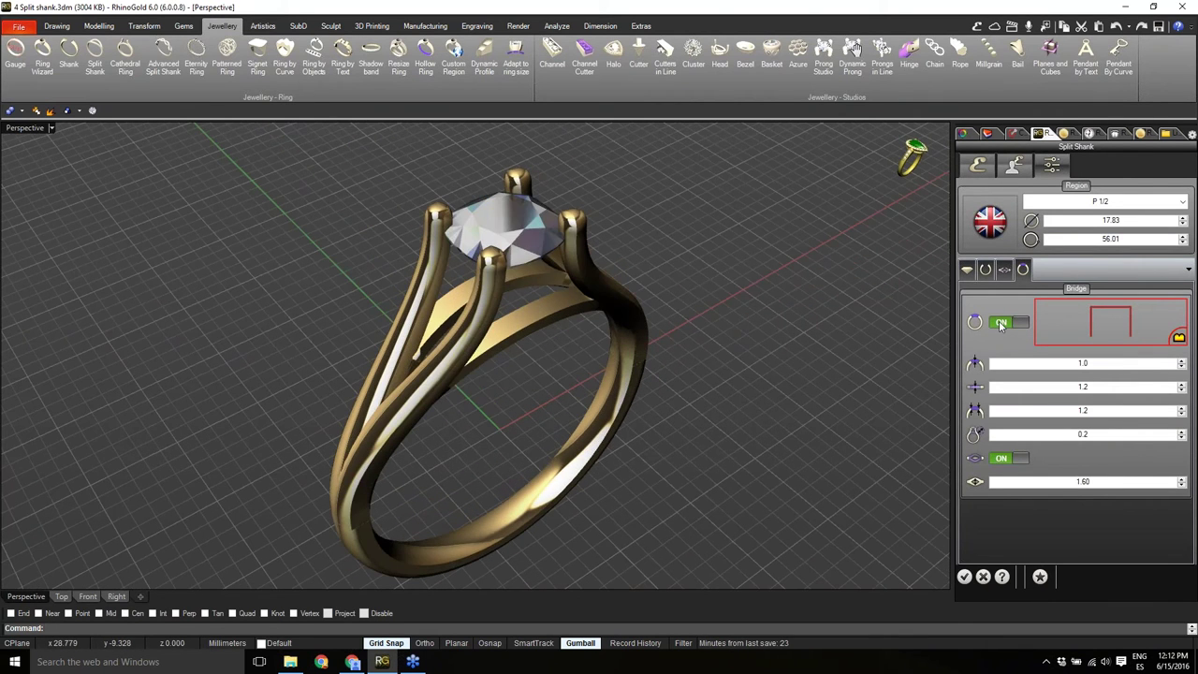
left_click(1003, 459)
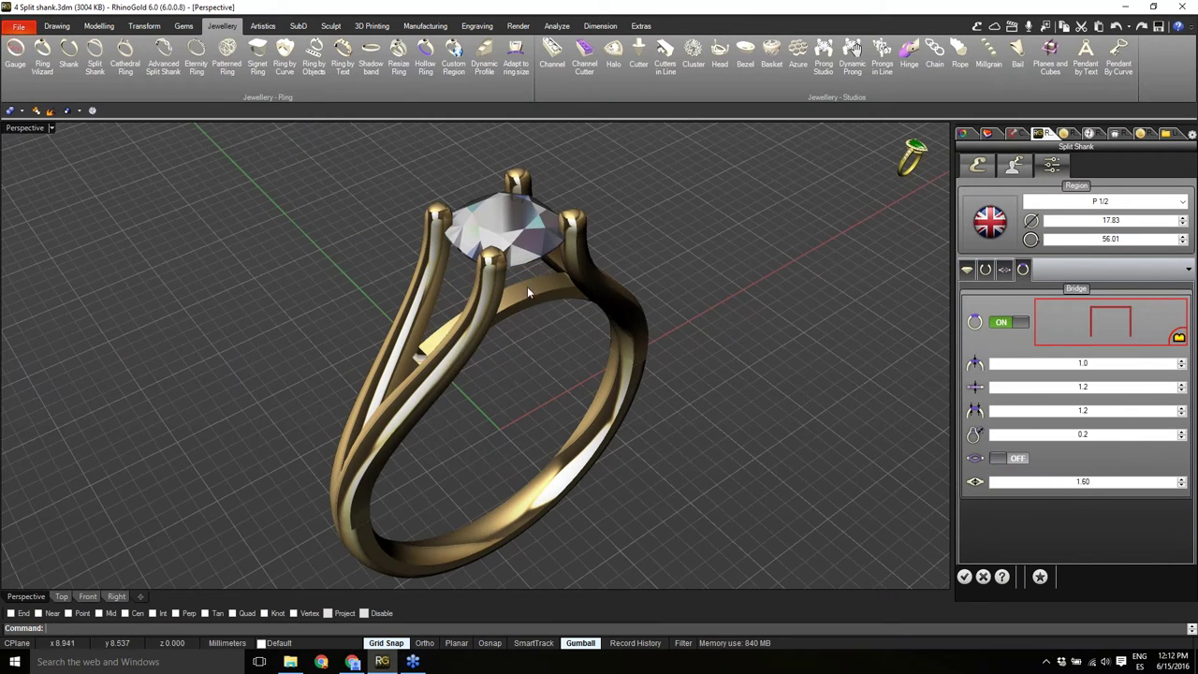
right_click_drag(506, 384, 365, 394)
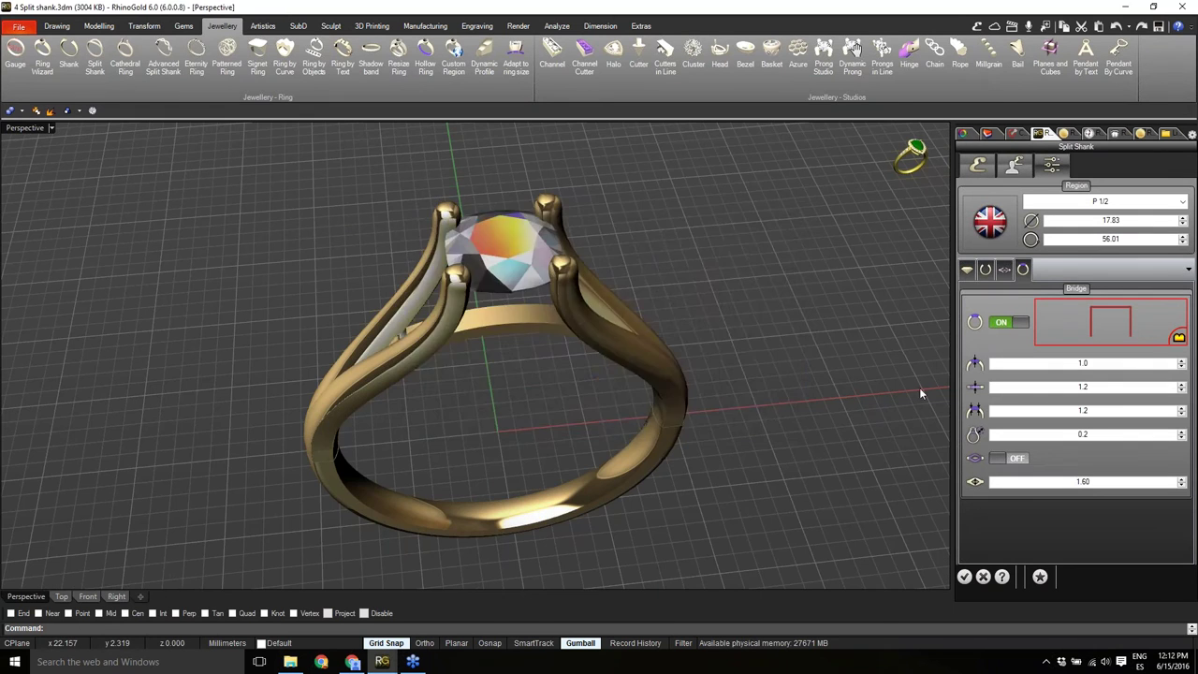
Change the bridge's profile to profile 001.
left_click(1110, 322)
left_click(436, 263)
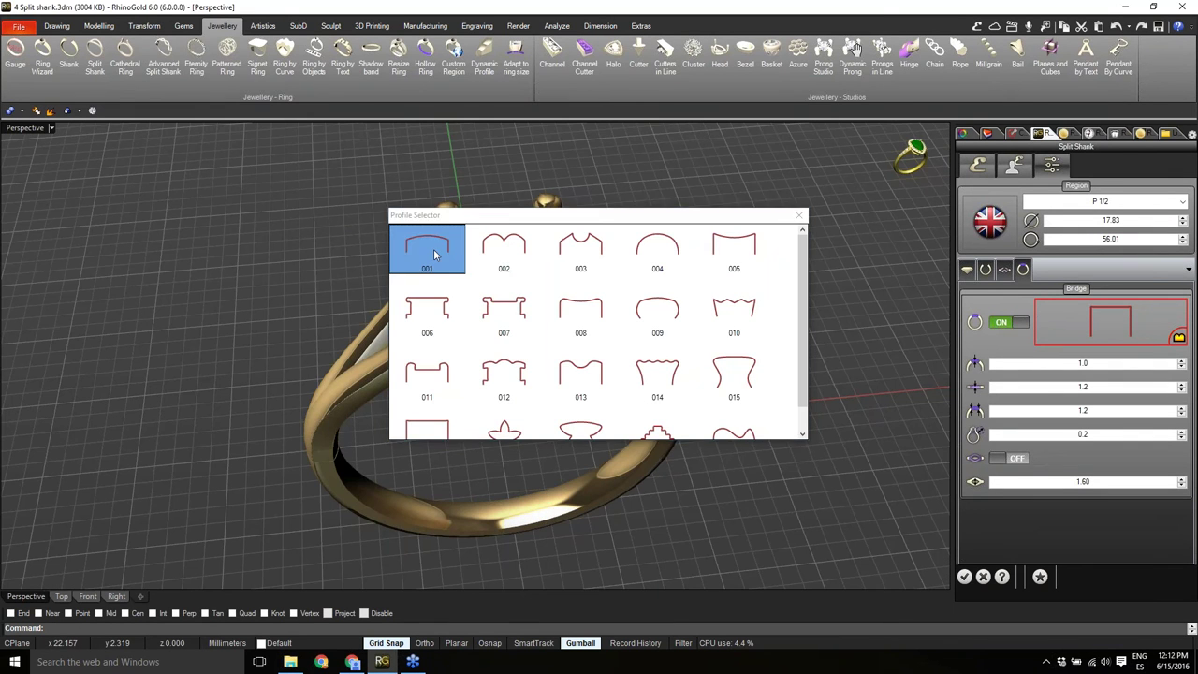
right_click_drag(525, 412, 535, 396)
Set the first Bridge value to 1.3 and the second to 0.9, and inspect the bridge.
scroll(528, 413, "up", 2)
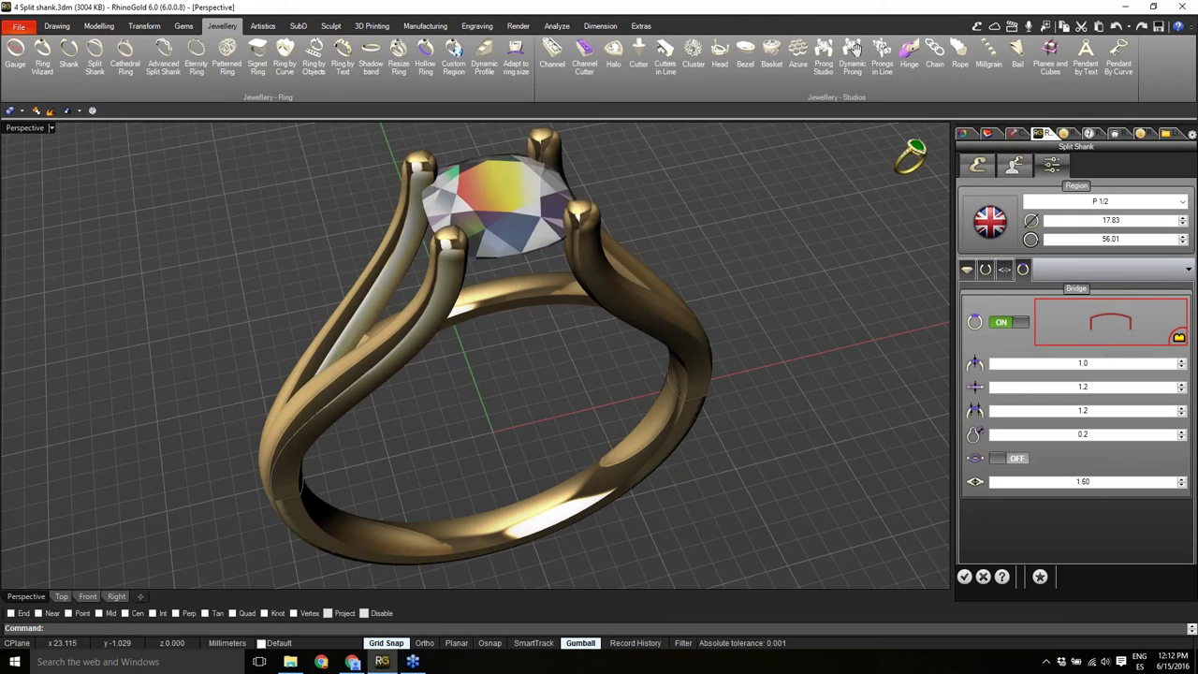
scroll(1107, 364, "up", 3)
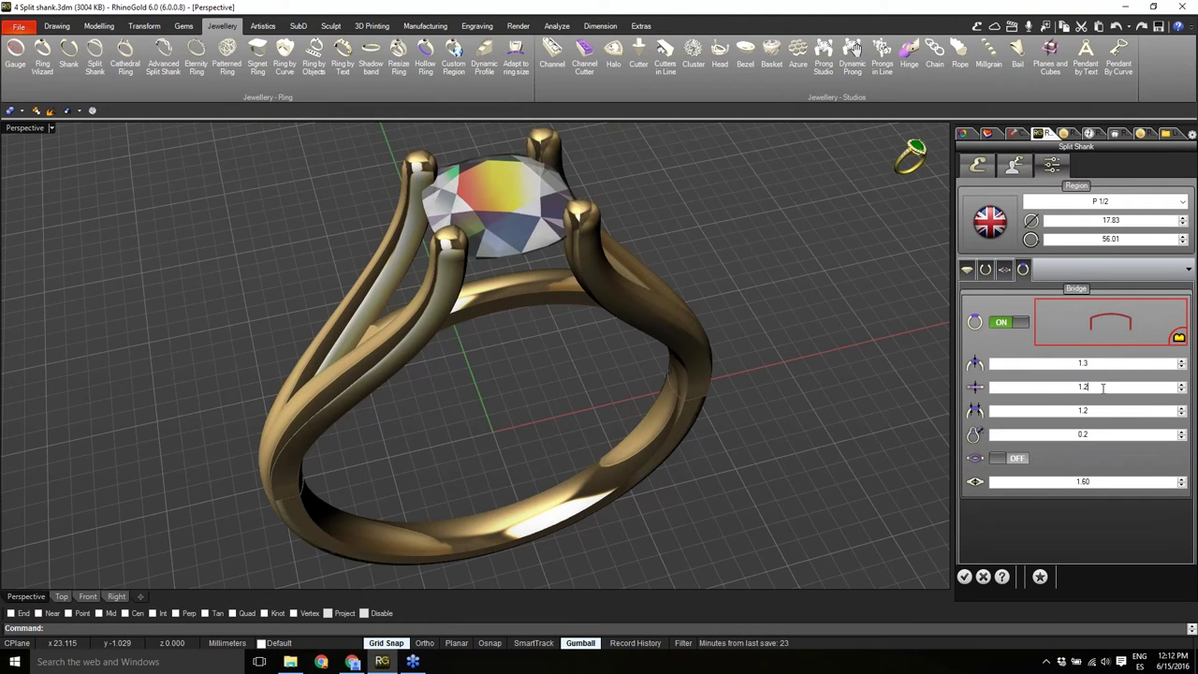
scroll(1104, 387, "down", 3)
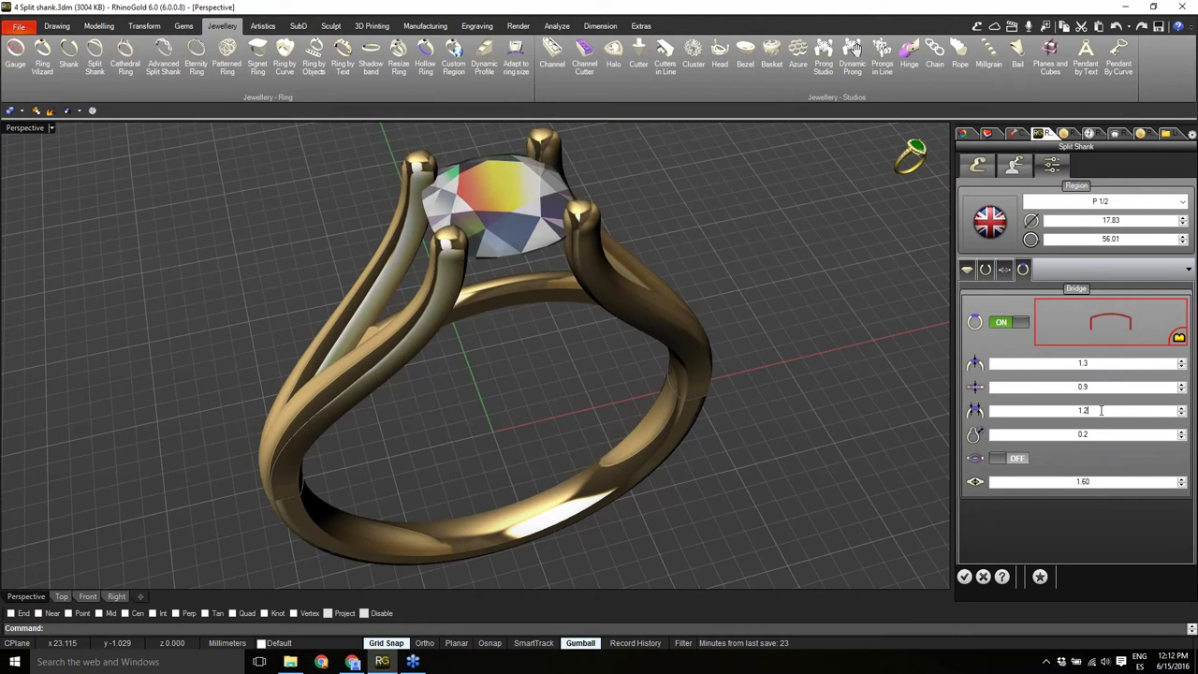
right_click_drag(774, 442, 741, 438)
scroll(518, 382, "down", 2)
right_click_drag(518, 393, 571, 397)
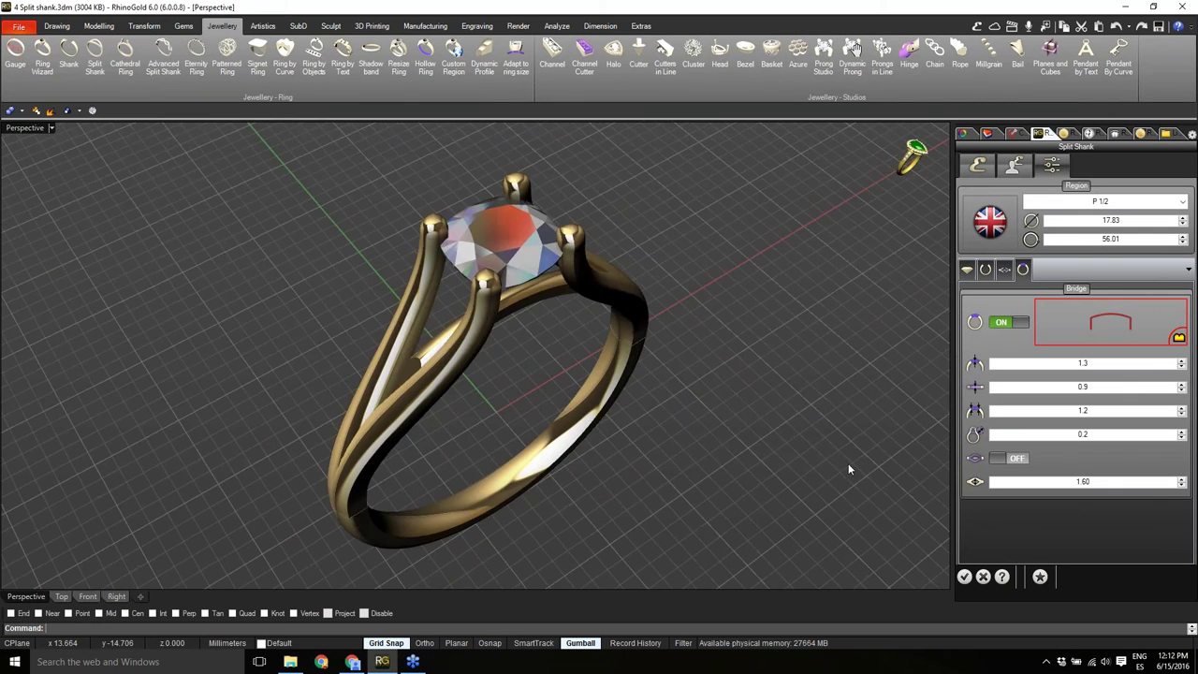
Accept the split shank settings to create the ring and inspect the finished model.
mouse_move(848, 463)
right_mouse_down()
mouse_move(704, 460)
mouse_move(786, 478)
mouse_move(826, 462)
right_mouse_up()
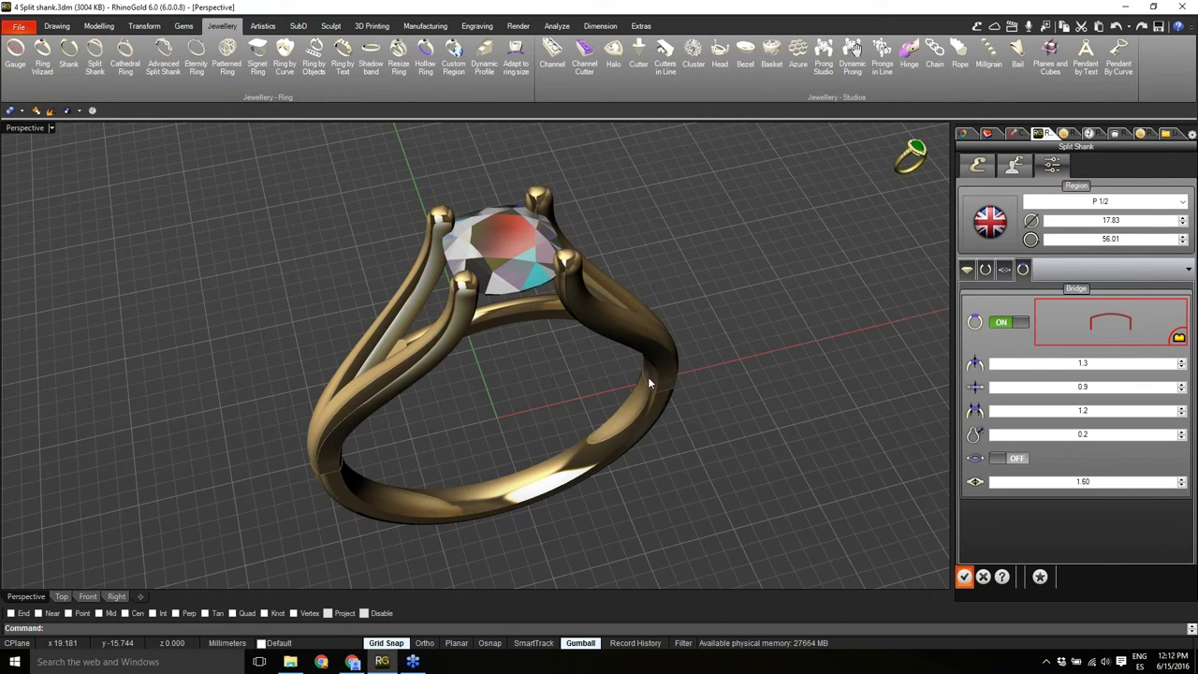
key("Return")
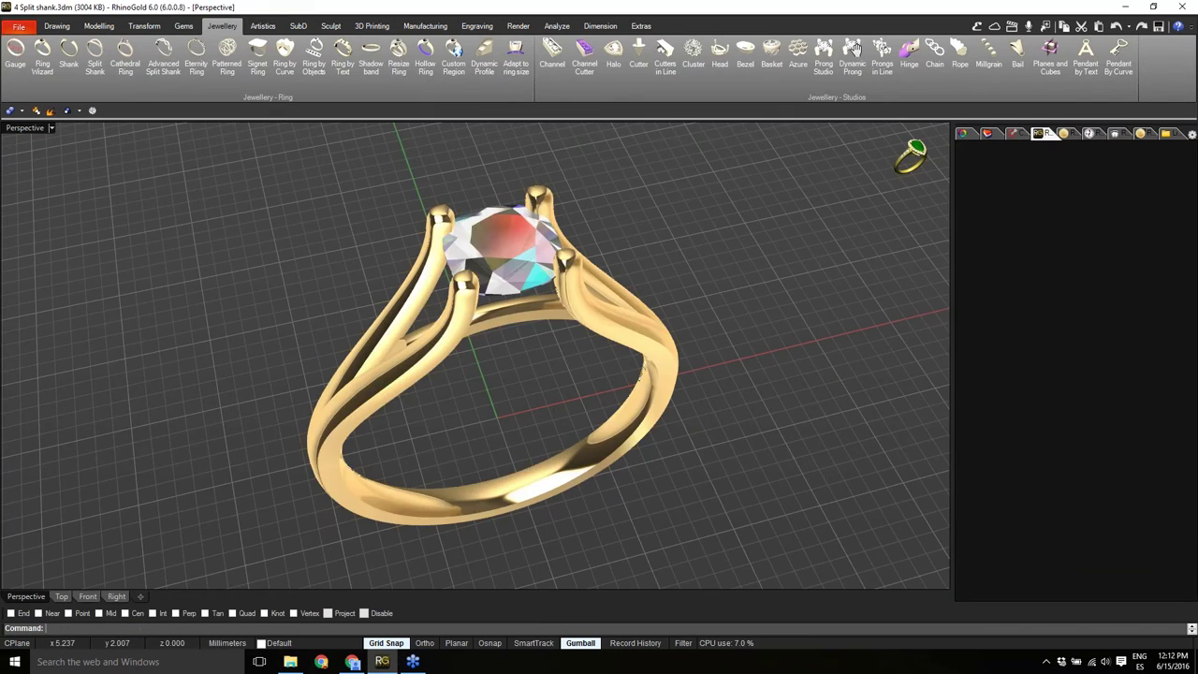
right_click_drag(588, 354, 566, 310)
scroll(540, 386, "up", 1)
scroll(519, 374, "up", 1)
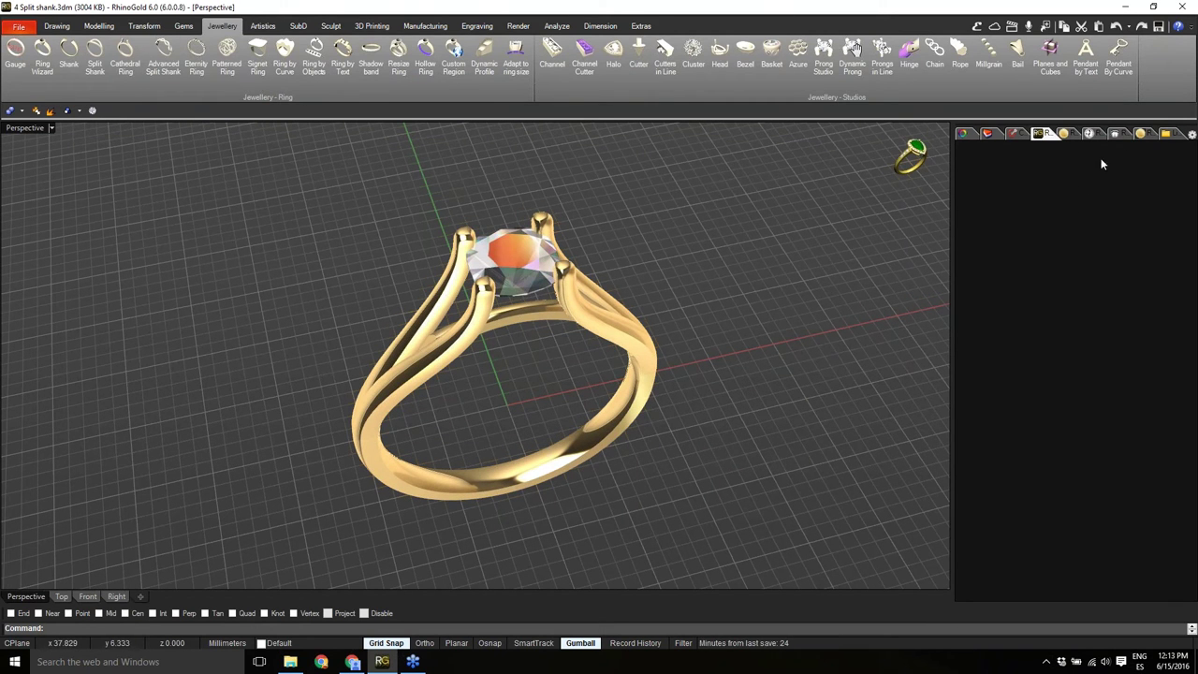
Open 5 Advanced Split Shank.3dm from the library without saving the current file, and maximize the Perspective view.
left_click(1164, 135)
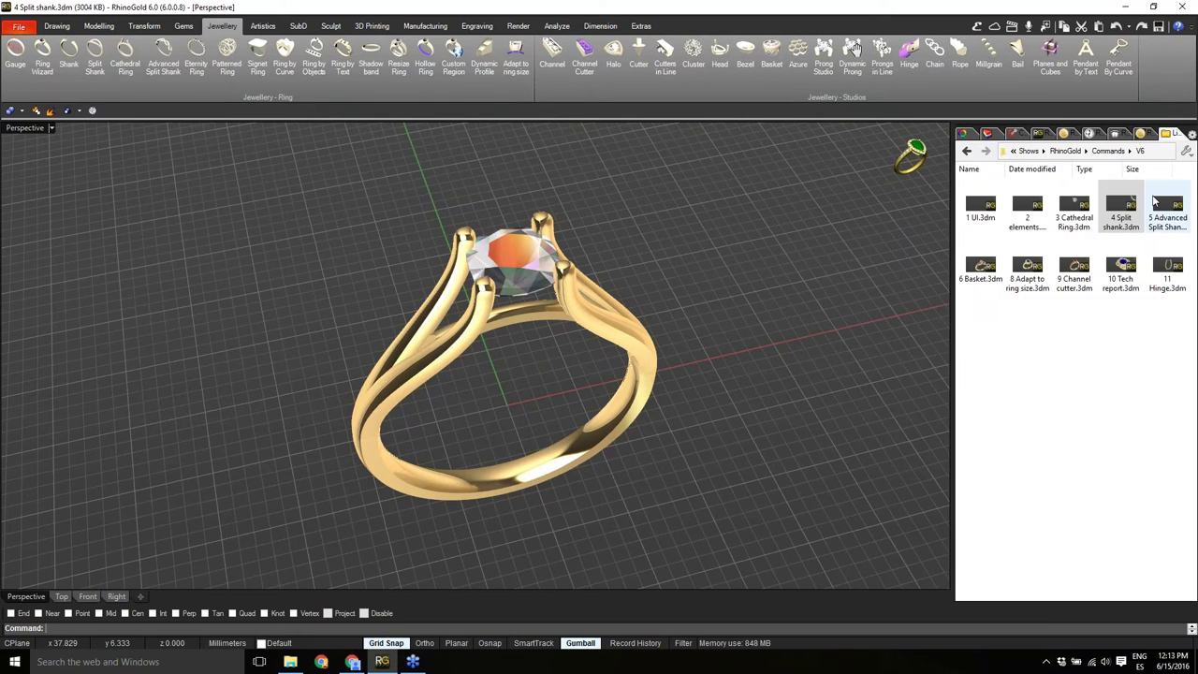
left_click_drag(1157, 210, 416, 439)
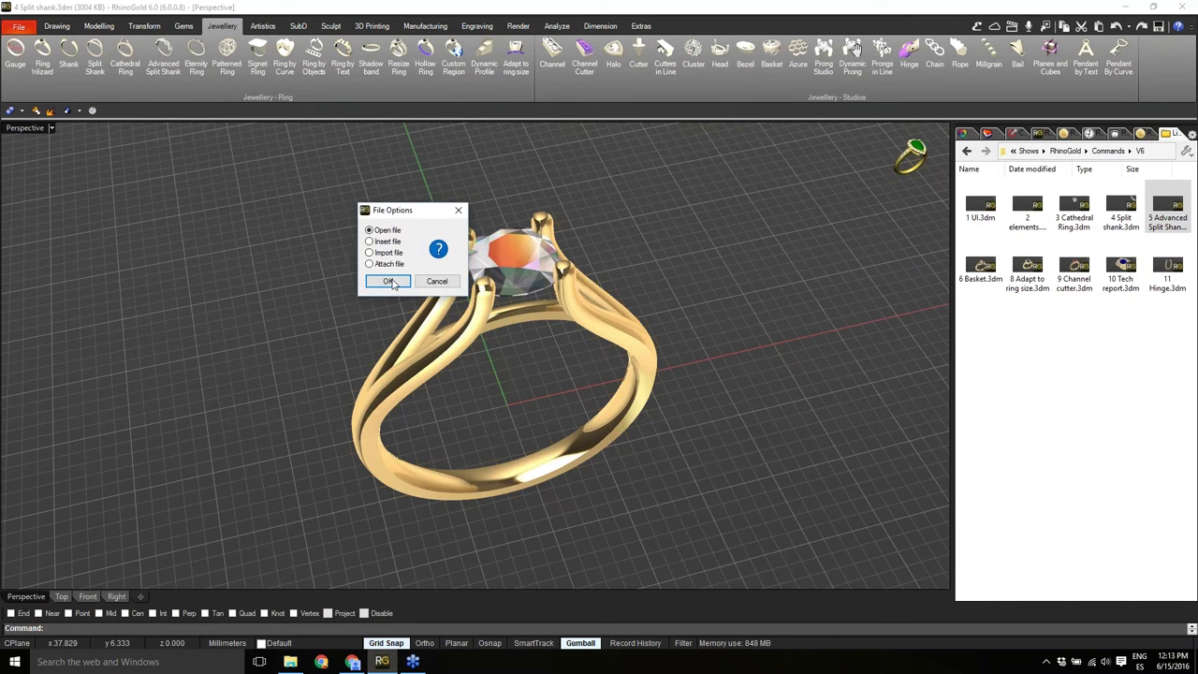
left_click(390, 281)
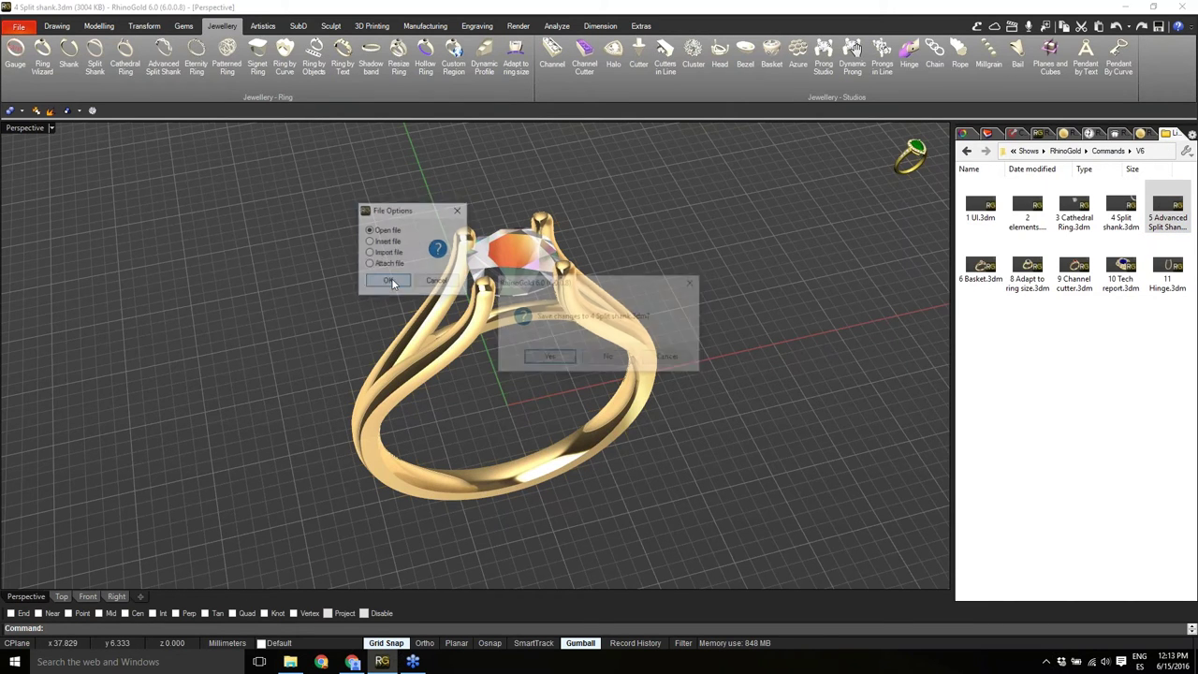
left_click(604, 359)
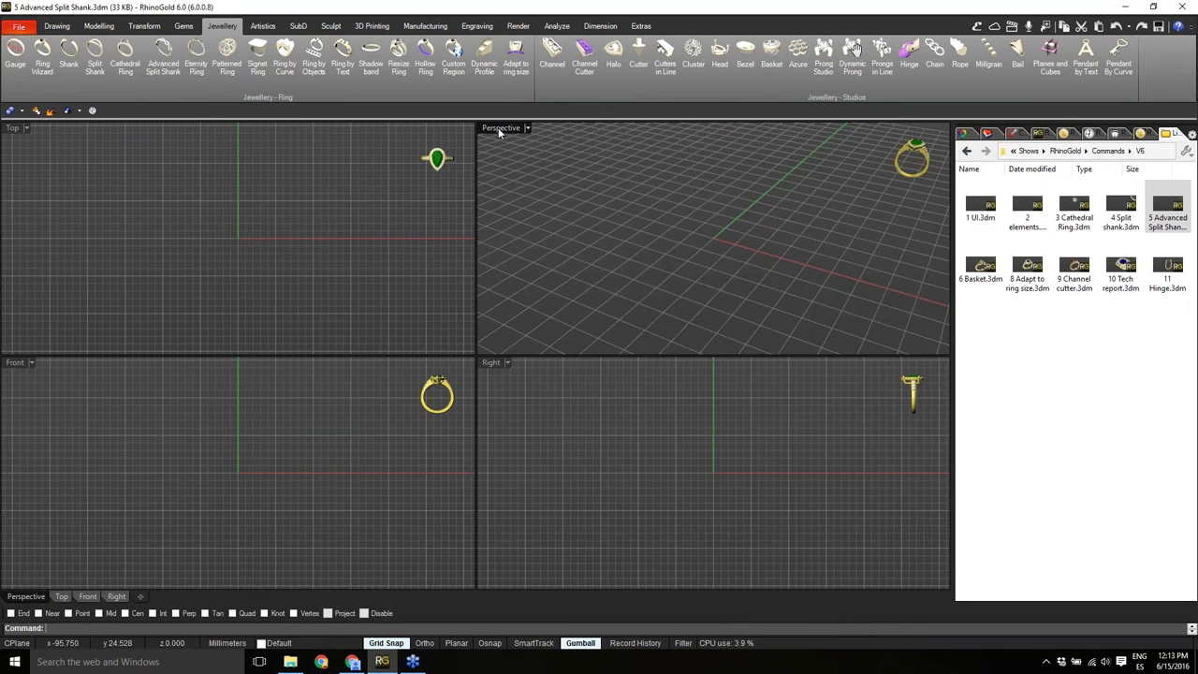
double_click(498, 128)
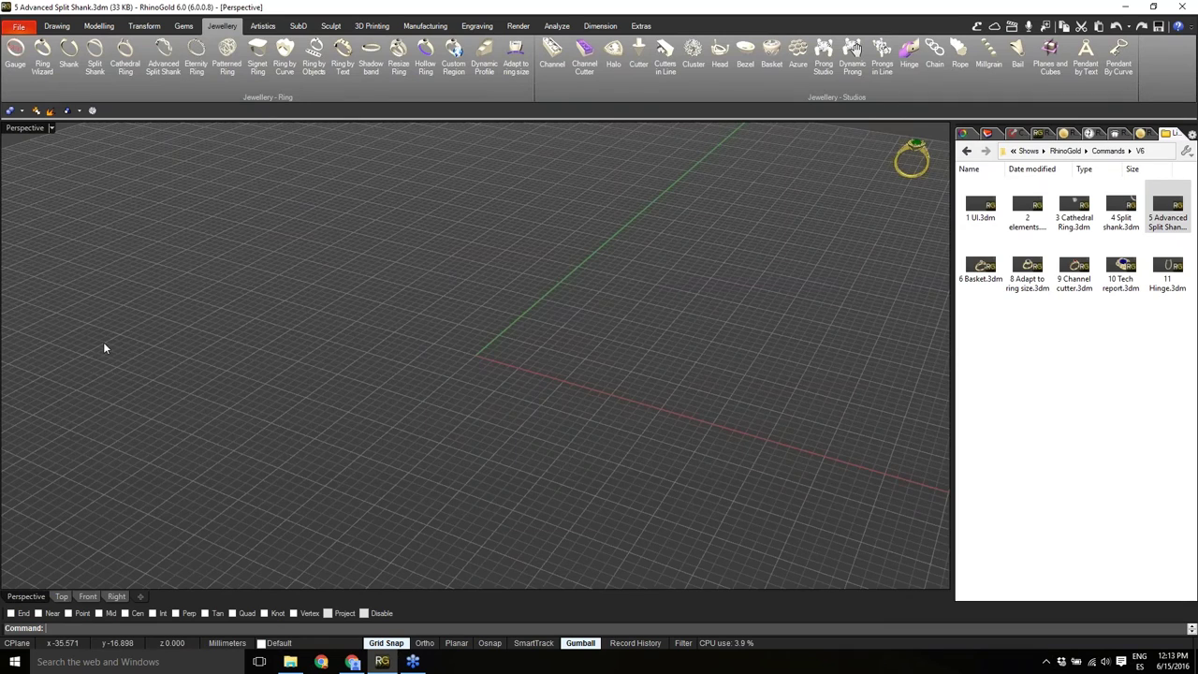
Start the Advanced Split Shank command and inspect its default ring preview.
left_click(157, 71)
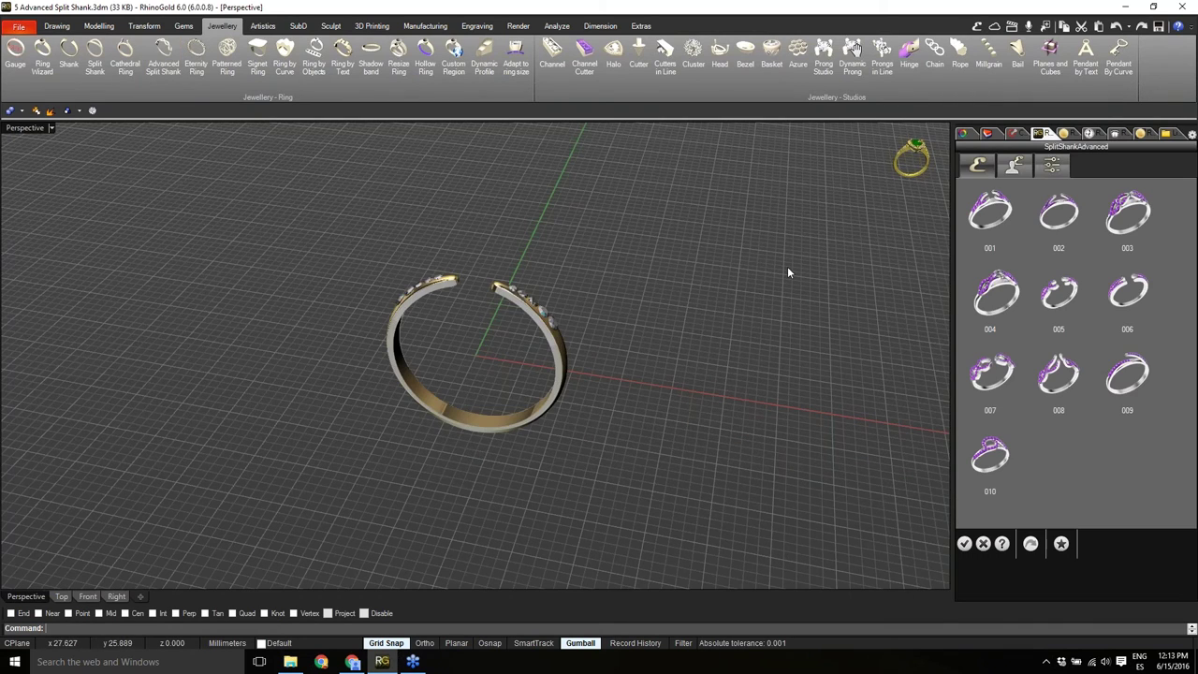
right_click_drag(431, 356, 479, 313)
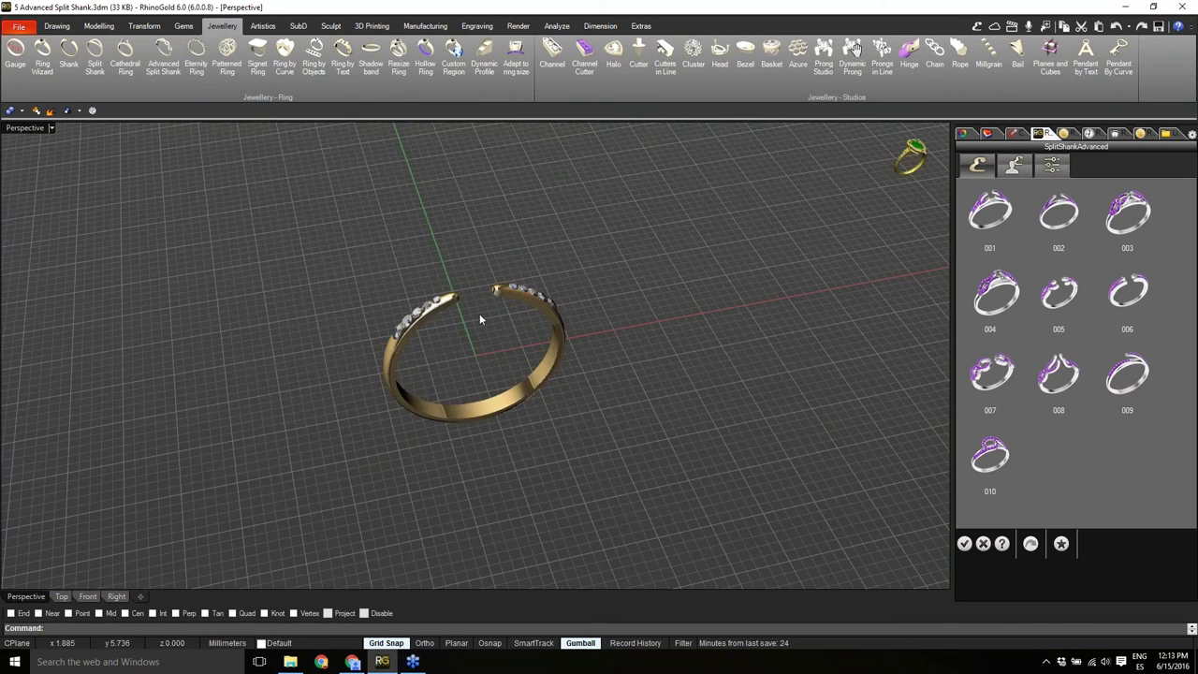
scroll(480, 313, "up", 4)
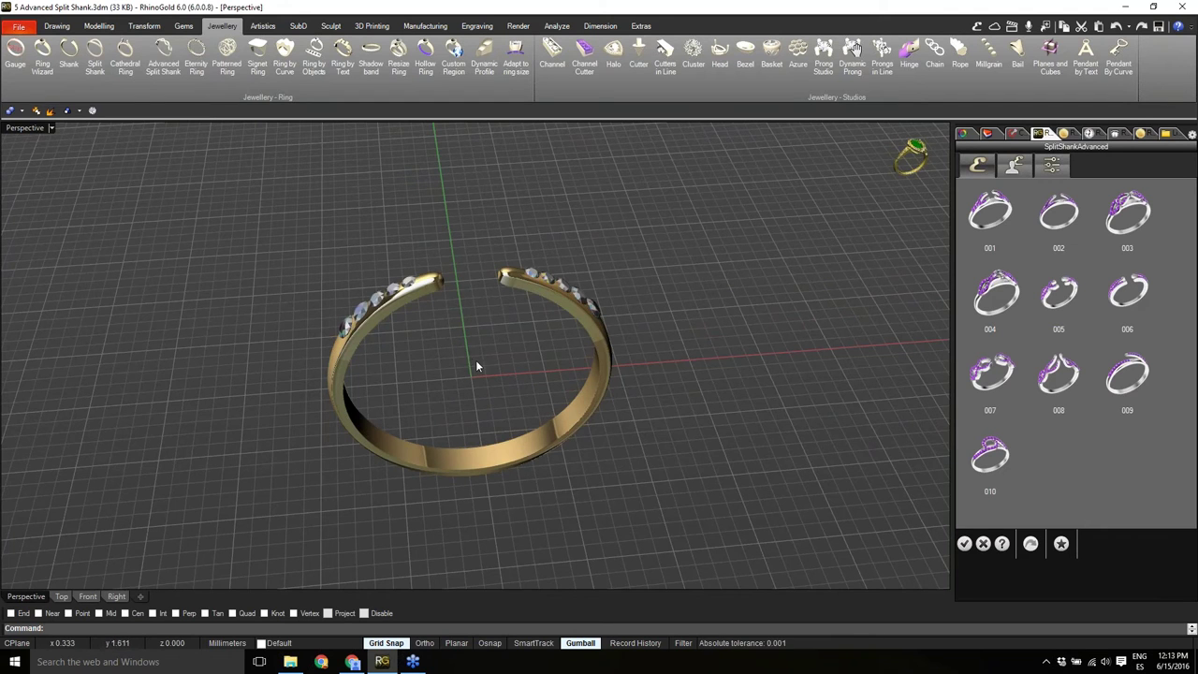
Preview the Advanced Split Shank templates 001, 002 and 003 in turn.
left_click(999, 222)
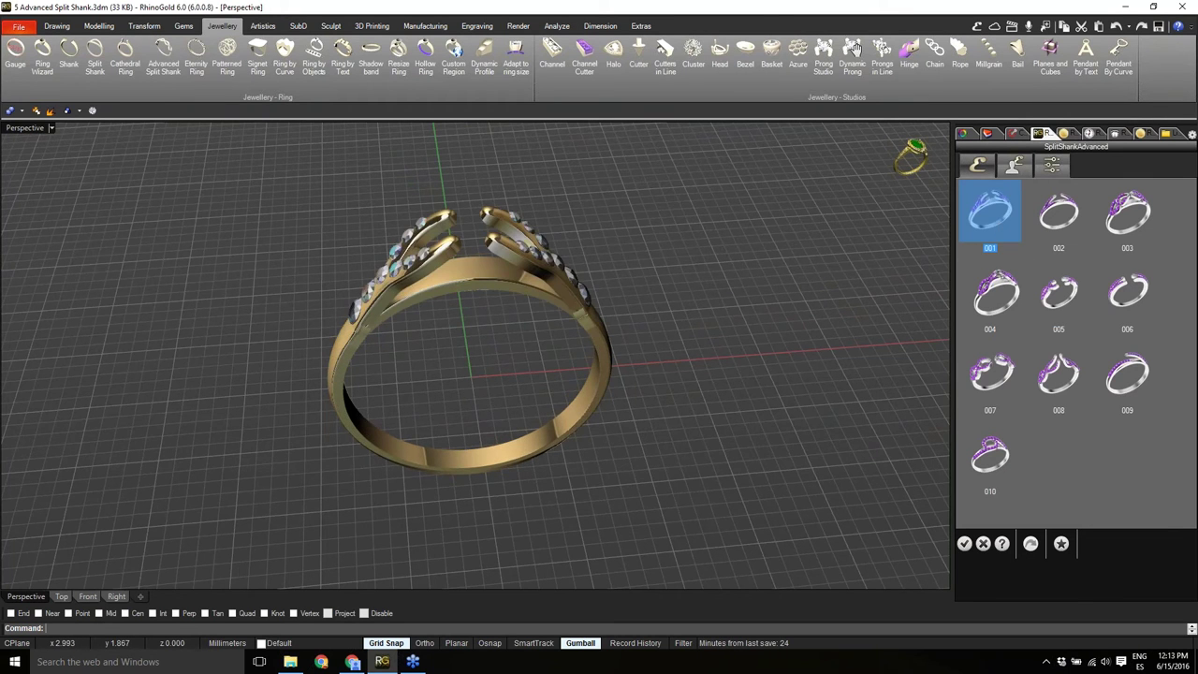
right_click_drag(505, 354, 517, 388)
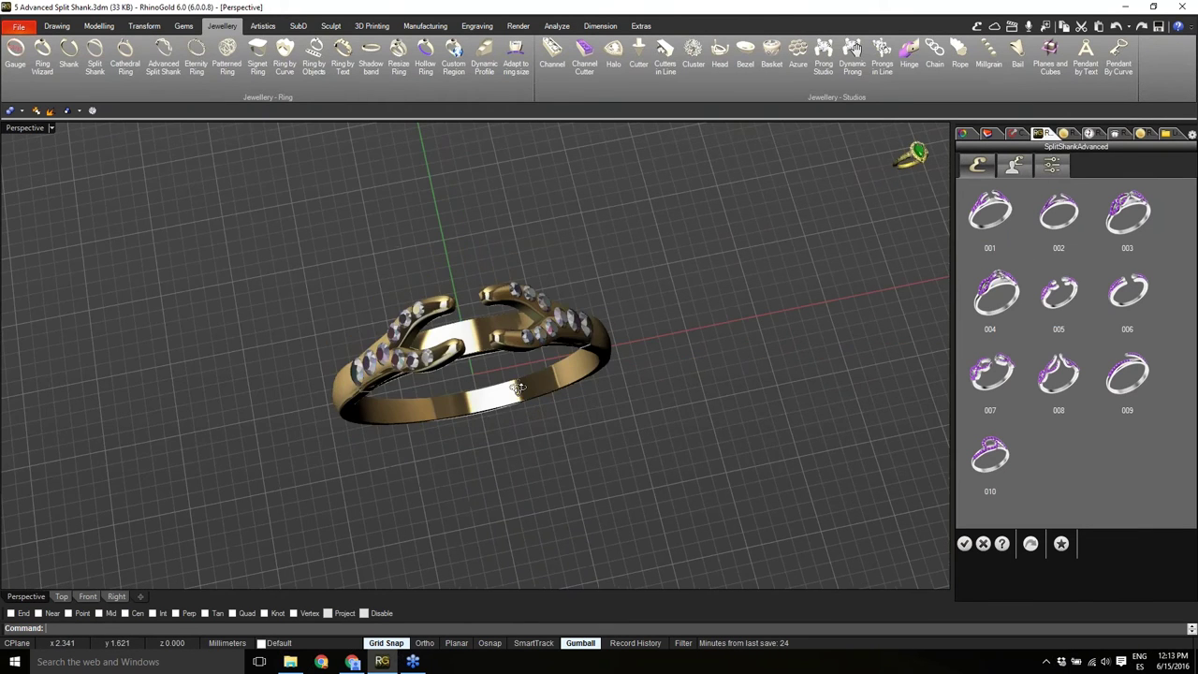
left_click(1059, 213)
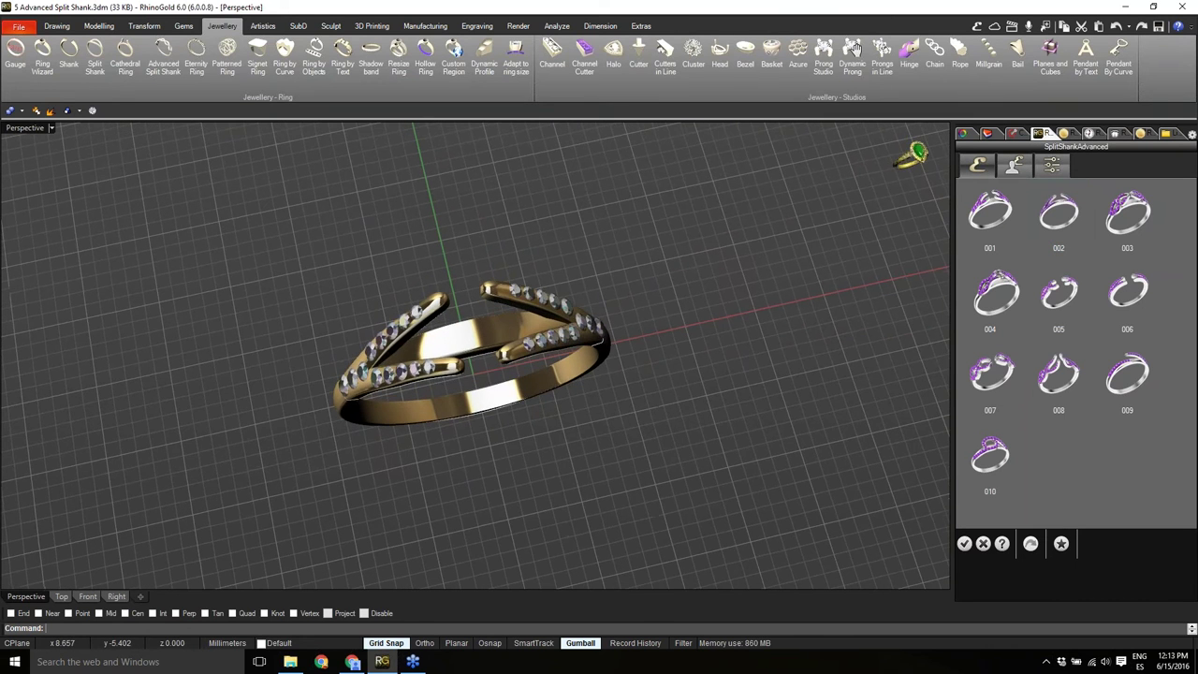
left_click(1127, 214)
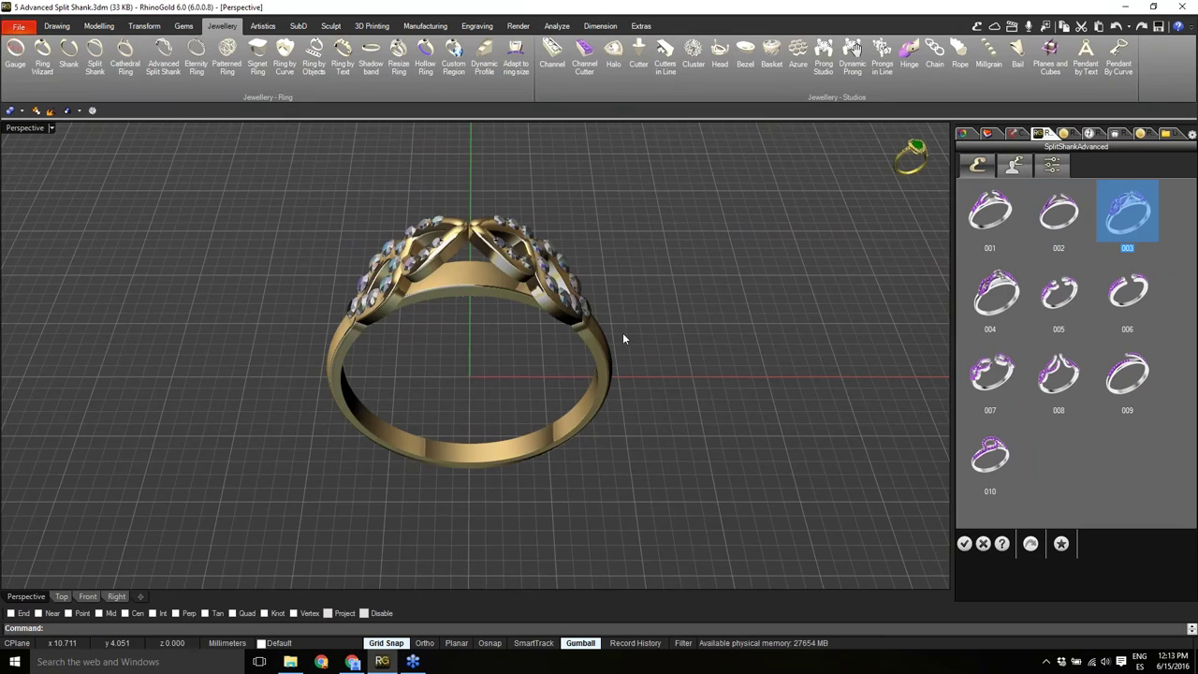
right_click_drag(749, 234, 441, 323)
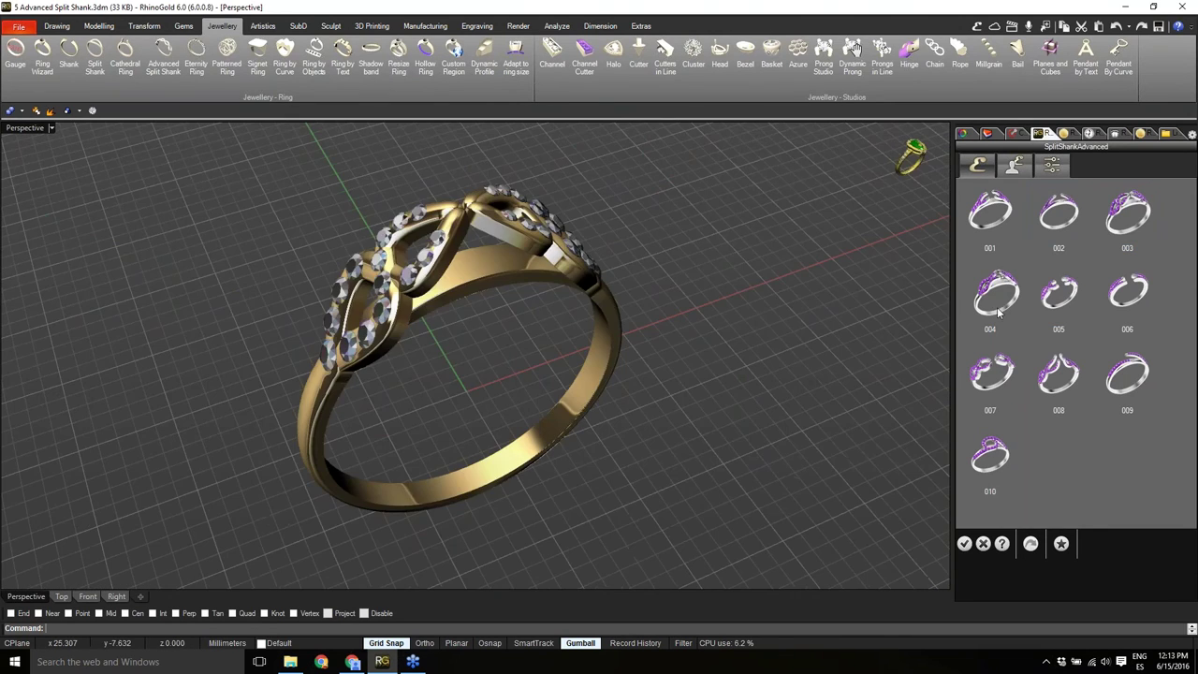
Preview the Advanced Split Shank templates 004 and 010, and apply template 007.
left_click(999, 312)
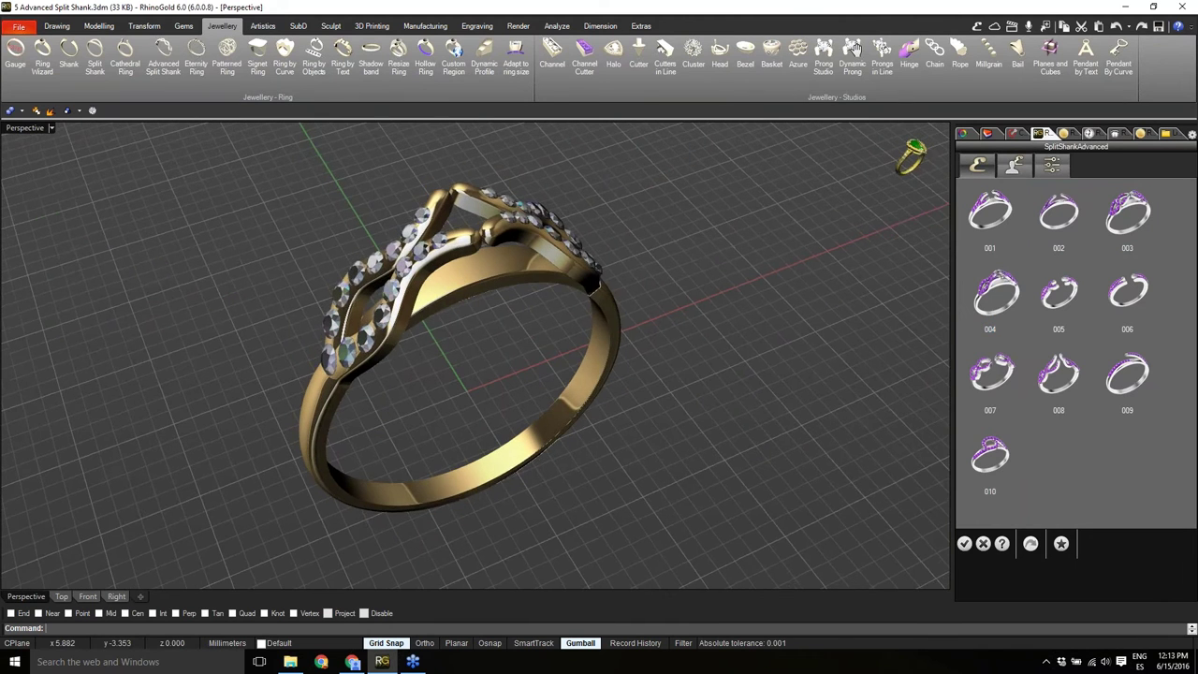
left_click(990, 456)
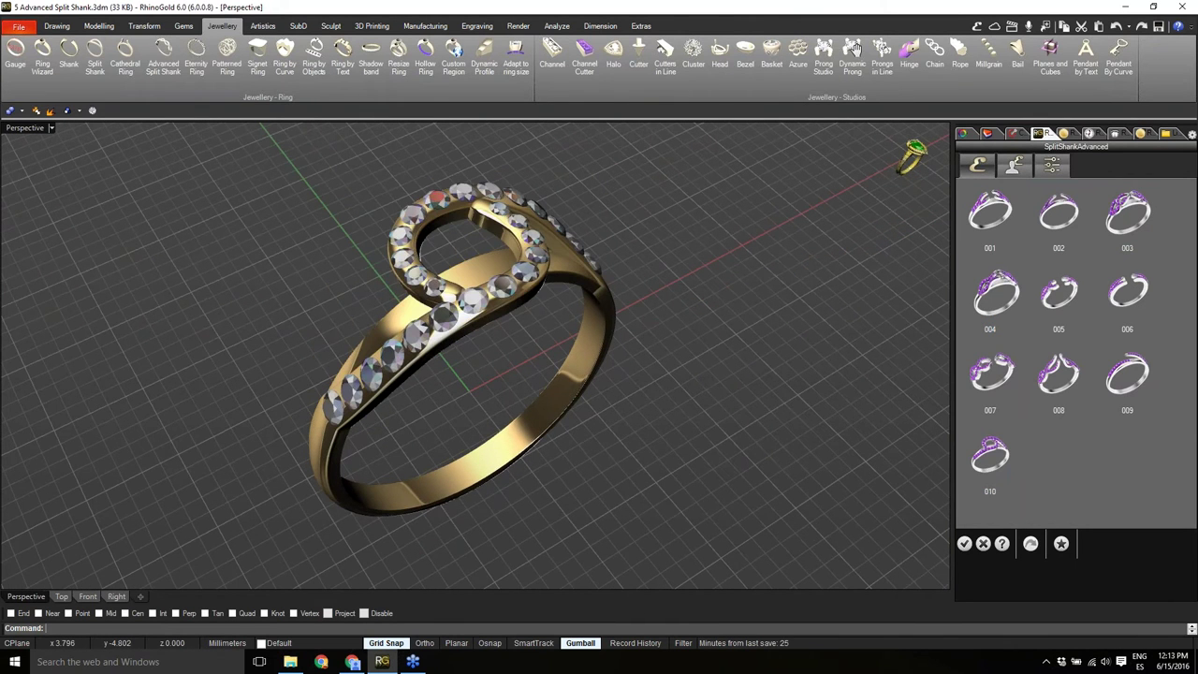
right_click_drag(581, 431, 487, 429)
left_click(994, 370)
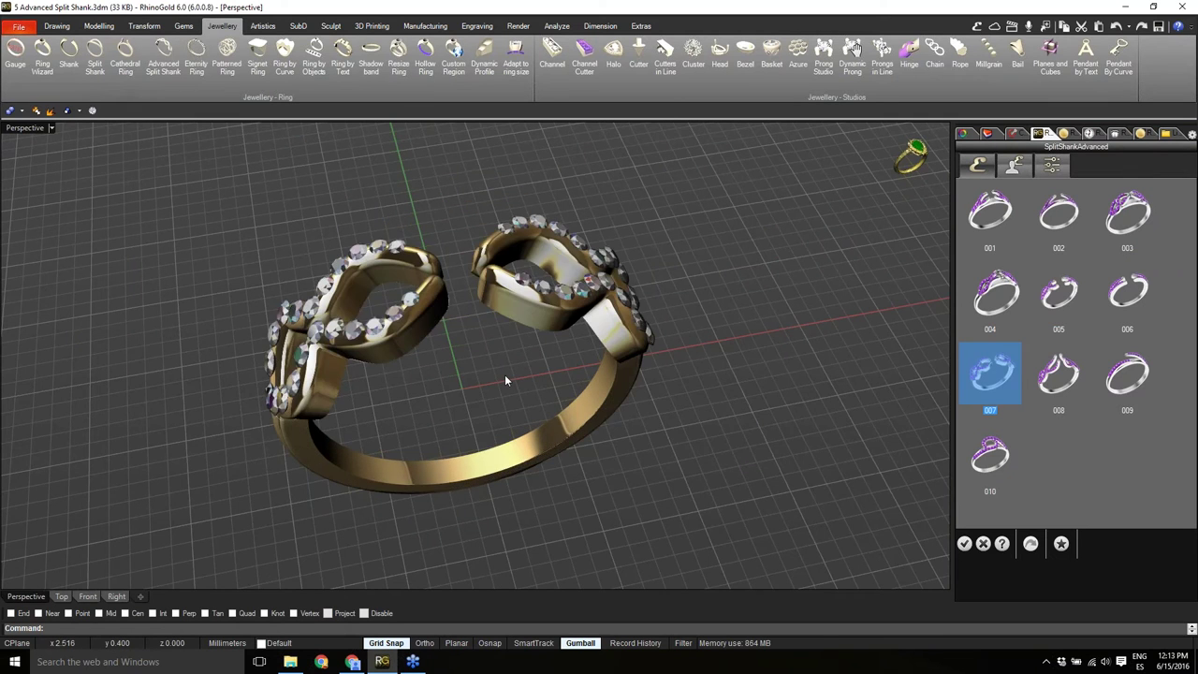
Inspect the template 007 ring and its profile sizes, and set the angle value in the side profile settings to 162.
right_click_drag(505, 374, 568, 358)
scroll(499, 324, "down", 5)
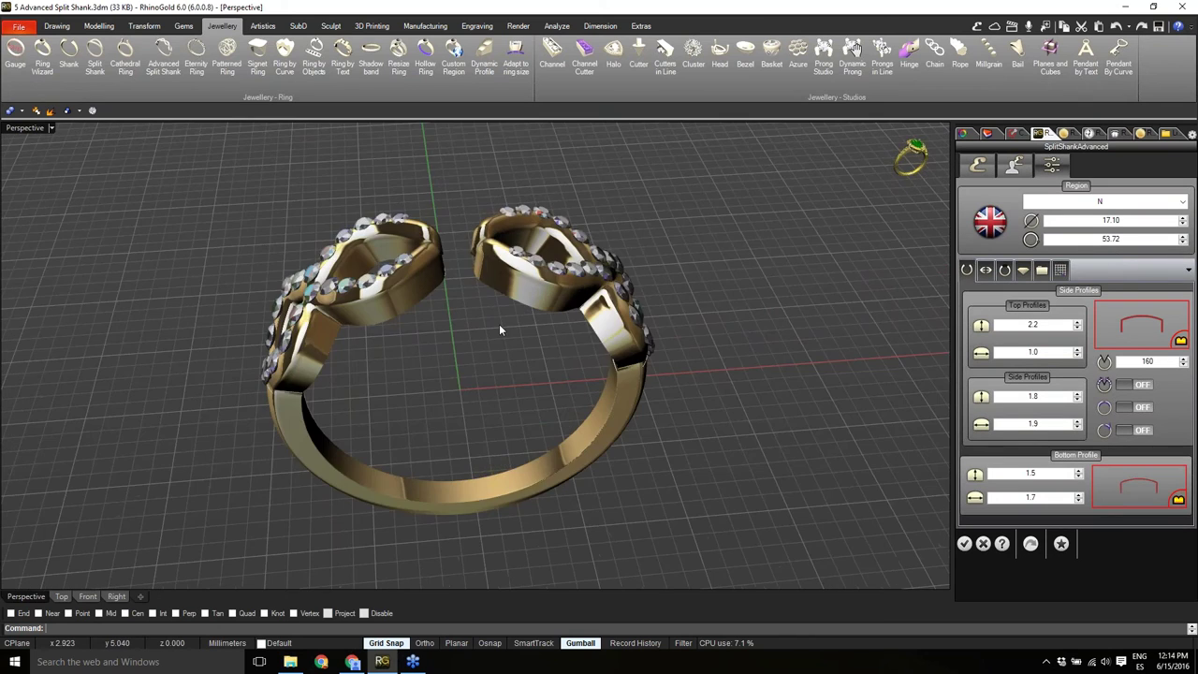
right_click_drag(498, 324, 529, 401)
scroll(507, 373, "up", 5)
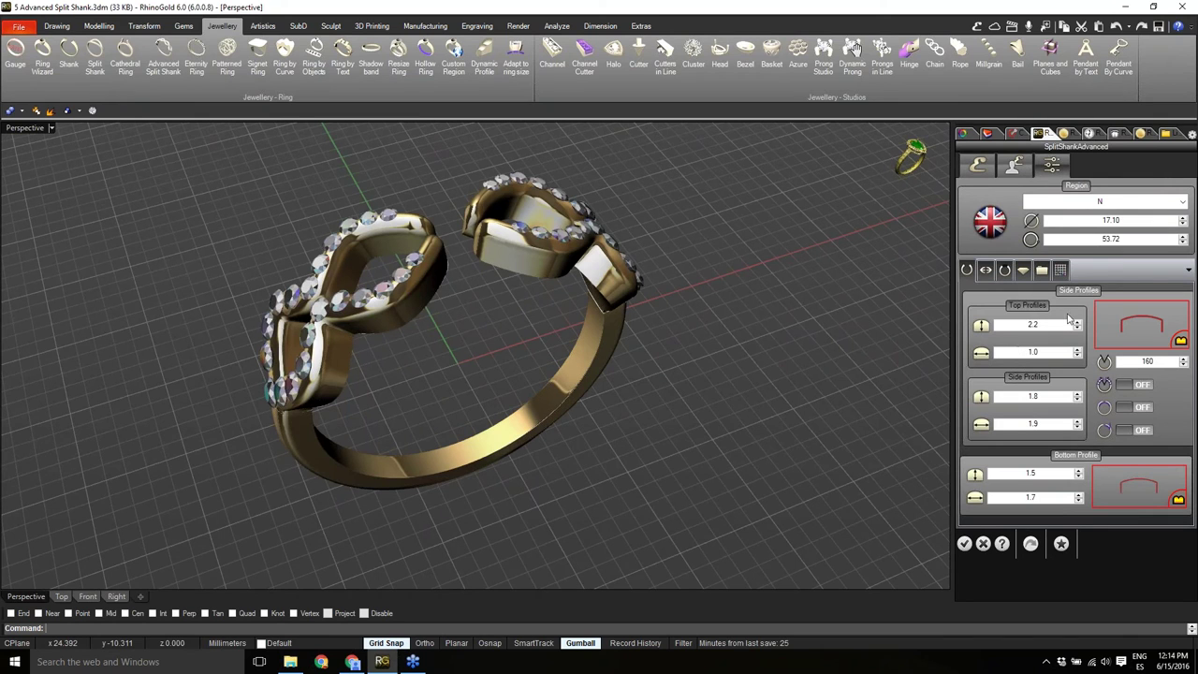
left_click_drag(1042, 325, 1030, 324)
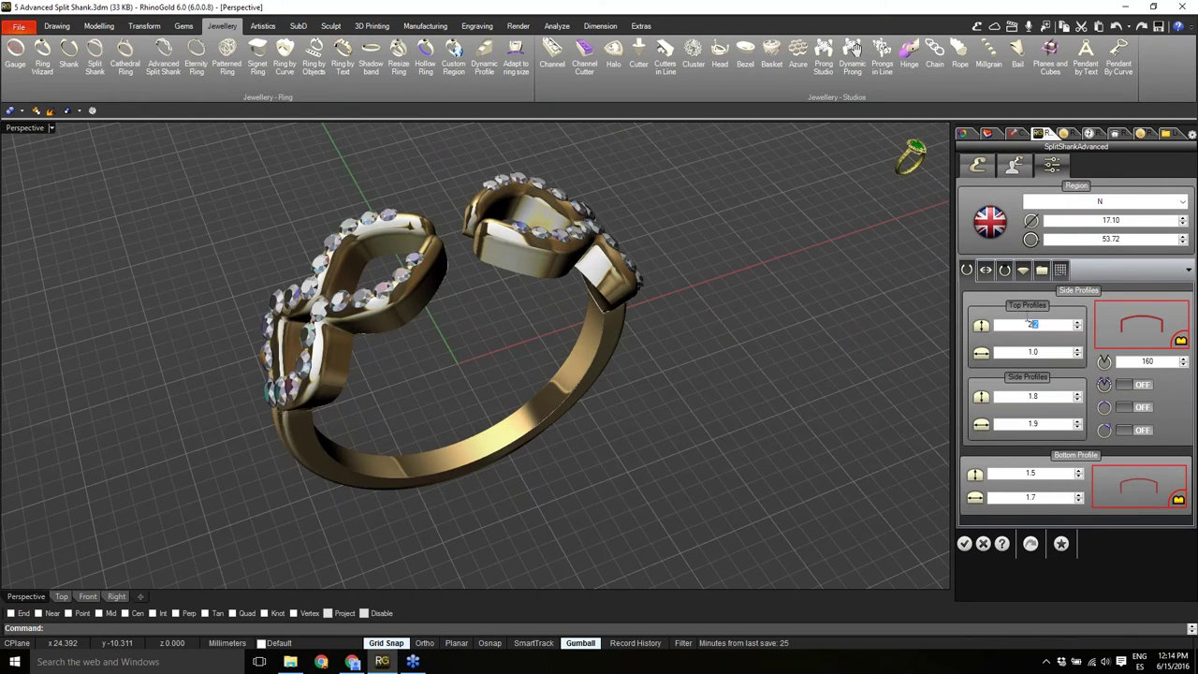
left_click(1034, 352)
scroll(556, 339, "up", 5)
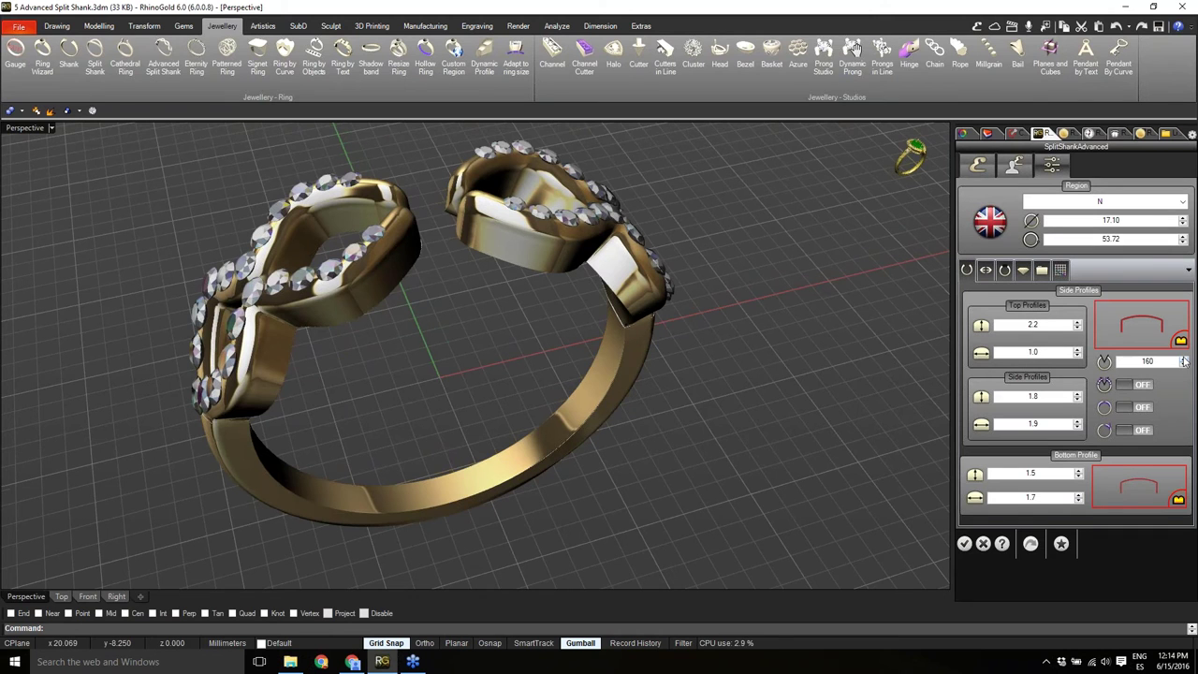
left_click(1185, 360)
left_click(1184, 360)
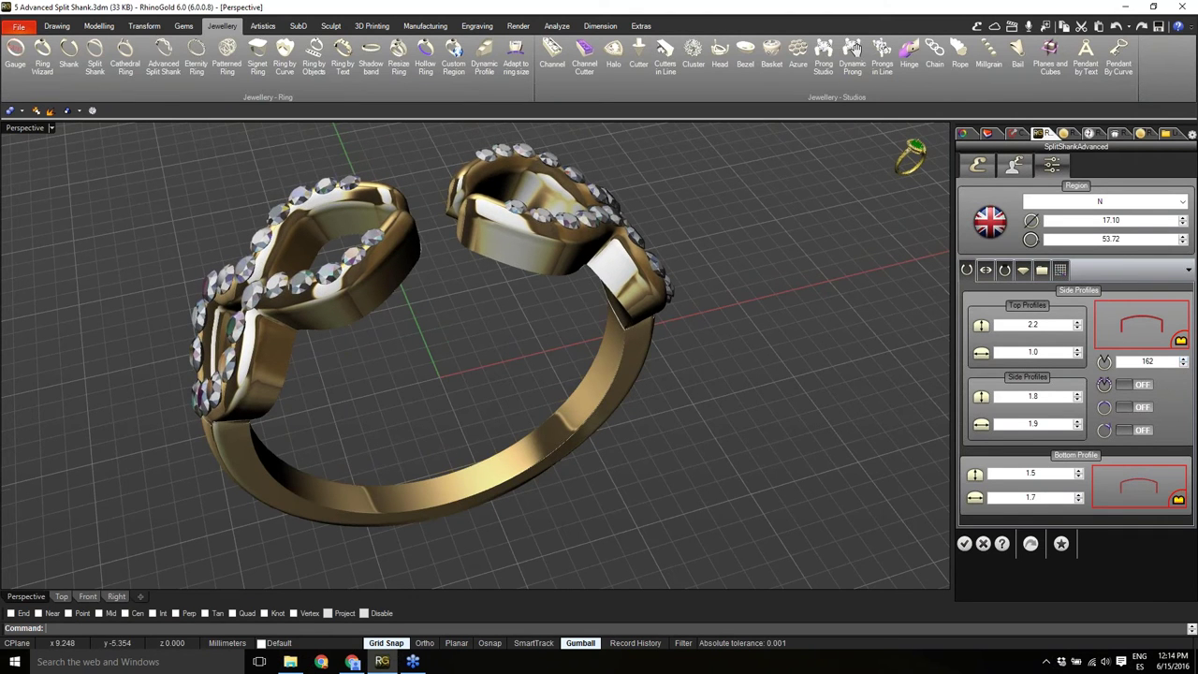
Try the ring with the additional inner band turned on, and turn that band off again.
left_click(1005, 270)
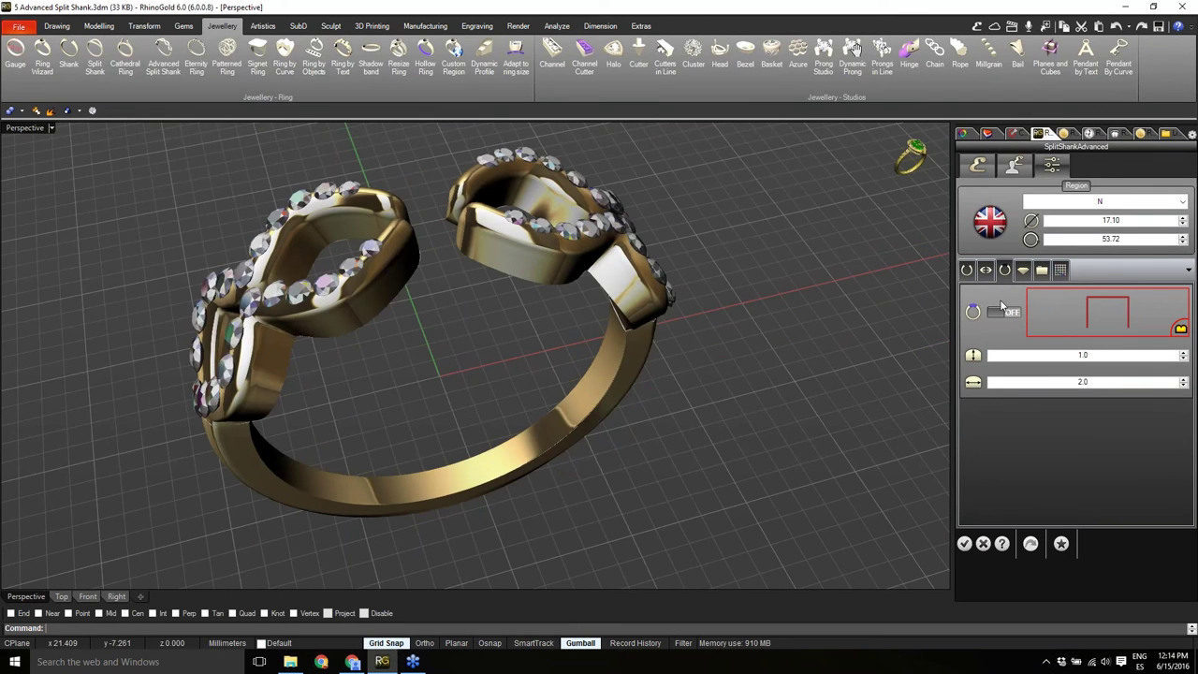
left_click(1014, 314)
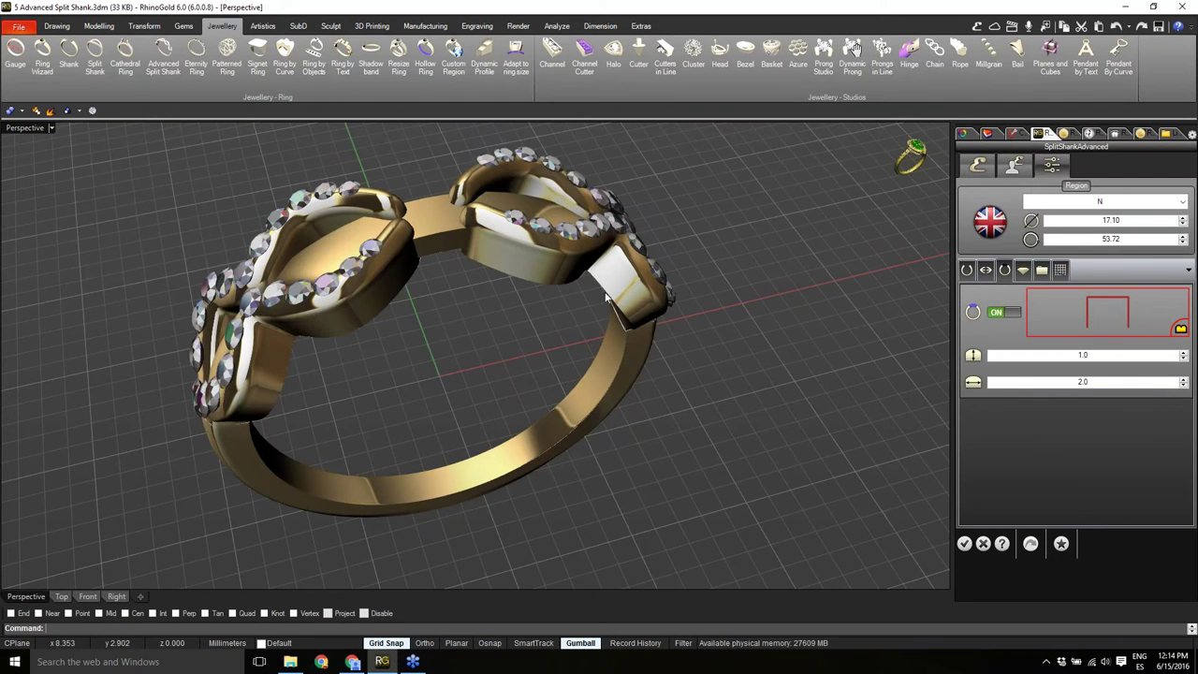
left_click(999, 314)
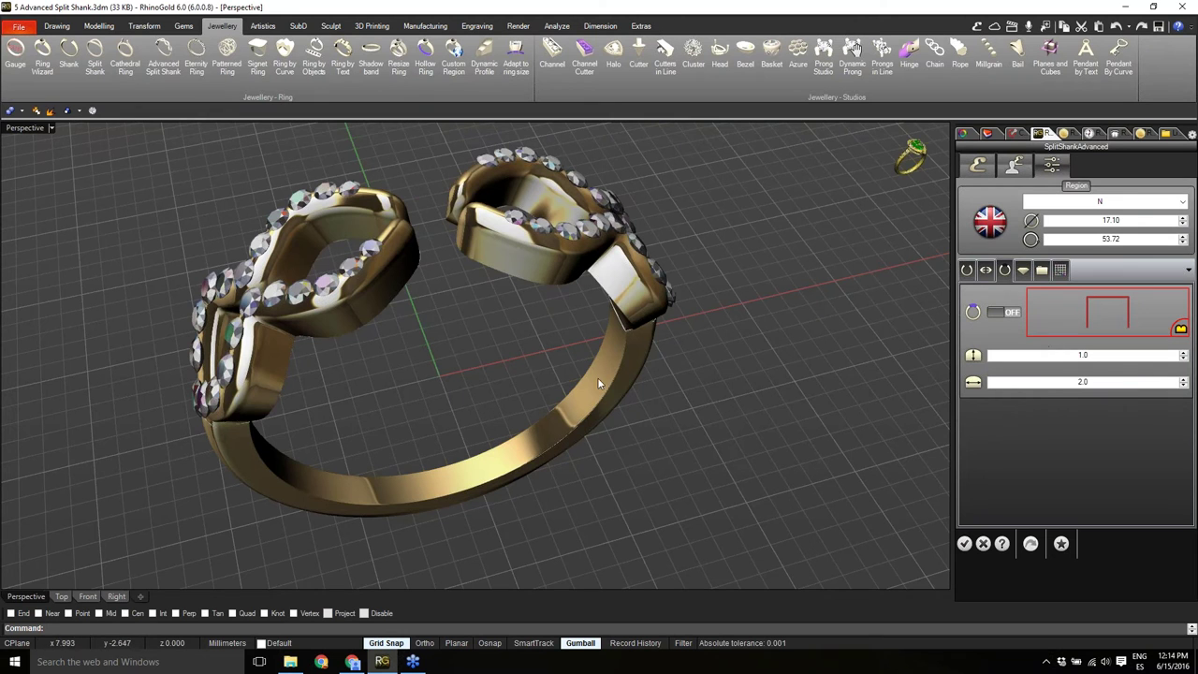
right_click_drag(571, 353, 416, 338)
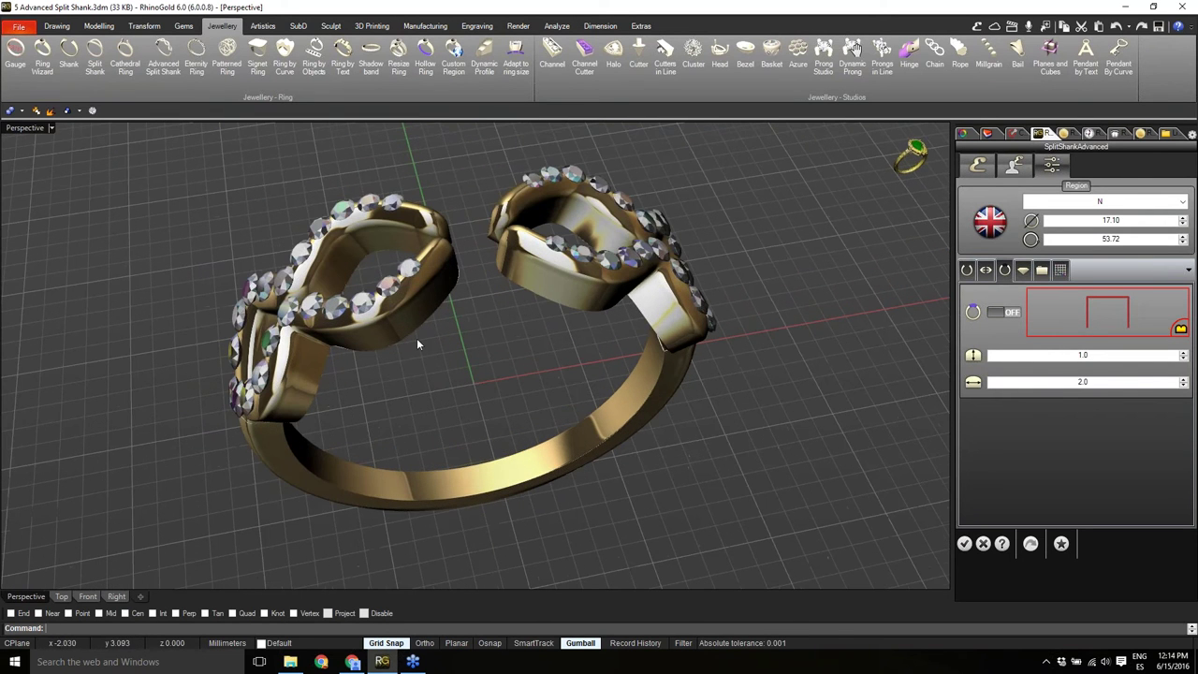
Turn off the gems on the split shank and inspect the bare metal arms.
left_click(1024, 272)
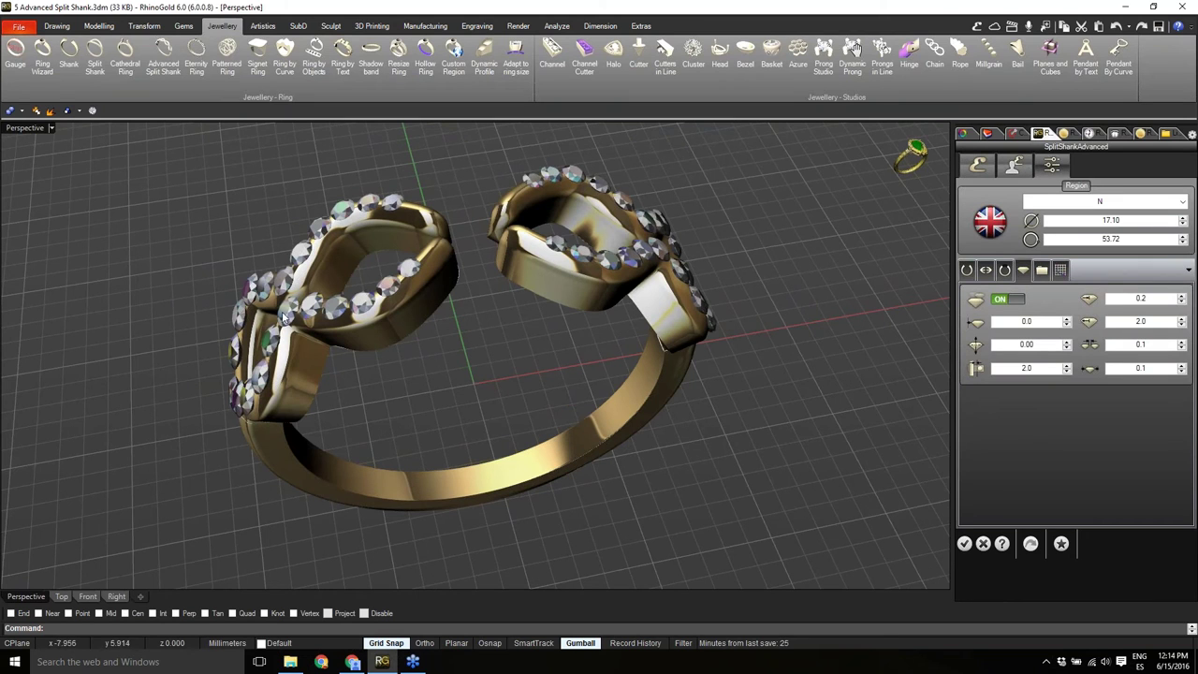
left_click(1006, 299)
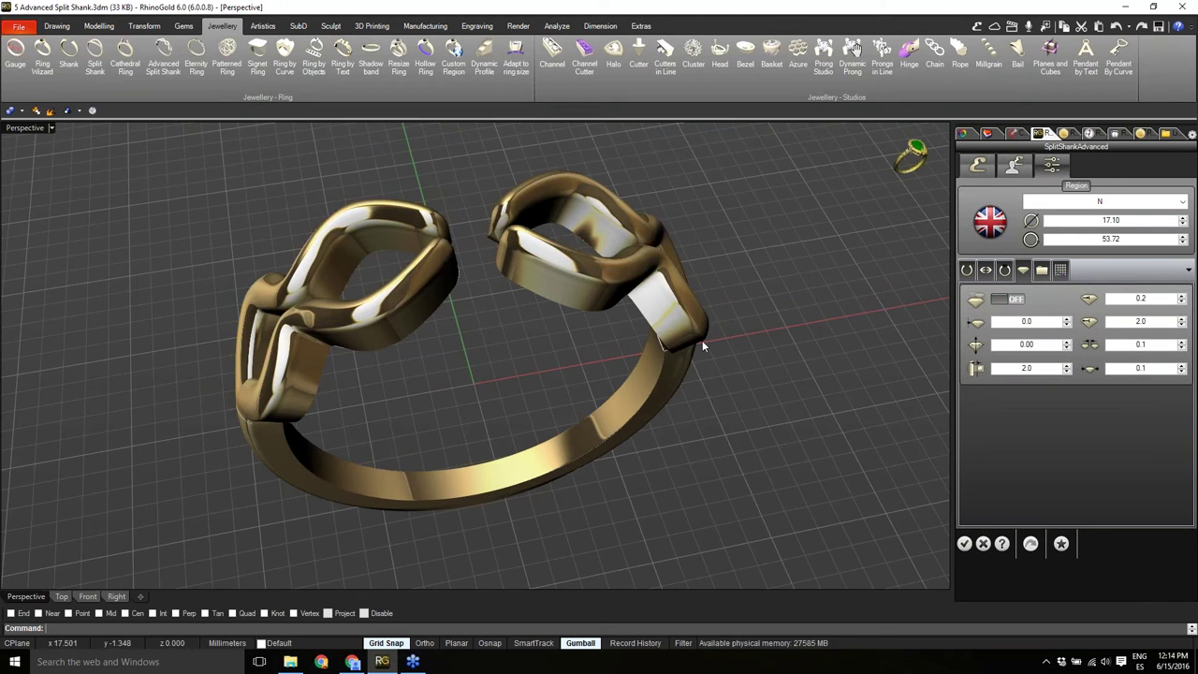
right_click_drag(702, 340, 582, 332)
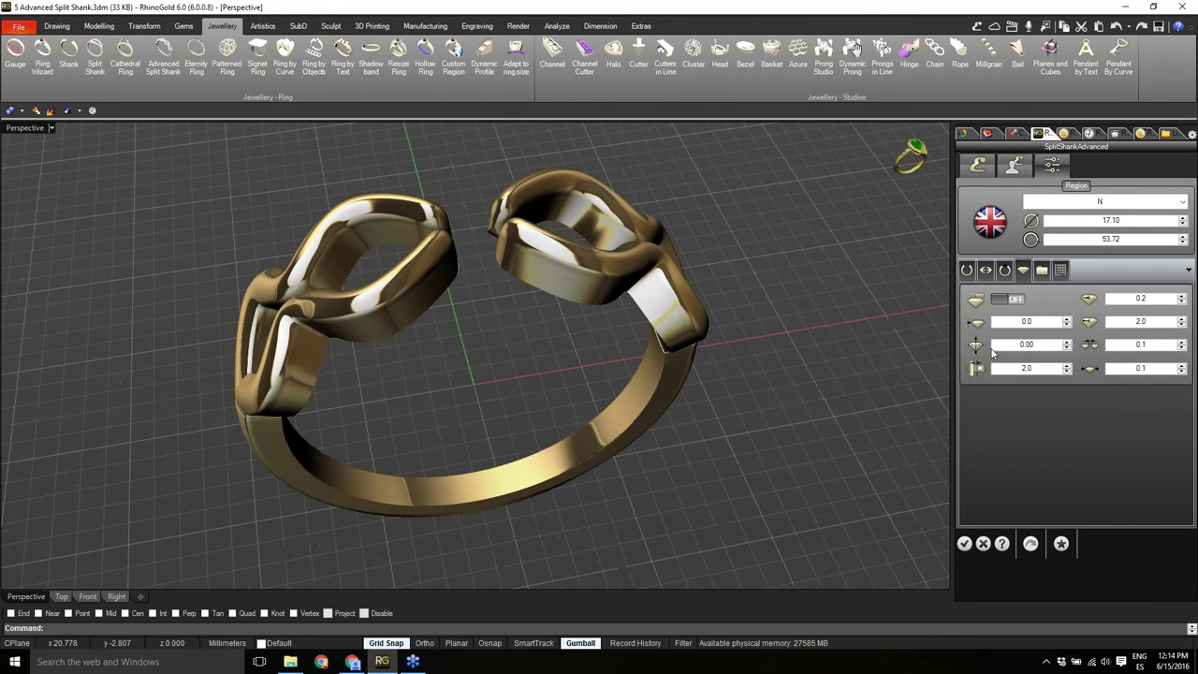
Browse the front curve presets and the split curve presets available for the shank.
left_click(1042, 270)
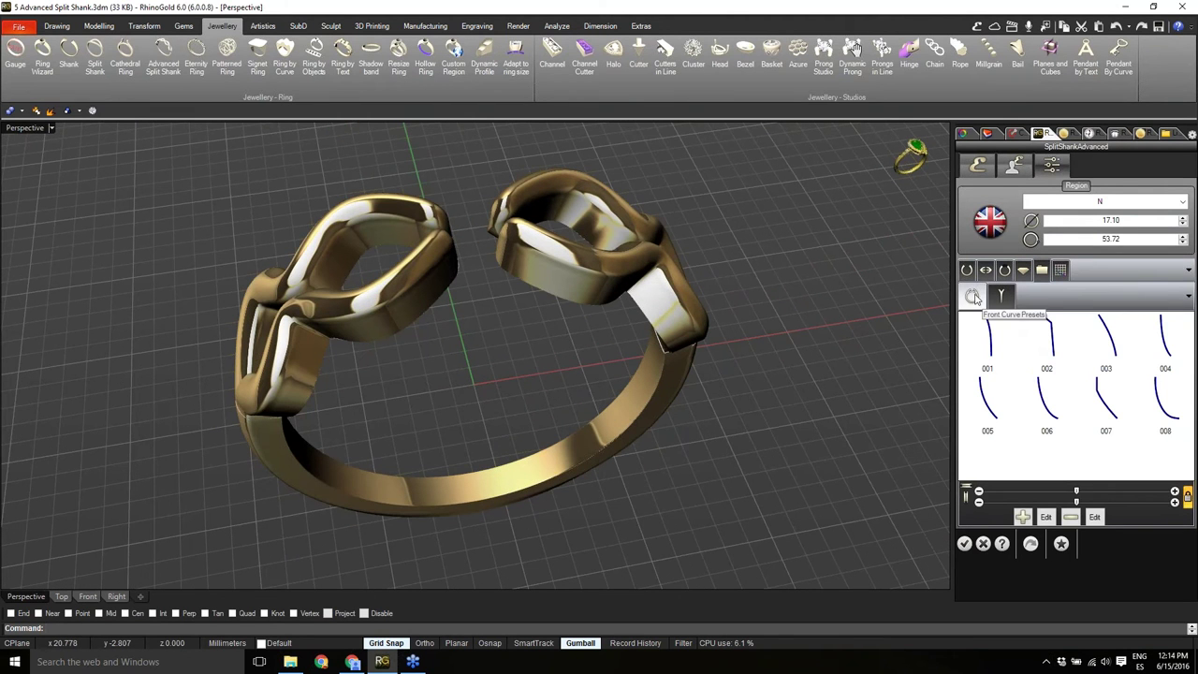
right_click_drag(529, 476, 548, 475)
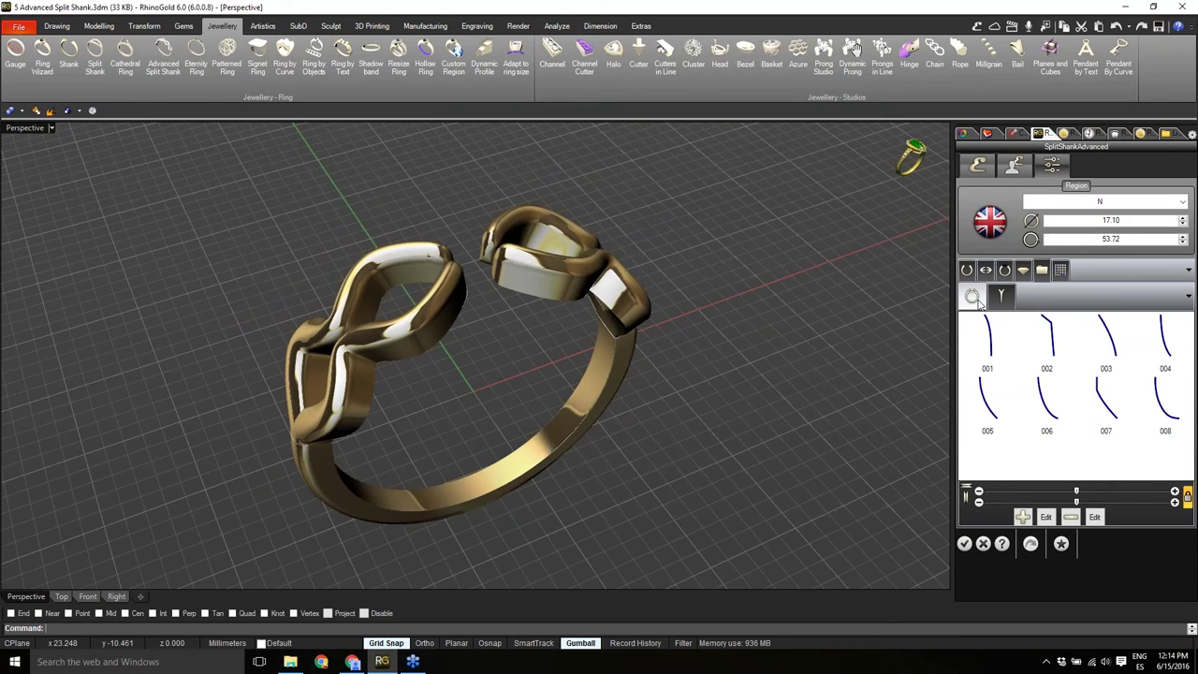
right_click_drag(654, 415, 642, 411)
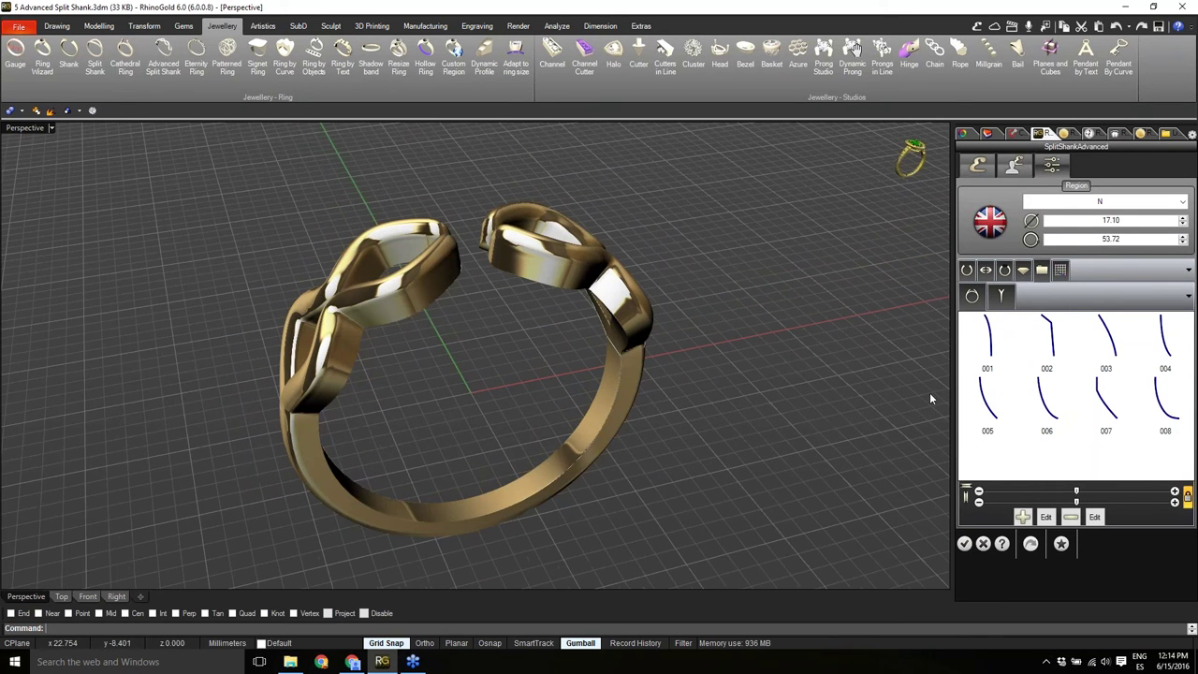
left_click(1002, 297)
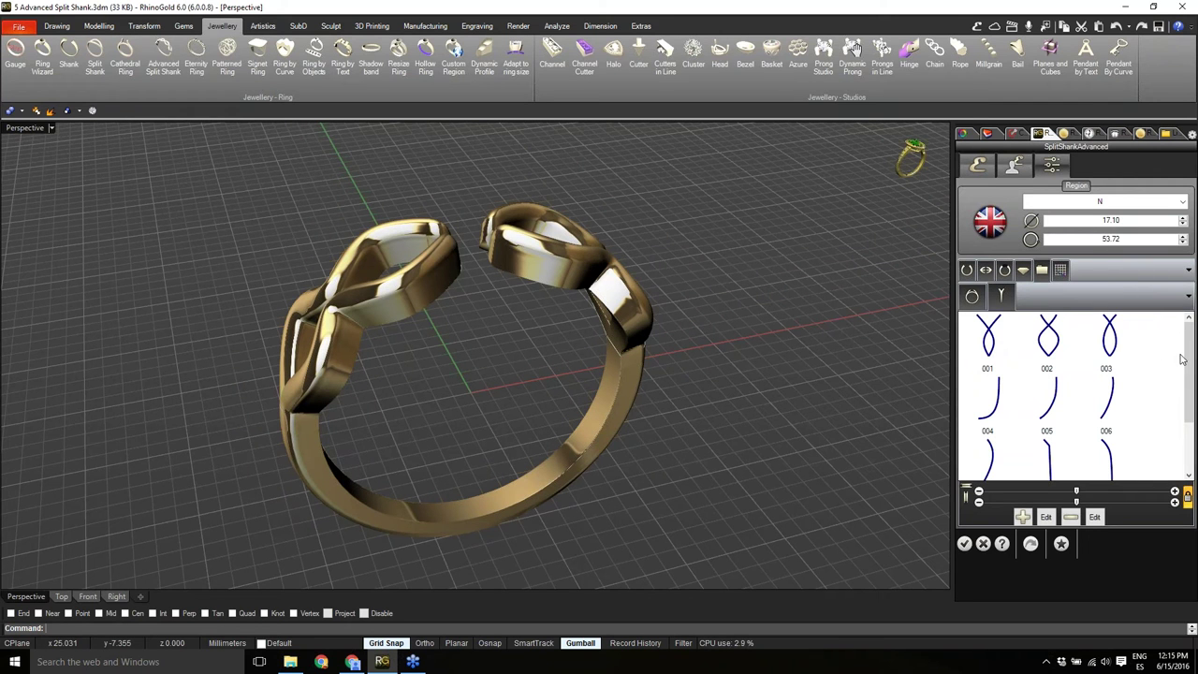
mouse_move(1187, 345)
left_mouse_down()
mouse_move(1190, 379)
mouse_move(1187, 326)
left_mouse_up()
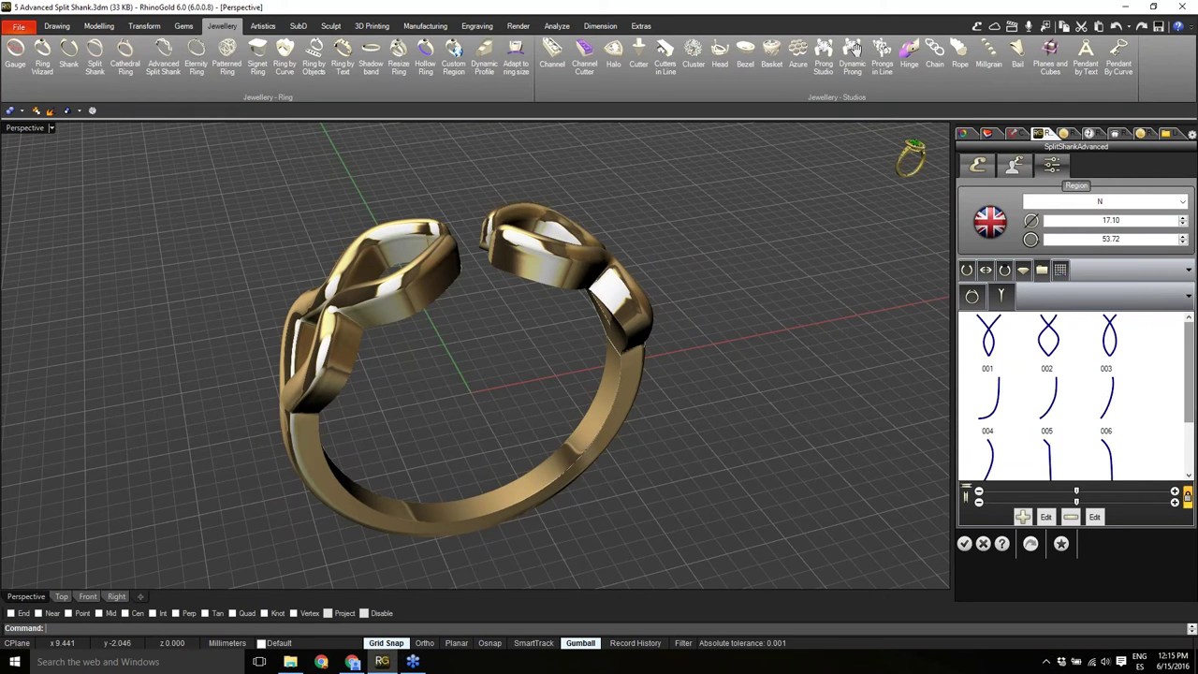
mouse_move(648, 387)
right_mouse_down()
mouse_move(572, 399)
mouse_move(667, 382)
right_mouse_up()
scroll(577, 401, "up", 2)
Edit the front curve by moving its upper end point up and inward, so the shank ends angle away from each other.
left_click(1061, 271)
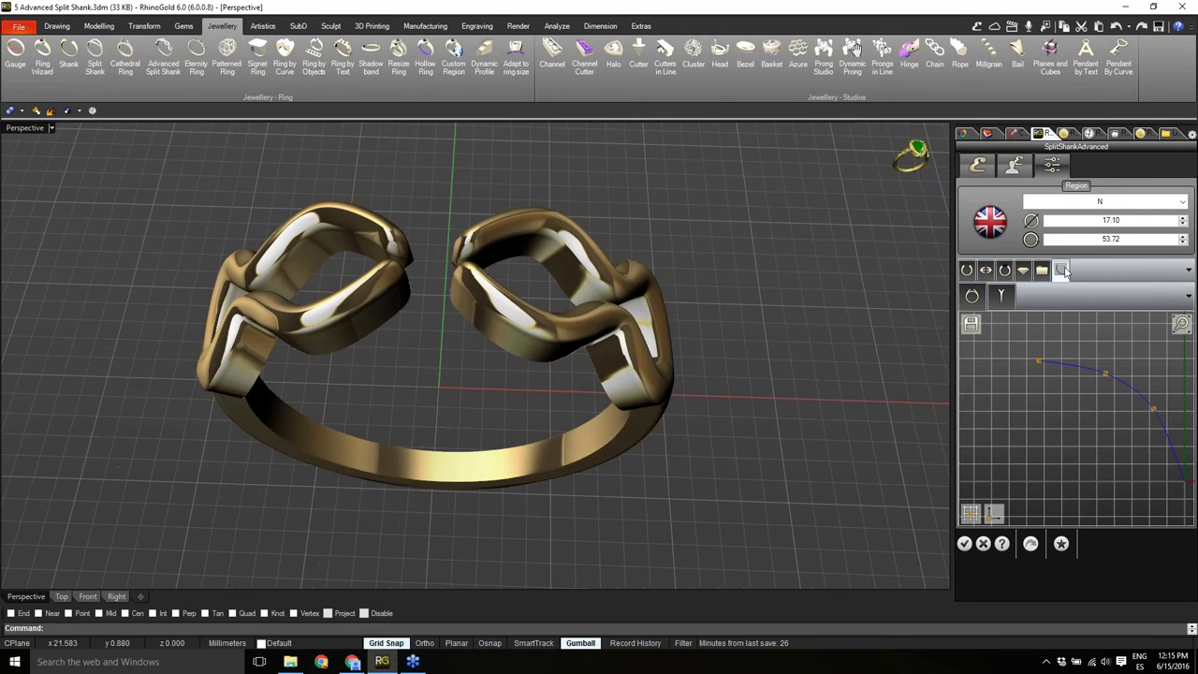
right_click_drag(506, 423, 536, 384)
scroll(555, 377, "down", 2)
scroll(1033, 435, "up", 4)
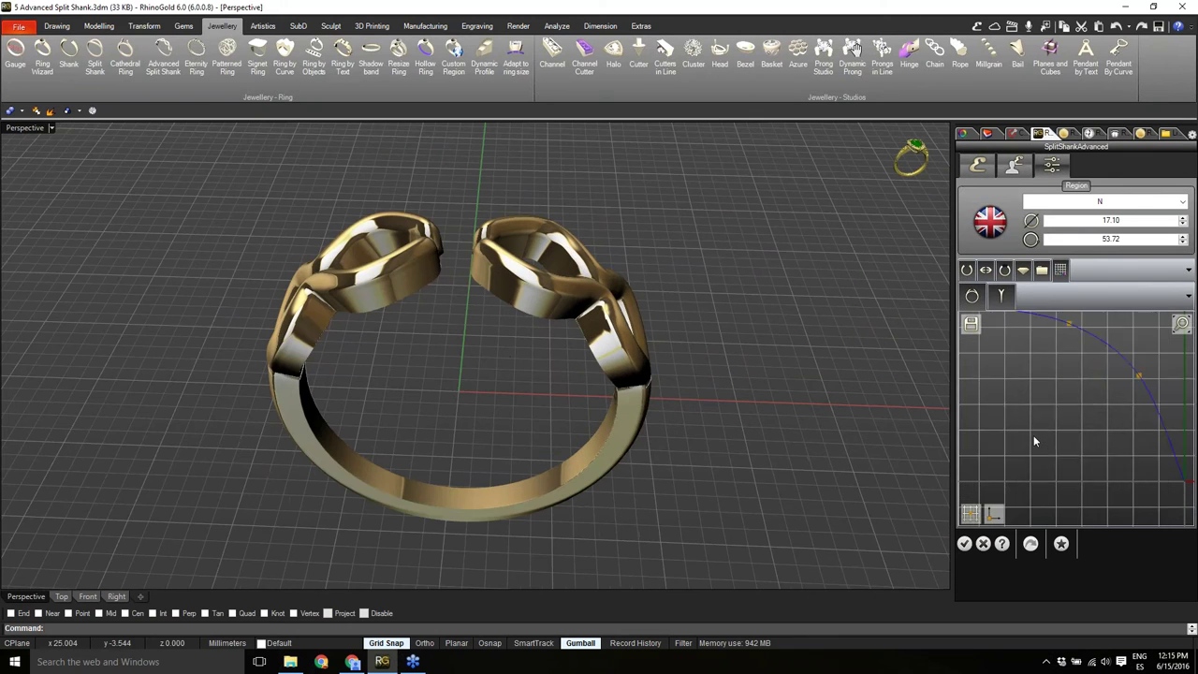
scroll(1034, 438, "down", 5)
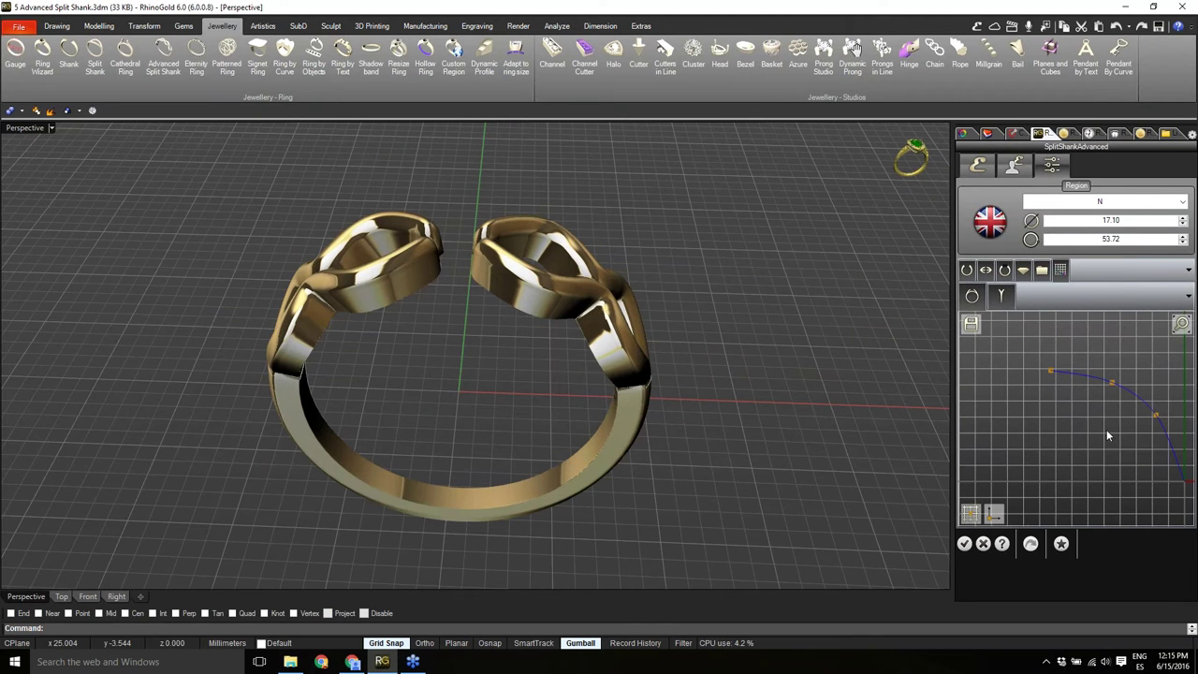
scroll(1107, 432, "up", 1)
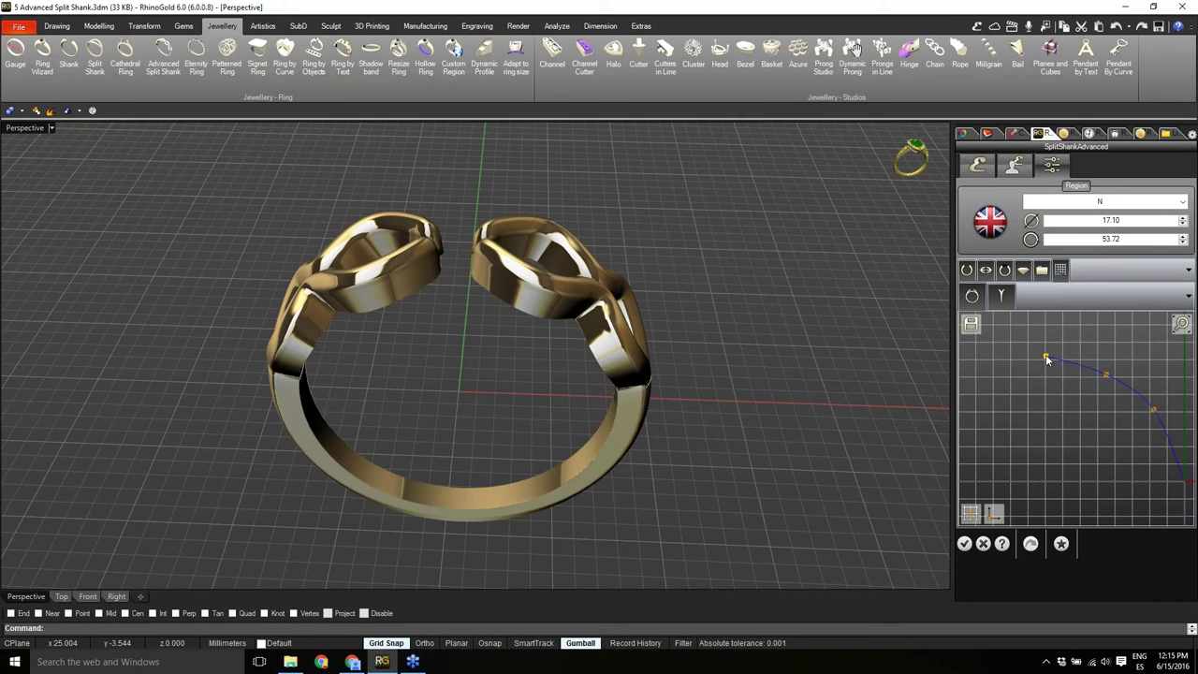
left_click_drag(1046, 357, 1047, 347)
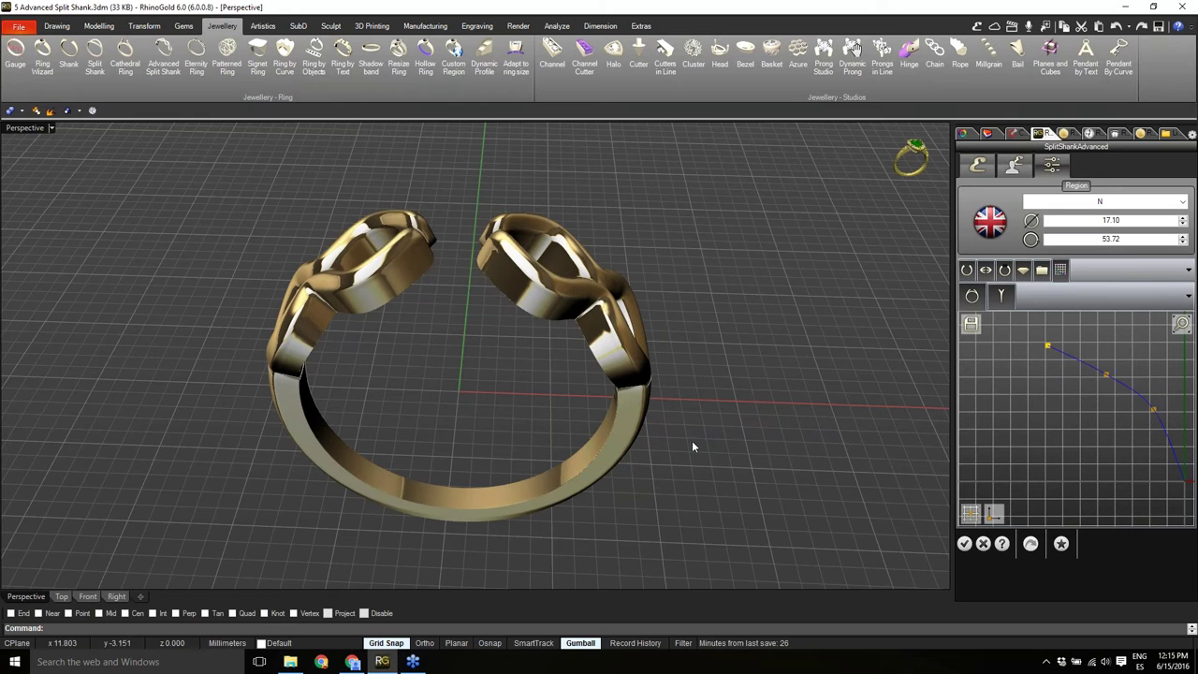
left_click_drag(1048, 346, 1069, 330)
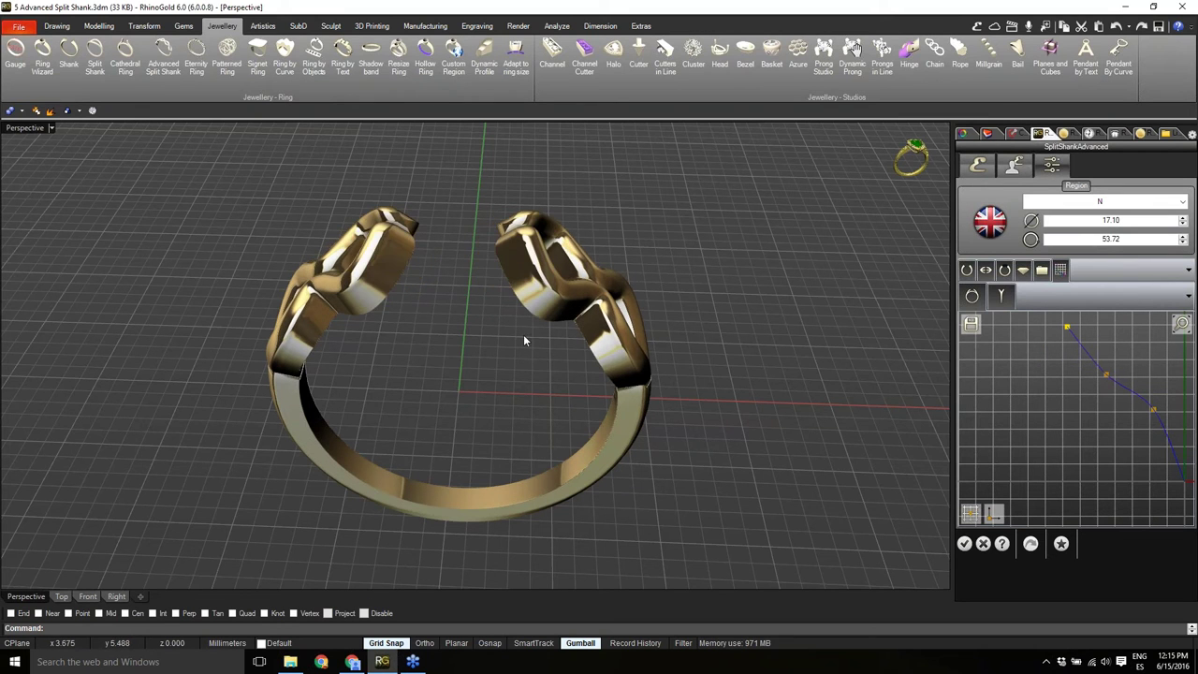
right_click_drag(530, 330, 626, 365)
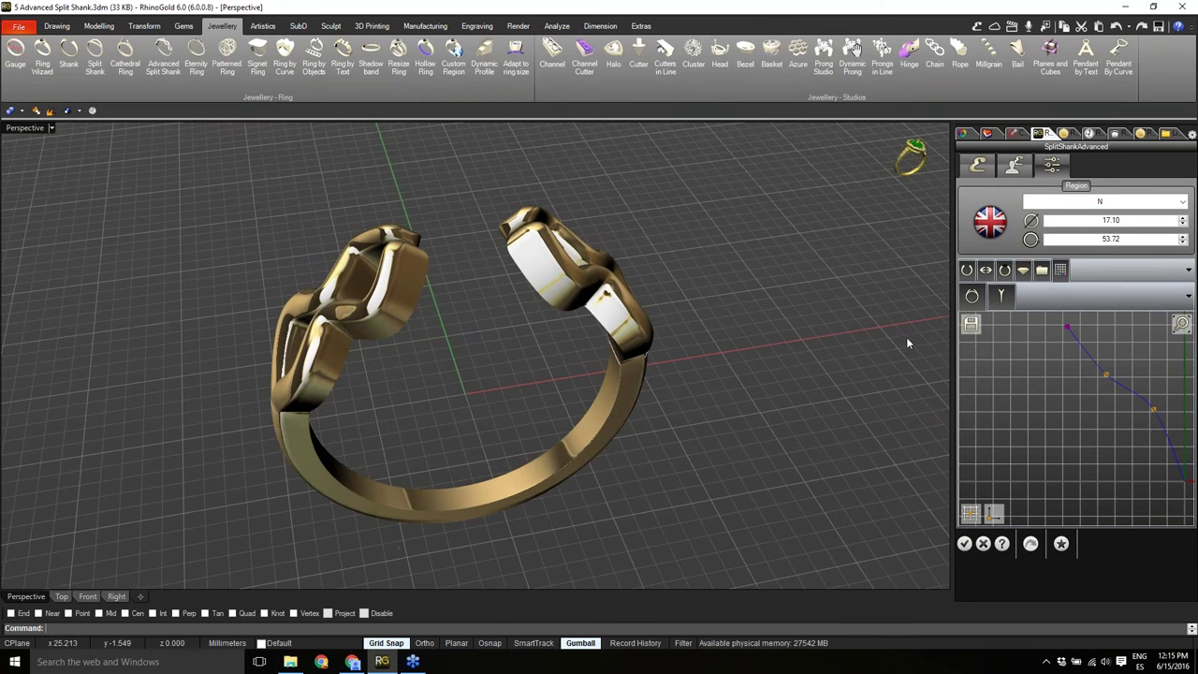
Edit the mirrored split curve by moving its upper end point outward to spread the arm tips apart.
left_click(1001, 296)
right_click_drag(1051, 382, 1029, 454)
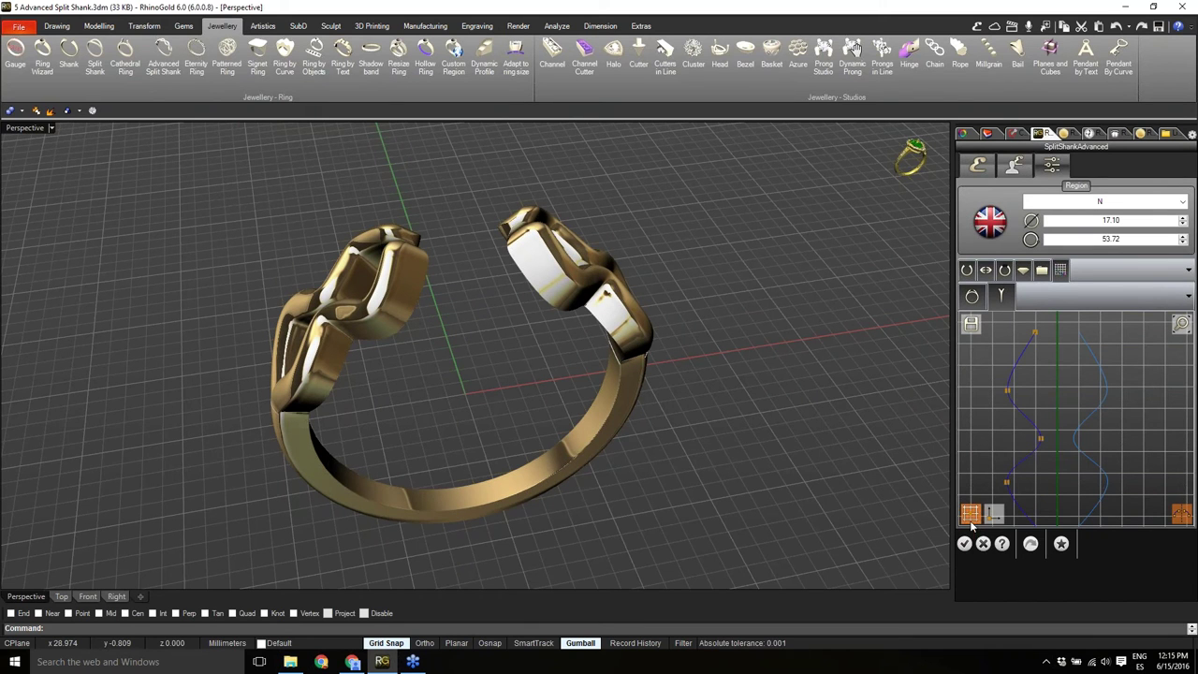
left_click(1179, 516)
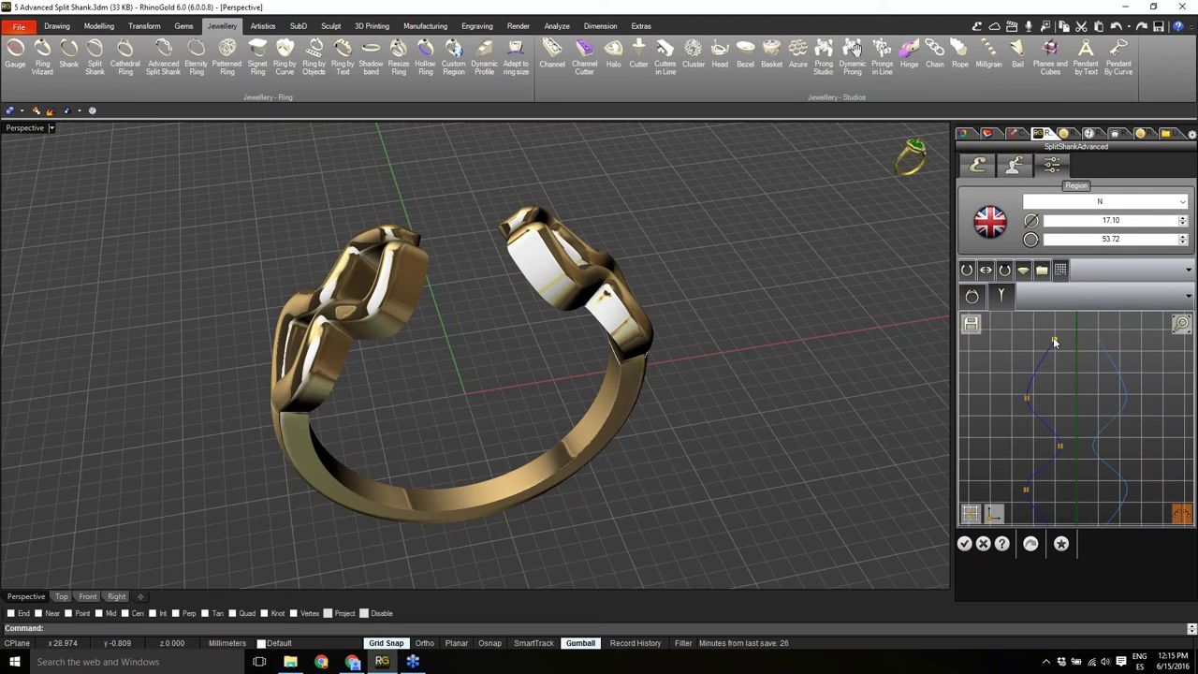
left_click_drag(1055, 341, 1038, 337)
right_click_drag(707, 359, 525, 398)
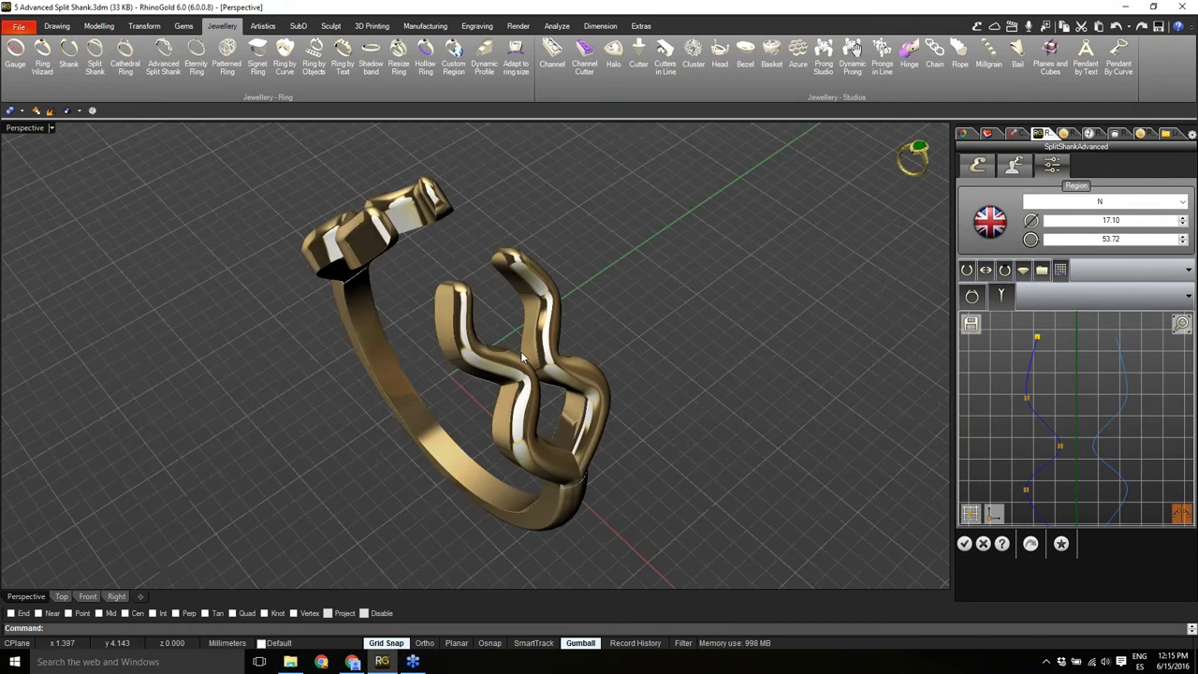
scroll(440, 382, "up", 2)
Widen the split curve's upper bulge by moving its second point outward, and move the end point back towards the centre axis.
left_click_drag(1027, 398, 1014, 396)
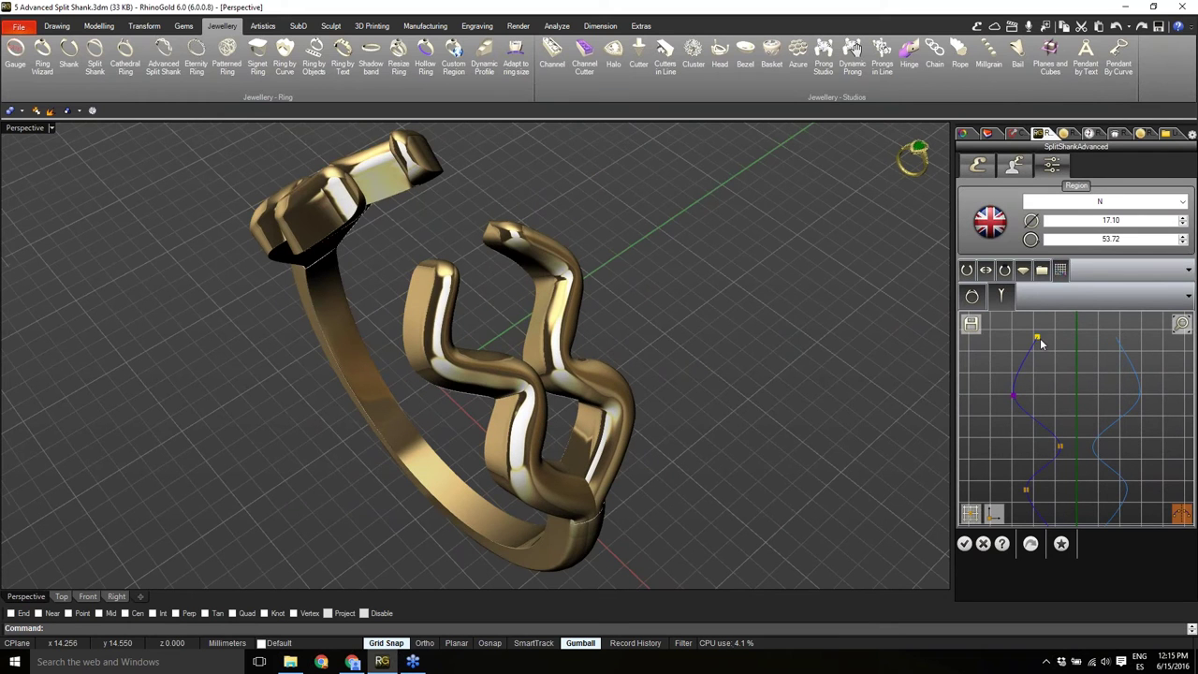
left_click_drag(1037, 337, 1056, 352)
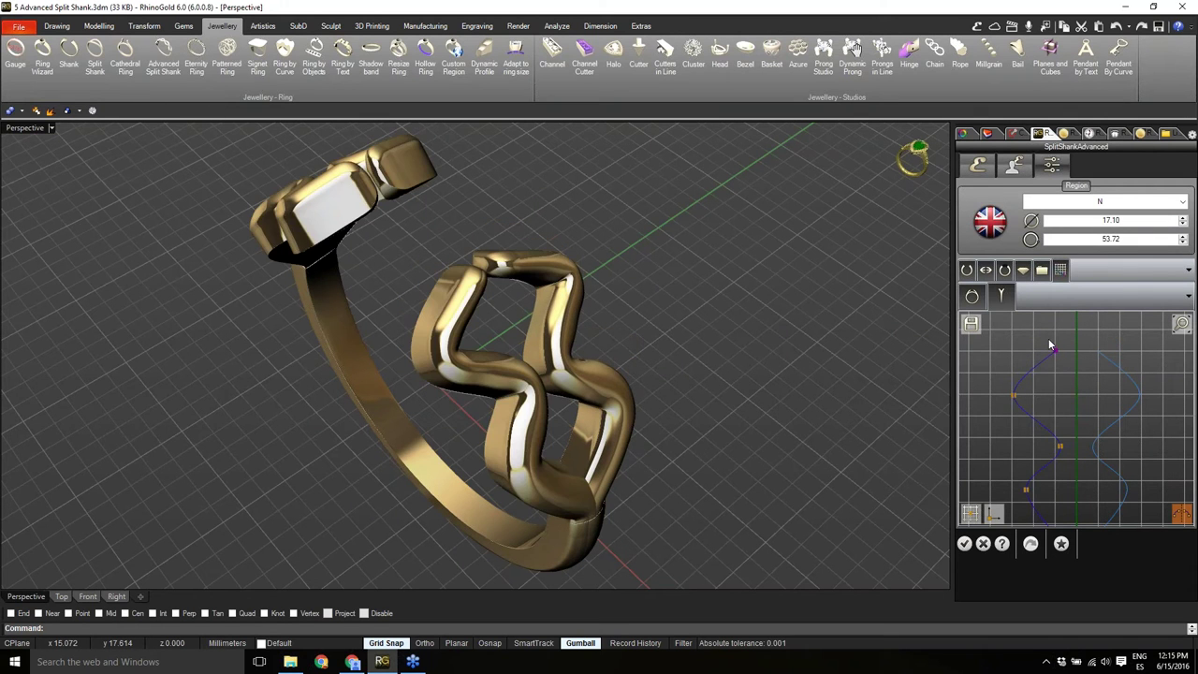
right_click_drag(702, 416, 693, 461)
scroll(653, 382, "down", 3)
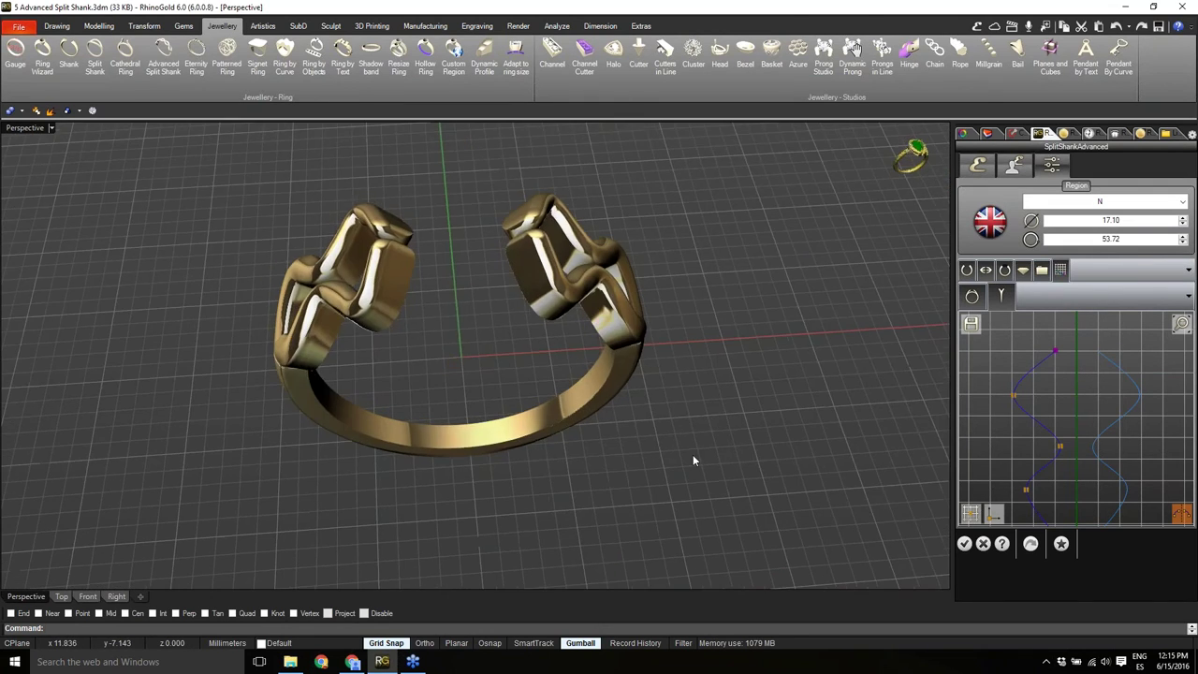
scroll(693, 460, "down", 2)
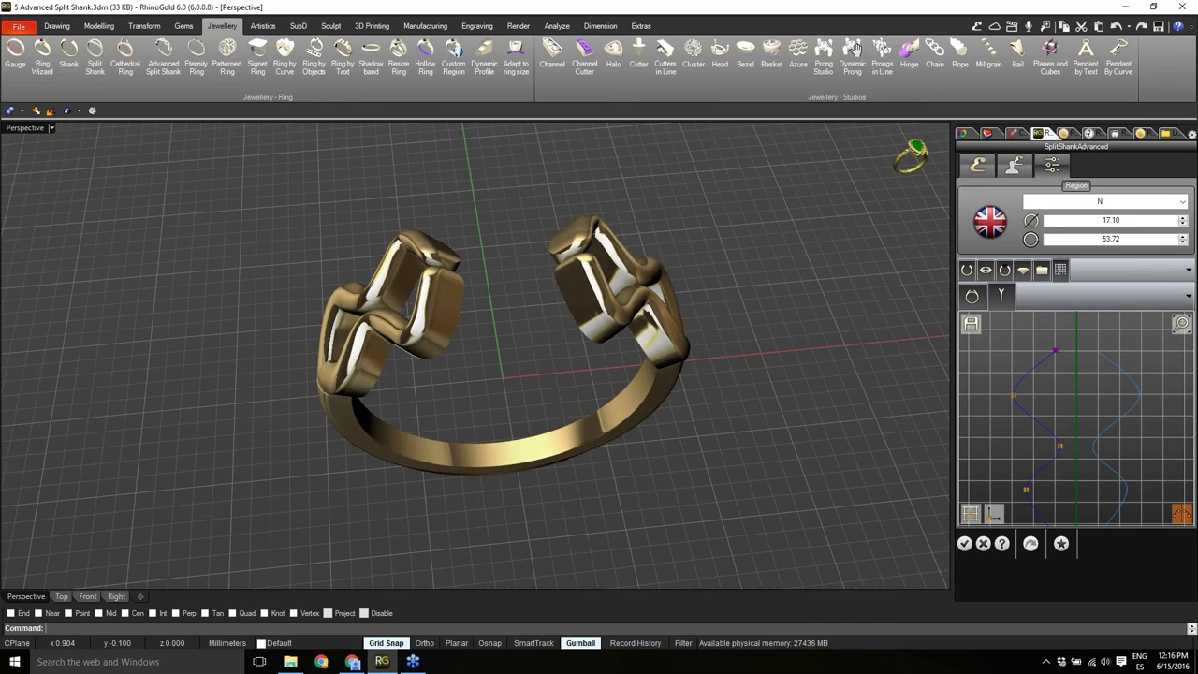
right_click_drag(521, 378, 538, 369)
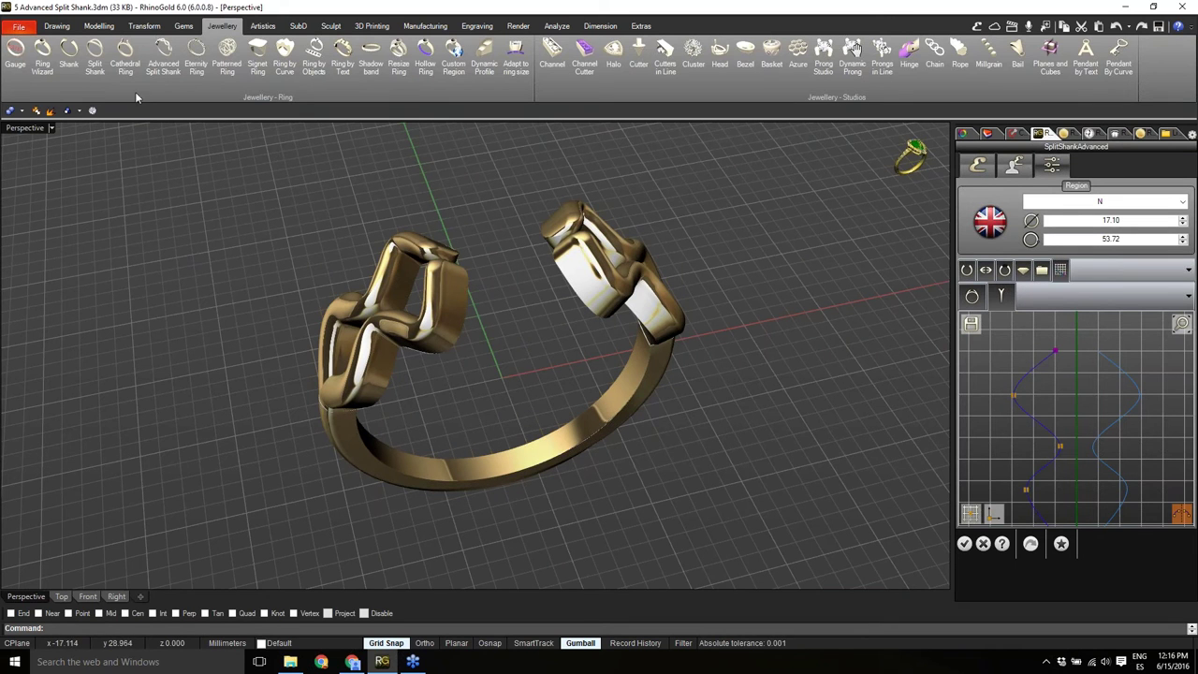
Start a new file, leaving the split shank ring behind, and bring up the V6 folder in the library.
left_click(18, 29)
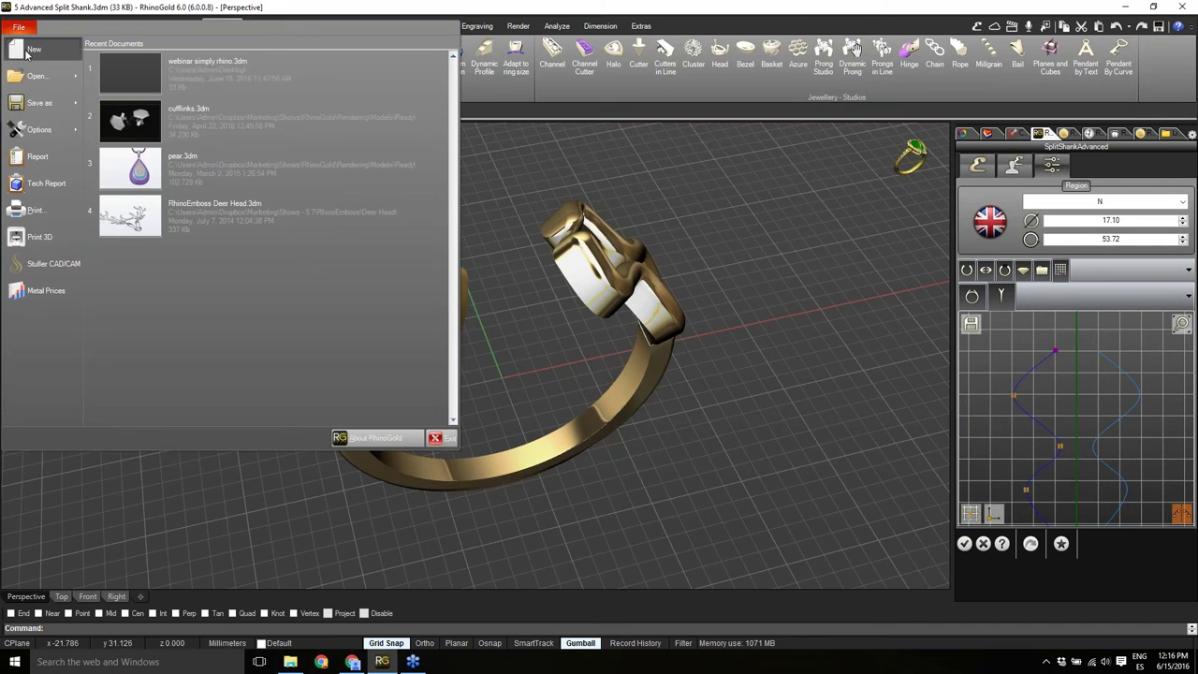
left_click(28, 50)
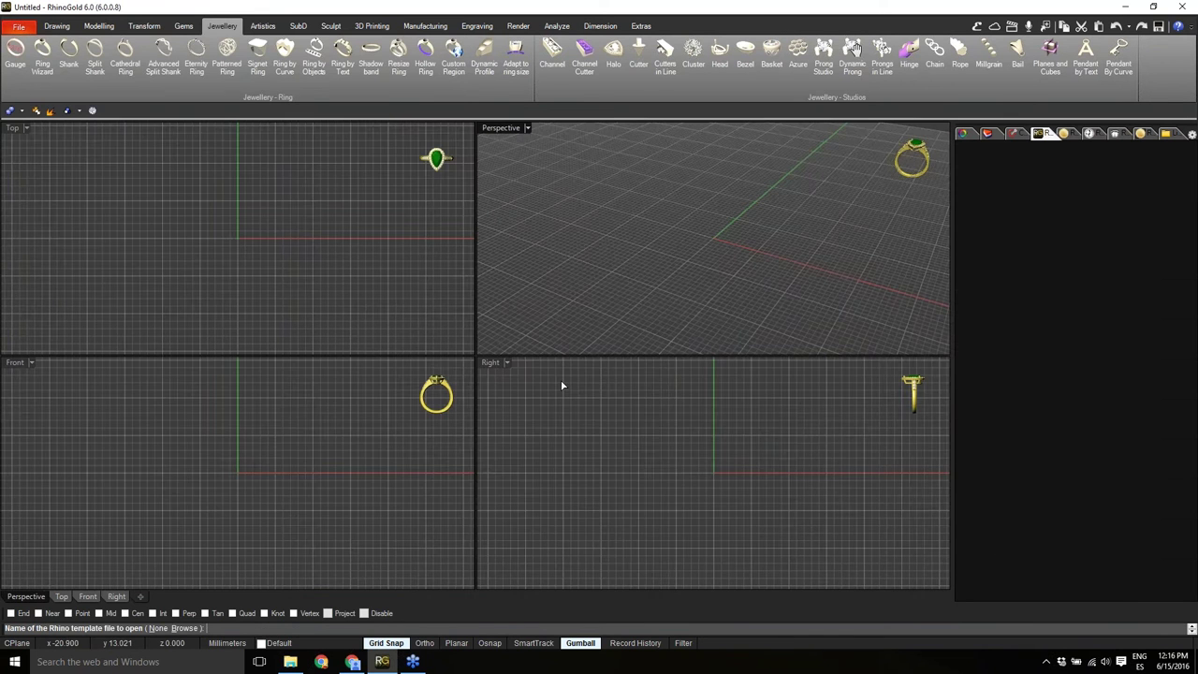
left_click(1167, 134)
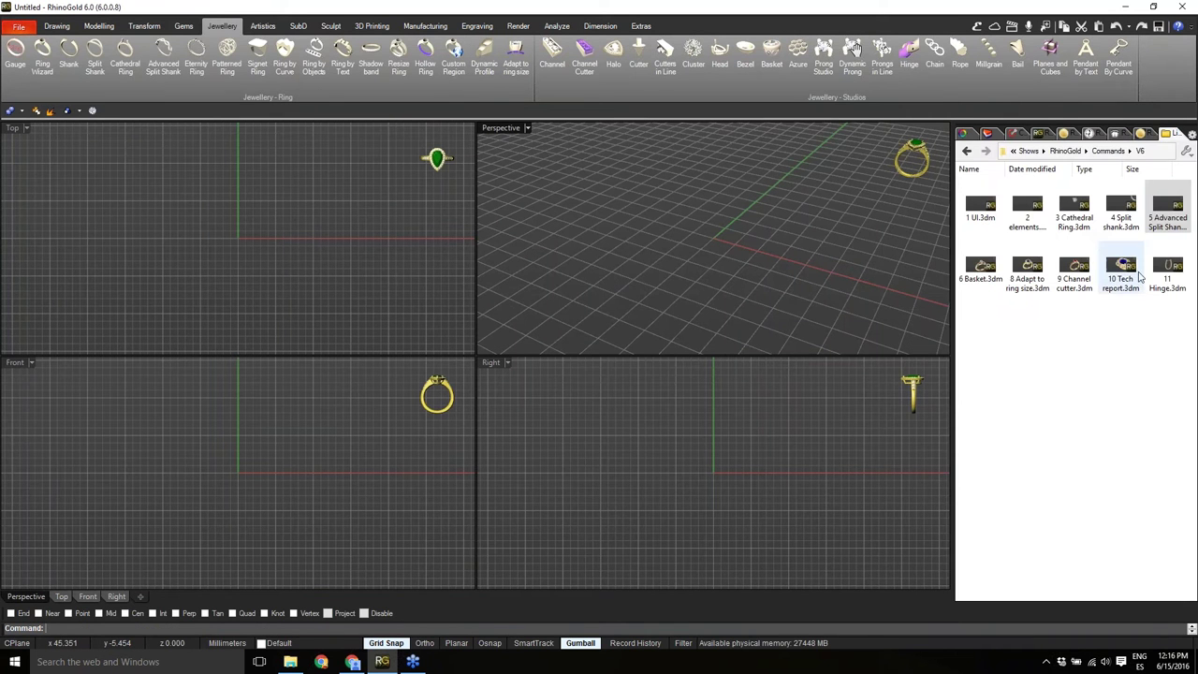
Open the 6 Basket.3dm example file from the V6 library folder.
left_click(1164, 218)
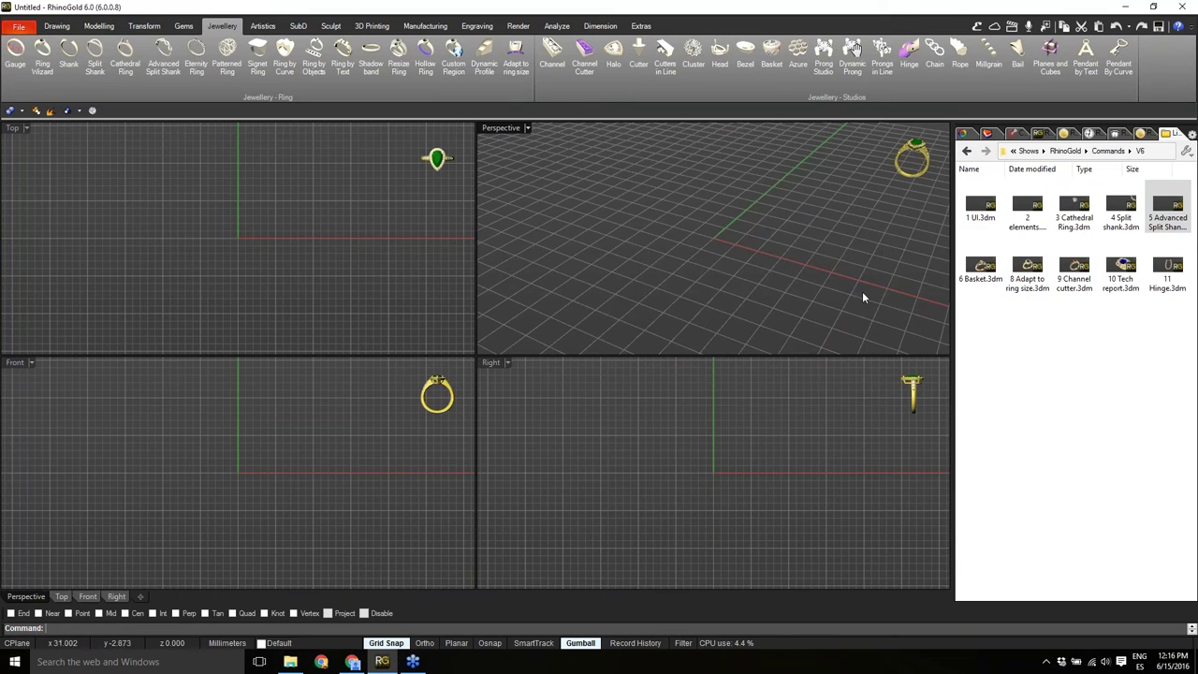
left_click(987, 279)
left_click_drag(988, 281, 795, 290)
left_click(395, 281)
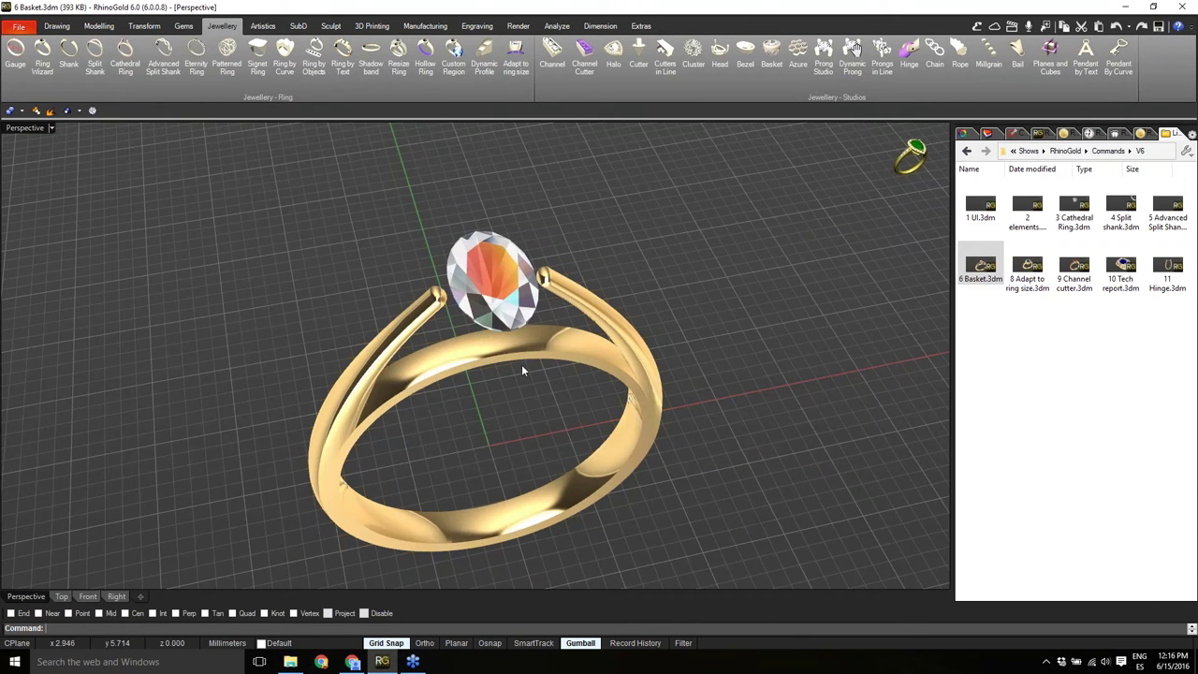
Select the ring's centre gem and build a basket around it from Basket template 003.
mouse_move(522, 370)
right_mouse_down()
mouse_move(536, 339)
mouse_move(509, 428)
mouse_move(539, 360)
mouse_move(562, 342)
mouse_move(534, 351)
right_mouse_up()
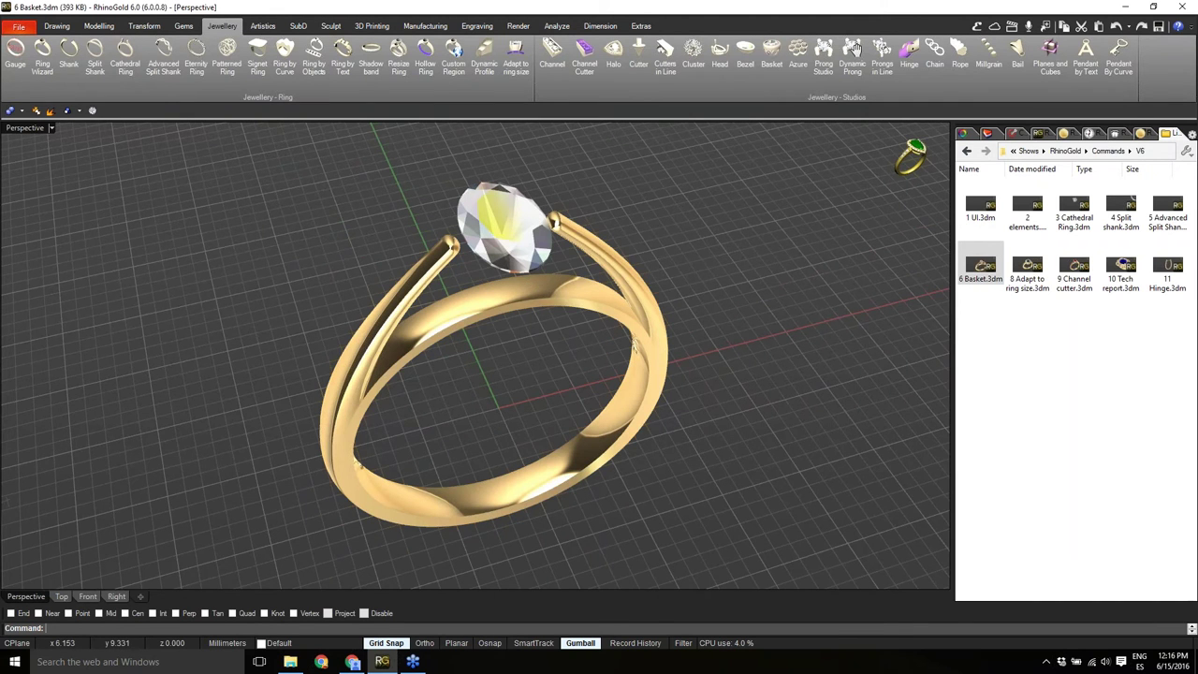
right_click_drag(543, 279, 530, 245)
left_click(519, 224)
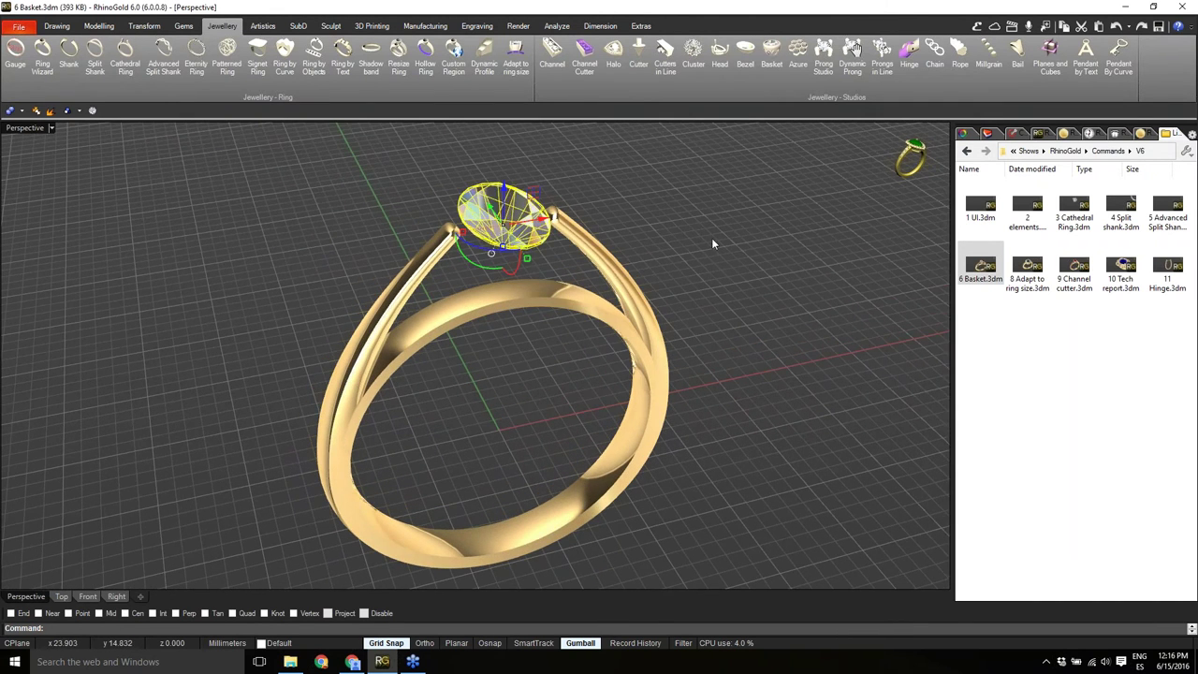
left_click(777, 72)
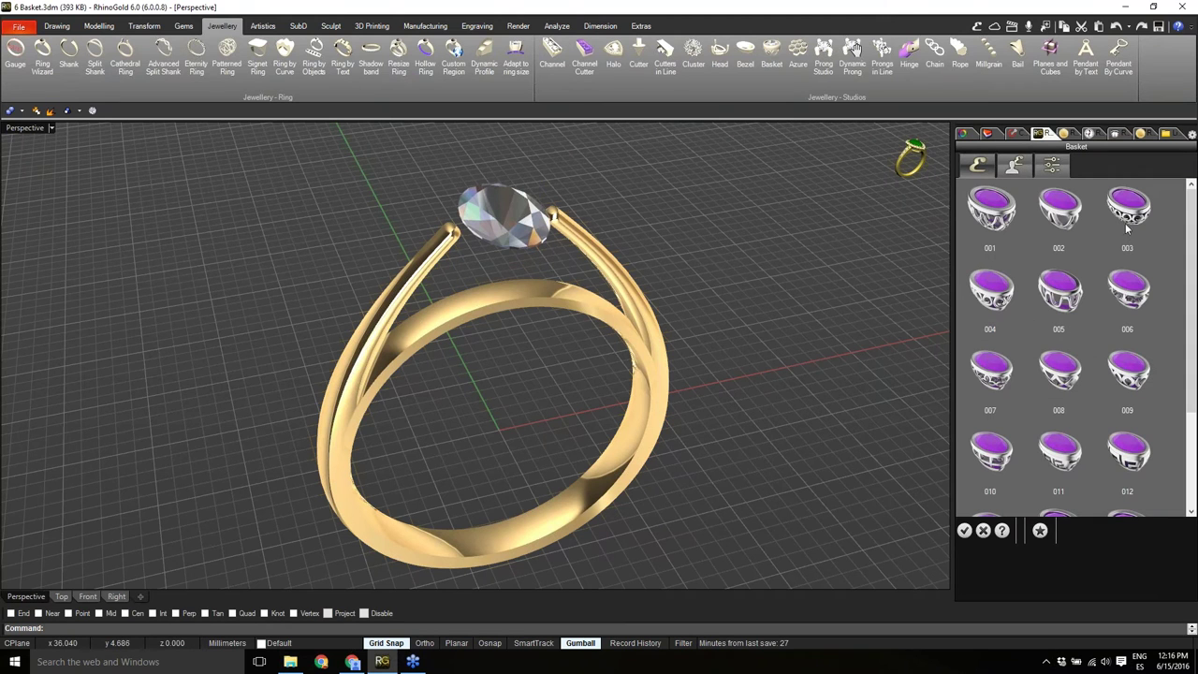
left_click(1132, 212)
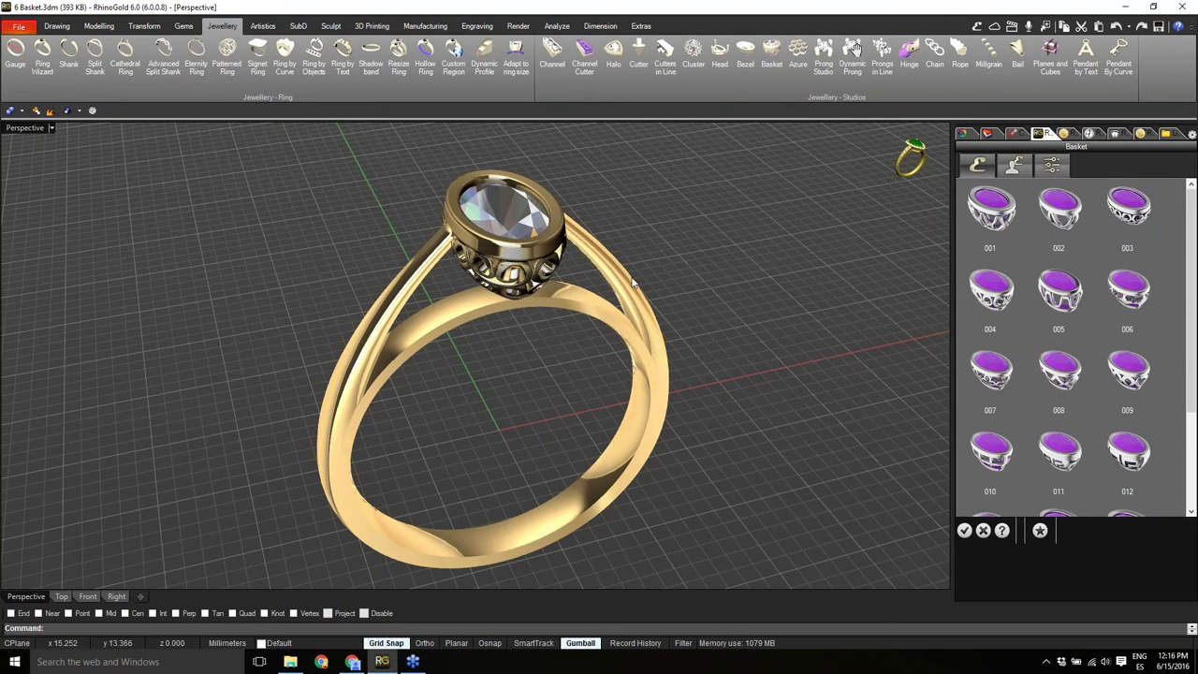
right_click_drag(722, 256, 712, 323)
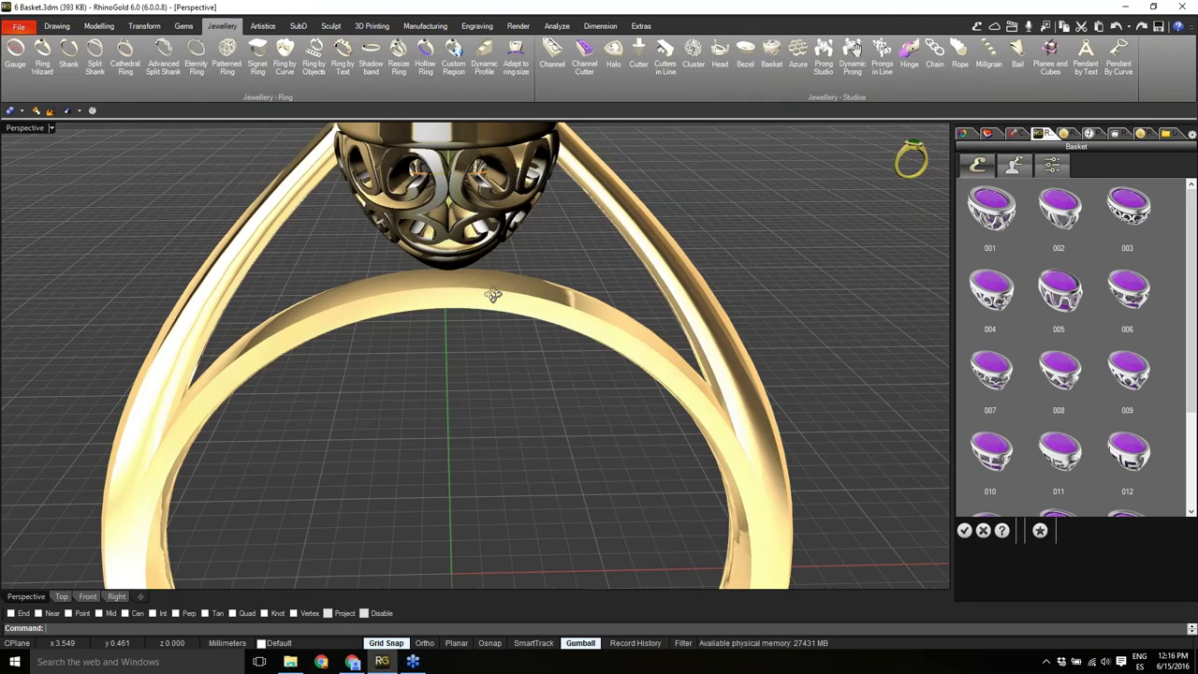
right_click_drag(494, 295, 510, 298)
scroll(500, 481, "down", 4)
right_click_drag(500, 482, 511, 458)
scroll(459, 349, "up", 3)
Replace the basket's decorative motif with the four-petal flower shape 008.
left_click(1055, 166)
right_click_drag(662, 395, 600, 468, "shift")
scroll(488, 367, "down", 3)
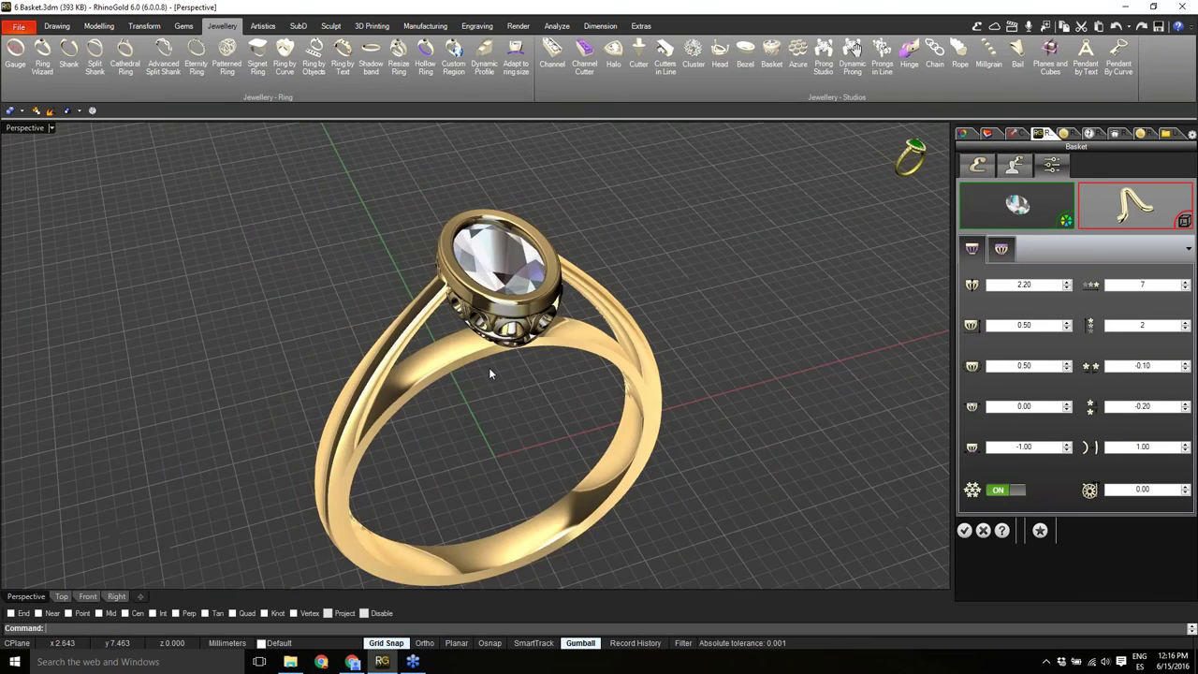
right_click_drag(489, 374, 578, 367)
scroll(476, 286, "up", 2)
left_click(1135, 206)
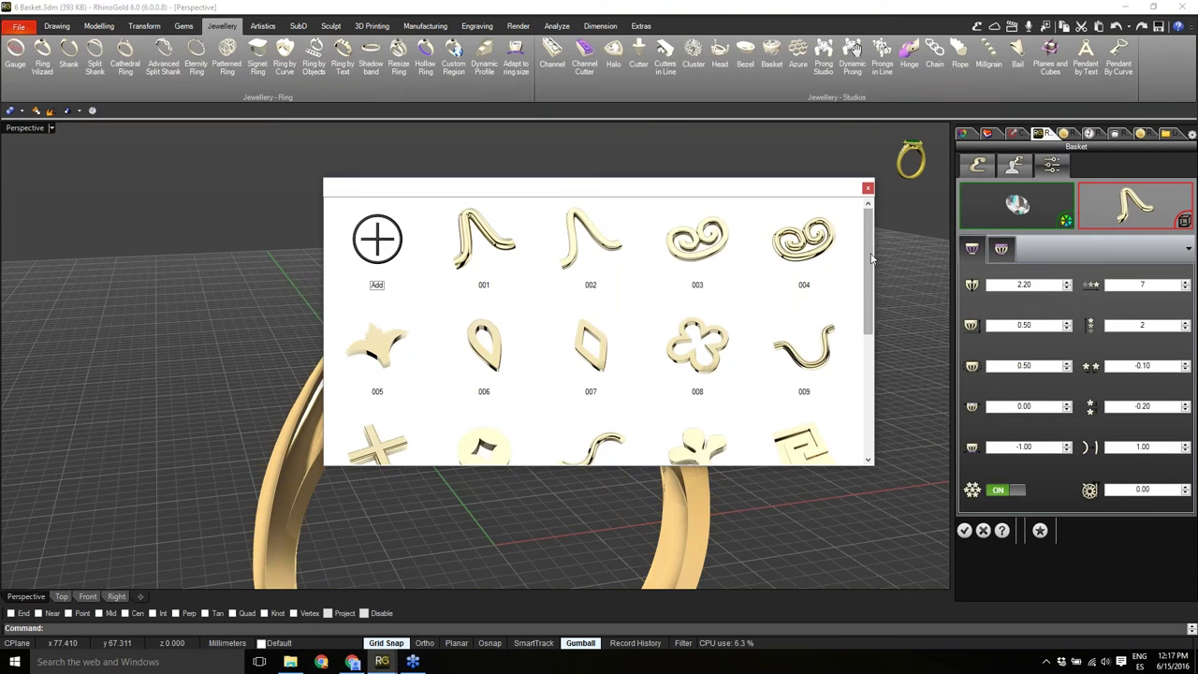
mouse_move(868, 259)
left_mouse_down()
mouse_move(858, 381)
mouse_move(884, 259)
left_mouse_up()
left_click(719, 346)
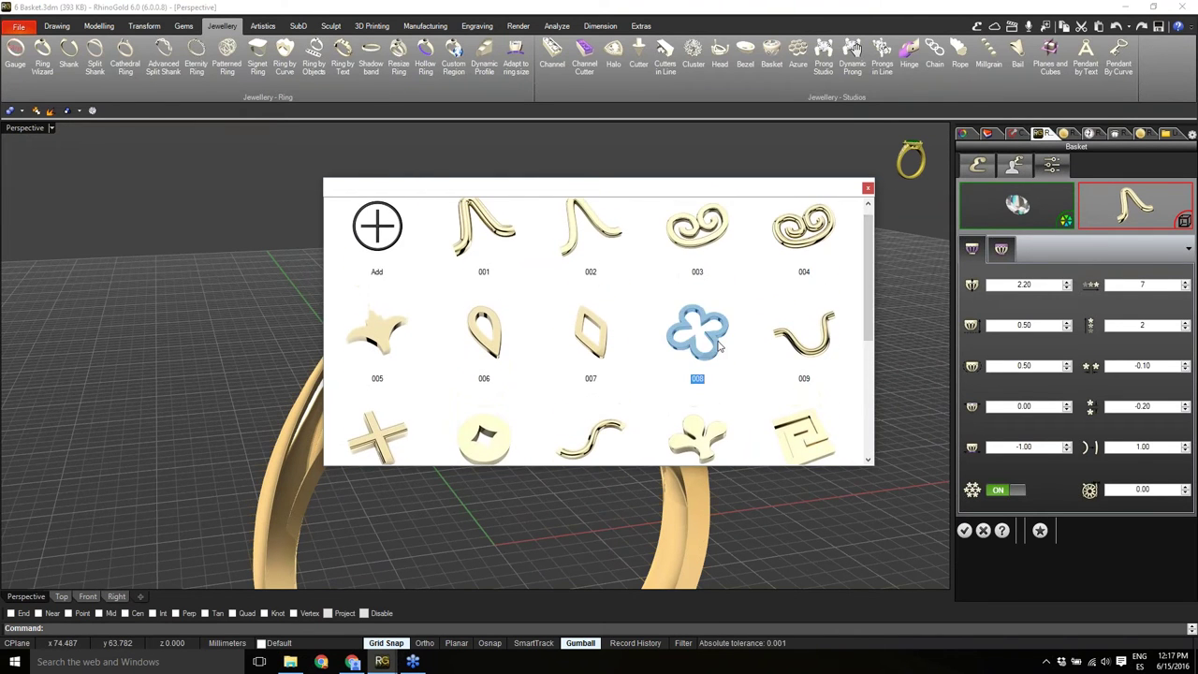
double_click(720, 347)
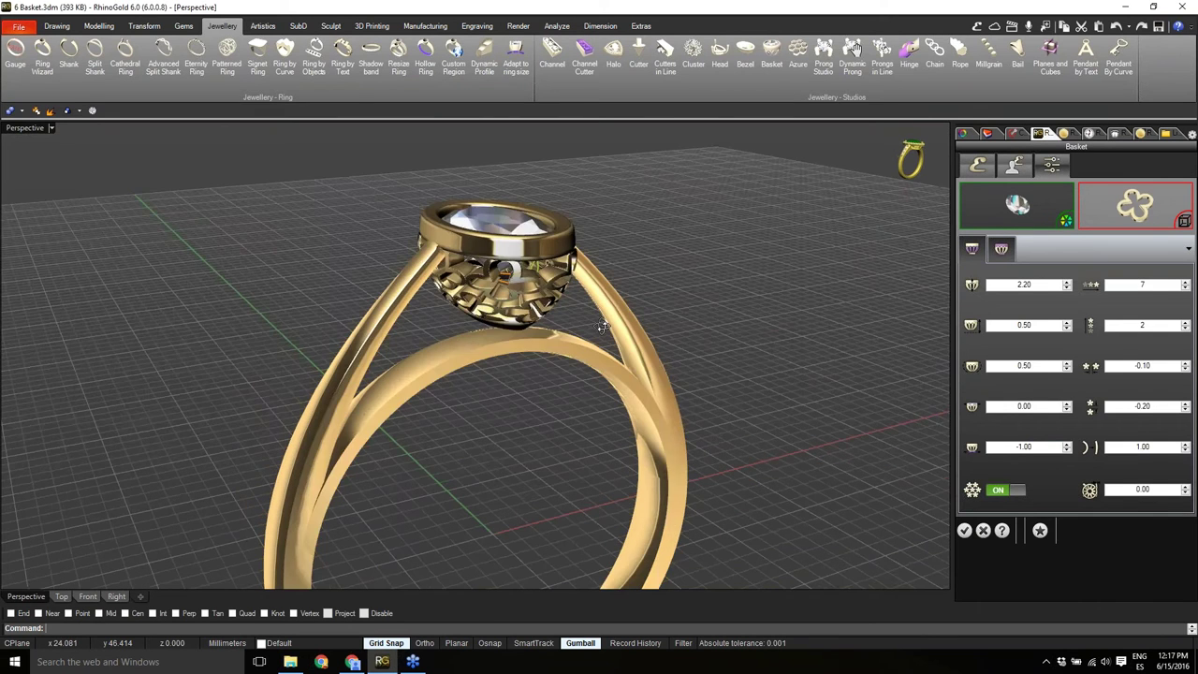
Reduce the number of vertical motif rows on the basket to 1.
right_click_drag(602, 327, 856, 254)
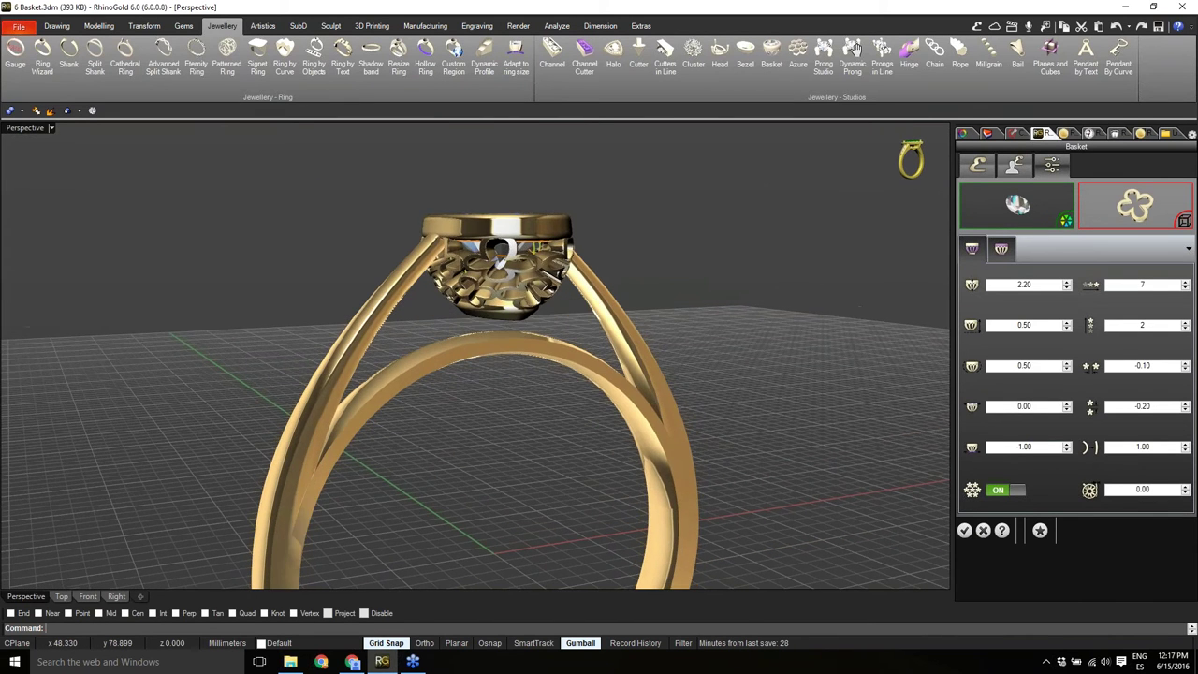
scroll(547, 271, "up", 7)
right_click_drag(547, 270, 581, 246)
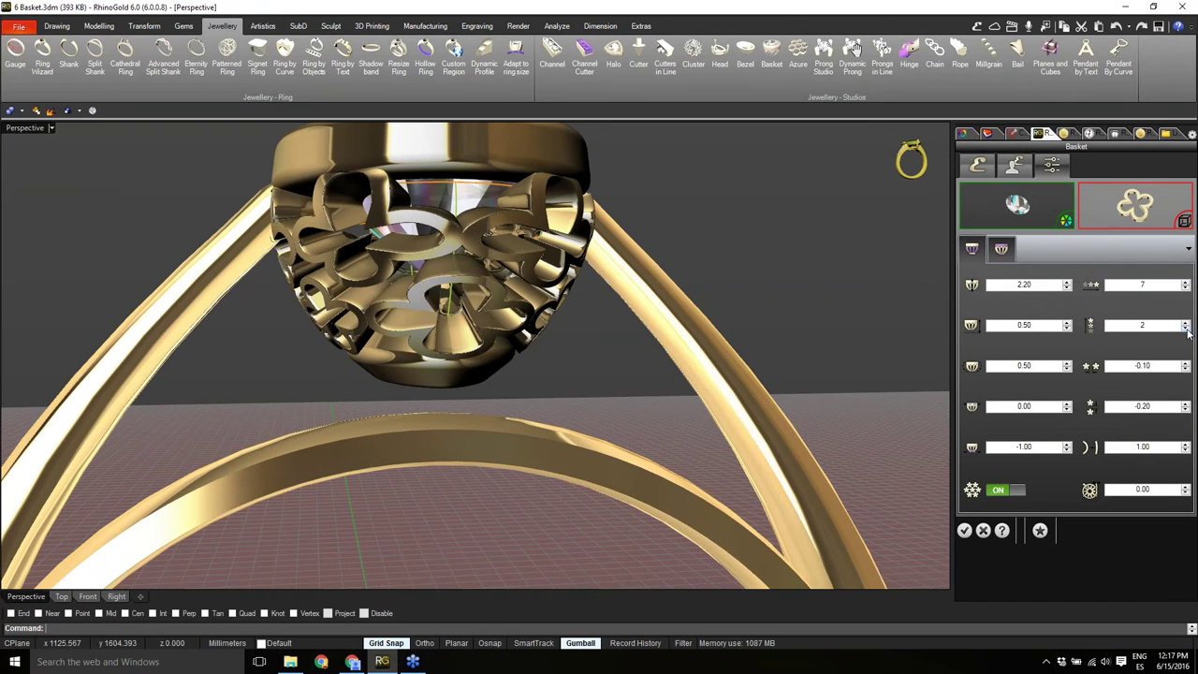
left_click(1185, 329)
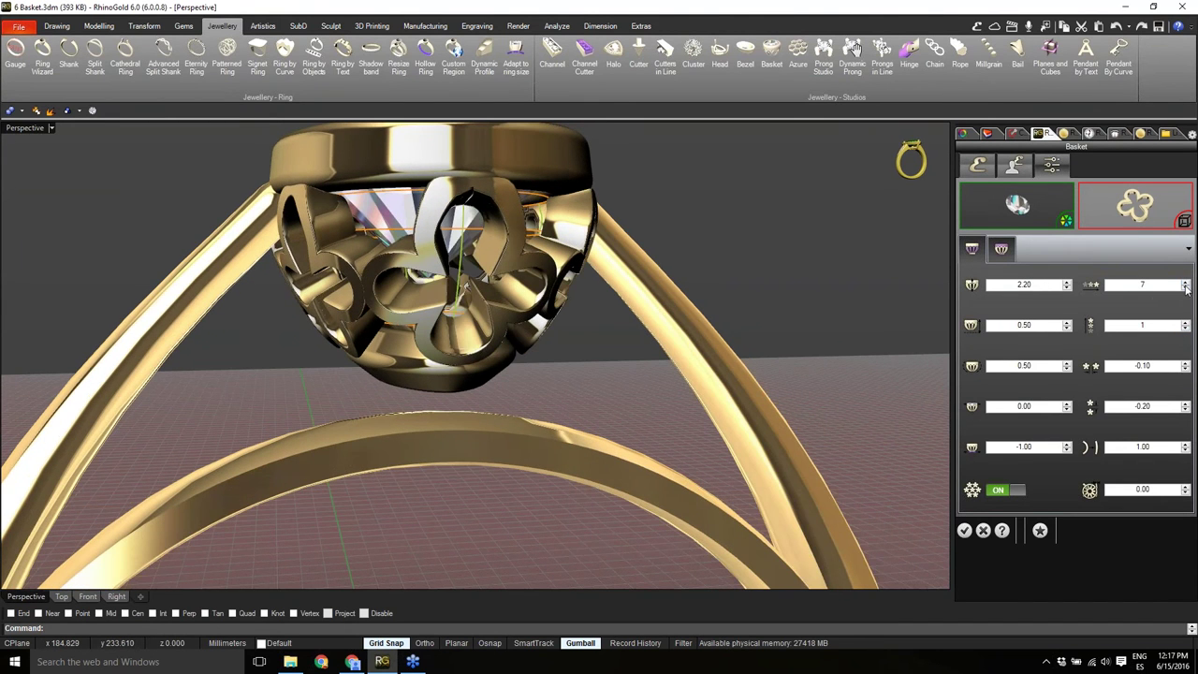
Try a different number of motifs around the basket, such as 6, and restore the count to 7.
left_click(1186, 288)
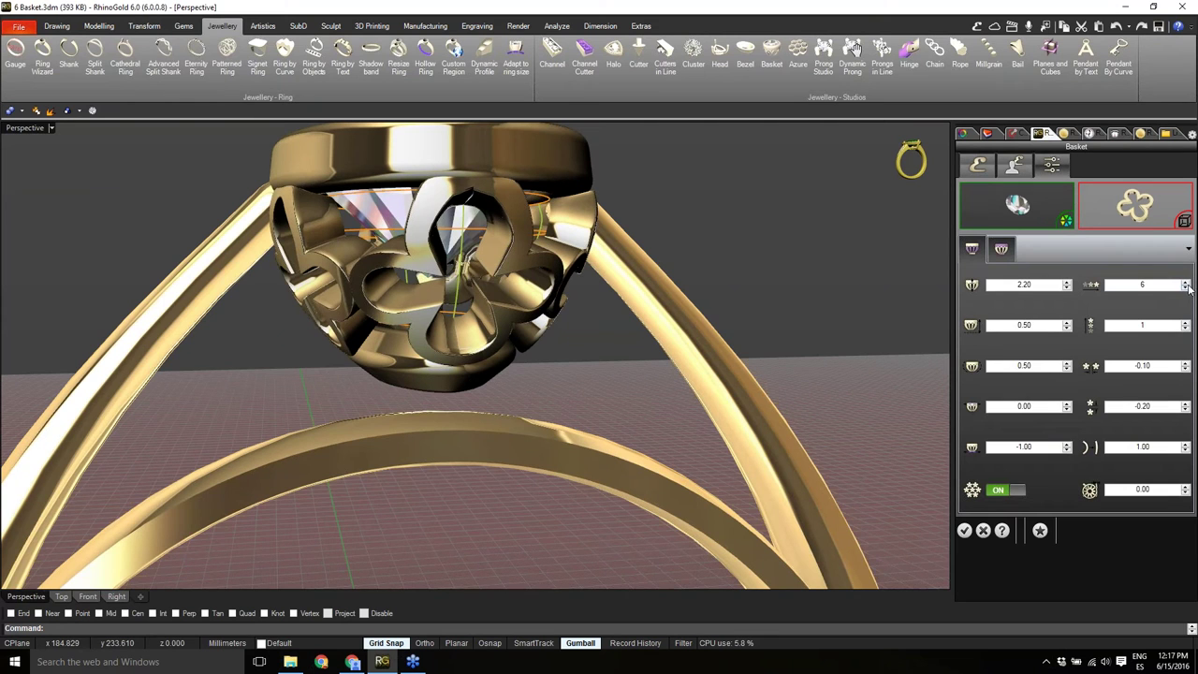
left_click(1186, 283)
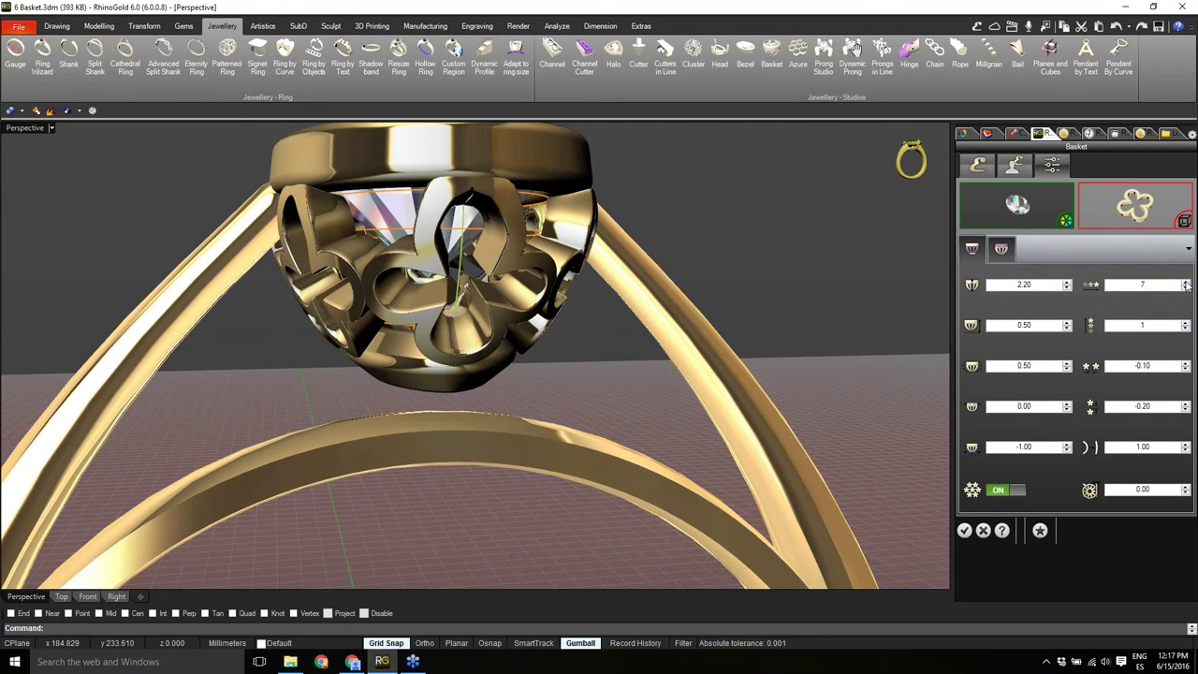
left_click(1186, 282)
left_click(1186, 291)
right_click_drag(466, 286, 567, 363)
scroll(567, 339, "down", 5)
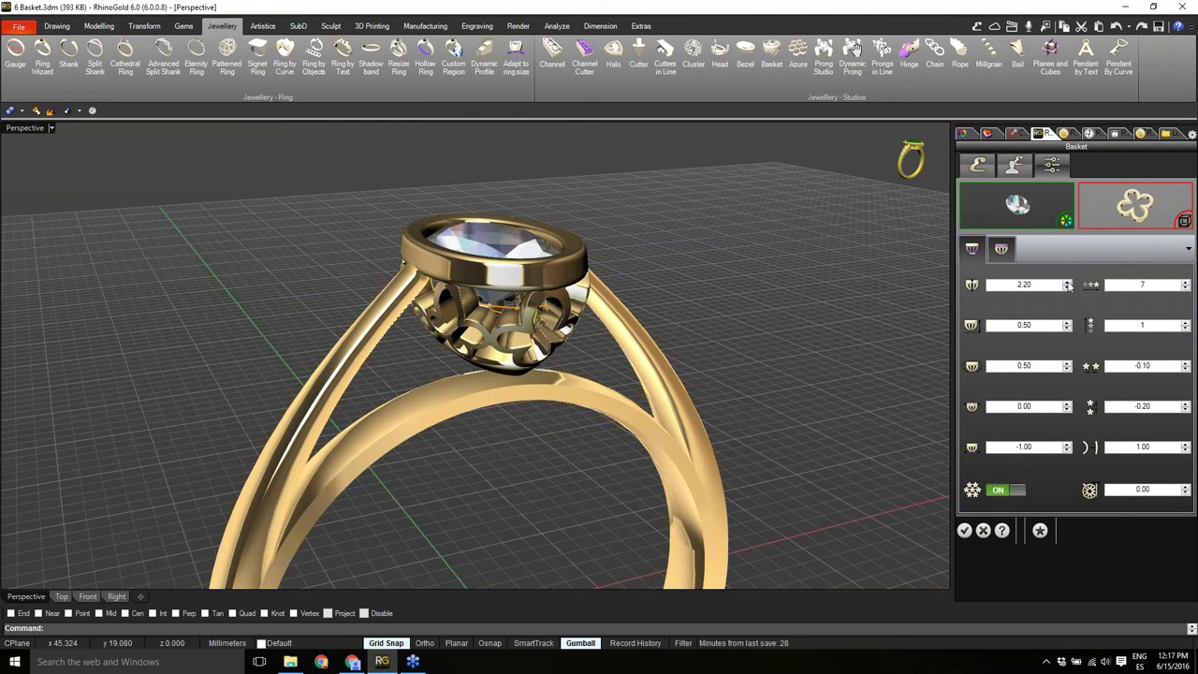
Set the basket's height to 3.00 and the dimension following it to 0.70.
left_click(1067, 282)
left_click(1068, 282)
left_click(1068, 282)
left_click(1067, 281)
left_click(1067, 282)
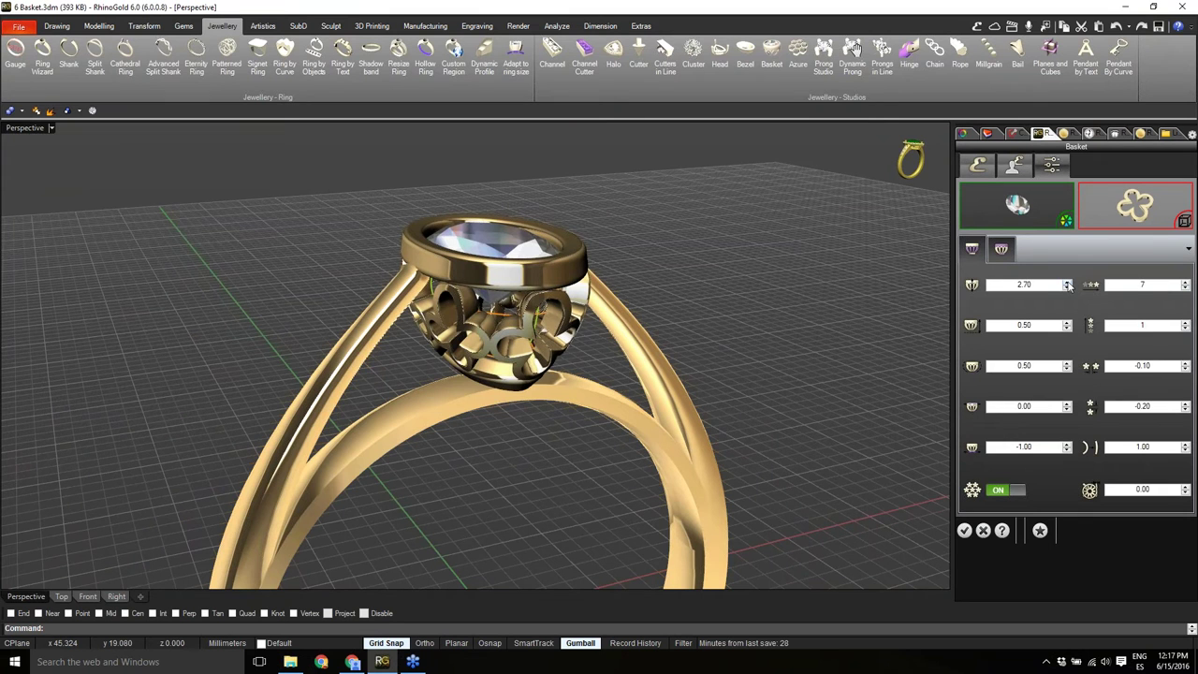
left_click(1068, 282)
left_click(1067, 282)
left_click(1067, 282)
left_click(1068, 322)
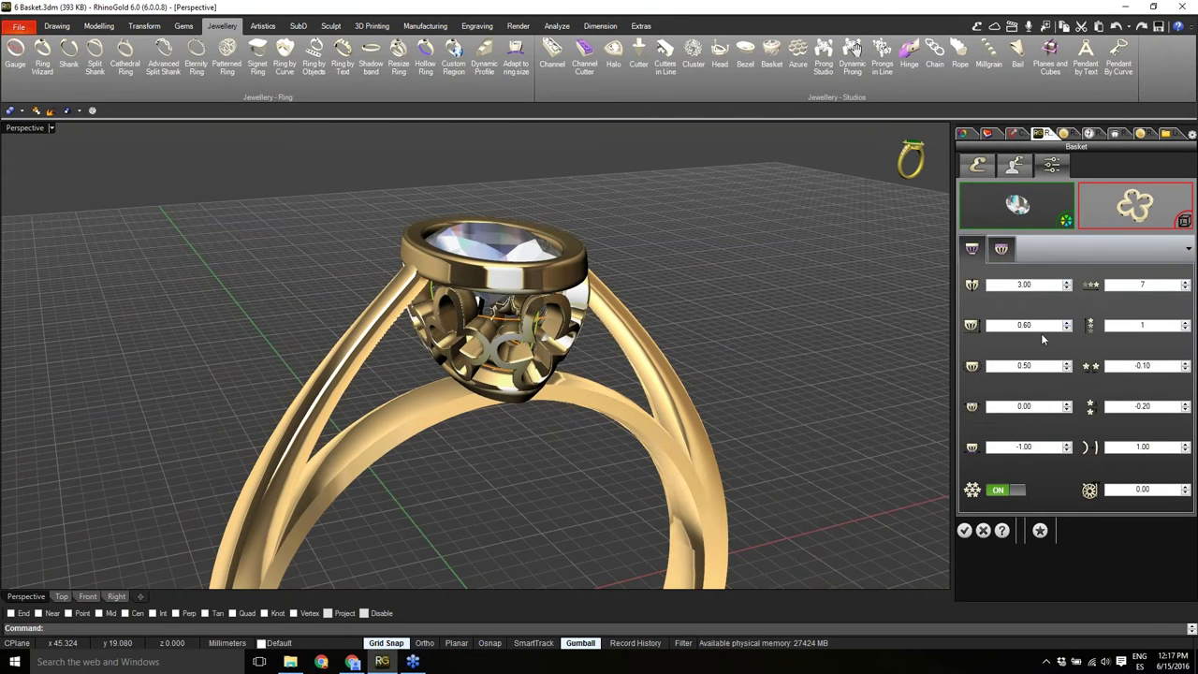
left_click(1067, 322)
Try a Top Offset of 0.20 on the basket and return it to 0.00.
right_click_drag(506, 306, 980, 447)
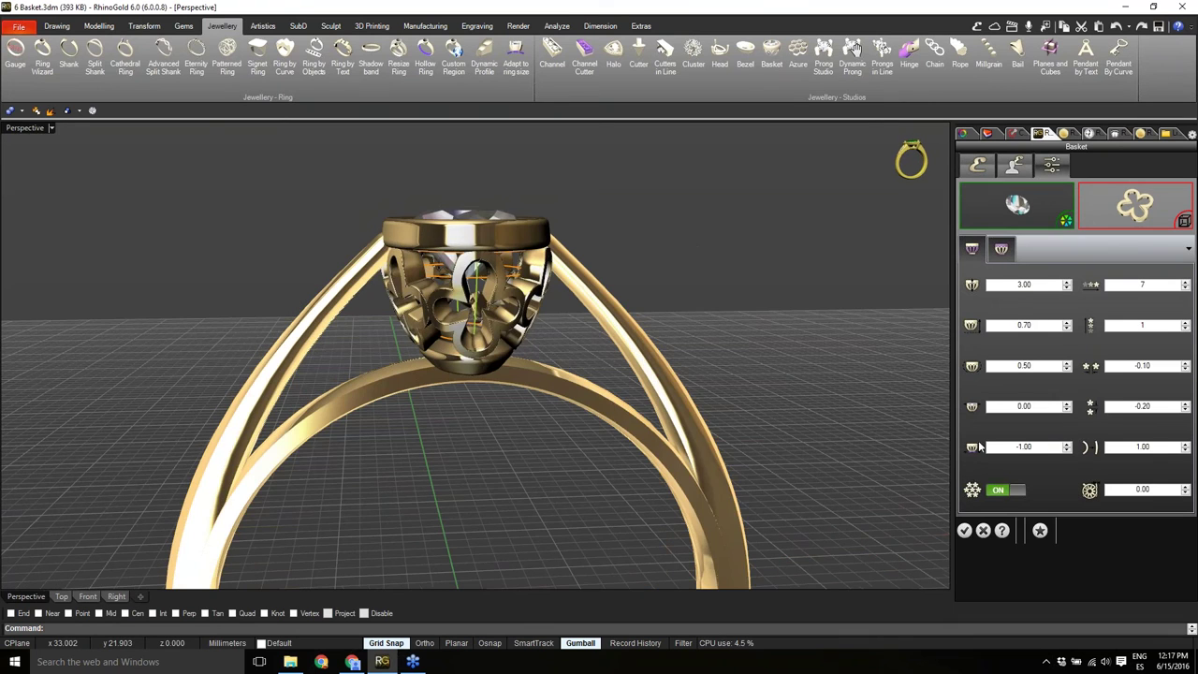
left_click(1068, 403)
left_click(1067, 404)
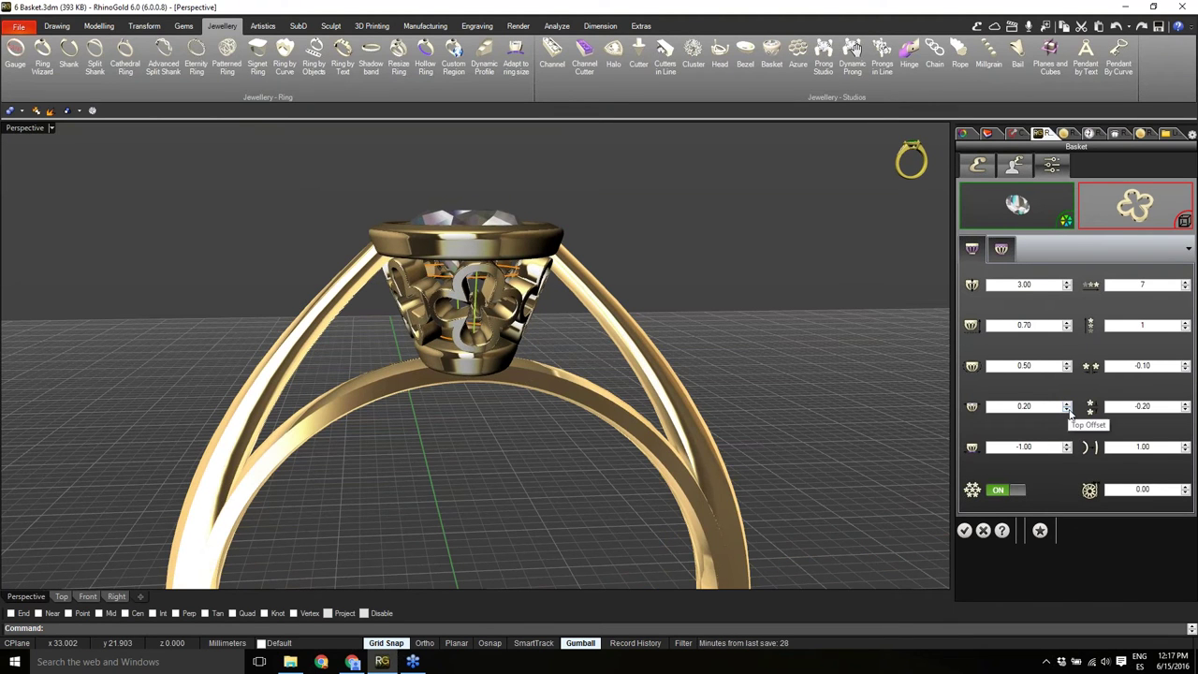
left_click(1067, 410)
left_click(1067, 410)
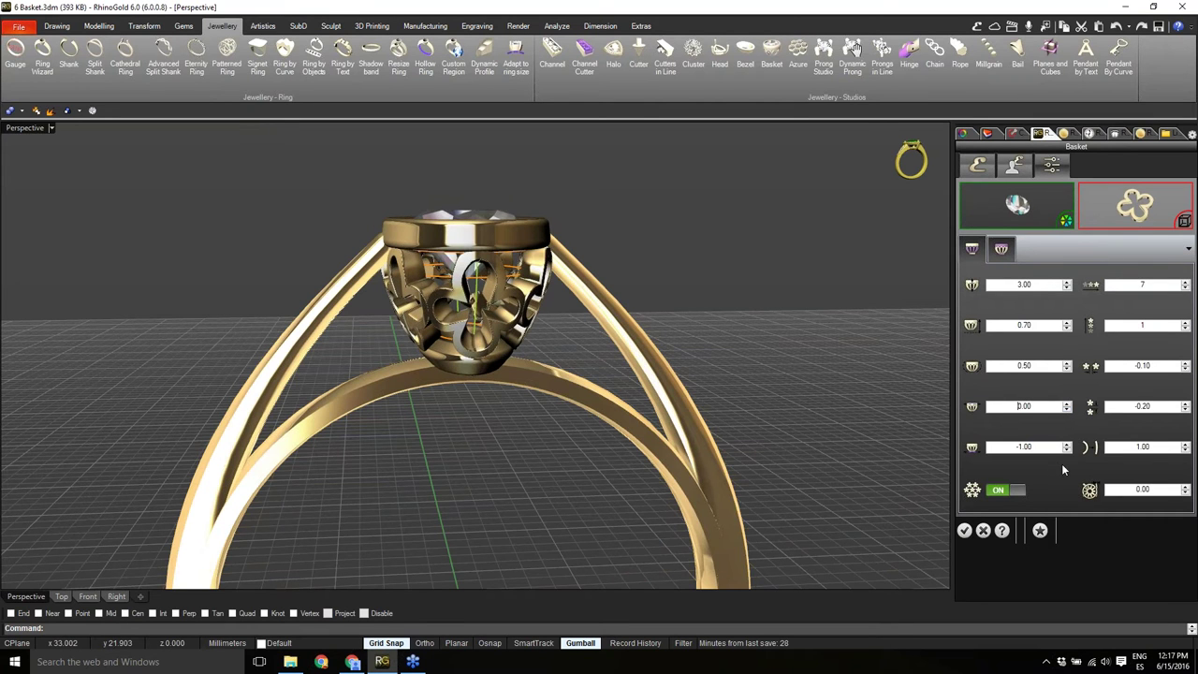
Set the basket's bottom offset to -0.80.
right_click_drag(568, 447, 615, 422)
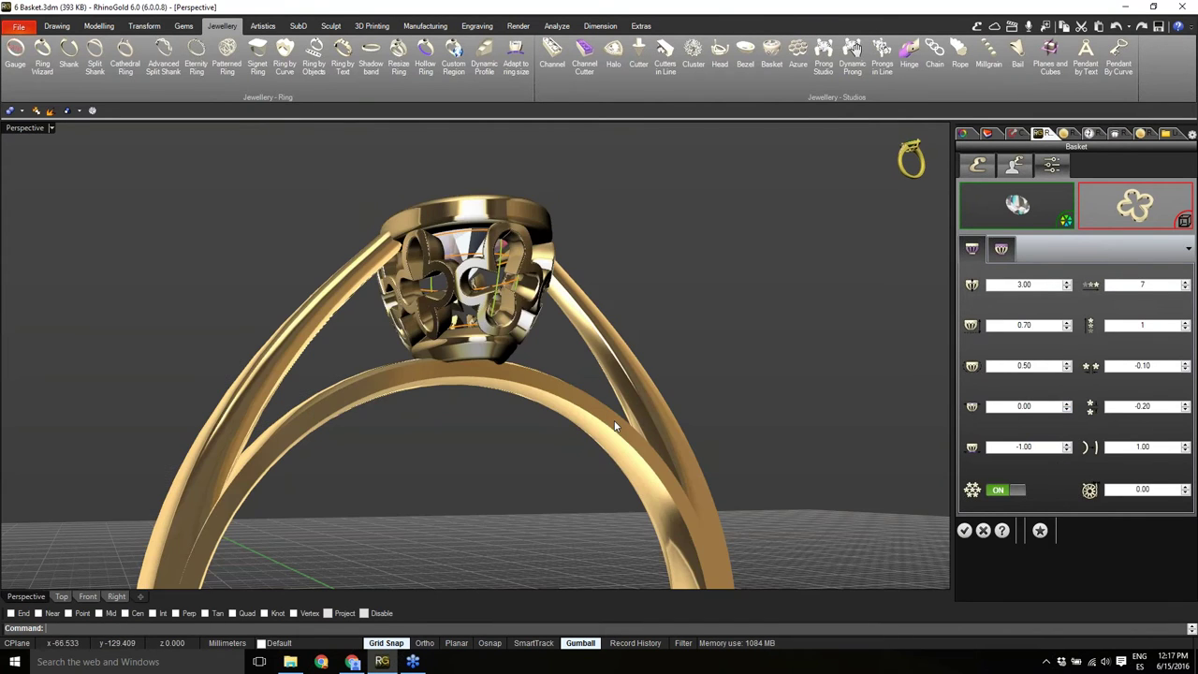
left_click(1067, 444)
left_click(1067, 444)
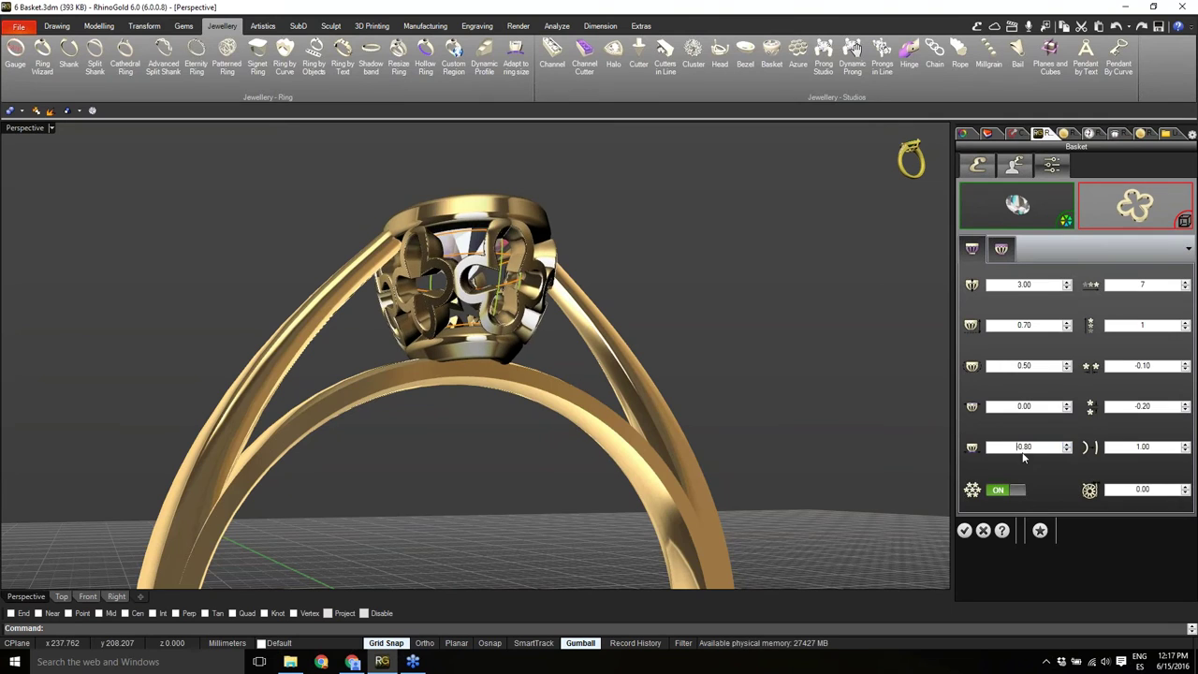
Examine the horizontal and vertical motif spacing settings and view the basket pattern from different angles.
right_click_drag(558, 422, 590, 442)
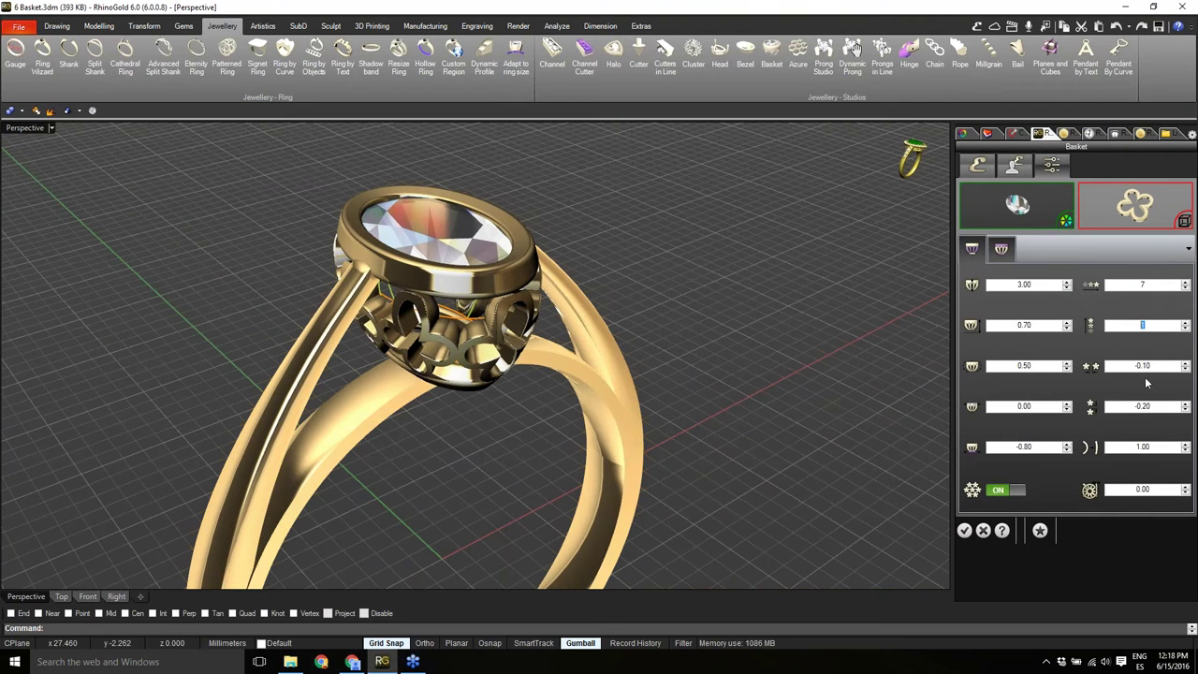
left_click(1152, 366)
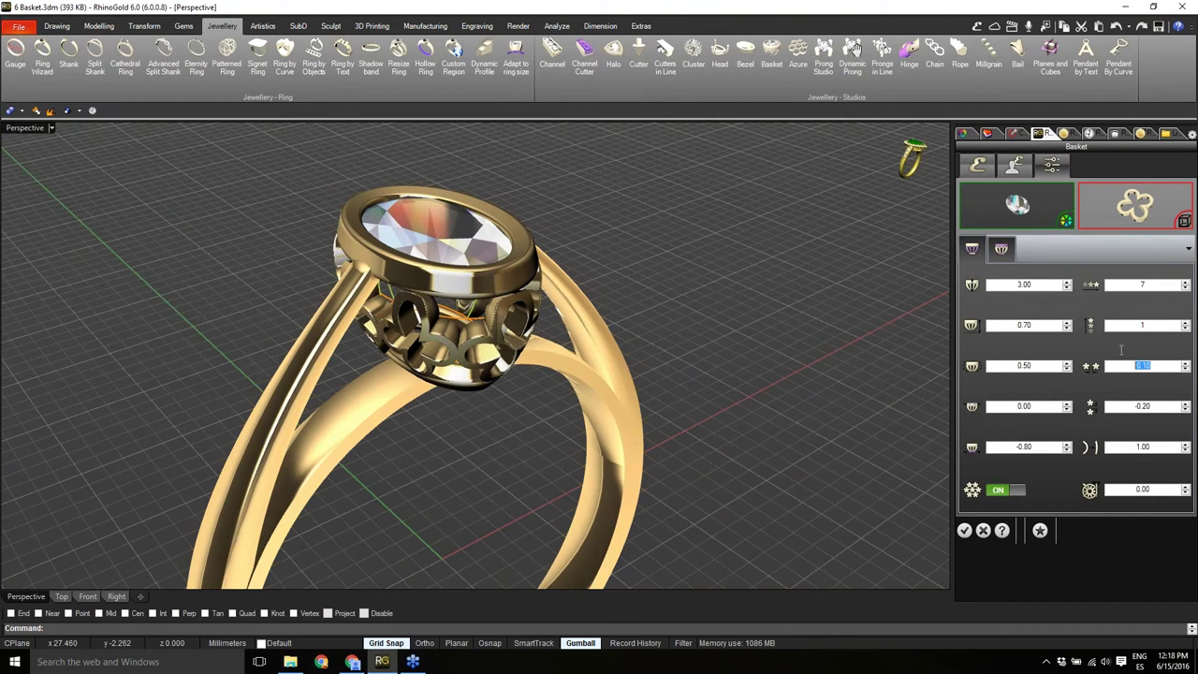
left_click(1153, 406)
left_click(466, 405)
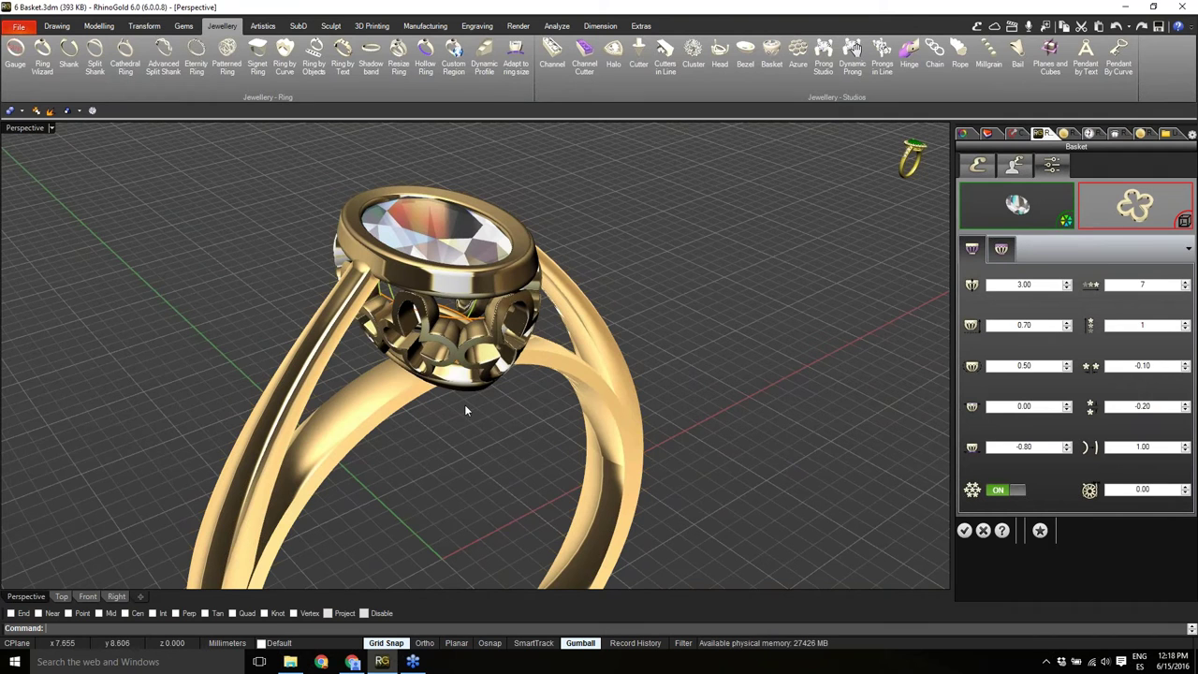
right_click_drag(465, 406, 475, 406)
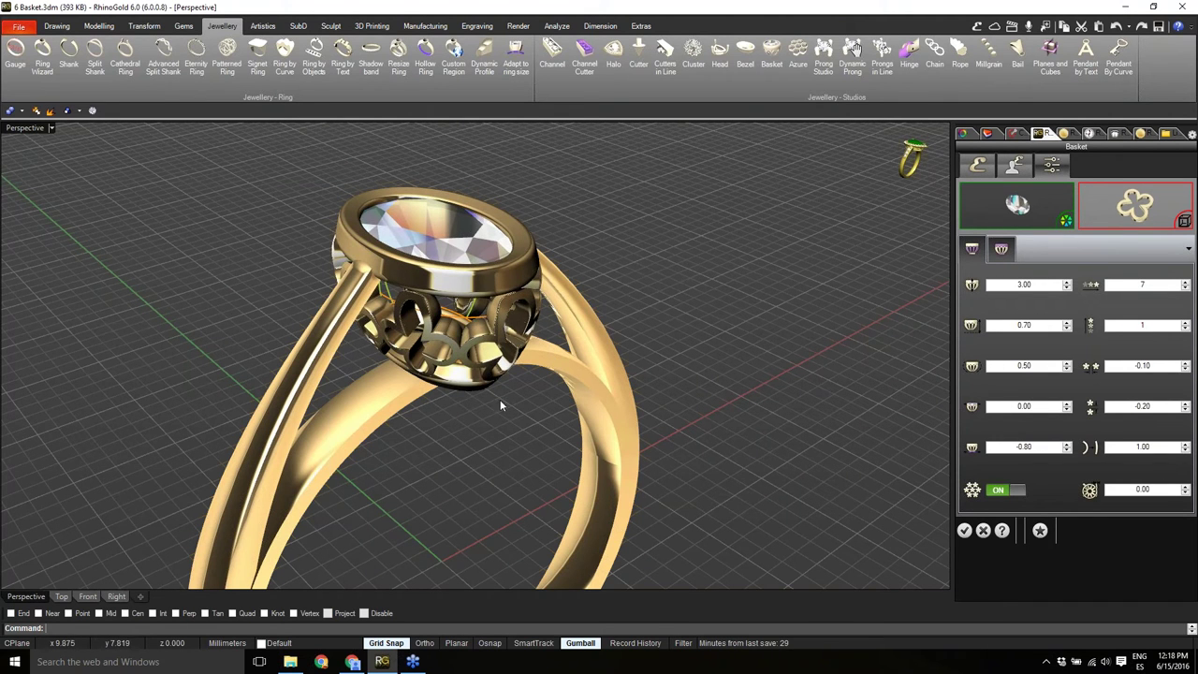
right_click_drag(501, 407, 833, 397)
Bring up the basket's rail profile settings and set the upper rail's Offset Normal to 0.20.
left_click(1002, 249)
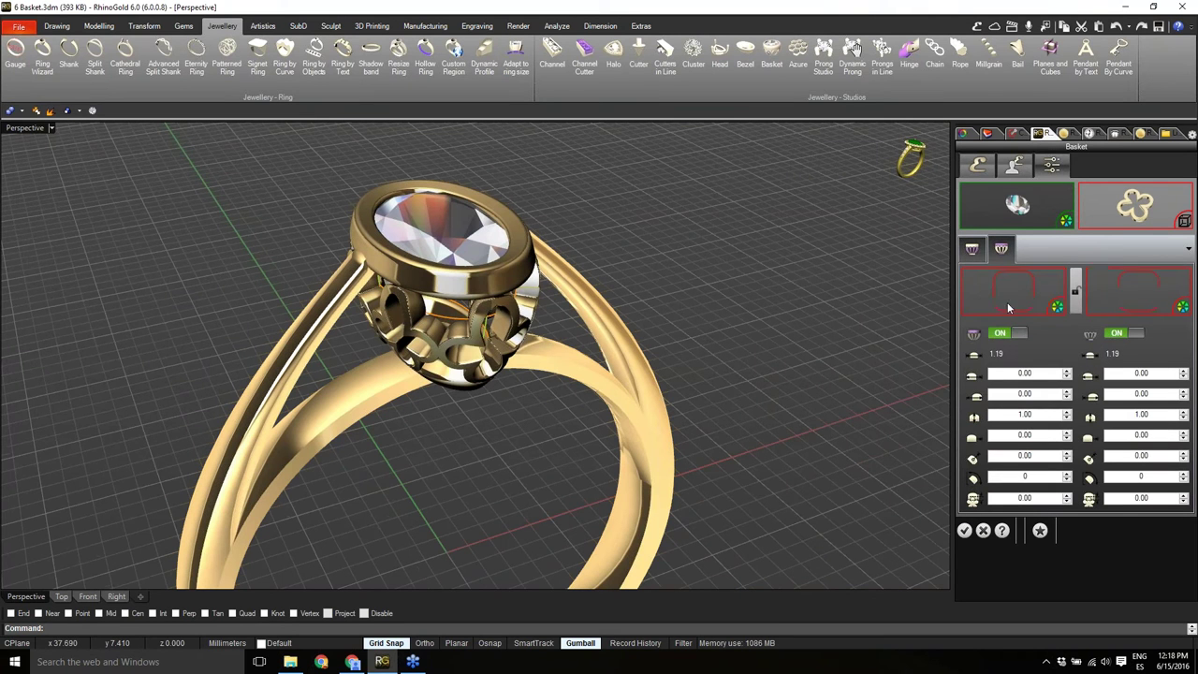
mouse_move(650, 391)
right_mouse_down()
mouse_move(630, 381)
mouse_move(680, 372)
mouse_move(666, 378)
right_mouse_up()
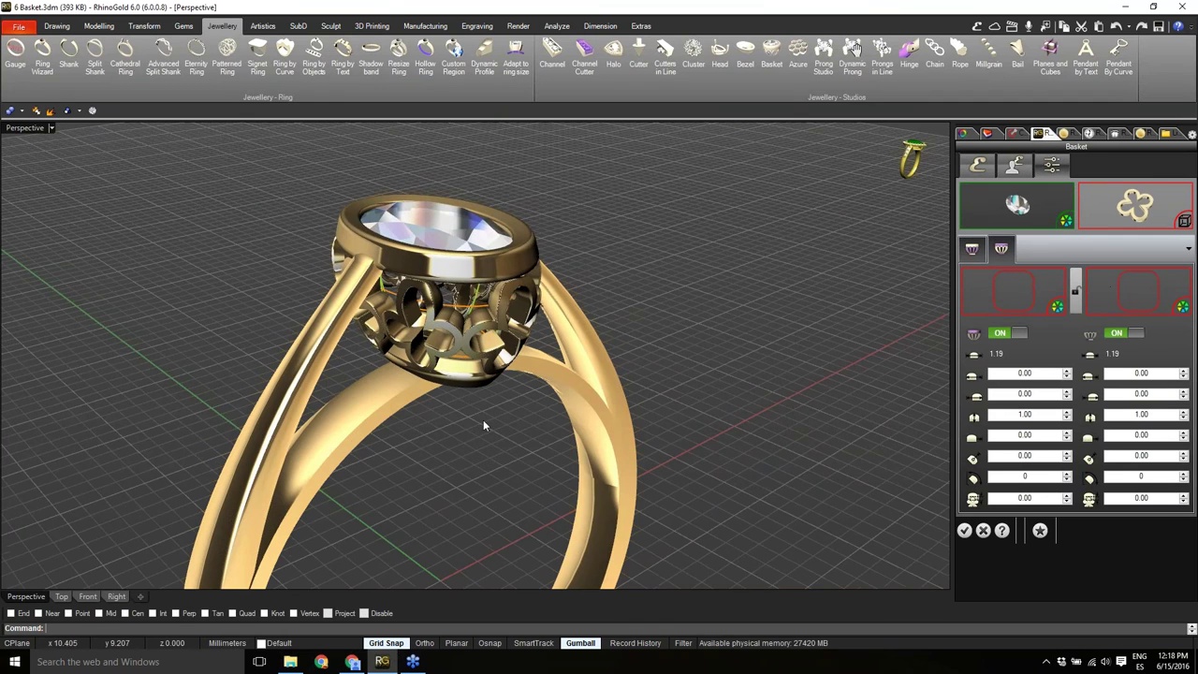
right_click_drag(484, 421, 487, 402)
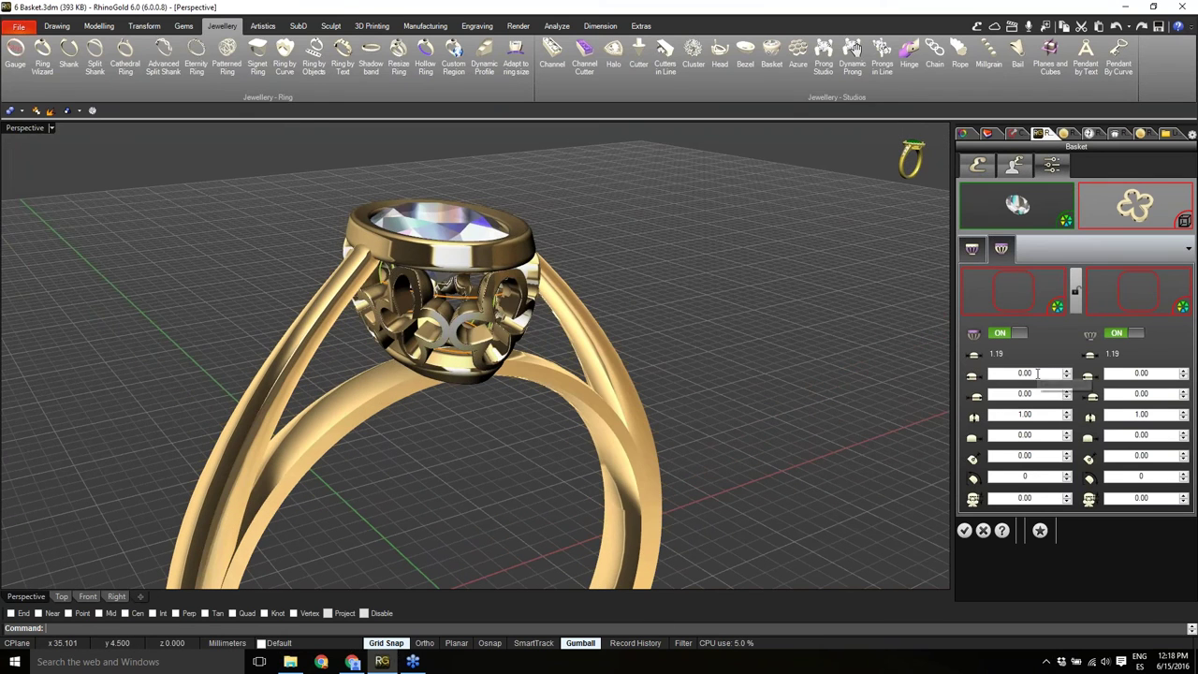
right_click_drag(646, 472, 653, 415)
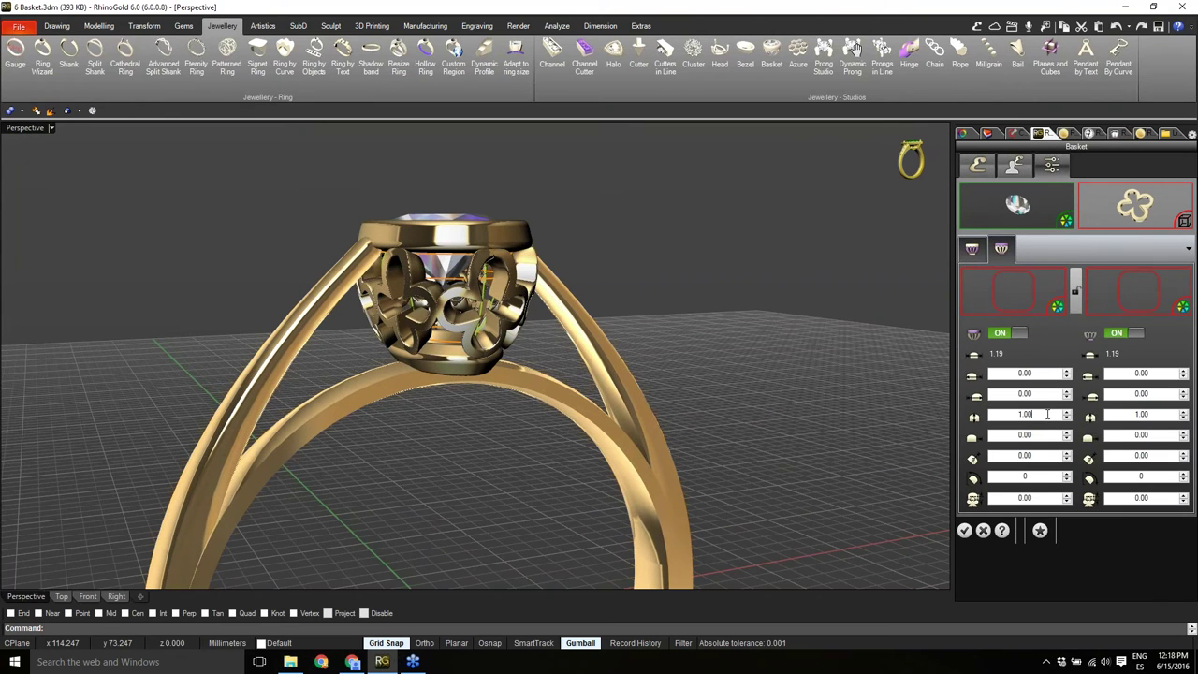
left_click(1045, 434)
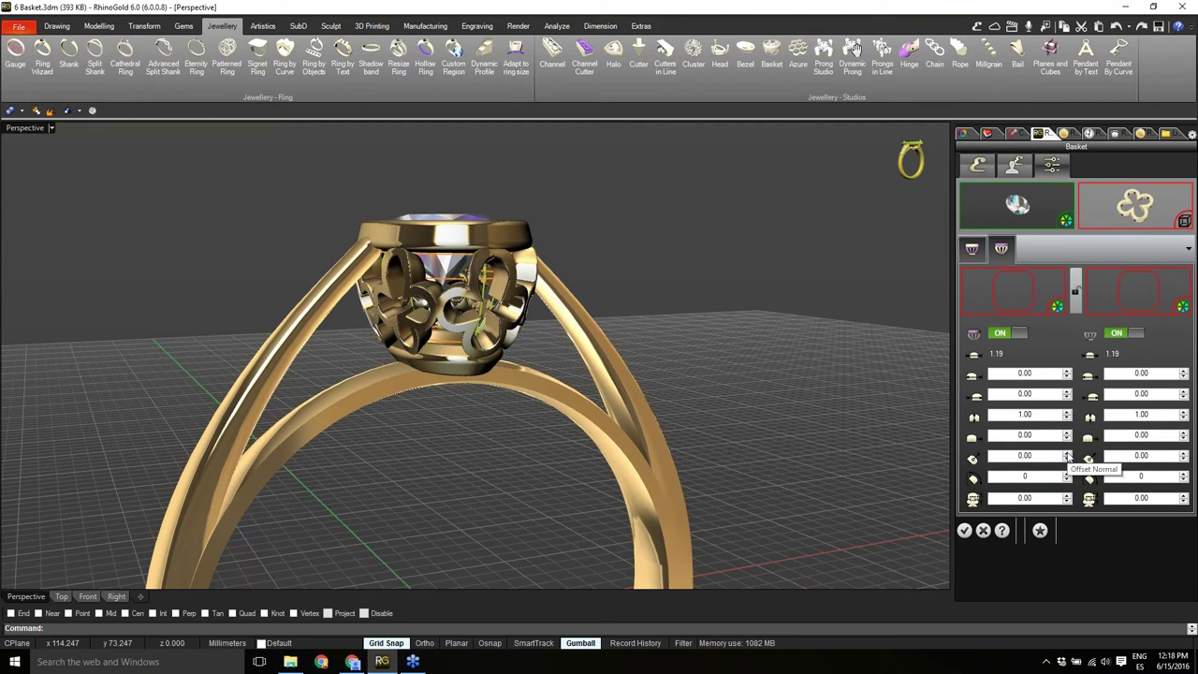
left_click(1066, 453)
left_click(1067, 454)
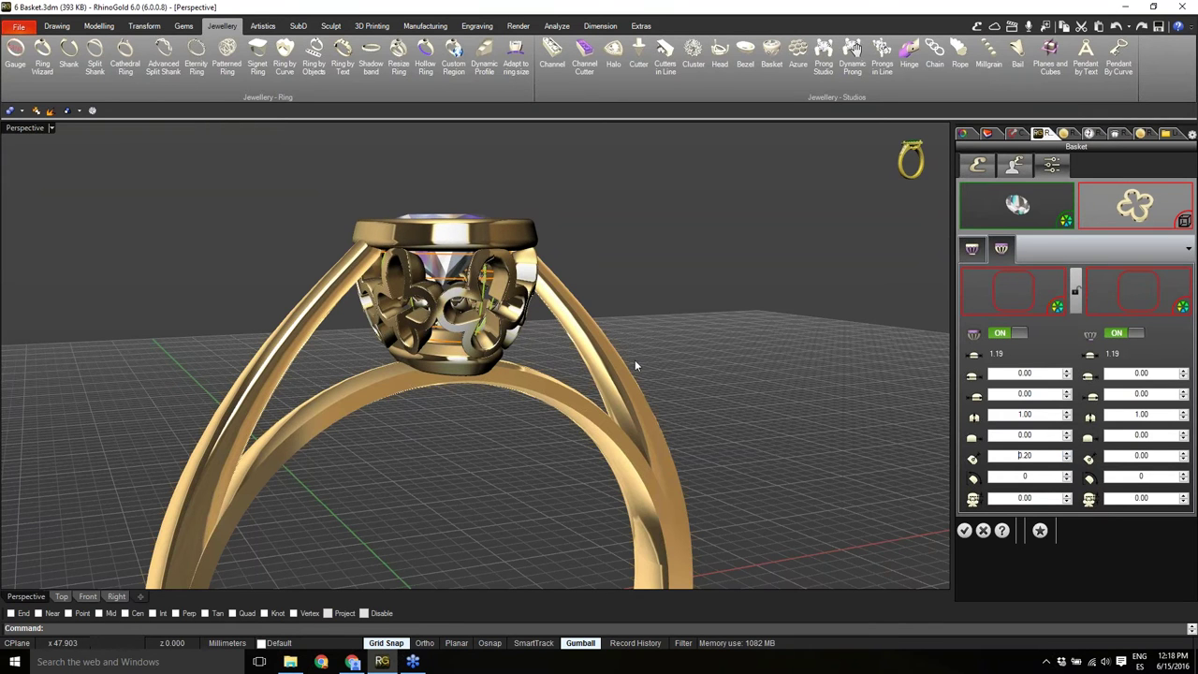
right_click_drag(635, 359, 625, 408)
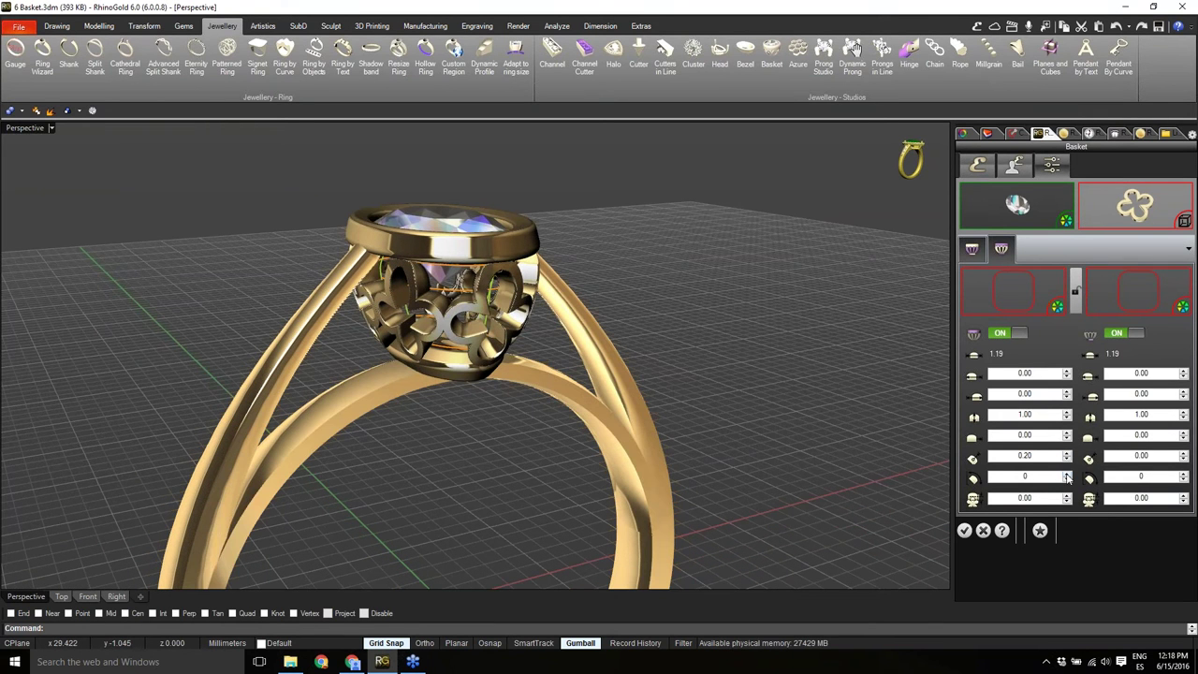
Set the rotation of the basket's upper rail profile to -3.
left_click(1067, 475)
left_click(1067, 475)
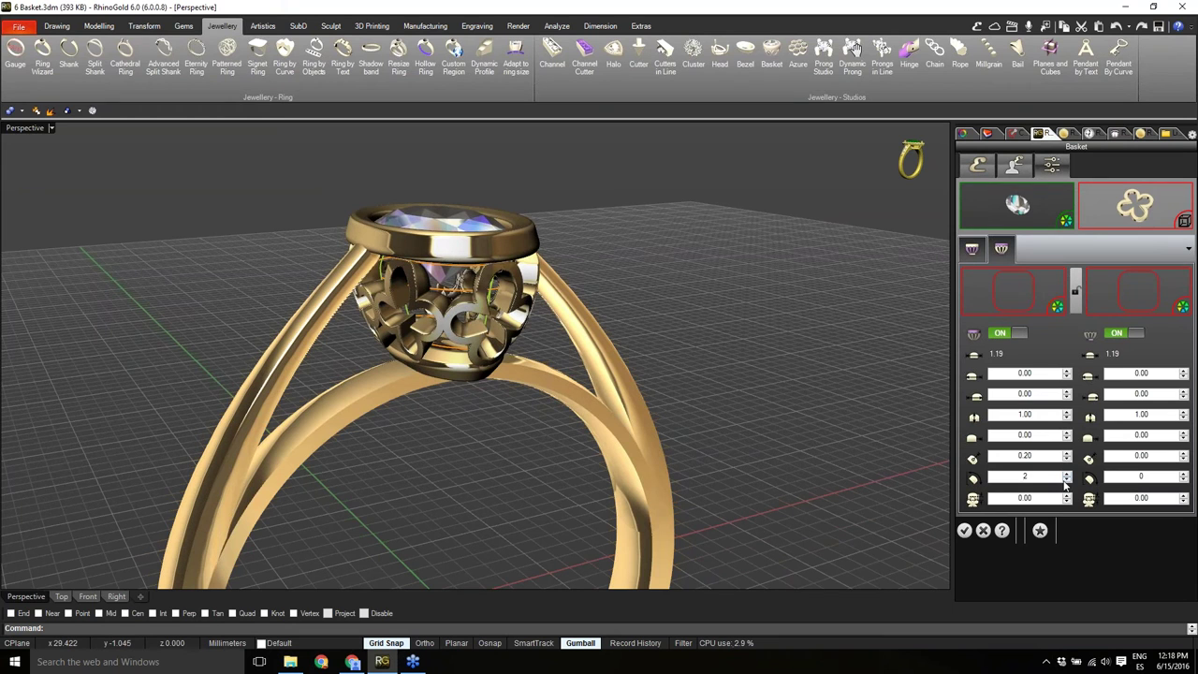
left_click(1068, 481)
left_click(1068, 481)
left_click(1067, 482)
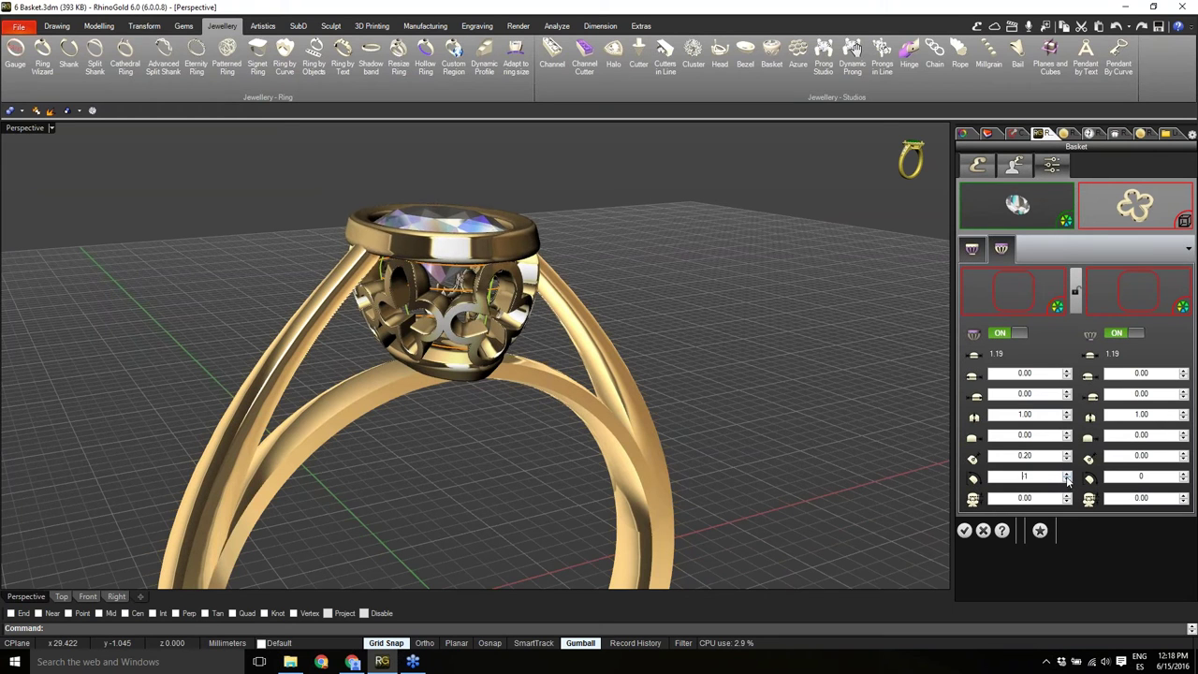
left_click(1067, 481)
left_click(1068, 481)
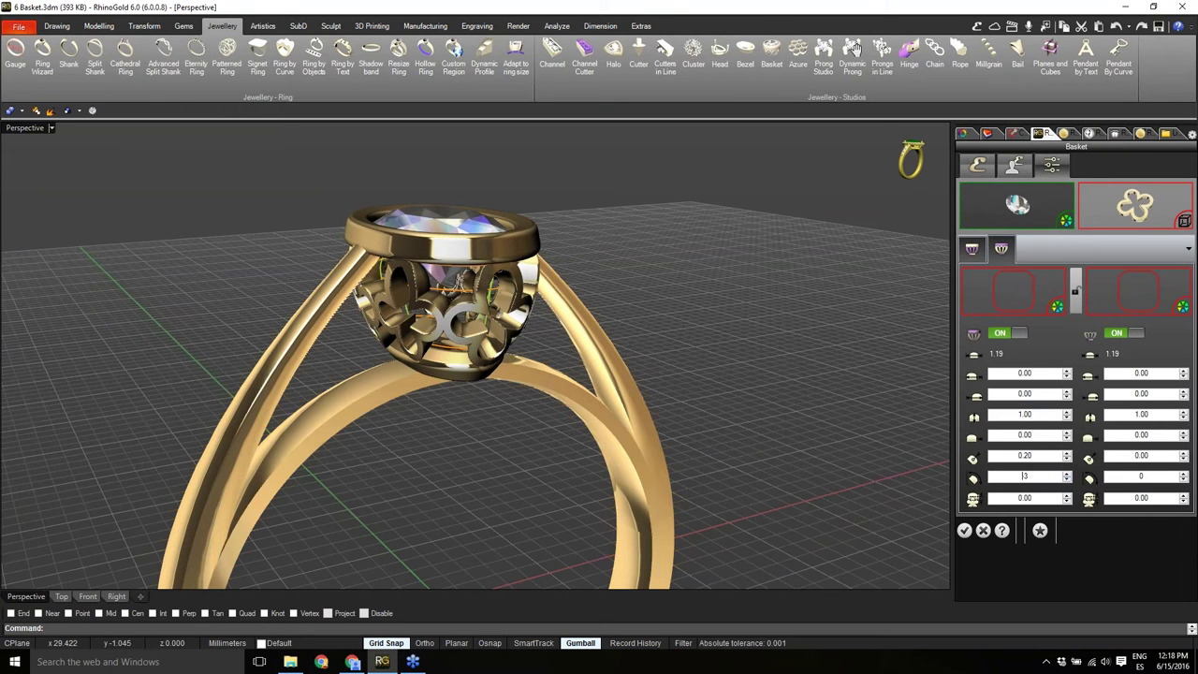
Apply the basket to the ring and review the finished setting from different angles.
right_click_drag(459, 281, 513, 319)
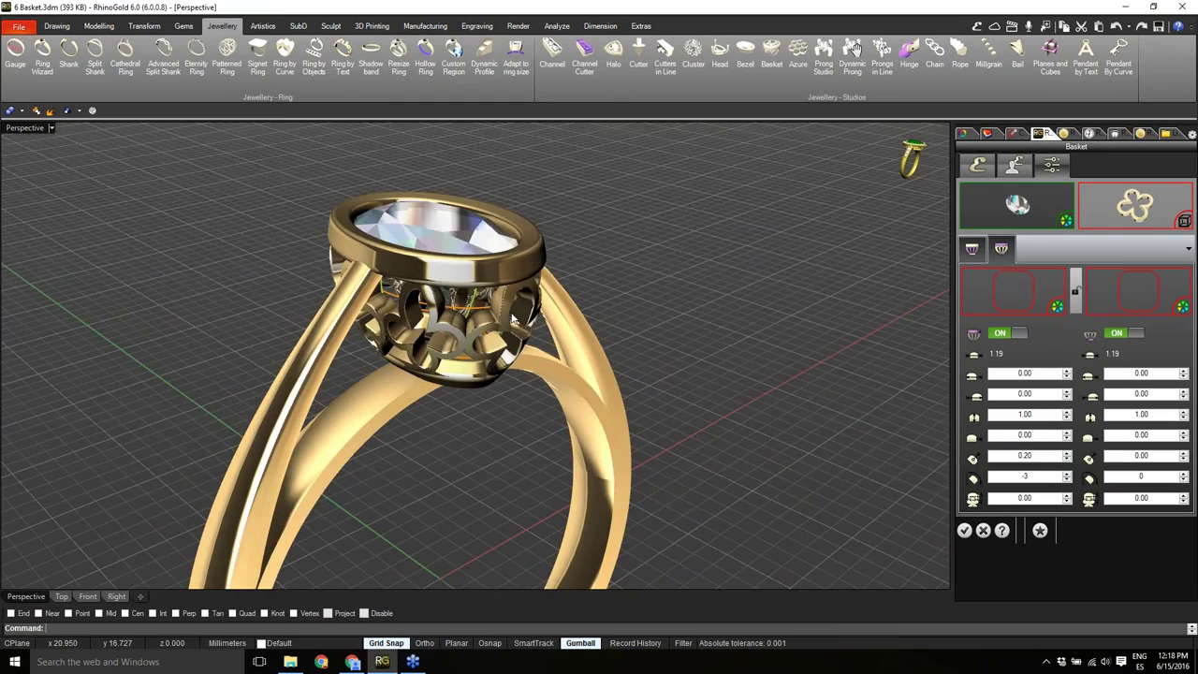
scroll(513, 318, "down", 3)
right_click_drag(699, 373, 684, 422)
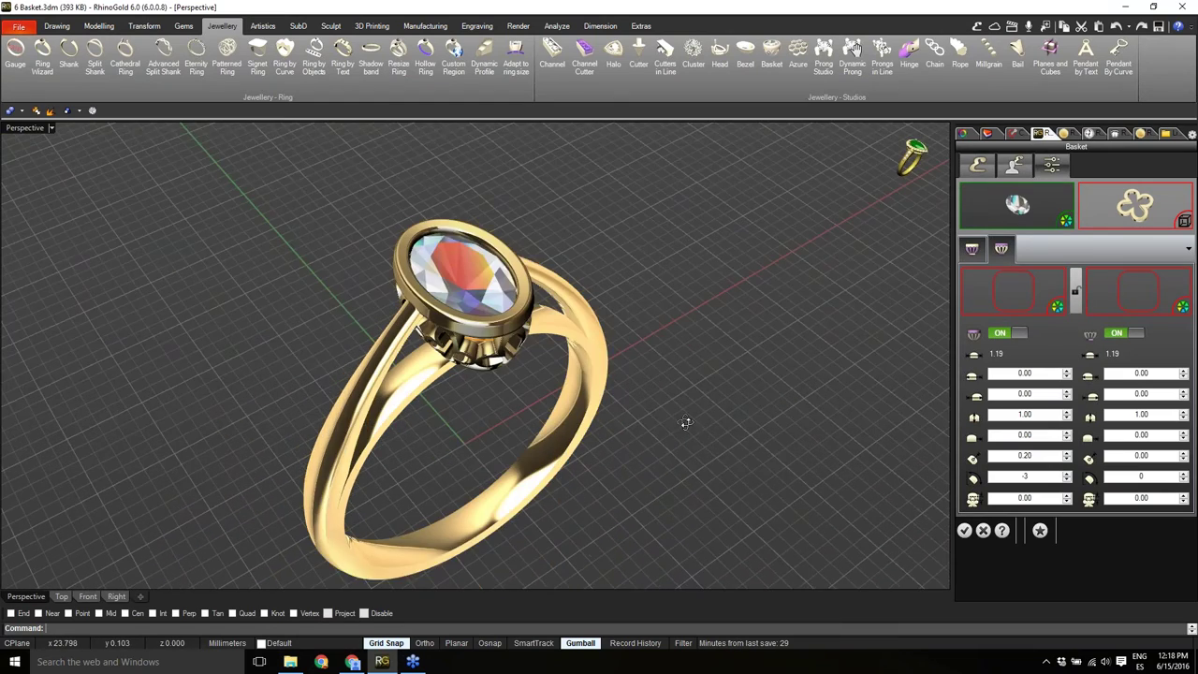
scroll(516, 466, "up", 2)
right_click_drag(516, 466, 493, 423)
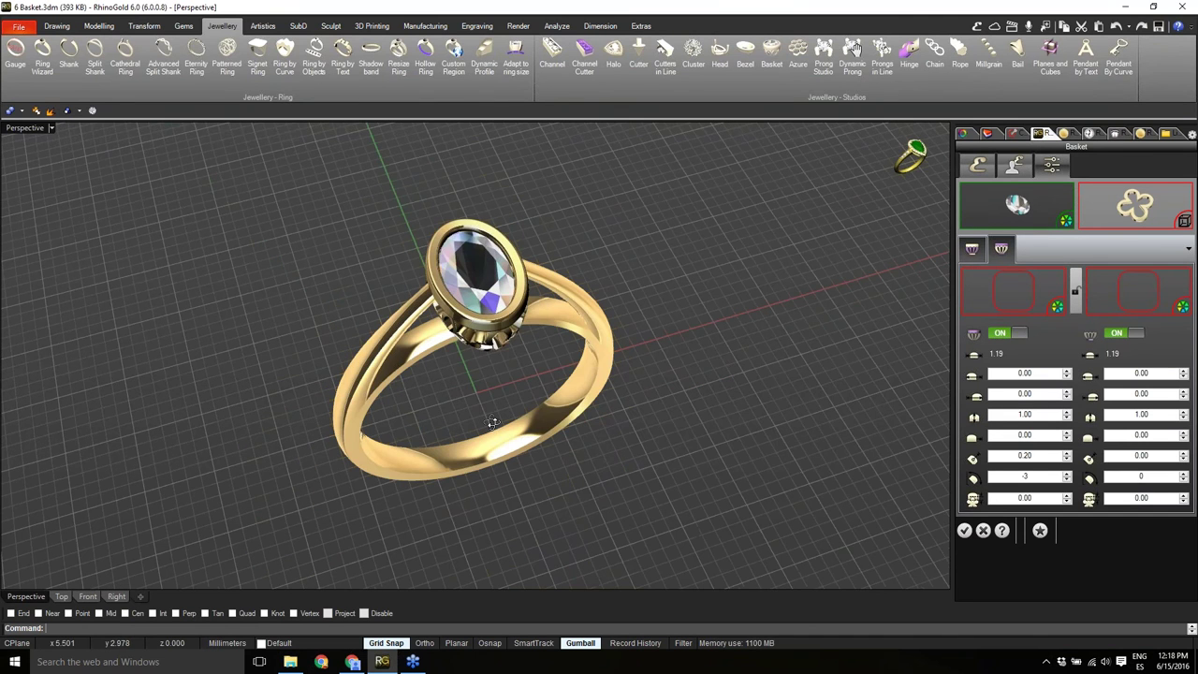
left_click(964, 531)
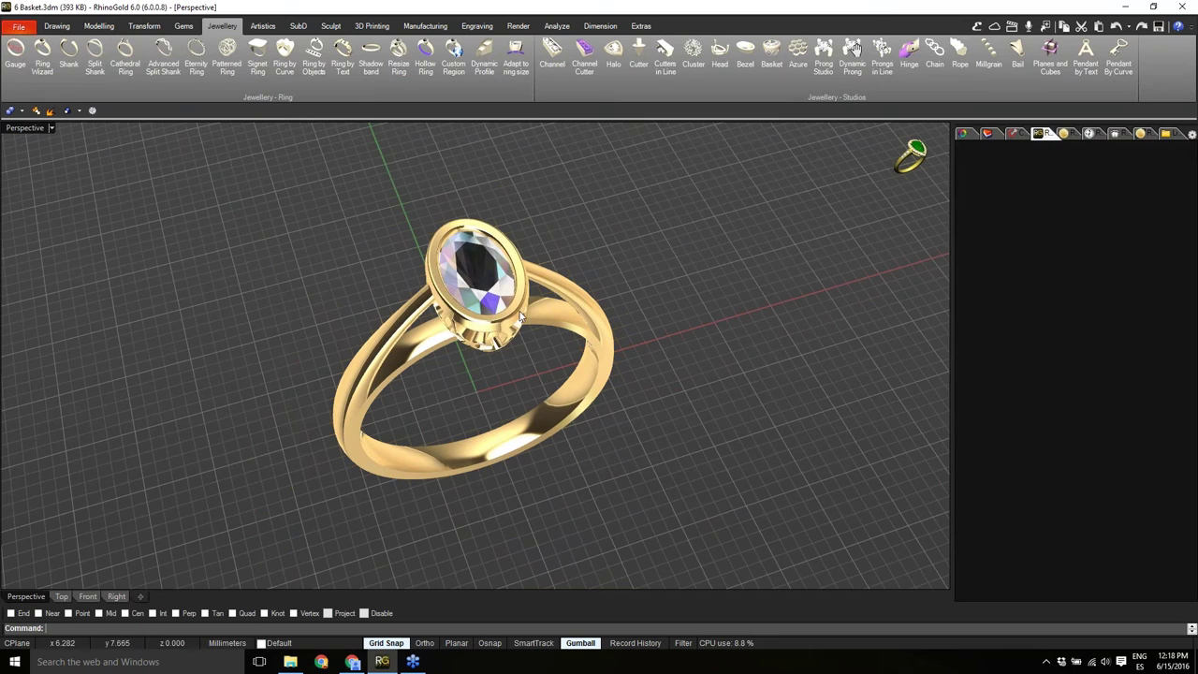
right_click_drag(515, 393, 414, 334)
right_click_drag(415, 333, 517, 372)
scroll(564, 308, "down", 3)
scroll(532, 372, "up", 2)
scroll(540, 375, "down", 2)
right_click_drag(674, 328, 690, 276)
Open 8 Adapt to ring size.3dm from the V6 library folder, discarding the changes to 6 Basket.3dm.
left_click(1169, 134)
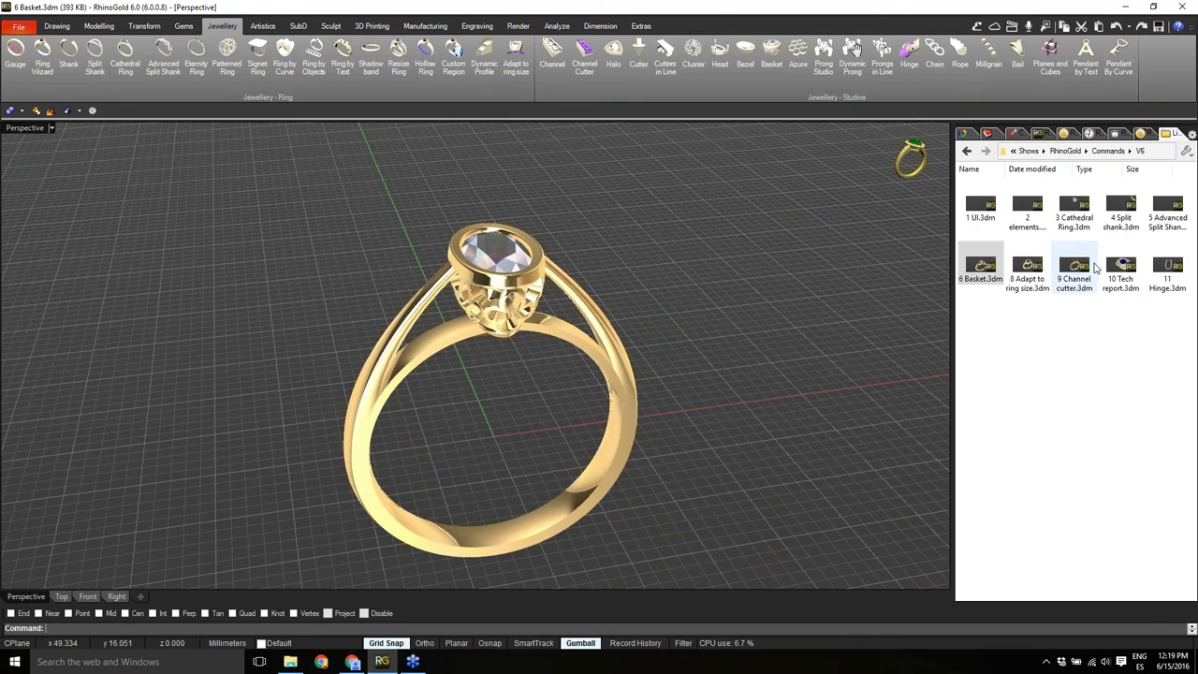
right_click_drag(503, 457, 467, 431)
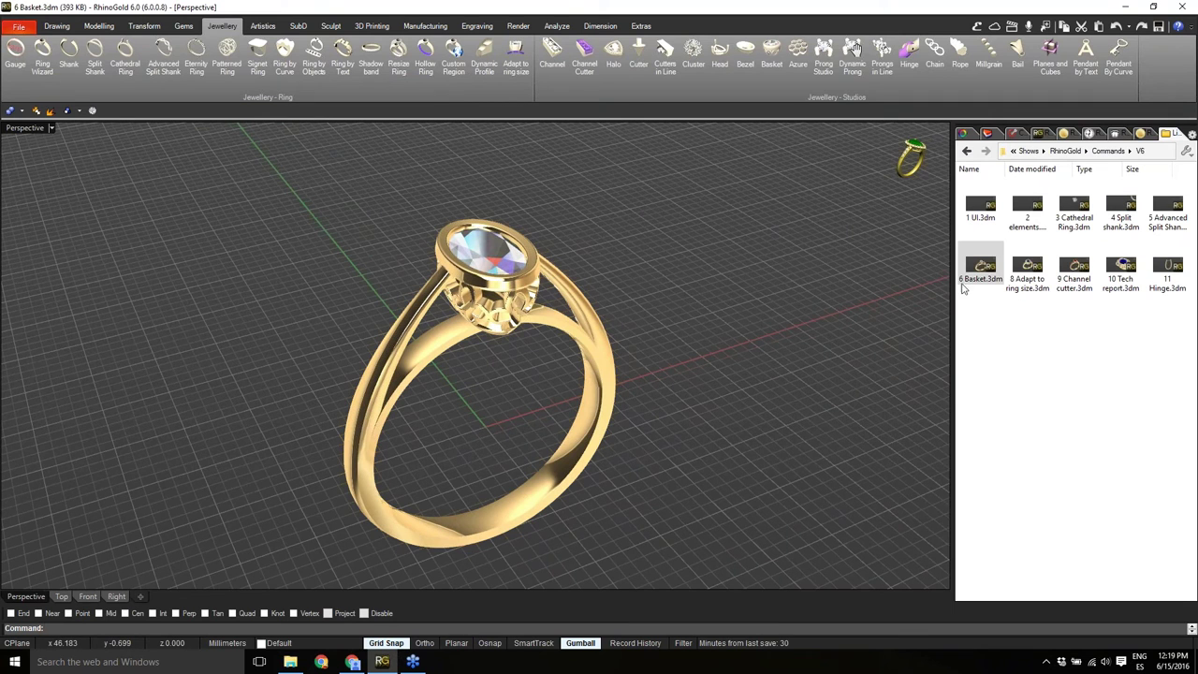
left_click_drag(1037, 267, 791, 401)
left_click_drag(550, 393, 537, 391)
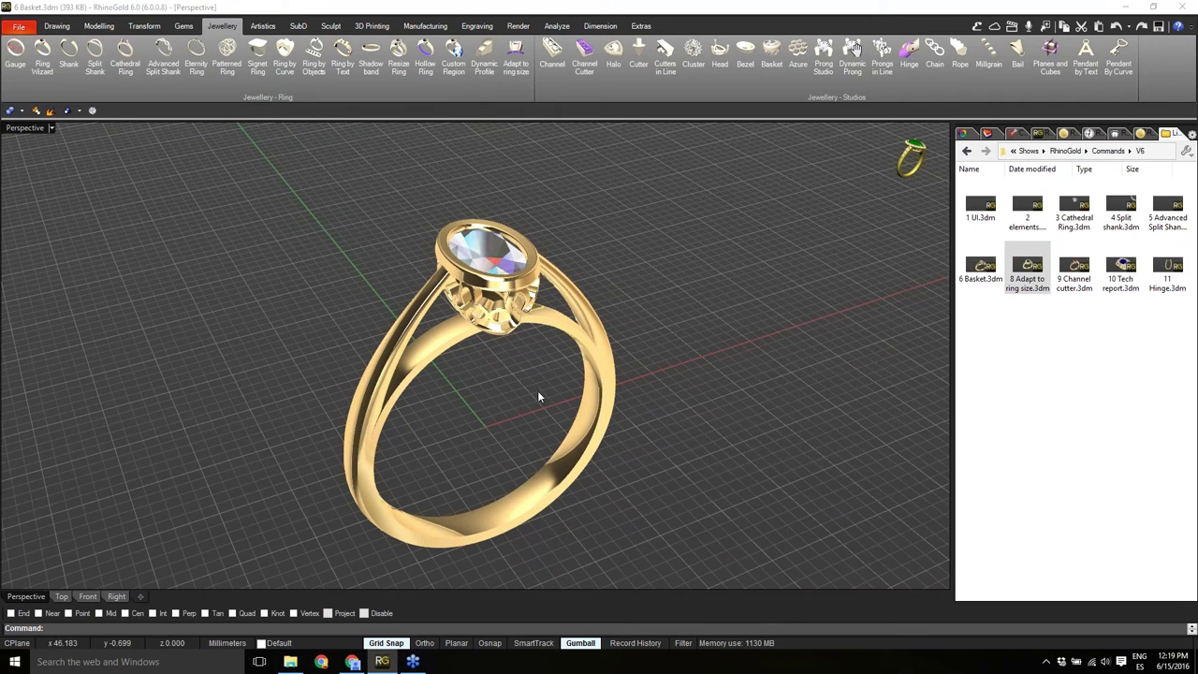
left_click(388, 282)
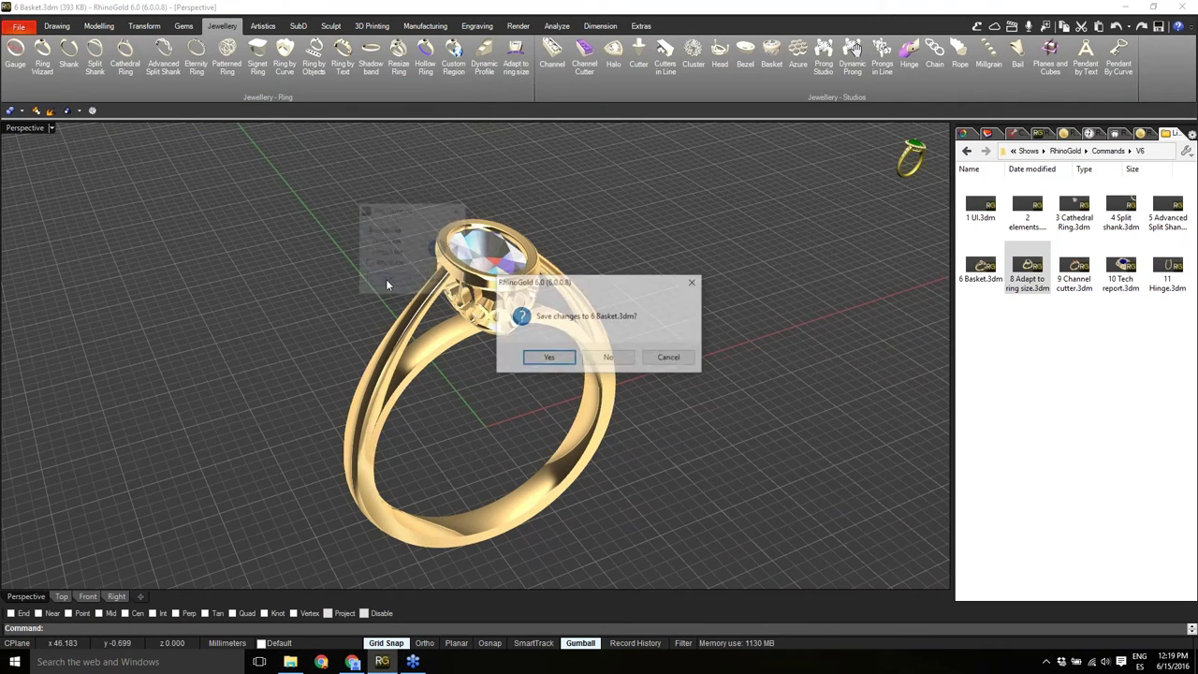
left_click(604, 356)
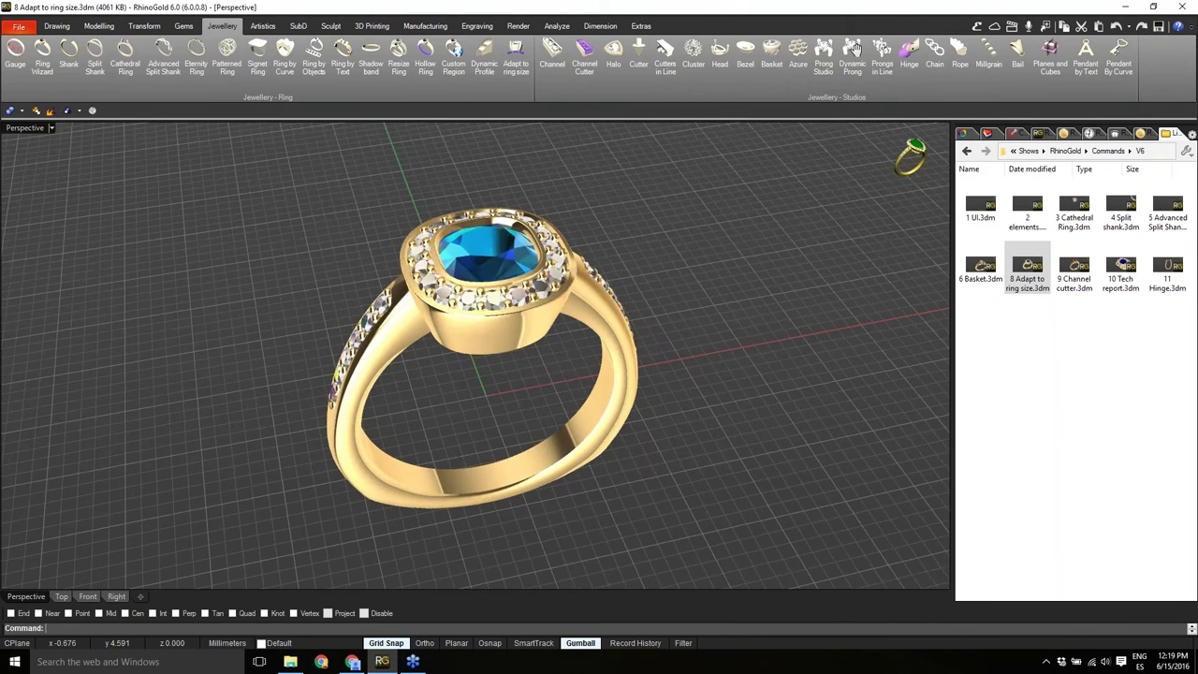
Examine where the underside of the halo meets the ring's finger opening.
right_click_drag(465, 345, 450, 299)
left_click(441, 295)
right_click_drag(439, 340, 450, 341)
scroll(422, 336, "up", 6)
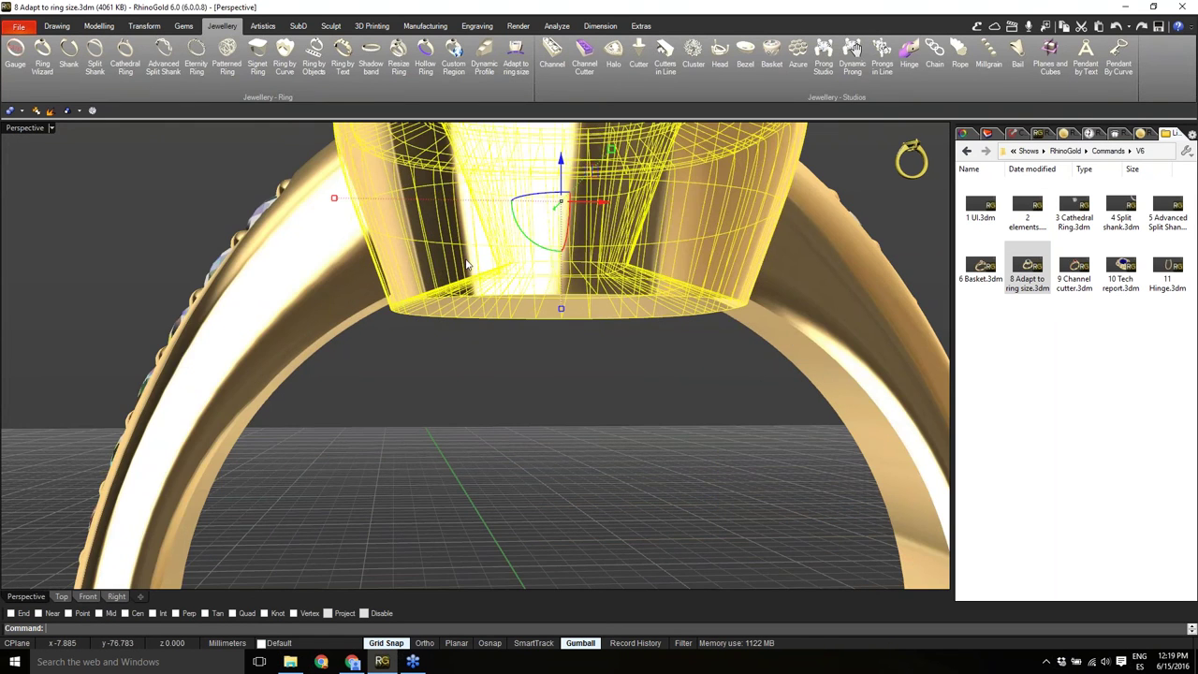
scroll(468, 263, "down", 4)
scroll(468, 263, "down", 3)
left_click(476, 355)
right_click_drag(476, 355, 547, 383)
right_click_drag(571, 271, 518, 309)
Start the Adapt to ring size command and choose the halo as the object to adapt.
left_click(515, 75)
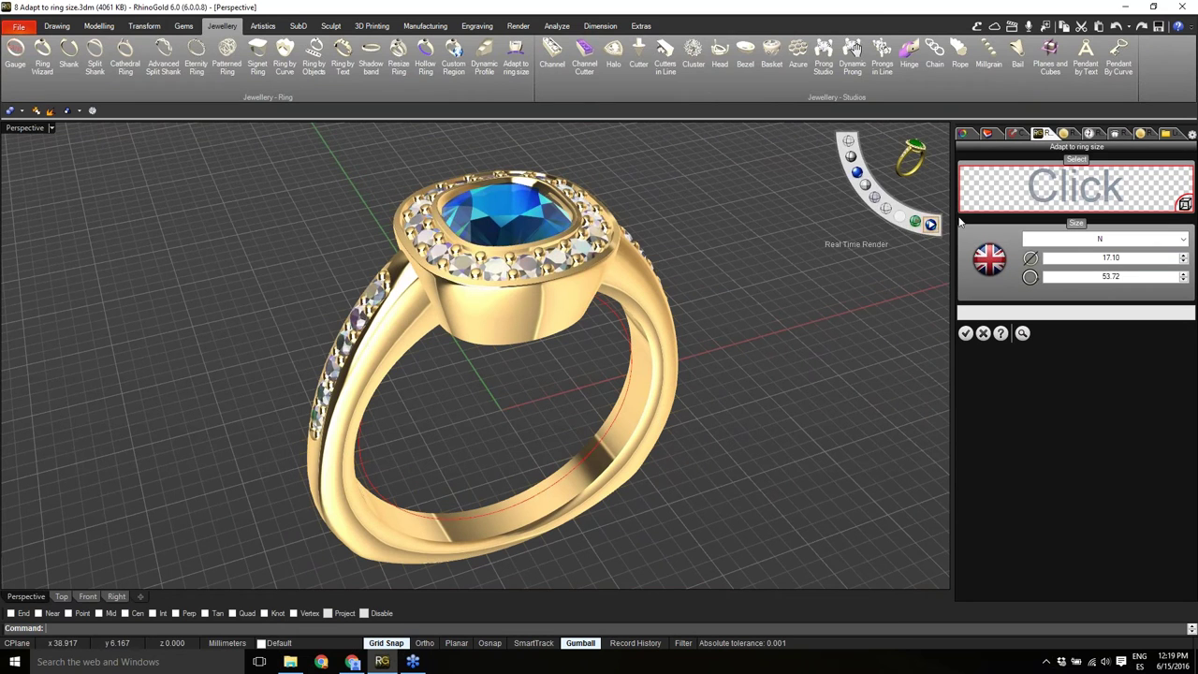
left_click(508, 318)
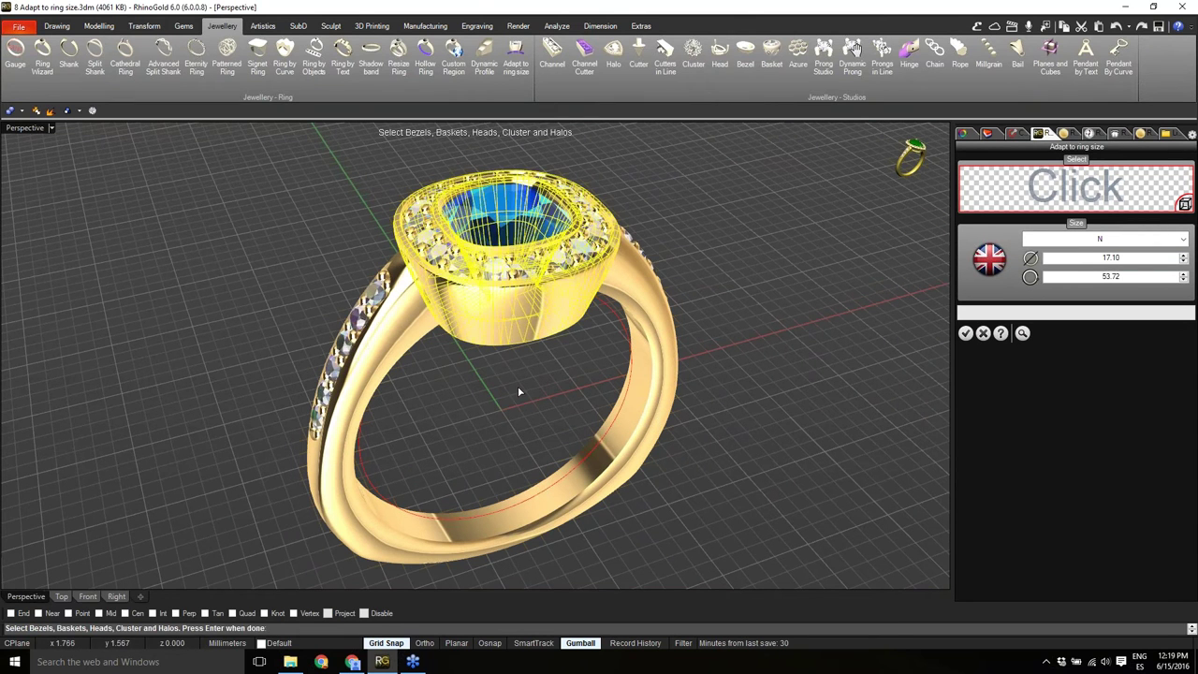
right_click(521, 391)
Set the UK ring size to Q, preview the trim on the halo's underside and apply it.
right_click_drag(553, 422, 548, 320)
scroll(548, 320, "up", 2)
left_click(1114, 239)
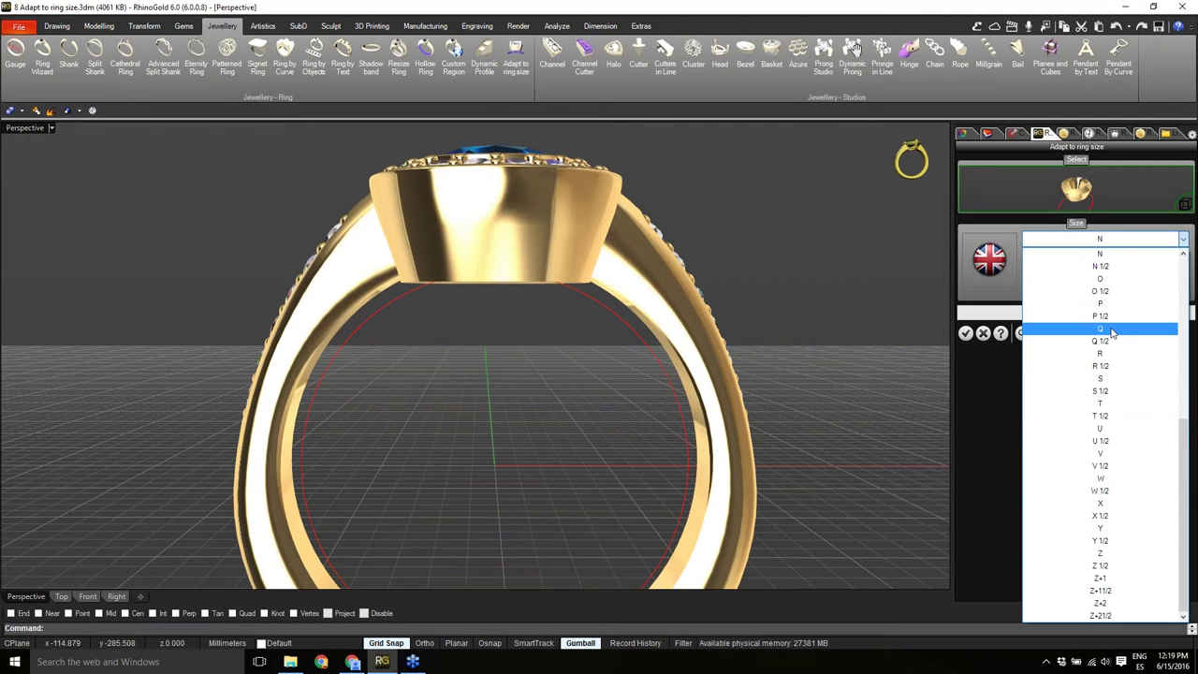
left_click(1113, 333)
right_click_drag(530, 408, 490, 337)
scroll(445, 340, "up", 2)
left_click(1022, 334)
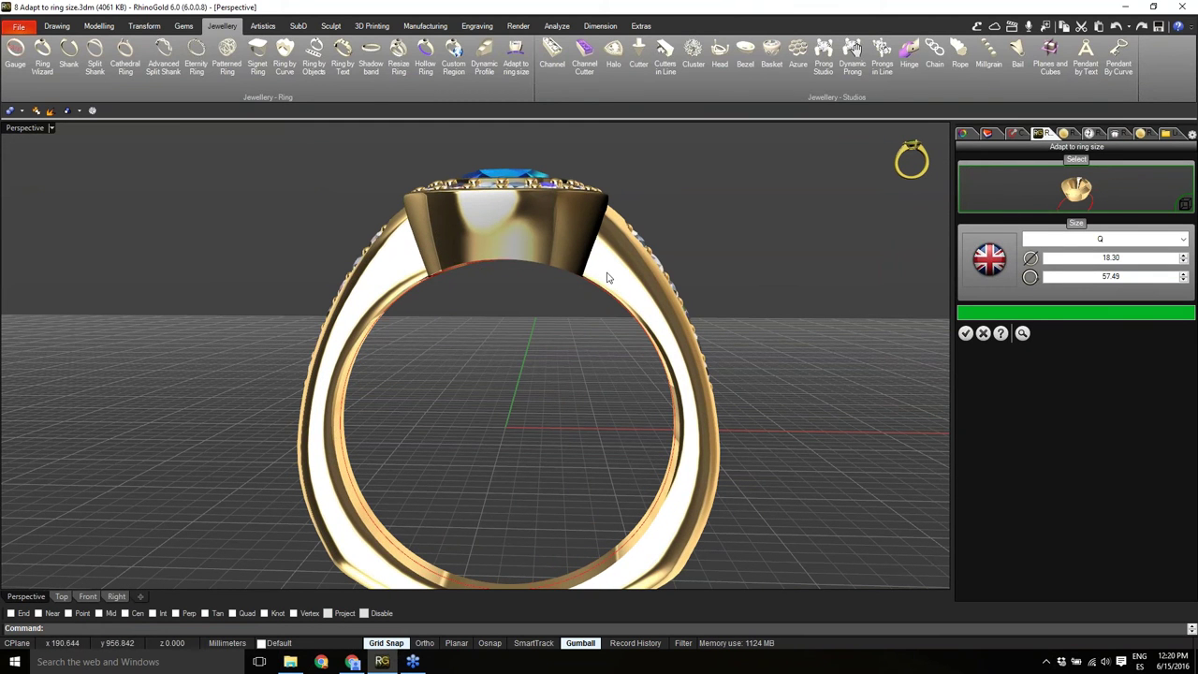
right_click_drag(562, 299, 505, 335)
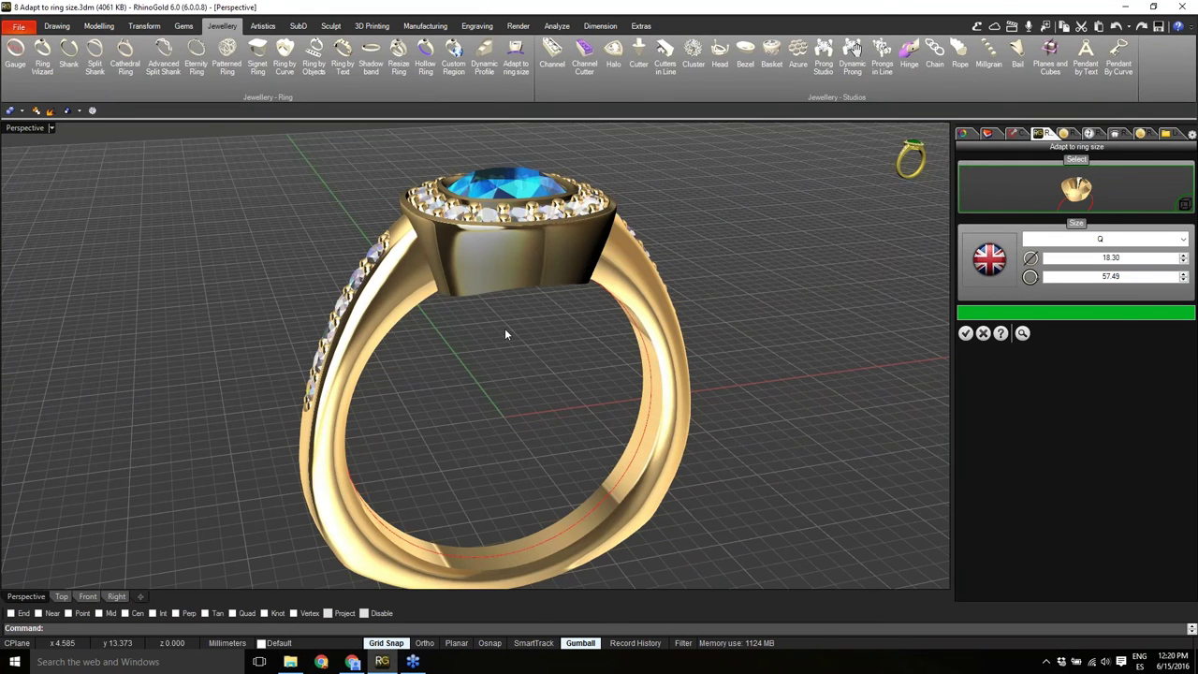
left_click(965, 333)
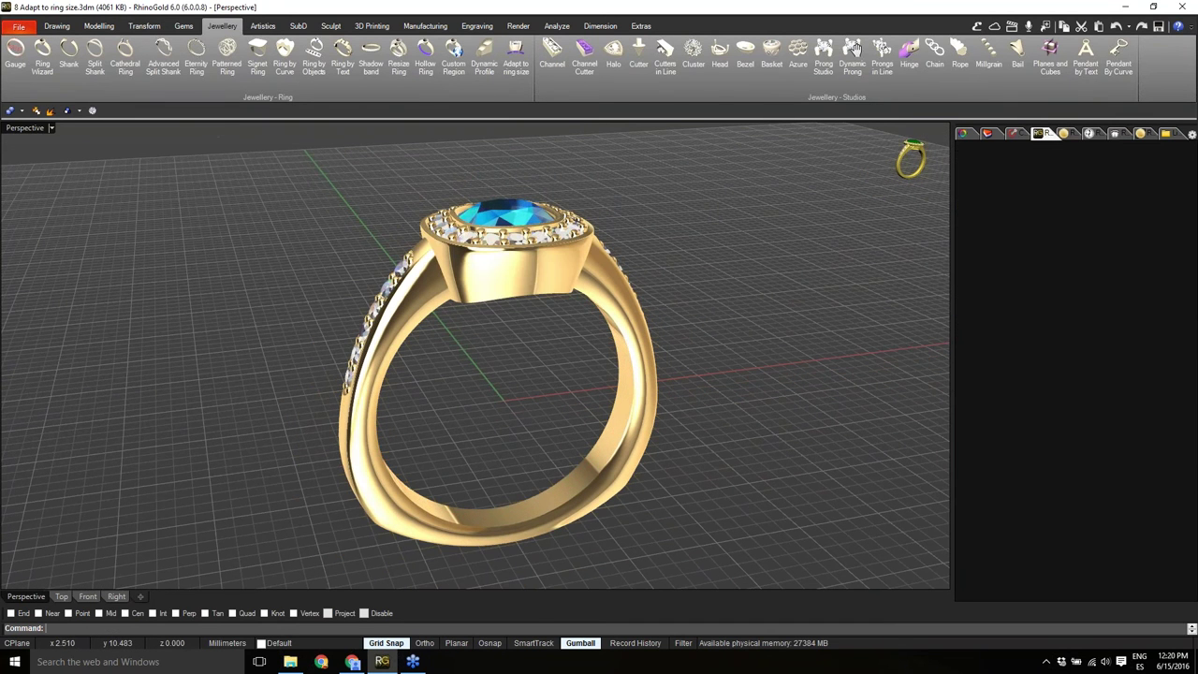
Inspect the adapted ring and reopen its halo for editing.
right_click_drag(492, 345, 503, 377)
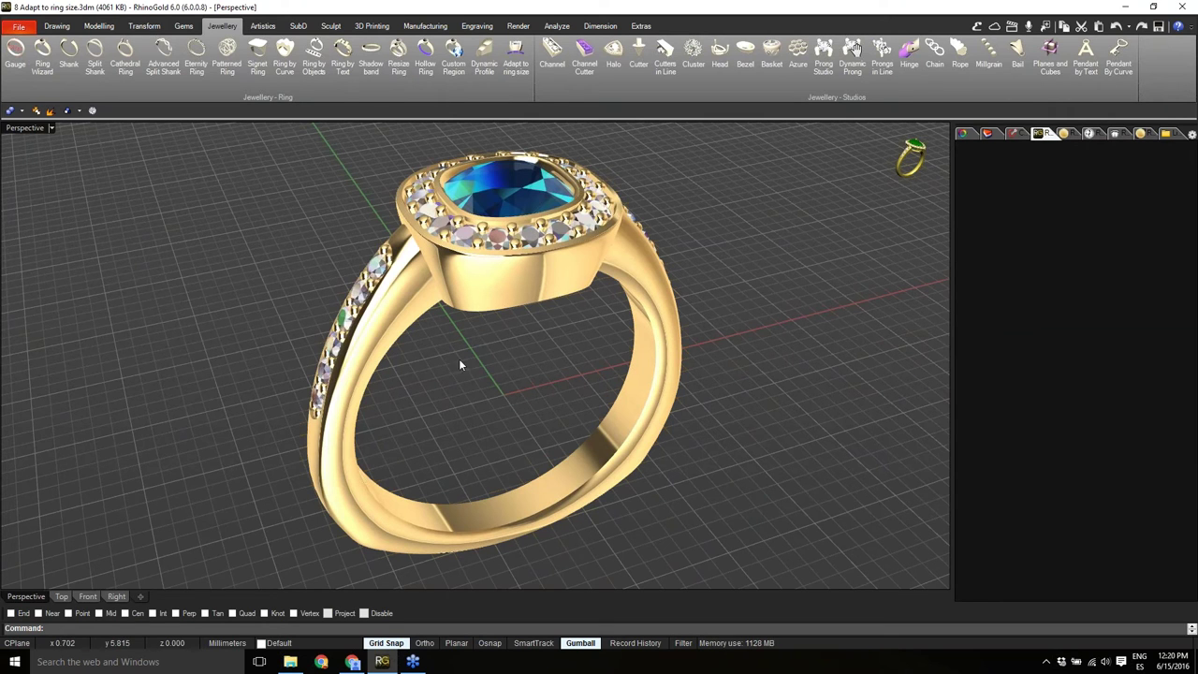
right_click_drag(470, 356, 497, 400)
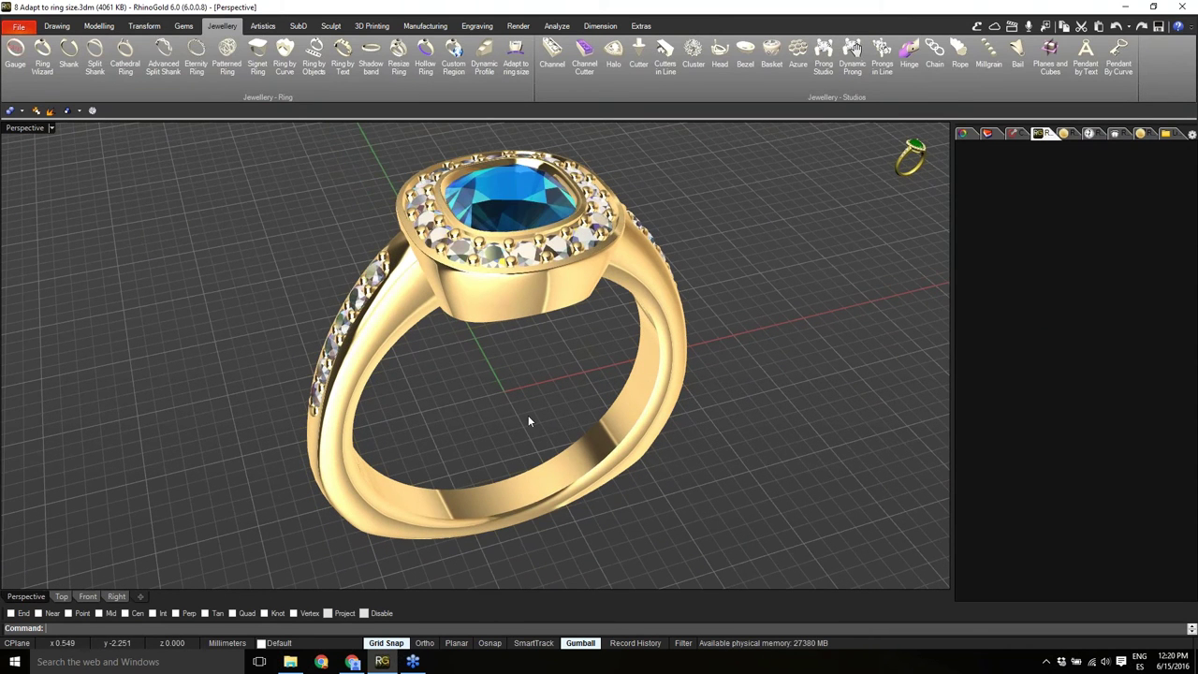
scroll(528, 415, "down", 2)
scroll(515, 377, "up", 2)
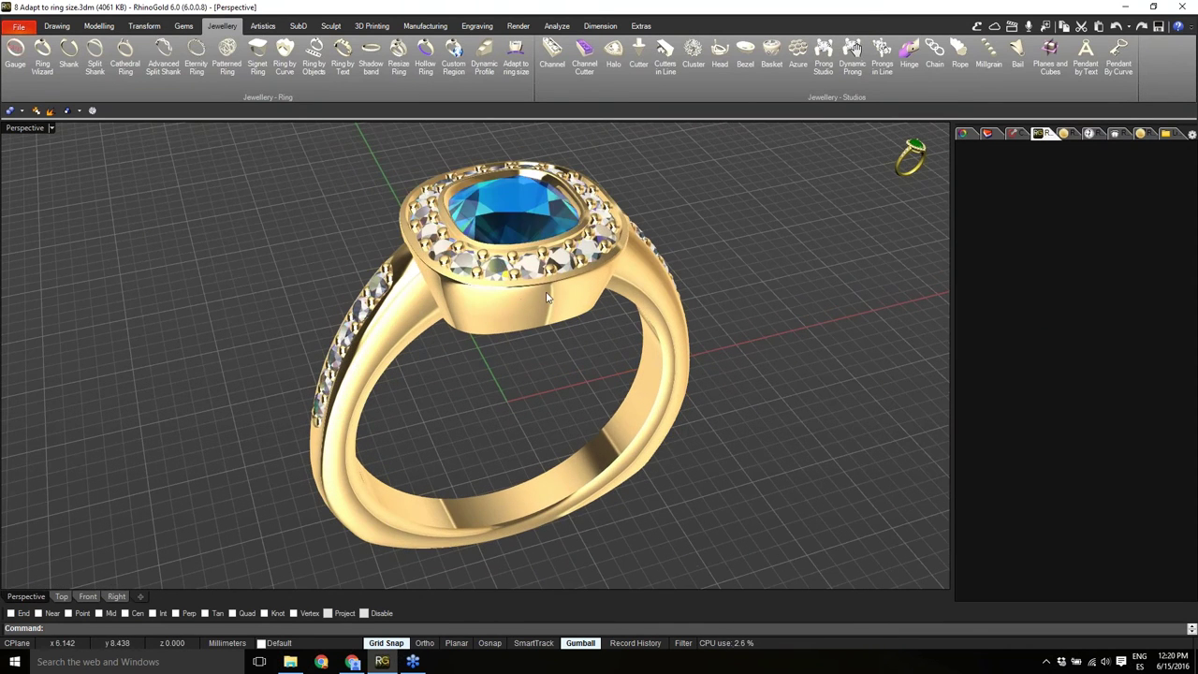
mouse_move(526, 314)
right_mouse_down()
mouse_move(529, 336)
mouse_move(552, 352)
mouse_move(536, 302)
right_mouse_up()
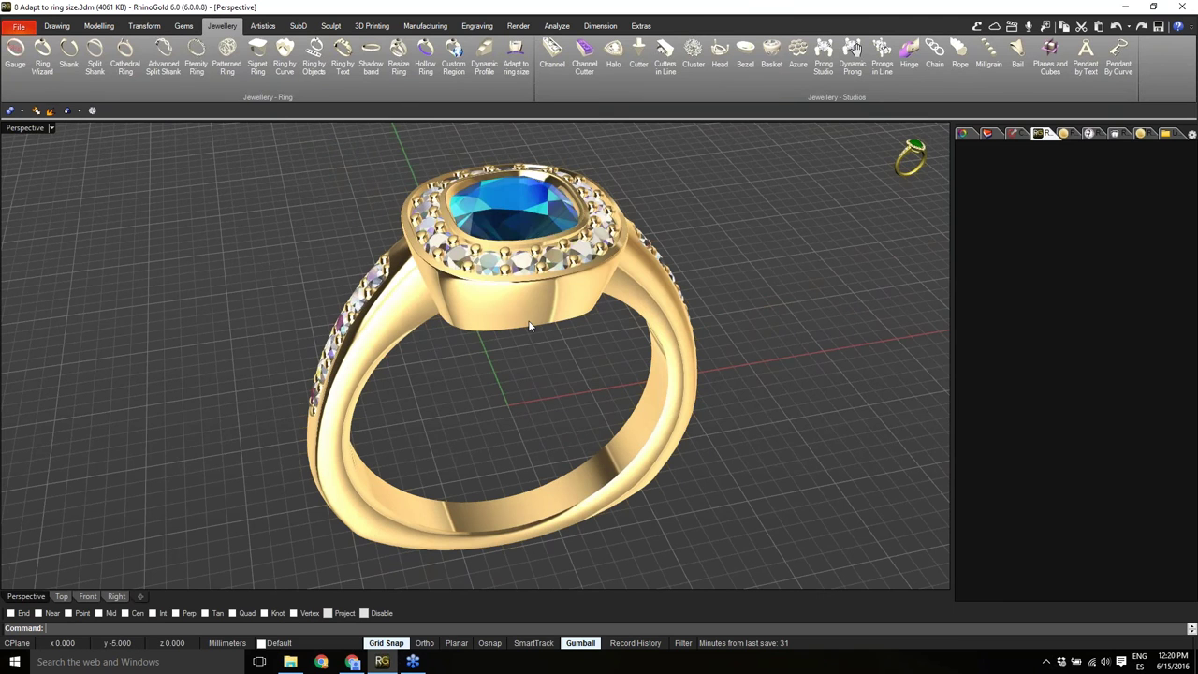
left_click(532, 318)
middle_click(532, 319)
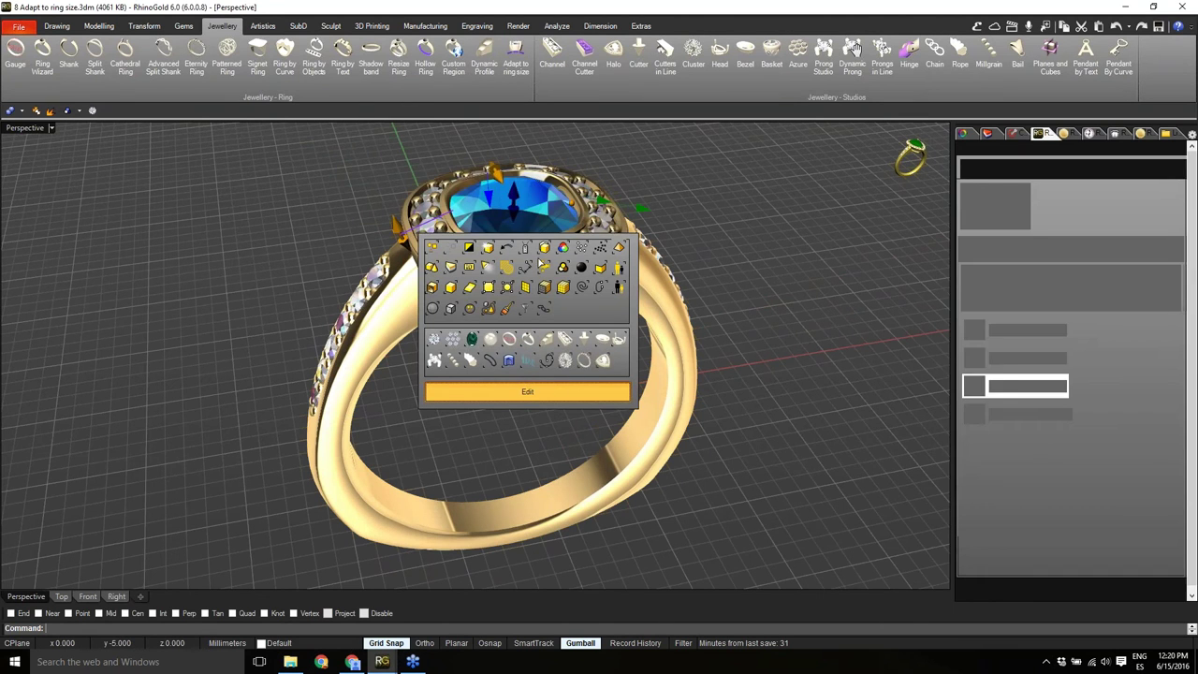
left_click(572, 390)
Examine the halo from several angles with its parameters shown and leave editing without changes.
right_click_drag(563, 298, 562, 225)
scroll(560, 215, "up", 4)
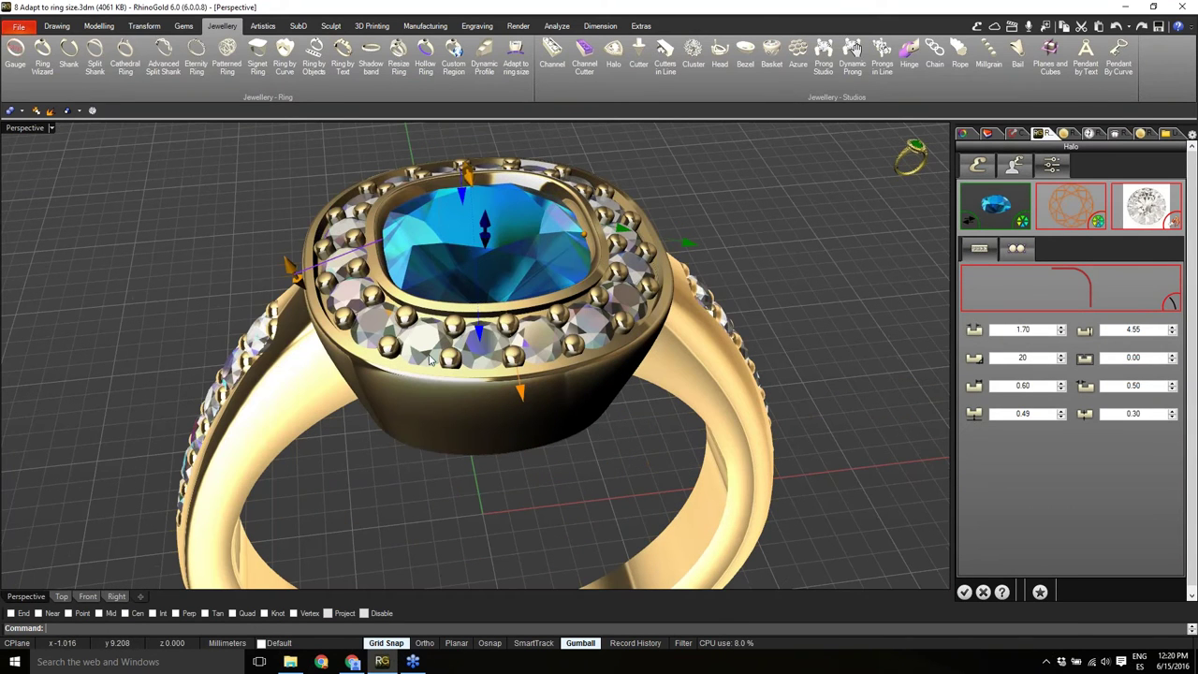
right_click_drag(458, 361, 339, 326)
scroll(339, 326, "up", 2)
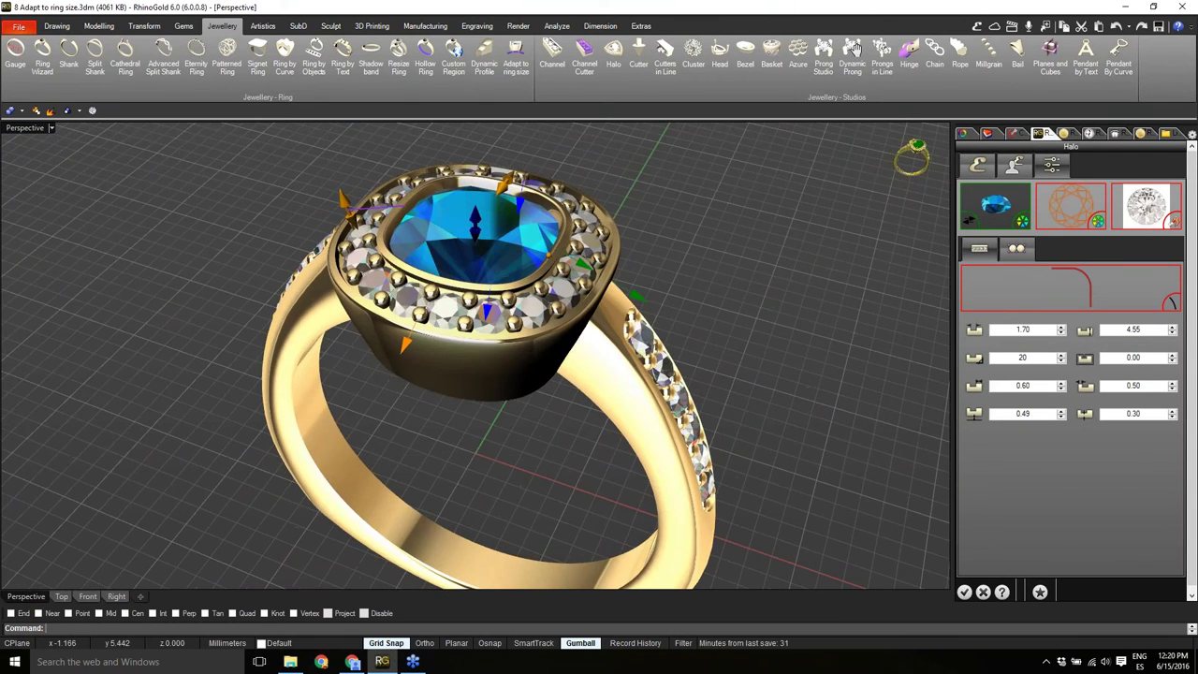
right_click_drag(494, 374, 466, 354)
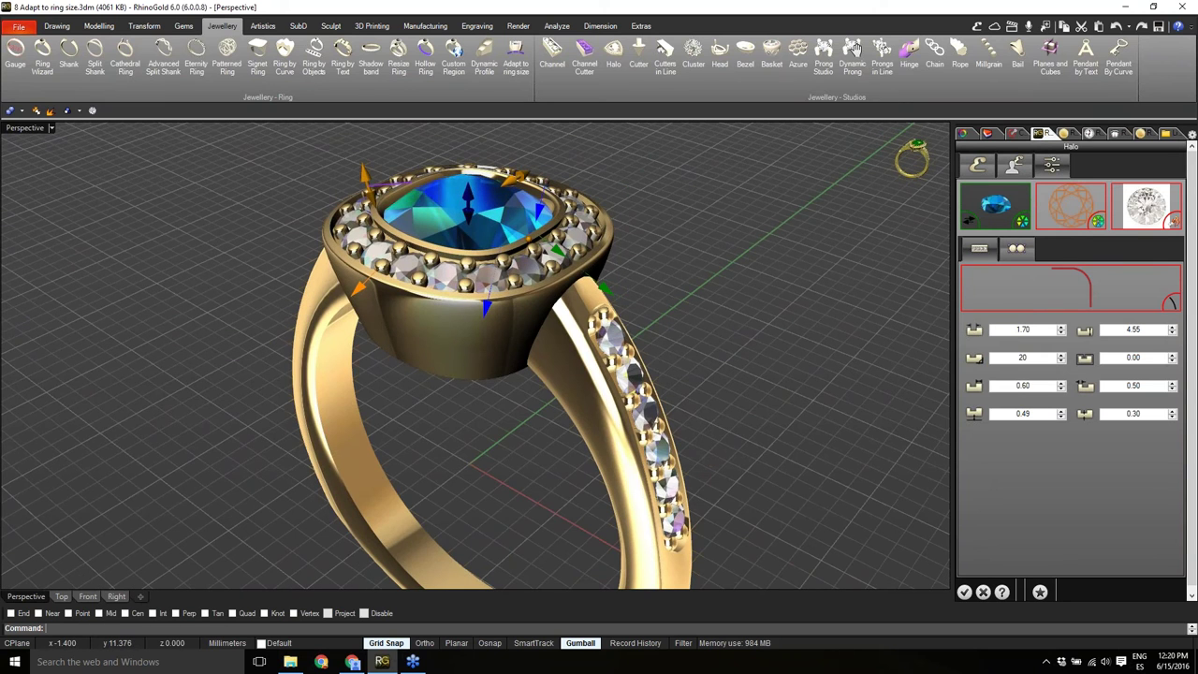
right_click_drag(600, 354, 571, 351)
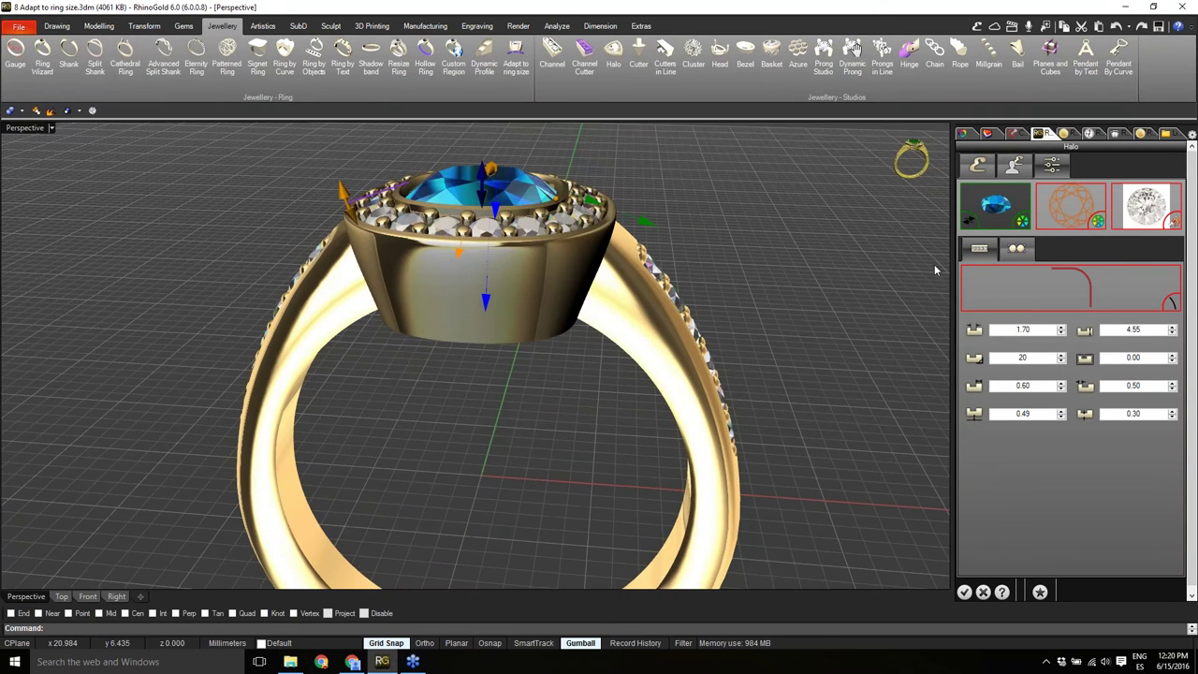
left_click(983, 593)
right_click_drag(474, 426, 510, 374)
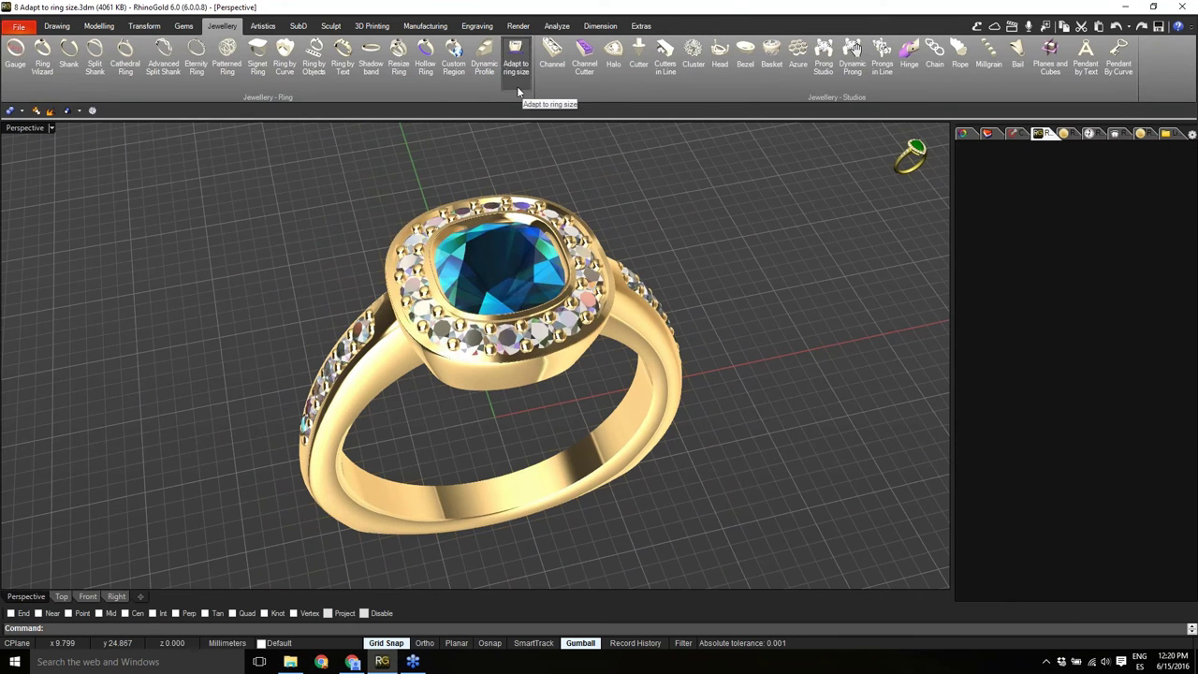
right_click_drag(513, 309, 503, 348)
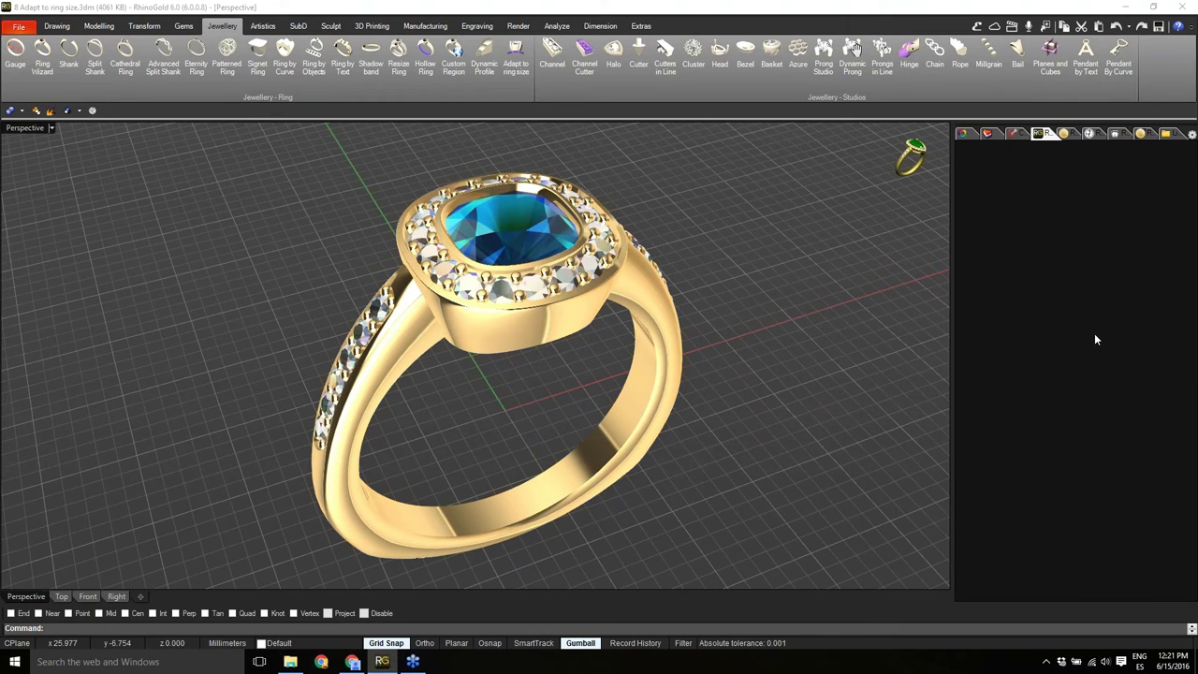
right_click_drag(634, 406, 588, 389)
scroll(442, 383, "down", 2)
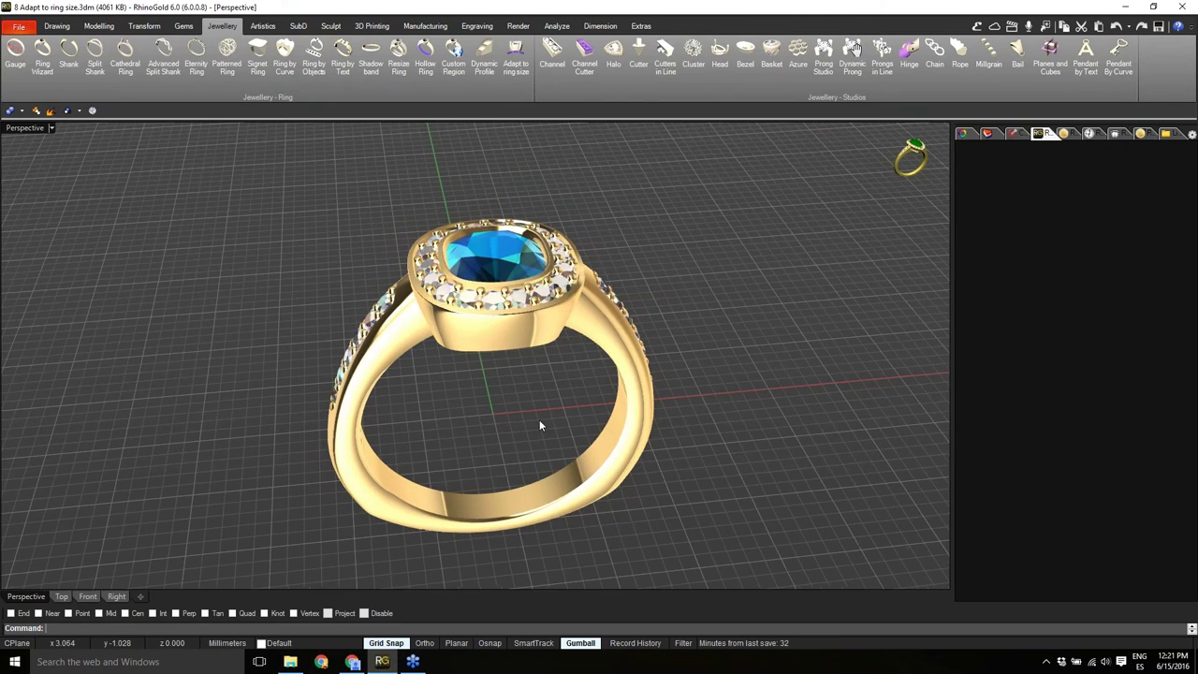
scroll(539, 420, "up", 2)
right_click_drag(531, 418, 516, 392)
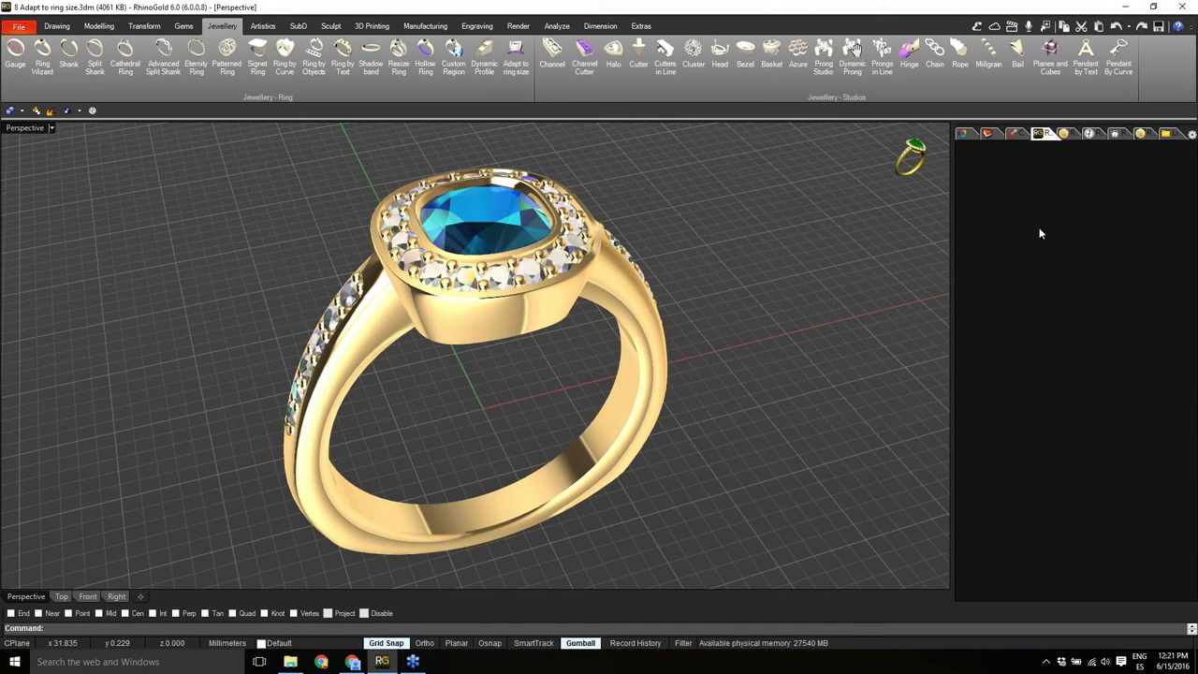
Open 9 Channel cutter.3dm from the V6 library folder, discarding the changes to the current file.
left_click(1166, 133)
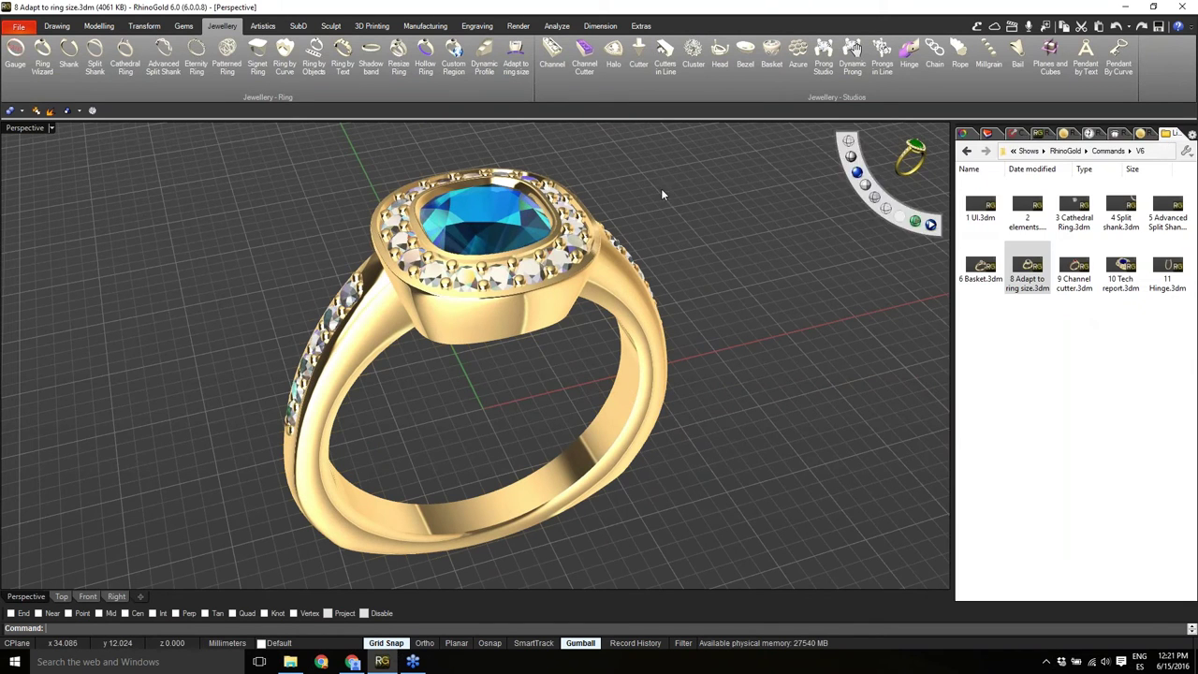
left_click(1061, 287)
left_click_drag(1067, 297, 399, 322)
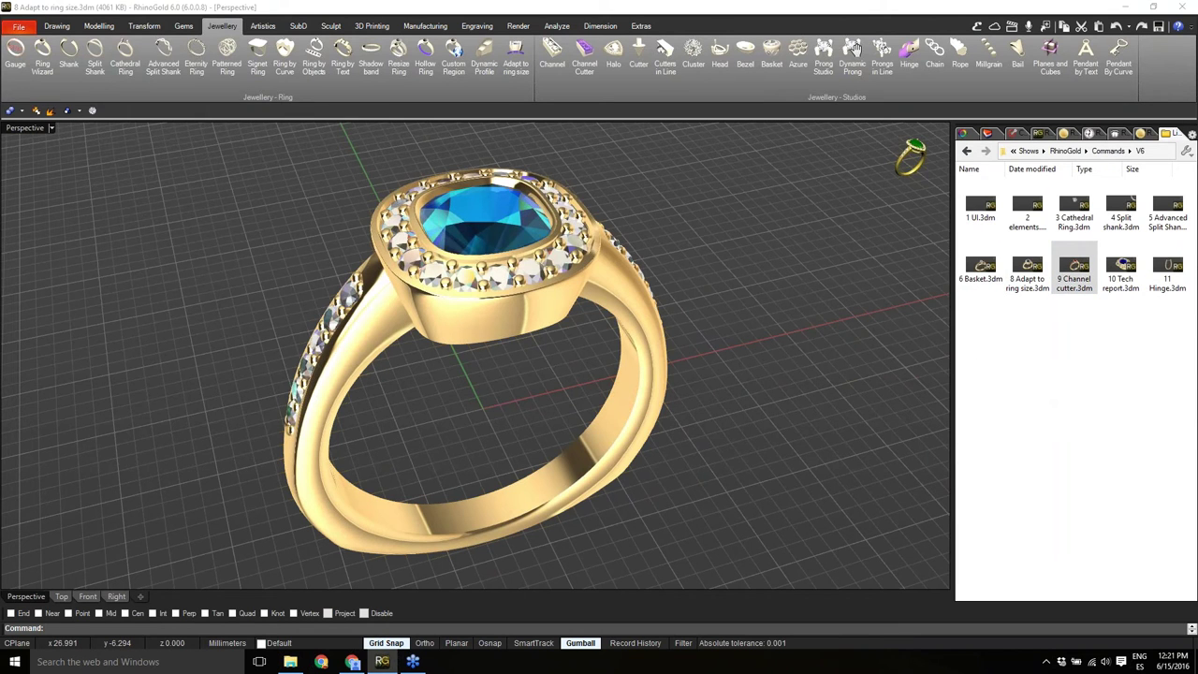
left_click(389, 282)
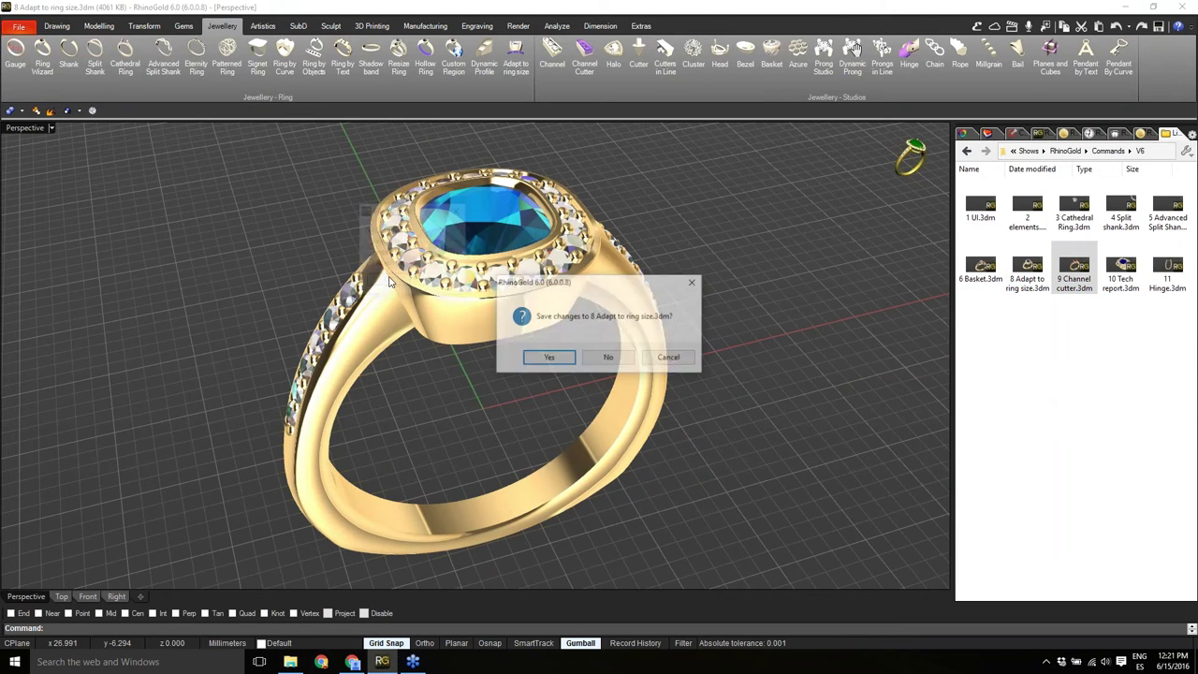
left_click(610, 358)
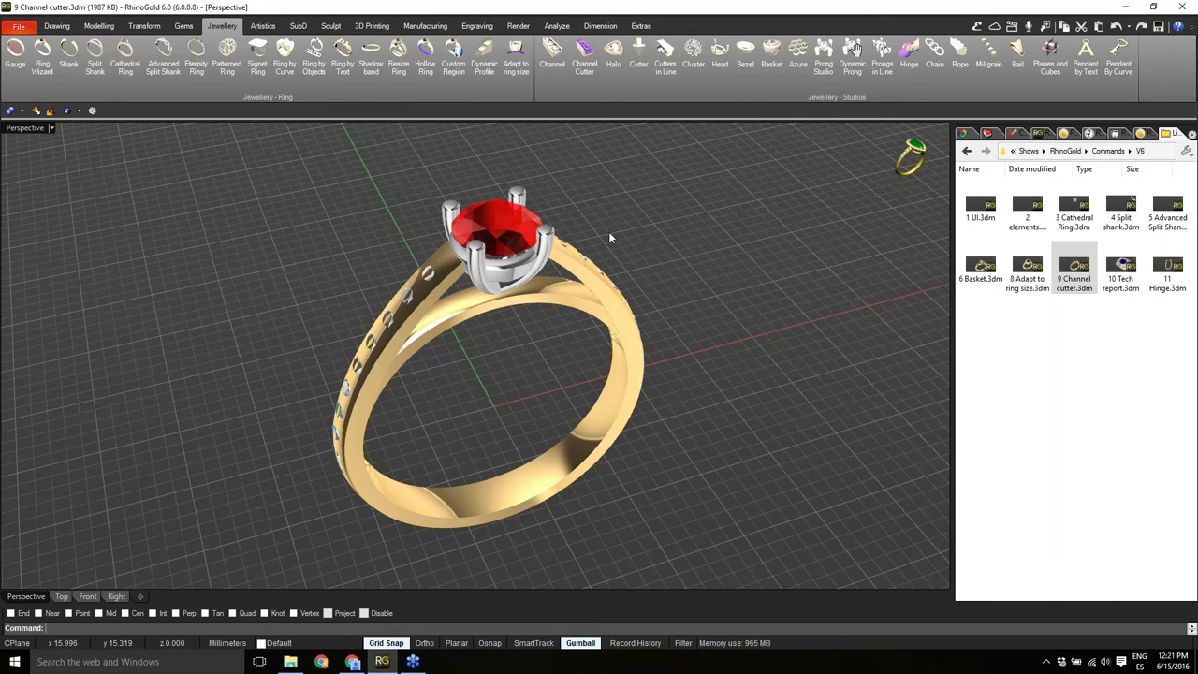
Examine the ring in wireframe display and select the shank's gems to see how they sit inside the metal.
right_click_drag(569, 366, 814, 198)
left_click(848, 145)
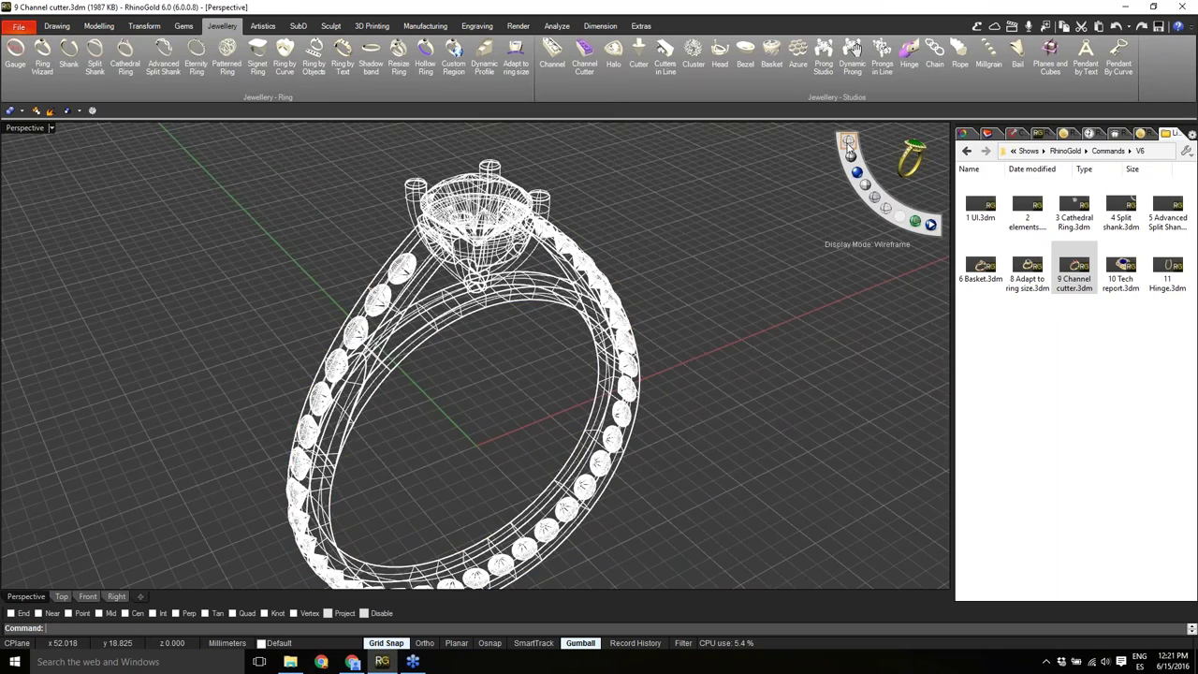
right_click_drag(542, 367, 495, 326)
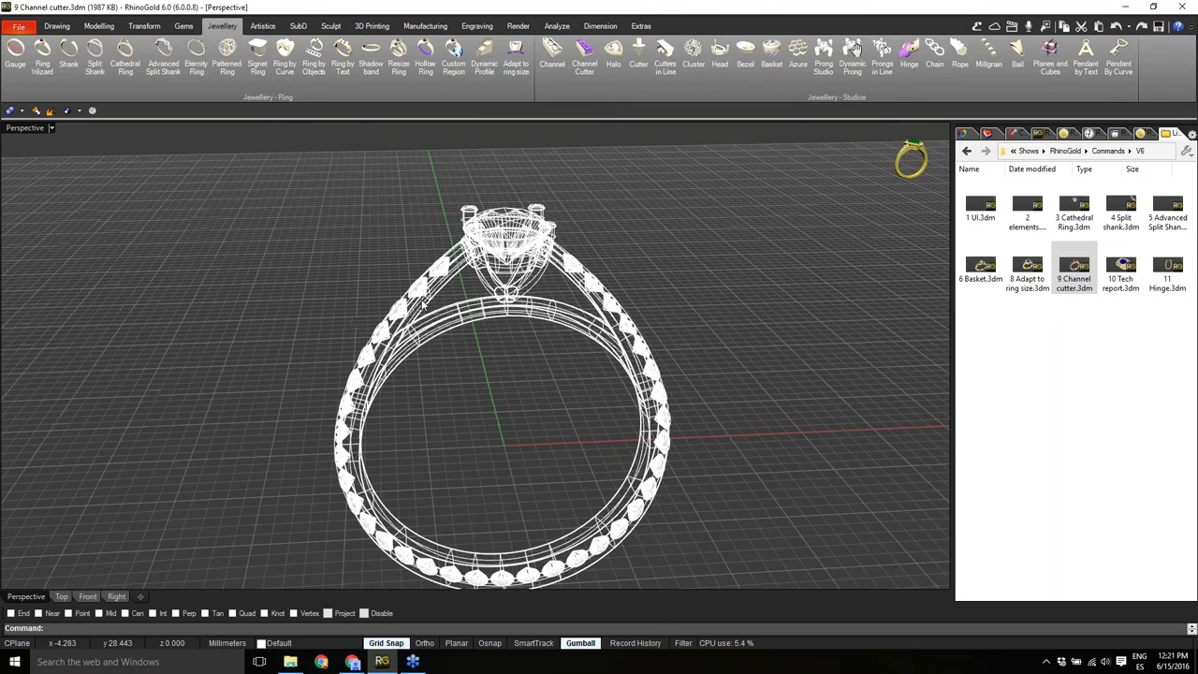
scroll(435, 281, "up", 8)
right_click_drag(436, 280, 445, 288)
left_click(475, 203)
scroll(476, 205, "down", 9)
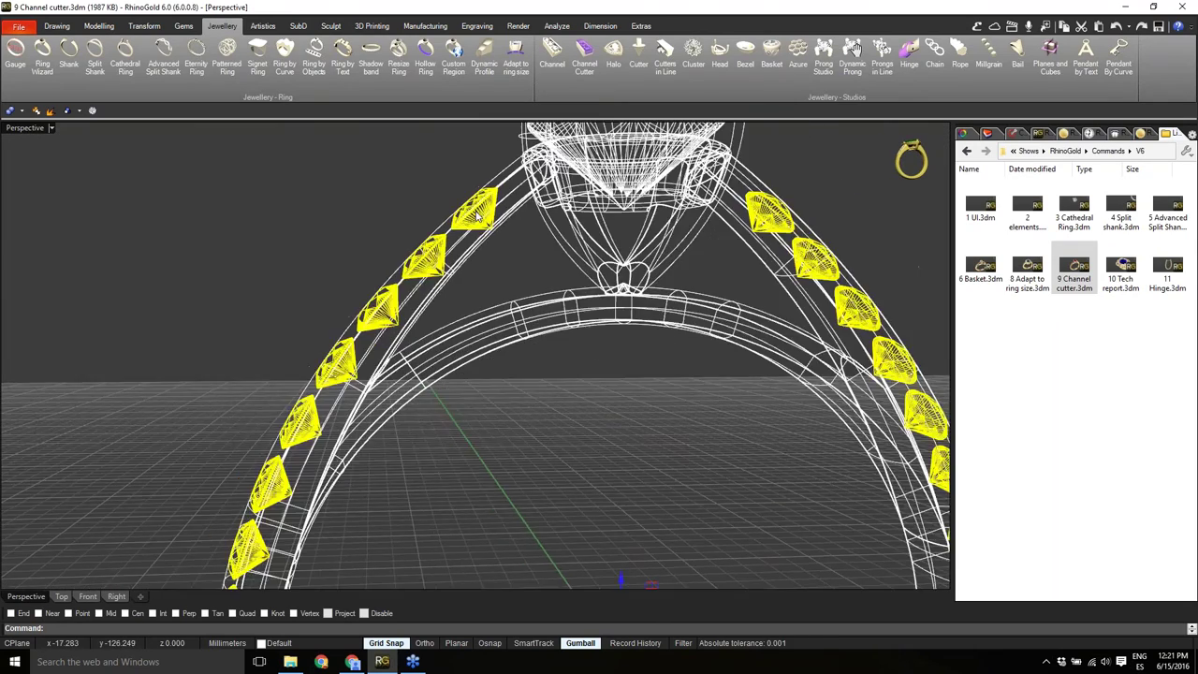
right_click_drag(522, 410, 515, 398)
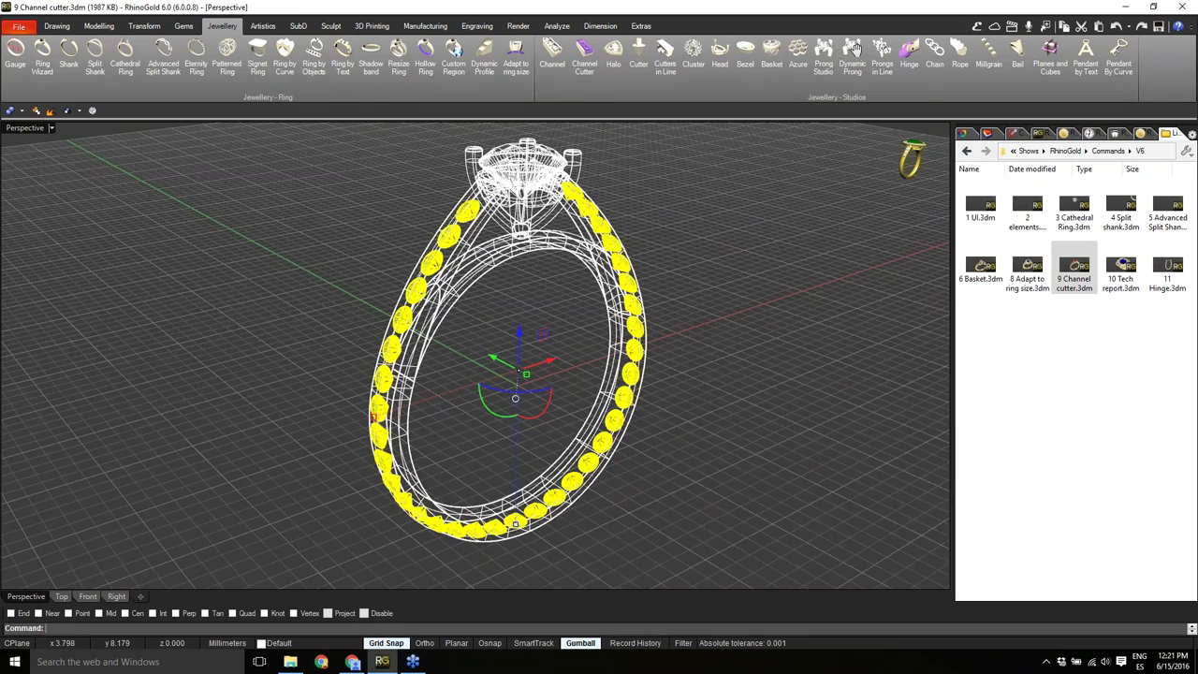
scroll(464, 339, "up", 2)
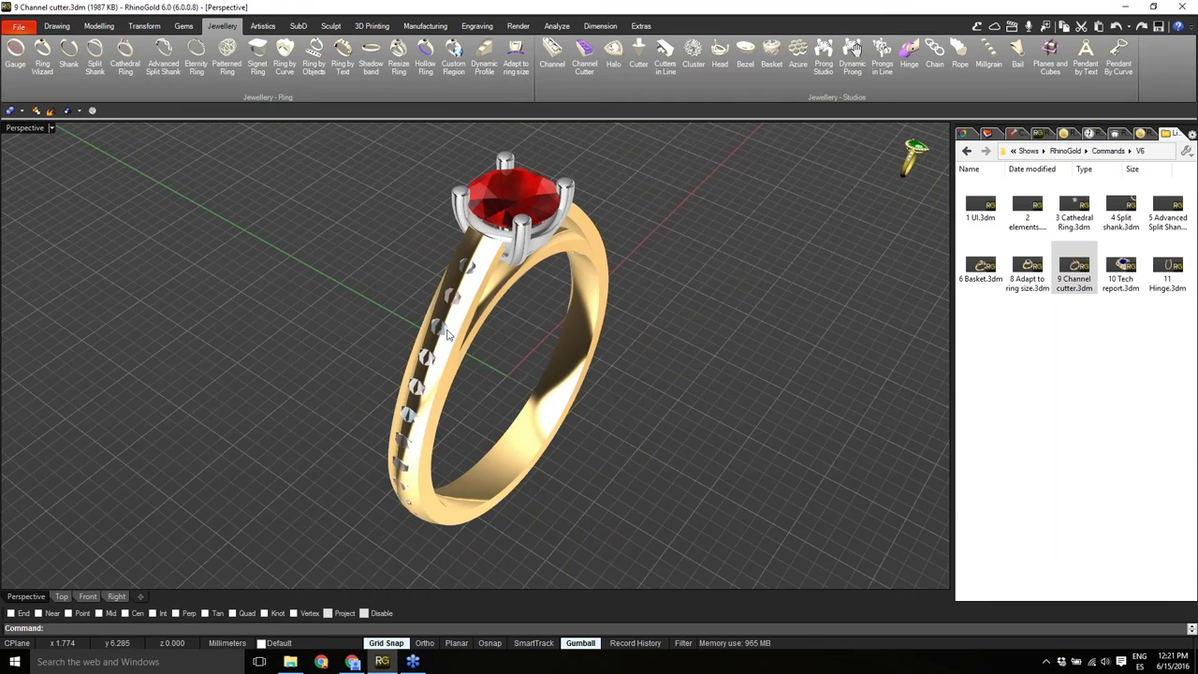
Start the Channel Cutter command, choose the row of gems along the shank and preview the cutter around them.
right_click_drag(529, 374, 375, 335)
scroll(675, 393, "up", 3)
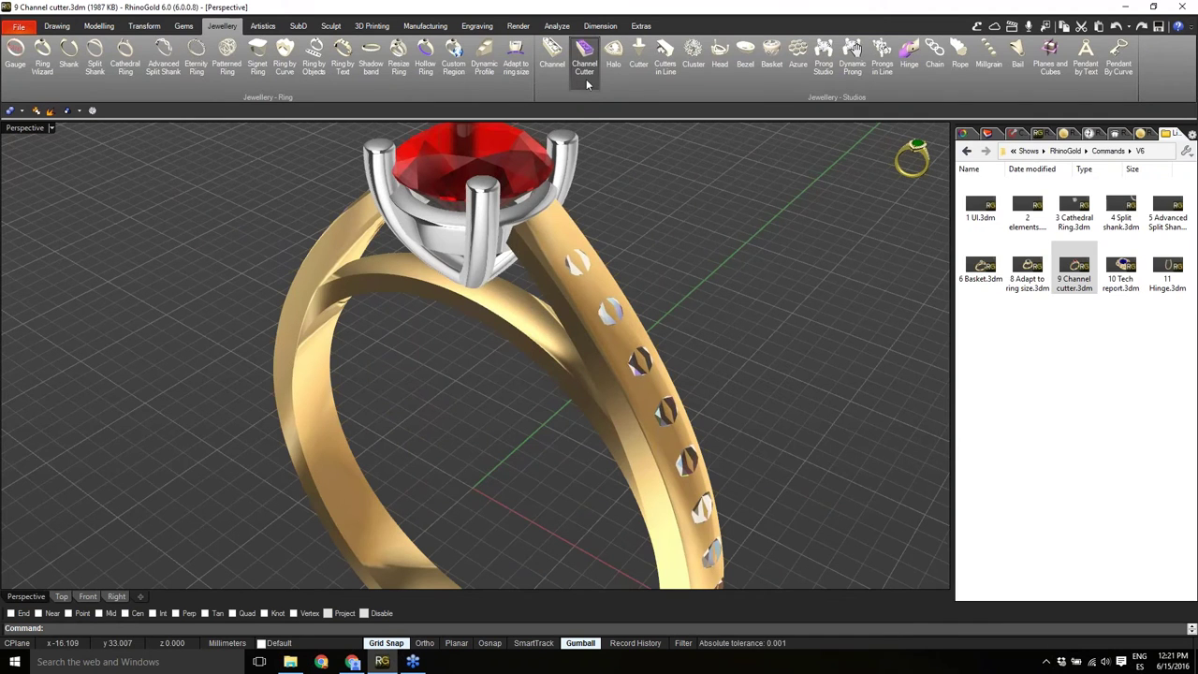
left_click(586, 79)
right_click_drag(648, 358, 661, 341)
left_click(1018, 180)
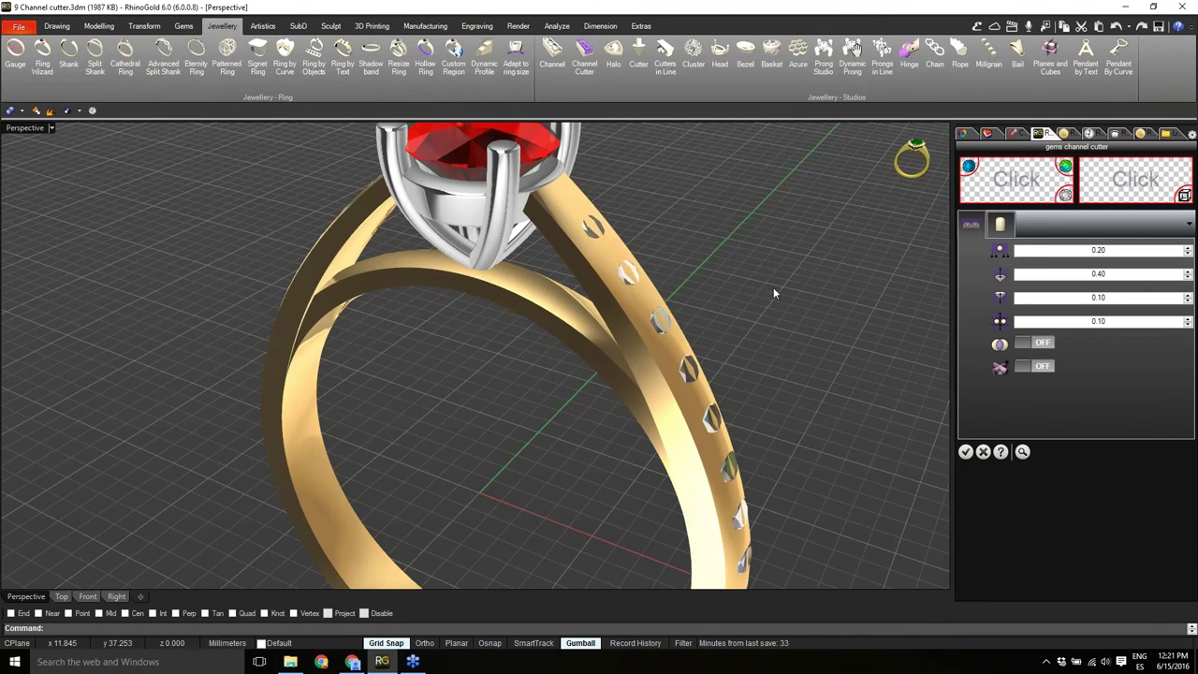
left_click(623, 278)
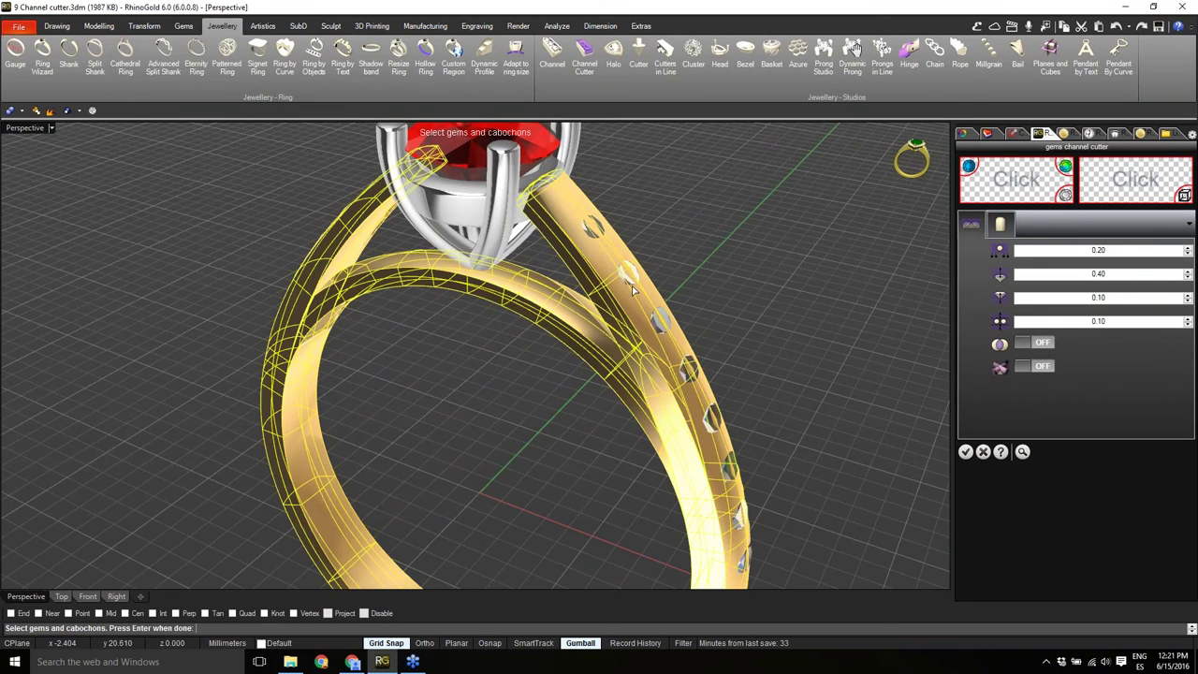
key("Return")
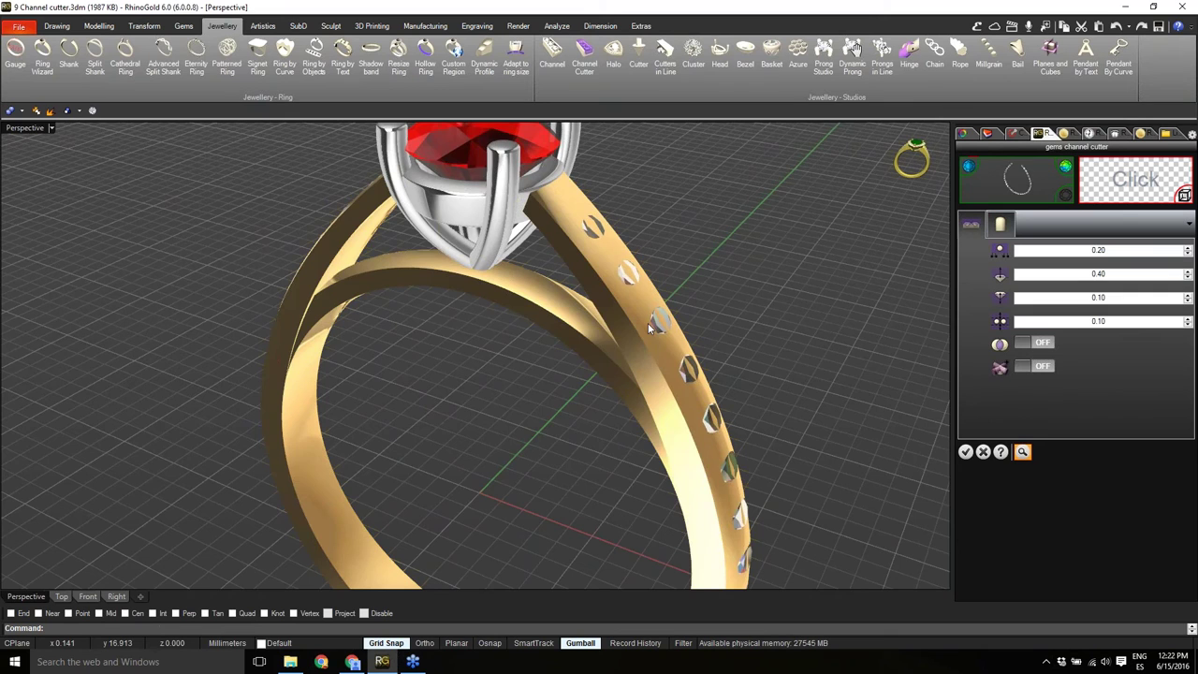
right_click_drag(648, 323, 610, 297)
left_click(1022, 453)
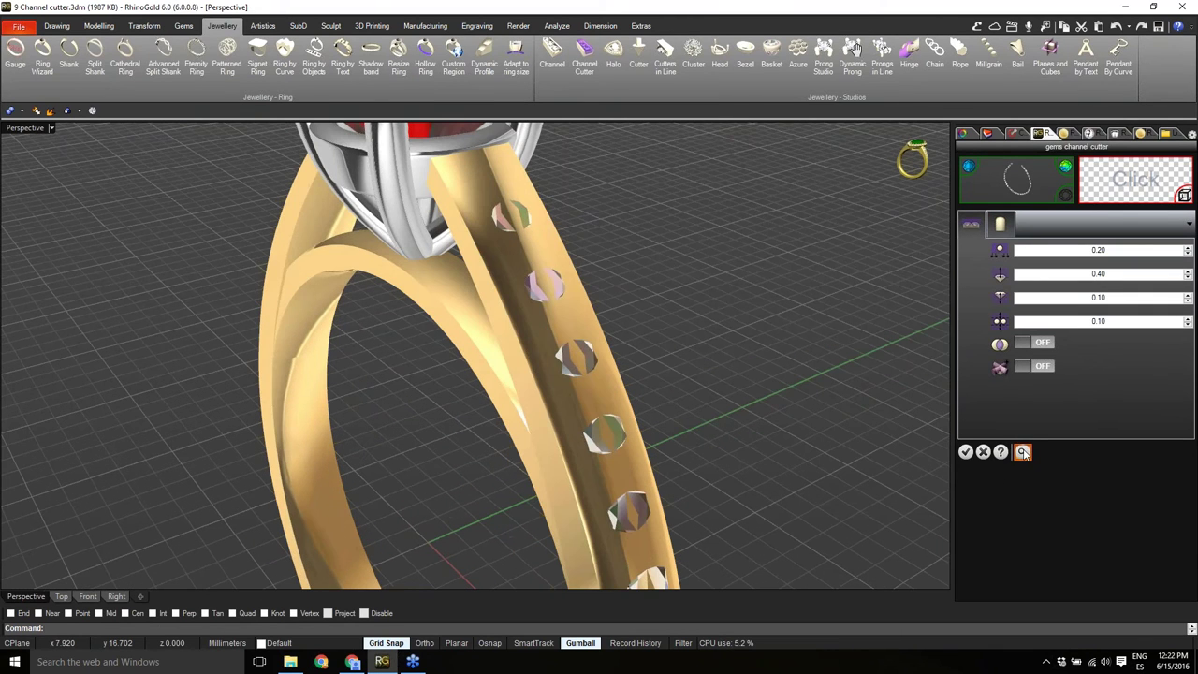
right_click_drag(609, 395, 656, 410)
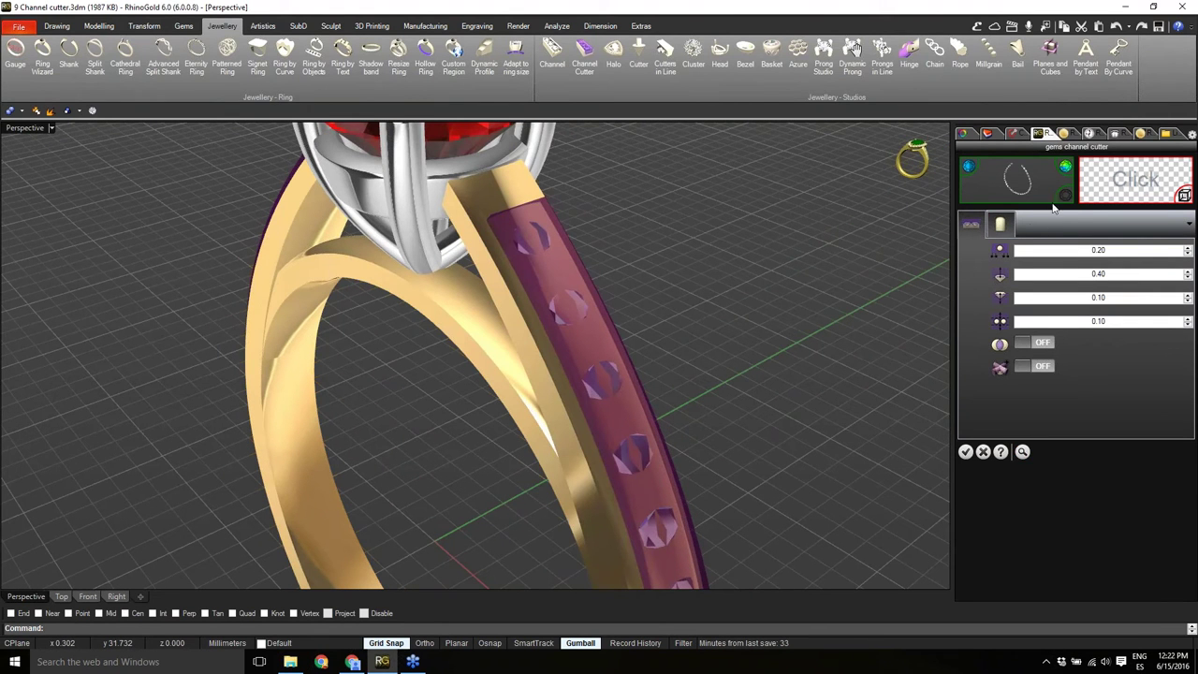
Choose the ring shank as the object to cut and preview the channel through it.
left_click(556, 389)
key("Return")
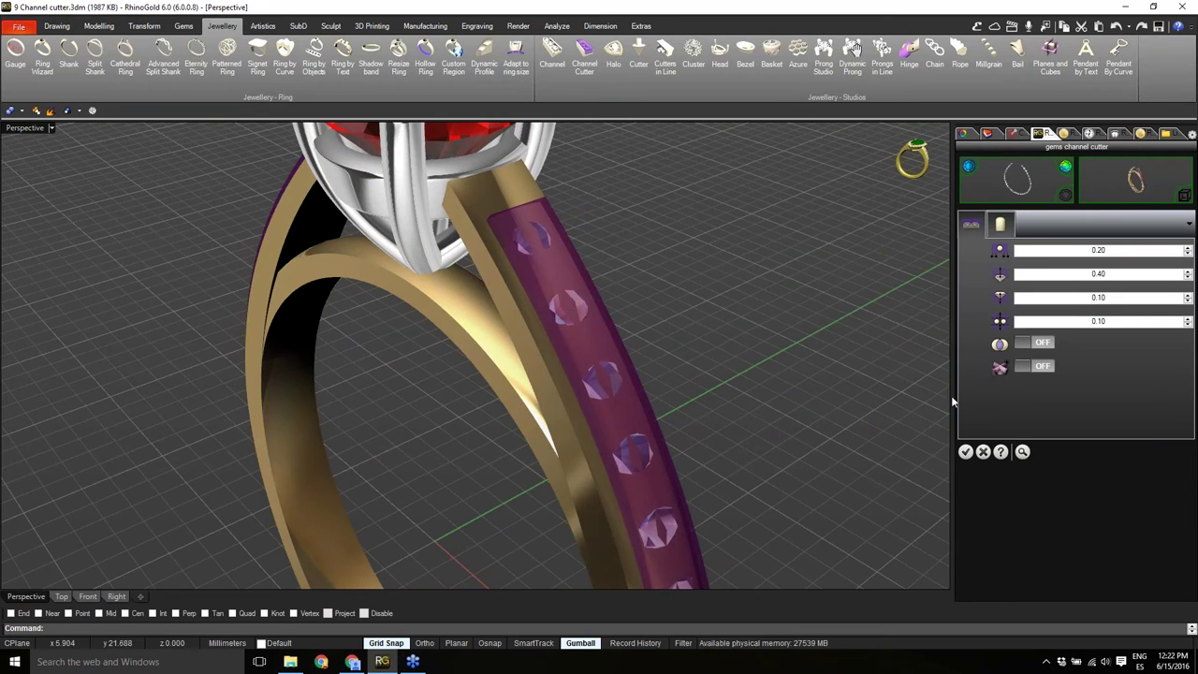
left_click(1024, 453)
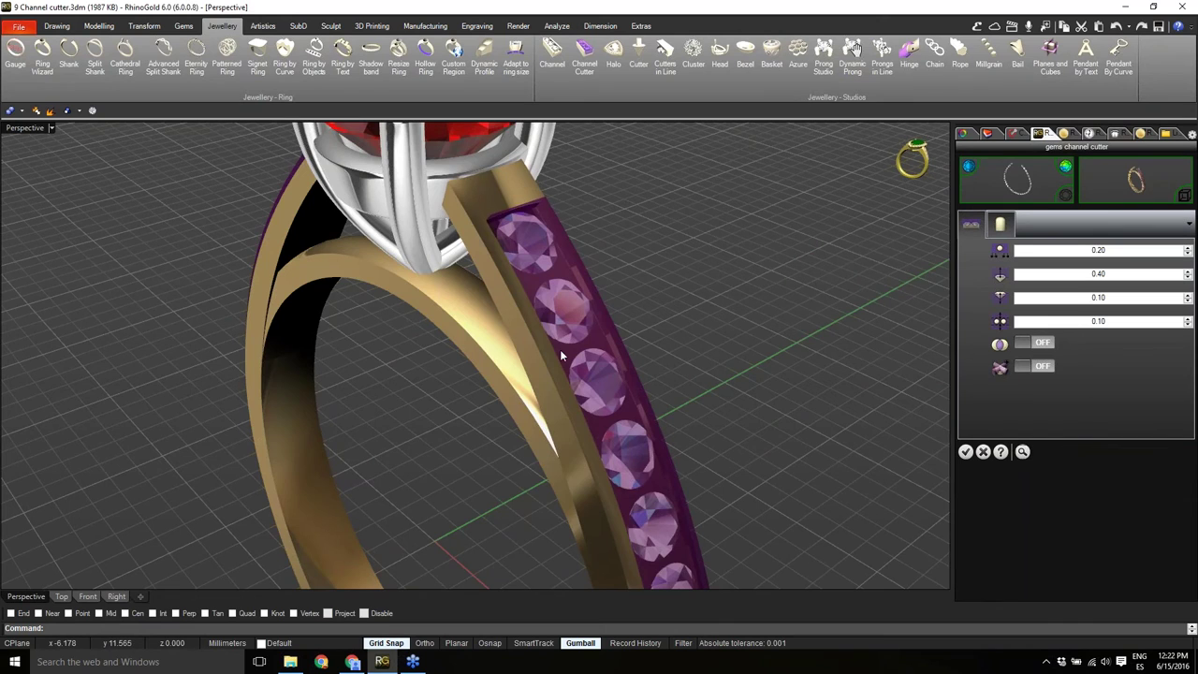
Examine the previewed channel up close, checking its walls, its end near the head and the seated gems.
mouse_move(560, 349)
right_mouse_down()
mouse_move(591, 367)
mouse_move(577, 286)
mouse_move(525, 390)
mouse_move(546, 396)
mouse_move(552, 353)
right_mouse_up()
scroll(577, 286, "up", 8)
scroll(576, 286, "down", 10)
scroll(552, 353, "up", 5)
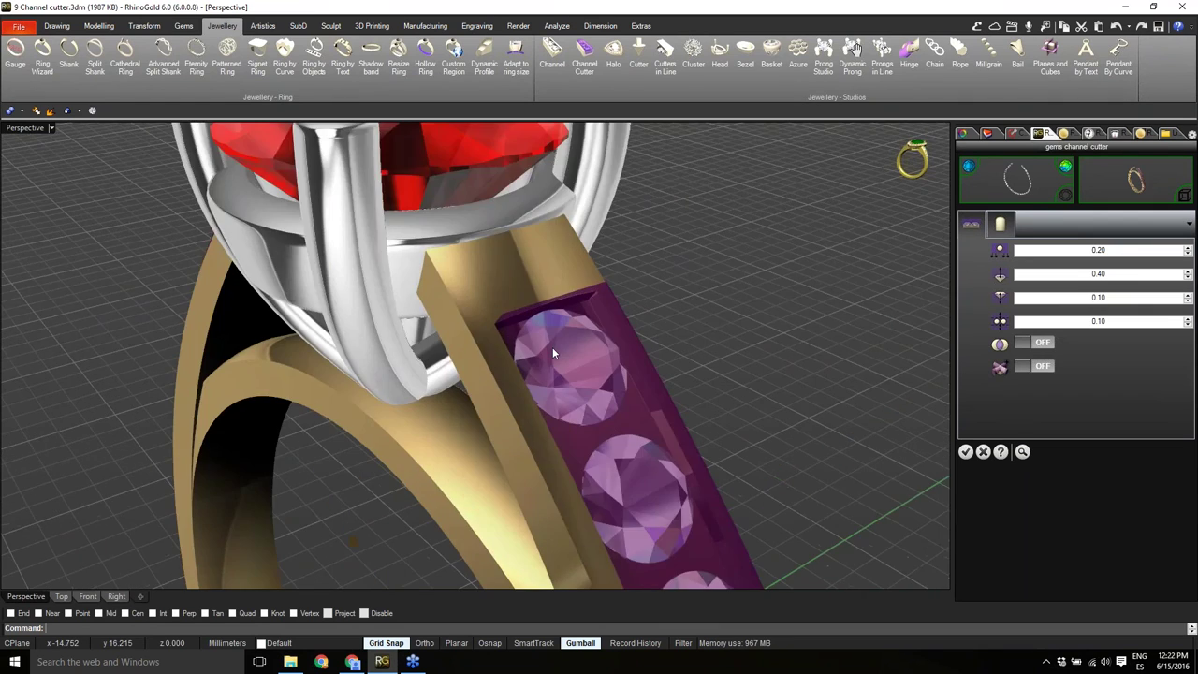
scroll(571, 342, "down", 3)
scroll(638, 324, "up", 4)
scroll(640, 298, "down", 5)
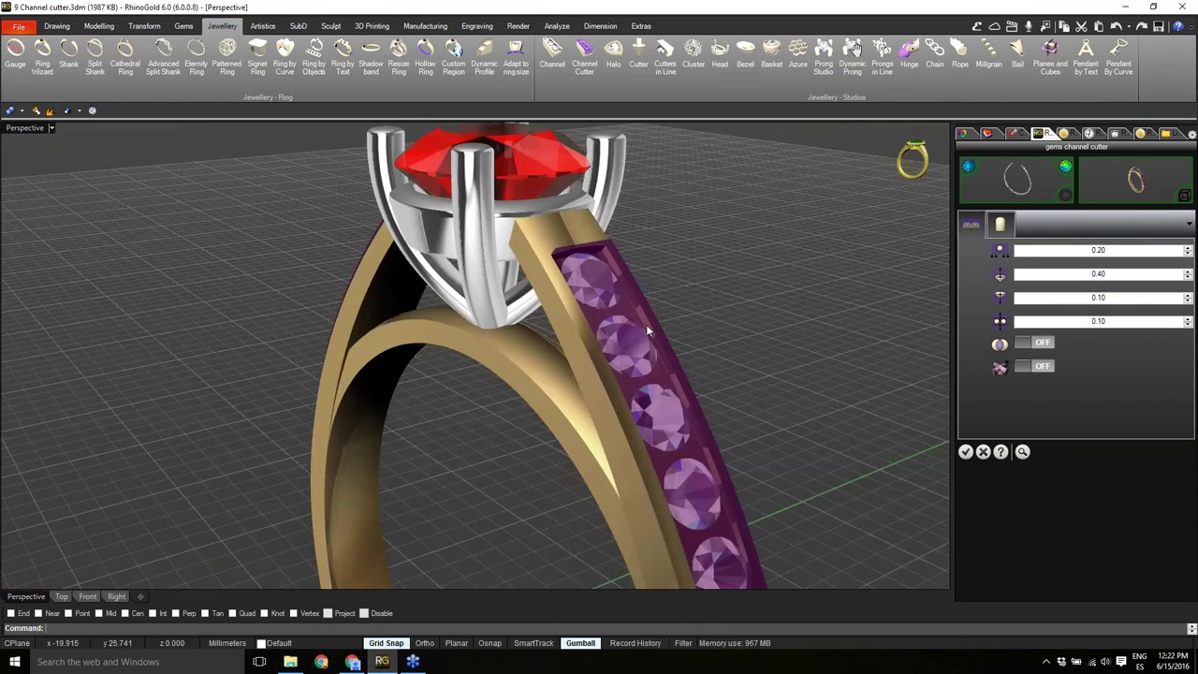
scroll(646, 324, "up", 5)
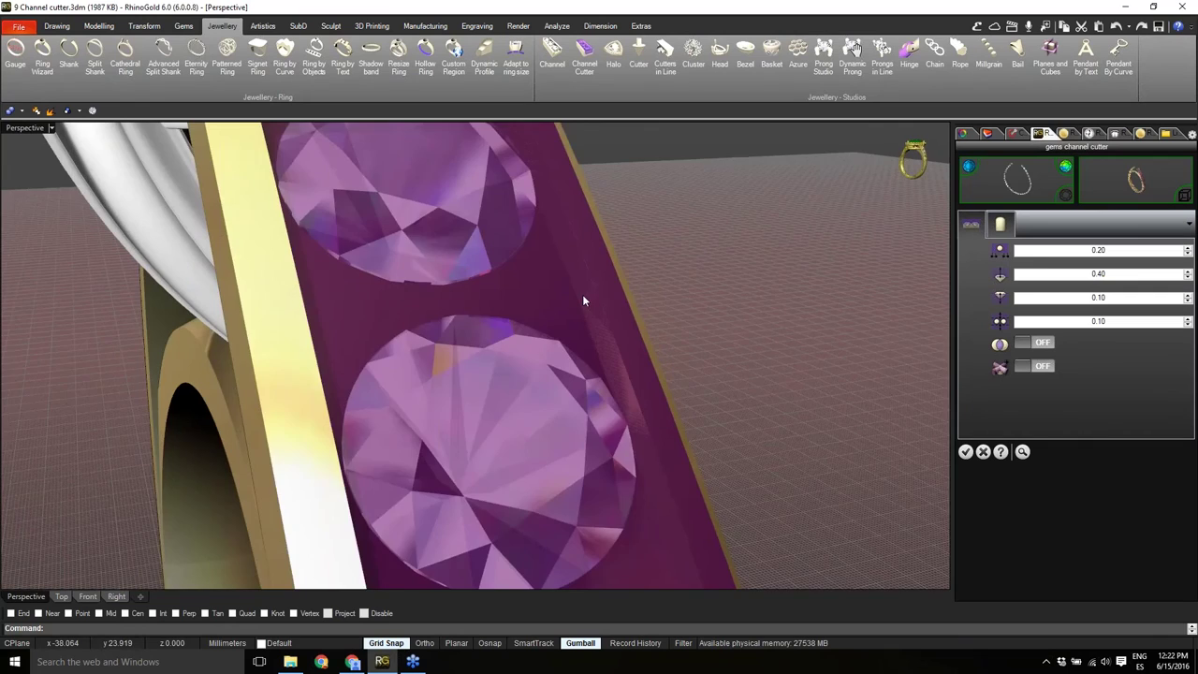
scroll(583, 300, "down", 3)
right_click_drag(586, 340, 436, 364)
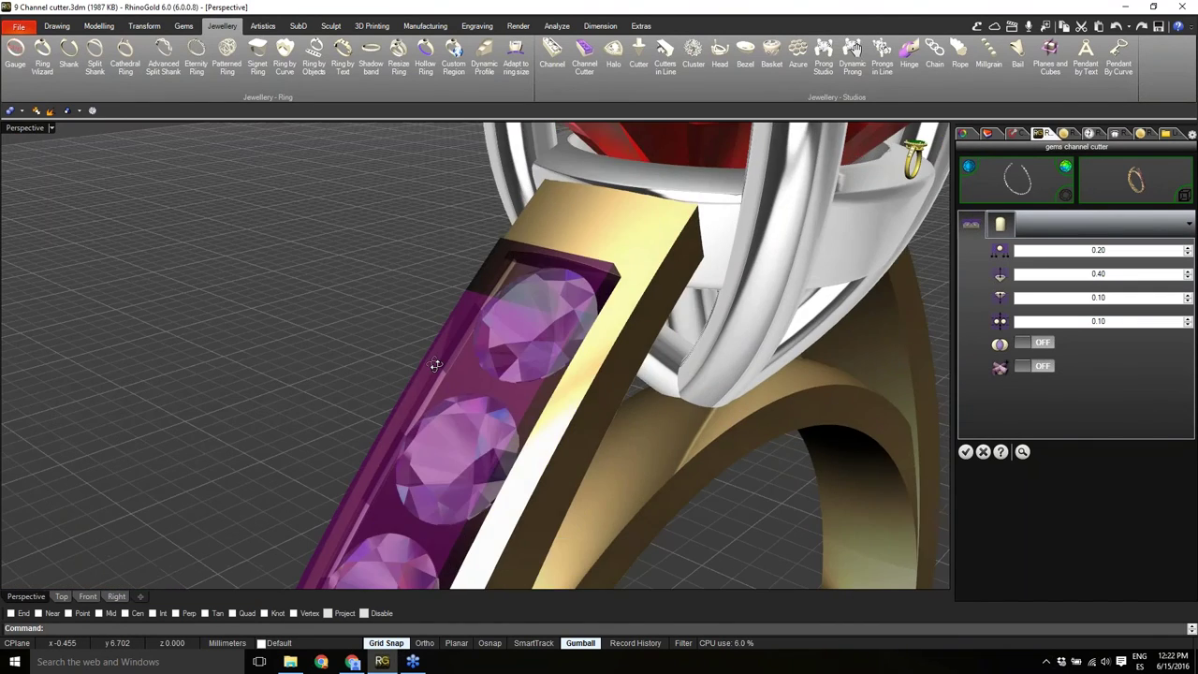
Set the channel cutter's first dimension to 0.40 and its second to 0.50.
scroll(469, 375, "up", 6)
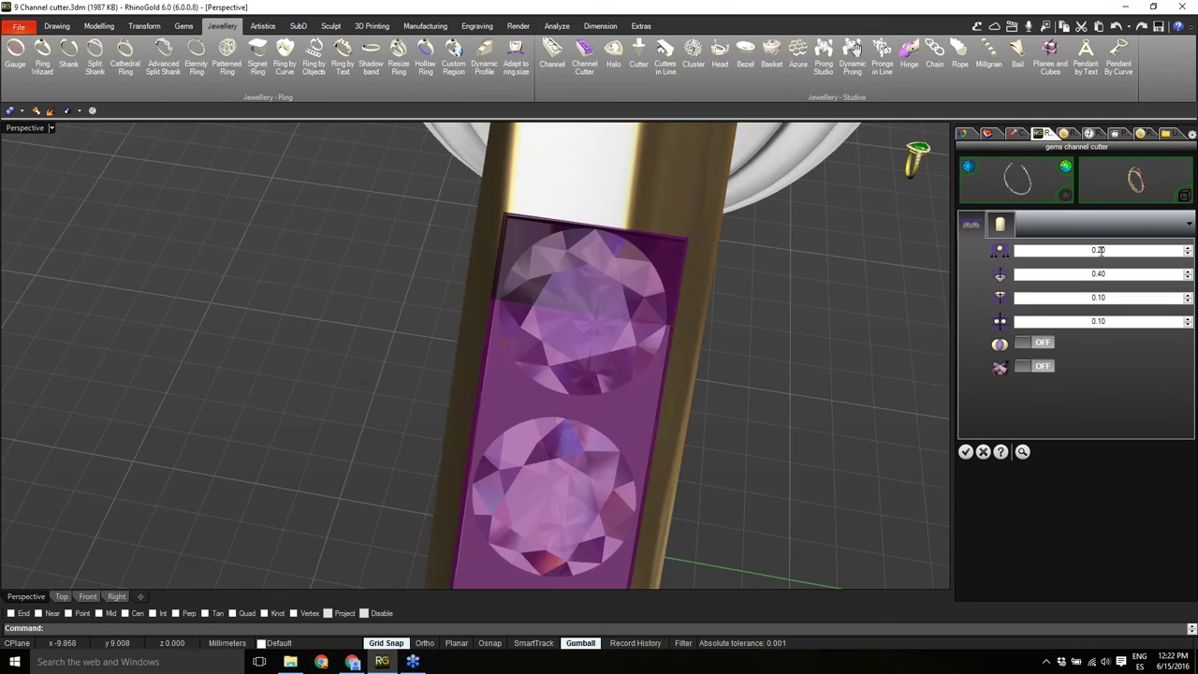
left_click(1187, 247)
left_click(1187, 248)
left_click(1022, 451)
right_click_drag(725, 406, 675, 367)
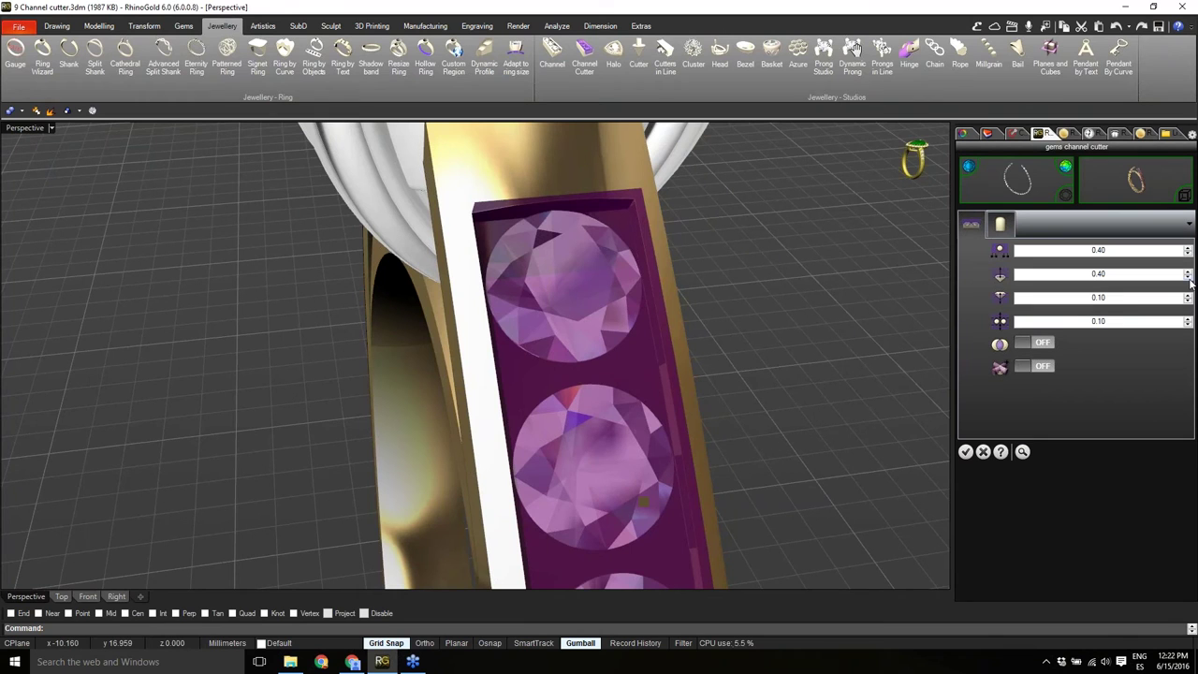
left_click(1189, 270)
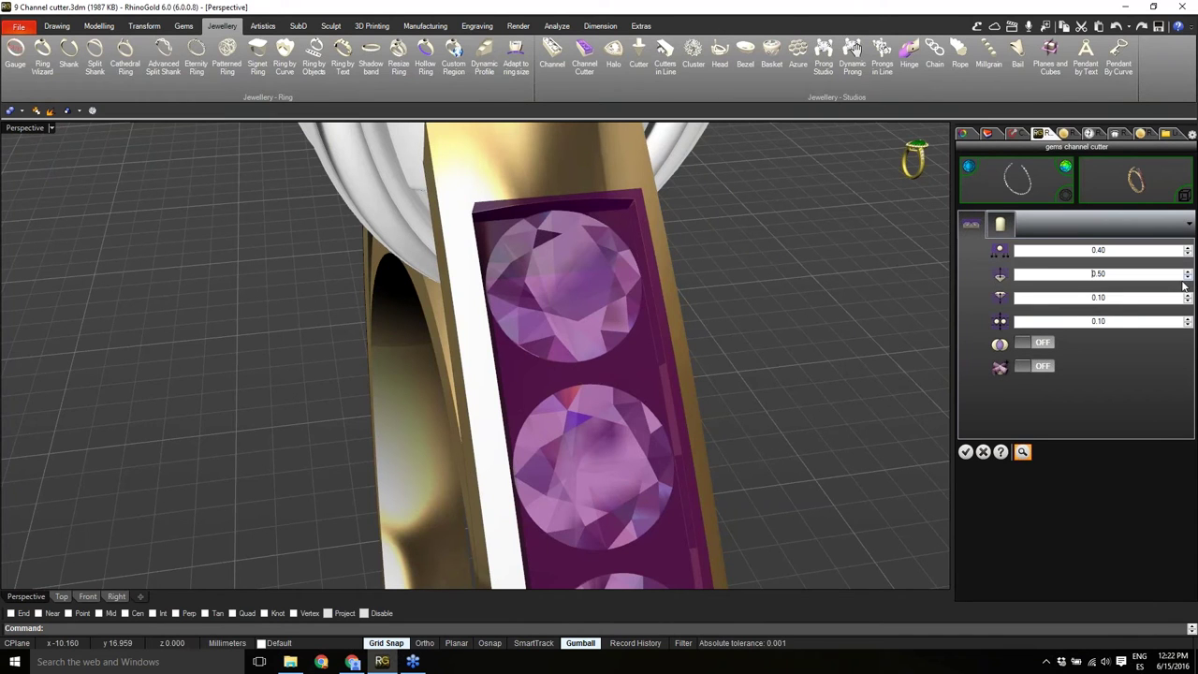
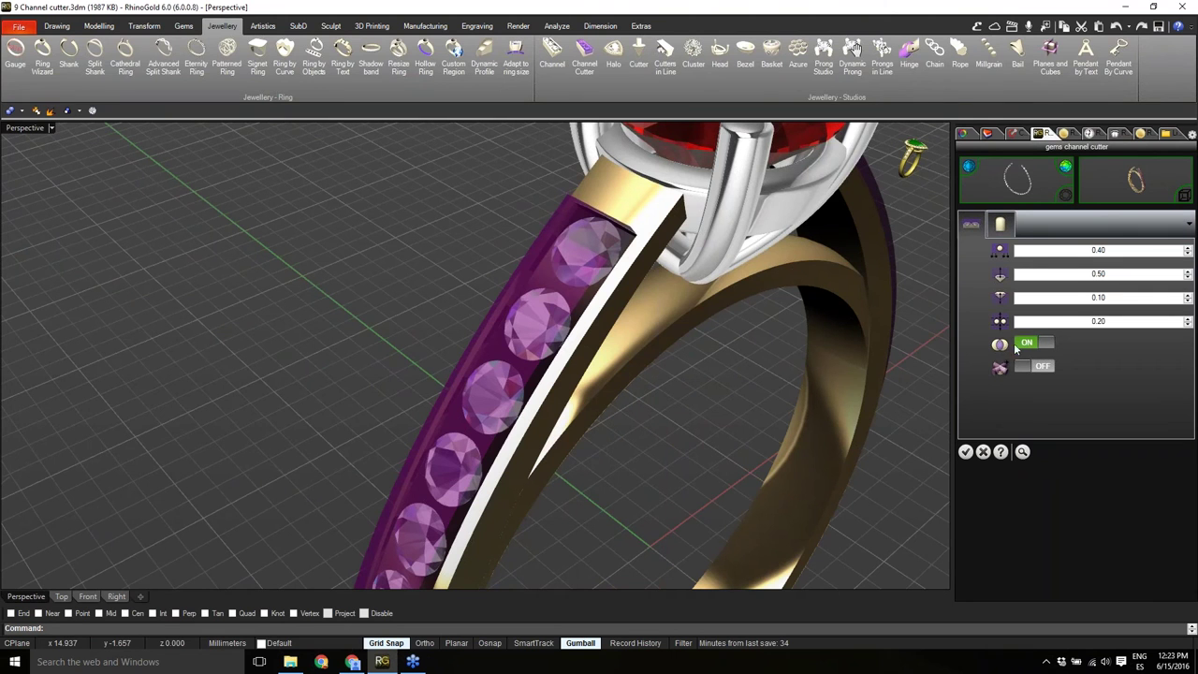
Enable prongs between the gems in the channel cutter settings.
right_click_drag(621, 245, 564, 245)
scroll(510, 341, "down", 5)
scroll(565, 243, "up", 9)
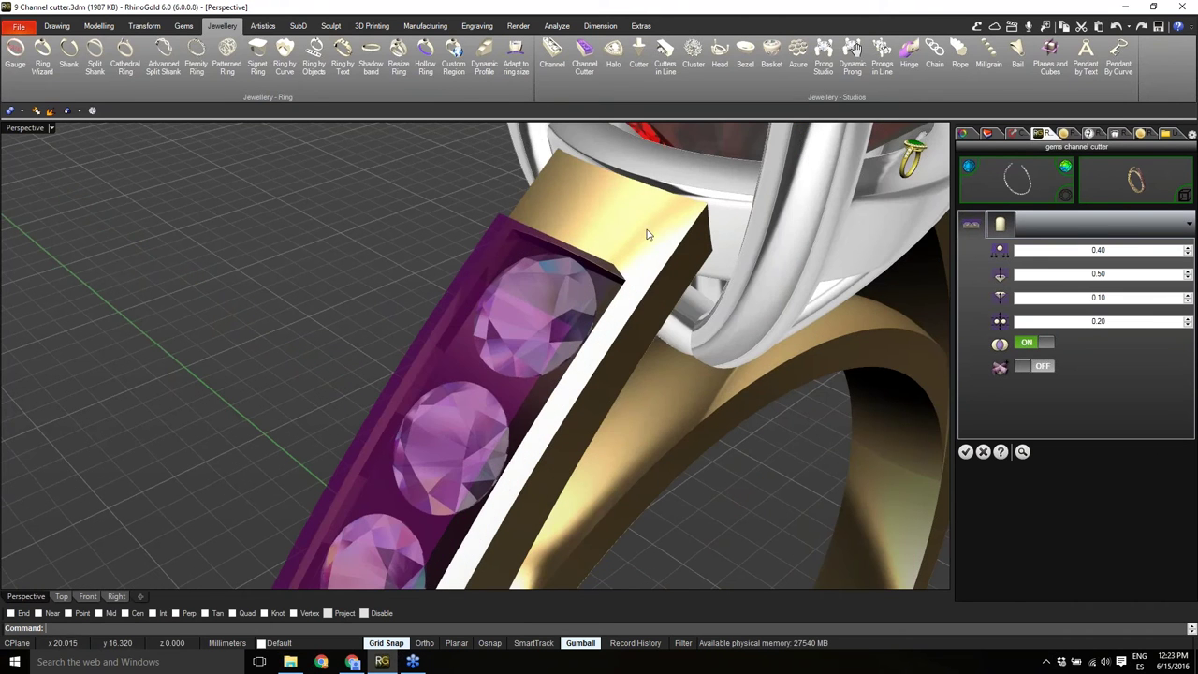
mouse_move(543, 368)
right_mouse_down()
mouse_move(562, 356)
mouse_move(552, 346)
right_mouse_up()
left_click(1003, 227)
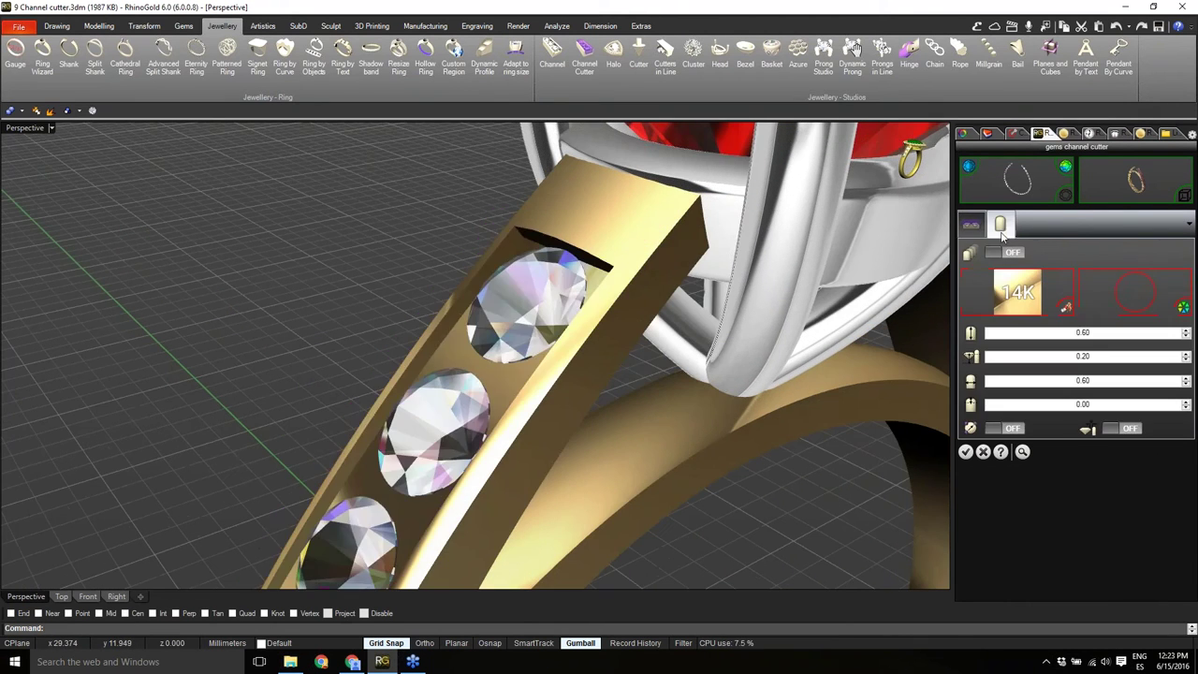
left_click(1010, 252)
left_click(1014, 253)
right_click_drag(599, 362, 587, 545)
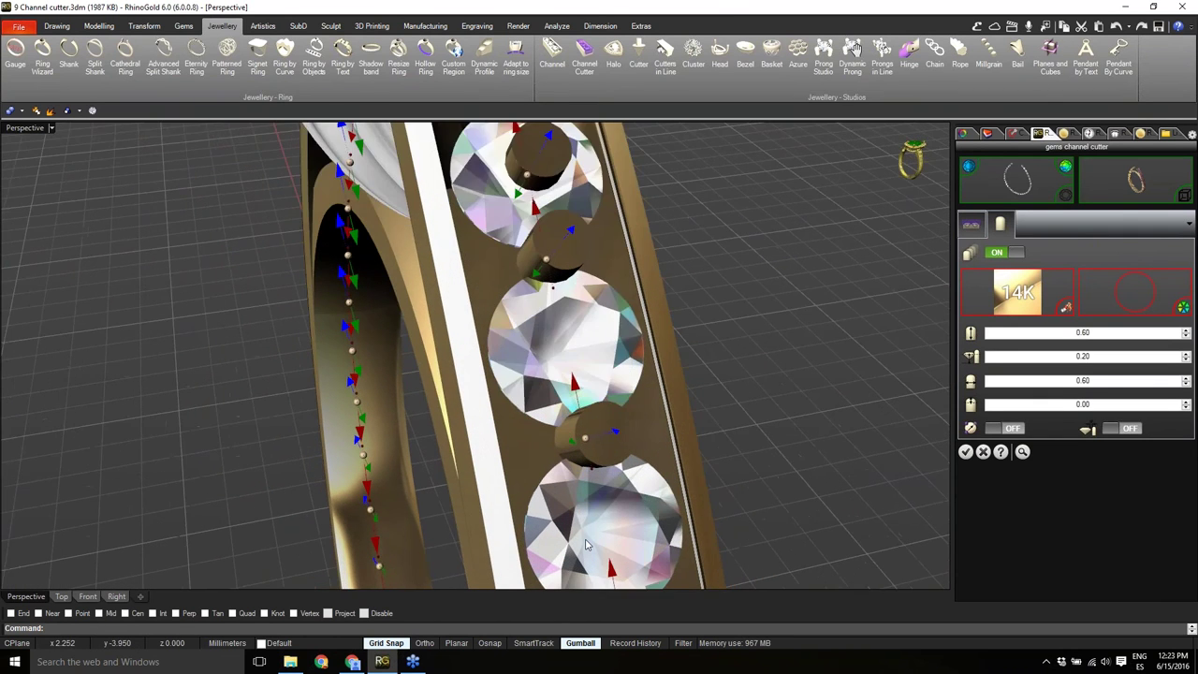
Set the prong's fourth value to 0.10 and move a prong off centre to form pairs between the gems.
scroll(586, 545, "up", 4)
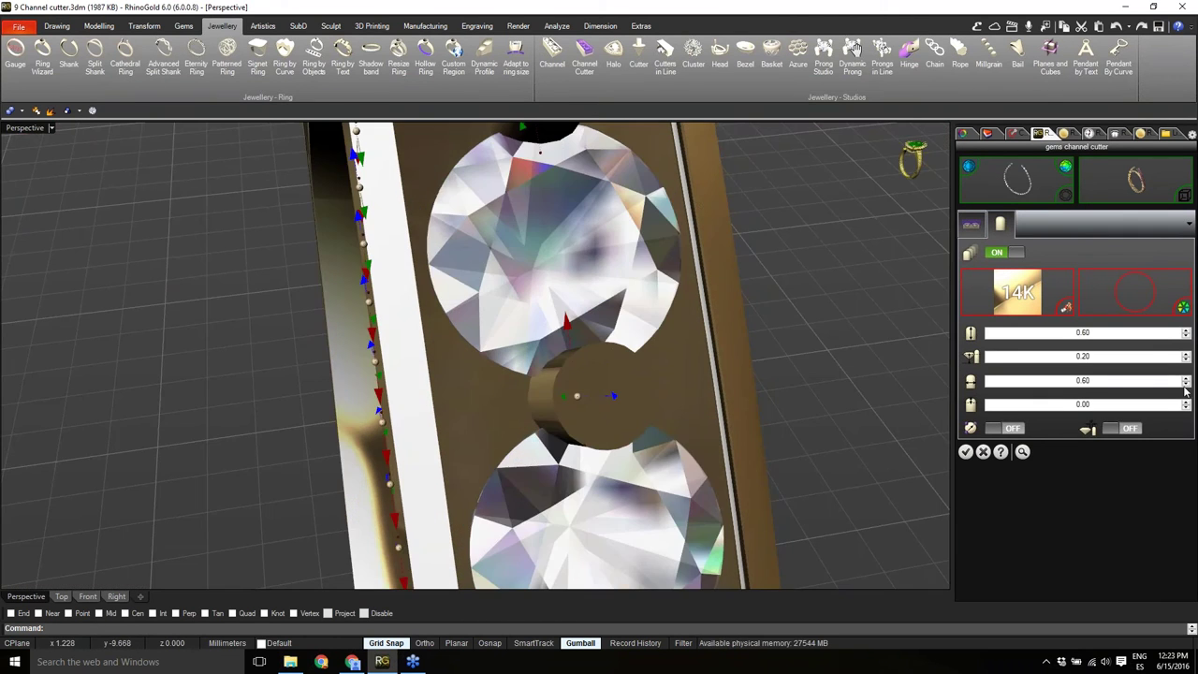
left_click(1186, 402)
right_click_drag(643, 440, 575, 440)
left_click_drag(565, 400, 642, 427)
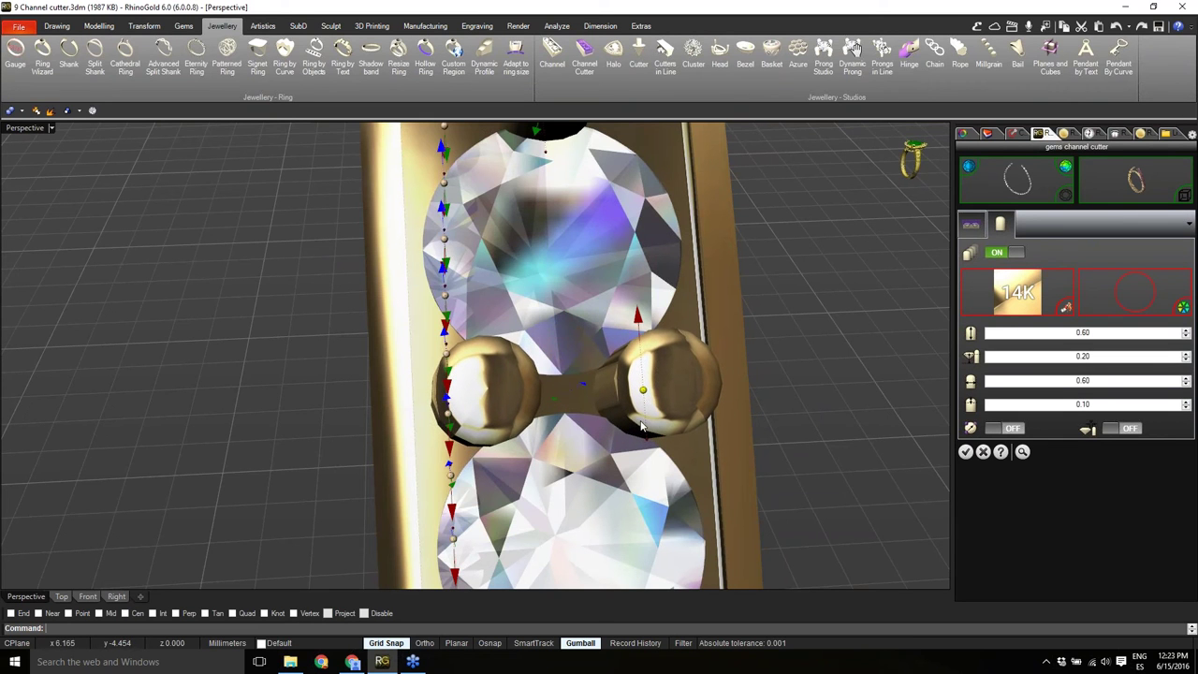
Move the single end prong on the first shoulder off centre, beyond the uppermost gem, to form a pair.
right_click_drag(643, 427, 600, 445)
scroll(601, 446, "down", 2)
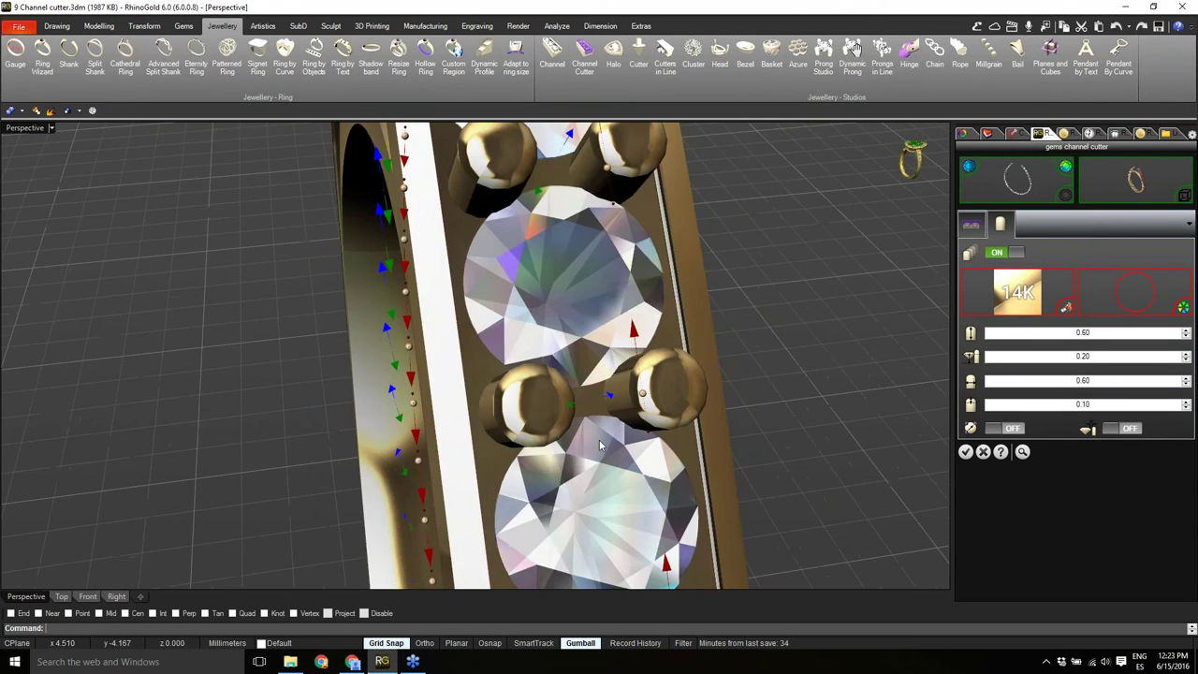
scroll(600, 445, "down", 8)
right_click_drag(700, 458, 735, 466)
scroll(737, 466, "down", 5)
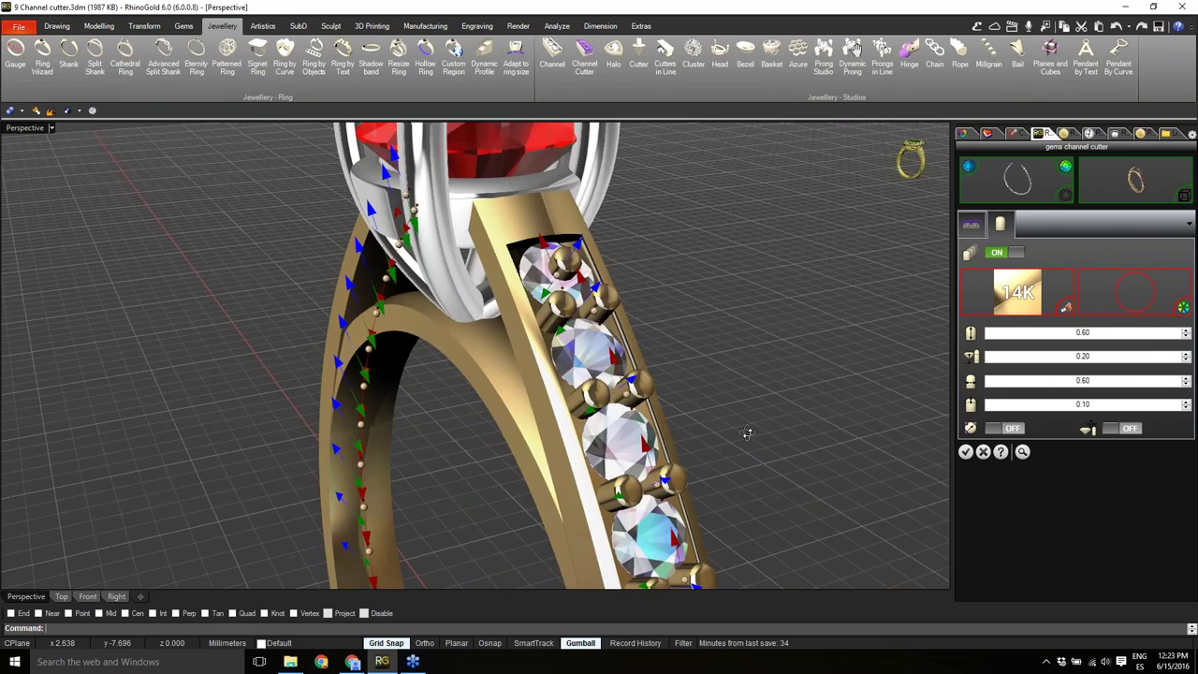
right_click_drag(599, 327, 552, 326)
scroll(592, 312, "up", 10)
right_click_drag(548, 372, 568, 377)
left_click_drag(564, 374, 604, 314)
Reposition the end prong on the opposite shoulder as a pair beyond its uppermost gem.
right_click_drag(604, 314, 702, 328)
scroll(802, 347, "down", 4)
scroll(802, 348, "down", 2)
right_click_drag(534, 393, 702, 408)
scroll(401, 271, "up", 6)
right_click_drag(328, 280, 442, 305)
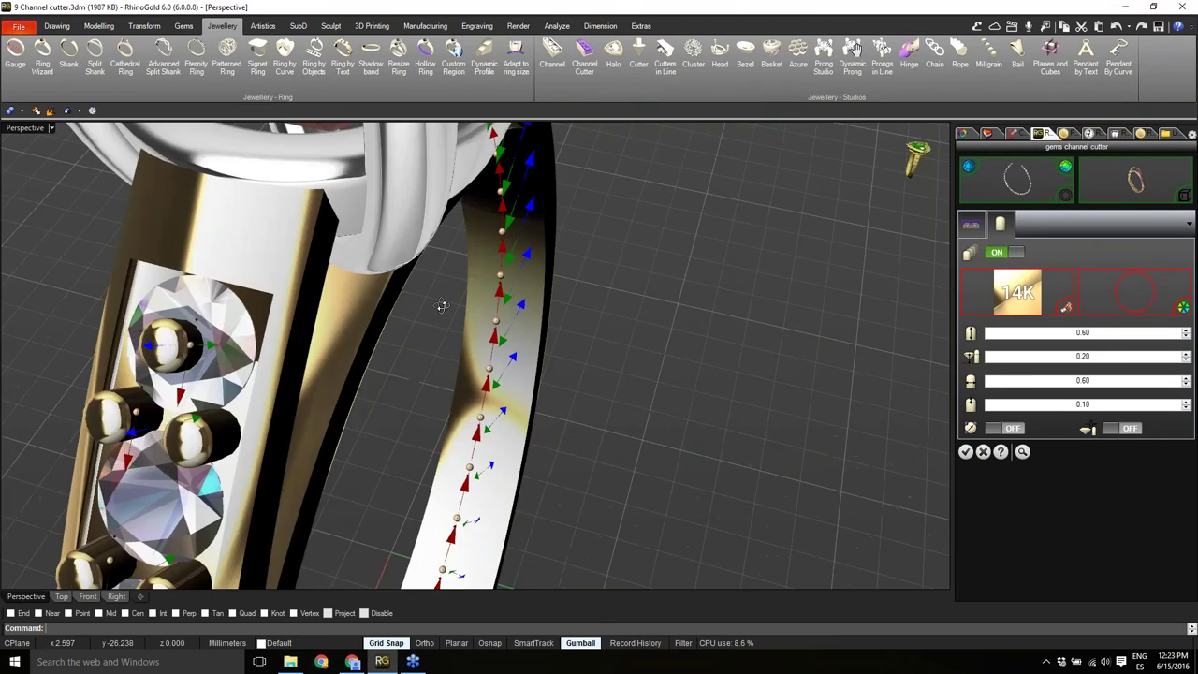
scroll(496, 373, "down", 3)
scroll(497, 373, "up", 3)
right_click_drag(365, 309, 315, 390)
left_click_drag(315, 390, 371, 274)
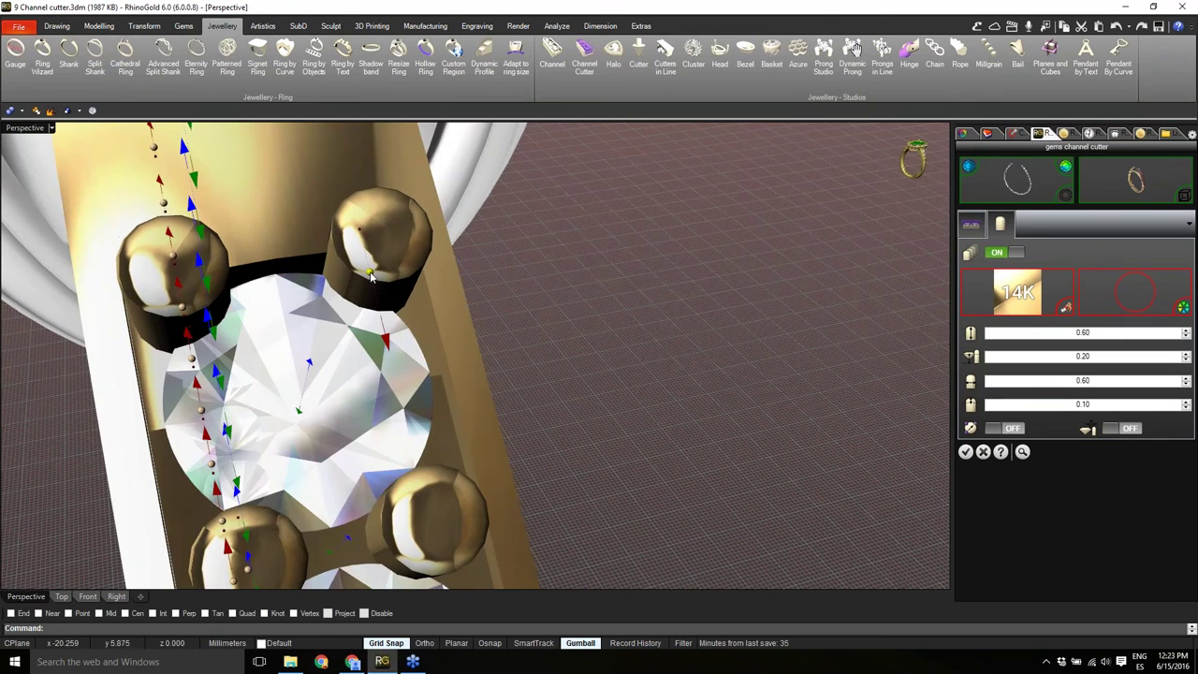
right_click_drag(354, 370, 354, 363)
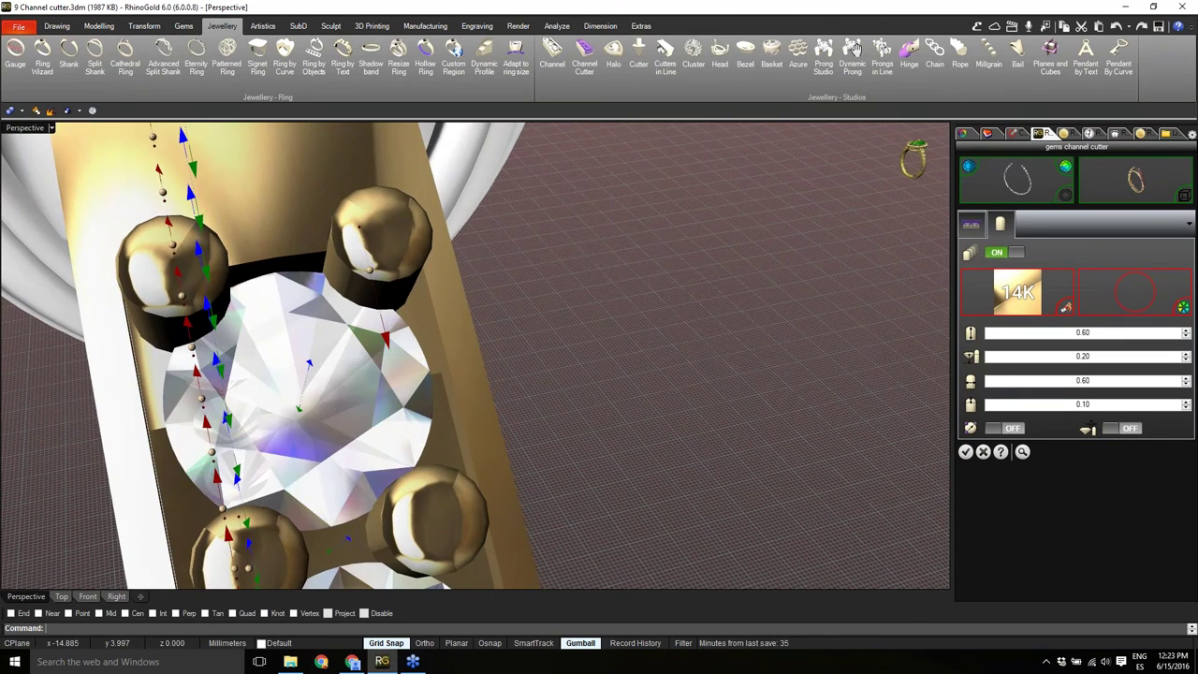
Set the prong height to 0.30, keeping the prong diameter at 0.60.
scroll(399, 310, "down", 14)
right_click_drag(399, 311, 561, 315)
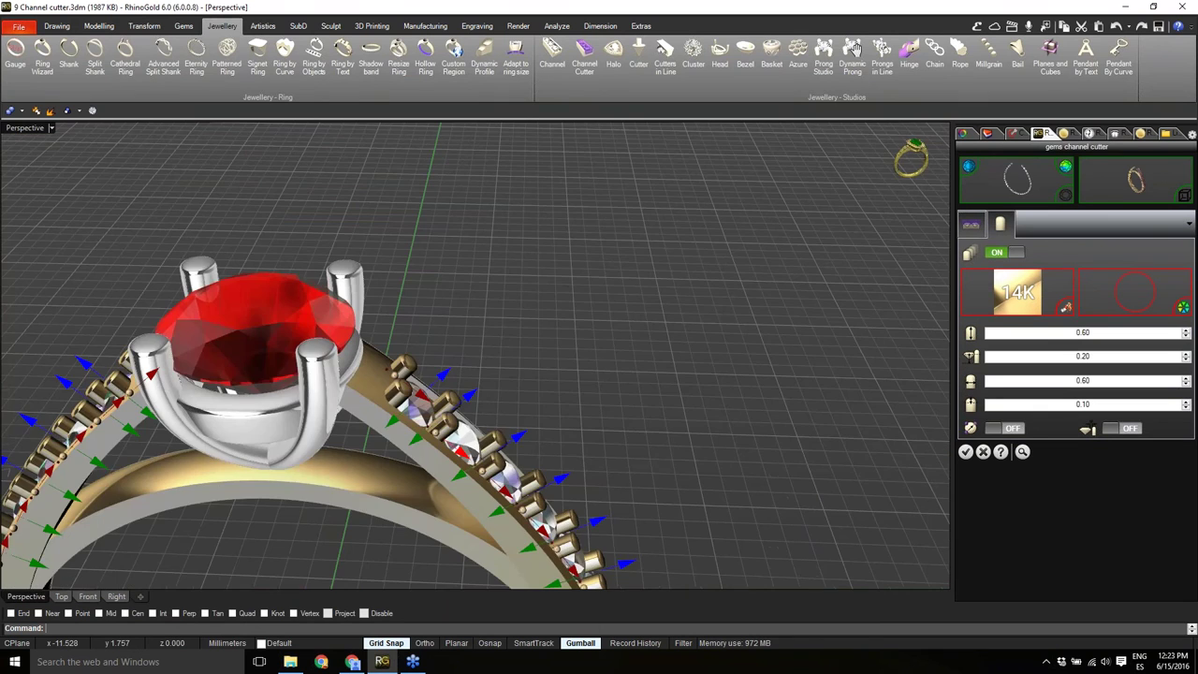
left_click(1186, 385)
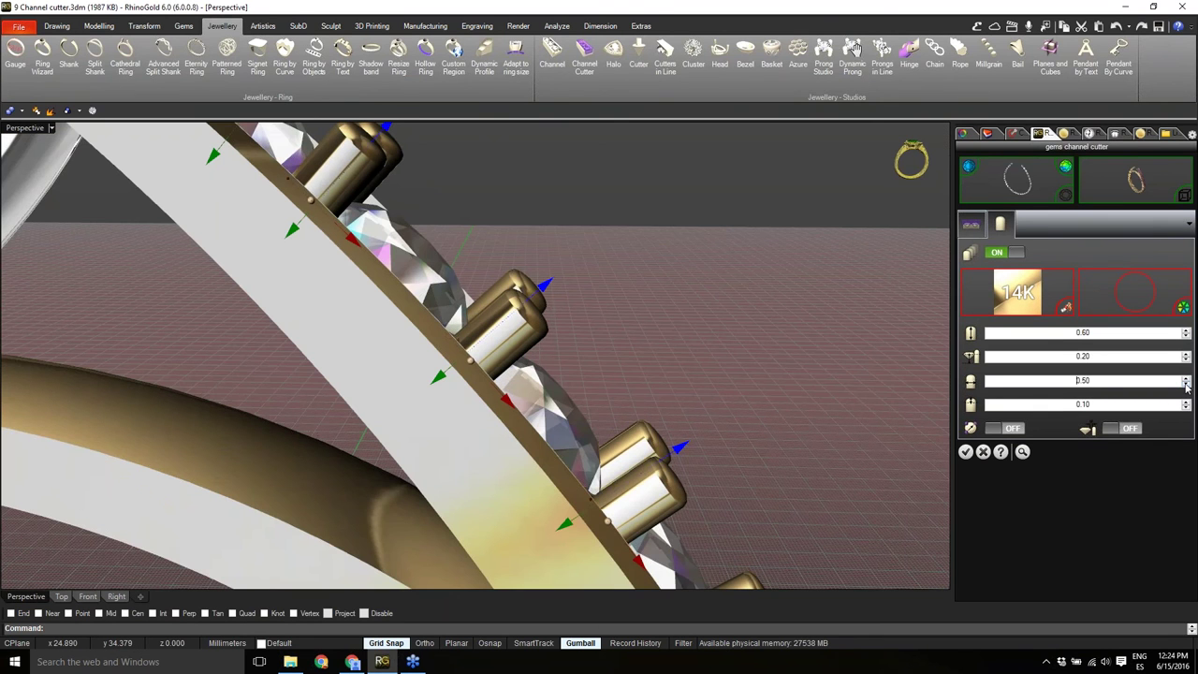
left_click(1186, 378)
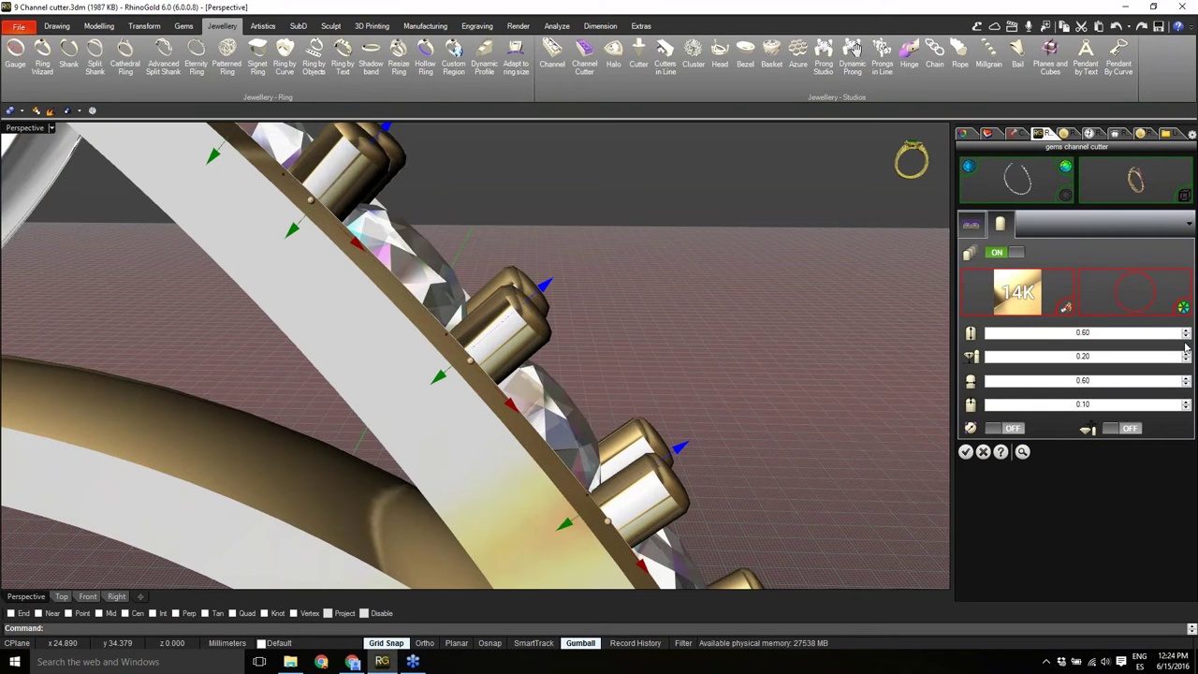
left_click(1186, 336)
left_click(1186, 338)
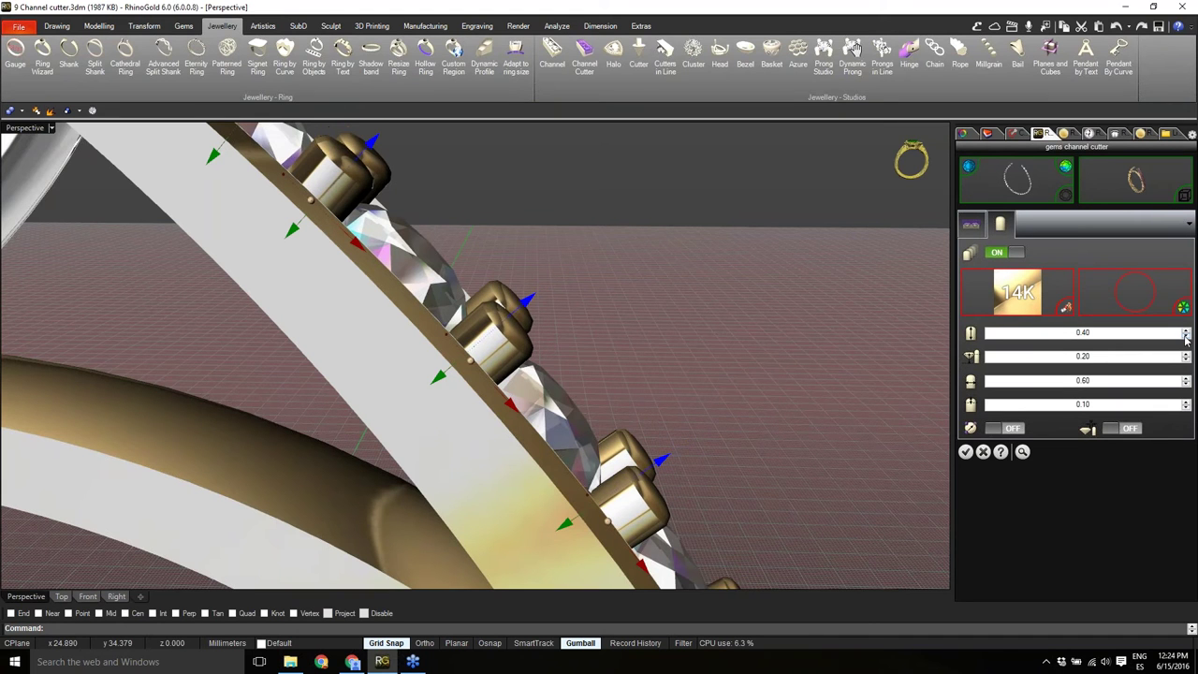
left_click(1186, 337)
Check the shortened prongs on the shank and accept the channel cutter.
right_click_drag(695, 345, 690, 355)
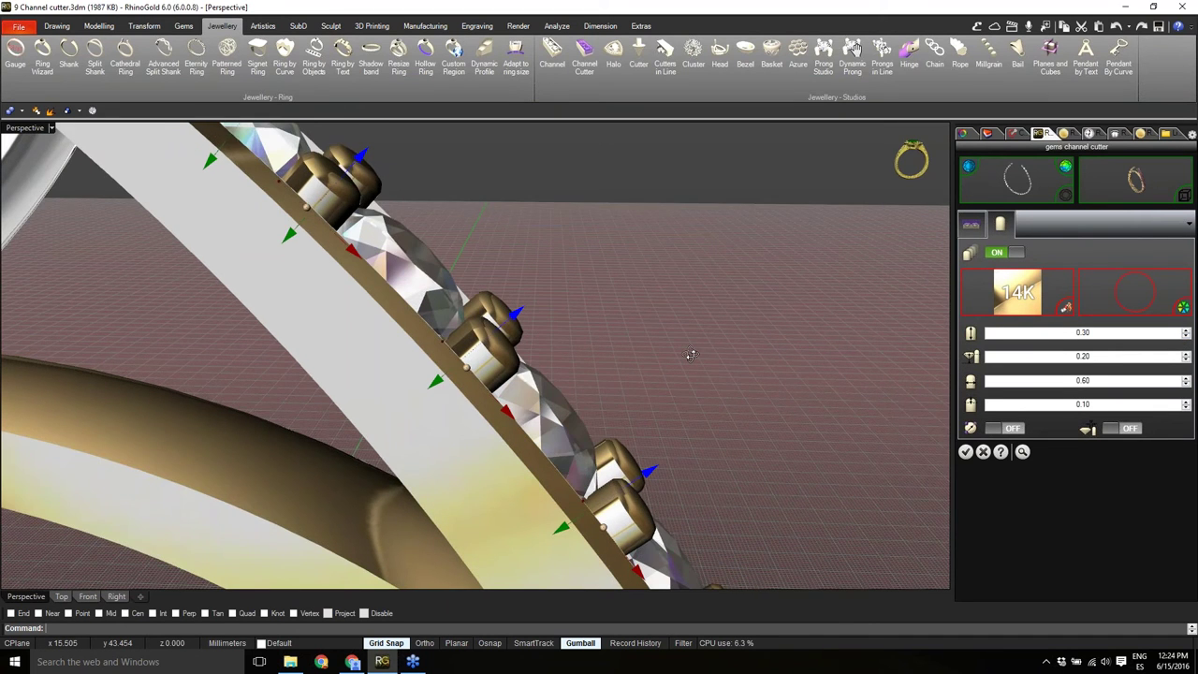
scroll(690, 355, "down", 5)
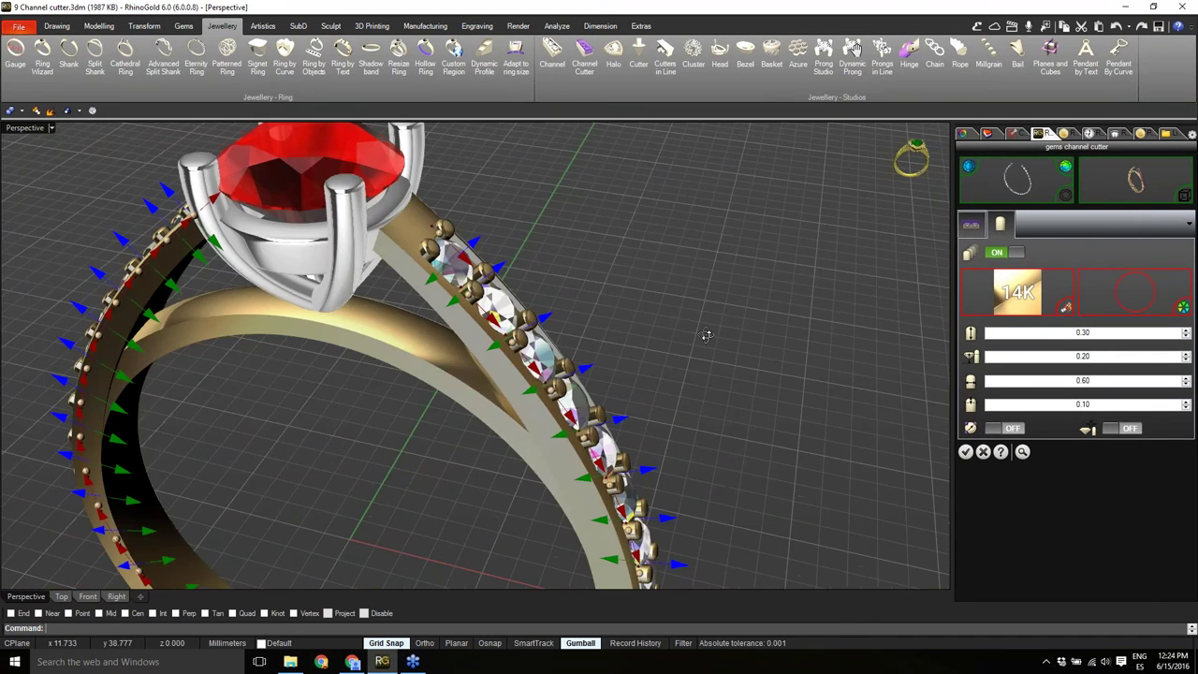
scroll(708, 335, "down", 4)
scroll(643, 434, "up", 4)
right_click_drag(643, 433, 590, 405)
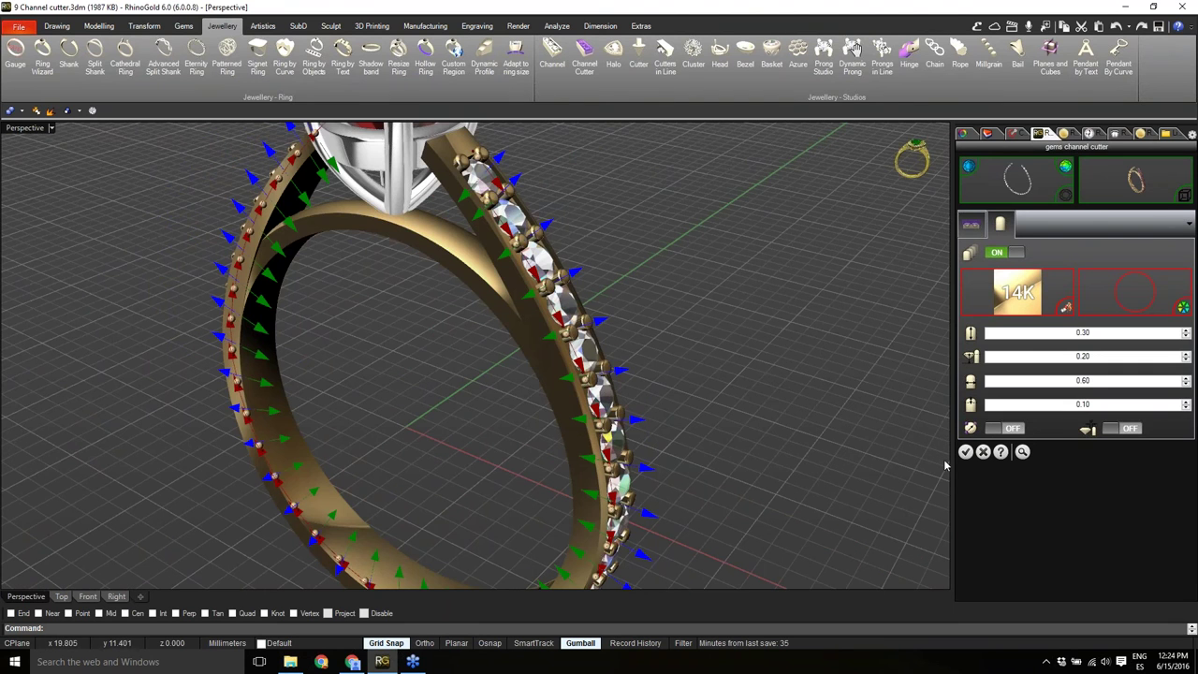
left_click(966, 452)
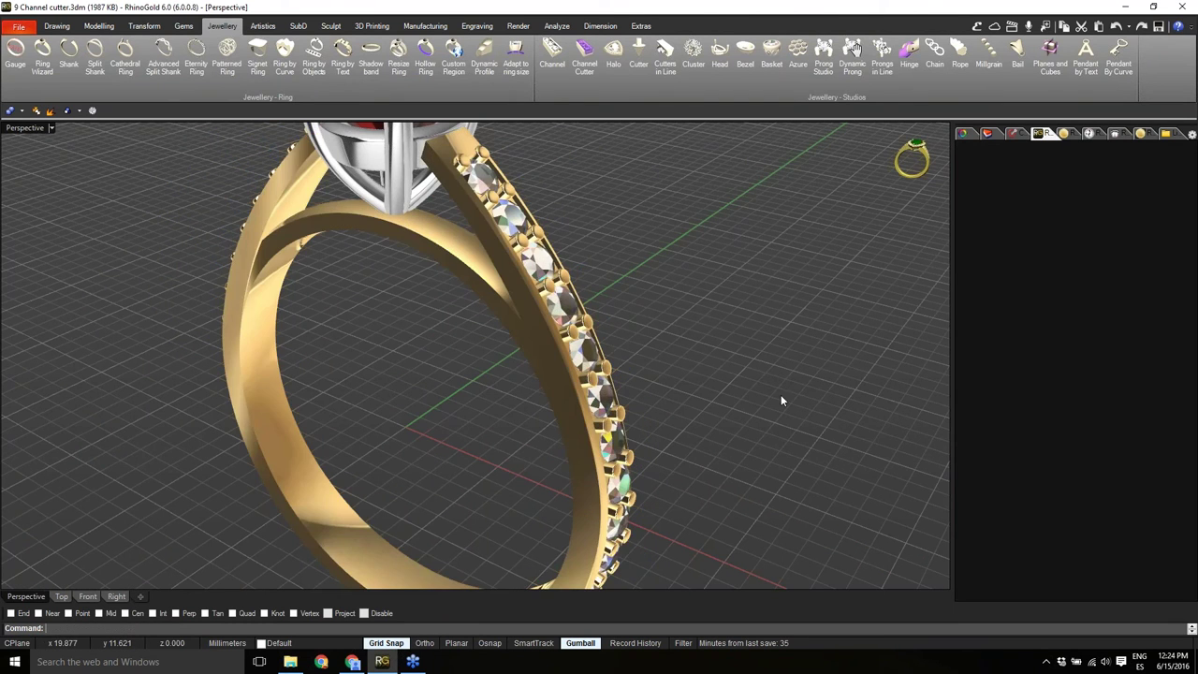
Examine the finished ring's gem channels and prongs on both shoulders, then the ring as a whole.
right_click_drag(719, 369, 586, 393)
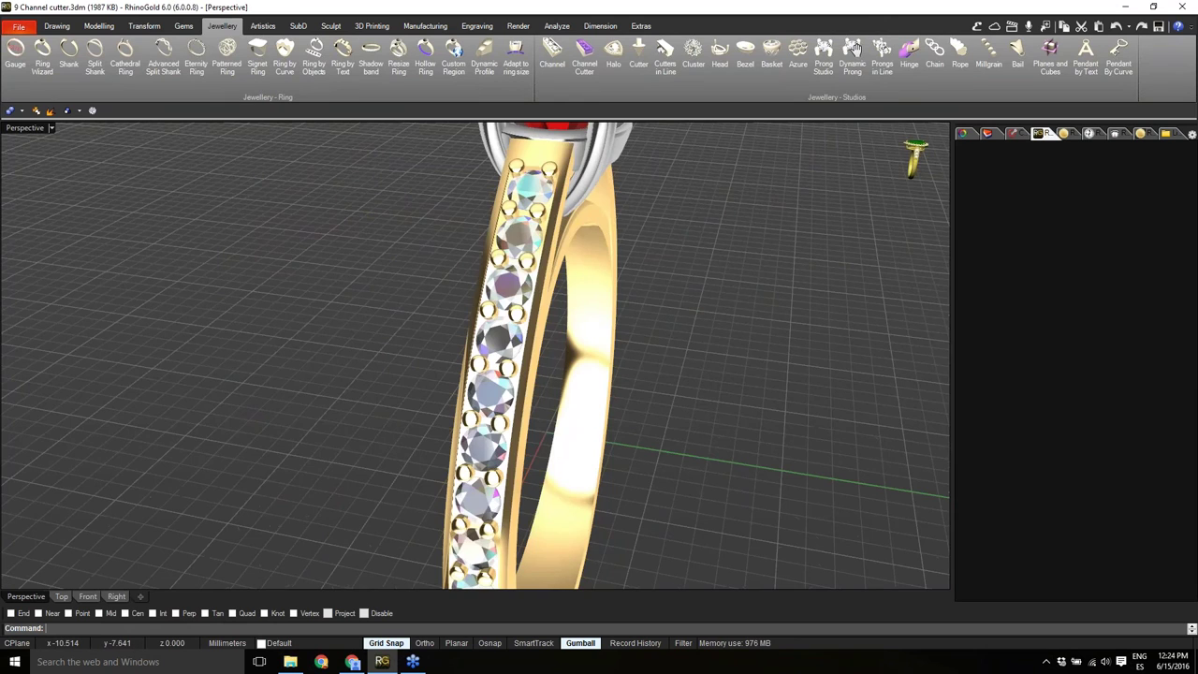
scroll(449, 346, "down", 5)
right_click_drag(524, 360, 371, 366)
scroll(398, 378, "up", 7)
right_click_drag(604, 374, 549, 374)
scroll(690, 353, "up", 6)
scroll(548, 375, "down", 7)
right_click_drag(786, 478, 600, 535)
scroll(350, 403, "down", 5)
right_click_drag(749, 473, 676, 489)
scroll(489, 424, "up", 3)
scroll(538, 490, "down", 5)
scroll(309, 384, "up", 5)
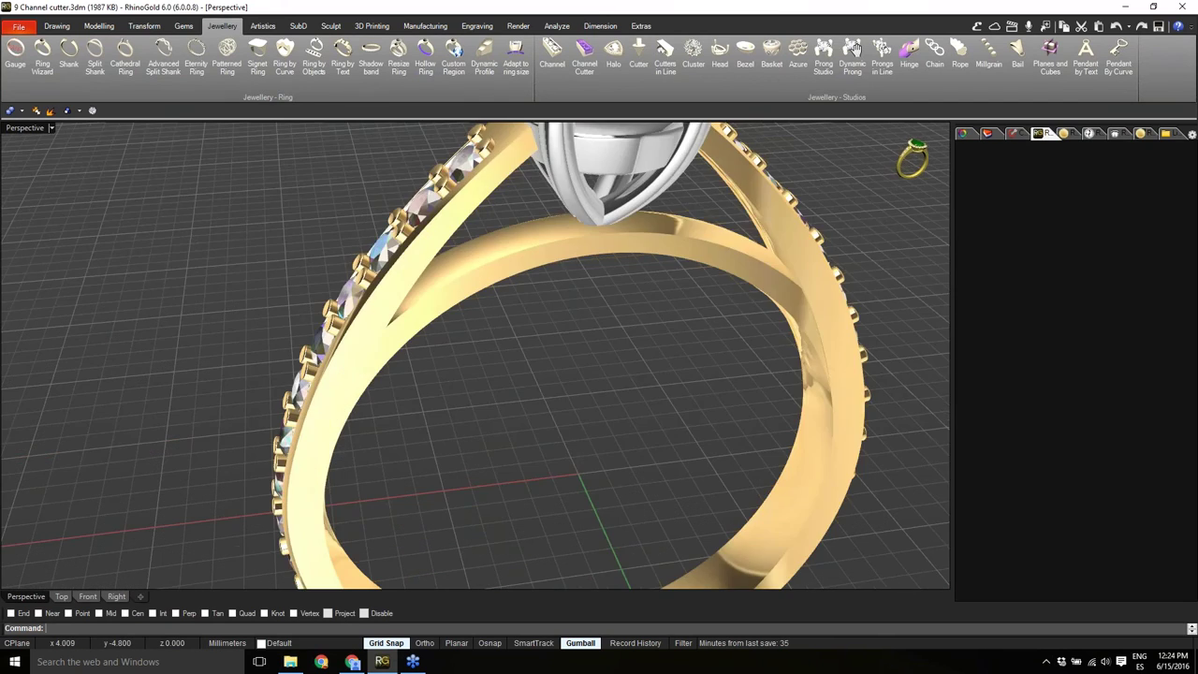
right_click_drag(309, 383, 524, 393)
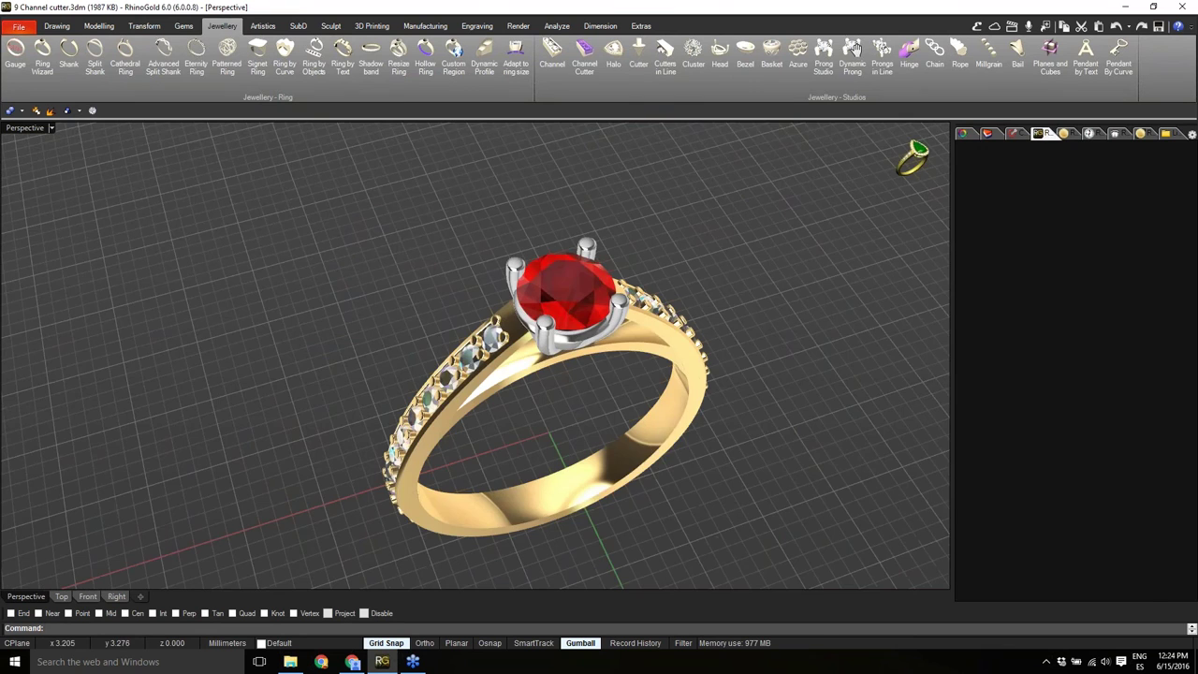
Open 10 Tech report.3dm from the library without saving changes to the current ring file.
left_click(1166, 134)
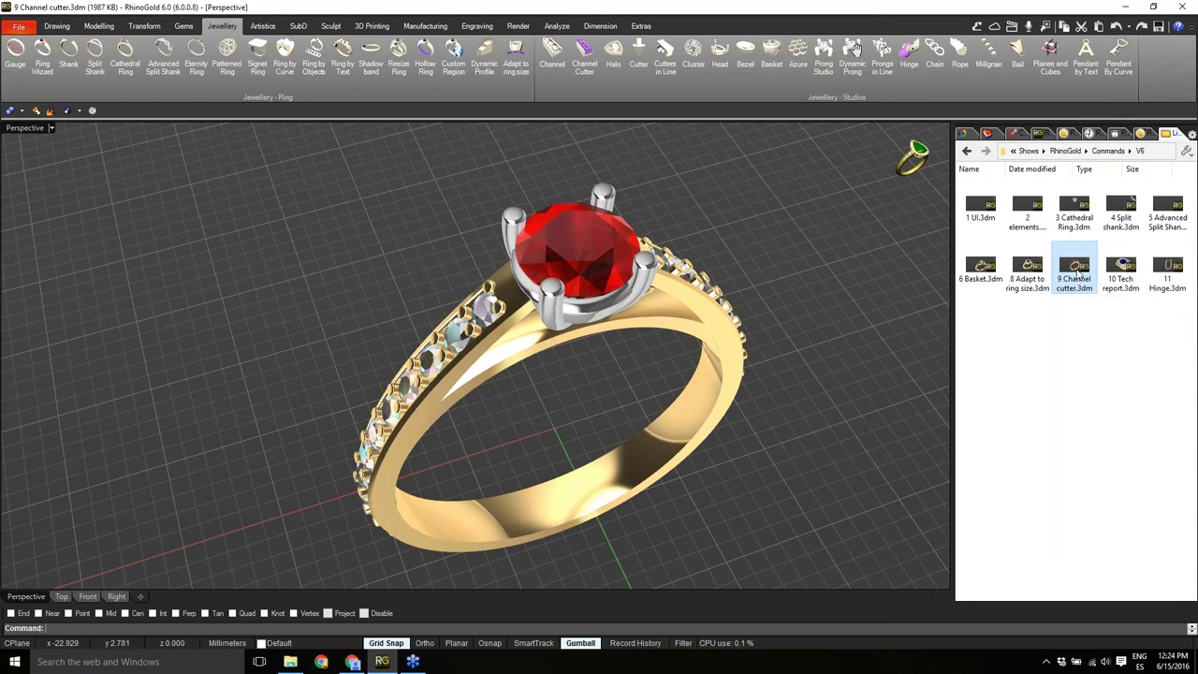
left_click_drag(1121, 267, 593, 426)
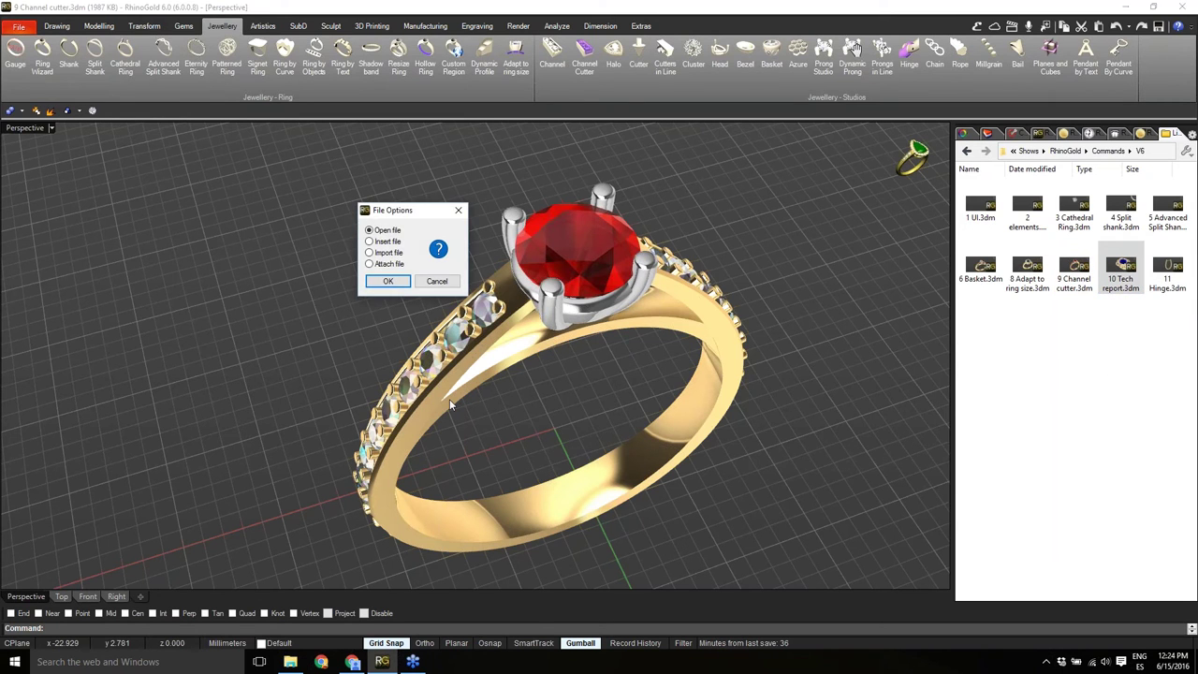
left_click(388, 282)
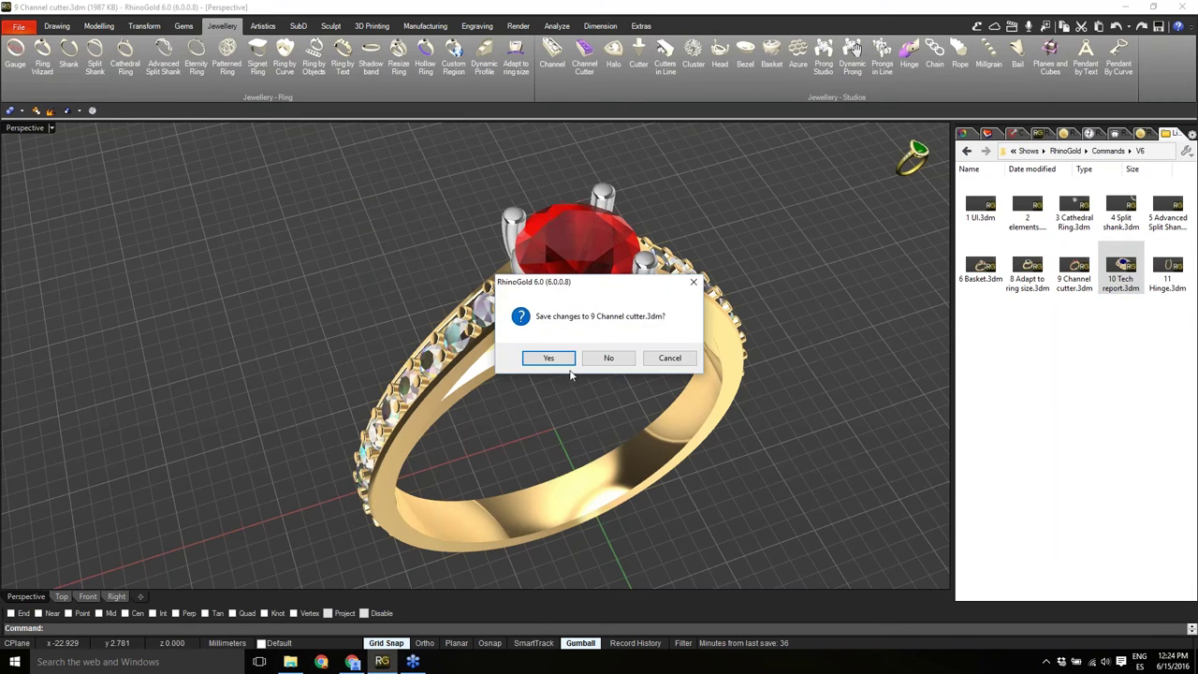
left_click(611, 359)
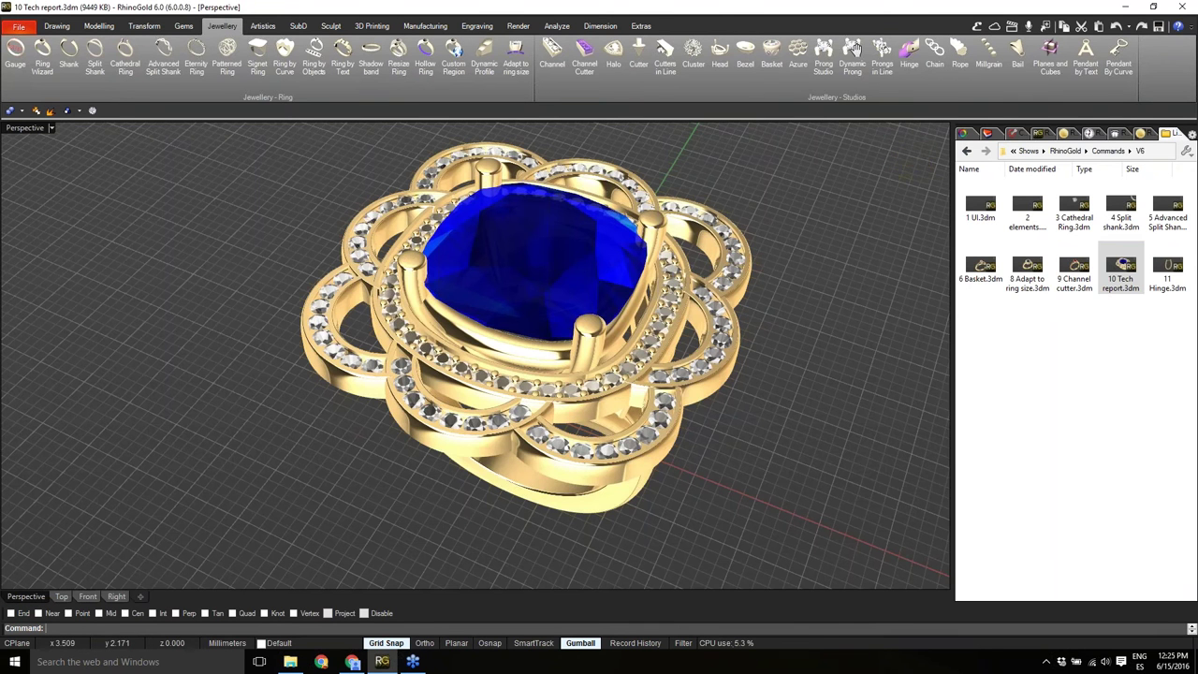
Generate a Tech Report layout for the halo ring.
right_click_drag(535, 452, 536, 379)
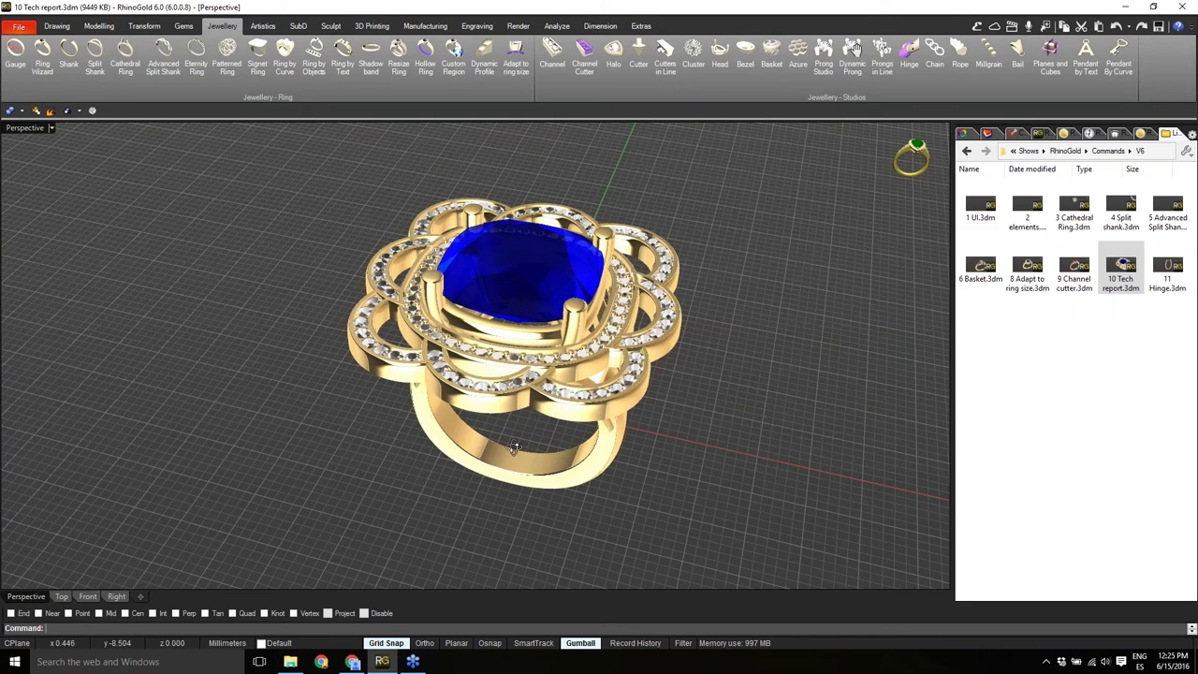
right_click_drag(514, 447, 590, 400)
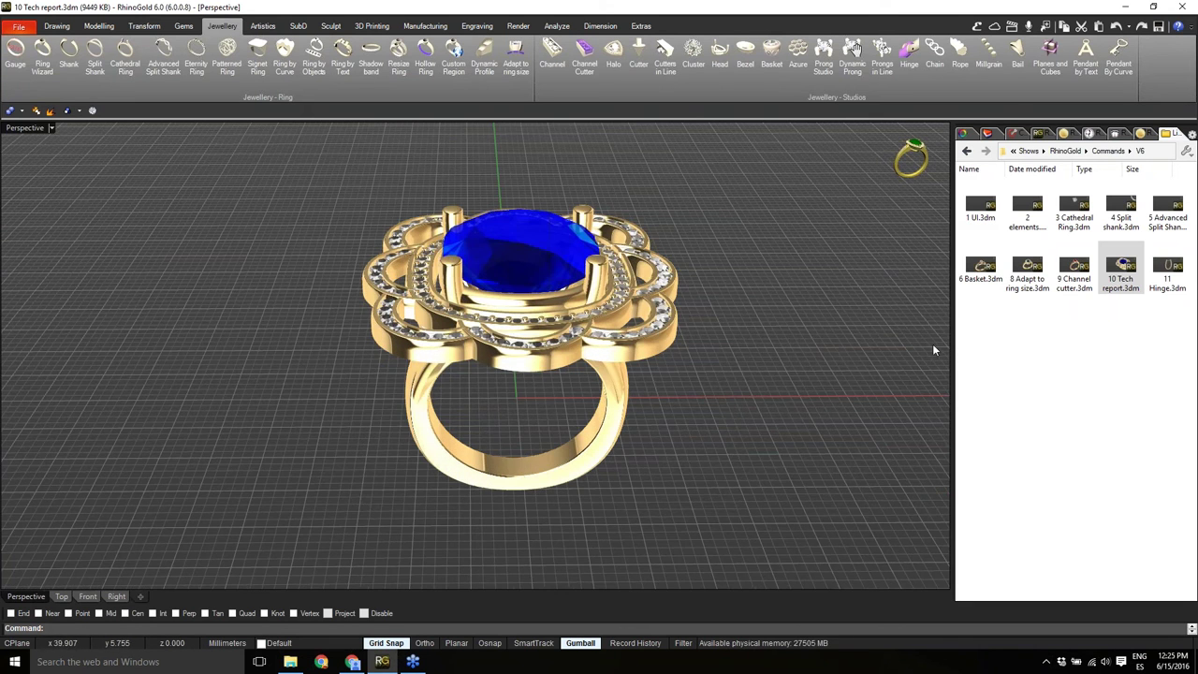
right_click_drag(423, 334, 855, 48)
scroll(512, 316, "up", 3)
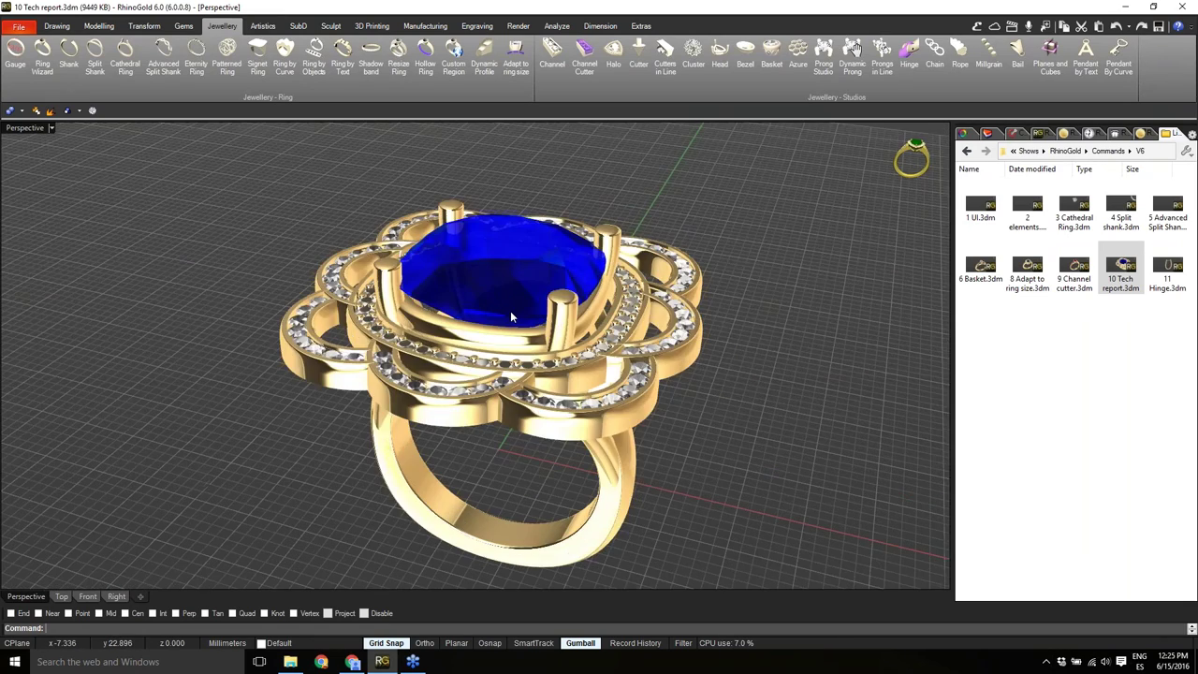
right_click_drag(511, 316, 478, 370)
left_click(24, 31)
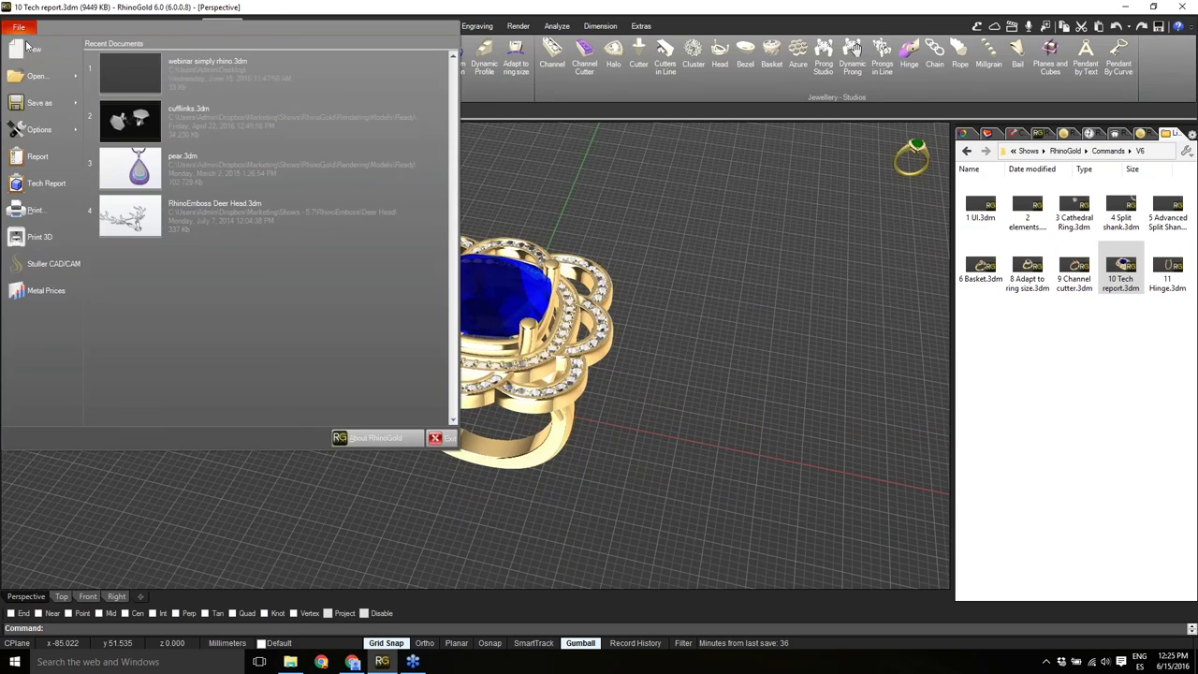
key("Escape")
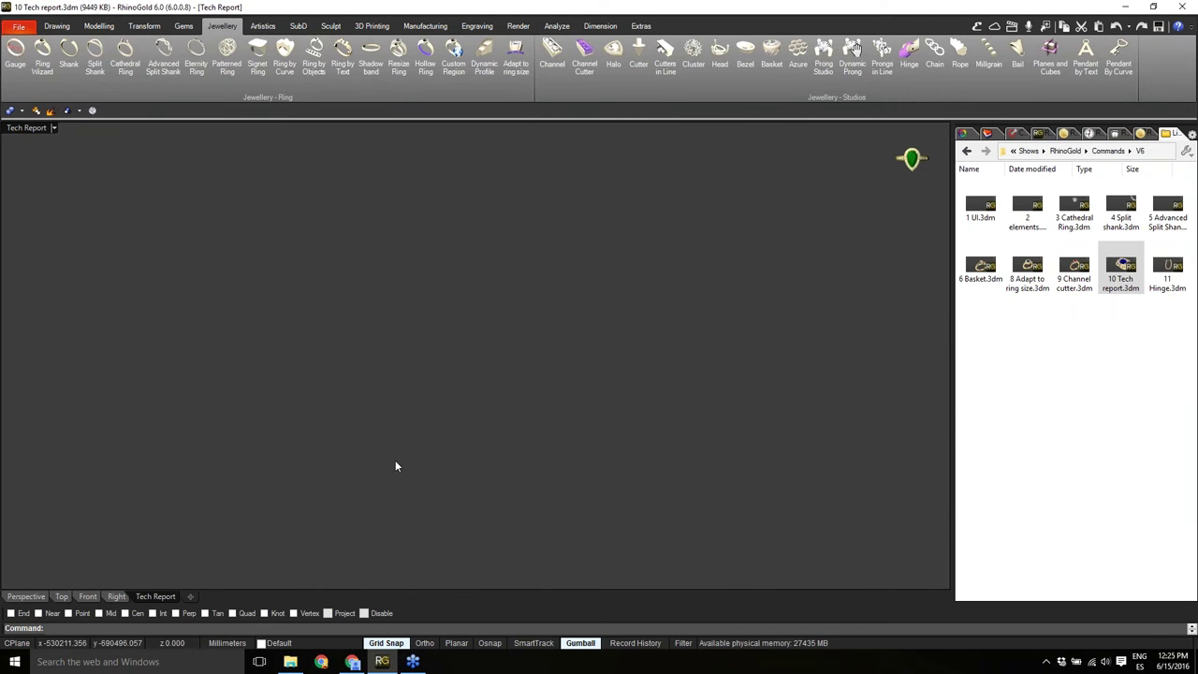
Examine the generated report sheet, focusing on the colour-coded gem map and the gem legend beside it.
key("ctrl+a")
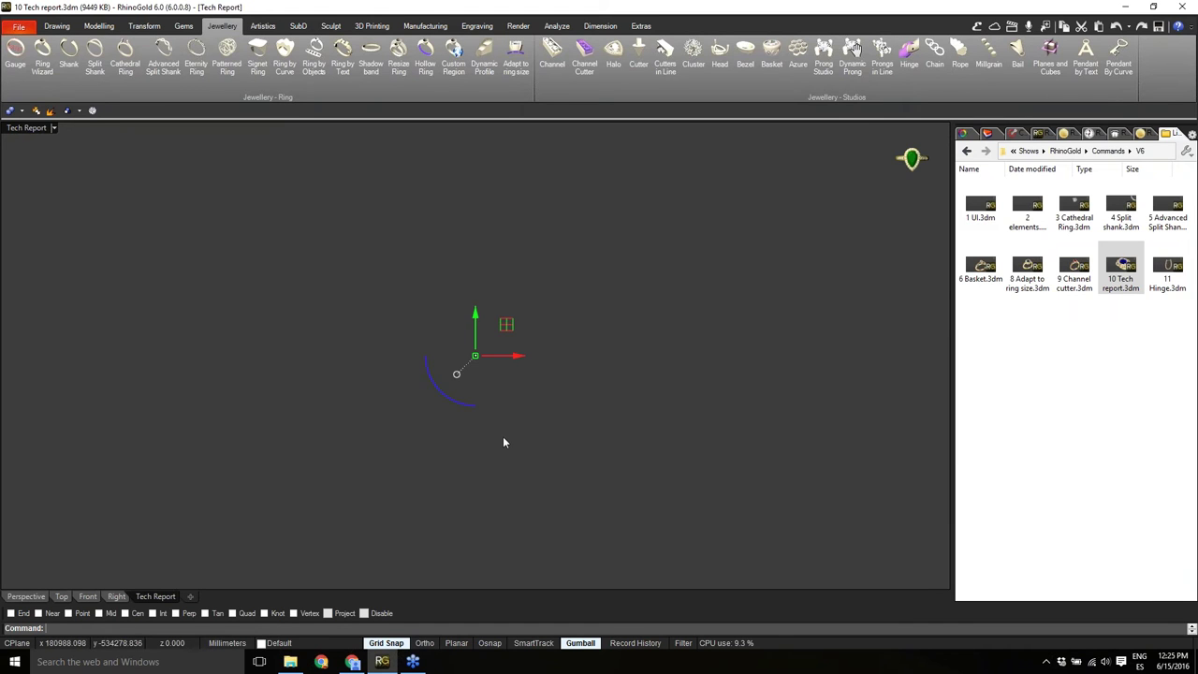
scroll(492, 360, "up", 6)
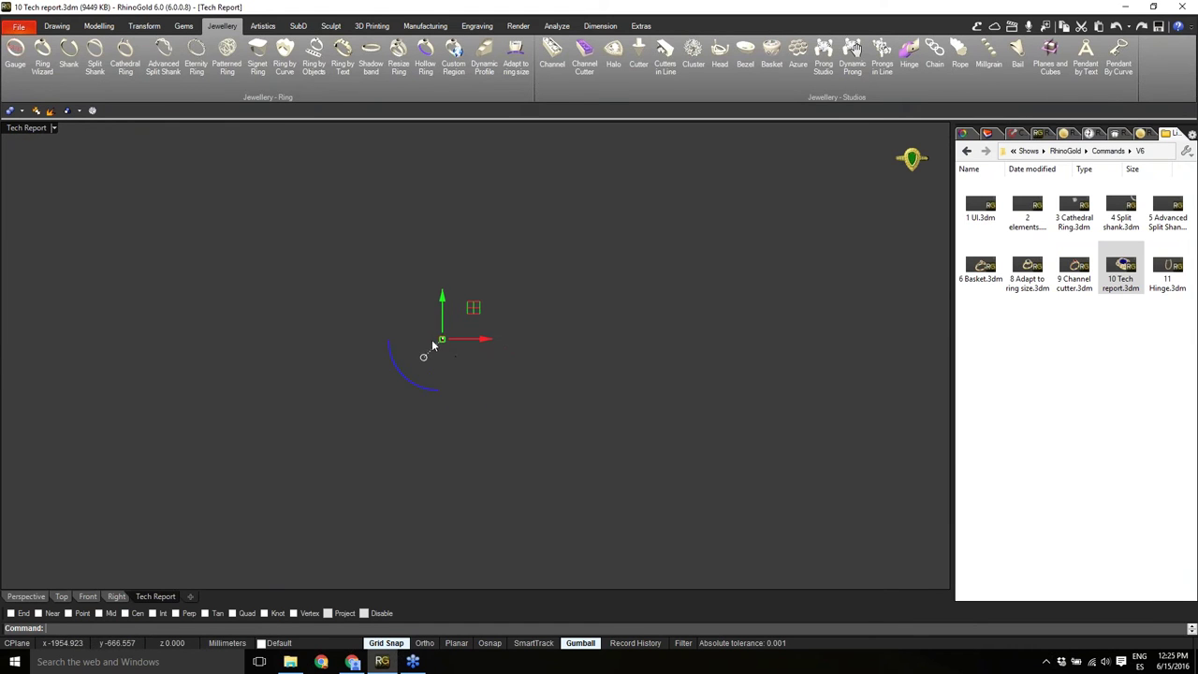
scroll(459, 346, "up", 8)
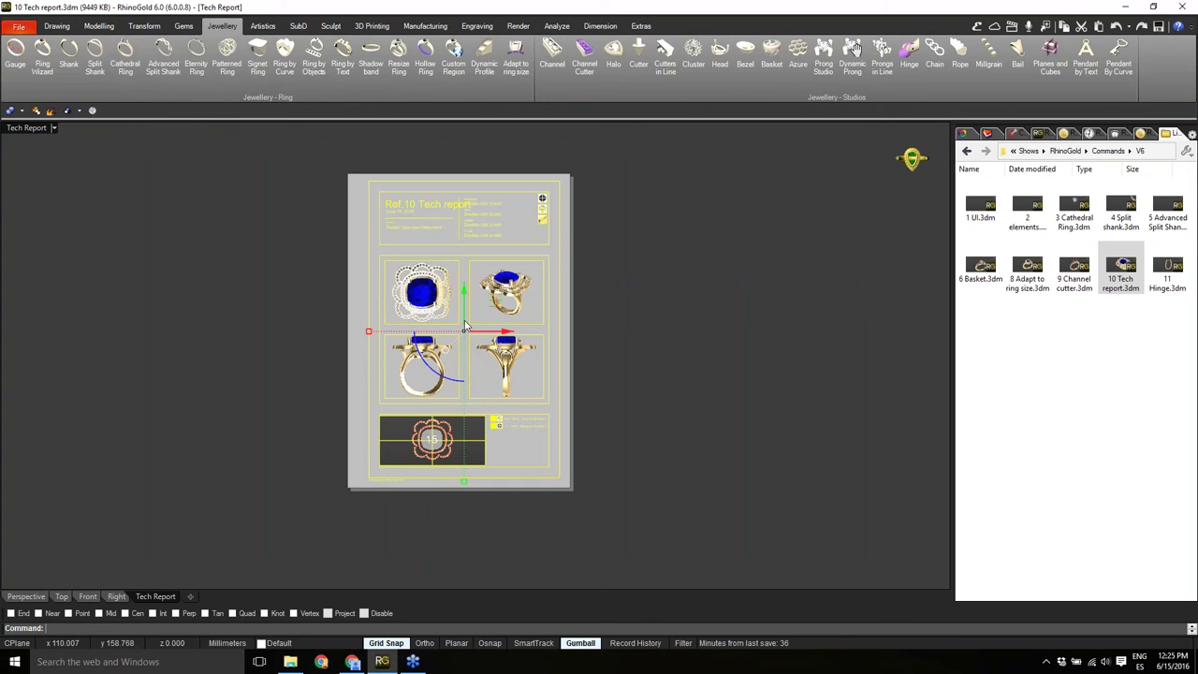
scroll(465, 323, "up", 2)
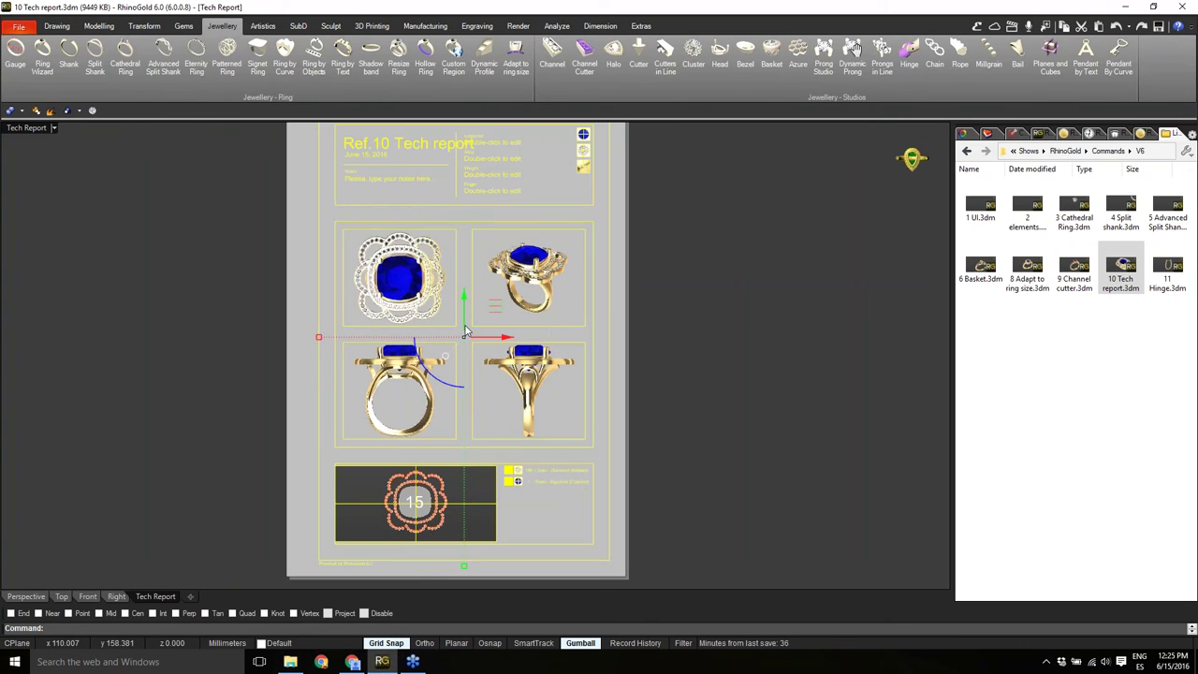
left_click(715, 487)
scroll(421, 550, "up", 6)
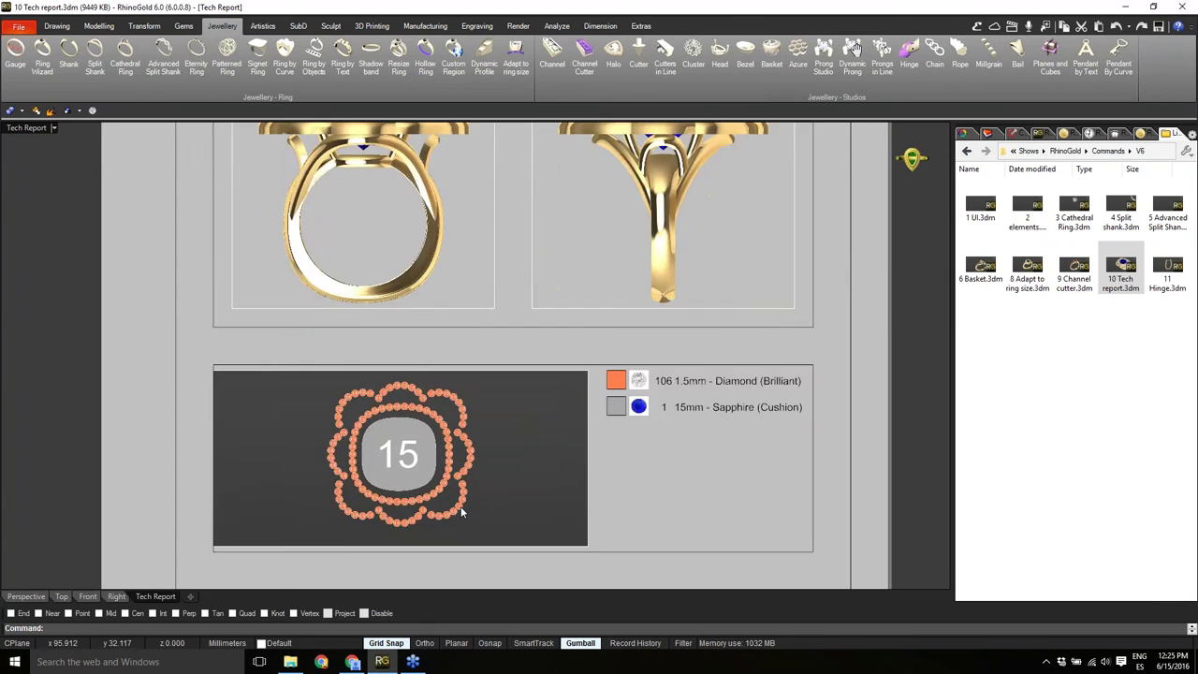
scroll(436, 386, "up", 4)
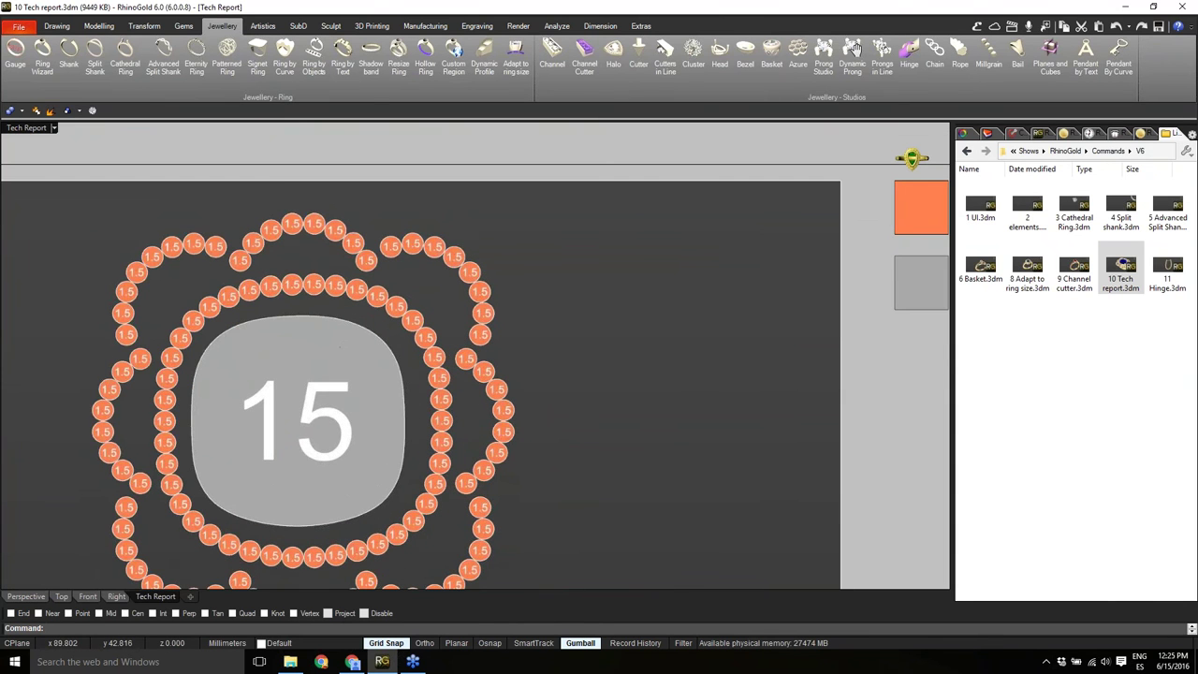
right_click_drag(365, 419, 345, 404)
scroll(262, 434, "down", 4)
right_click_drag(593, 356, 478, 366)
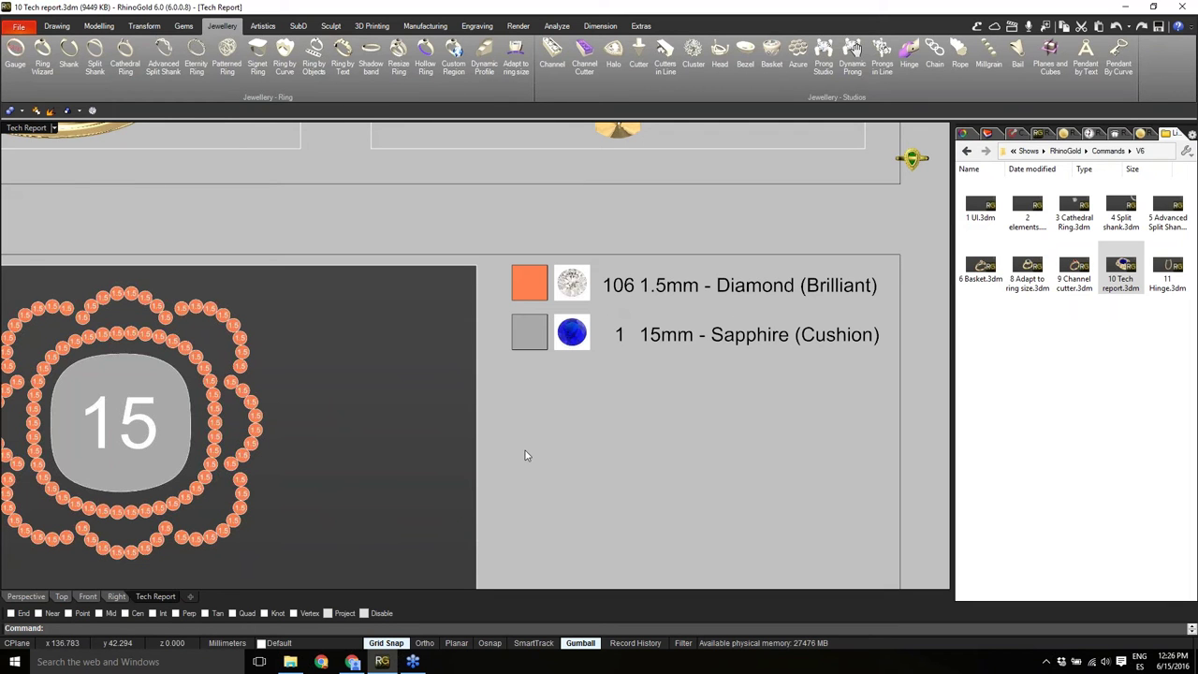
Change the reference name in the report header to Sample.
scroll(526, 450, "down", 4)
left_click_drag(472, 264, 520, 304)
key("Escape")
left_click(818, 377)
scroll(720, 531, "down", 2)
right_click_drag(535, 311, 507, 530)
right_click_drag(523, 240, 539, 360)
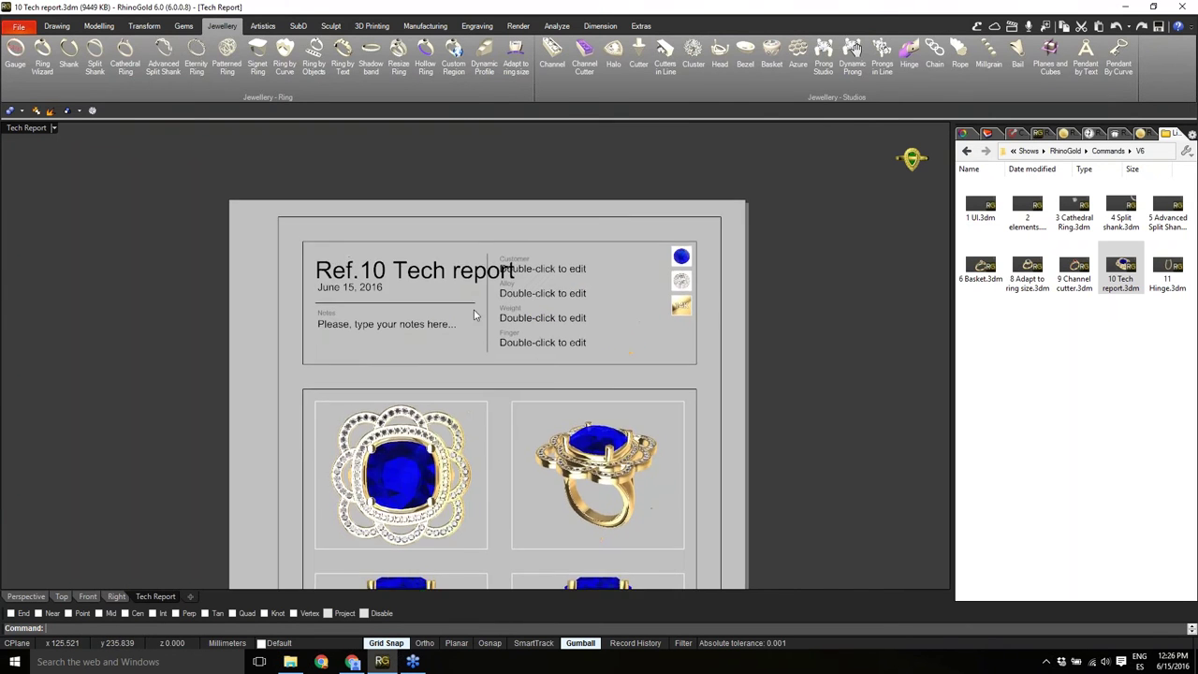
scroll(424, 281, "up", 4)
double_click(426, 270)
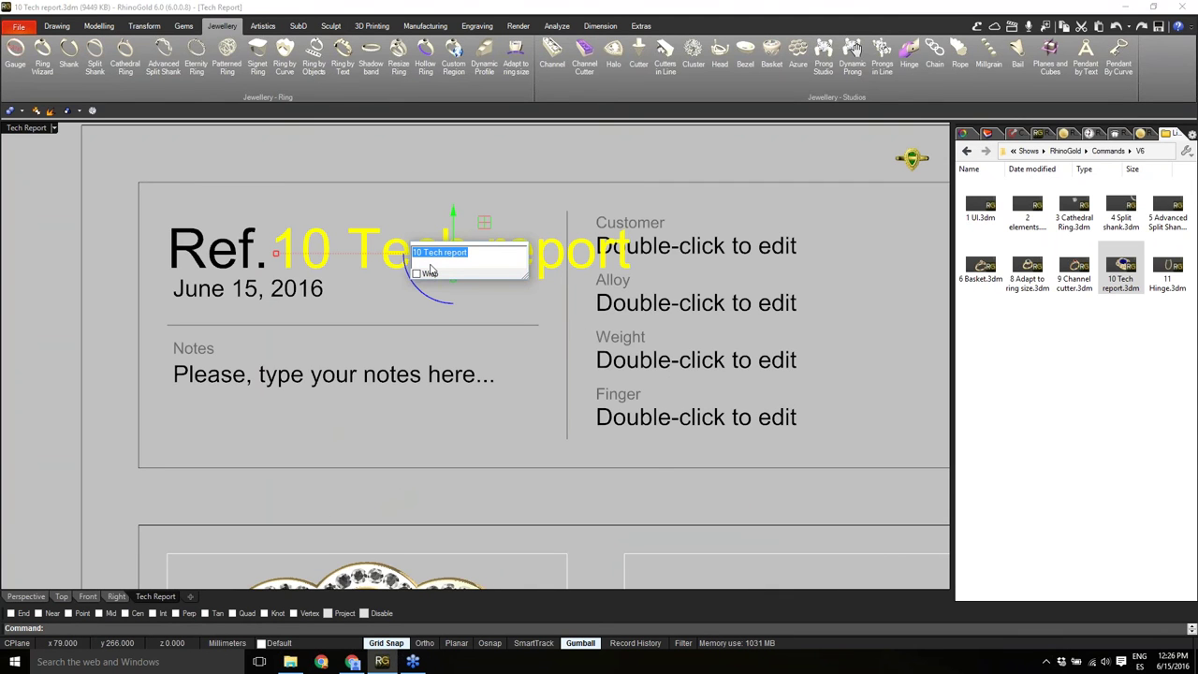
type("Sample")
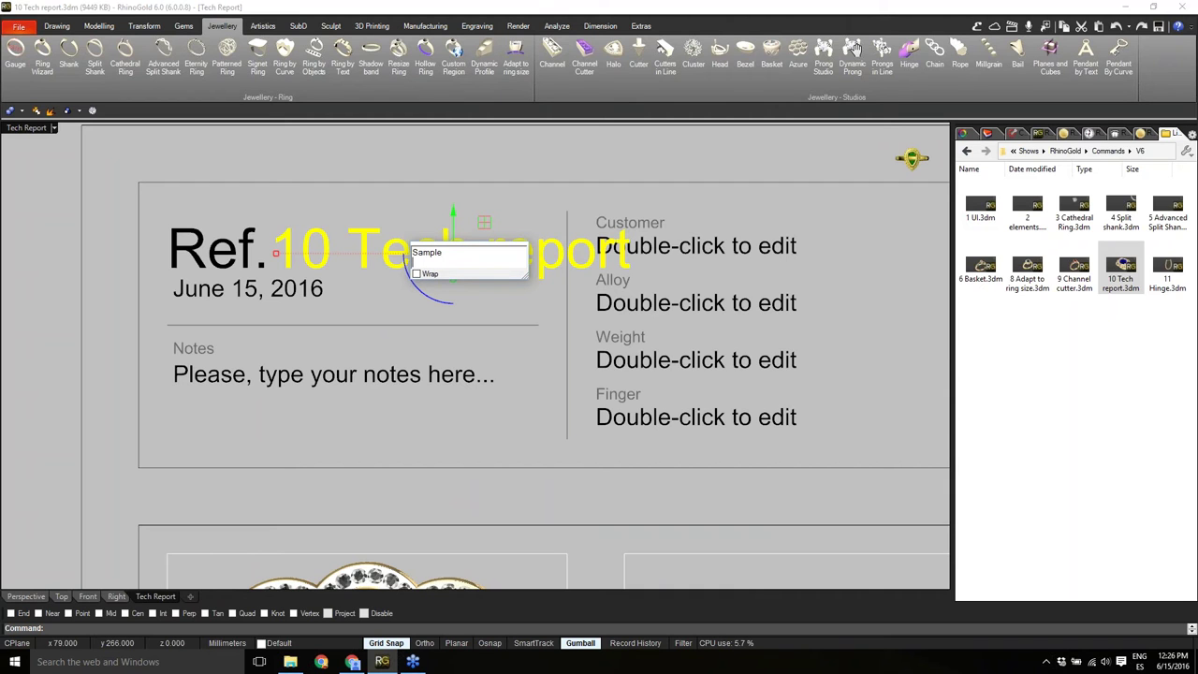
left_click(260, 293)
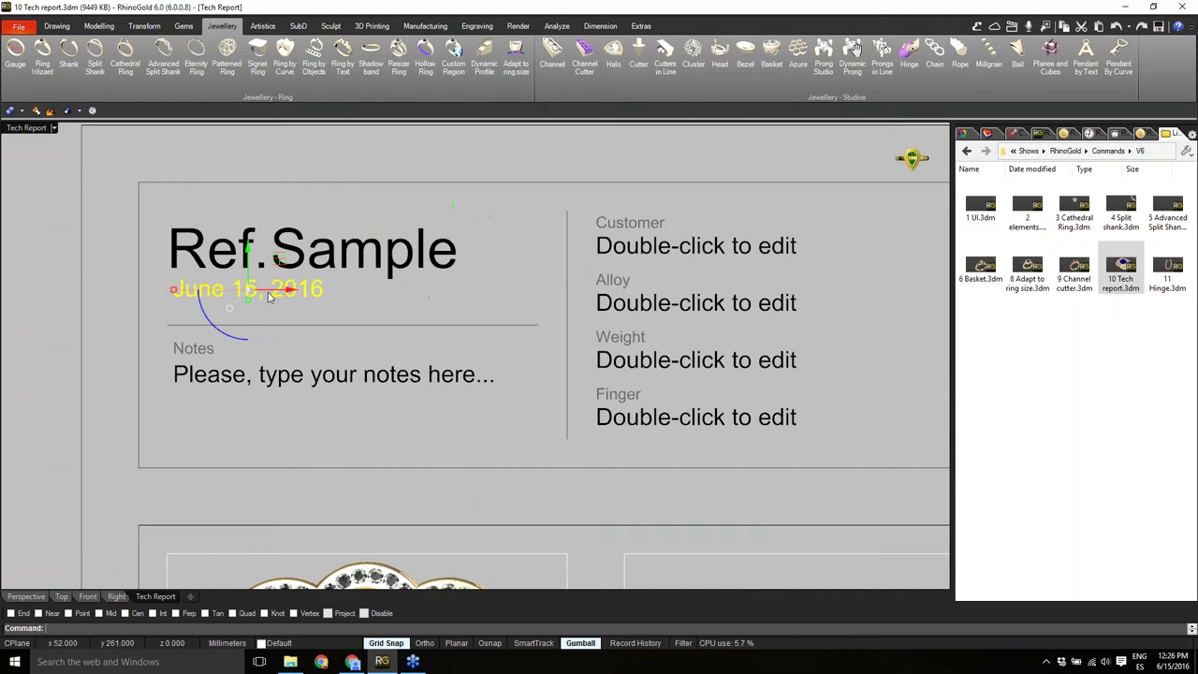
Review the report header's customer, alloy, weight, finger and notes fields, its gem and metal thumbnails, and the sheet as a whole.
left_click(662, 253)
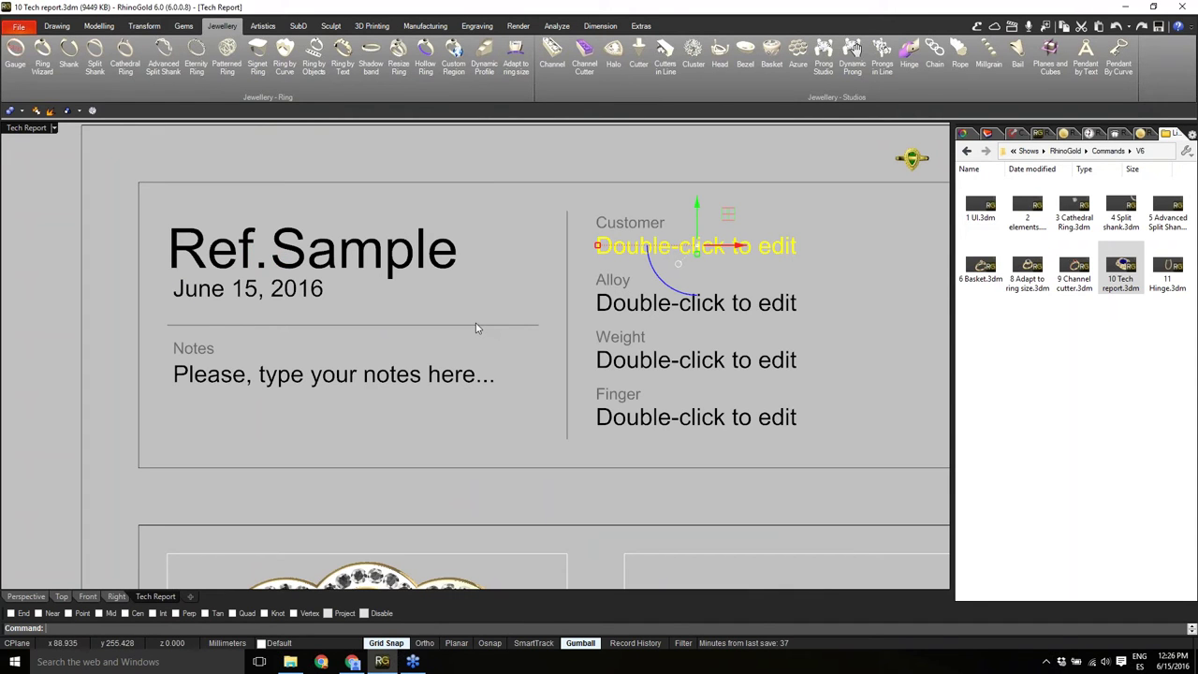
scroll(386, 314, "down", 3)
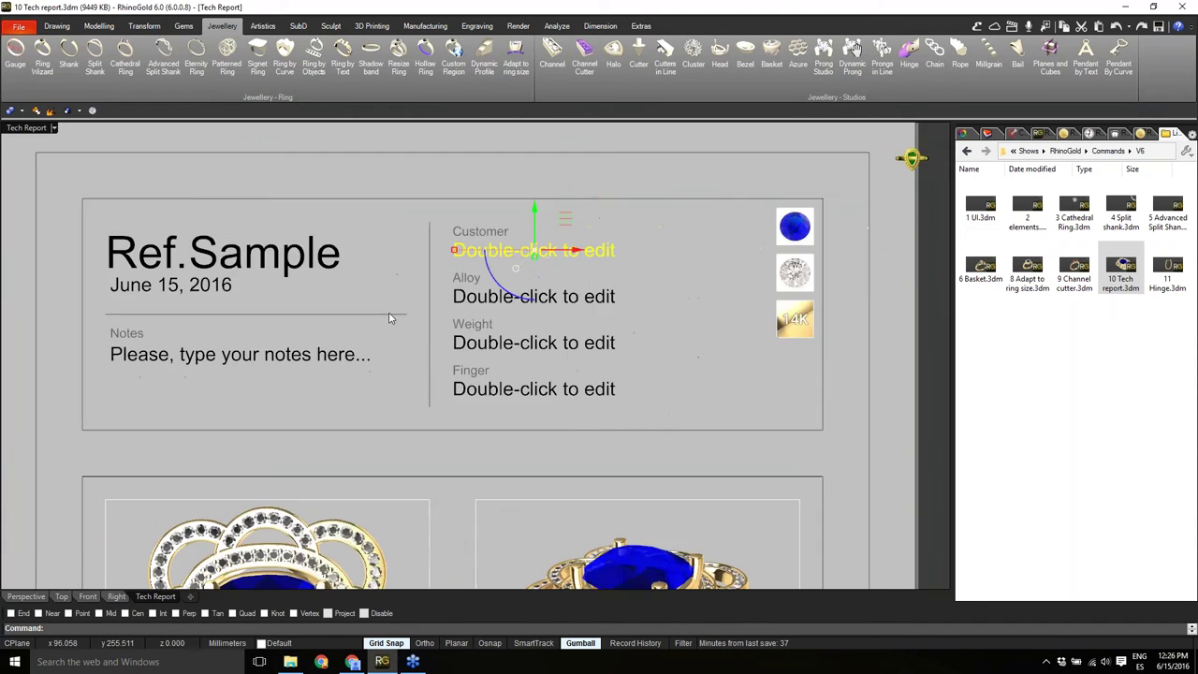
left_click(675, 296)
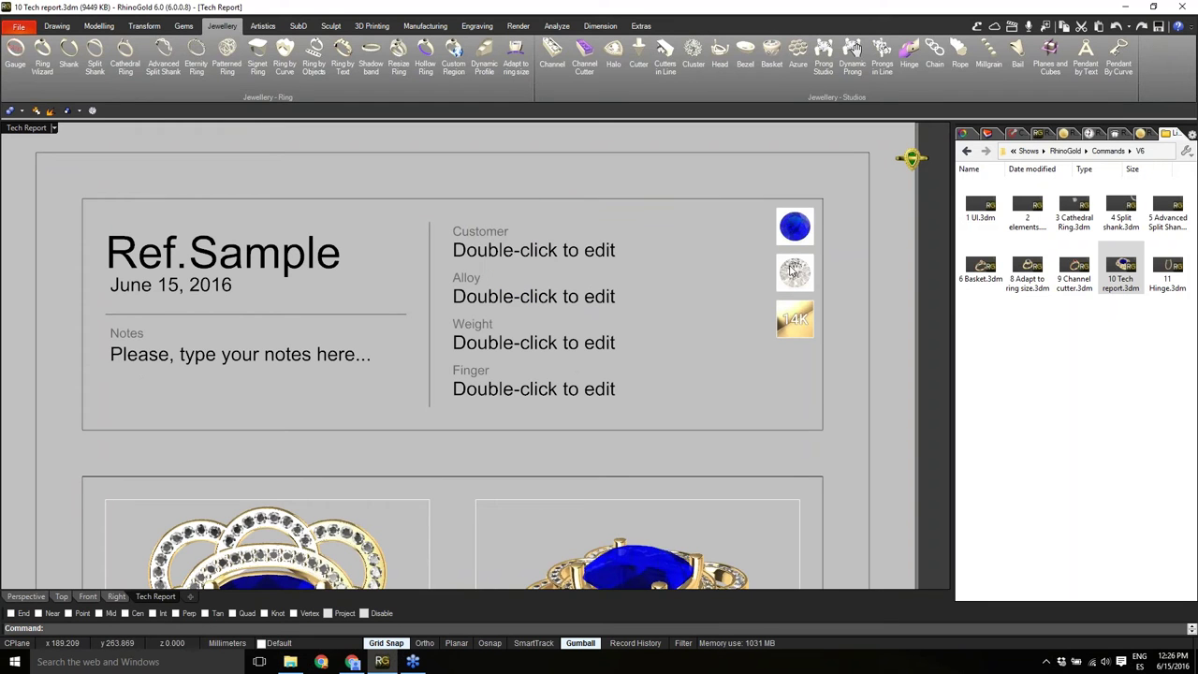
left_click(592, 302)
left_click(555, 250)
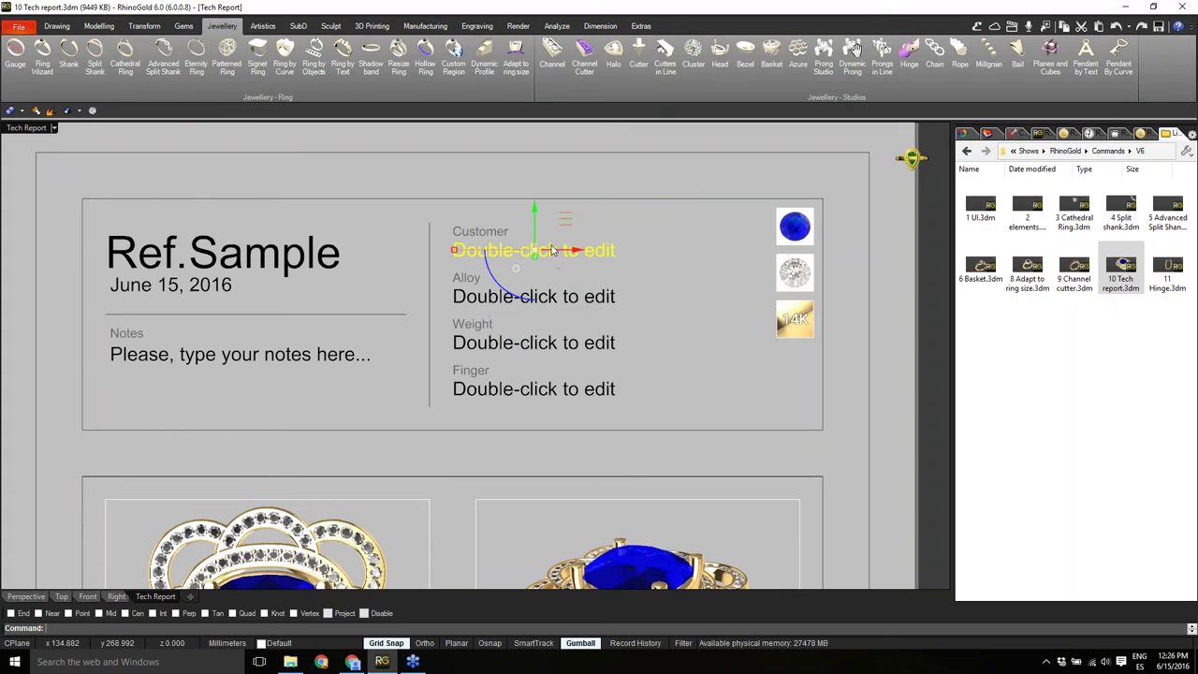
left_click(565, 343)
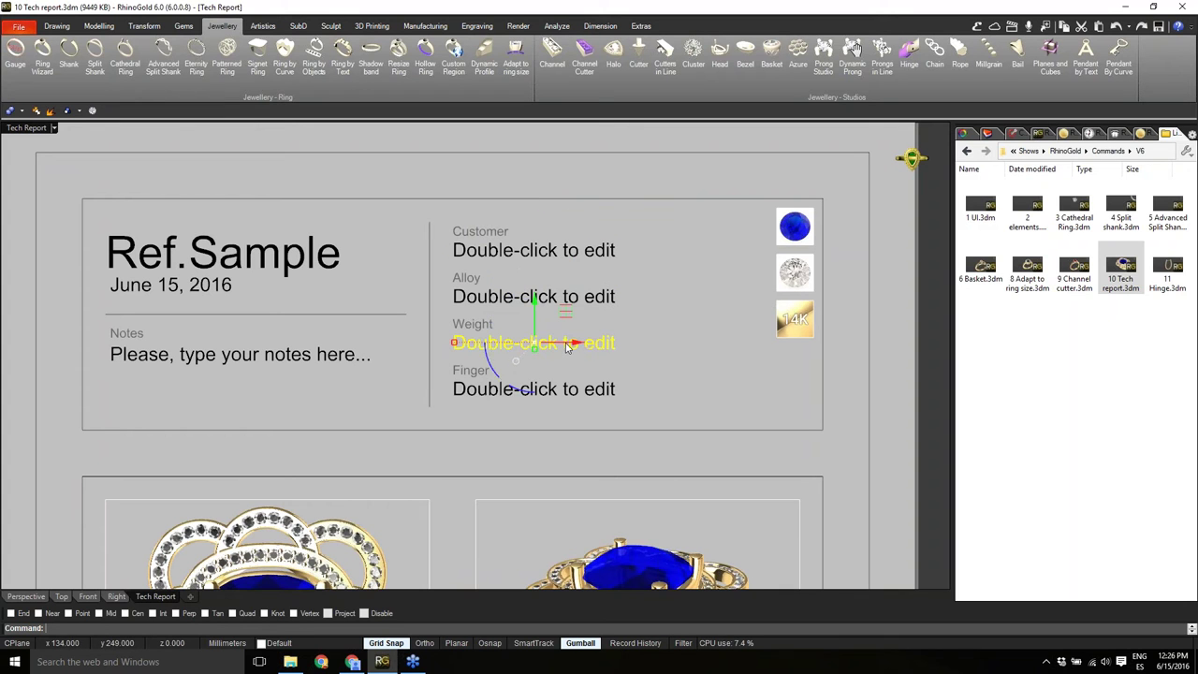
left_click(473, 375)
left_click(534, 389)
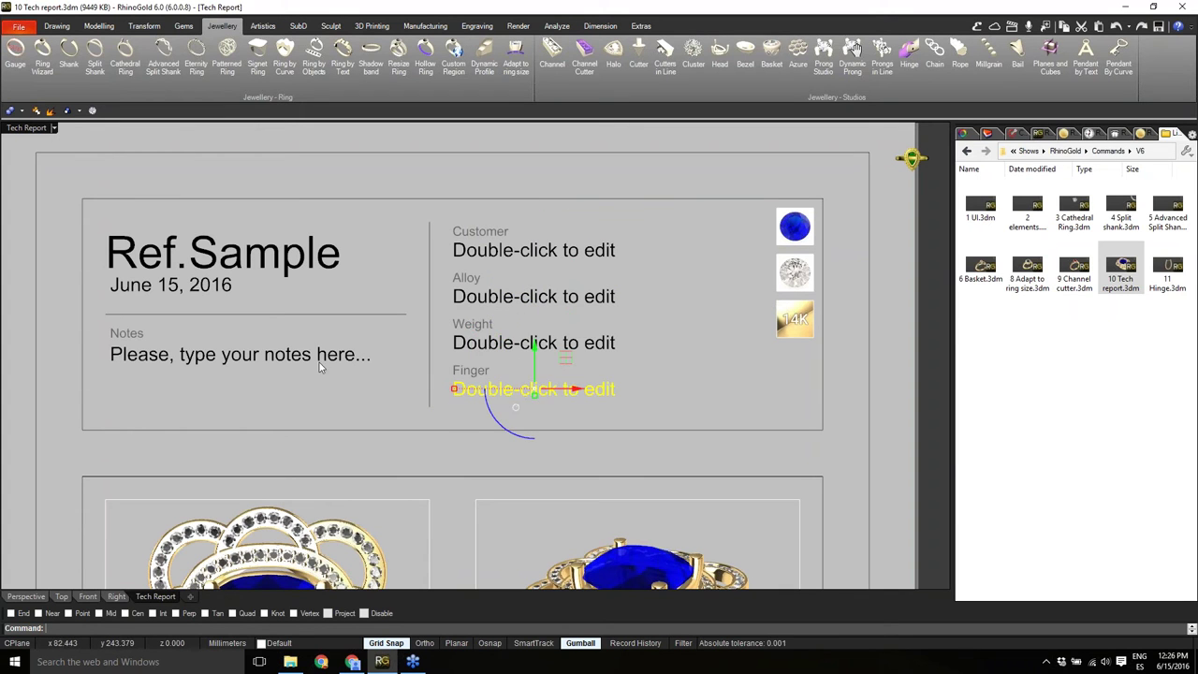
left_click(313, 357)
scroll(559, 322, "down", 2)
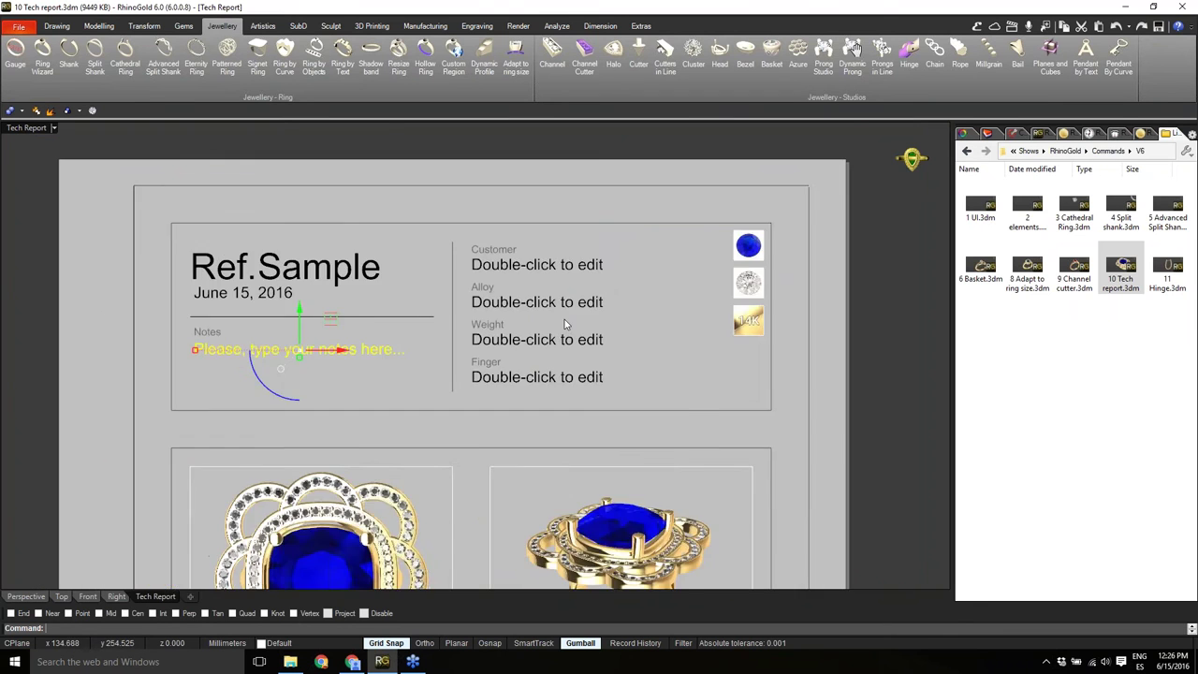
scroll(576, 286, "down", 4)
left_click(702, 473)
scroll(702, 473, "up", 4)
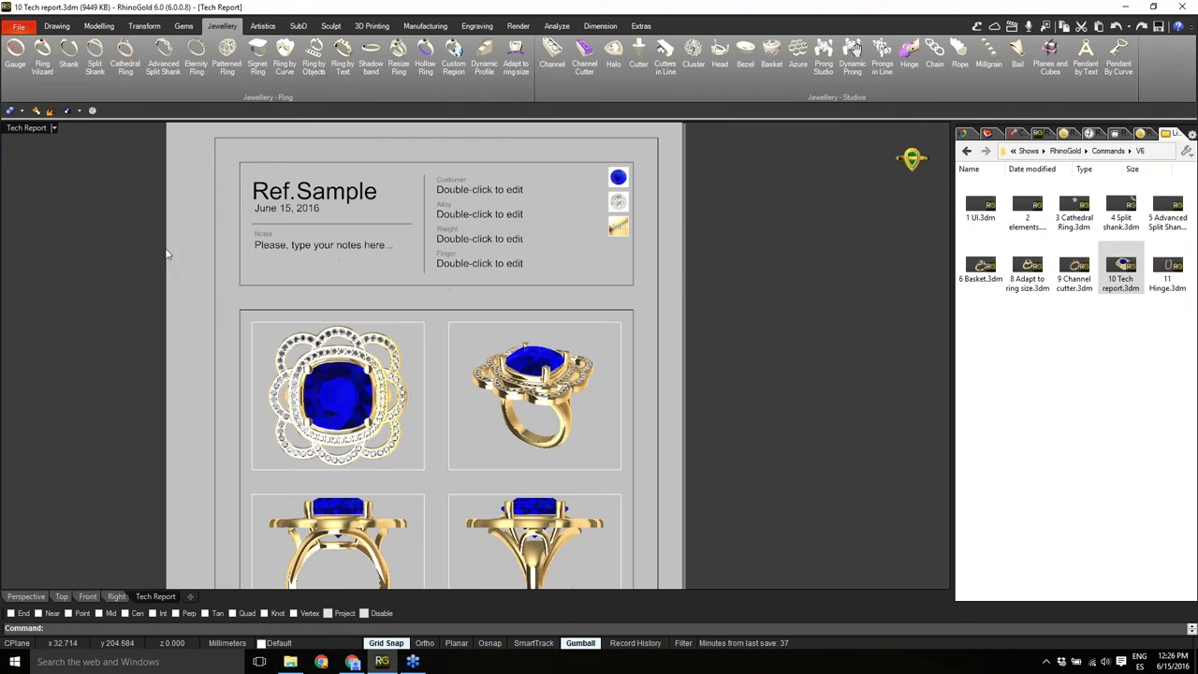
Check the Tech Report layout's print preview in the print setup and close it without printing.
left_click(19, 27)
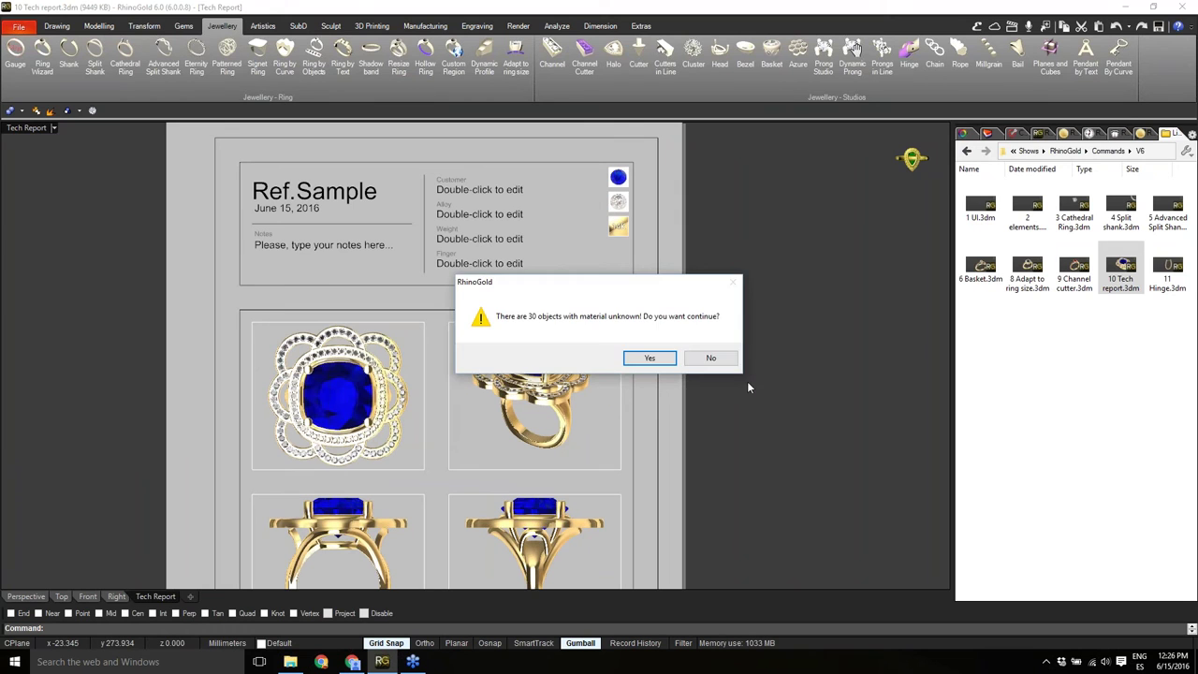
left_click(712, 358)
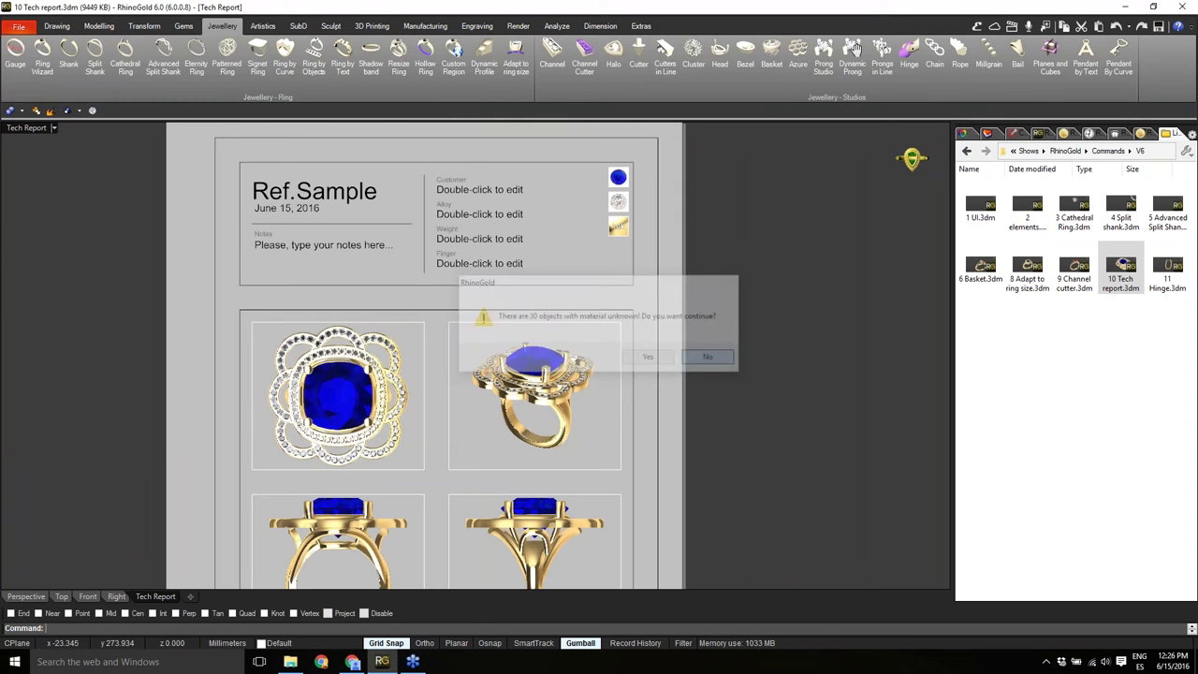
left_click(19, 28)
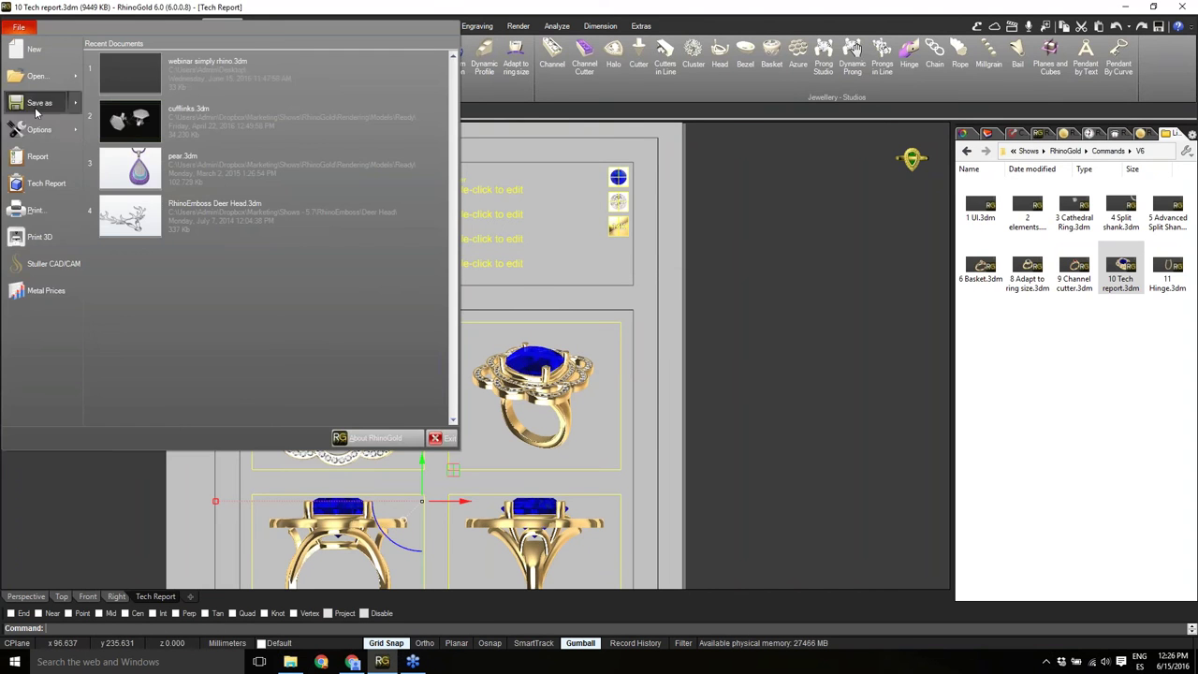
left_click(33, 211)
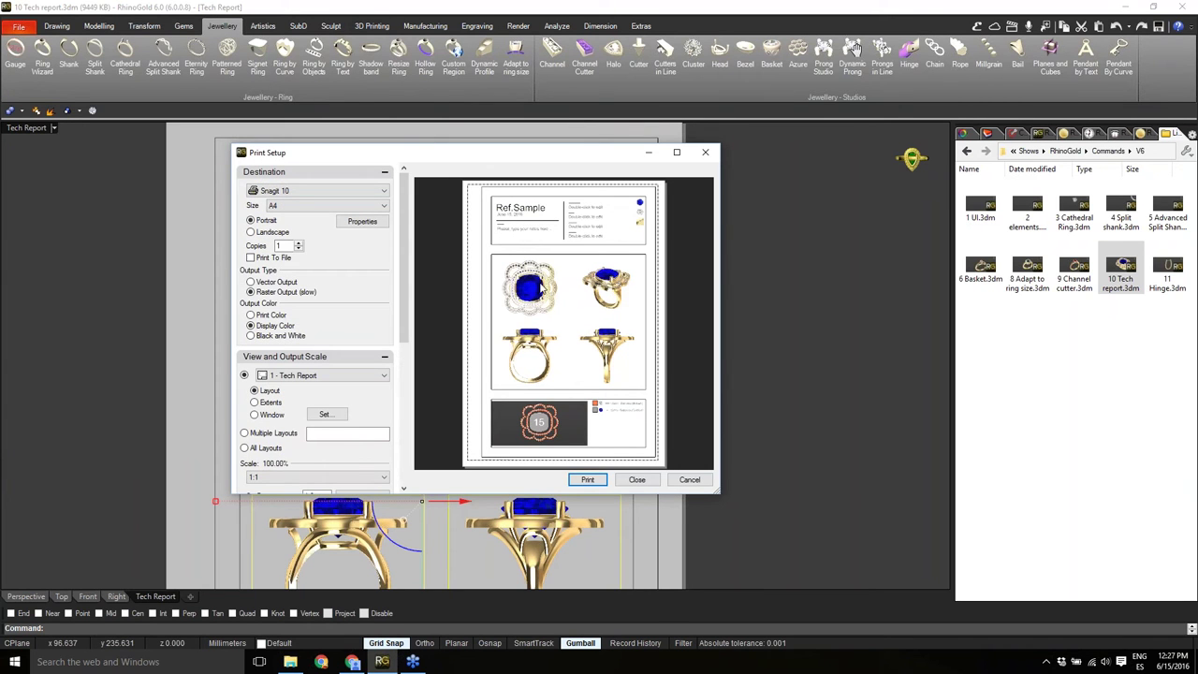
left_click_drag(449, 161, 555, 186)
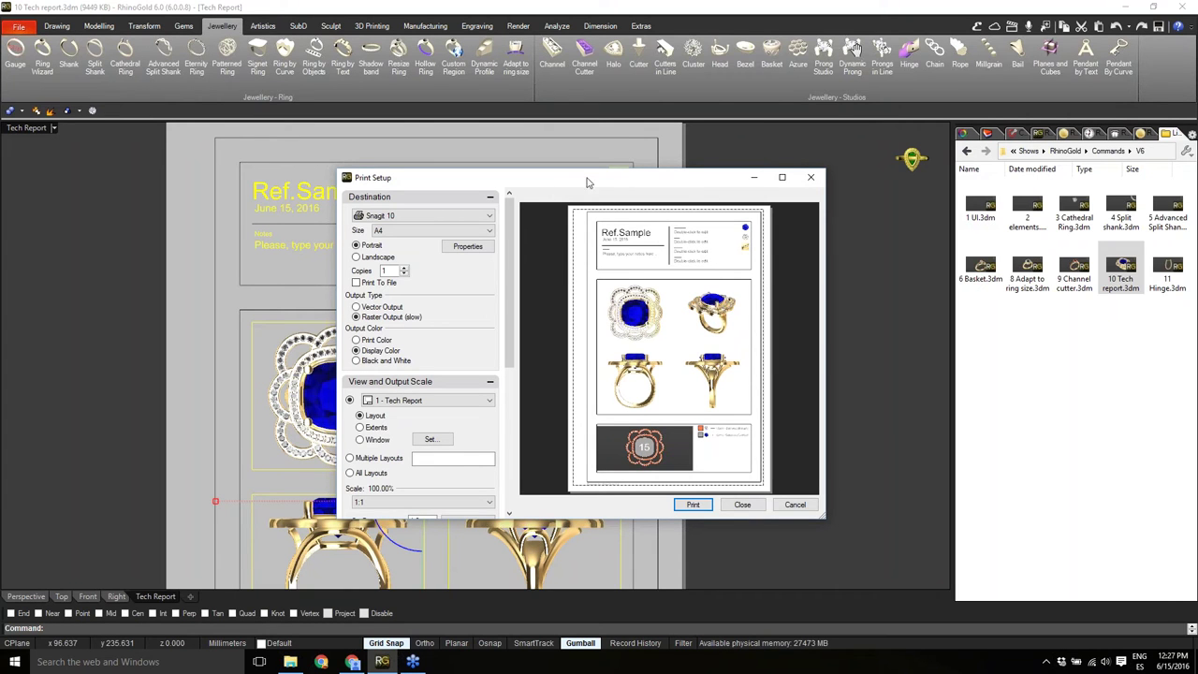
left_click_drag(670, 181, 779, 144)
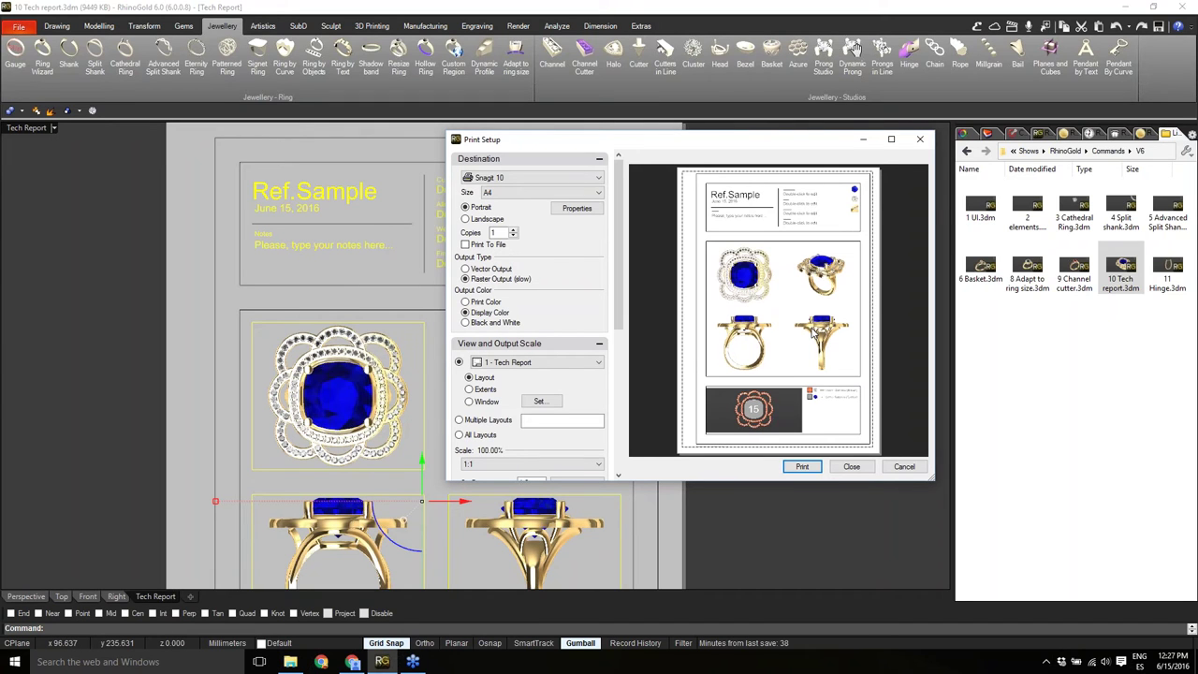
left_click(868, 469)
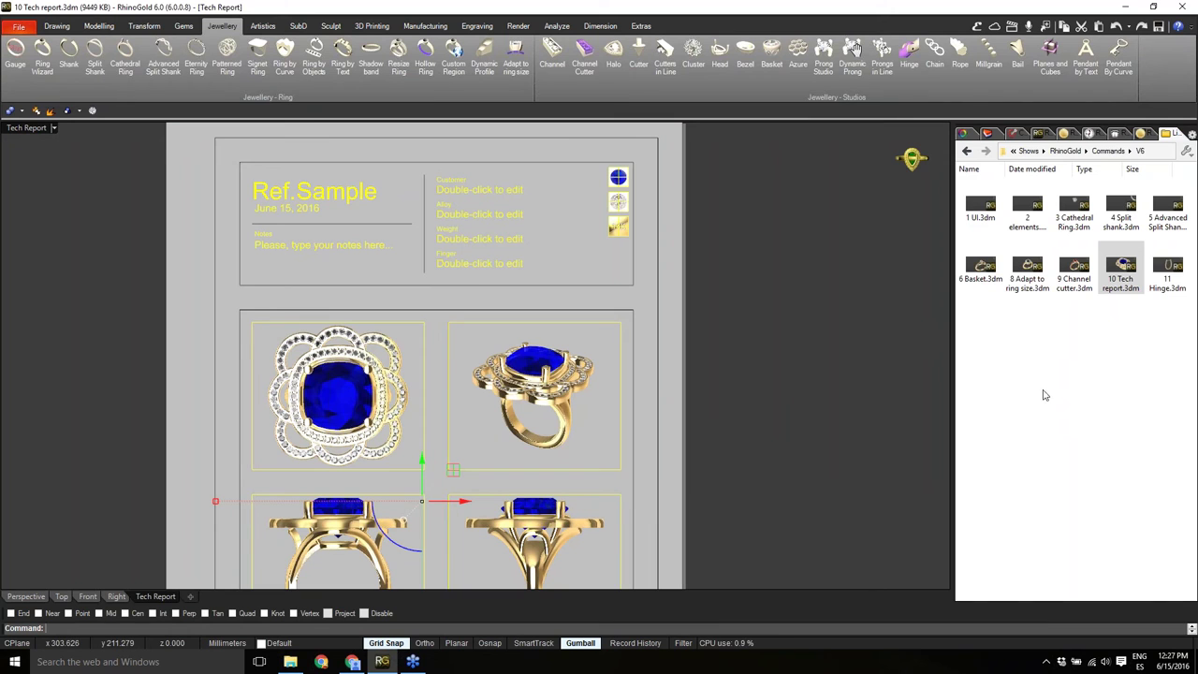
Open 11 Hinge.3dm from the library without saving changes to the report file.
left_click_drag(1170, 268, 388, 356)
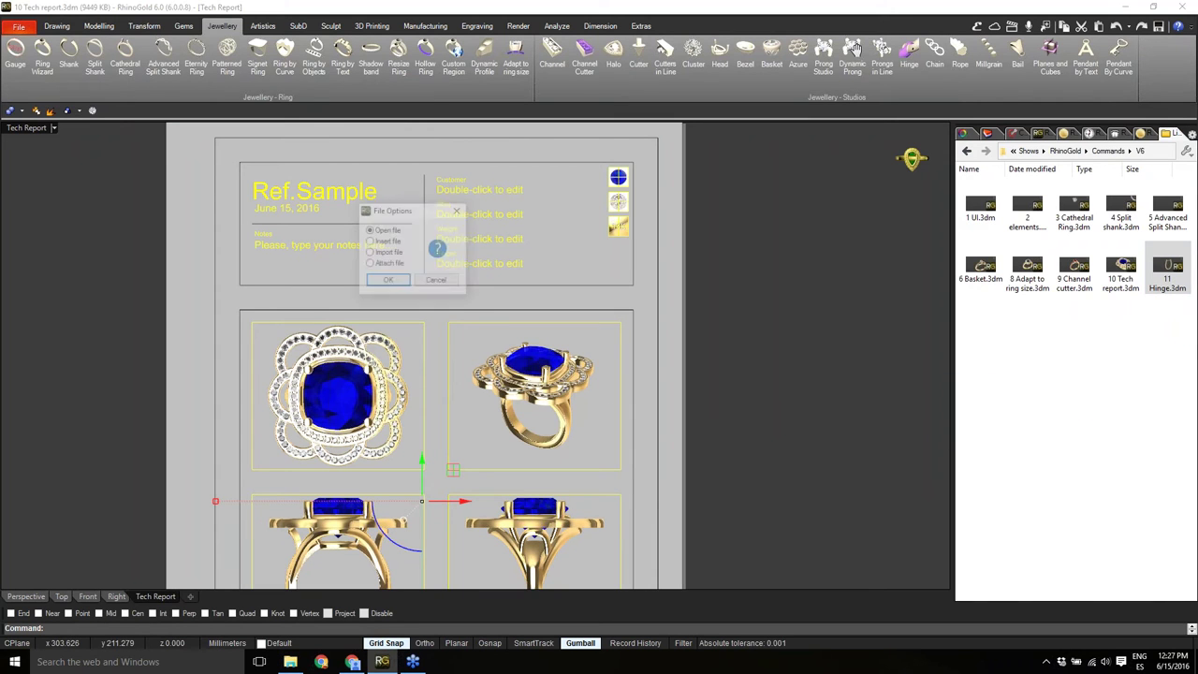
left_click(388, 282)
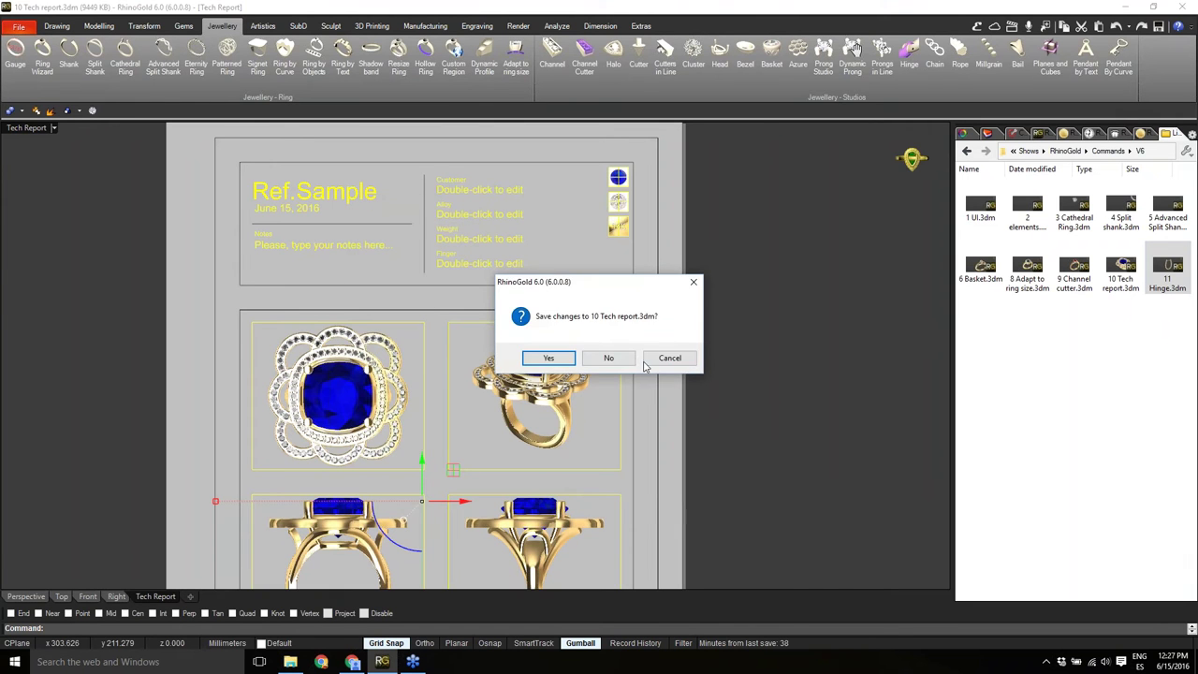
left_click(608, 356)
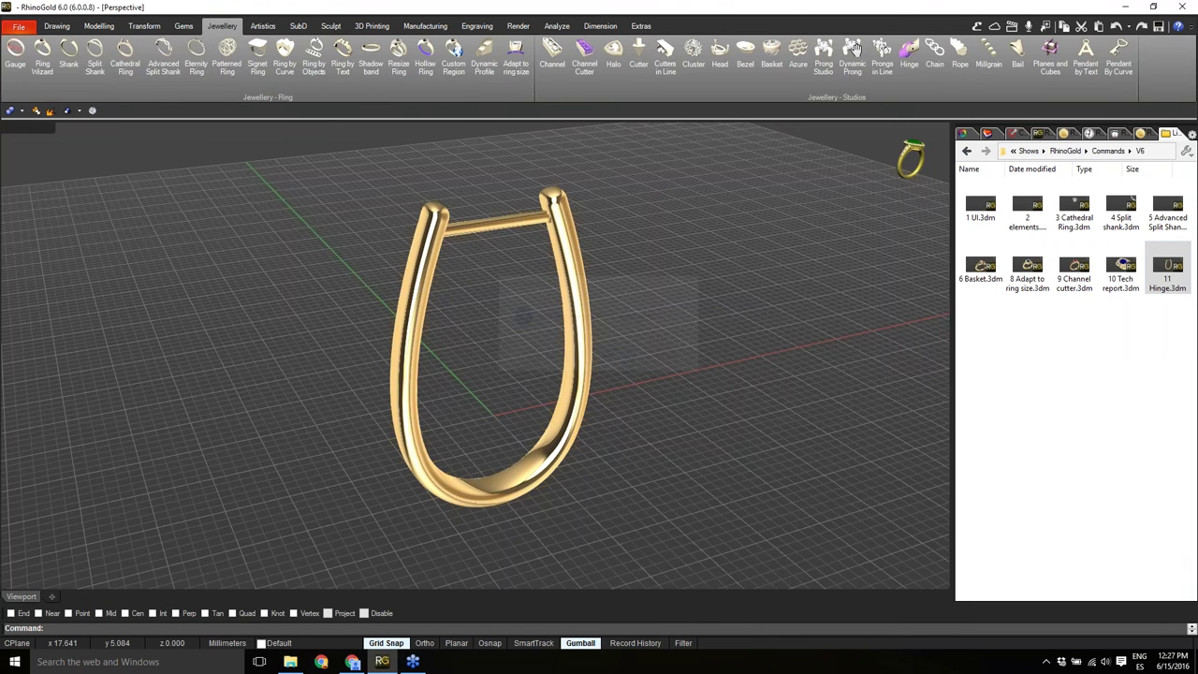
right_click_drag(607, 378, 637, 320)
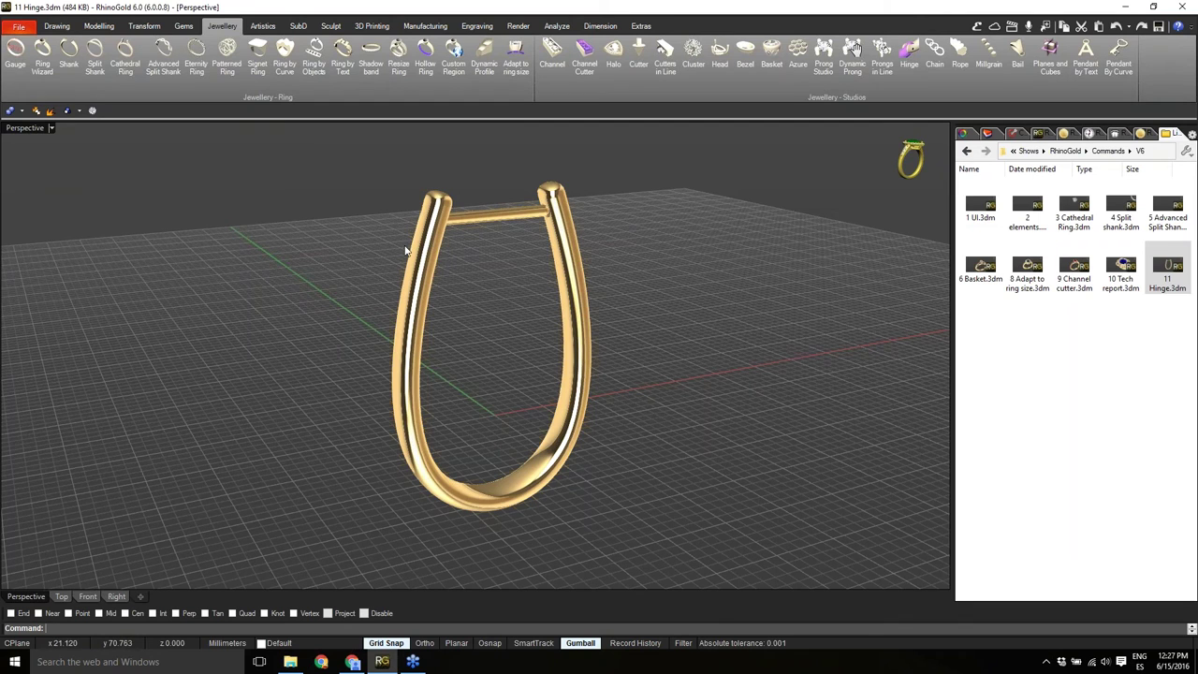
Start the Hinge tool and select the U-shaped gold shank as the object to be hinged.
scroll(401, 245, "up", 1)
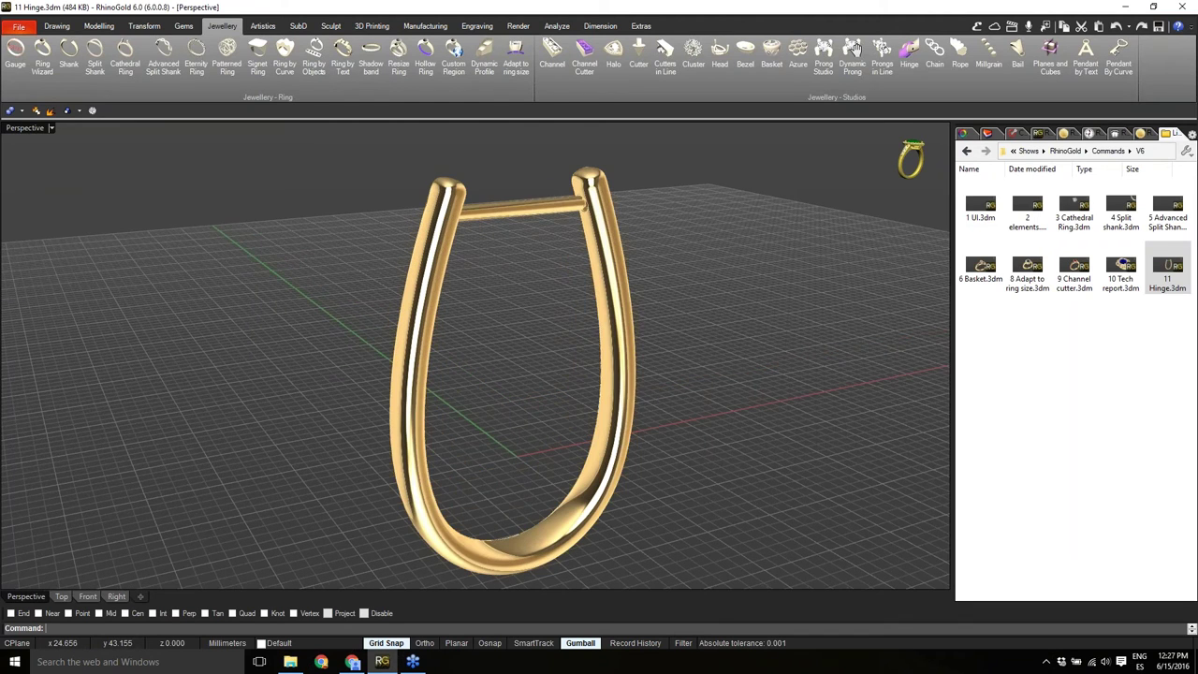
right_click_drag(505, 234, 530, 305)
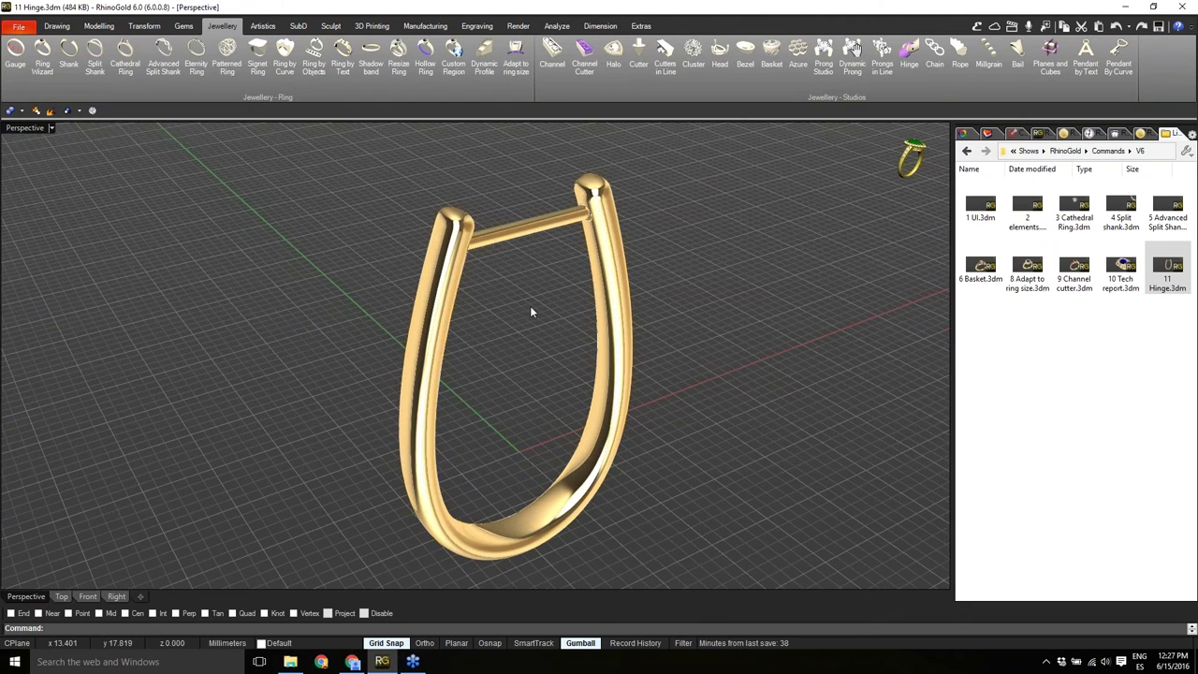
scroll(530, 306, "down", 2)
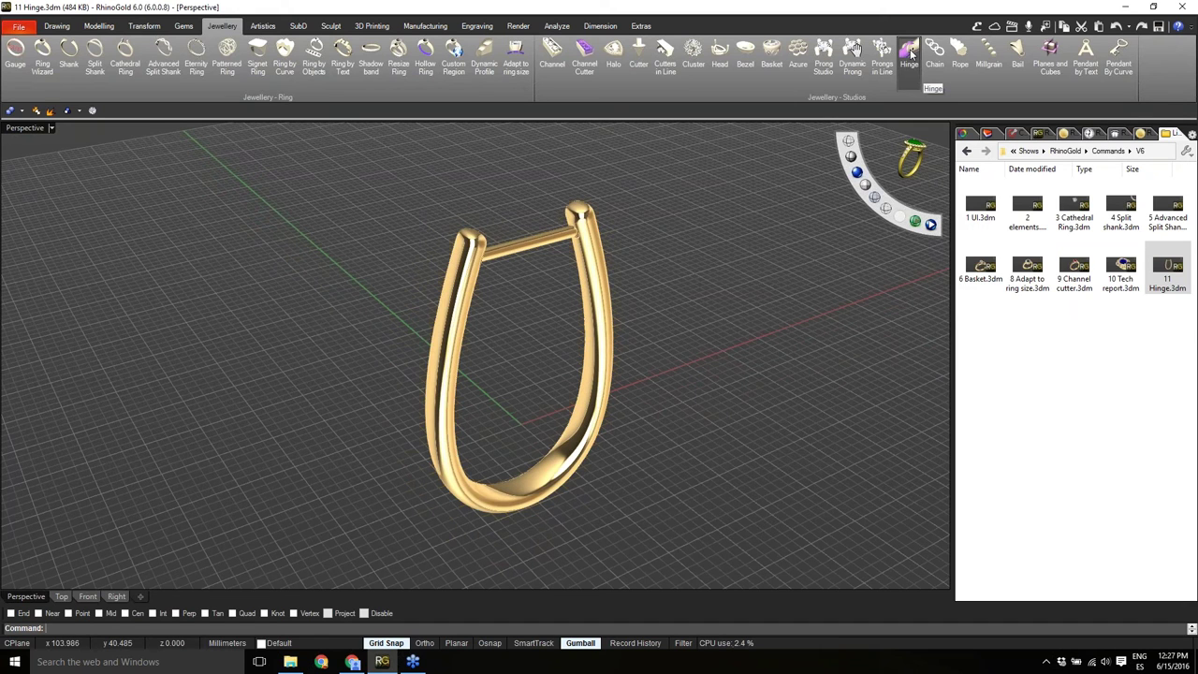
left_click(911, 53)
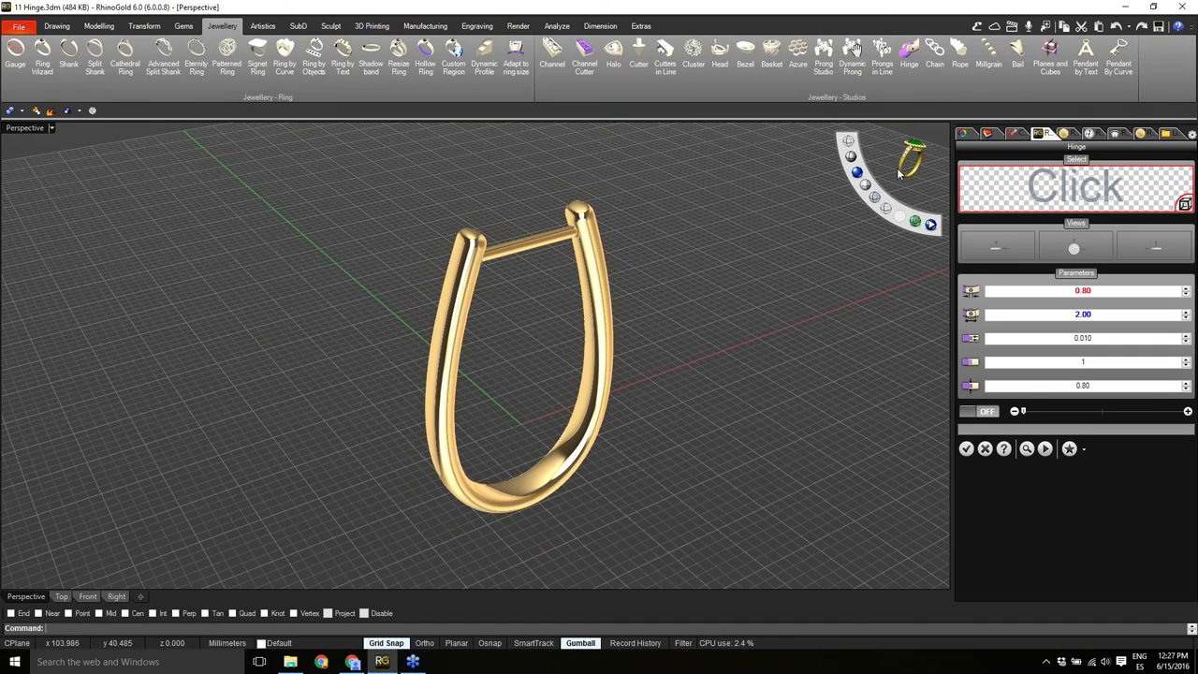
right_click_drag(645, 321, 607, 321)
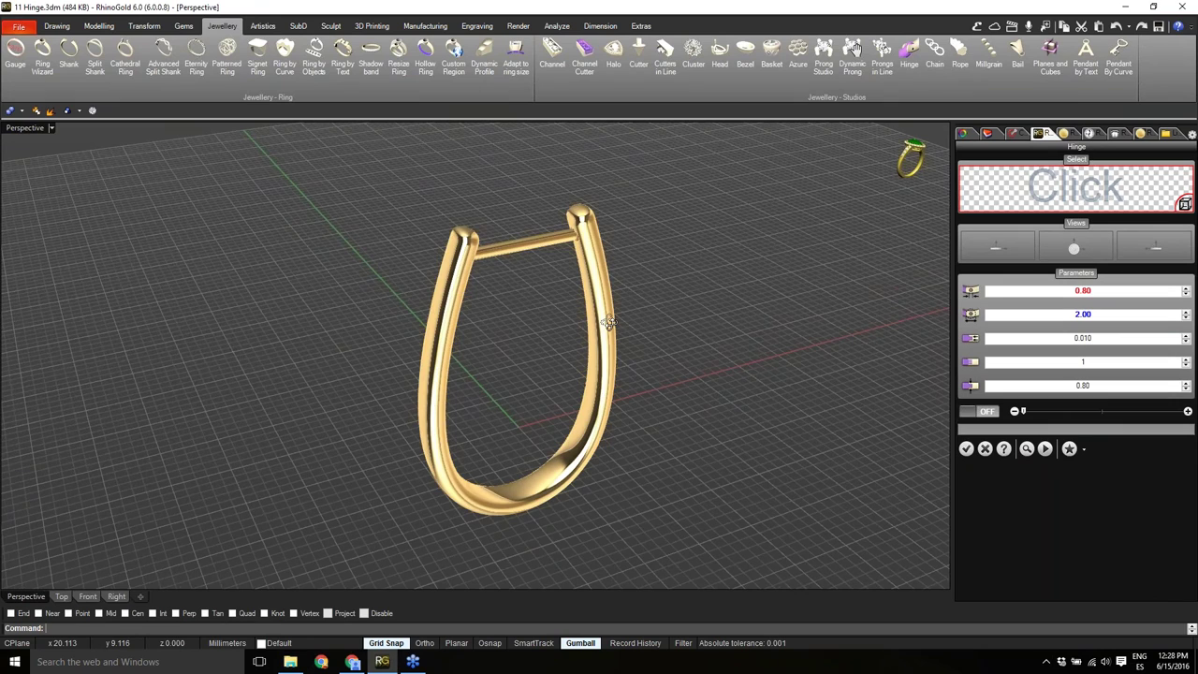
scroll(513, 368, "down", 2)
scroll(575, 401, "up", 2)
left_click(575, 401)
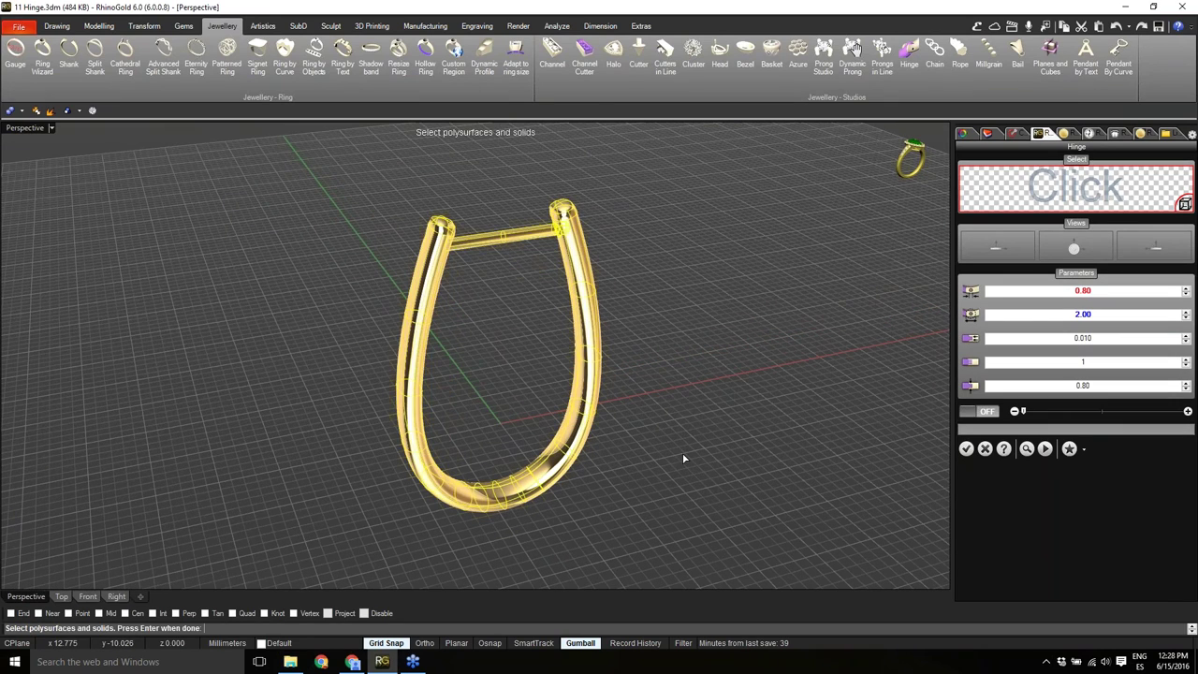
key("Return")
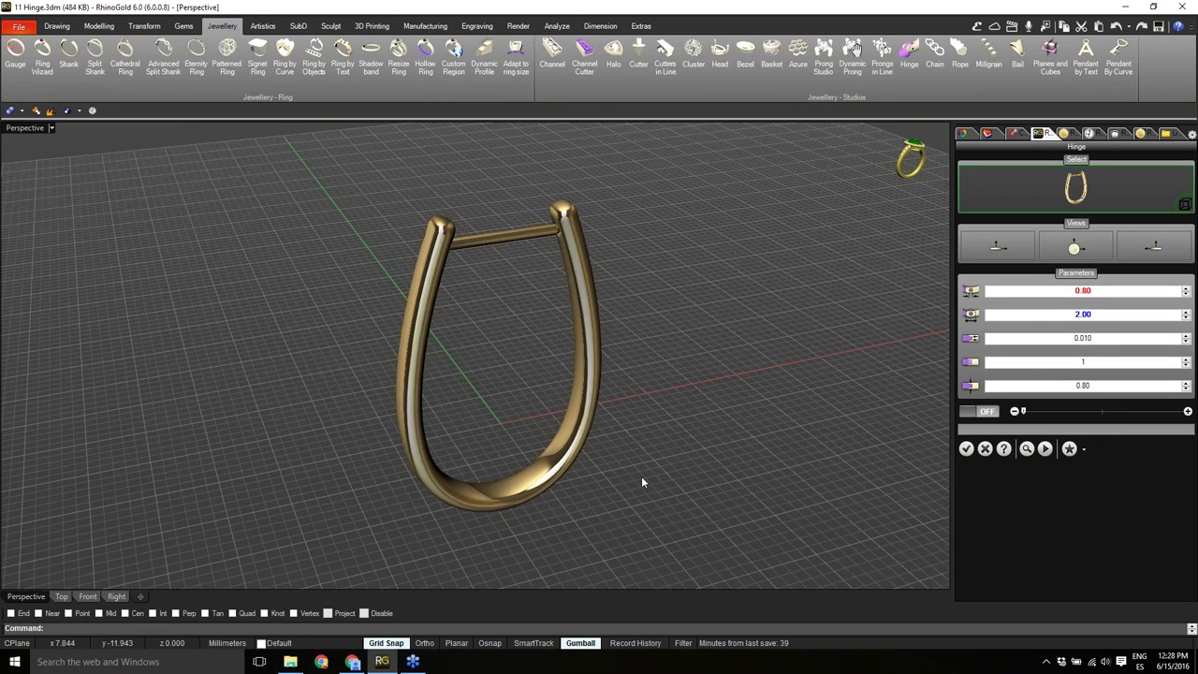
Show the hinge's placement handles in the front view and move the hinge down onto the lowest point of the shank.
right_click_drag(637, 281, 629, 458)
left_click(1004, 240)
left_click(1158, 260)
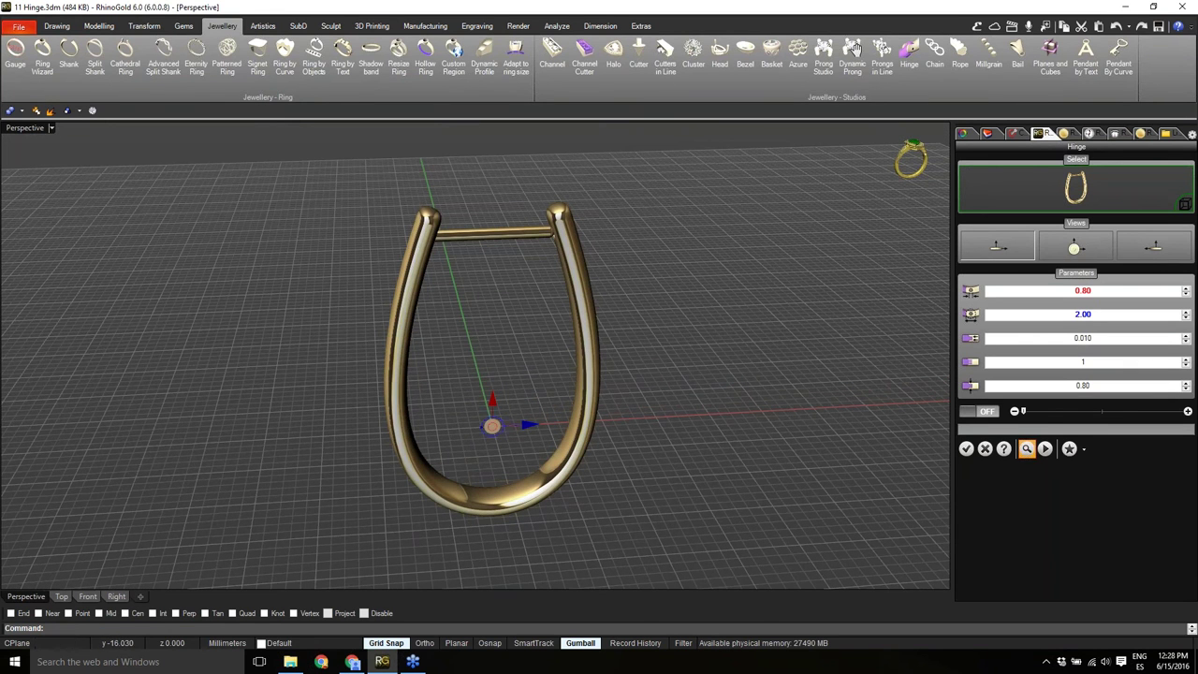
right_click_drag(562, 506, 548, 403)
scroll(514, 549, "up", 7)
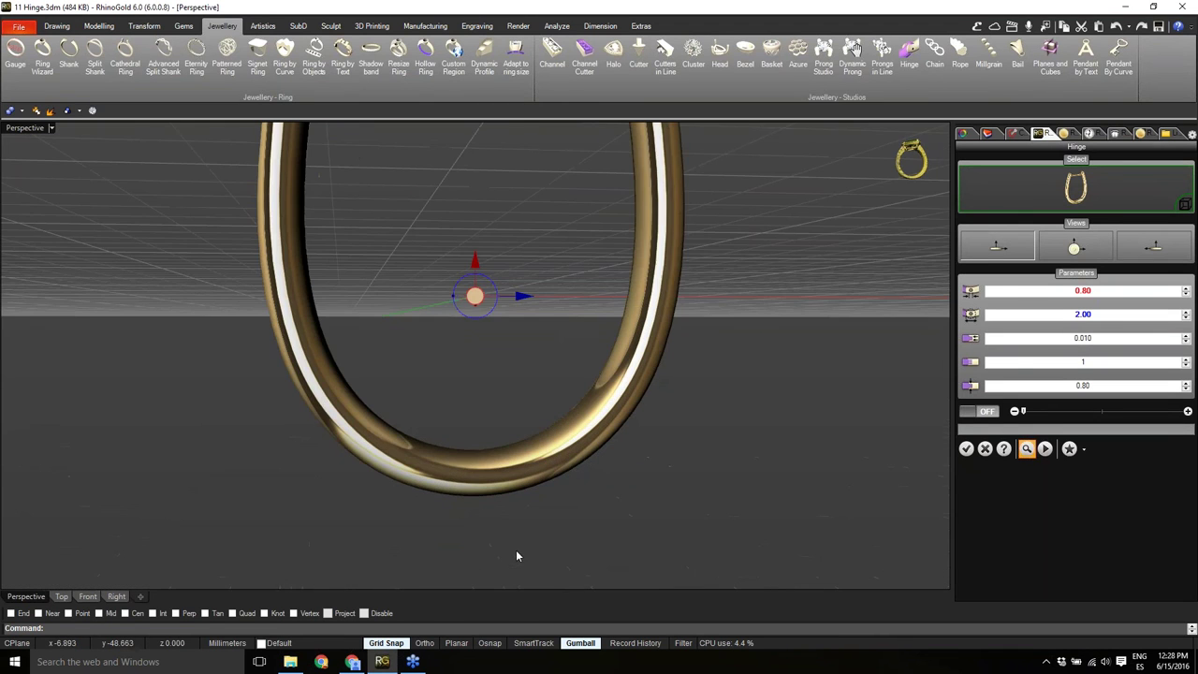
right_click_drag(518, 527, 500, 519)
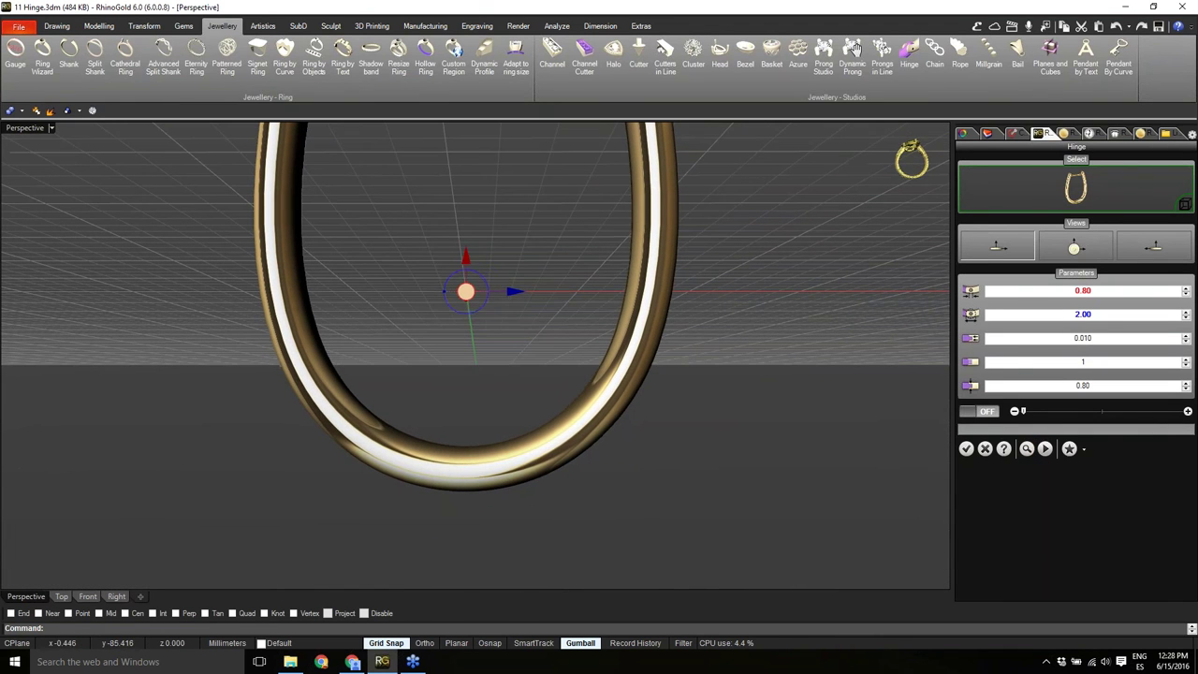
left_click_drag(472, 314, 477, 472)
scroll(476, 471, "up", 4)
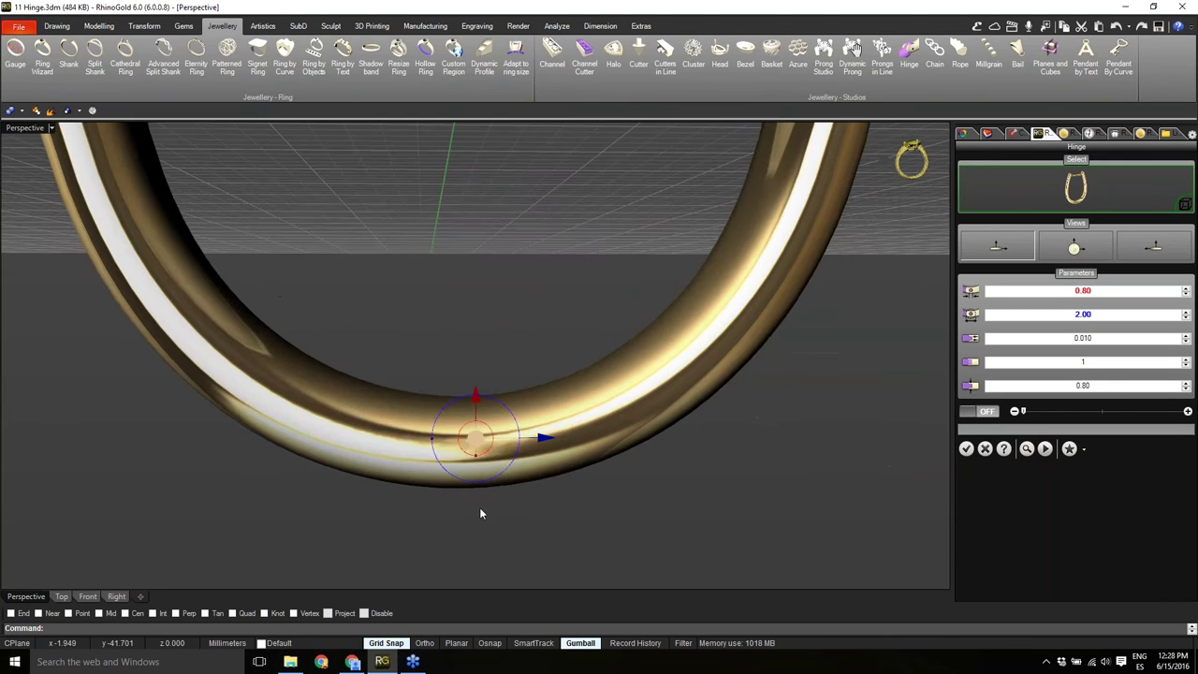
Resize the hinge at its handles to 0.46 for the red parameter and 2.20 for the blue one, and generate the preview.
right_click_drag(470, 463, 471, 427)
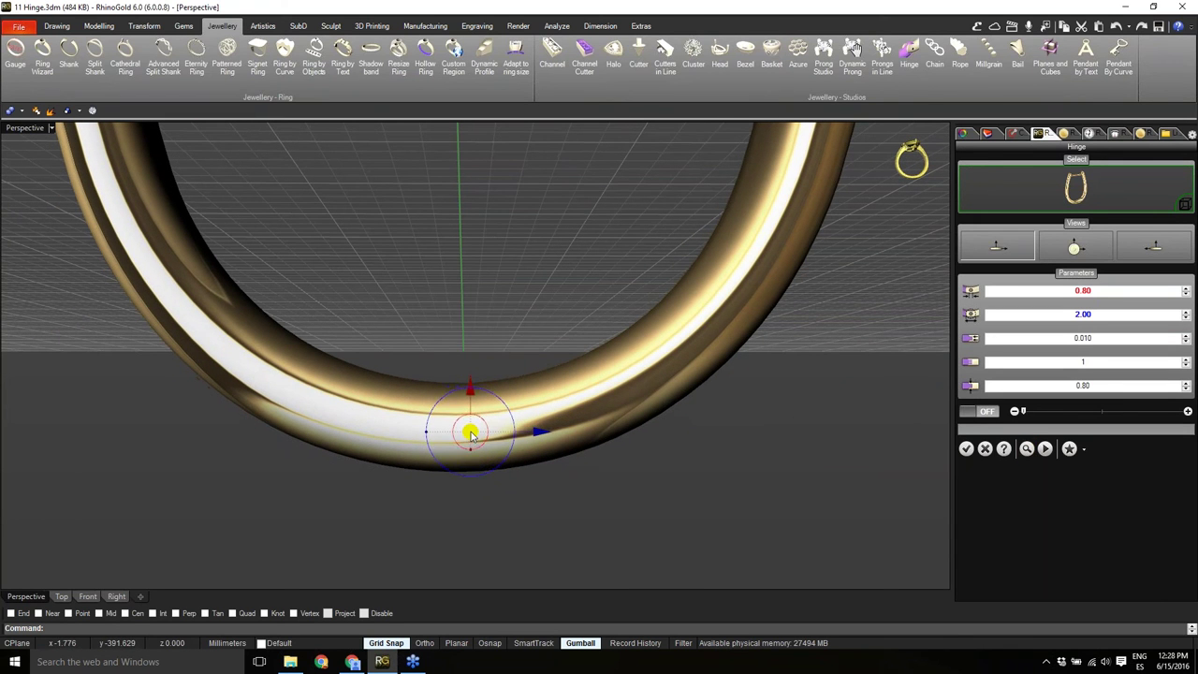
mouse_move(542, 430)
left_mouse_down()
mouse_move(556, 431)
mouse_move(541, 433)
left_mouse_up()
left_click_drag(471, 388, 472, 402)
right_click_drag(473, 412, 505, 429)
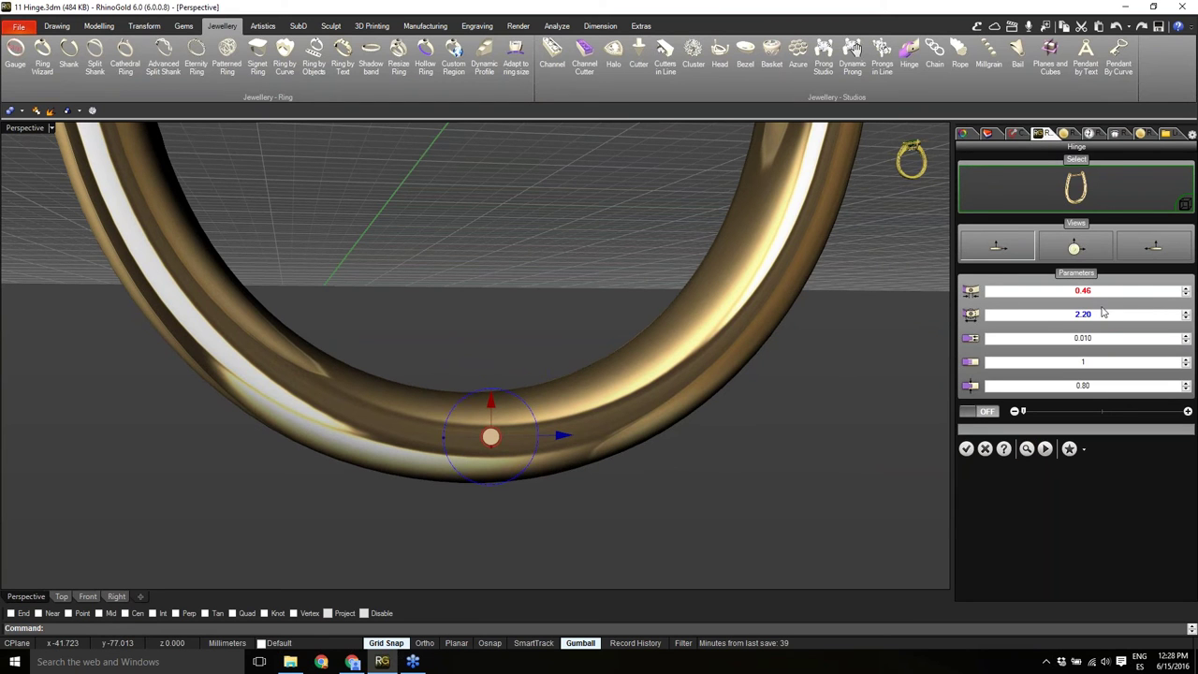
right_click_drag(583, 460, 655, 453)
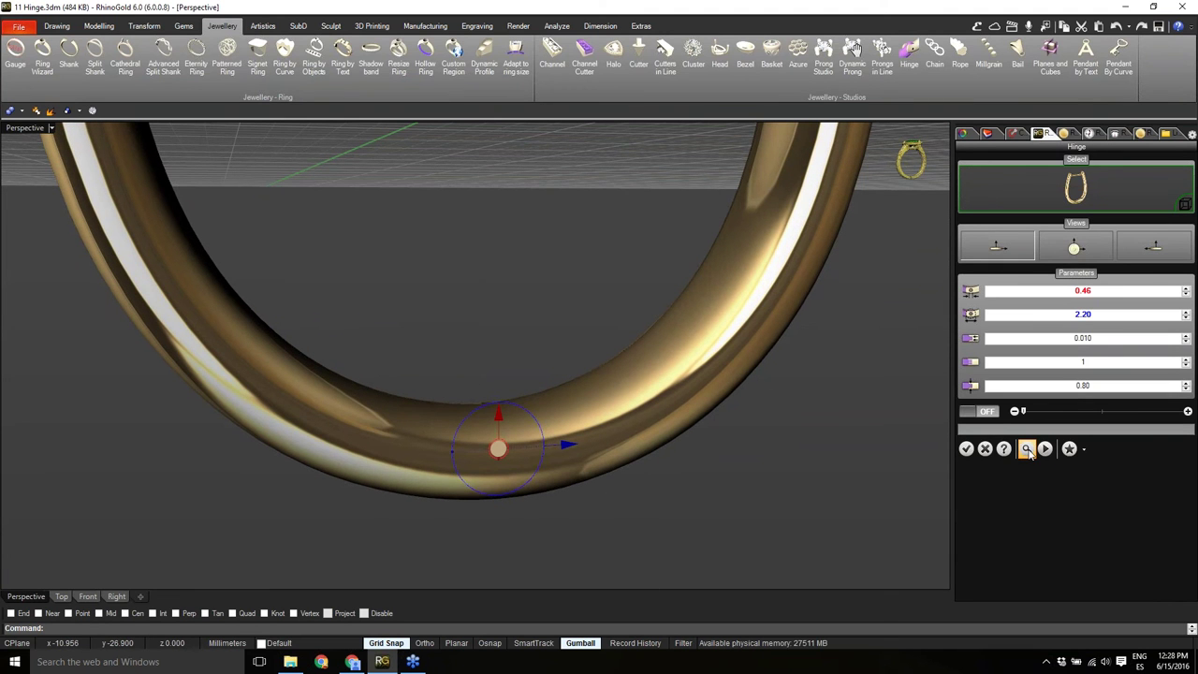
left_click(1027, 449)
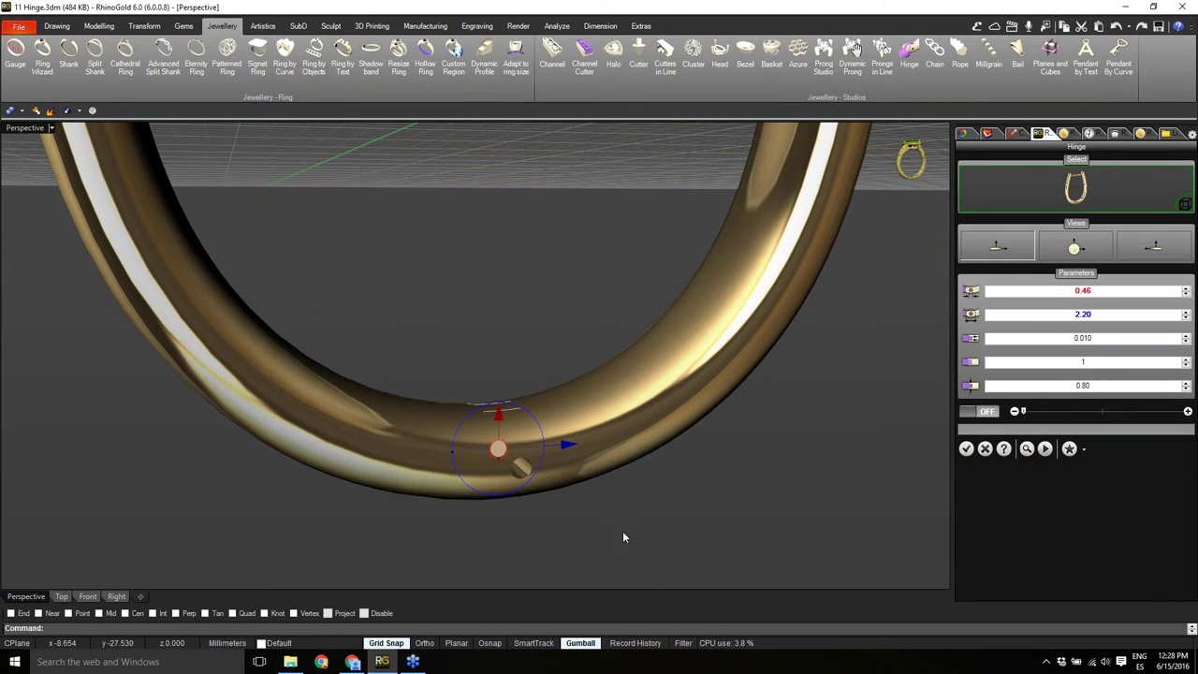
Open and close the previewed hinge up to an angle of about 20 degrees to examine how the two halves move.
right_click_drag(602, 509, 490, 550)
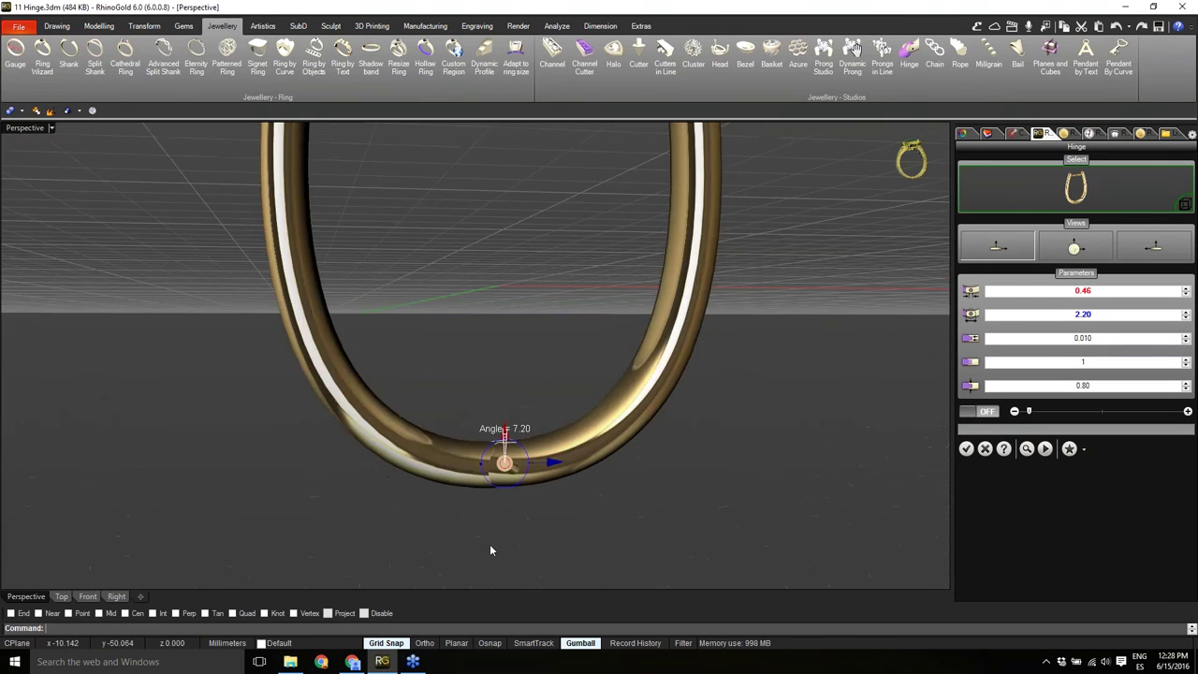
scroll(496, 543, "down", 3)
mouse_move(1029, 412)
left_mouse_down()
mouse_move(1103, 418)
mouse_move(1023, 413)
left_mouse_up()
right_click_drag(891, 482, 650, 569)
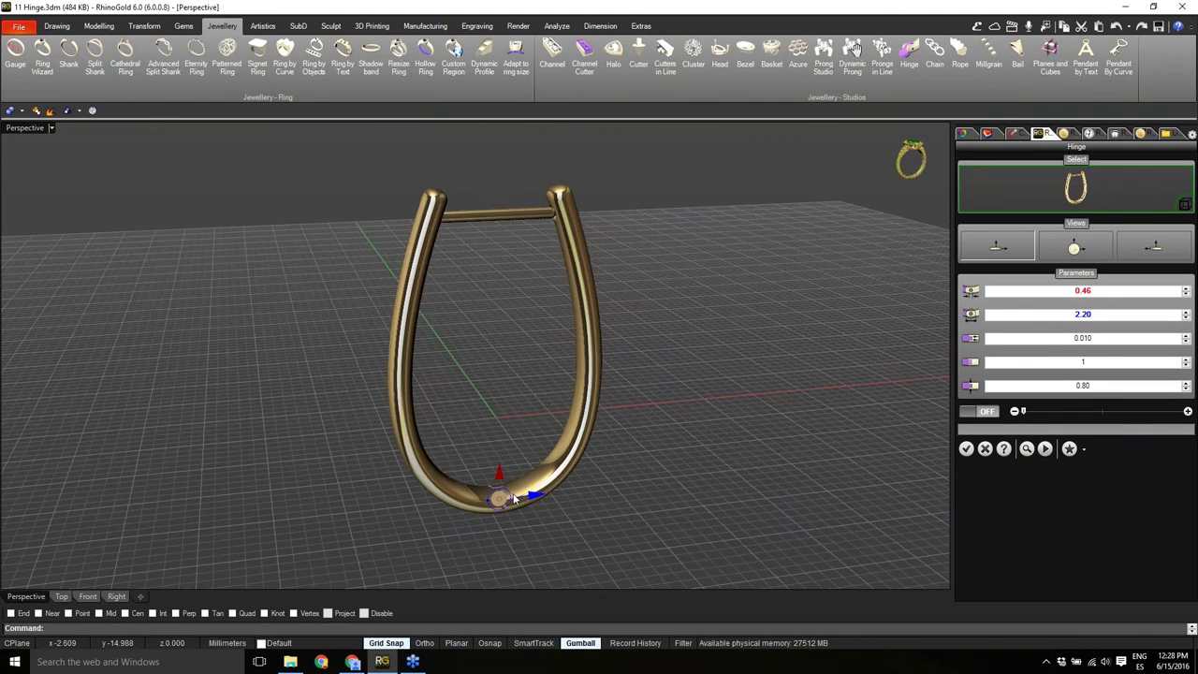
scroll(513, 503, "up", 12)
left_click_drag(1025, 413, 1040, 434)
mouse_move(703, 515)
right_mouse_down()
mouse_move(664, 439)
mouse_move(678, 446)
right_mouse_up()
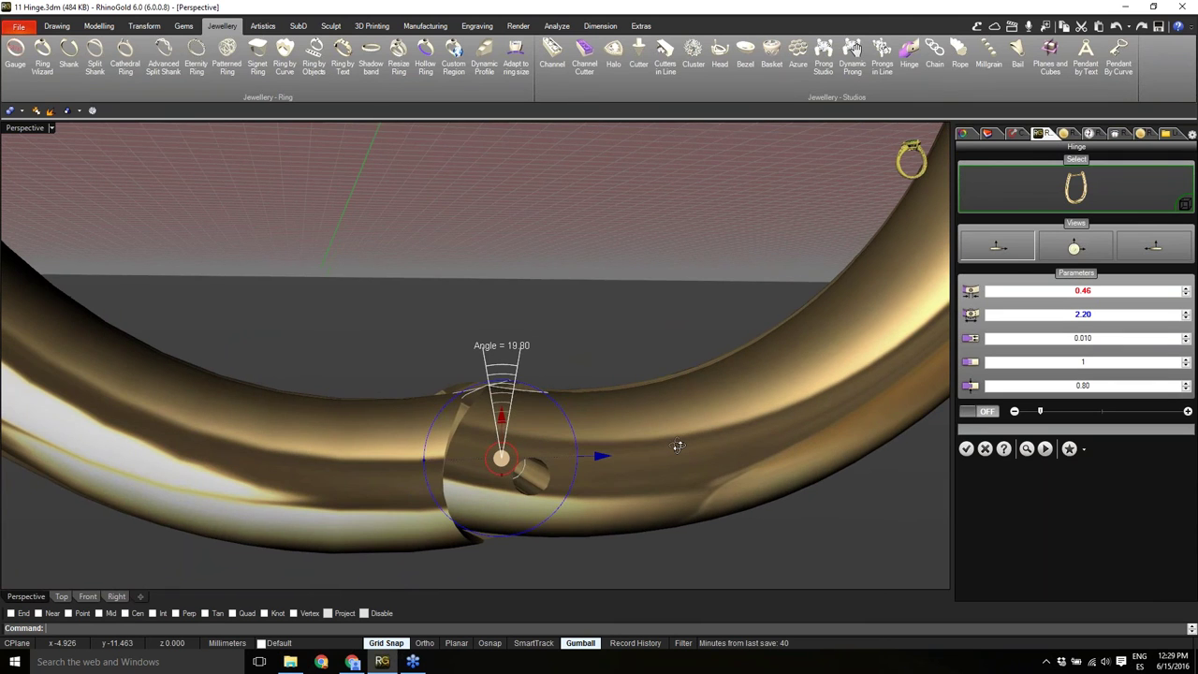
left_click_drag(1041, 412, 1016, 441)
Set the last hinge parameter to 1.00, regenerate the preview and leave the hinge closed.
right_click_drag(586, 421, 615, 484)
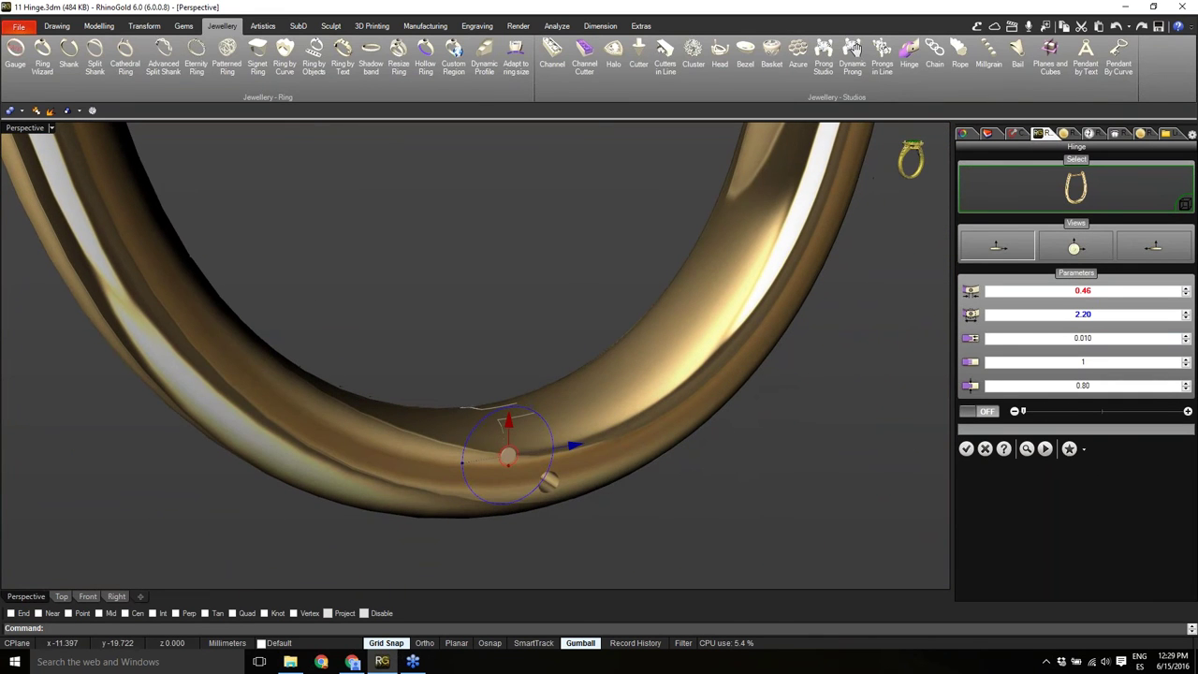
right_click_drag(596, 398, 648, 450)
scroll(497, 400, "up", 4)
left_click_drag(1095, 363, 1036, 365)
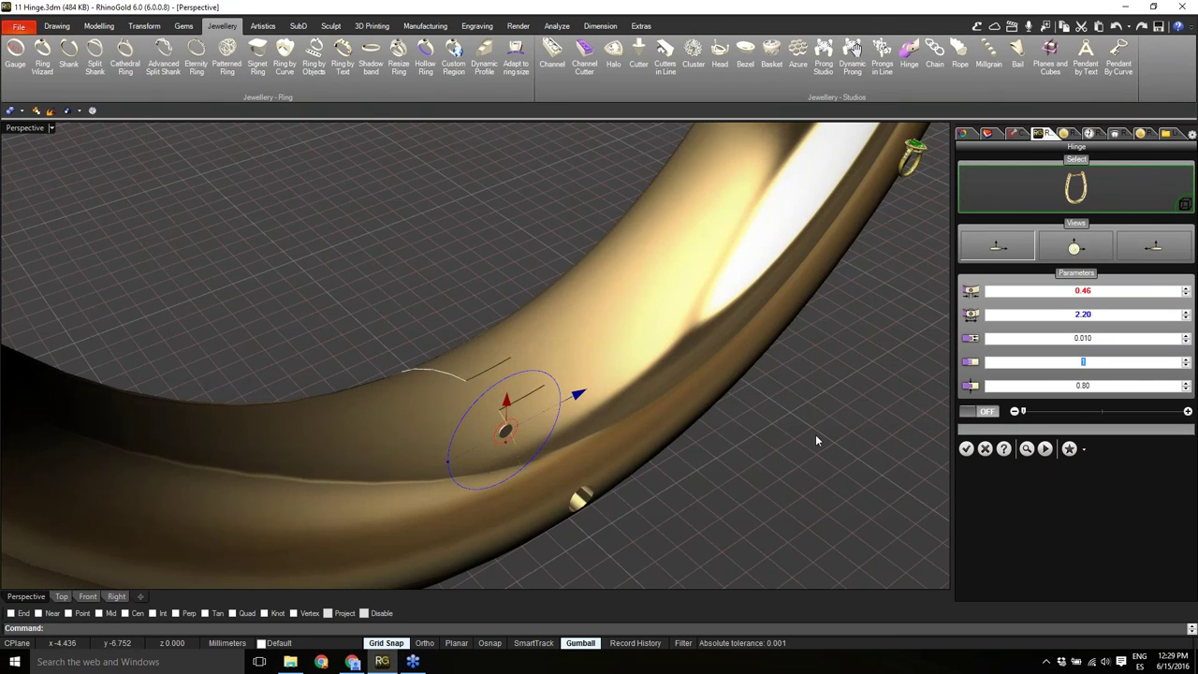
left_click(1054, 386)
type("1.")
left_click(1027, 449)
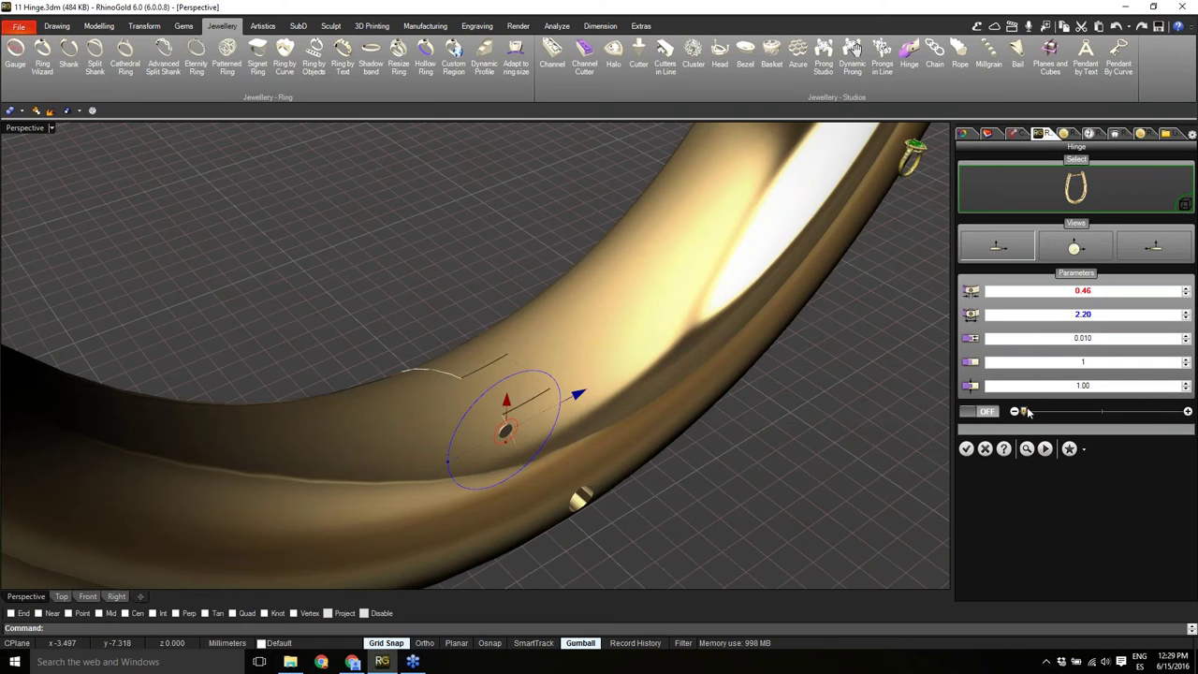
mouse_move(1028, 413)
left_mouse_down()
mouse_move(1087, 413)
mouse_move(1017, 407)
left_mouse_up()
Try hinge type 2 and open the preview to about 16 degrees to inspect the joint.
left_click(1188, 363)
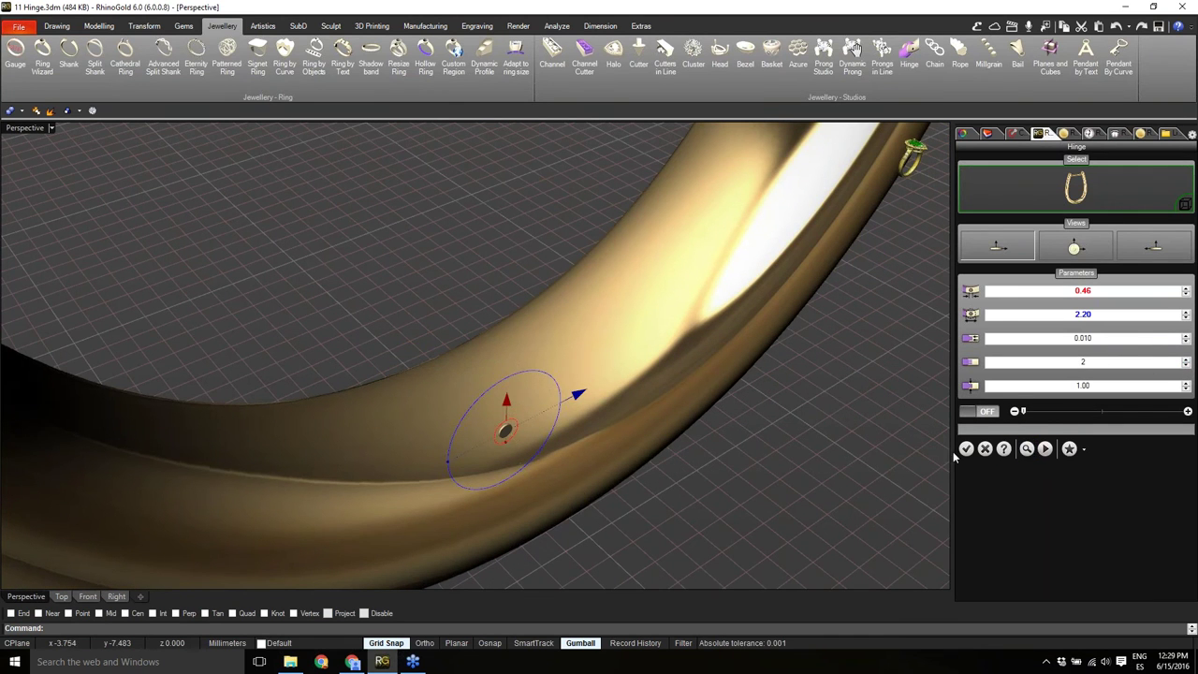
mouse_move(1025, 412)
left_mouse_down()
mouse_move(1093, 419)
mouse_move(1037, 412)
left_mouse_up()
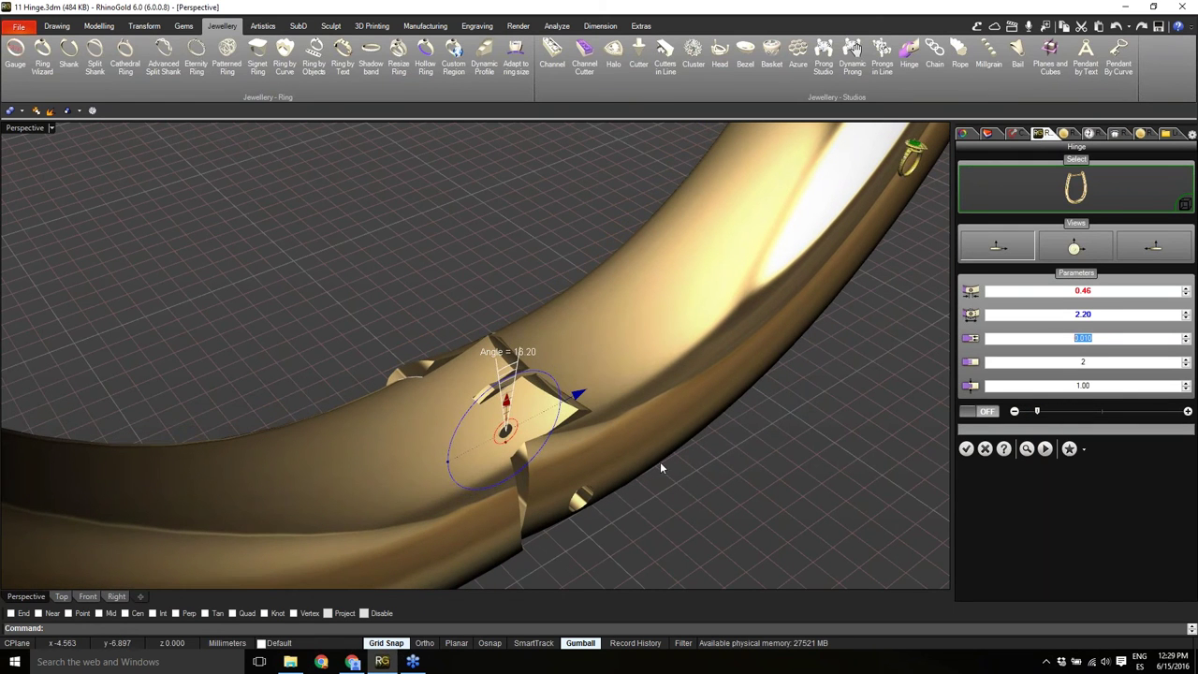
right_click_drag(660, 461, 896, 481)
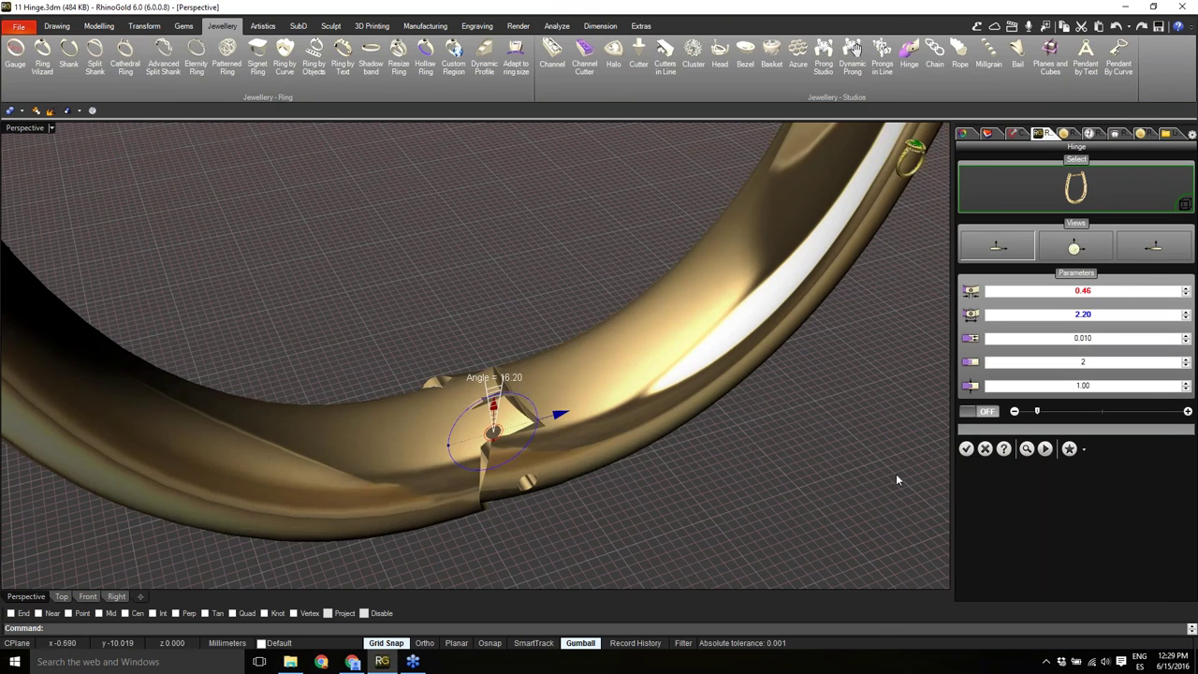
Try hinge type 0, regenerate the preview and close the opened joint.
left_click(1186, 365)
left_click(1187, 366)
left_click(1027, 448)
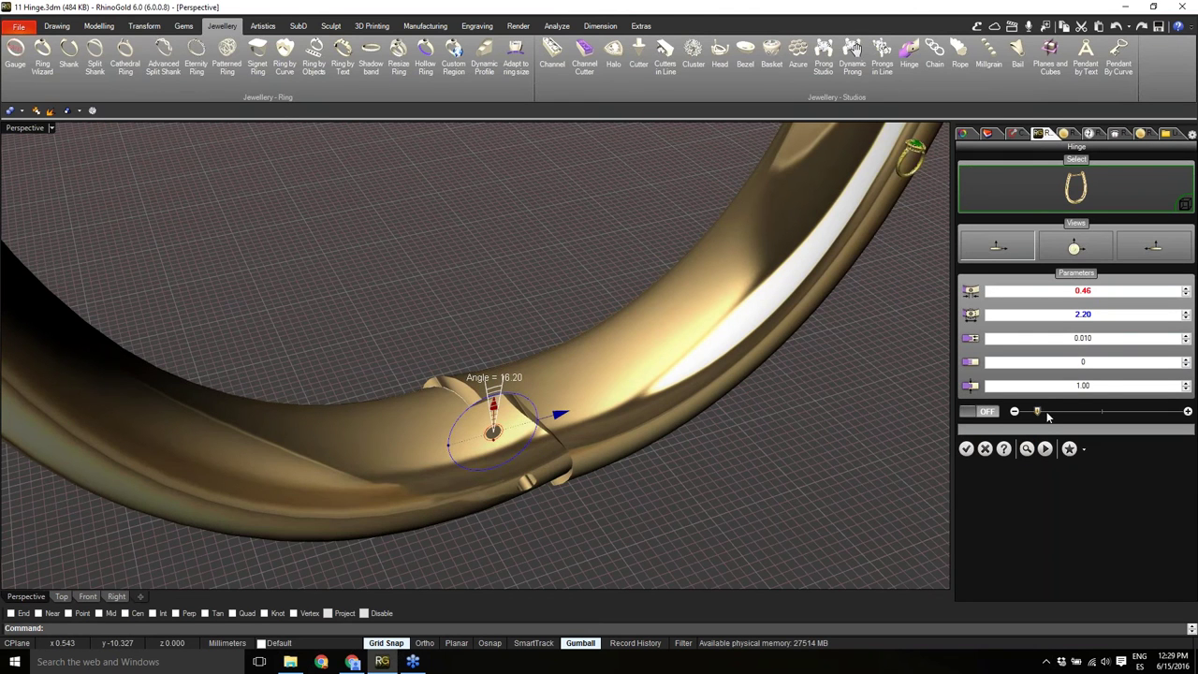
mouse_move(1041, 413)
left_mouse_down()
mouse_move(1070, 429)
mouse_move(1046, 429)
mouse_move(1130, 441)
mouse_move(1018, 416)
left_mouse_up()
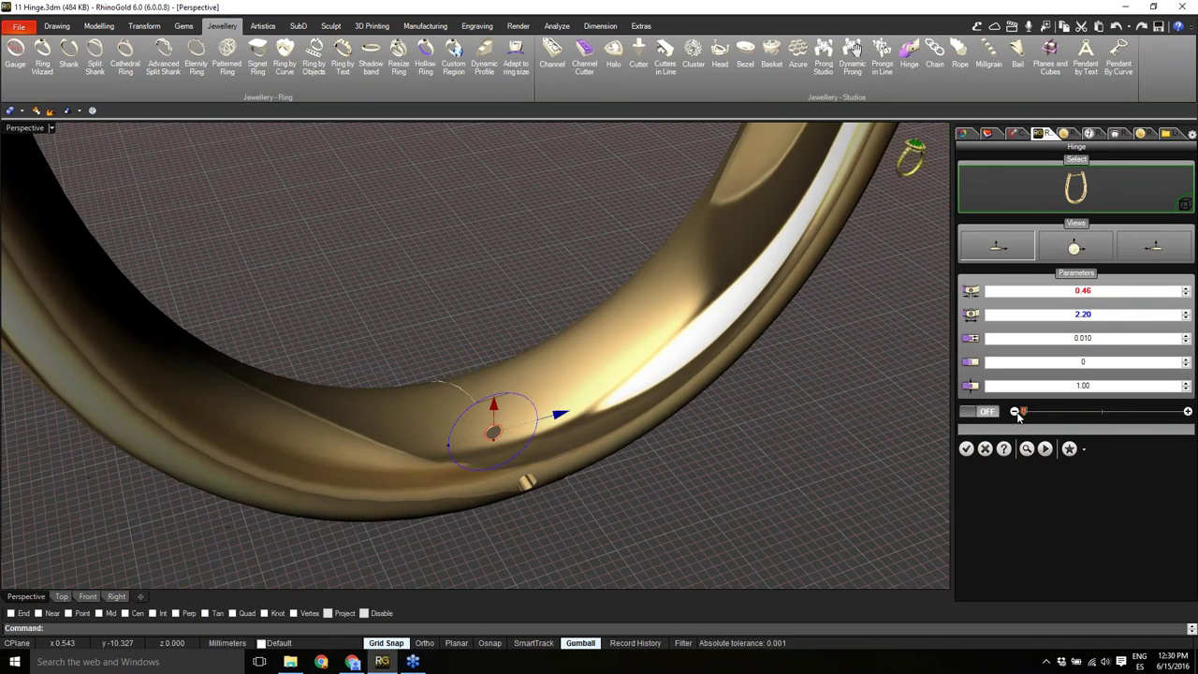
Move the hinge from the shank's lowest point to the middle of its right arm.
right_click_drag(618, 505, 545, 484)
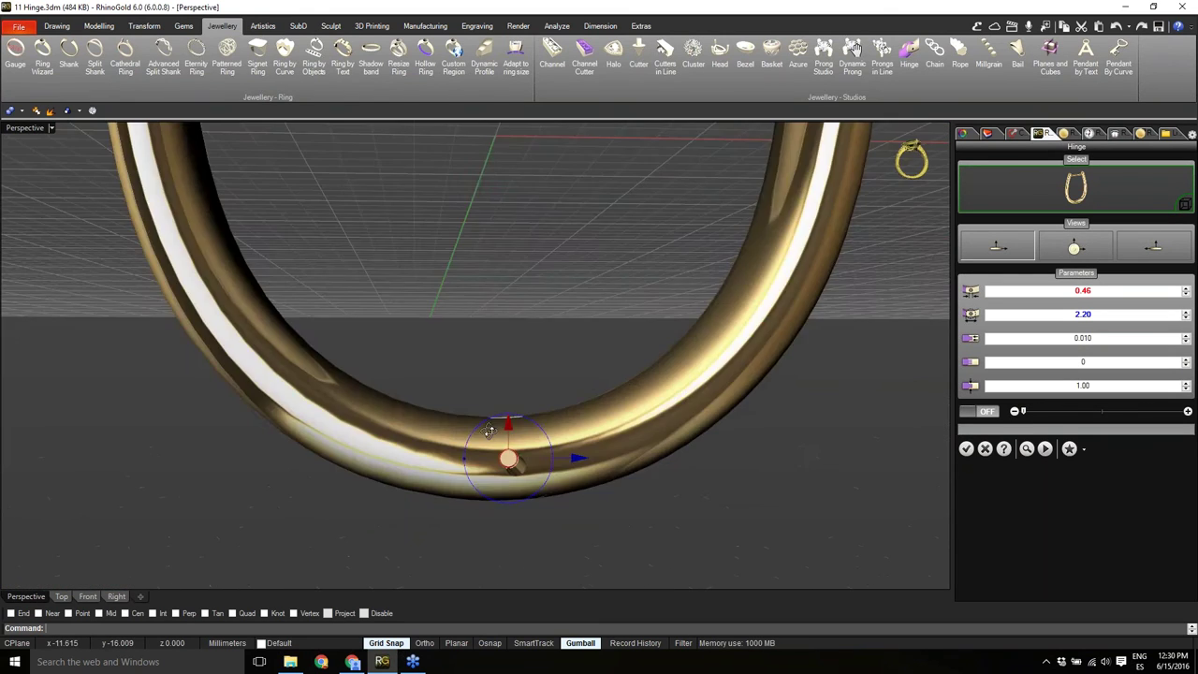
scroll(546, 484, "down", 6)
mouse_move(1023, 412)
left_mouse_down()
mouse_move(1079, 432)
mouse_move(1084, 424)
mouse_move(1023, 413)
left_mouse_up()
left_click_drag(514, 483, 649, 262)
scroll(646, 271, "up", 10)
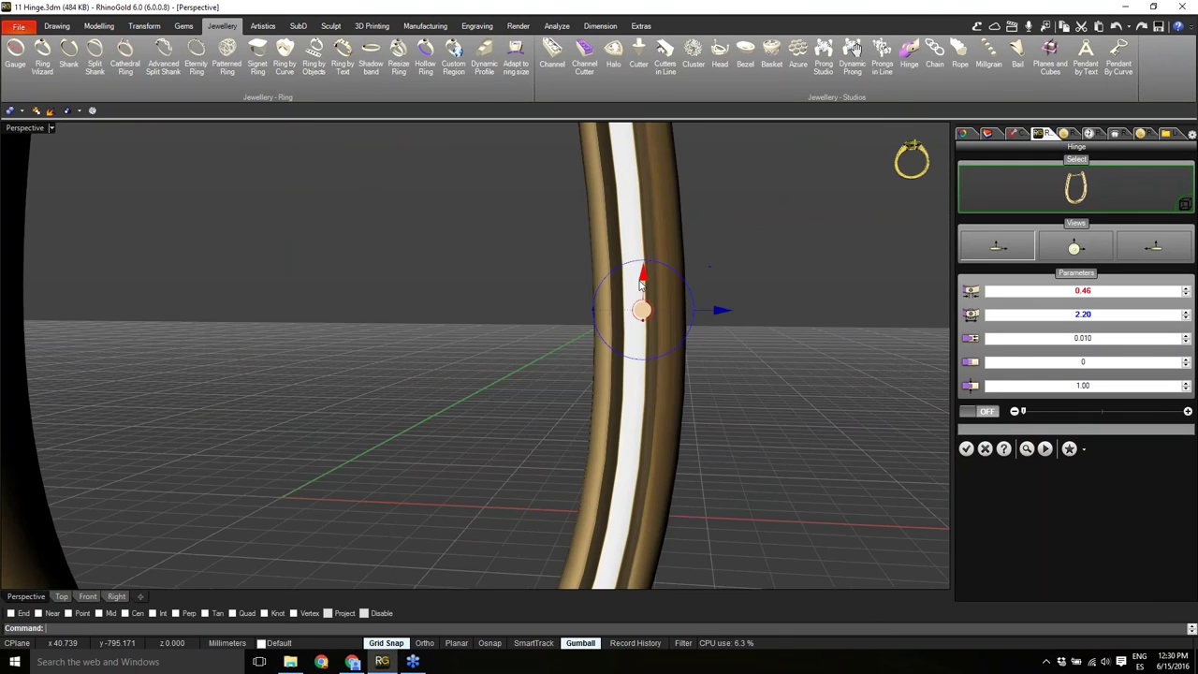
Widen the hinge to 2.50 in its blue parameter and examine the regenerated preview on the shank's right arm.
right_click_drag(642, 285, 650, 289)
left_click_drag(726, 317, 735, 318)
mouse_move(661, 420)
right_mouse_down()
mouse_move(684, 429)
mouse_move(658, 430)
right_mouse_up()
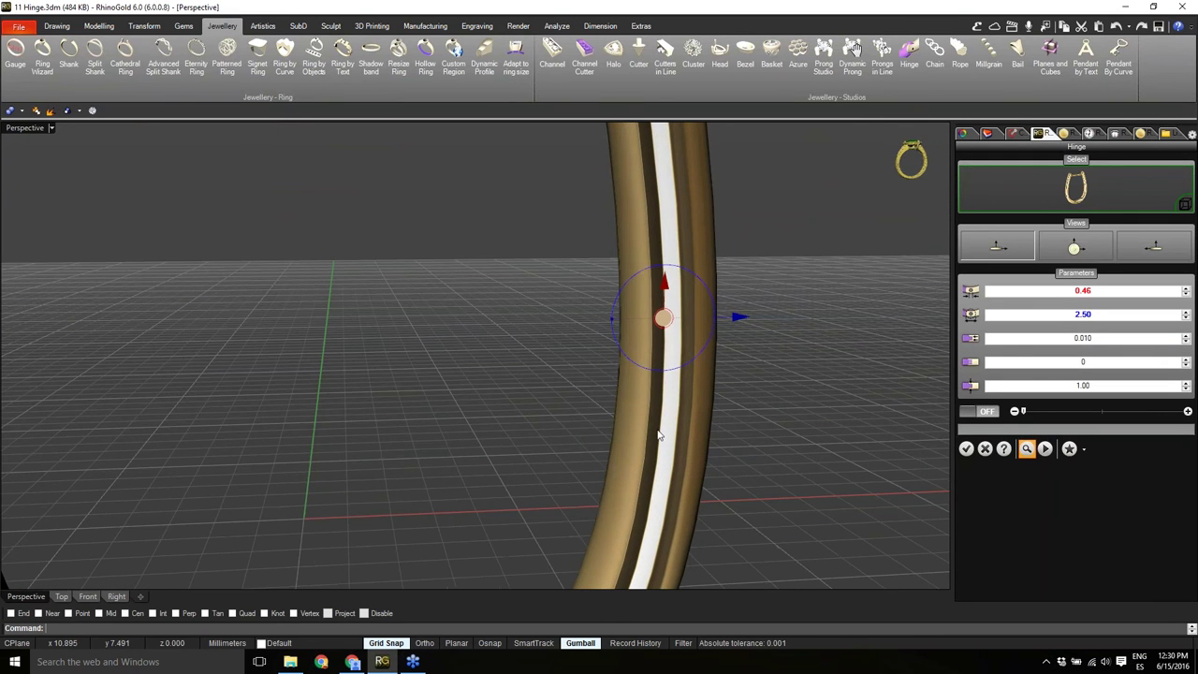
scroll(658, 431, "down", 8)
mouse_move(1024, 413)
left_mouse_down()
mouse_move(1079, 428)
mouse_move(1024, 414)
left_mouse_up()
right_click_drag(667, 385, 615, 358)
scroll(615, 359, "up", 5)
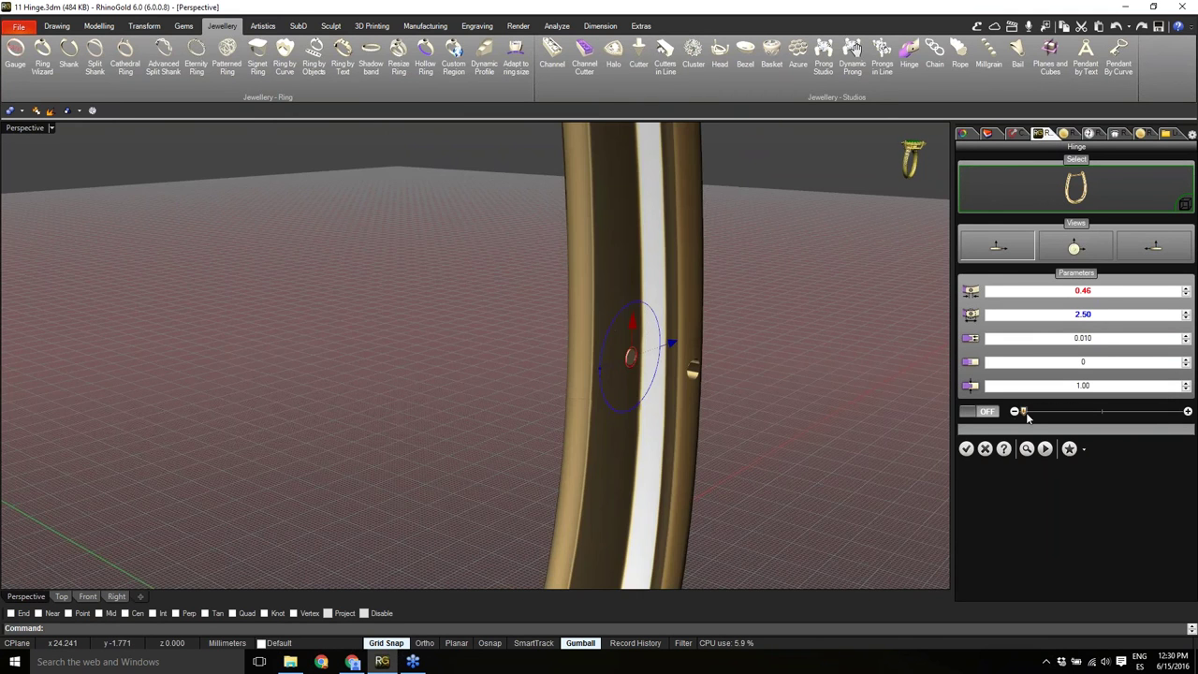
Open the hinge preview to about 46 degrees, switch the hinge type to 1 and close the joint again.
left_click_drag(1024, 412, 1062, 438)
left_click(973, 365)
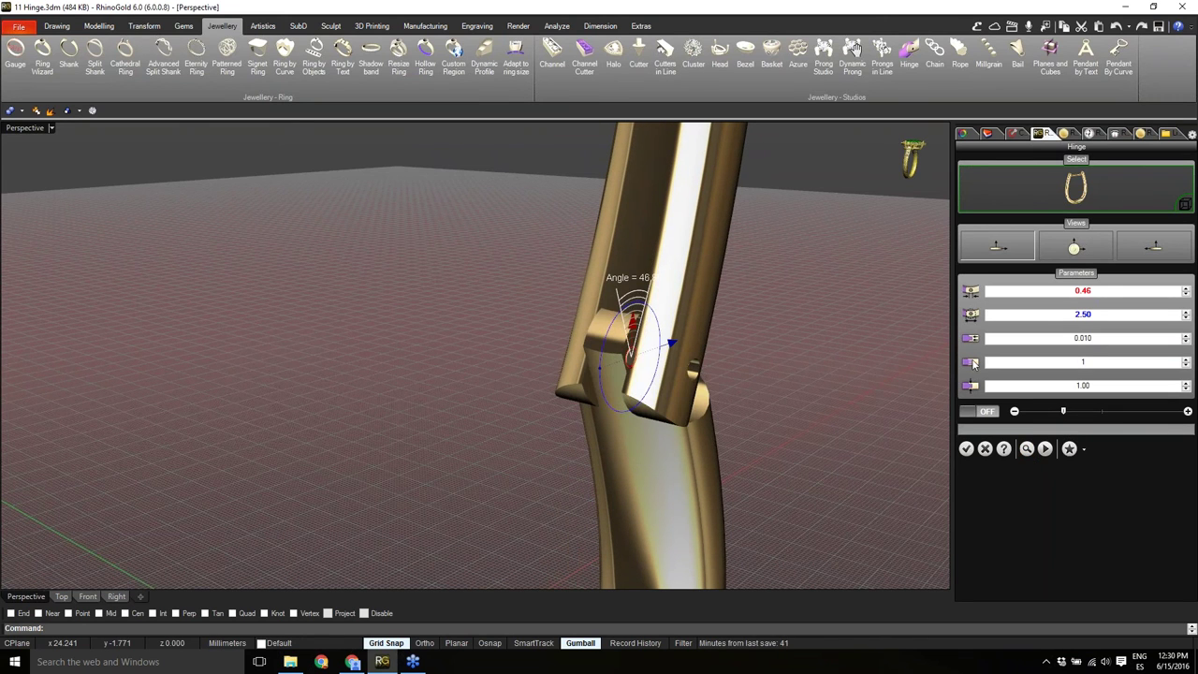
left_click_drag(1062, 412, 1021, 437)
right_click_drag(819, 477, 792, 469)
scroll(529, 376, "down", 8)
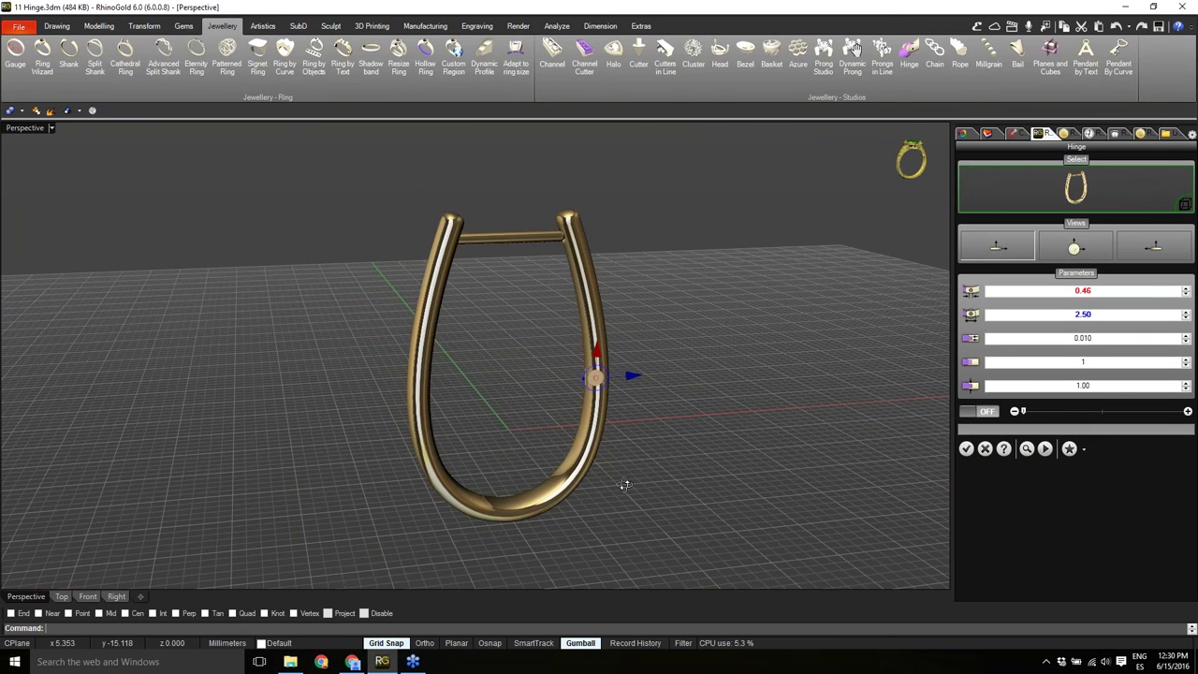
Create a new untitled file, leaving the hinge model unsaved.
left_click(19, 27)
left_click(33, 51)
left_click(609, 360)
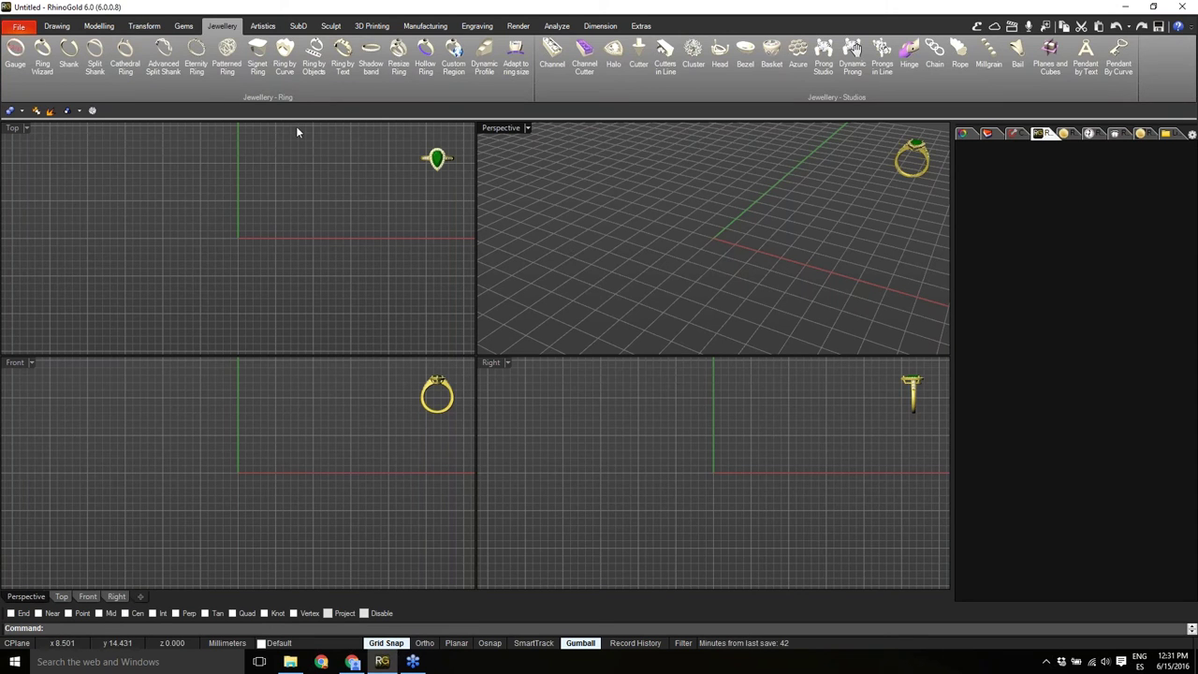
Preview the default patterned ring in the maximized Perspective view, inspect its pattern settings and discard it.
left_click(231, 74)
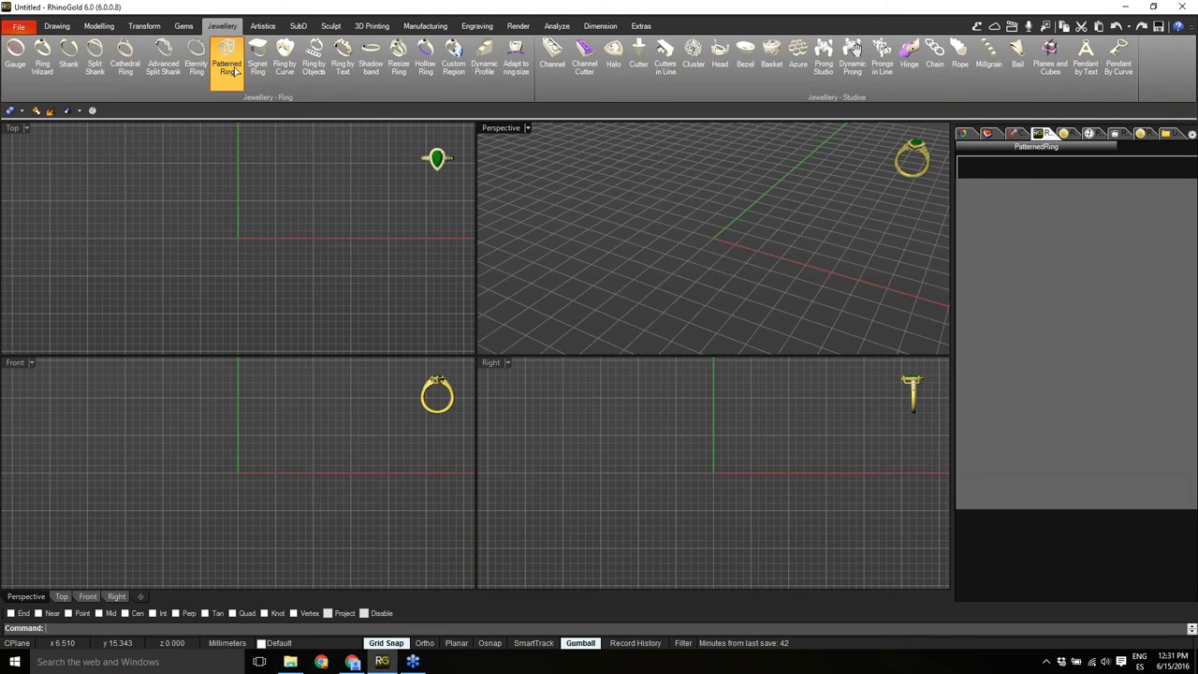
double_click(498, 128)
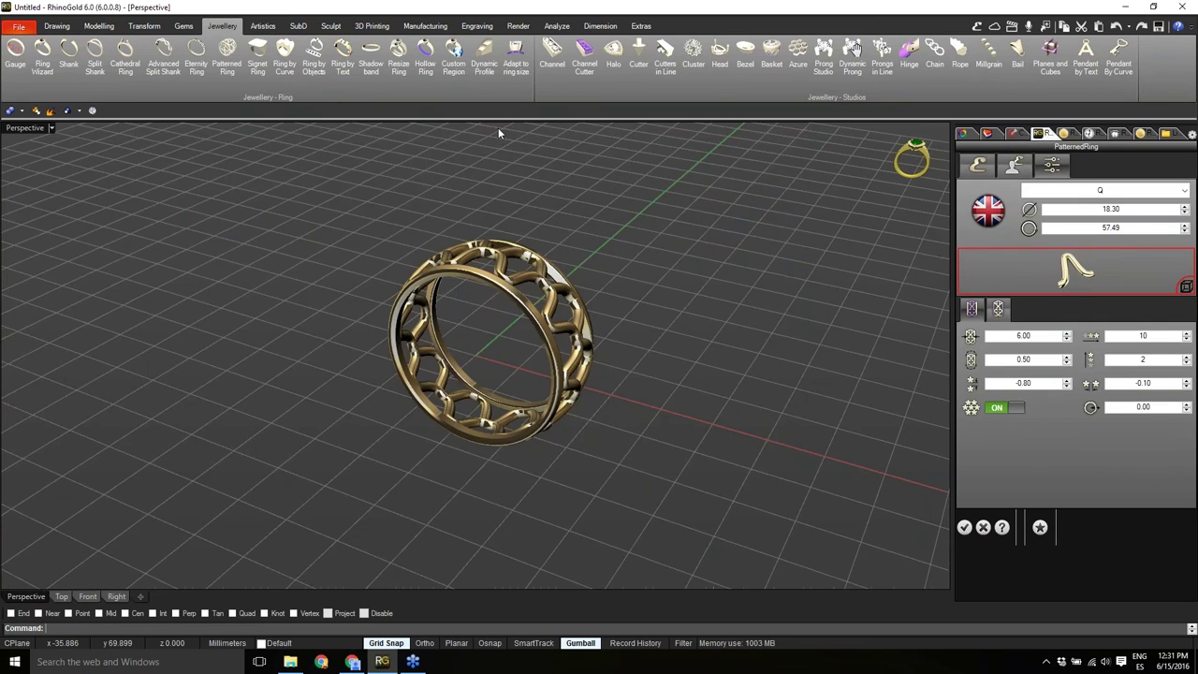
right_click_drag(327, 375, 473, 405)
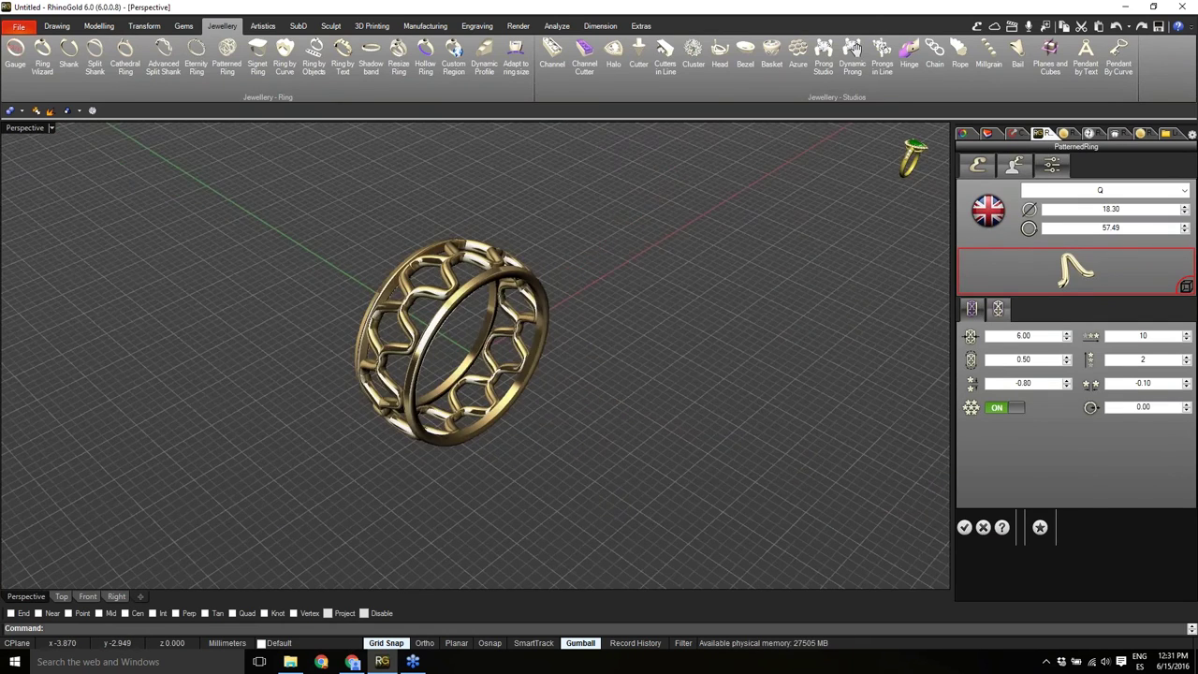
scroll(449, 348, "up", 4)
left_click(998, 309)
left_click(984, 527)
scroll(515, 323, "down", 2)
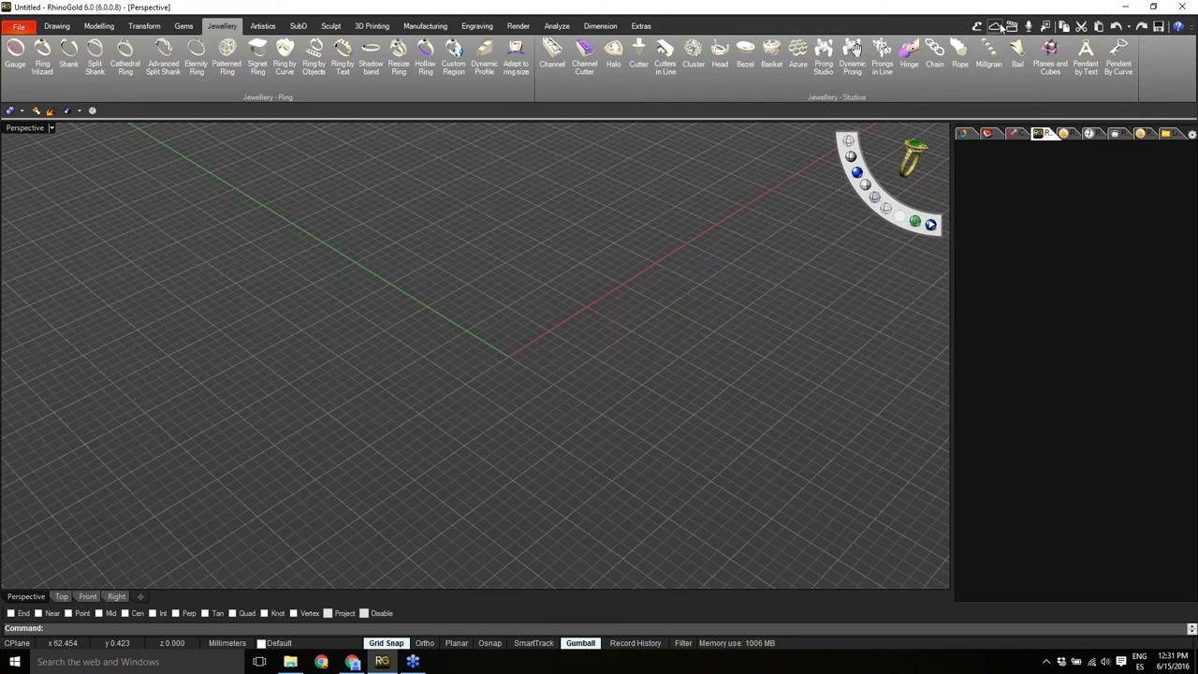
left_click(994, 27)
left_click_drag(533, 138, 445, 169)
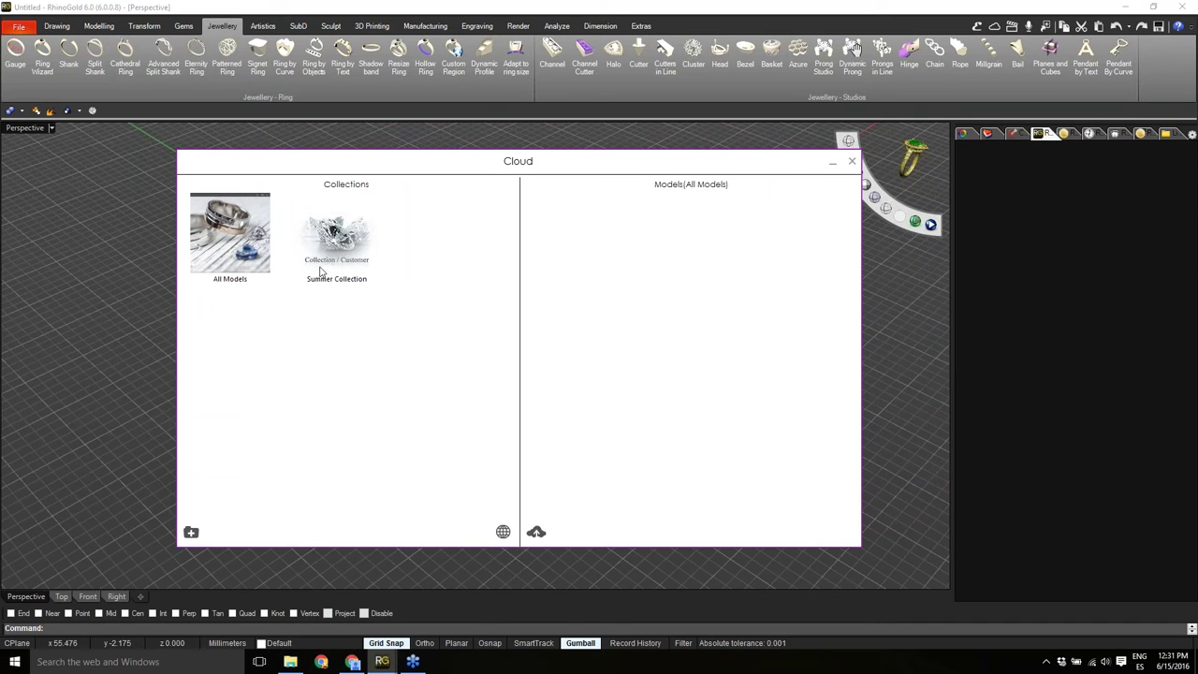
left_click(853, 165)
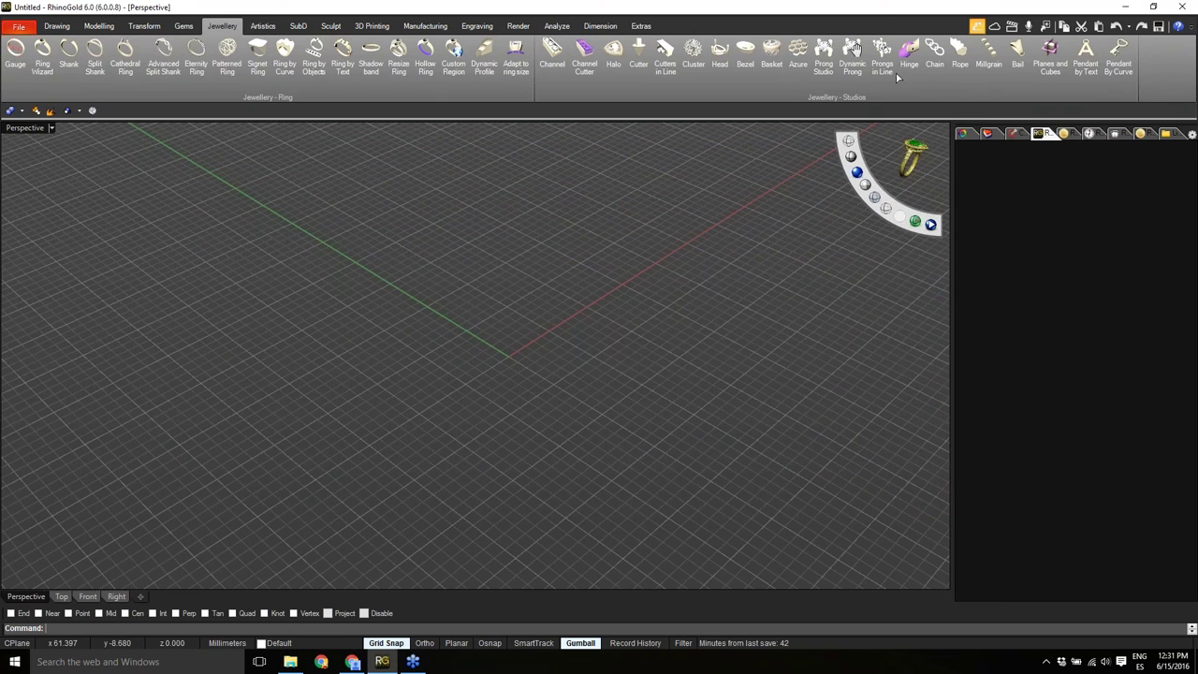
Insert model 11 of the Three Stones Ring category from the Elements library and inspect the ring.
left_click(979, 27)
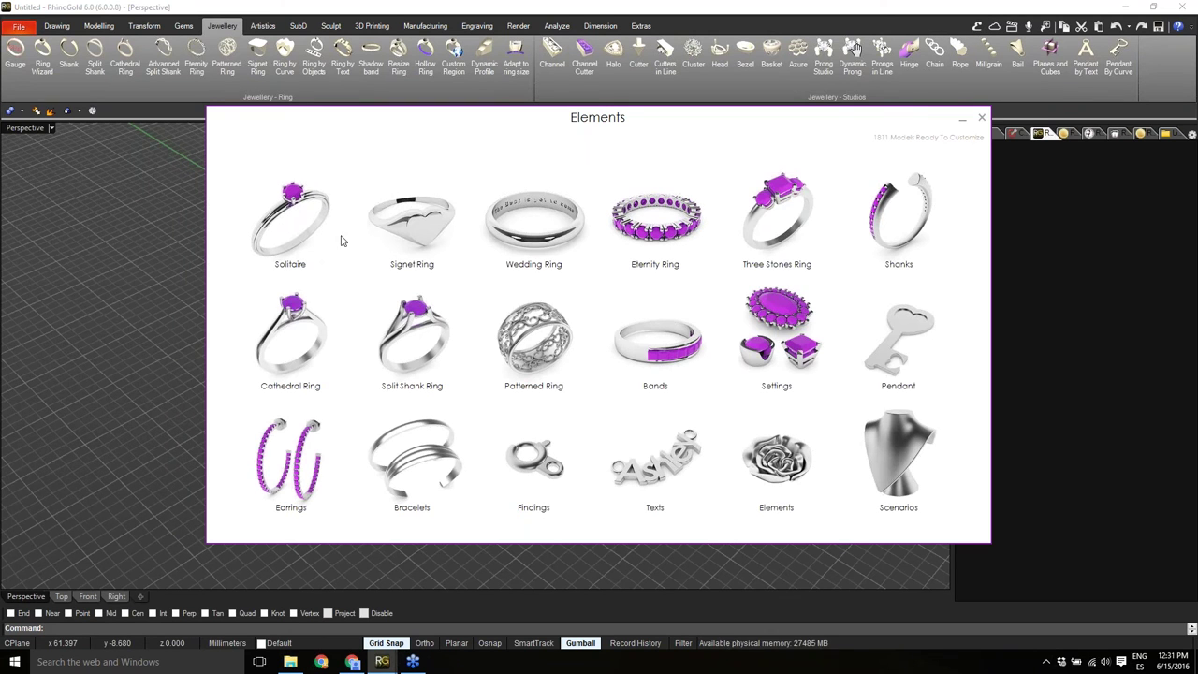
left_click(773, 219)
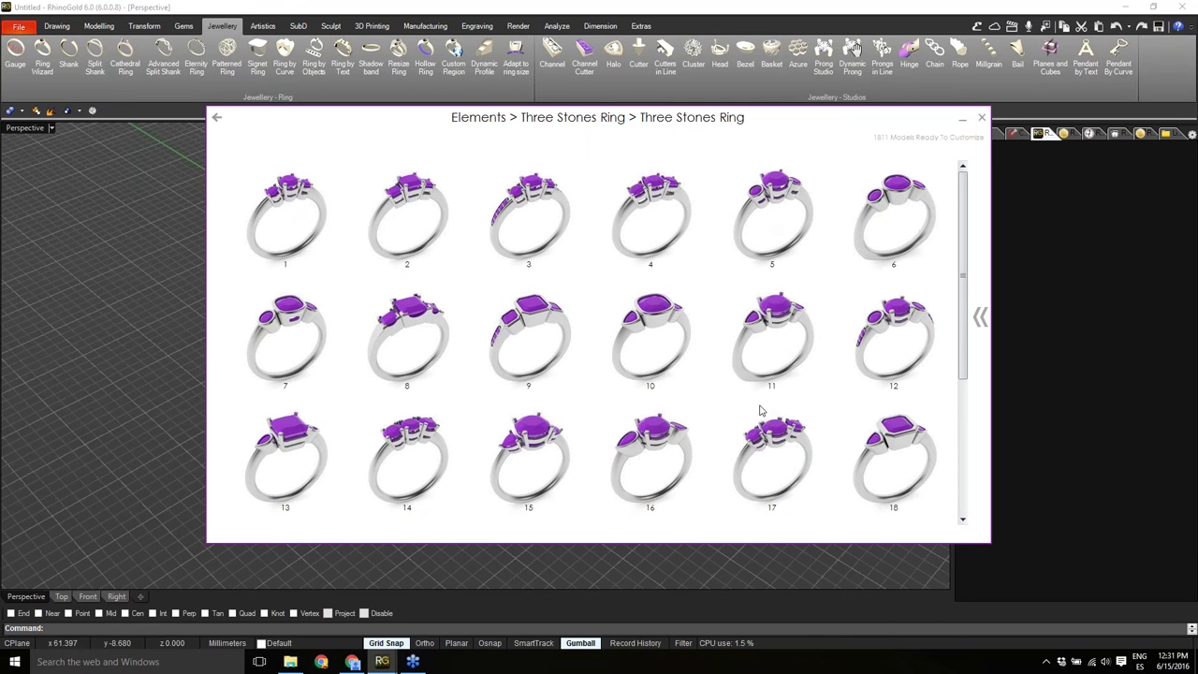
left_click(768, 353)
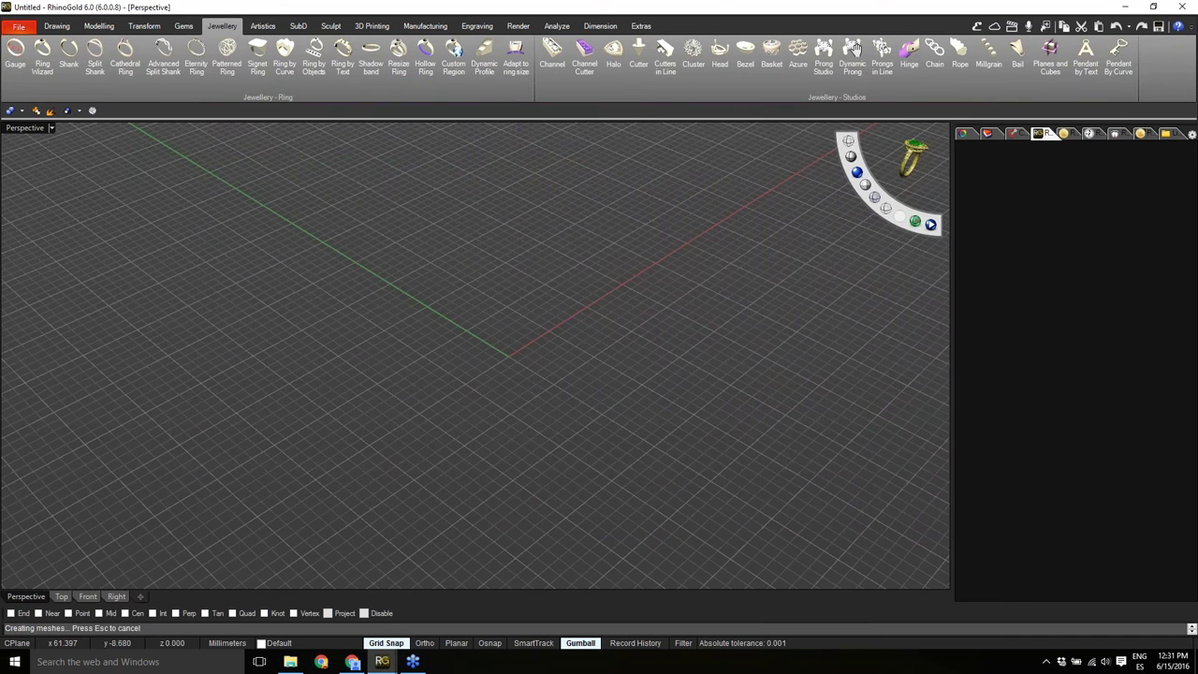
right_click_drag(496, 395, 585, 253)
scroll(540, 214, "up", 2)
scroll(539, 214, "up", 3)
scroll(499, 325, "down", 3)
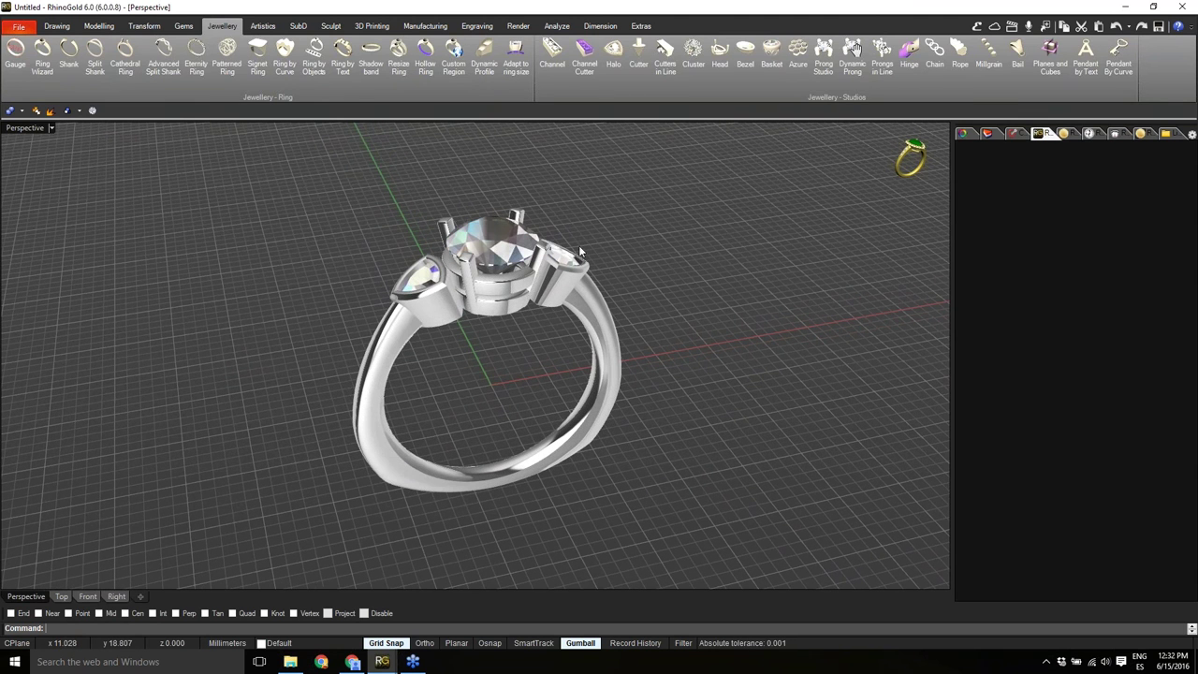
Start publishing the ring to the Summer Collection in the Cloud.
left_click(995, 27)
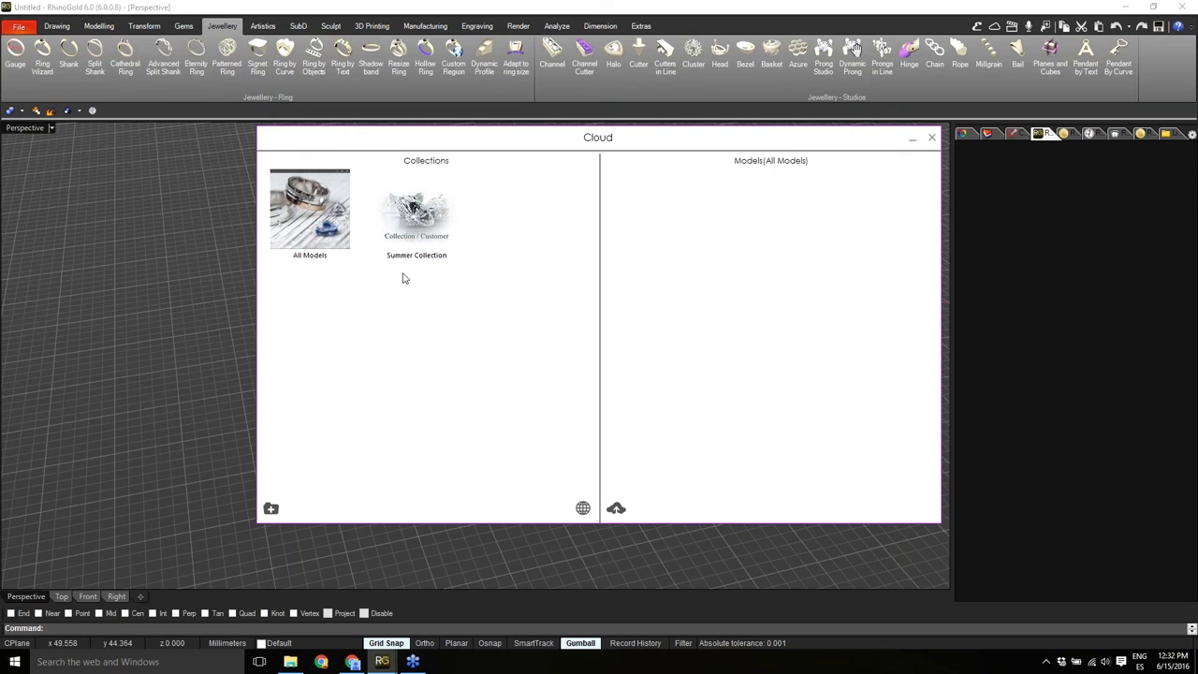
left_click(409, 234)
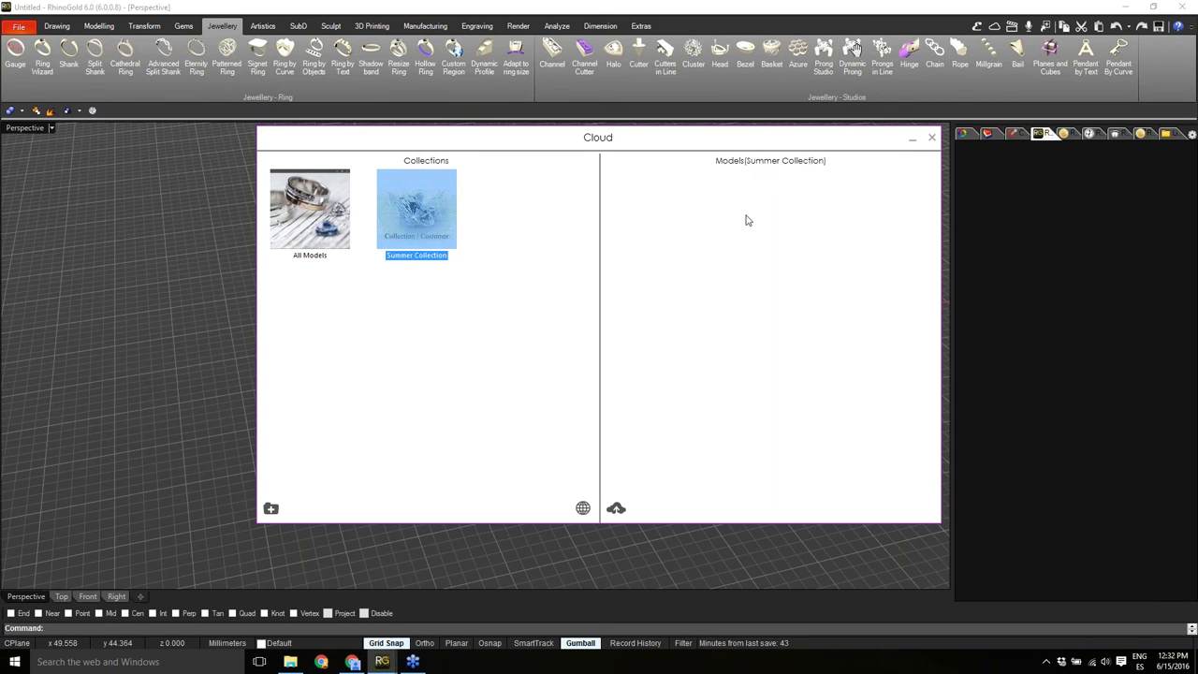
mouse_move(707, 140)
left_mouse_down()
mouse_move(685, 147)
mouse_move(703, 139)
left_mouse_up()
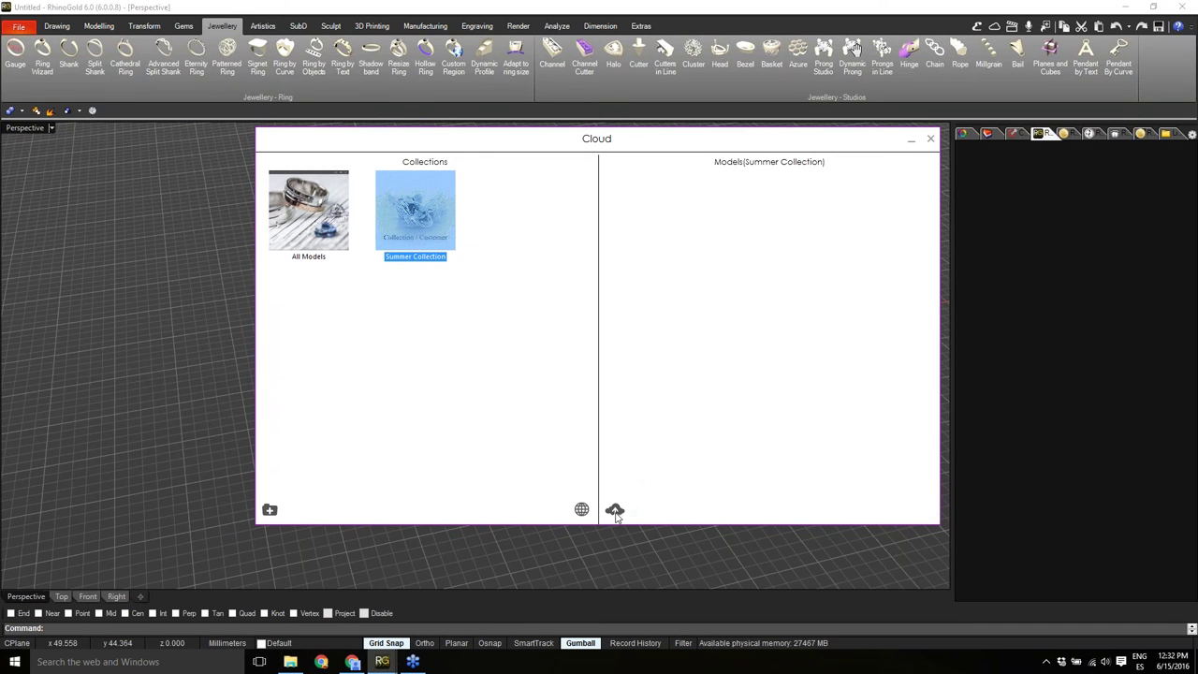
left_click(615, 512)
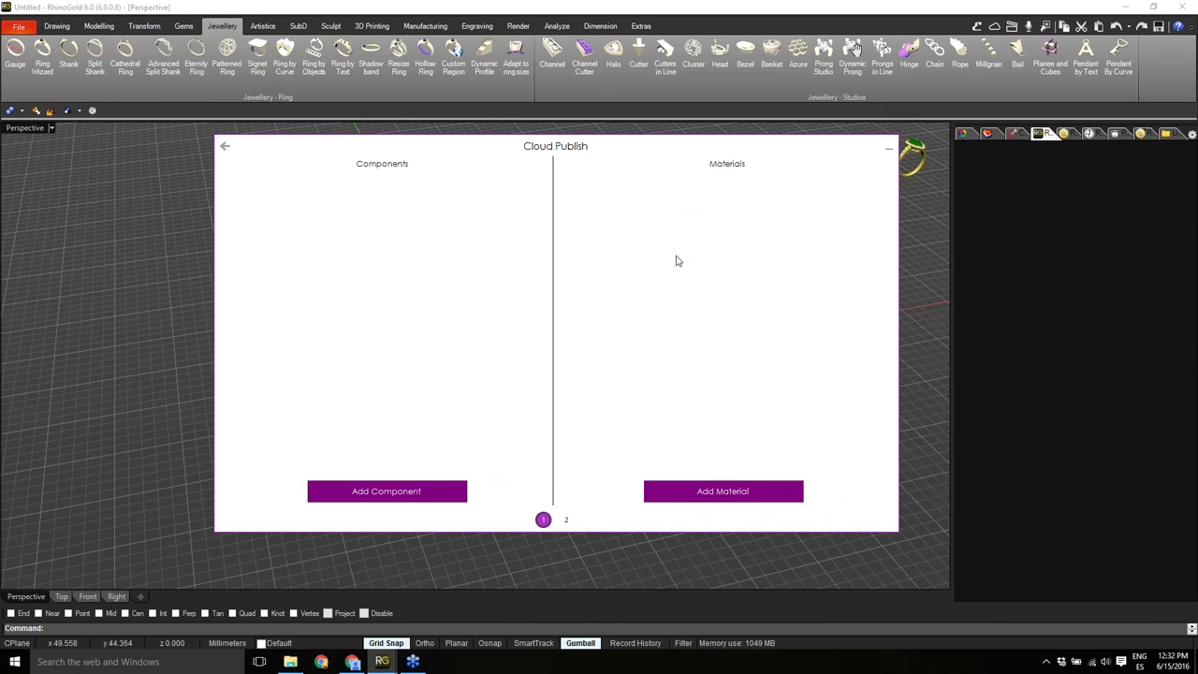
Add the ring's round center gem as the first component of the Cloud publication and select its name.
left_click(363, 494)
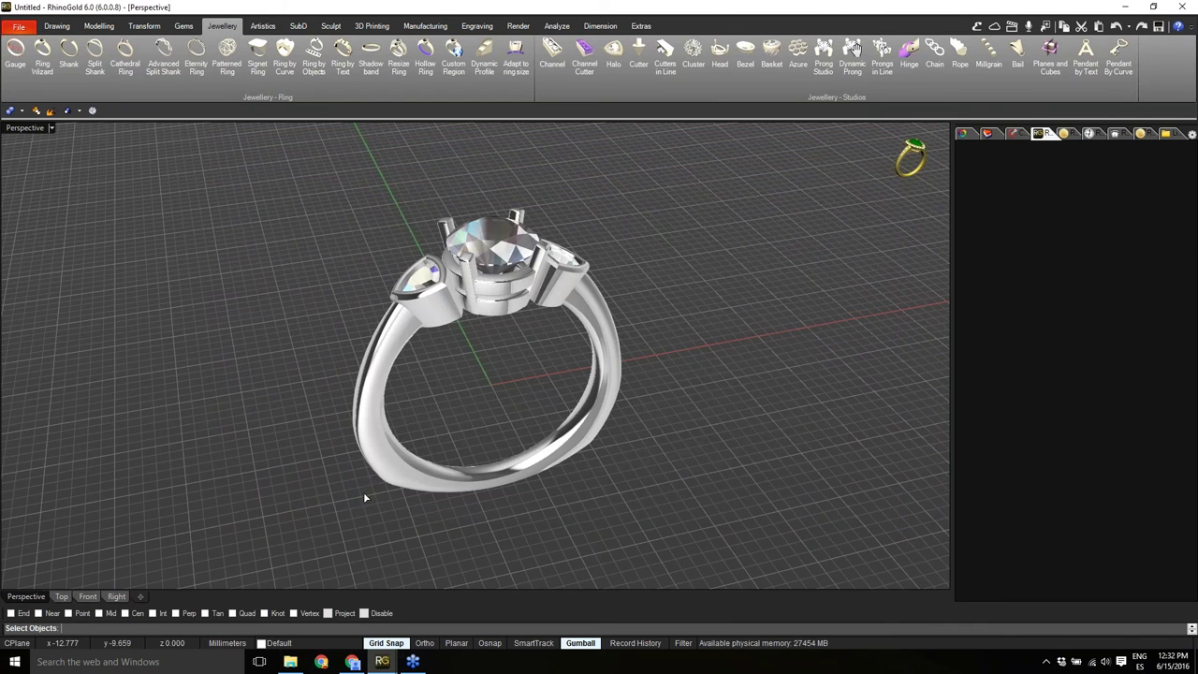
left_click(496, 220)
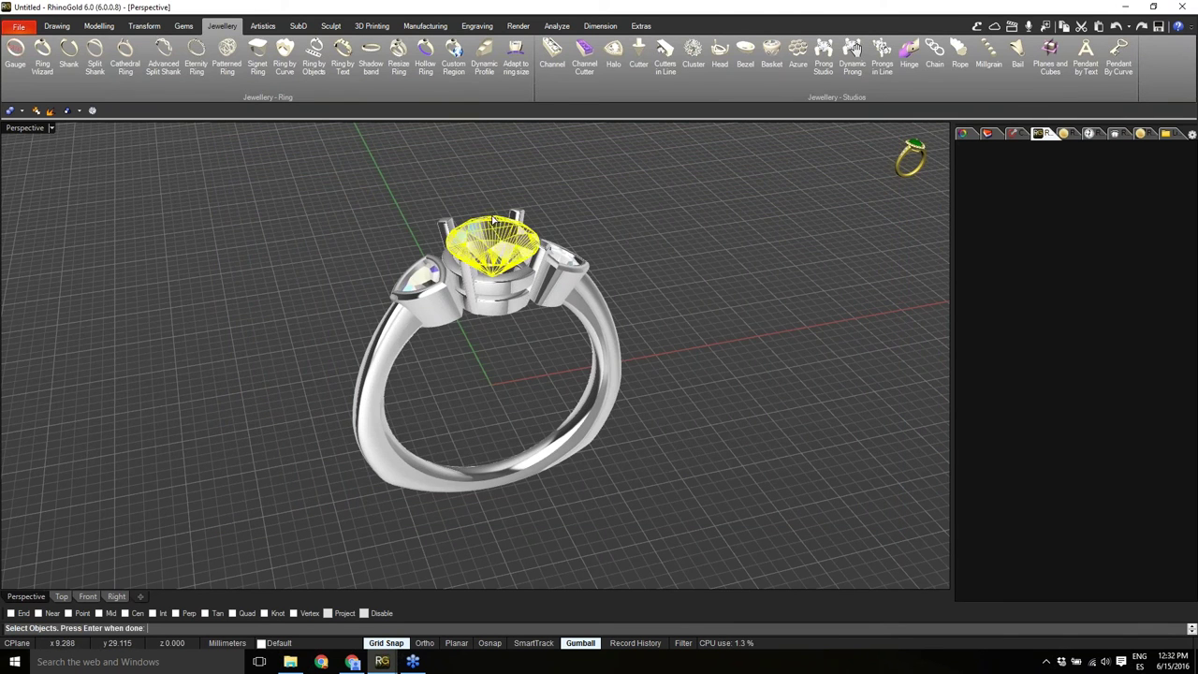
mouse_move(111, 588)
key("Return")
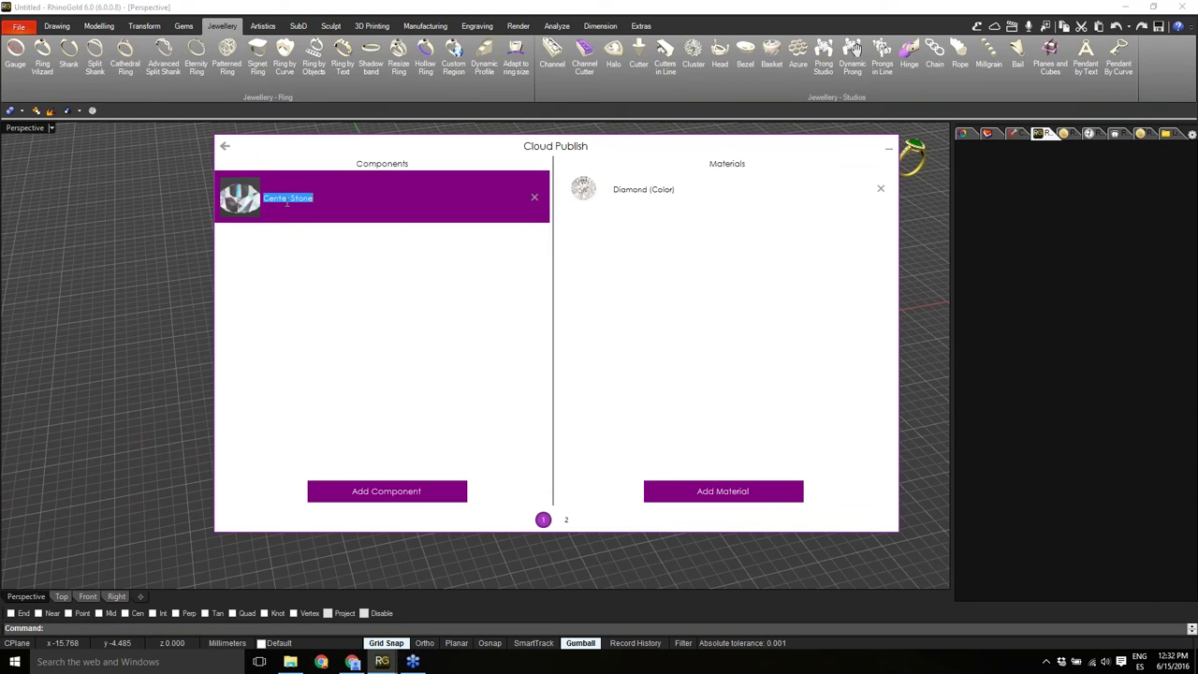
double_click(286, 198)
triple_click(299, 199)
Replace the Center Stone component's Diamond (Color) material with Ruby.
left_click(625, 194)
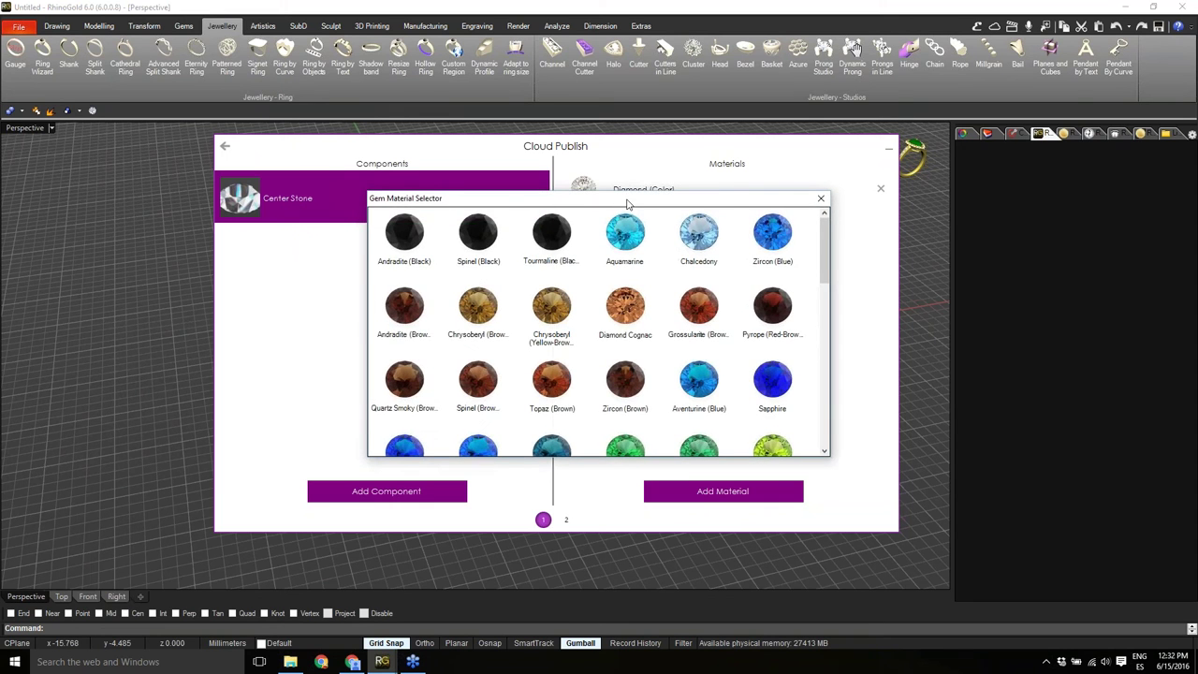
left_click_drag(627, 204, 641, 210)
scroll(643, 335, "down", 3)
scroll(643, 336, "down", 2)
scroll(644, 335, "up", 2)
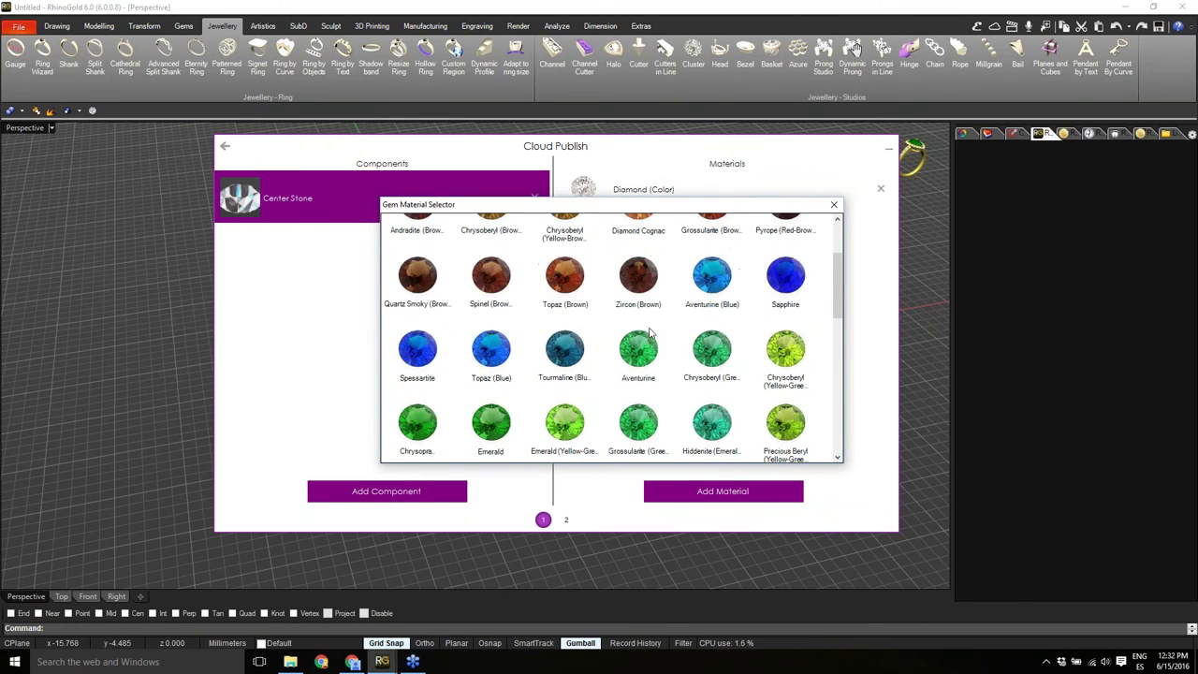
left_click(783, 286)
scroll(605, 351, "down", 3)
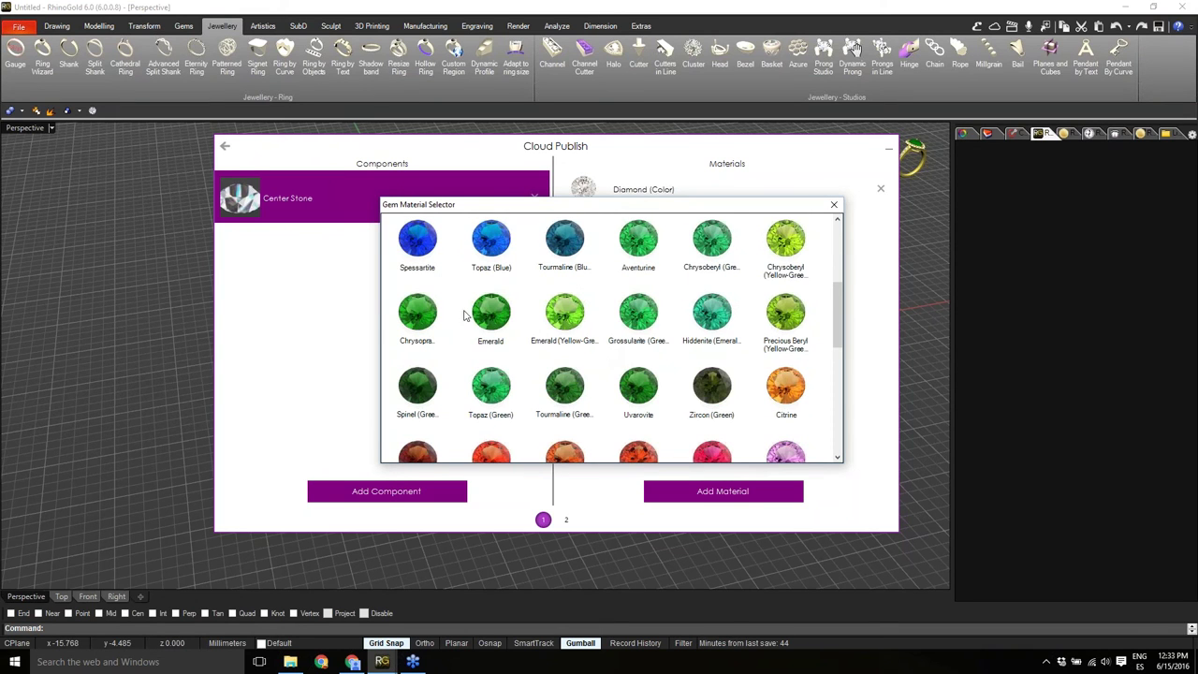
left_click(493, 318)
scroll(494, 320, "down", 6)
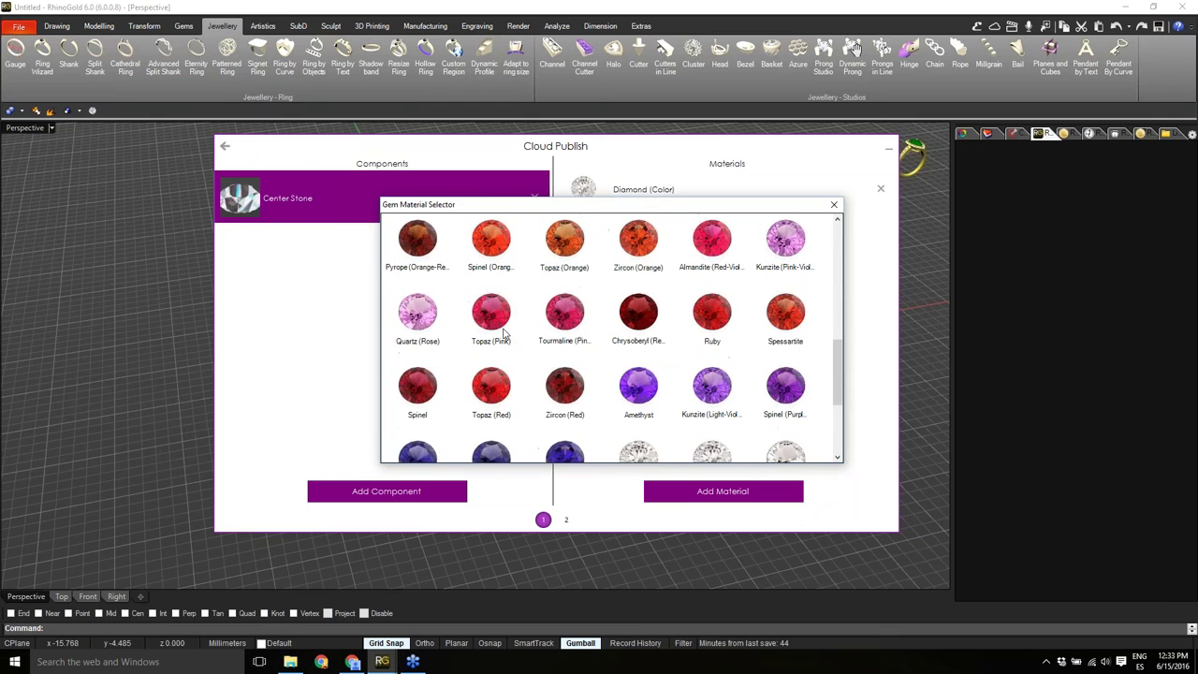
left_click(709, 323)
double_click(709, 323)
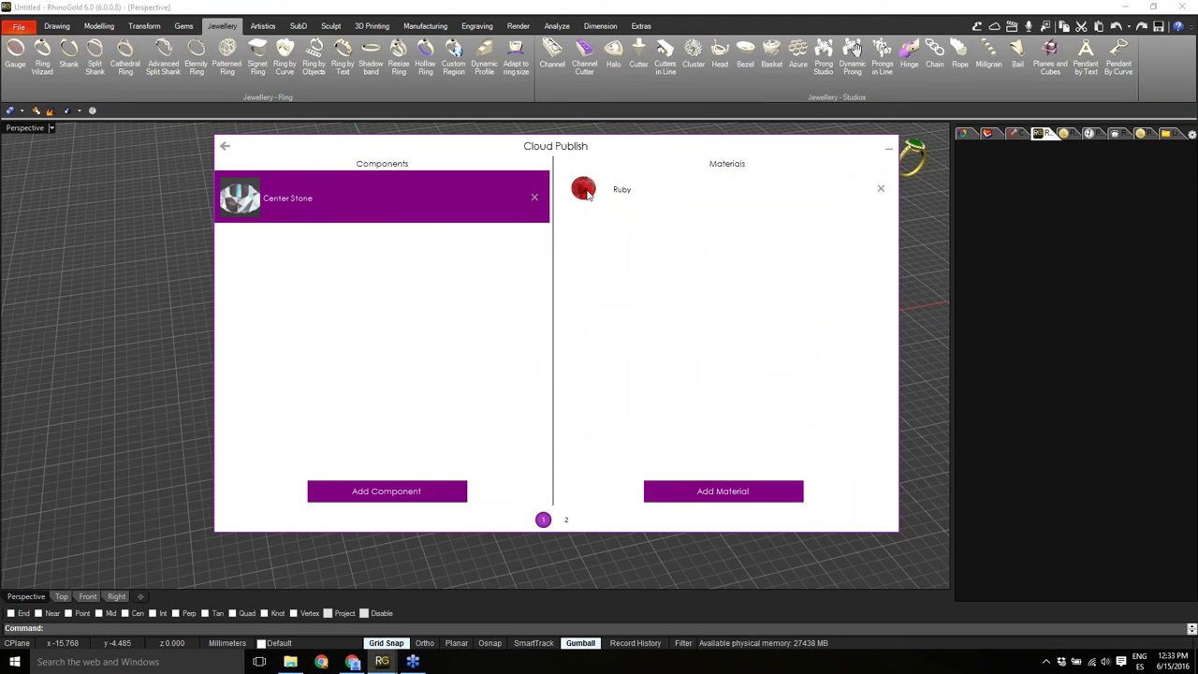
Add Diamond, Emerald and Sapphire as further material choices for the Center Stone component.
left_click(704, 496)
scroll(706, 329, "down", 7)
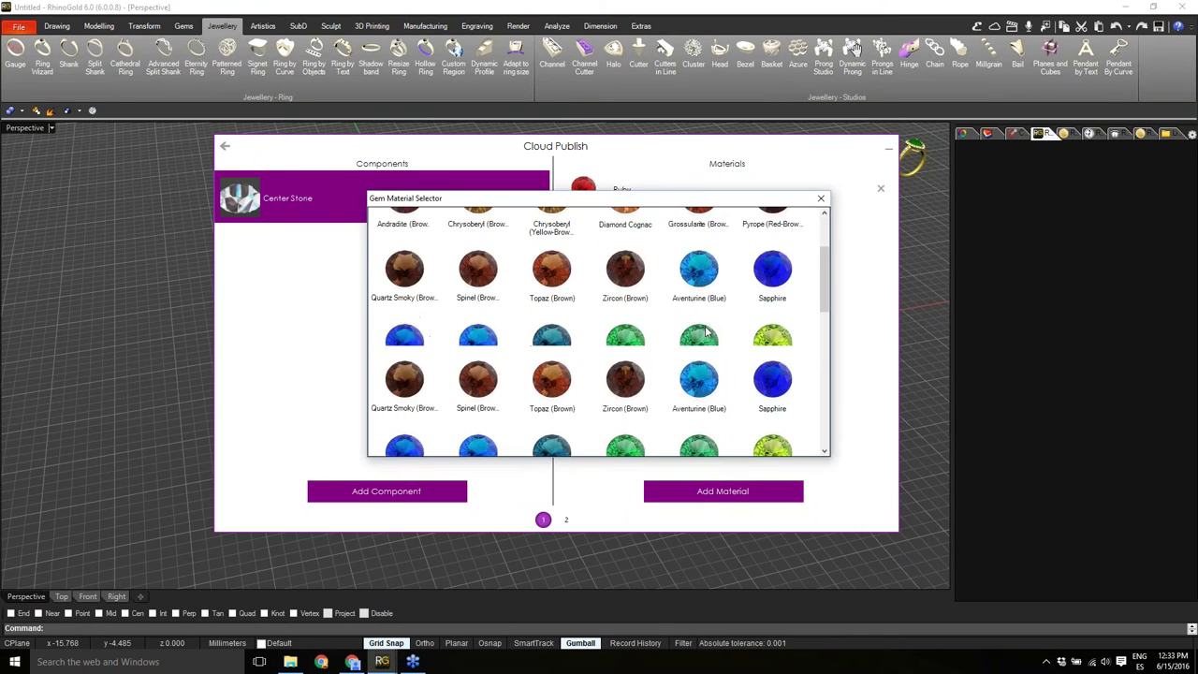
scroll(712, 335, "down", 5)
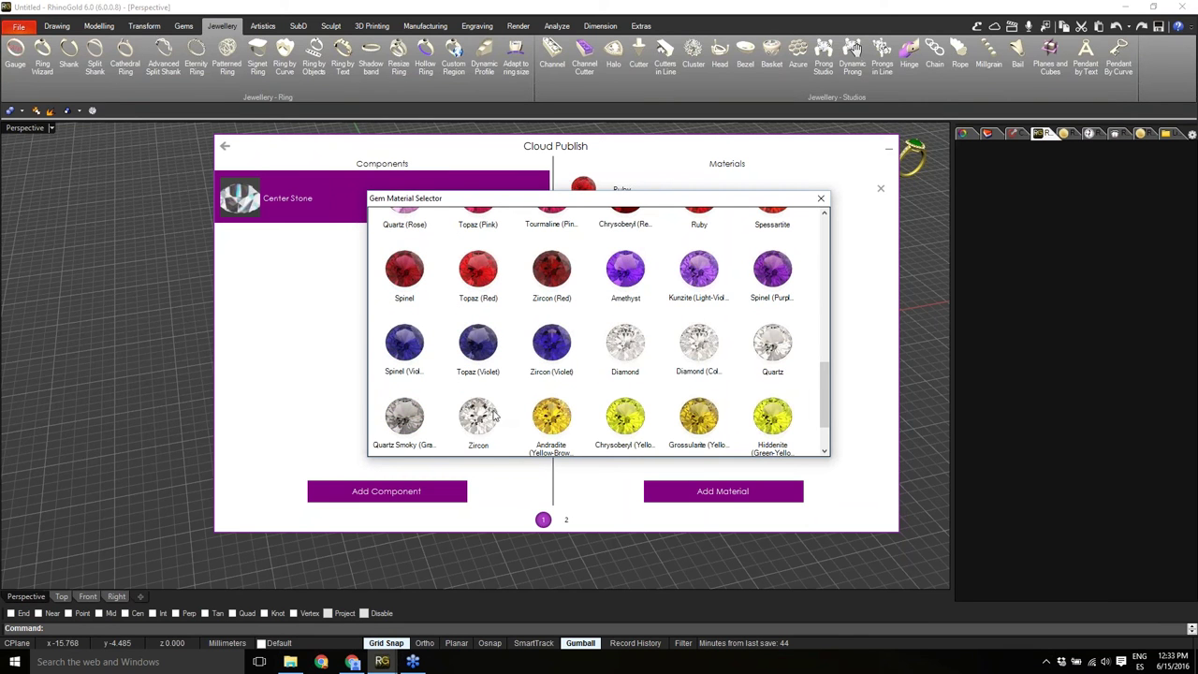
left_click(625, 346)
scroll(632, 359, "down", 2)
scroll(633, 361, "up", 6)
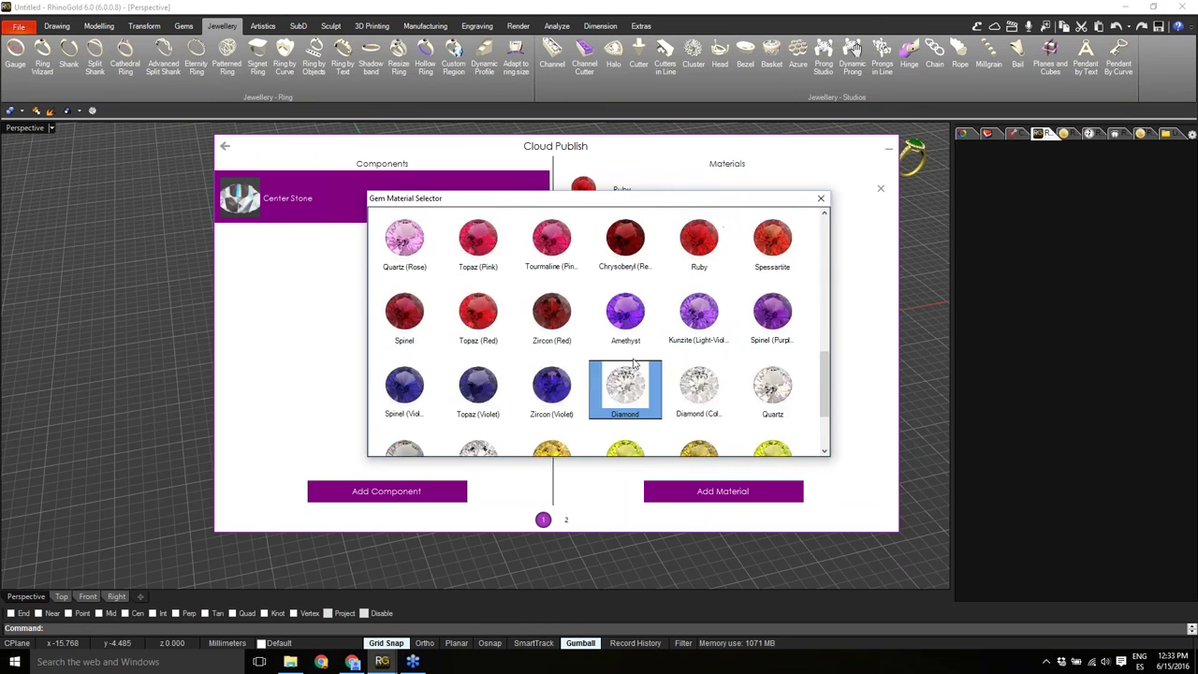
scroll(615, 369, "up", 3)
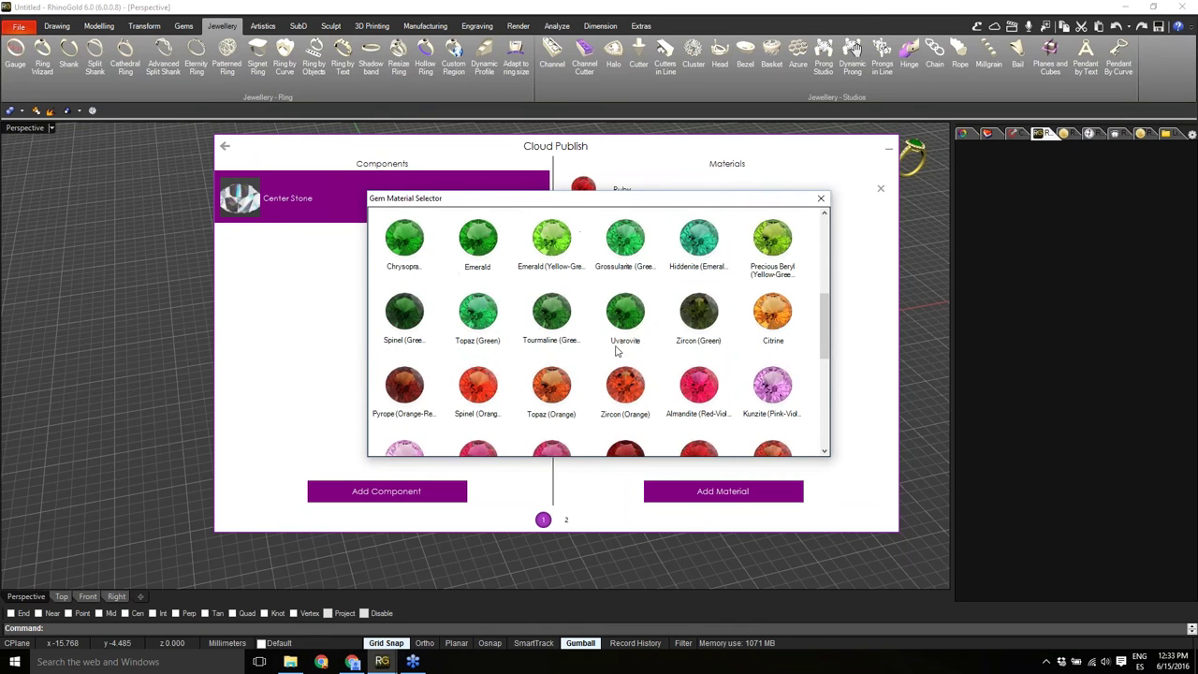
left_click(482, 253)
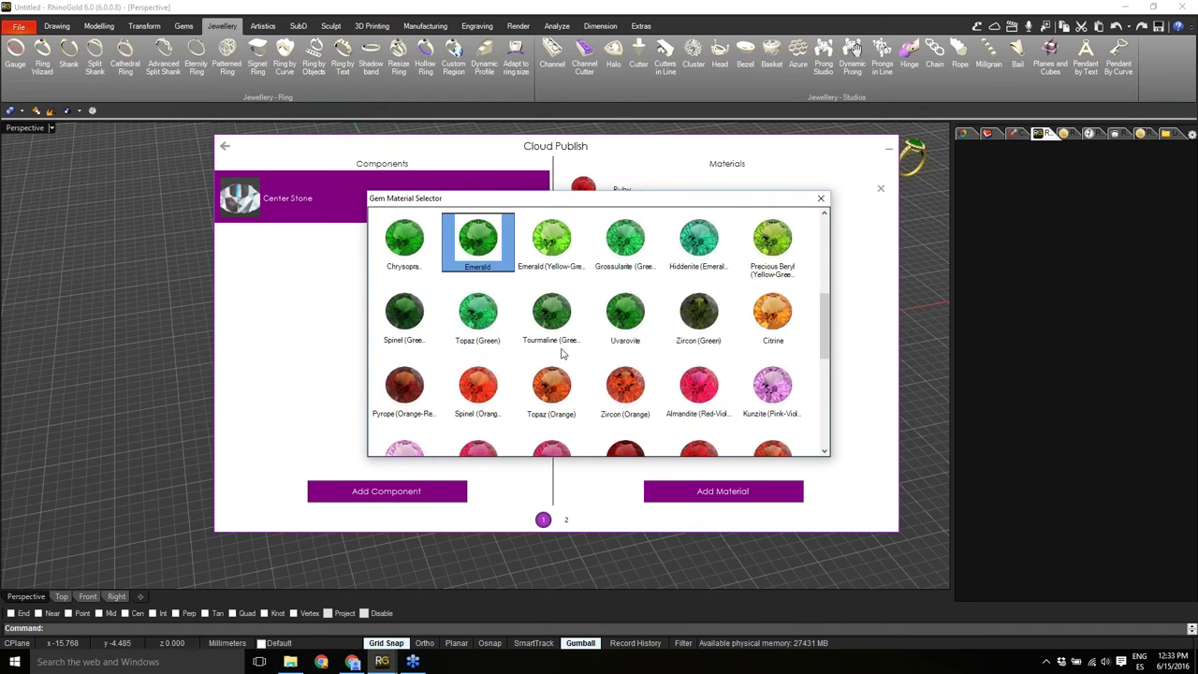
scroll(562, 354, "up", 3)
scroll(563, 354, "up", 3)
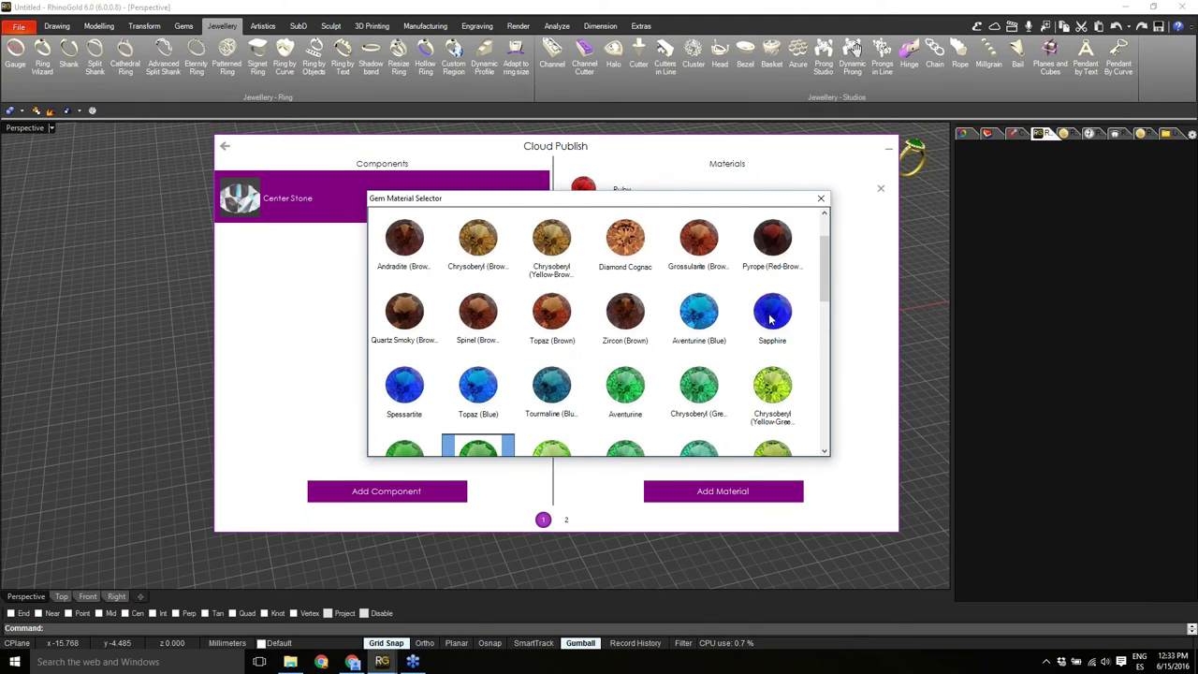
double_click(771, 319)
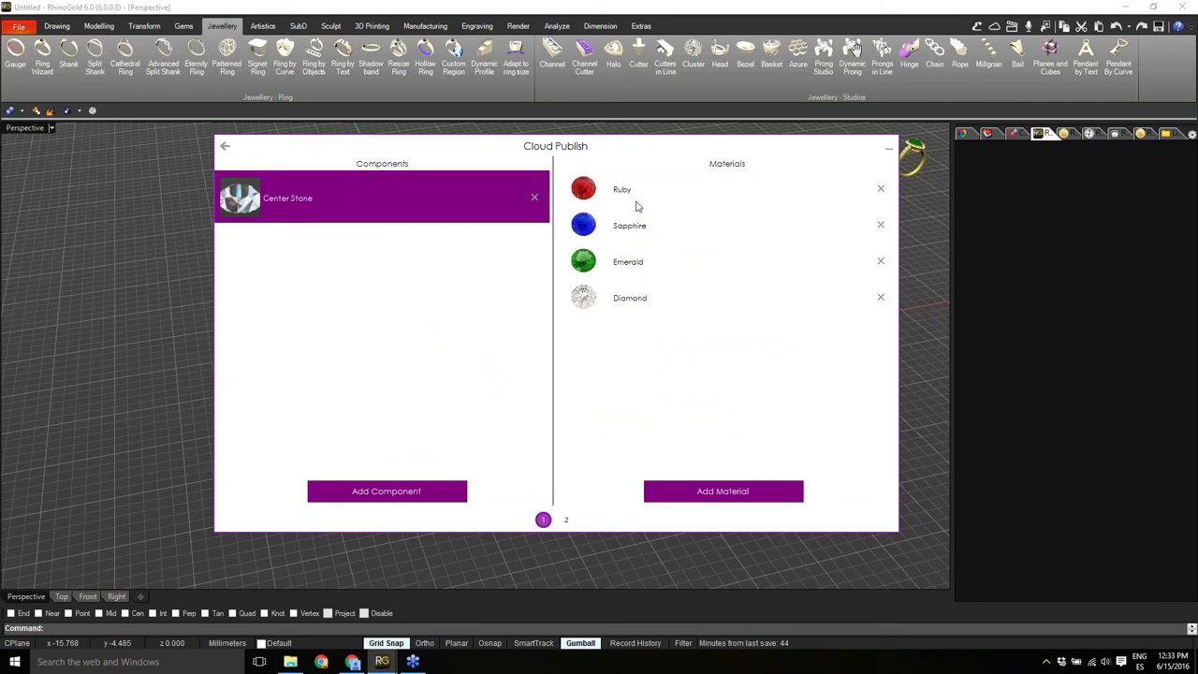
Add the gems on both sides of the center stone as a second component and name it "side gems".
left_click(401, 494)
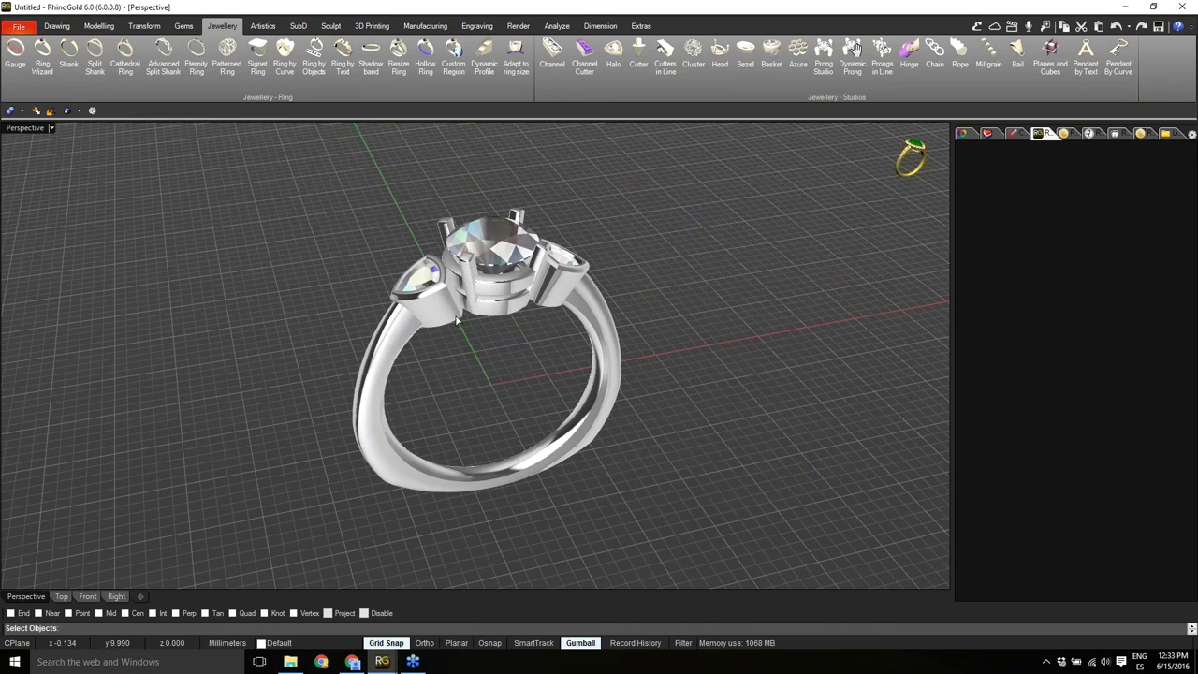
left_click(430, 280)
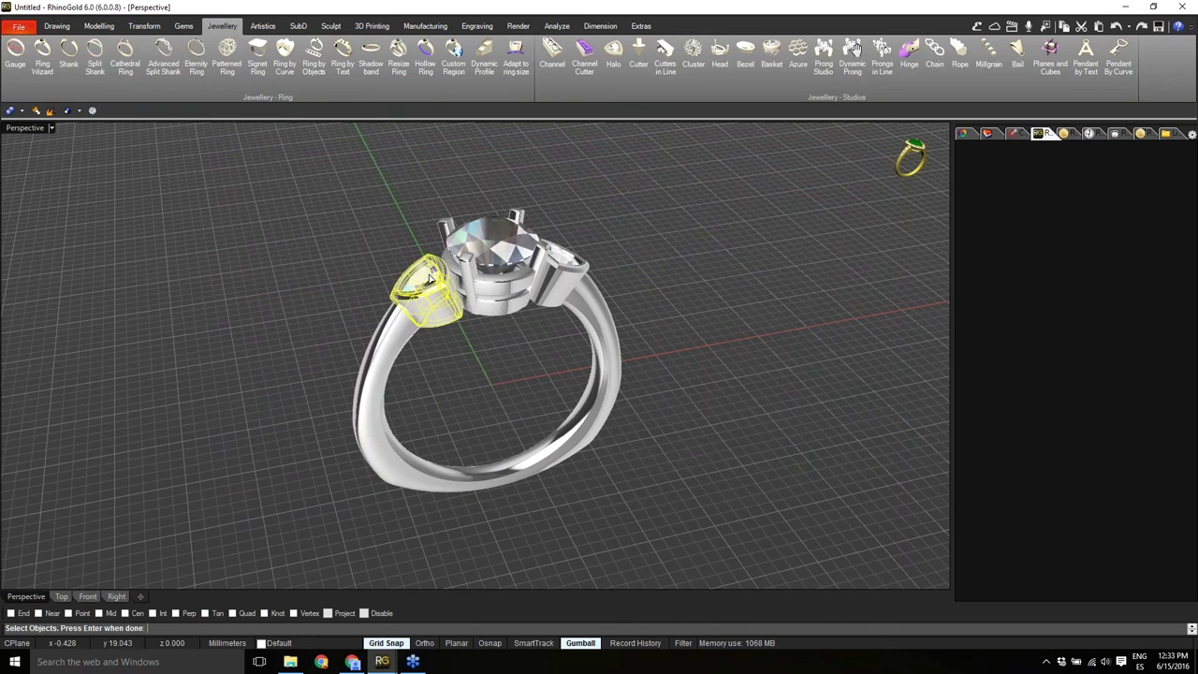
left_click(566, 267)
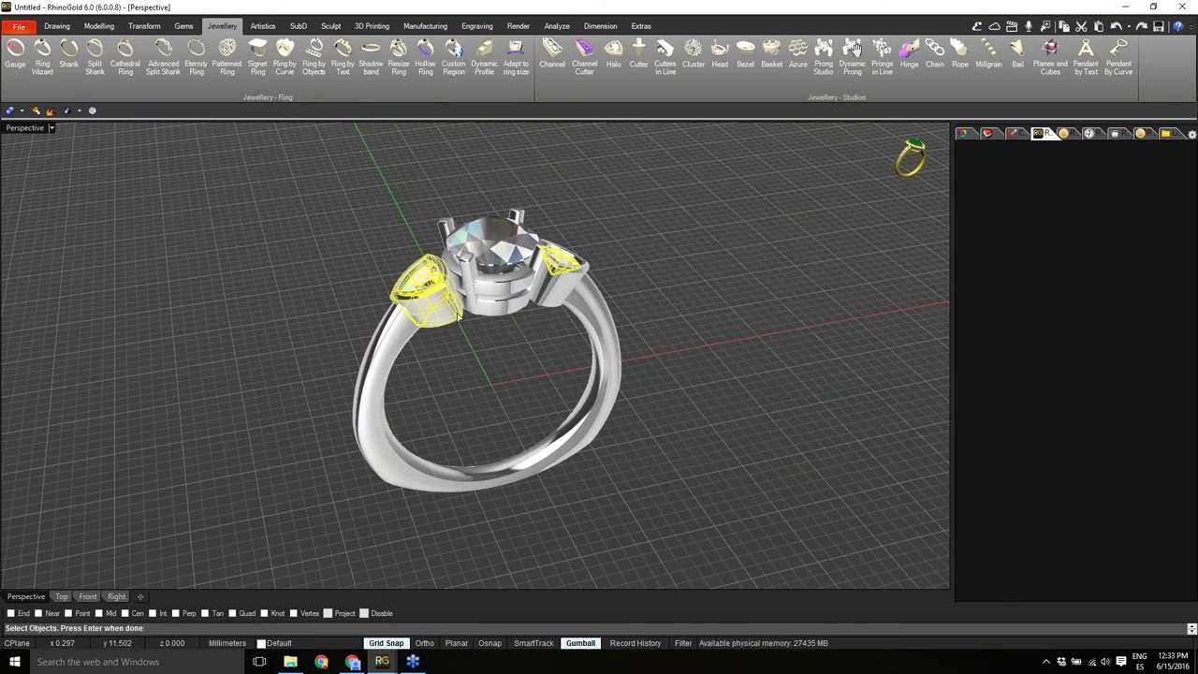
right_click(460, 377)
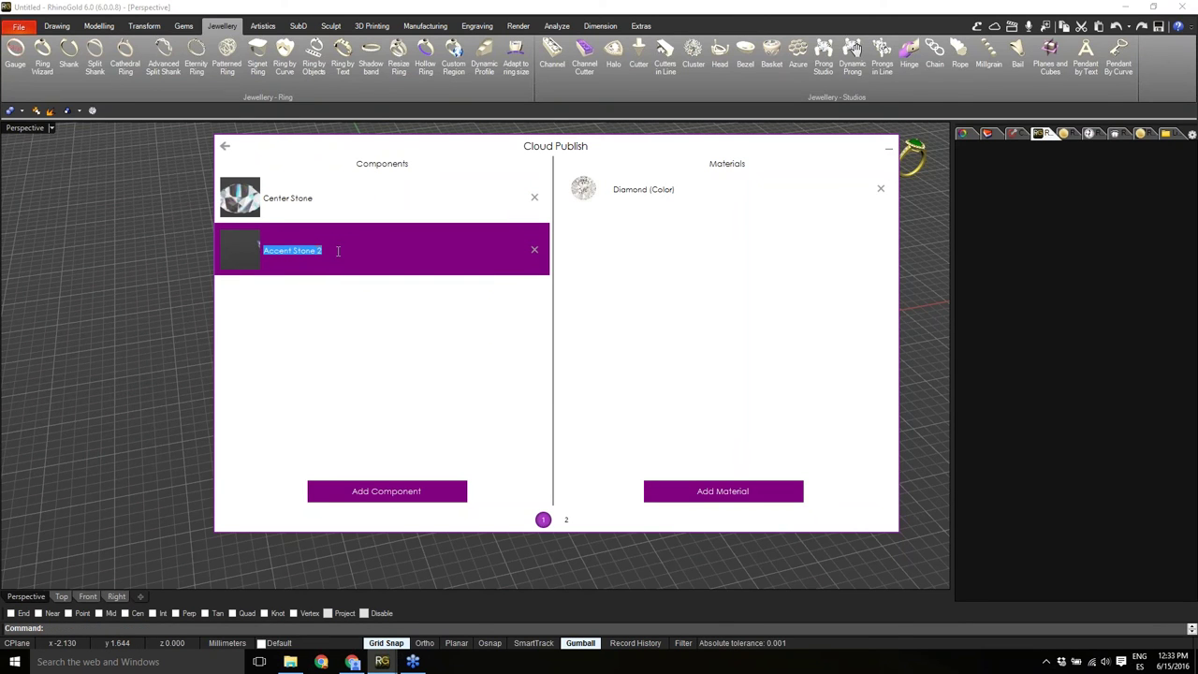
type("side gems")
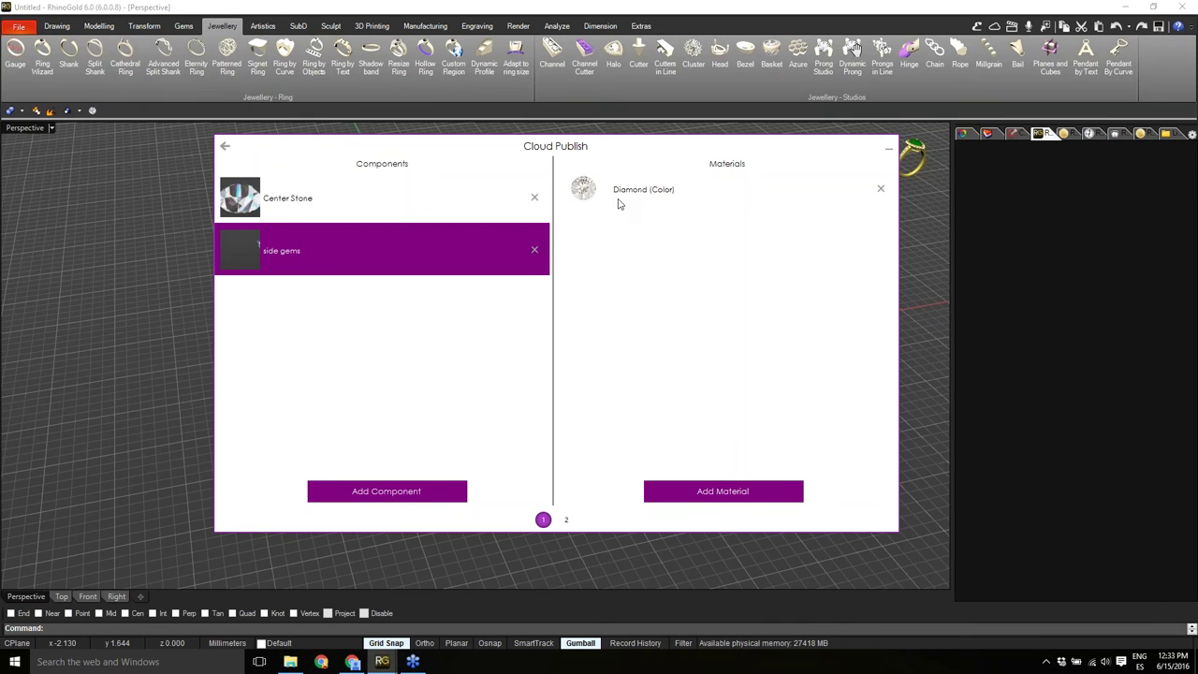
Add Aquamarine, Sapphire, Emerald and Ruby as further material choices for the side gems component.
left_click(712, 500)
scroll(677, 399, "down", 1)
scroll(686, 339, "up", 1)
left_click(638, 243)
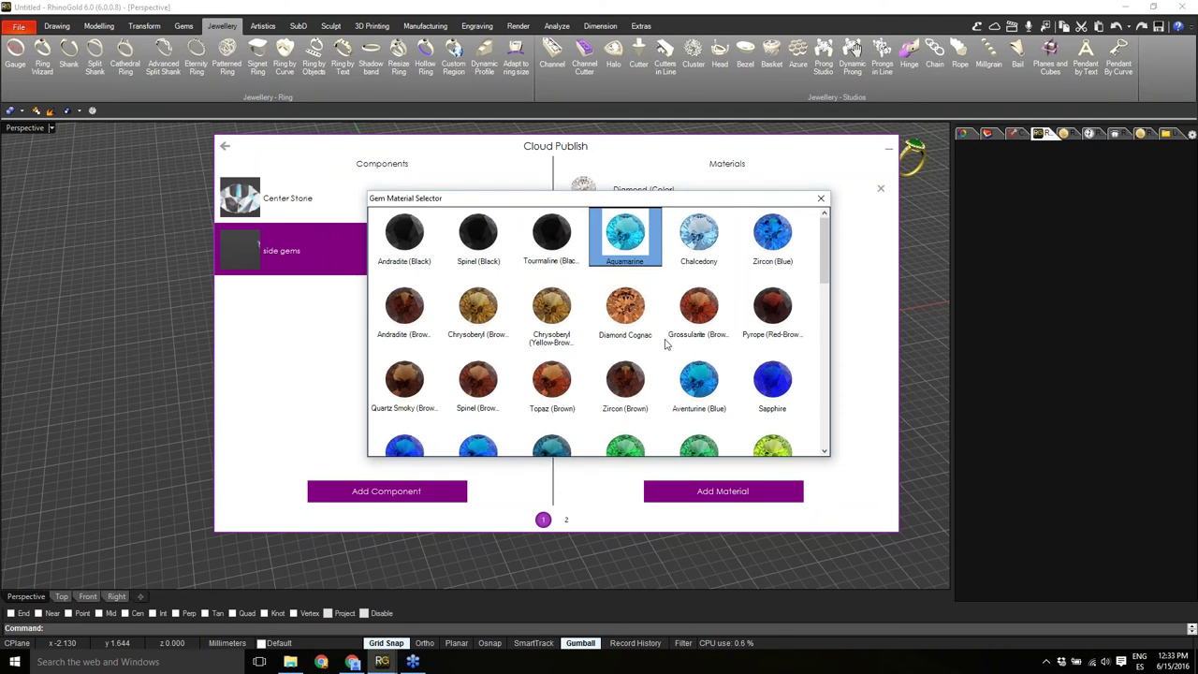
scroll(680, 330, "down", 2)
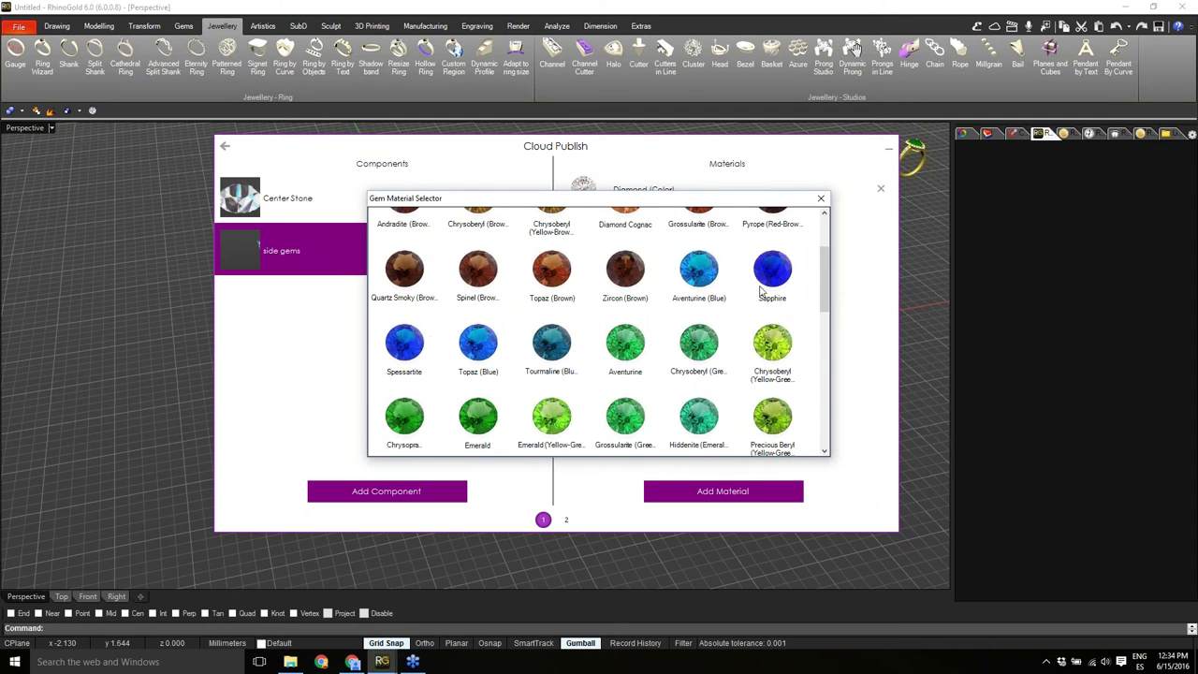
left_click(787, 278)
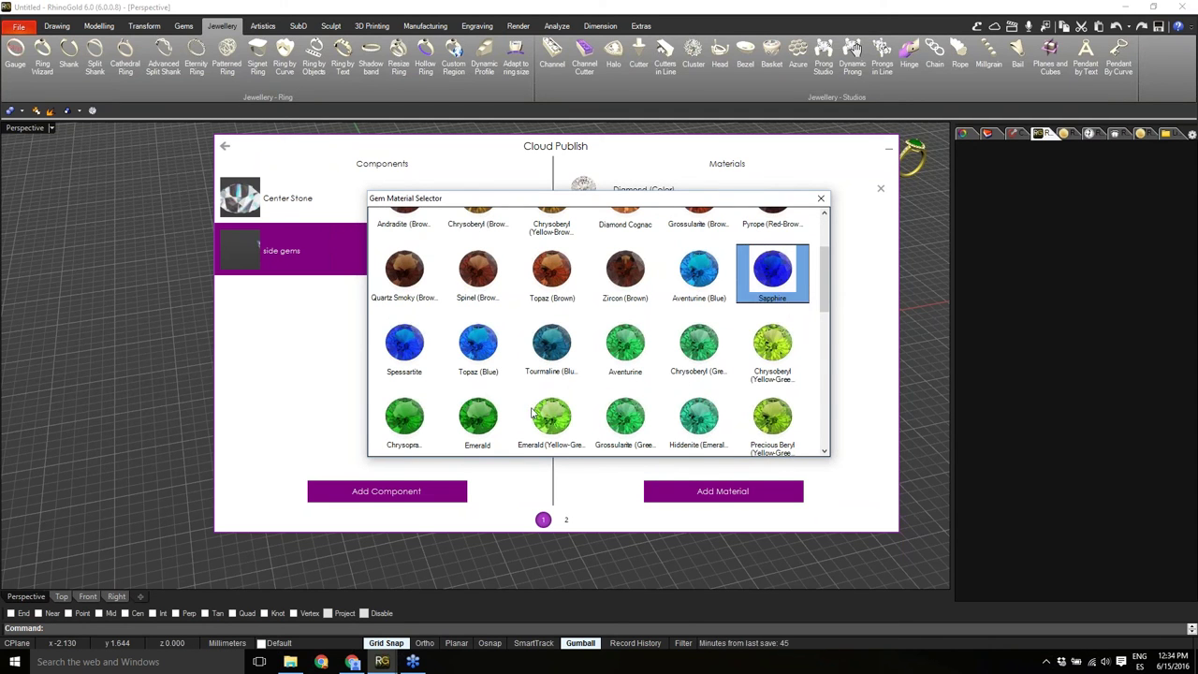
left_click(480, 419)
scroll(561, 394, "down", 3)
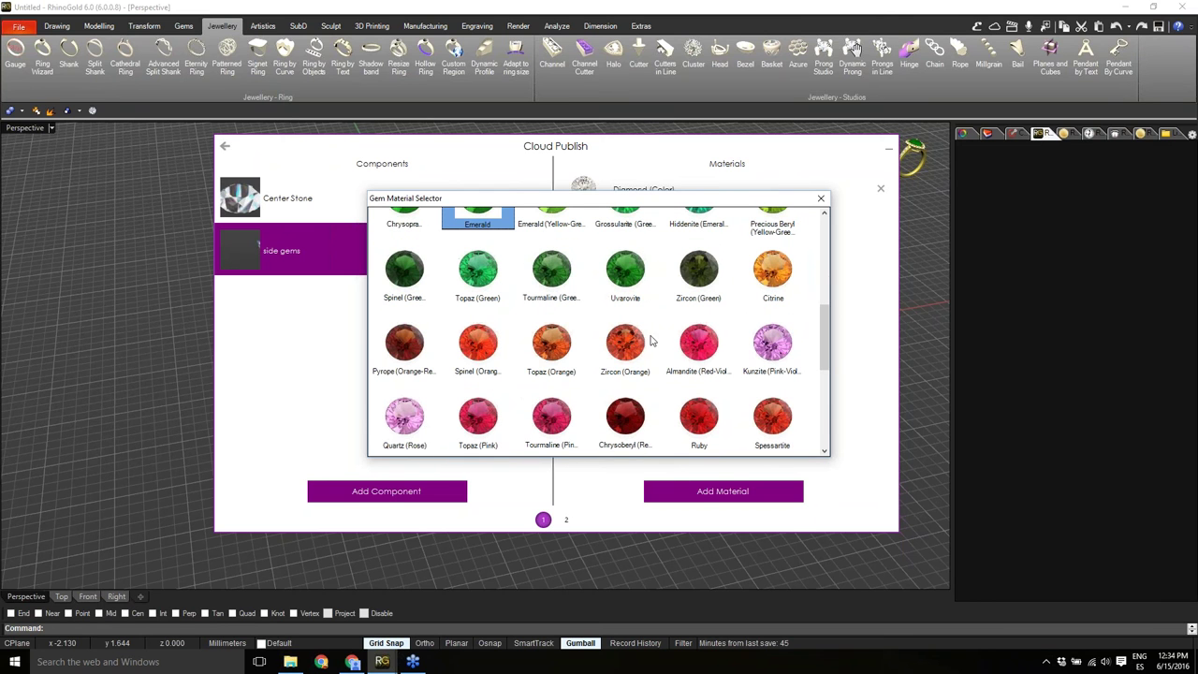
left_click(701, 419)
scroll(721, 398, "down", 3)
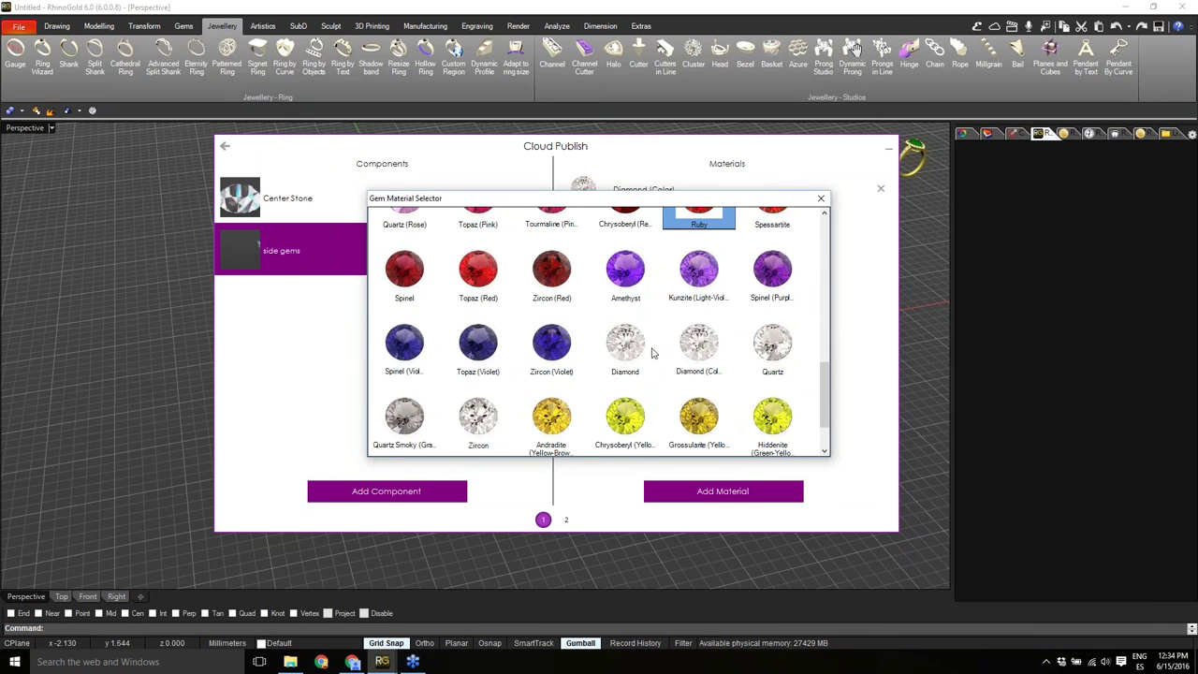
double_click(627, 345)
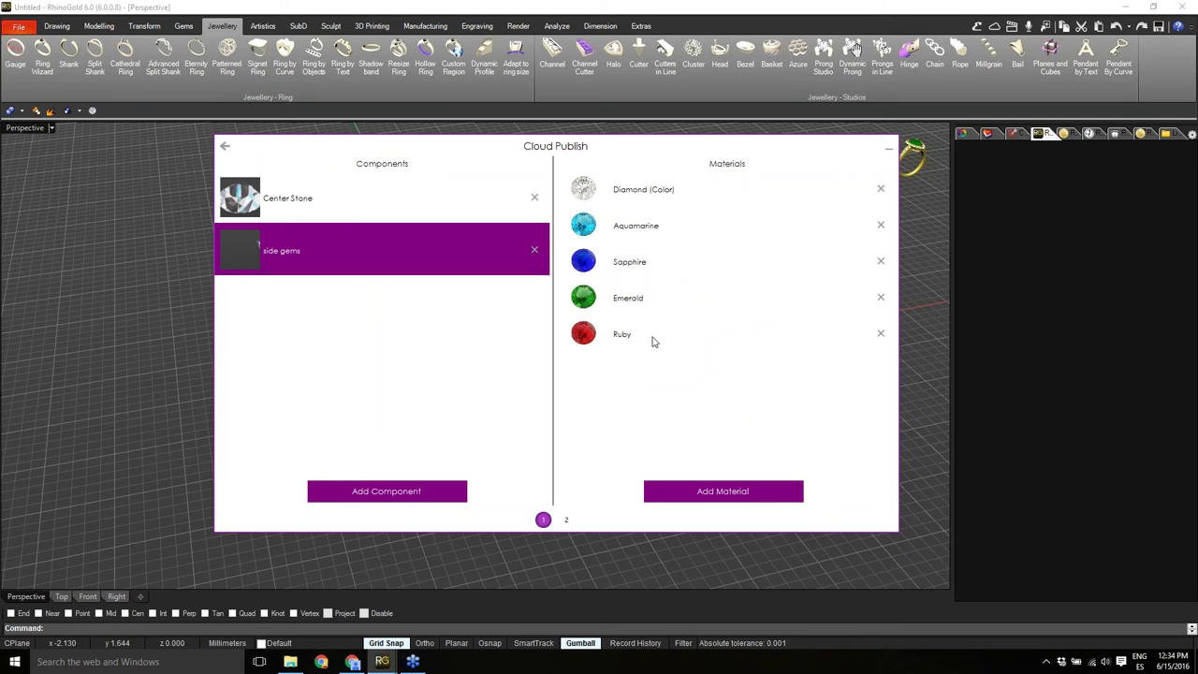
Add the ring's band as a third component and name it "shank".
left_click(404, 496)
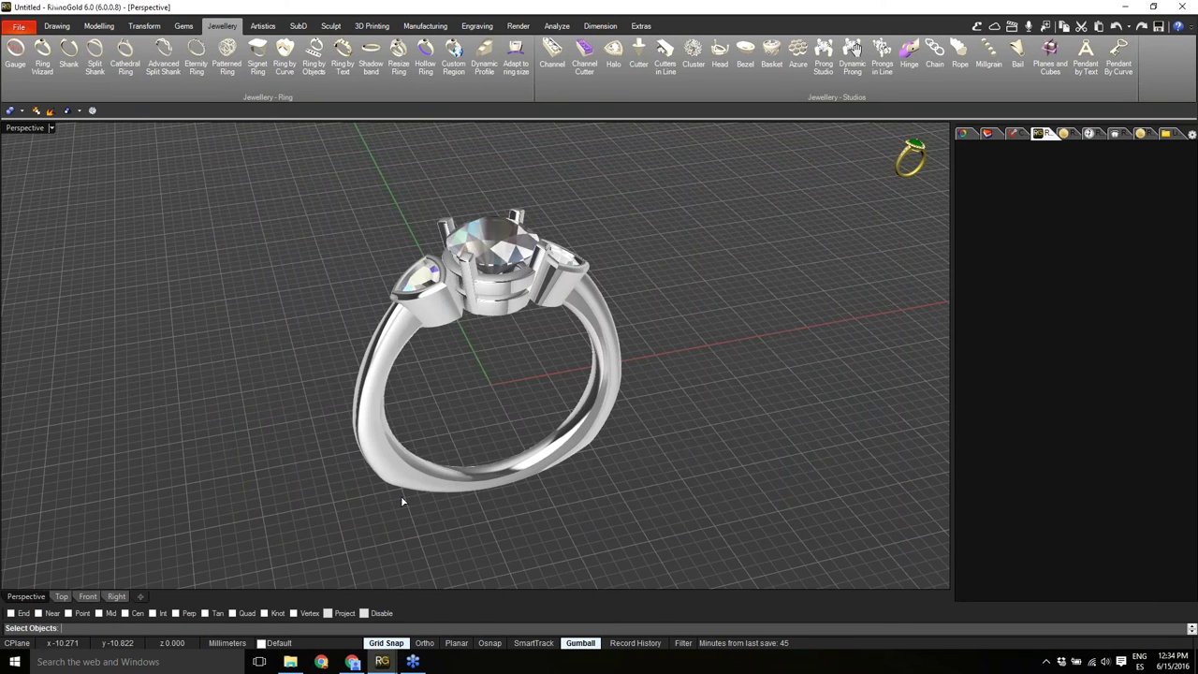
left_click(412, 359)
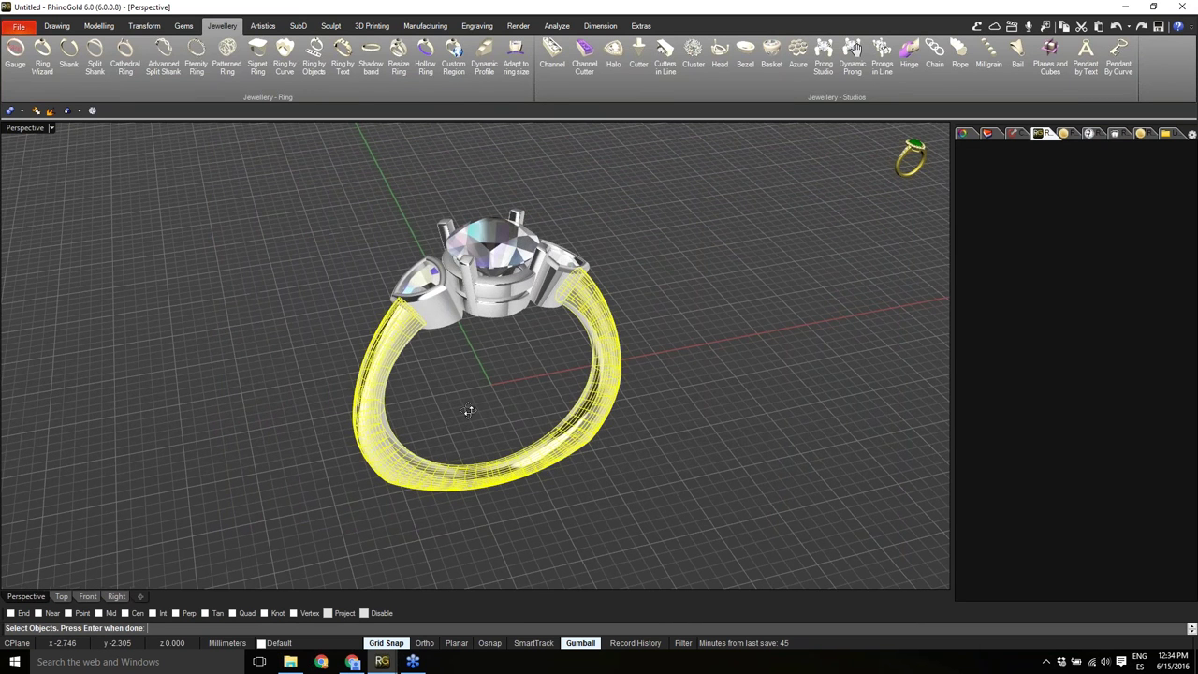
key("Return")
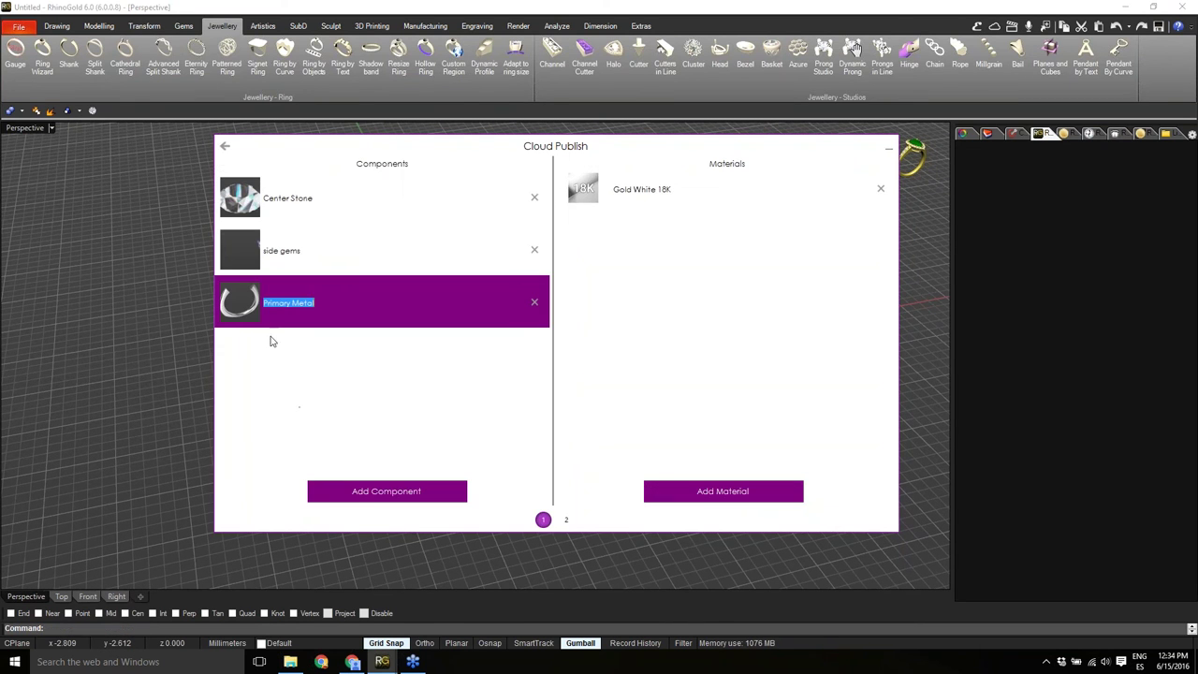
type("shank")
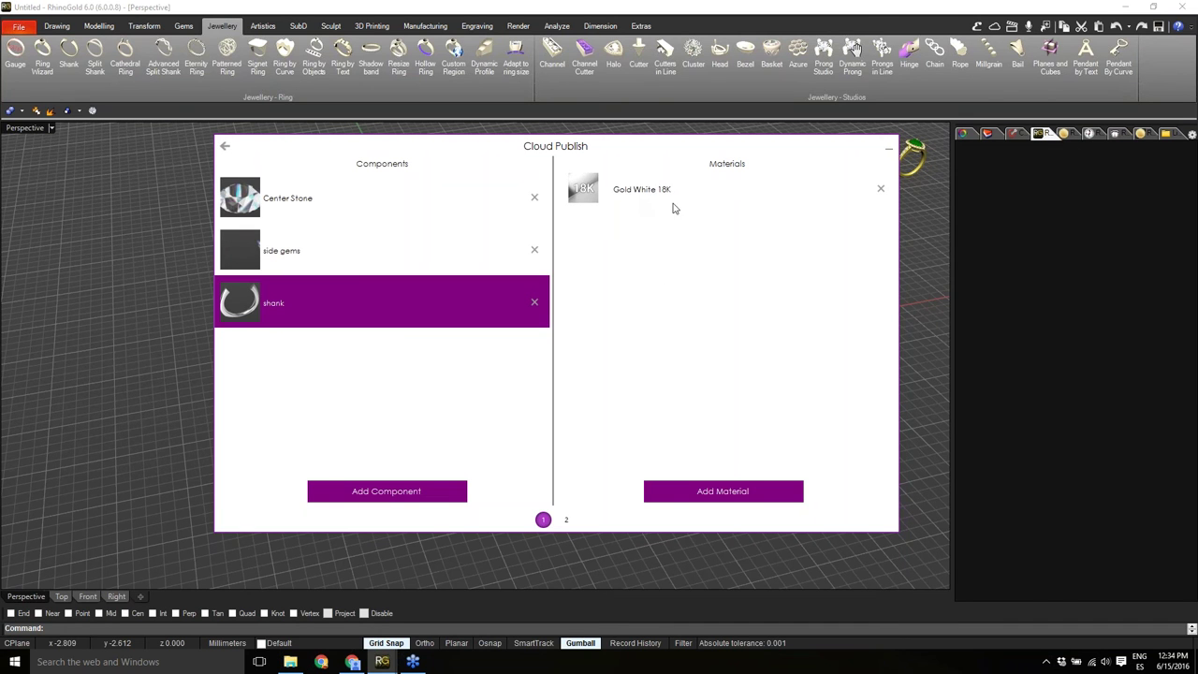
Add Gold Yellow 18K and Platinum as further material choices for the shank component.
left_click(711, 492)
scroll(658, 402, "down", 3)
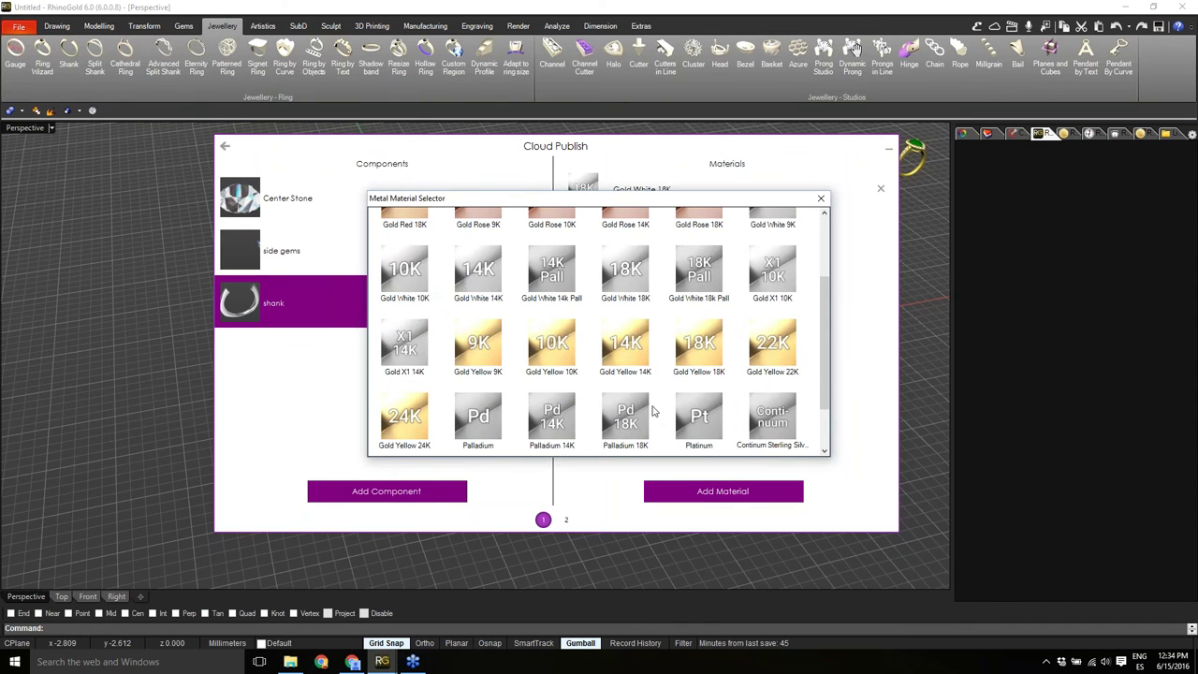
left_click(703, 352)
scroll(703, 373, "down", 1)
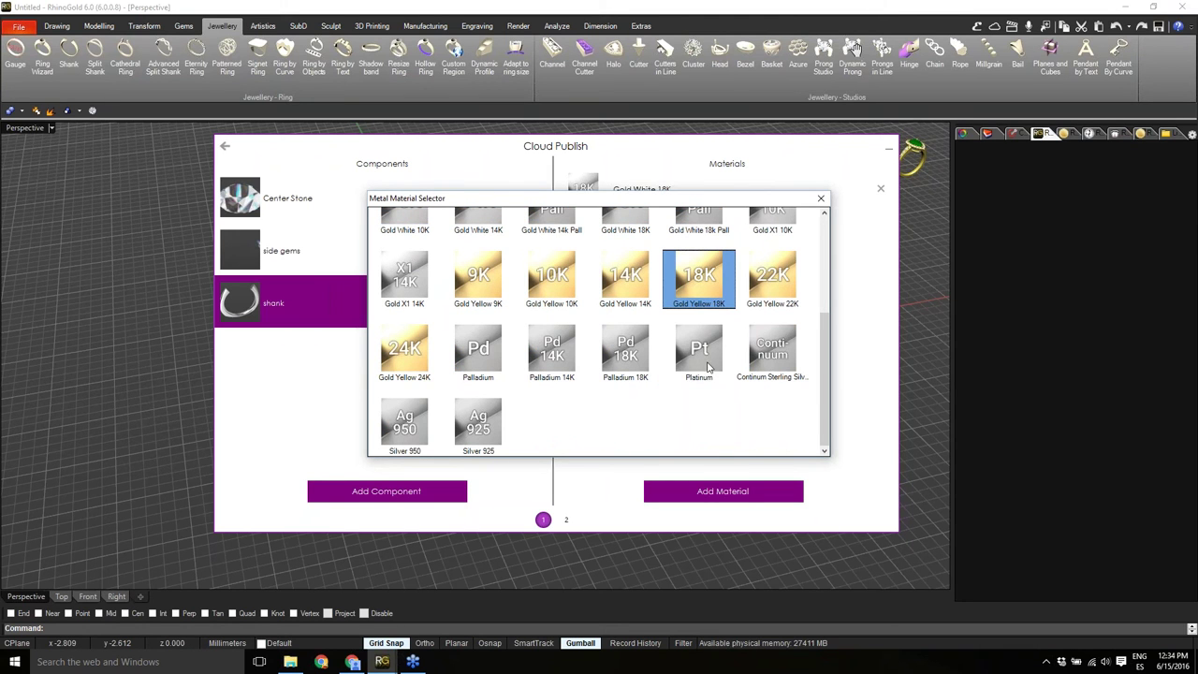
left_click(708, 368)
key("Return")
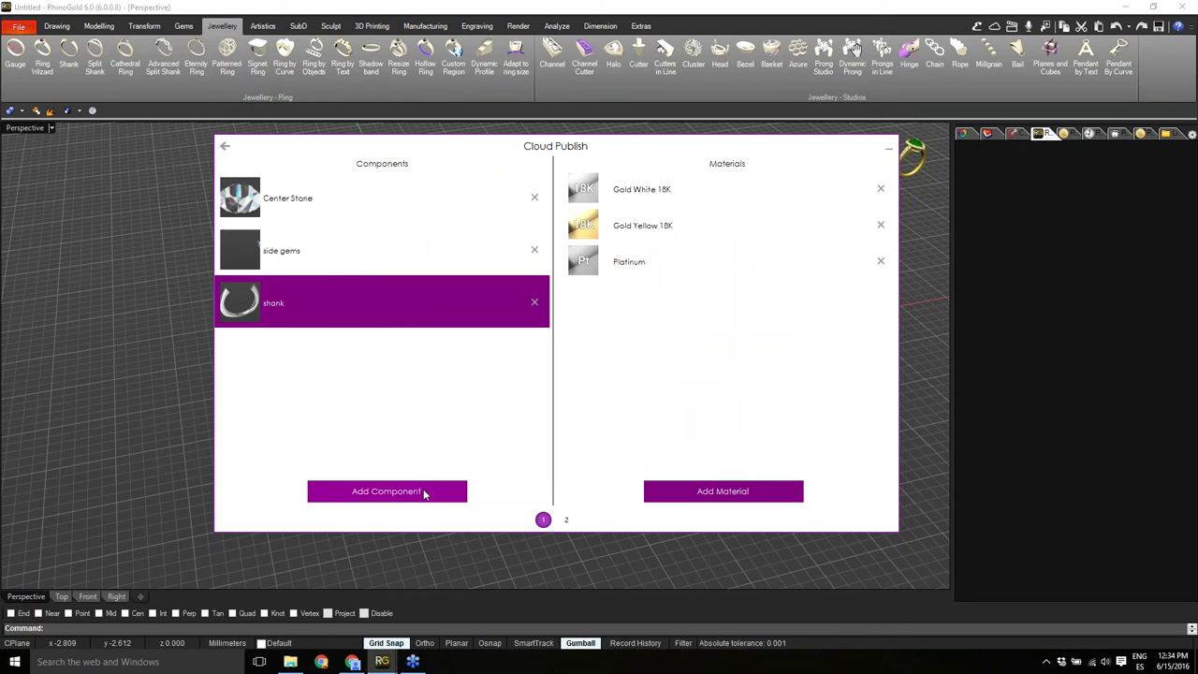
Add the center head and both side bezels as a fourth component and name it "setting".
left_click(423, 494)
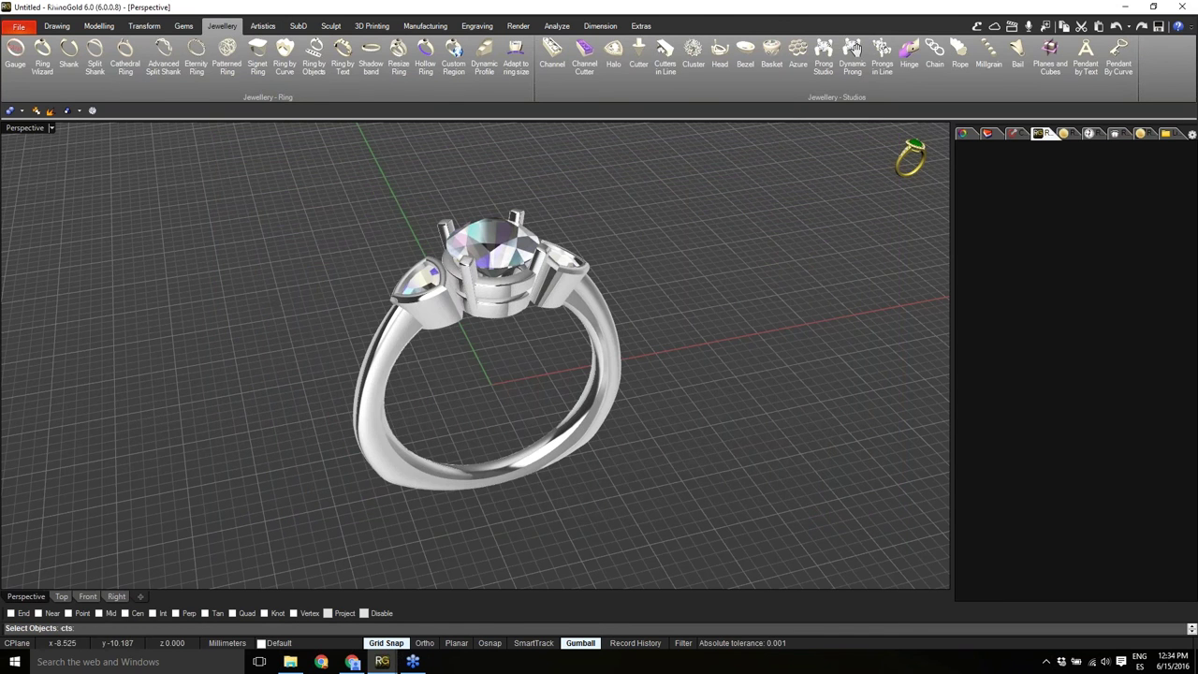
left_click(466, 320)
left_click(489, 312)
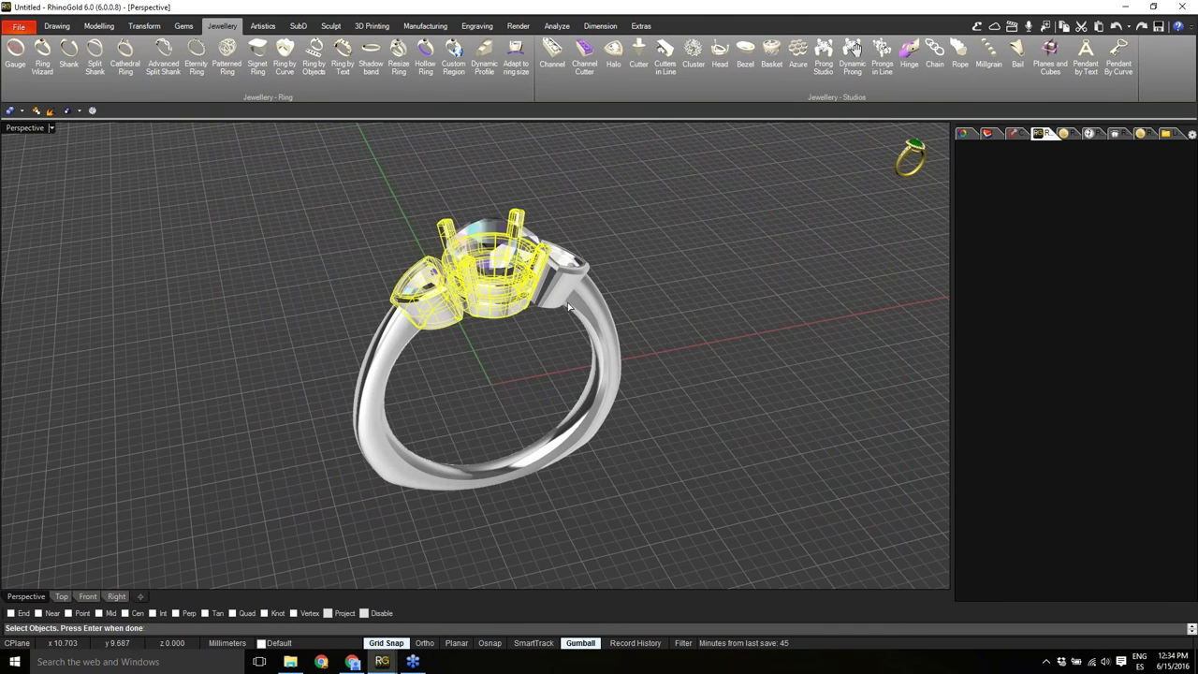
left_click(568, 304)
key("Return")
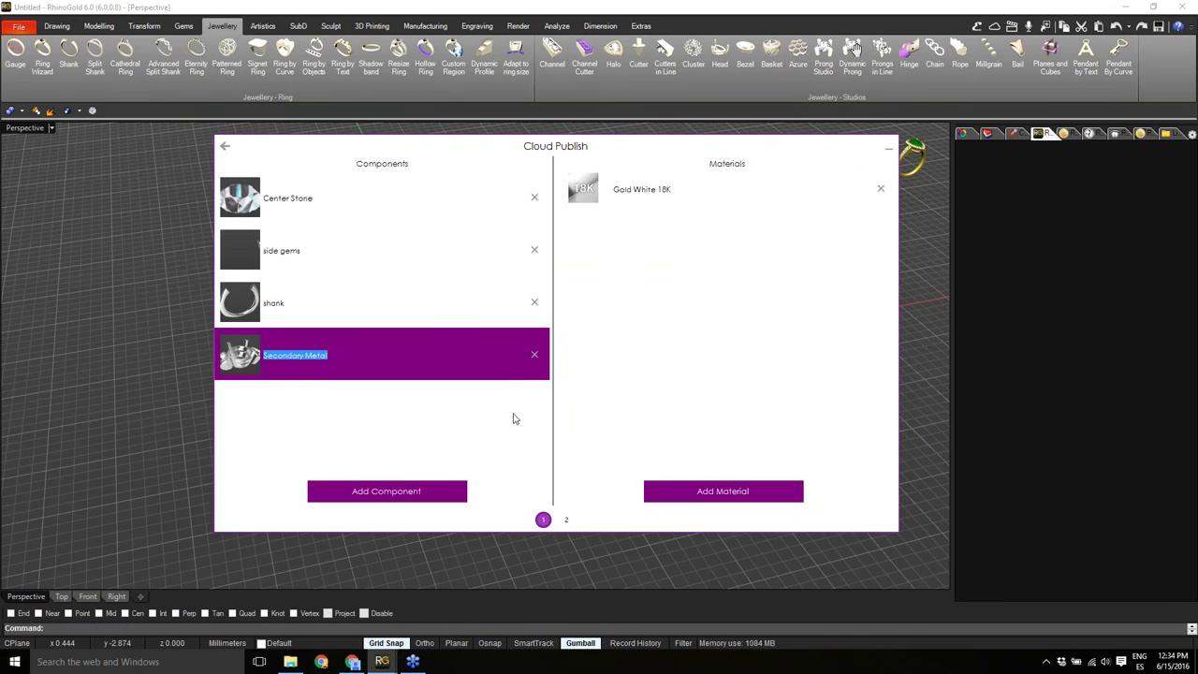
type("setting")
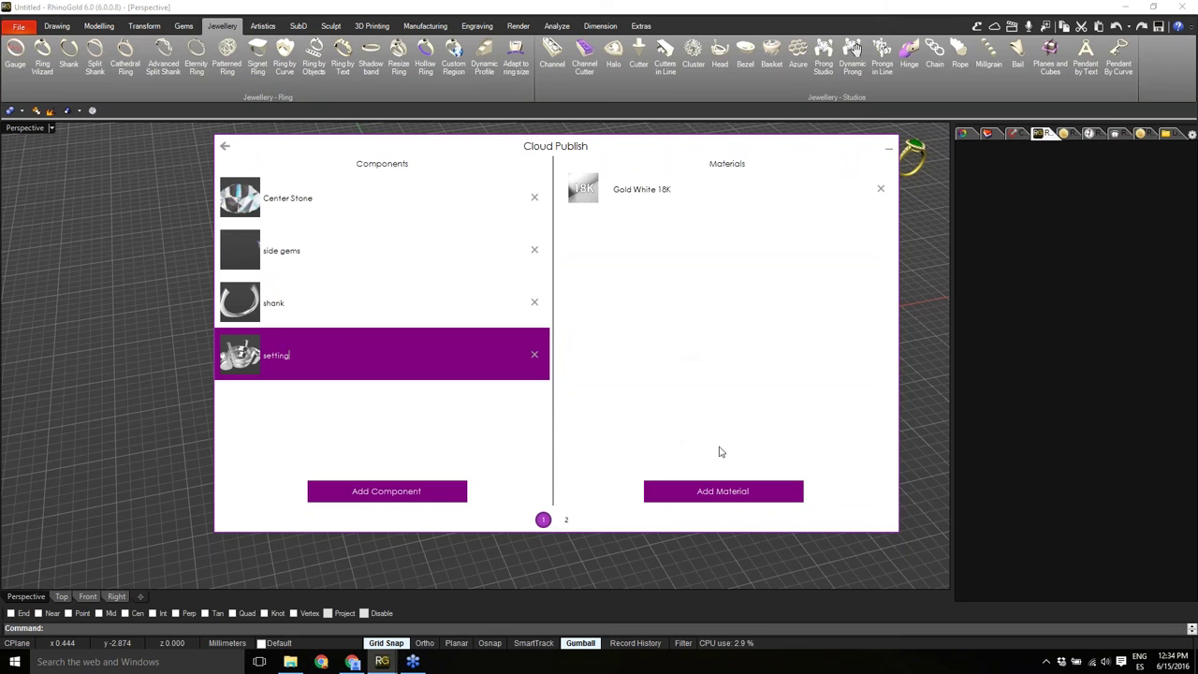
Add Gold Rose 18K, Gold Yellow 18K and Palladium as further material choices for the setting component.
left_click(722, 495)
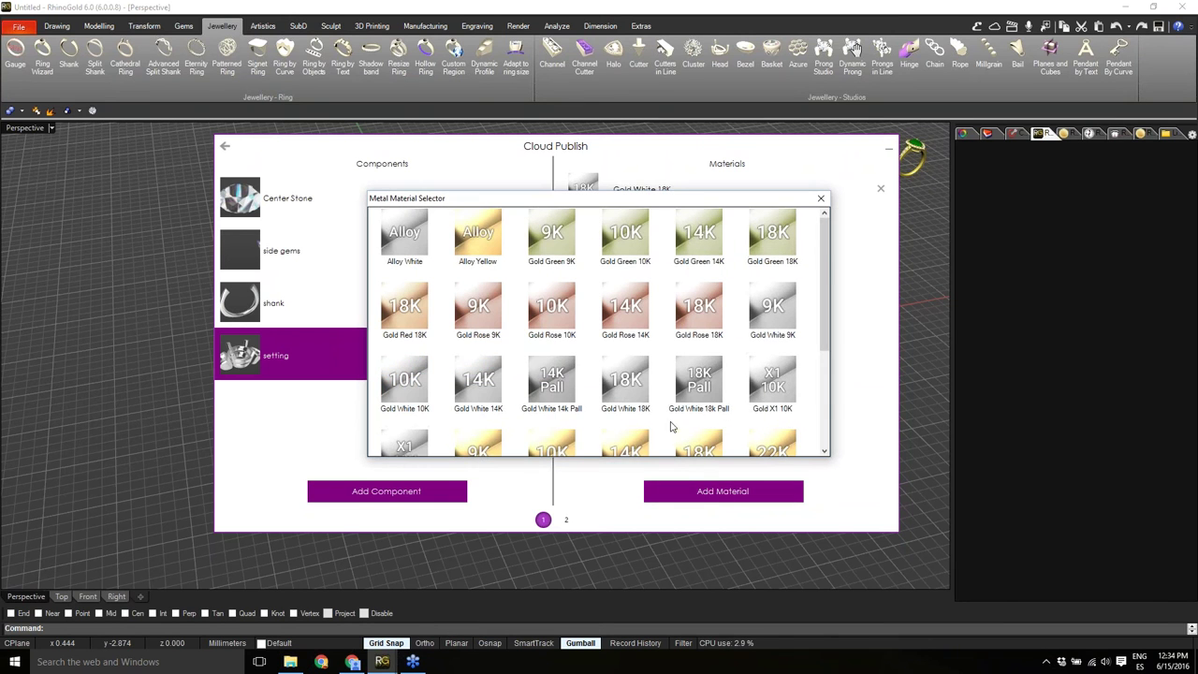
scroll(670, 427, "down", 2)
left_click(688, 349)
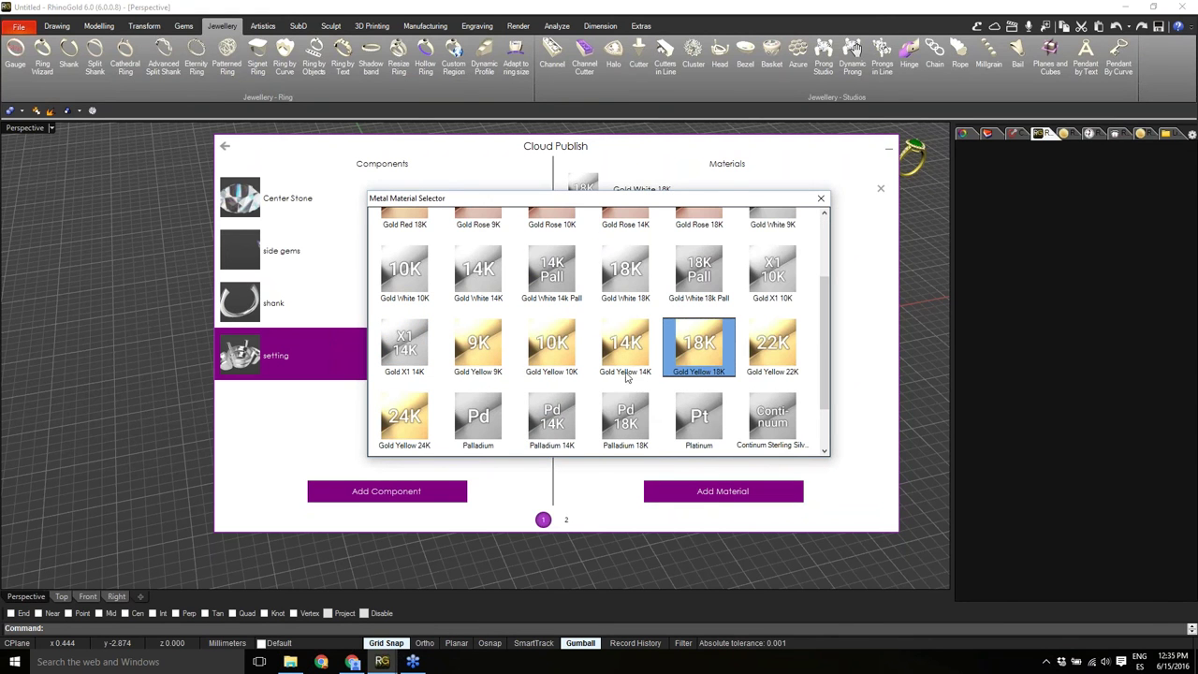
left_click(494, 426)
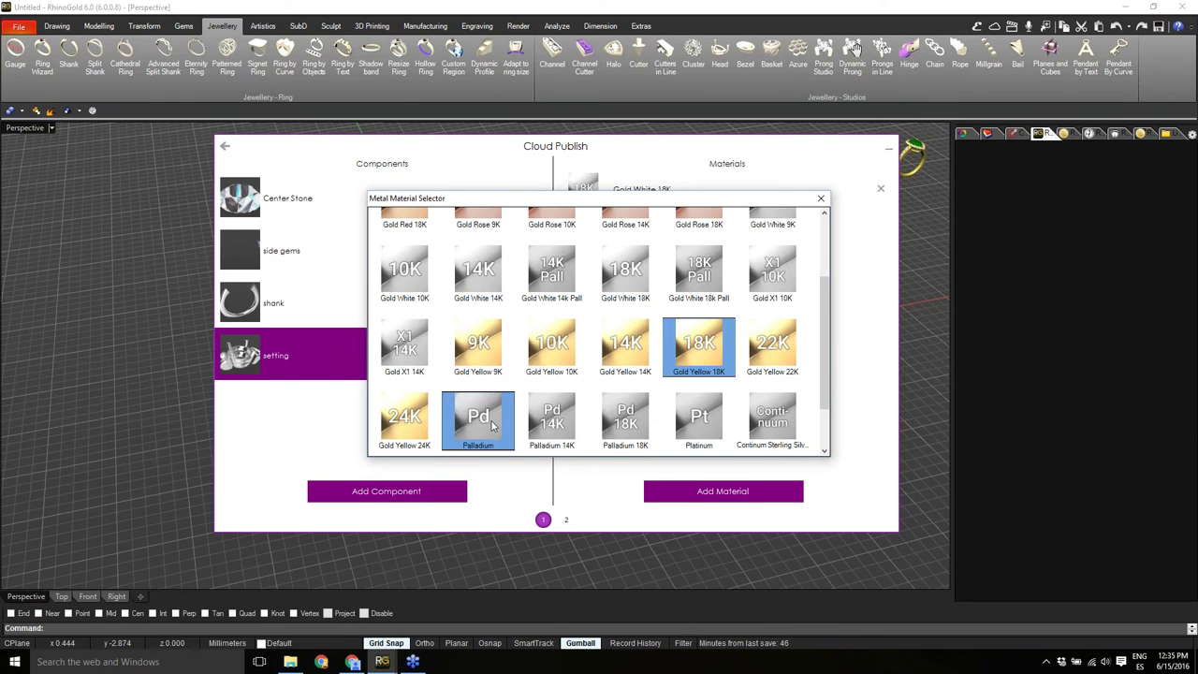
scroll(559, 405, "up", 3)
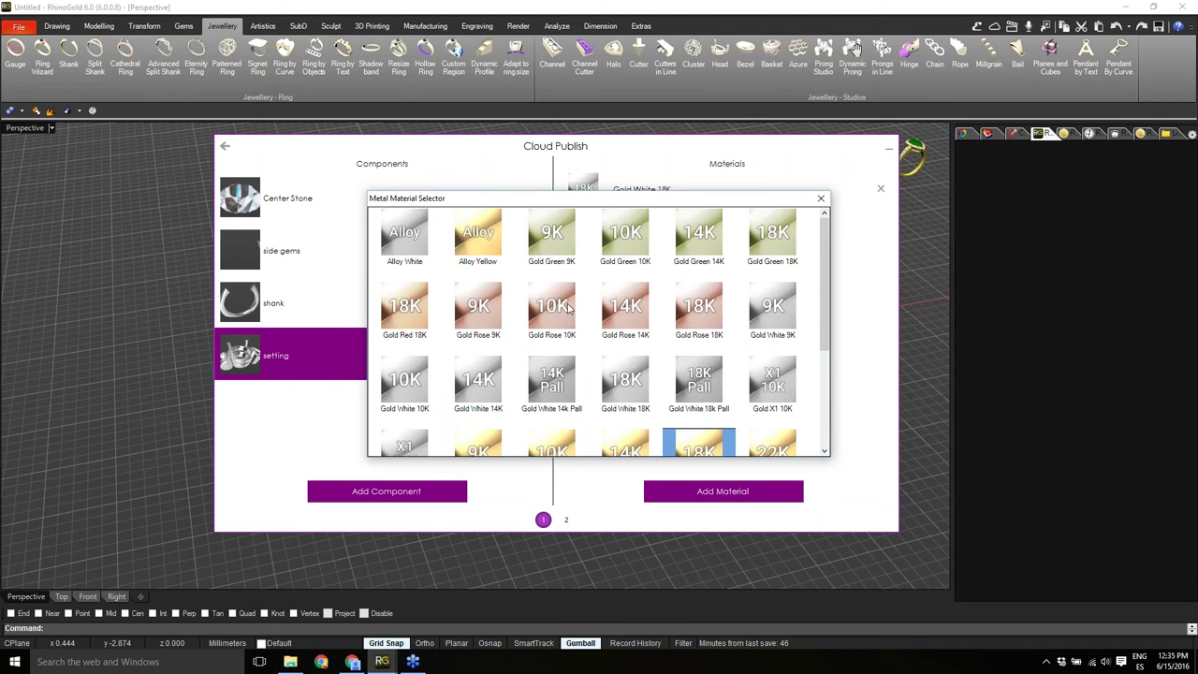
double_click(708, 313)
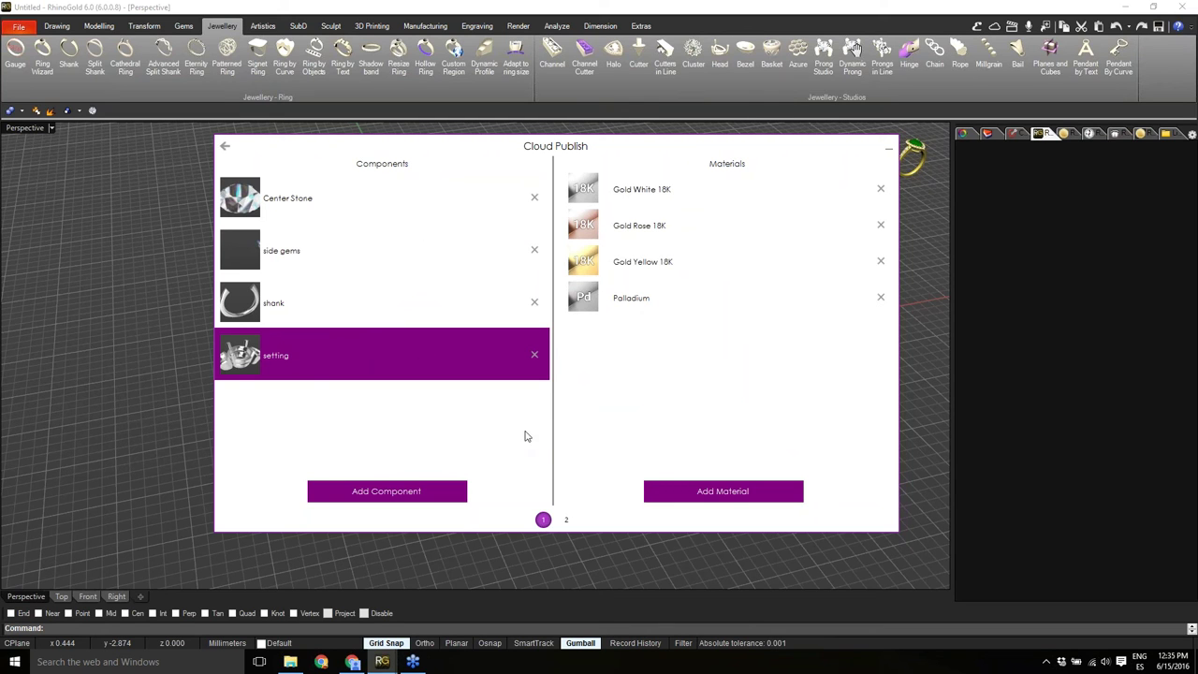
Title the publication "3 Stone ring", choose its category, mark it as a ring and publish the model.
left_click(567, 521)
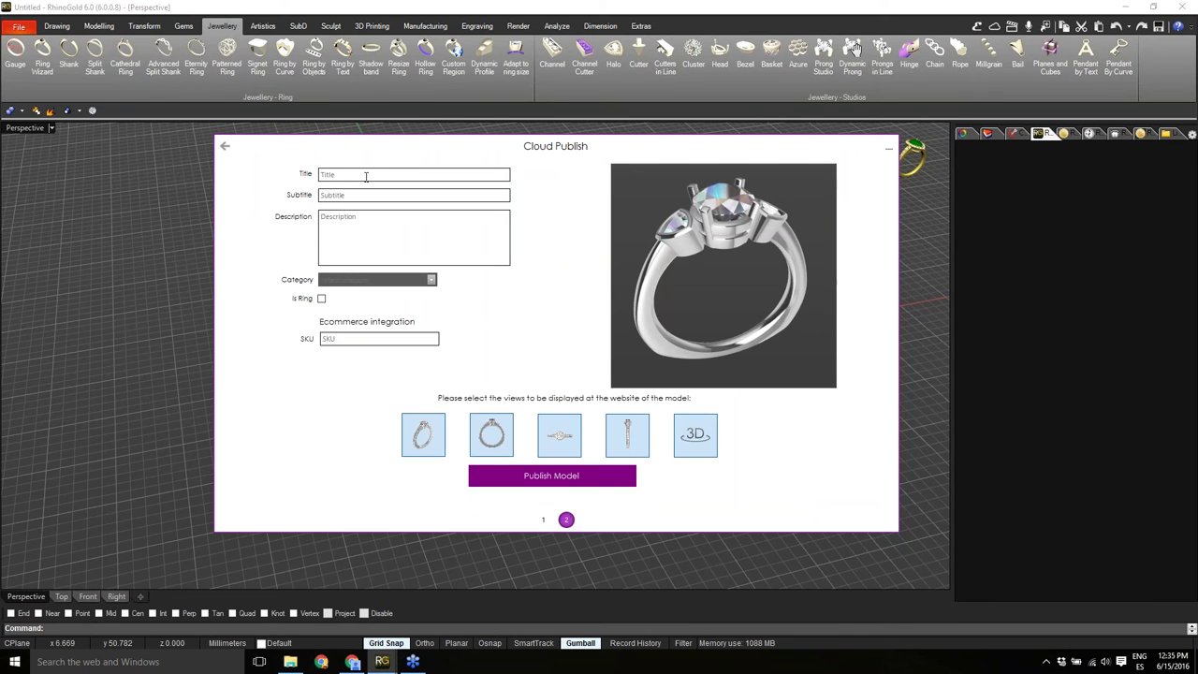
left_click(367, 176)
type("3 St")
left_click(364, 225)
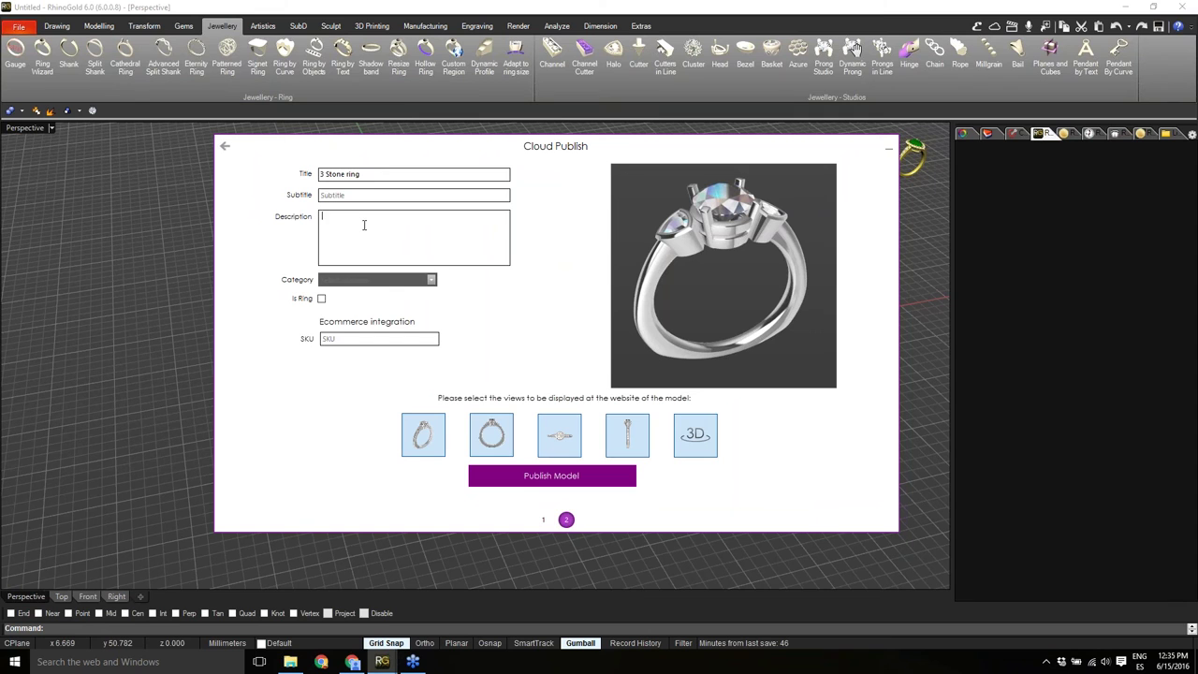
left_click(431, 280)
left_click(322, 299)
left_click(554, 476)
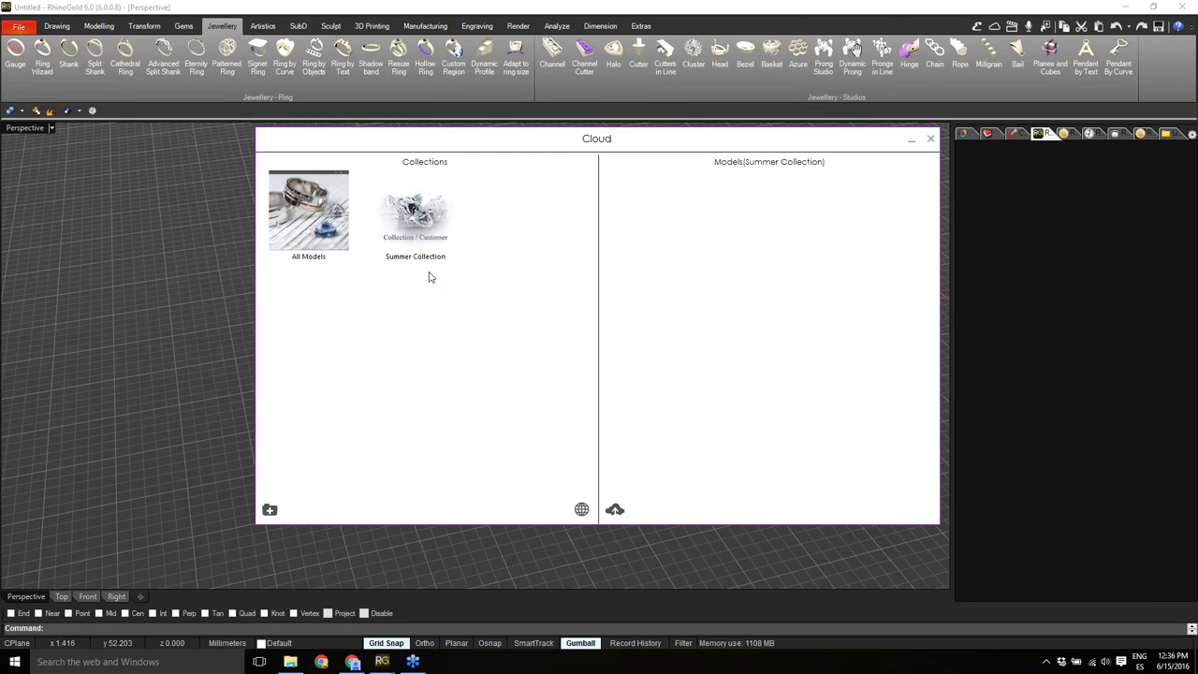
Find the published 3 Stone ring in the Cloud's All Models collection and open its web page in the browser.
left_click(428, 229)
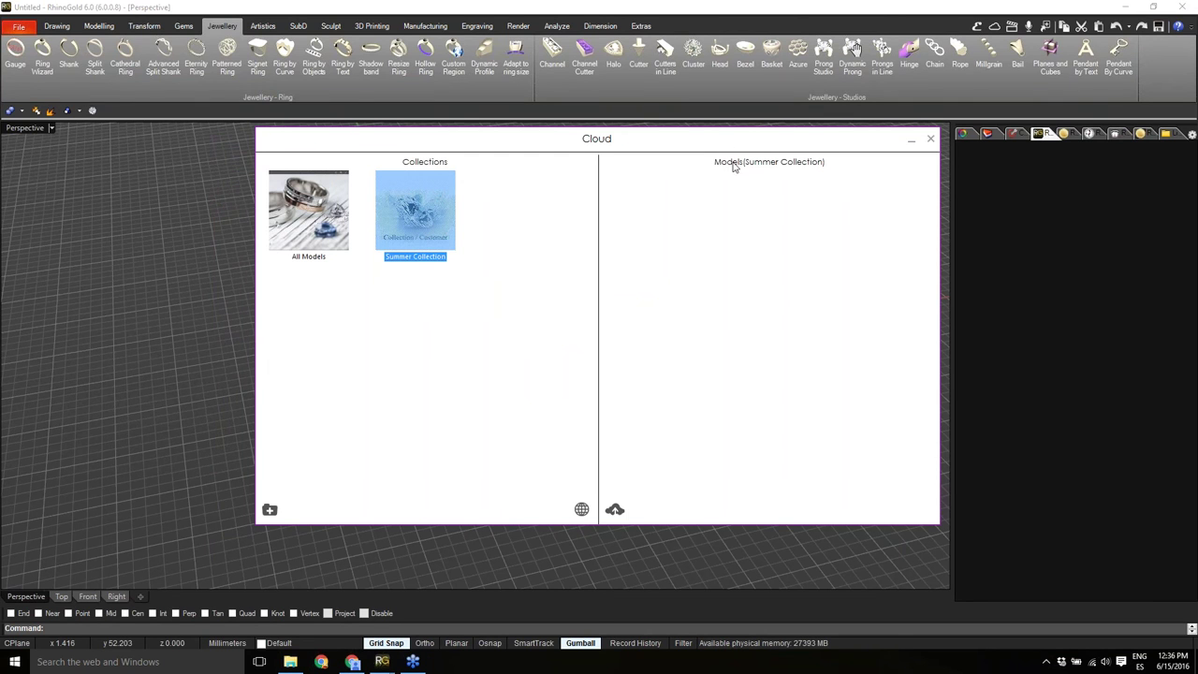
left_click_drag(724, 145, 685, 173)
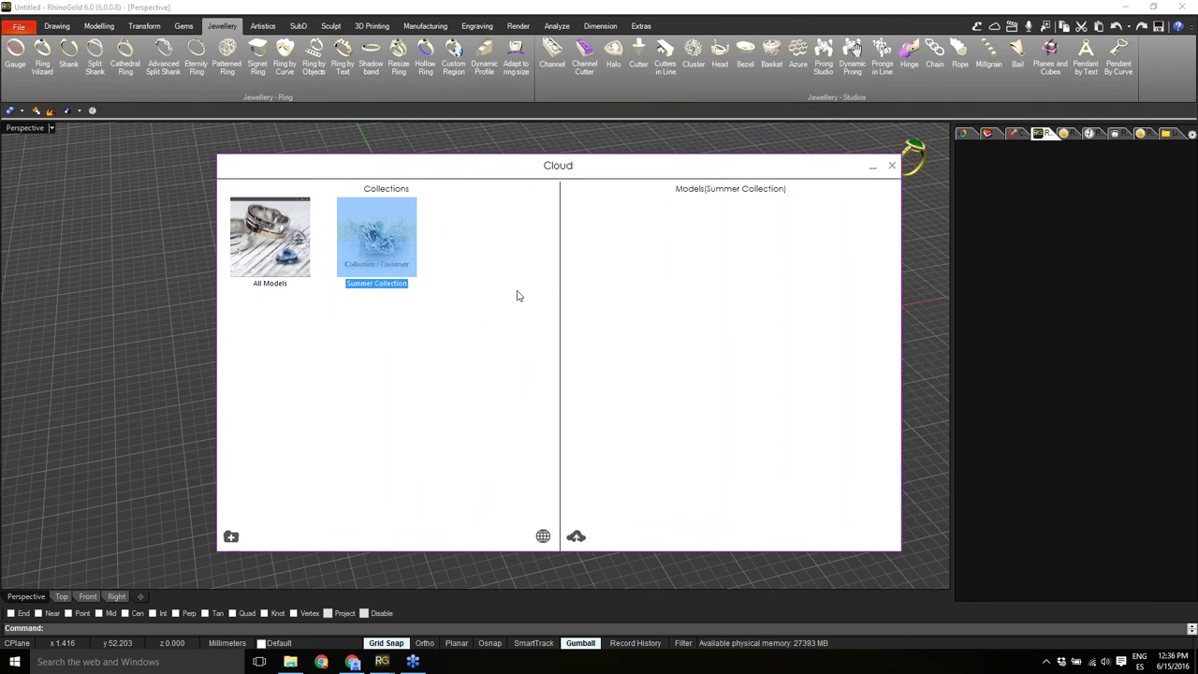
left_click(270, 266)
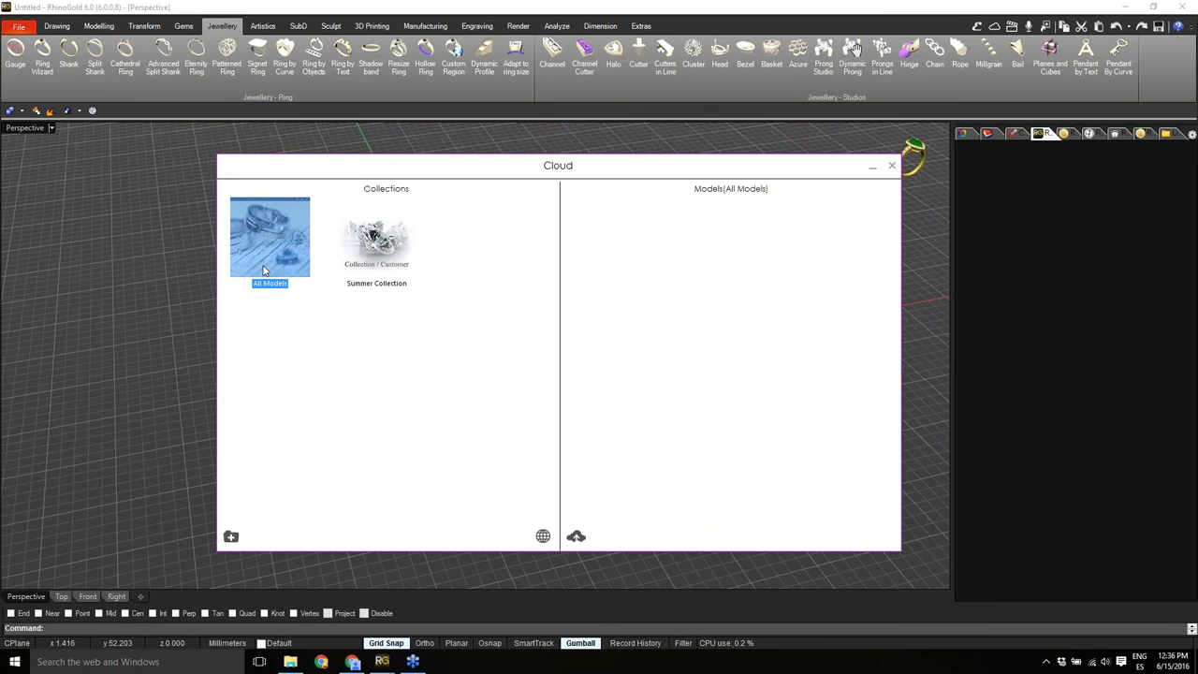
left_click(388, 271)
left_click(293, 269)
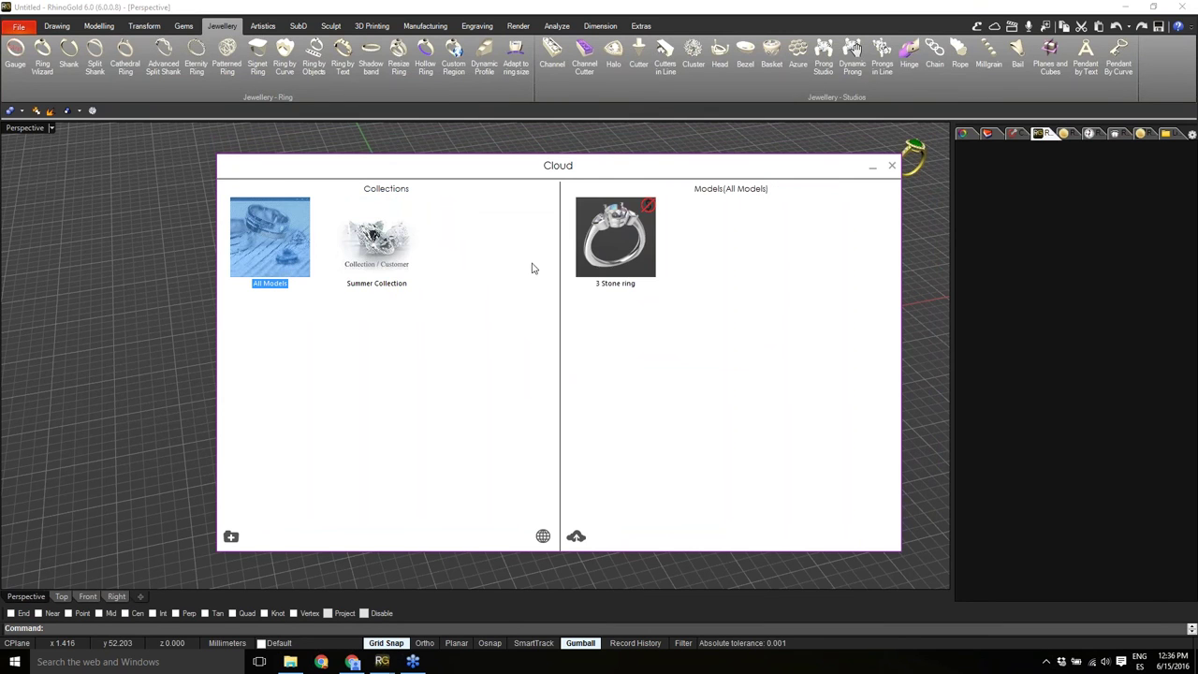
right_click(626, 228)
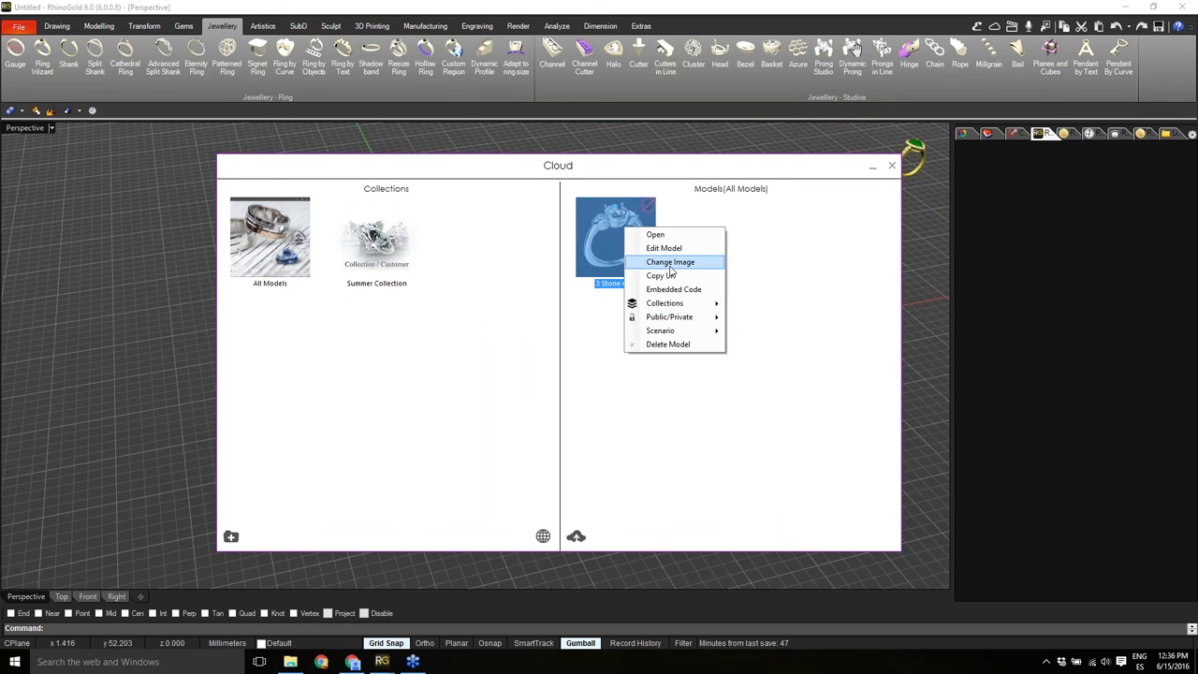
mouse_move(681, 319)
double_click(608, 258)
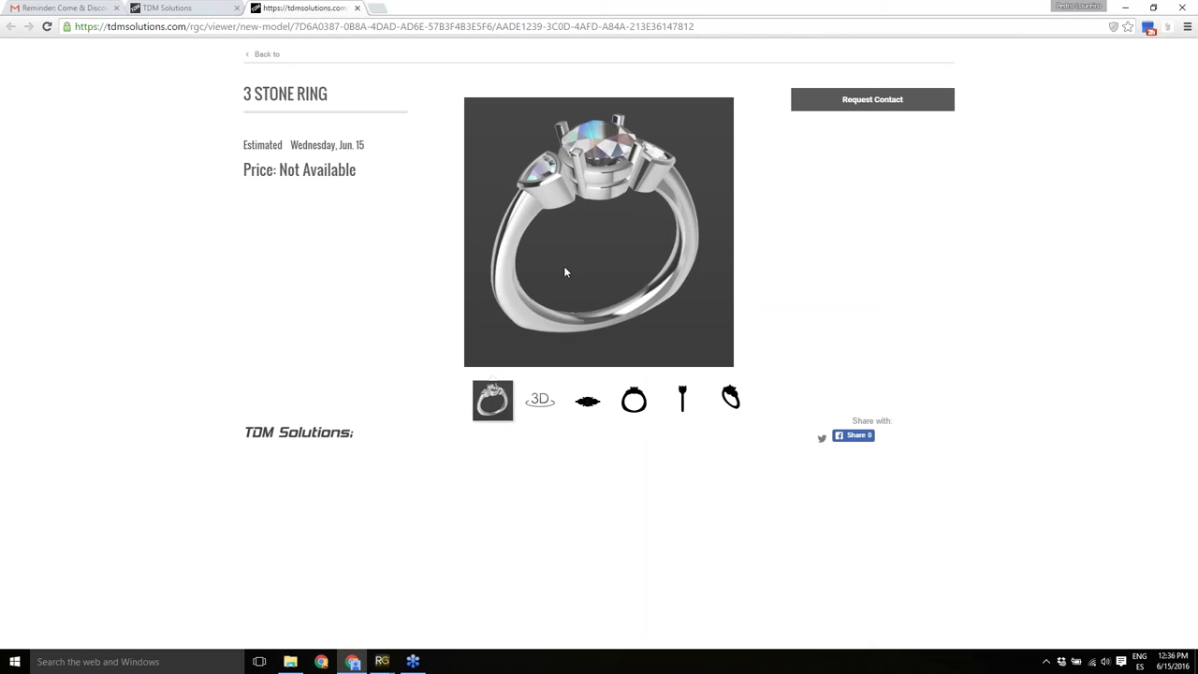
Show the ring's interactive 3D view on the web page and rotate it to examine the gems and shank from several angles.
left_click(541, 400)
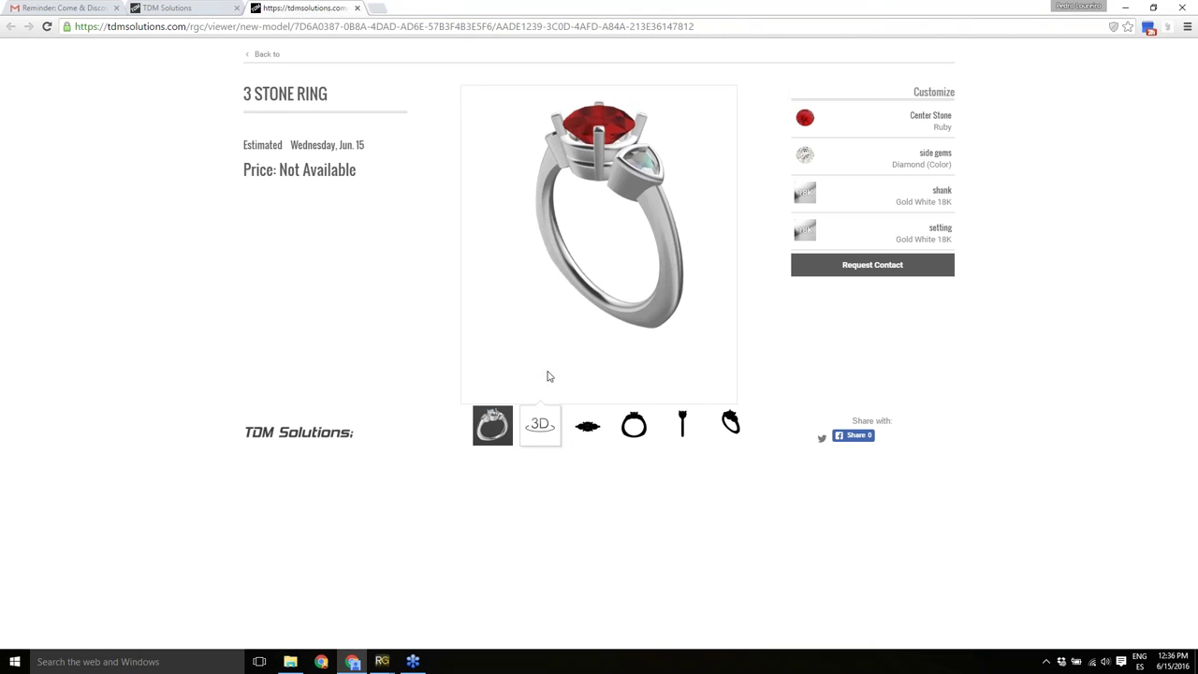
right_click_drag(598, 251, 538, 295)
left_click_drag(538, 300, 561, 309)
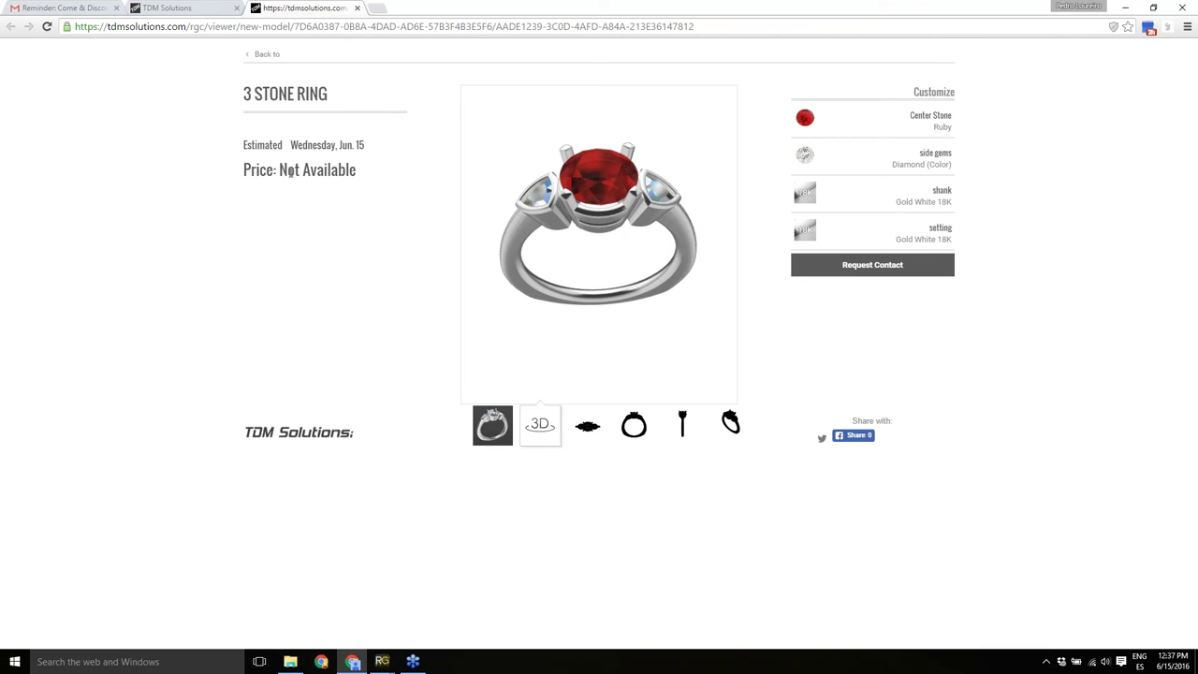
left_click_drag(576, 243, 578, 225)
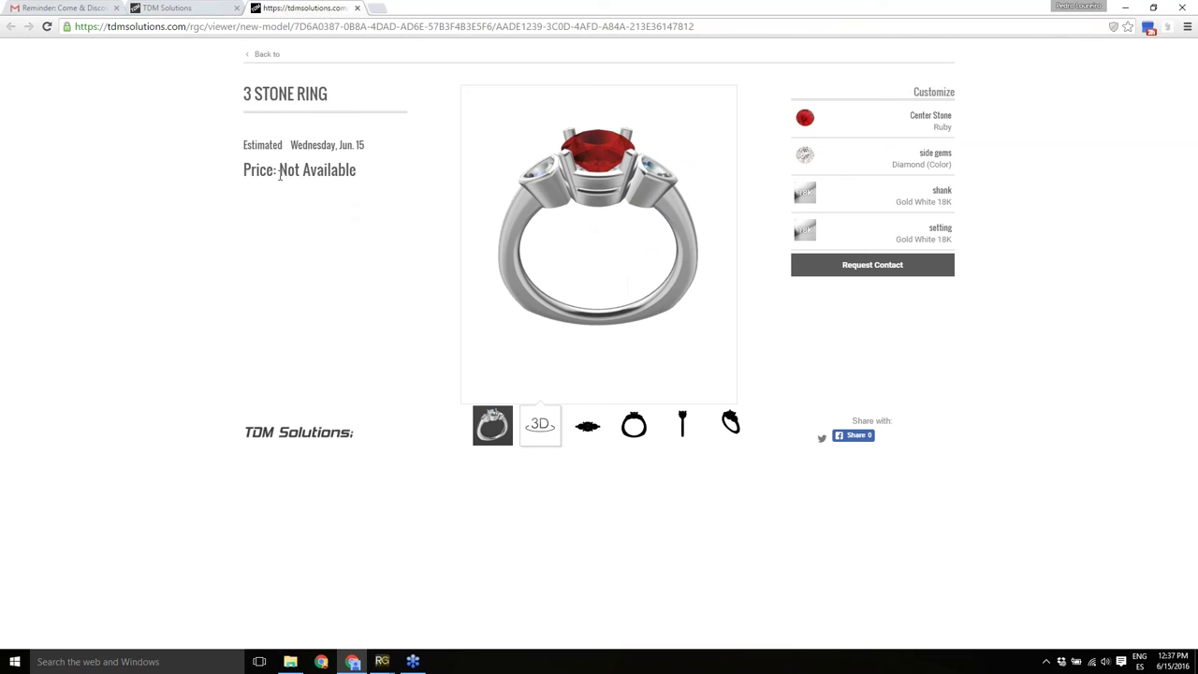
left_click_drag(580, 259, 587, 265)
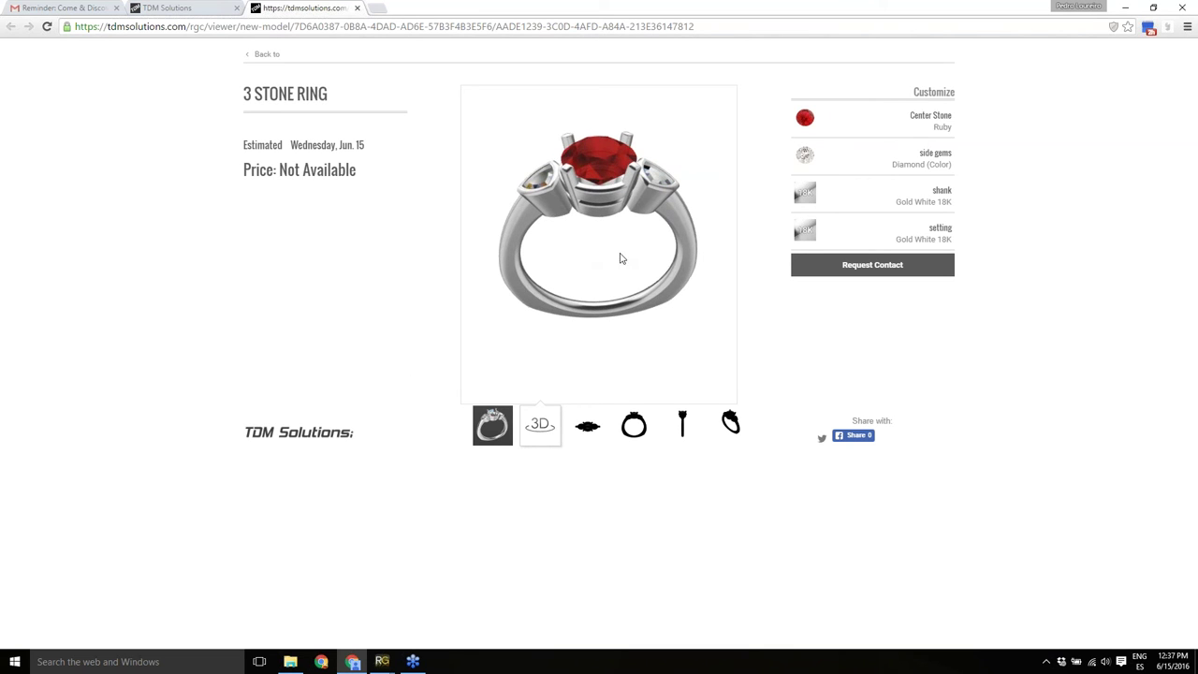
Show the ring's preset top, front, side and perspective views, and return to the interactive 3D view to rotate it.
left_click(591, 429)
left_click(637, 437)
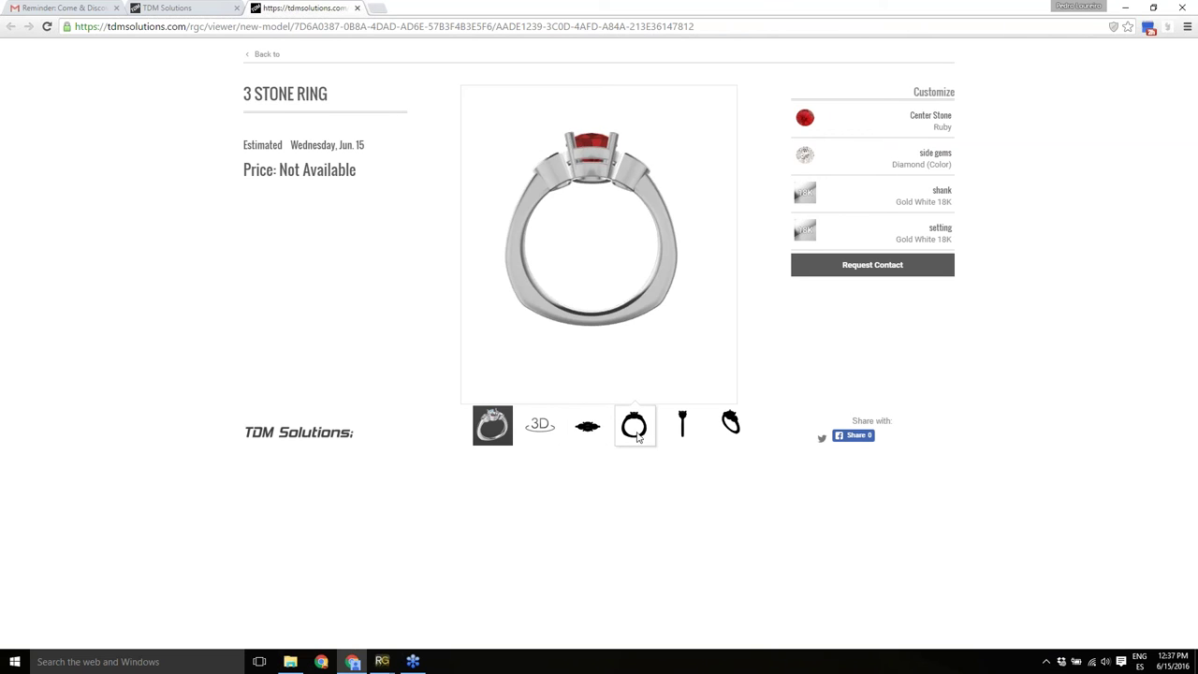
left_click(673, 429)
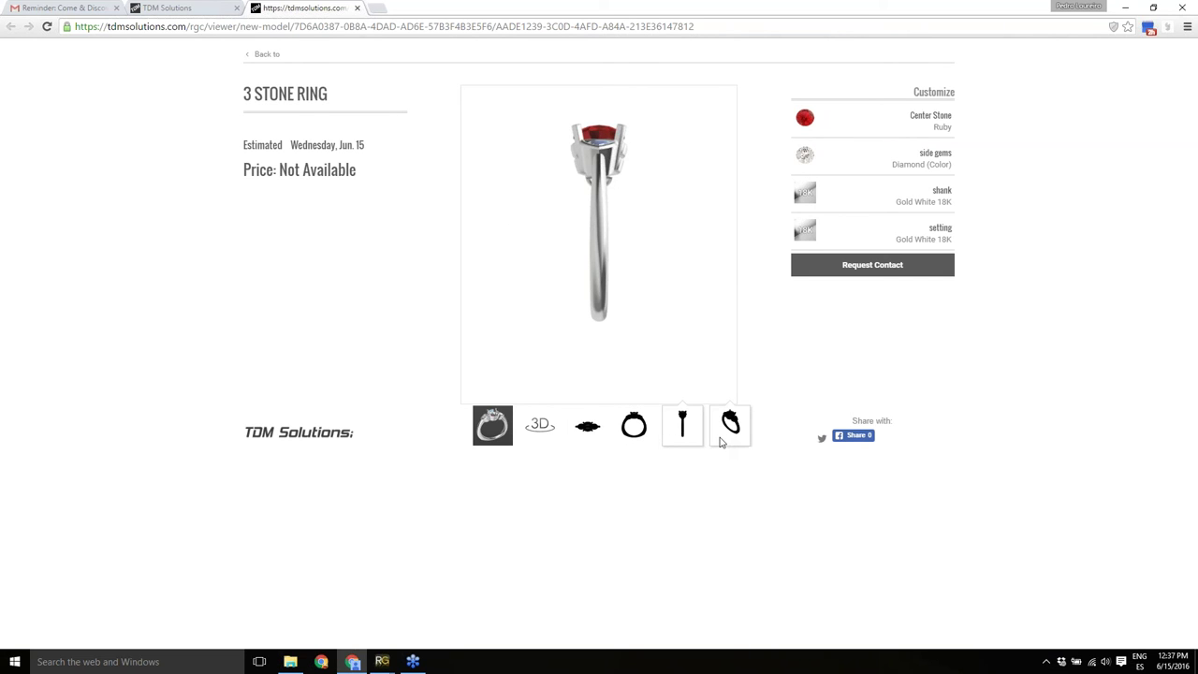
left_click(722, 437)
left_click(551, 426)
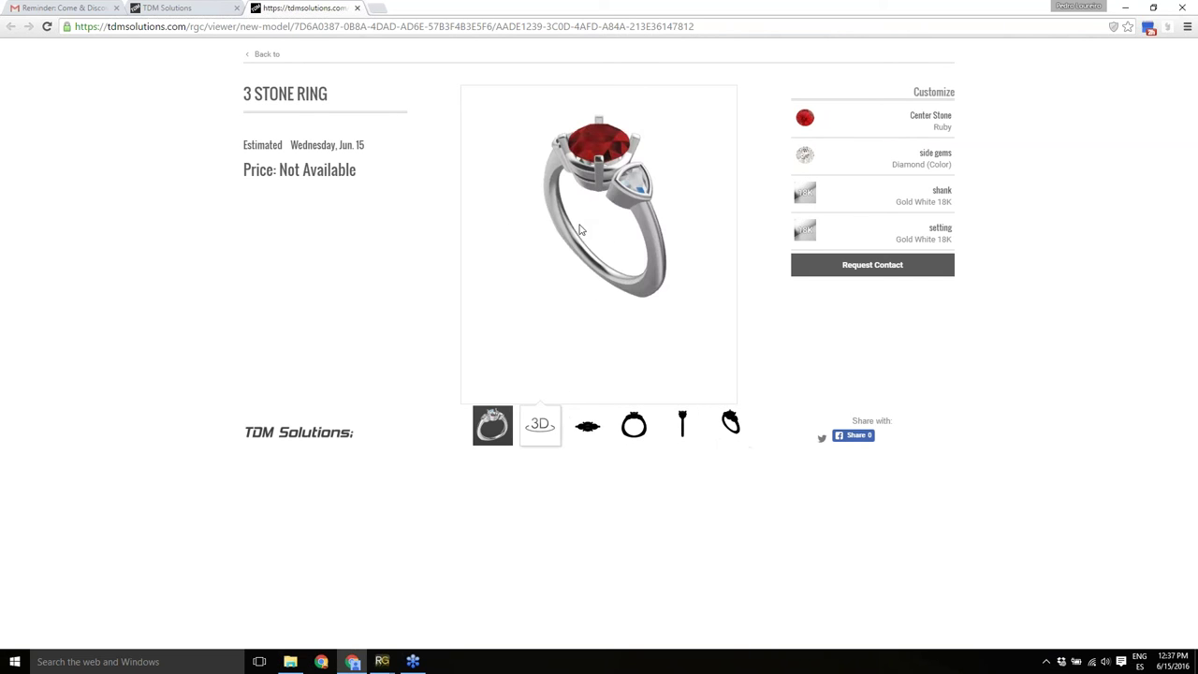
mouse_move(613, 249)
left_mouse_down()
mouse_move(624, 308)
mouse_move(588, 205)
mouse_move(586, 234)
mouse_move(627, 264)
left_mouse_up()
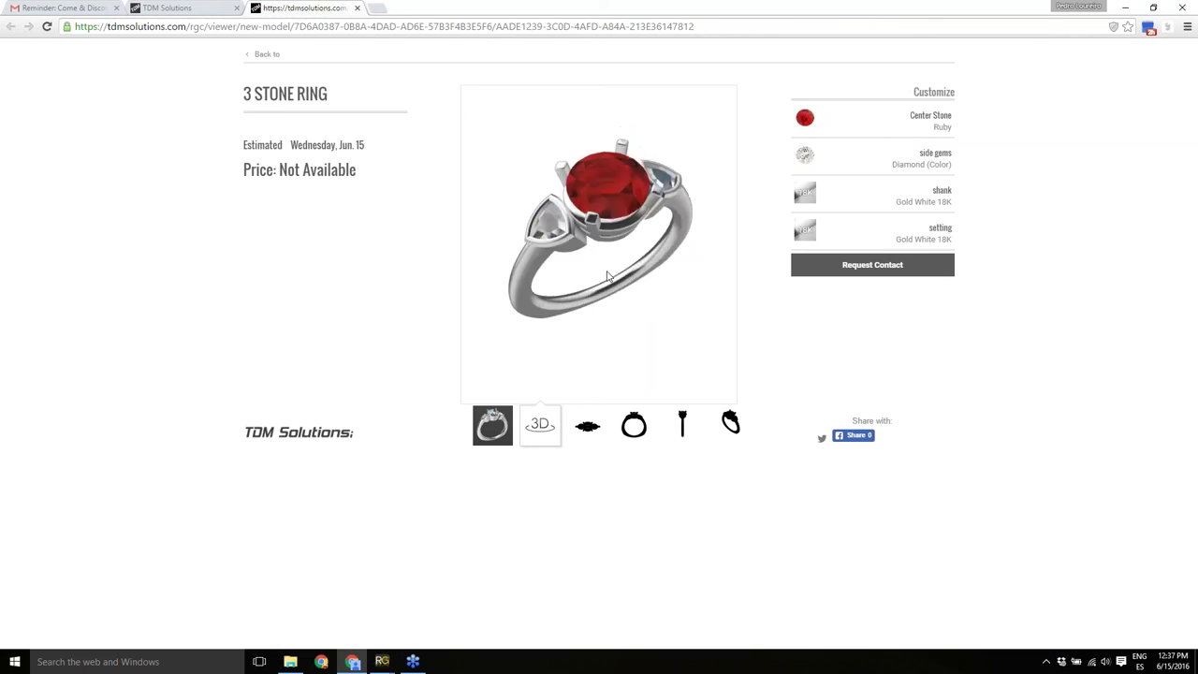
Try Sapphire and Emerald as the ring's center stone, rotating the model to inspect the change.
left_click(809, 131)
left_click(836, 174)
left_click_drag(585, 223, 609, 207)
left_click(849, 125)
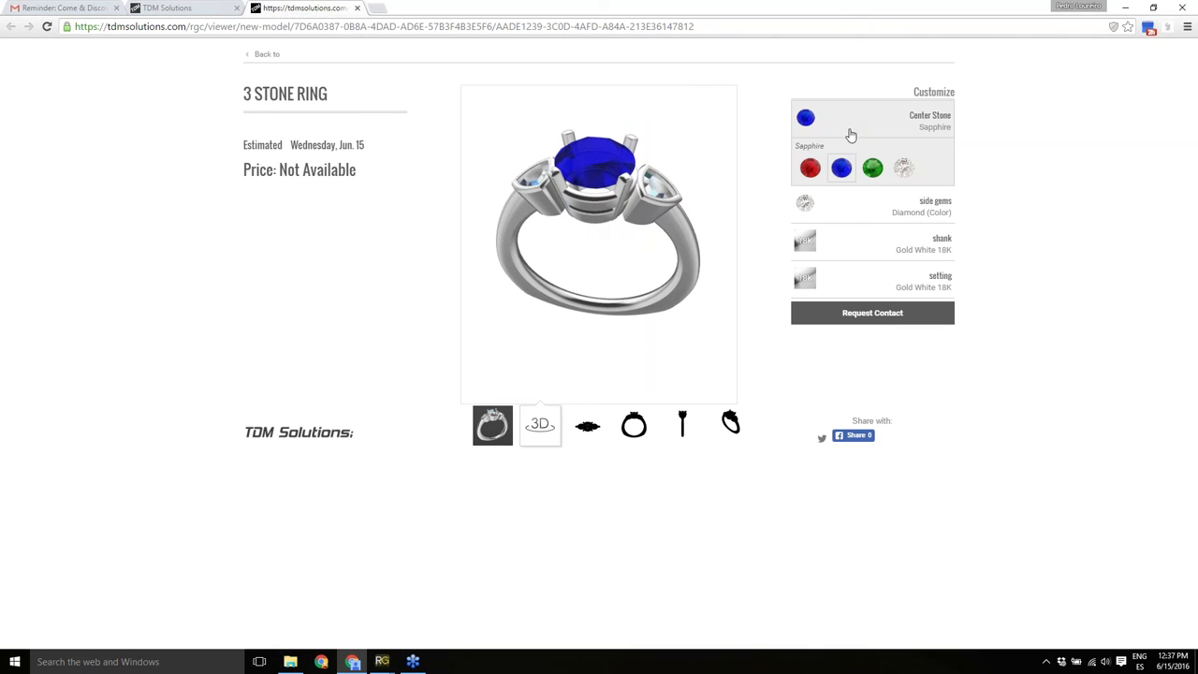
left_click(871, 168)
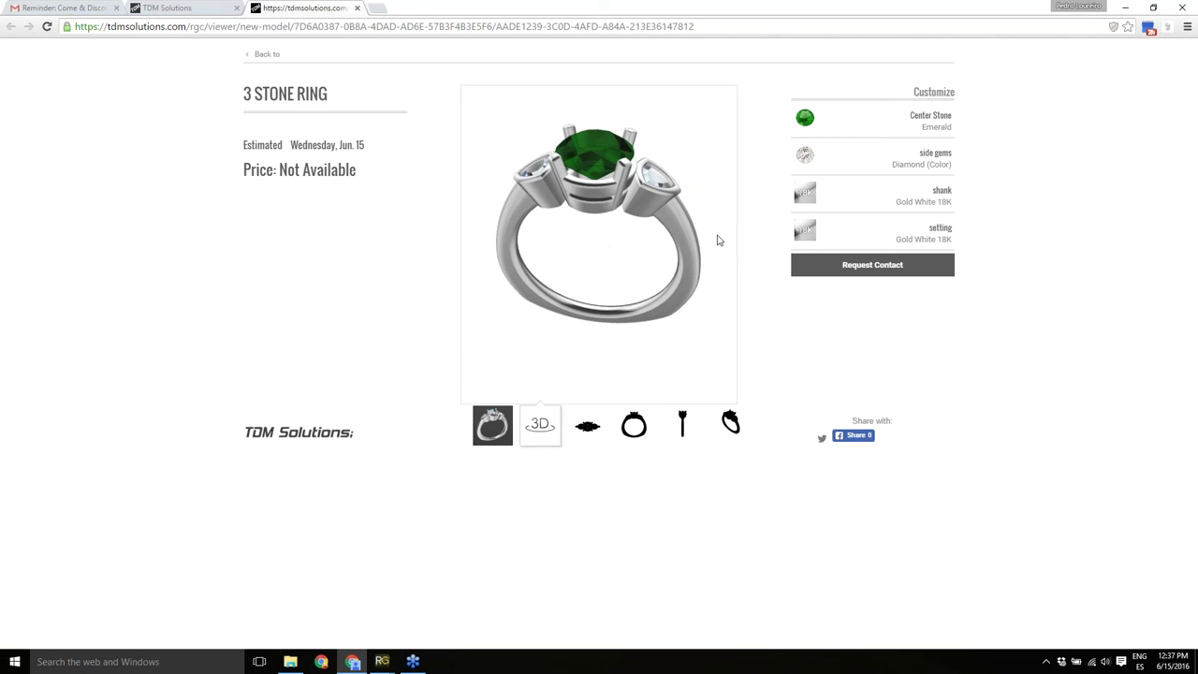
Customize the gems with Aquamarine for the side gems and Sapphire for the center stone.
left_click(845, 164)
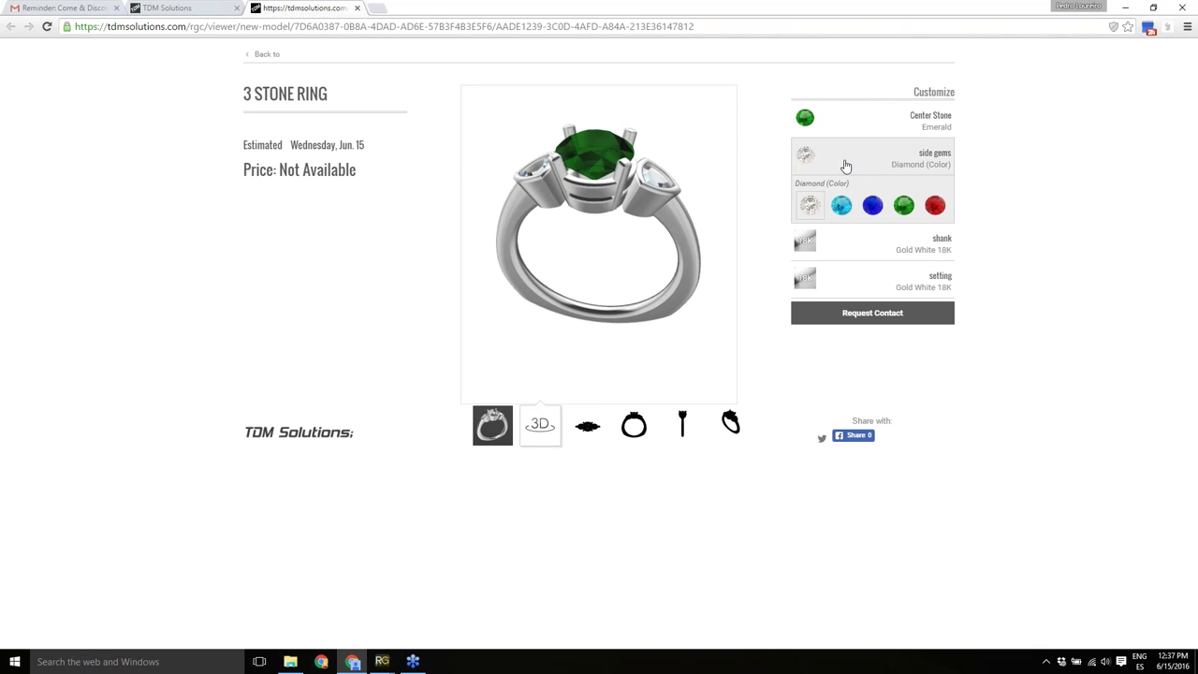
left_click(842, 206)
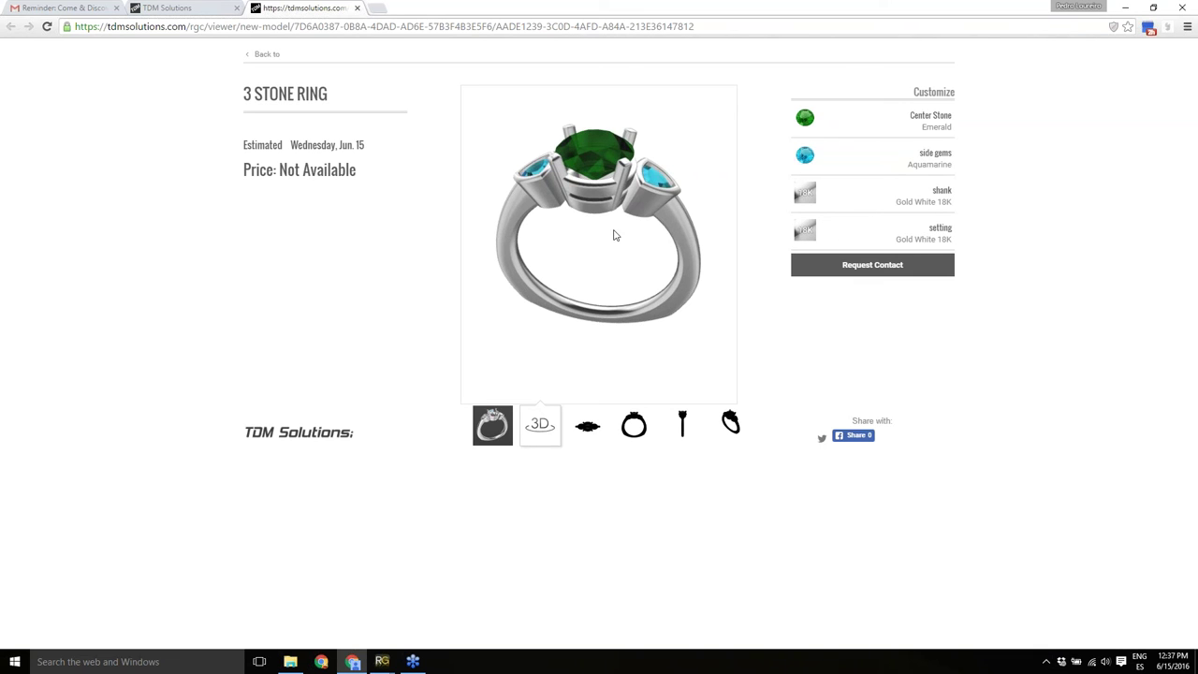
left_click(834, 131)
left_click(840, 167)
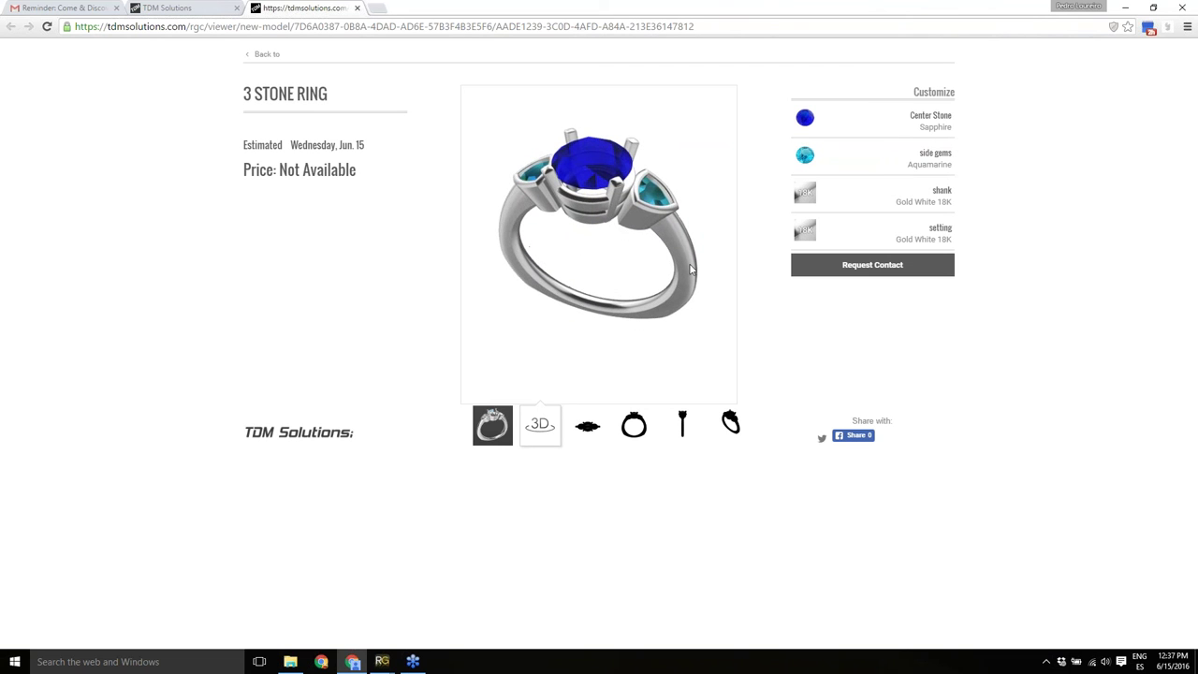
Change the shank's material to Gold Yellow 18K, rotate the ring to inspect it and try the contact request.
left_click(825, 201)
left_click(842, 244)
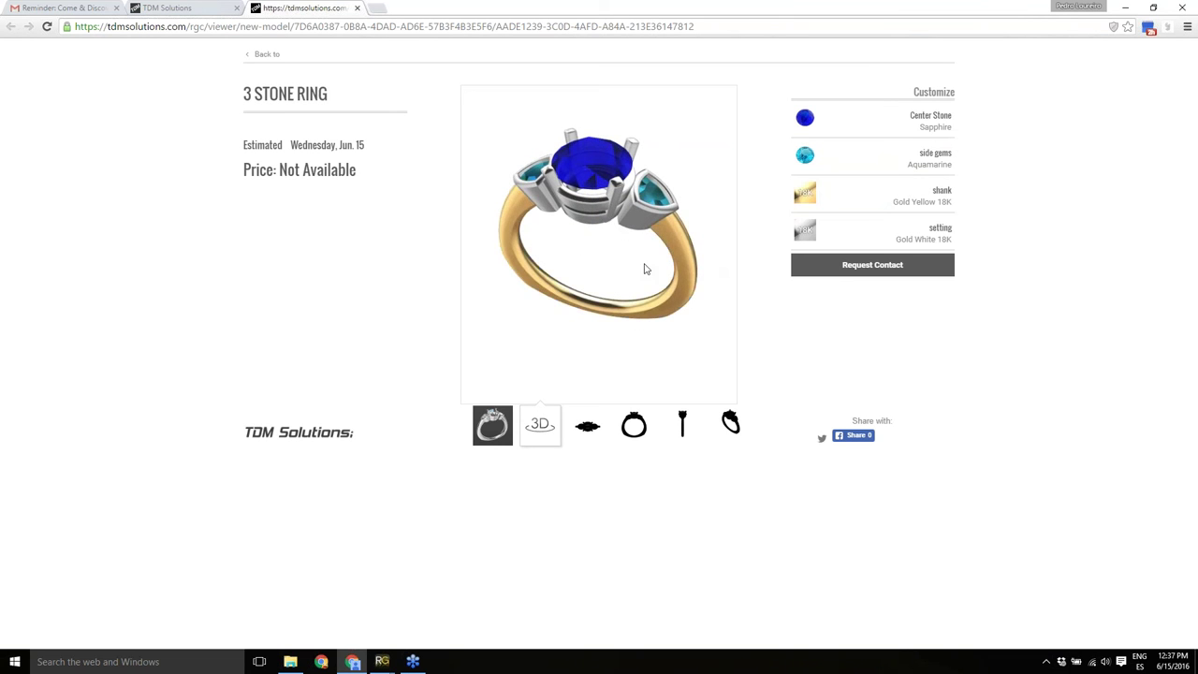
mouse_move(657, 264)
left_mouse_down()
mouse_move(683, 259)
mouse_move(613, 246)
mouse_move(595, 226)
mouse_move(617, 195)
mouse_move(657, 260)
mouse_move(673, 259)
mouse_move(656, 265)
left_mouse_up()
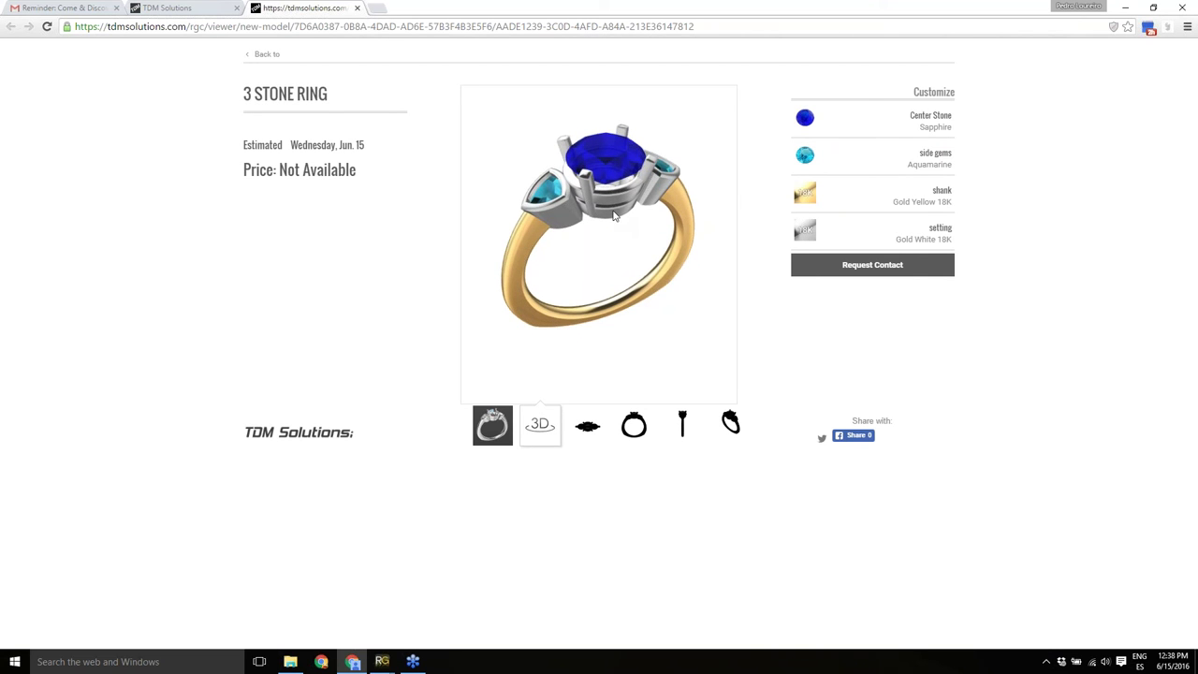
mouse_move(621, 255)
left_mouse_down()
mouse_move(602, 254)
mouse_move(618, 257)
mouse_move(591, 228)
mouse_move(629, 228)
mouse_move(610, 235)
left_mouse_up()
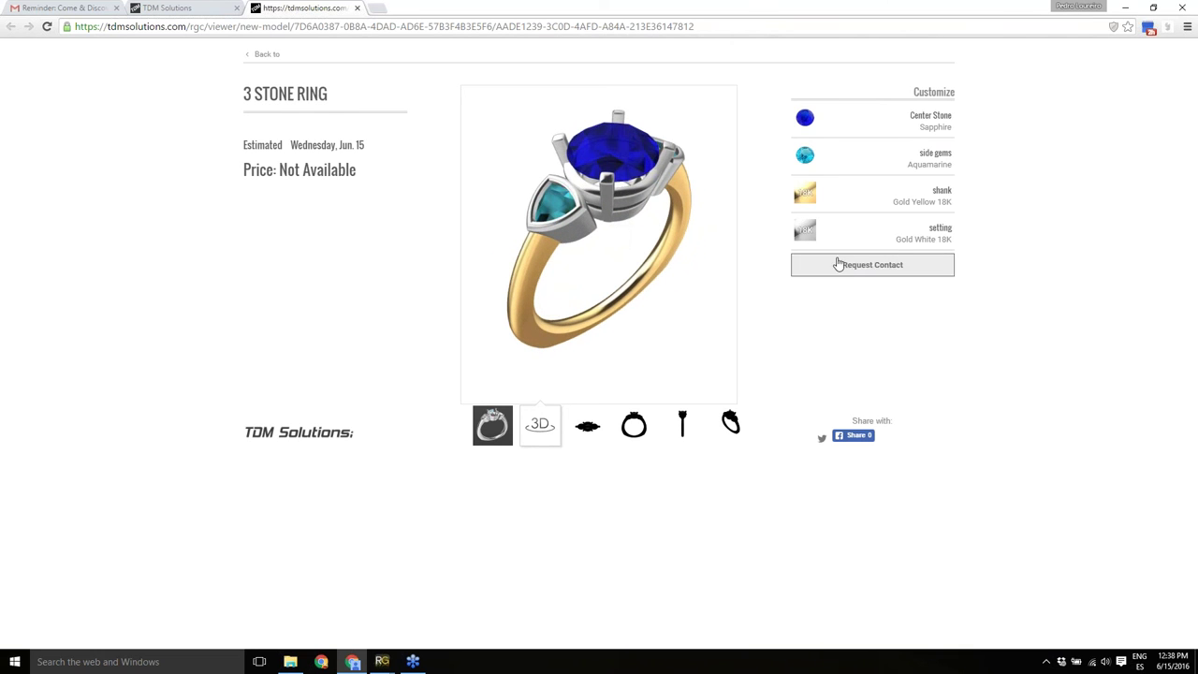
left_click(854, 272)
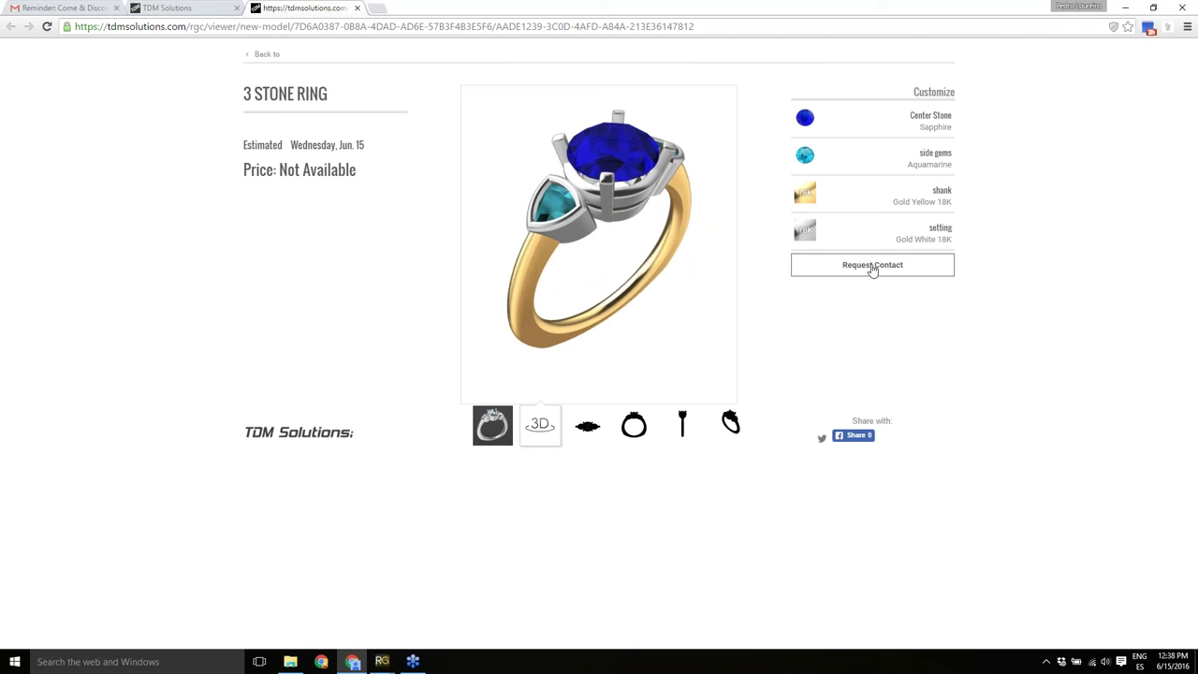
mouse_move(589, 265)
left_mouse_down()
mouse_move(546, 265)
mouse_move(578, 281)
left_mouse_up()
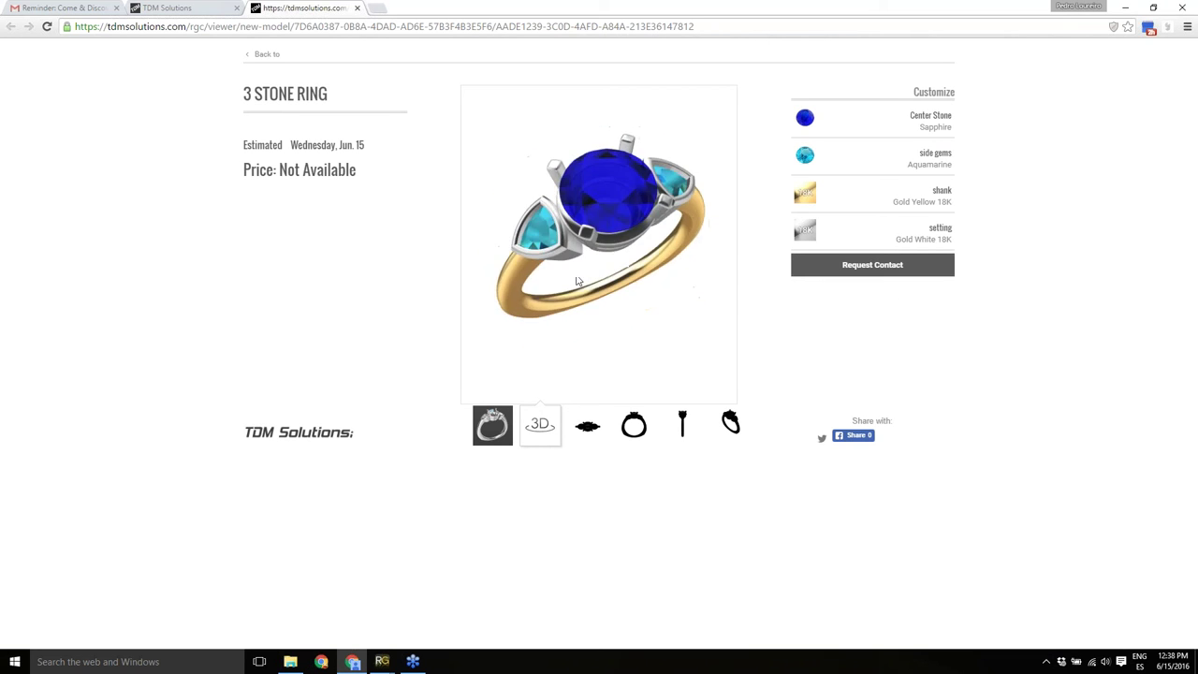
Switch to the TDM Solutions website and sign in, entering the account password again.
left_click(173, 7)
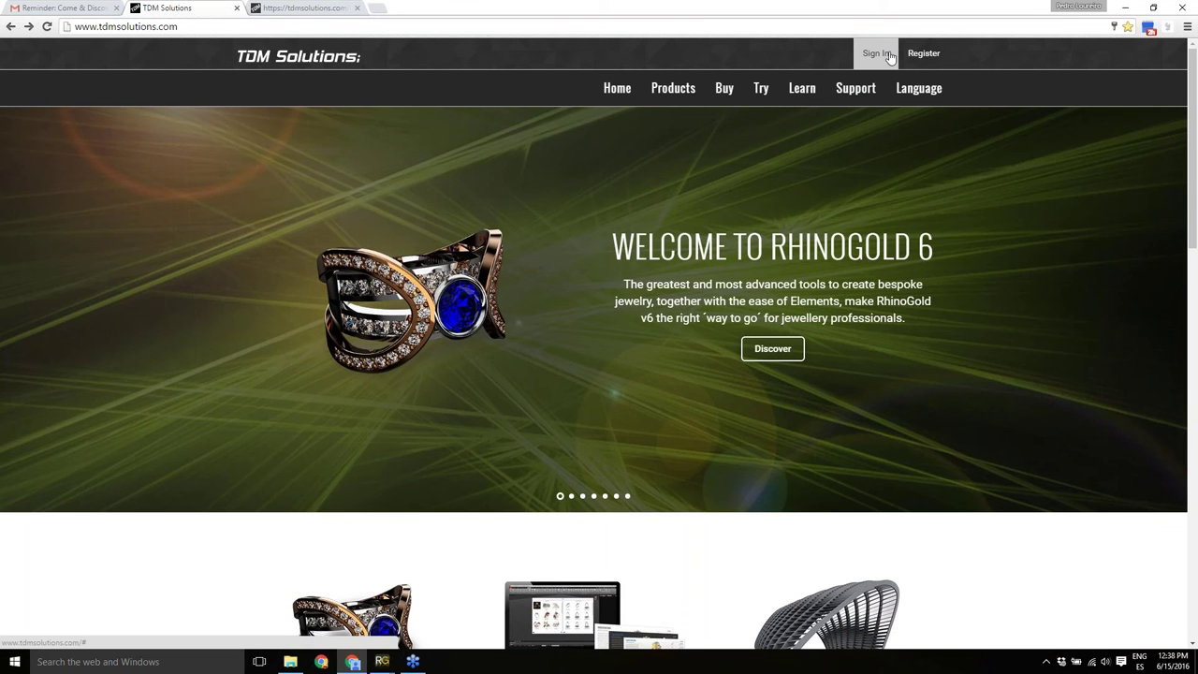
left_click(890, 53)
left_click(802, 145)
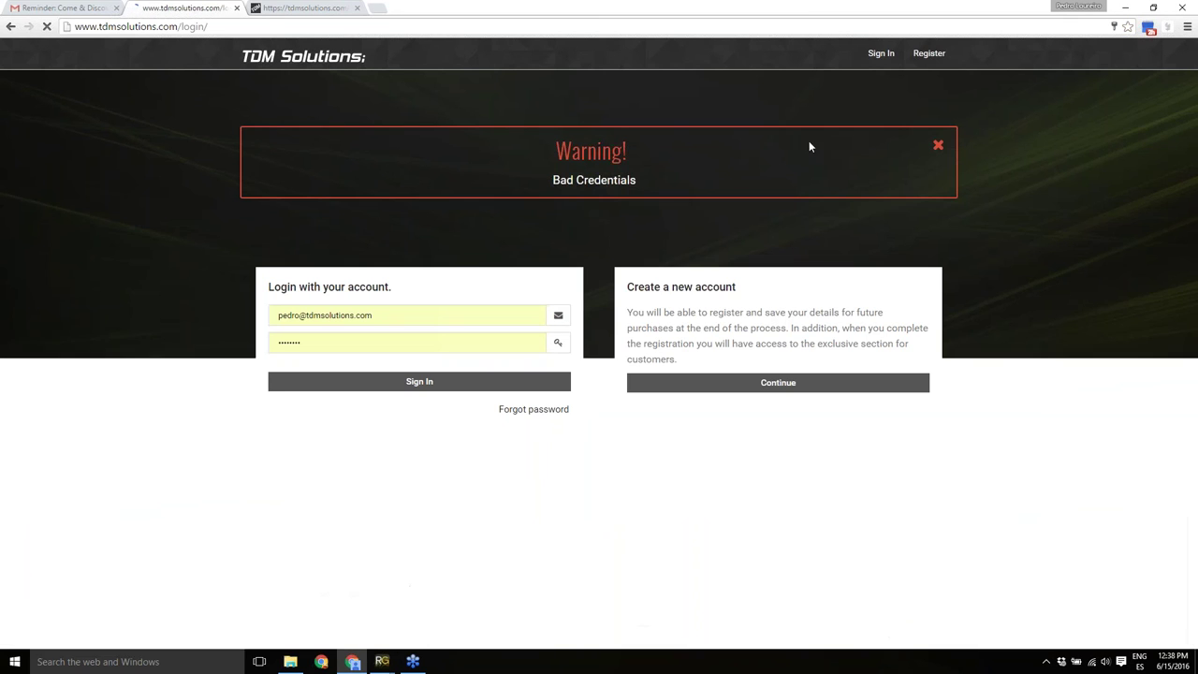
left_click_drag(317, 343, 238, 334)
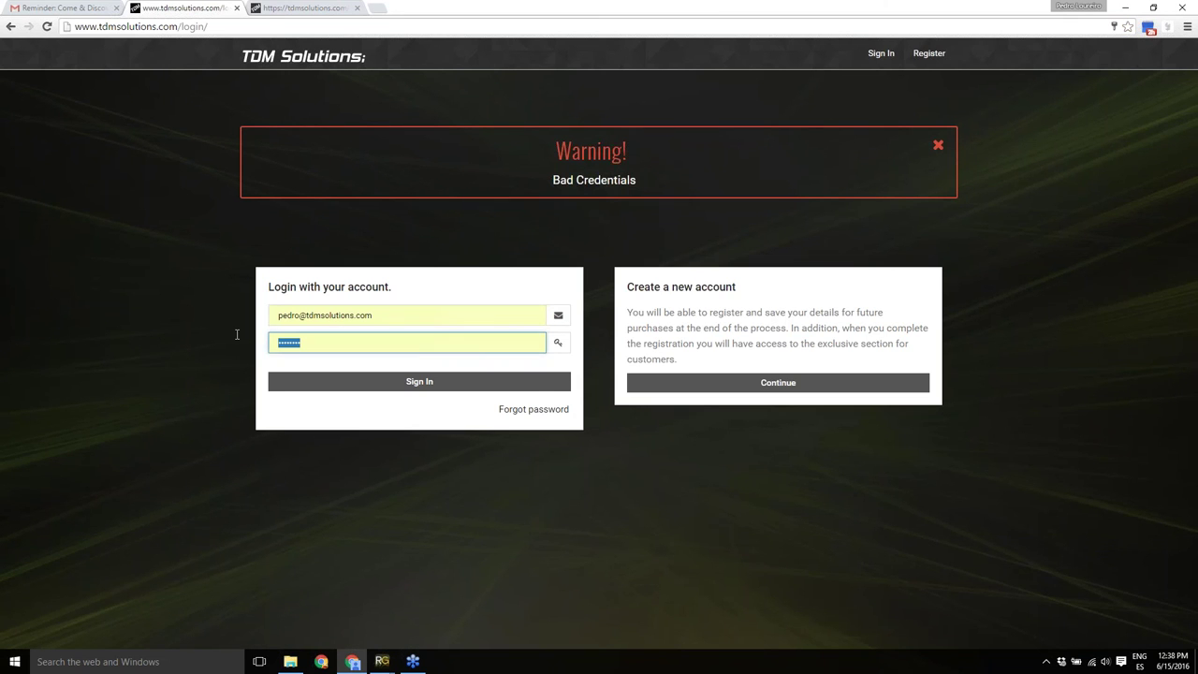
type("•")
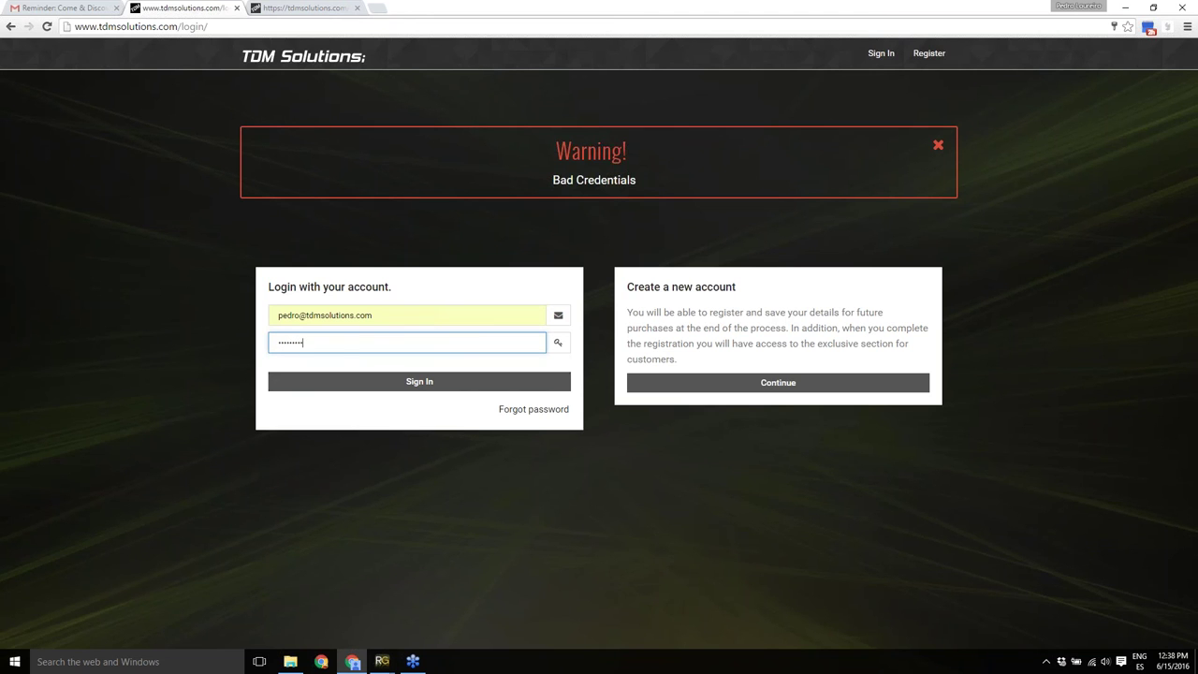
left_click(373, 383)
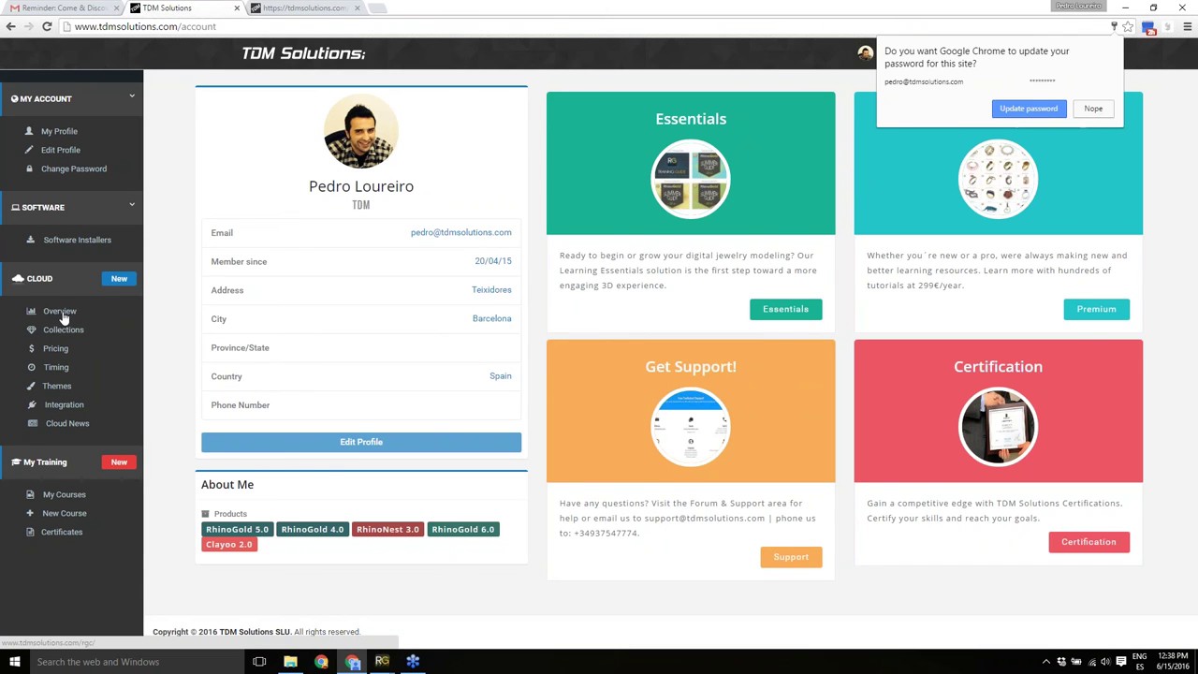
Open the Cloud Overview and examine the view statistics and the models available in the quick advanced filter.
left_click(40, 281)
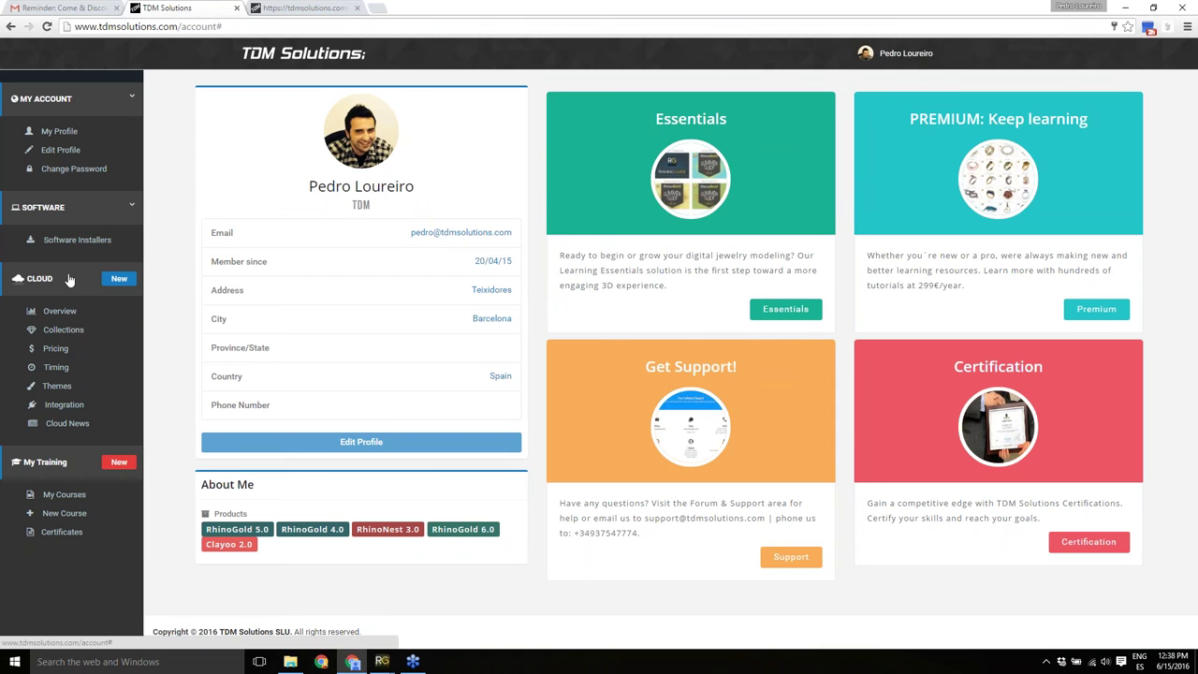
left_click(66, 309)
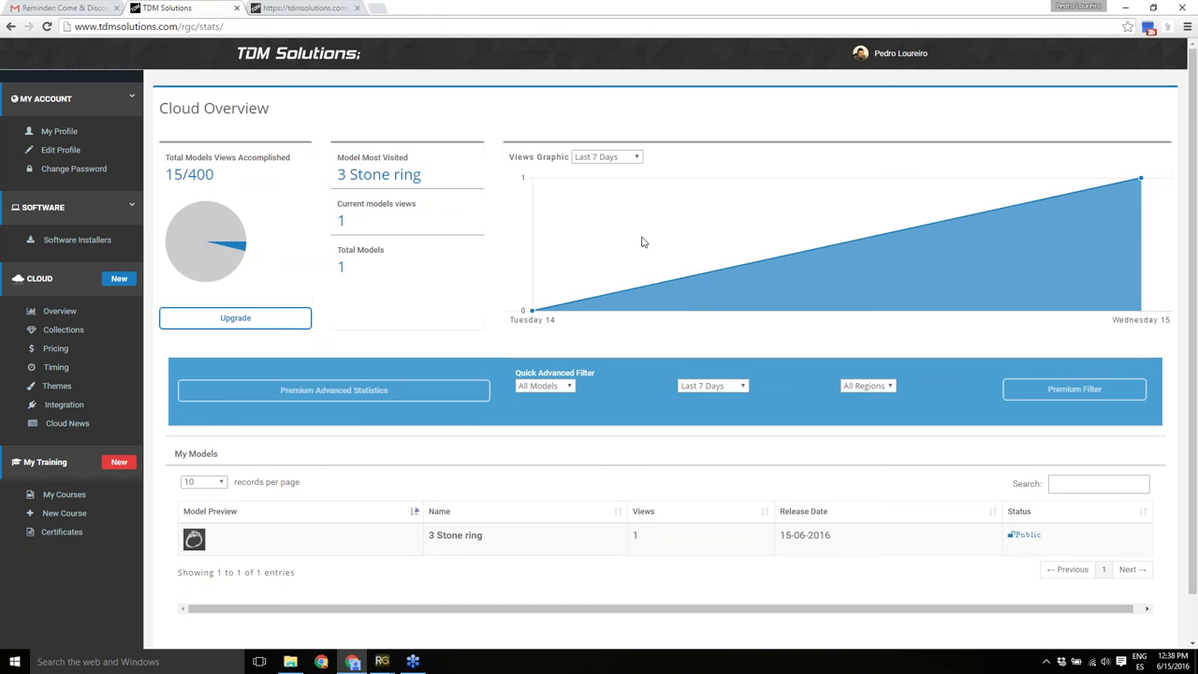
mouse_move(530, 312)
left_click(570, 388)
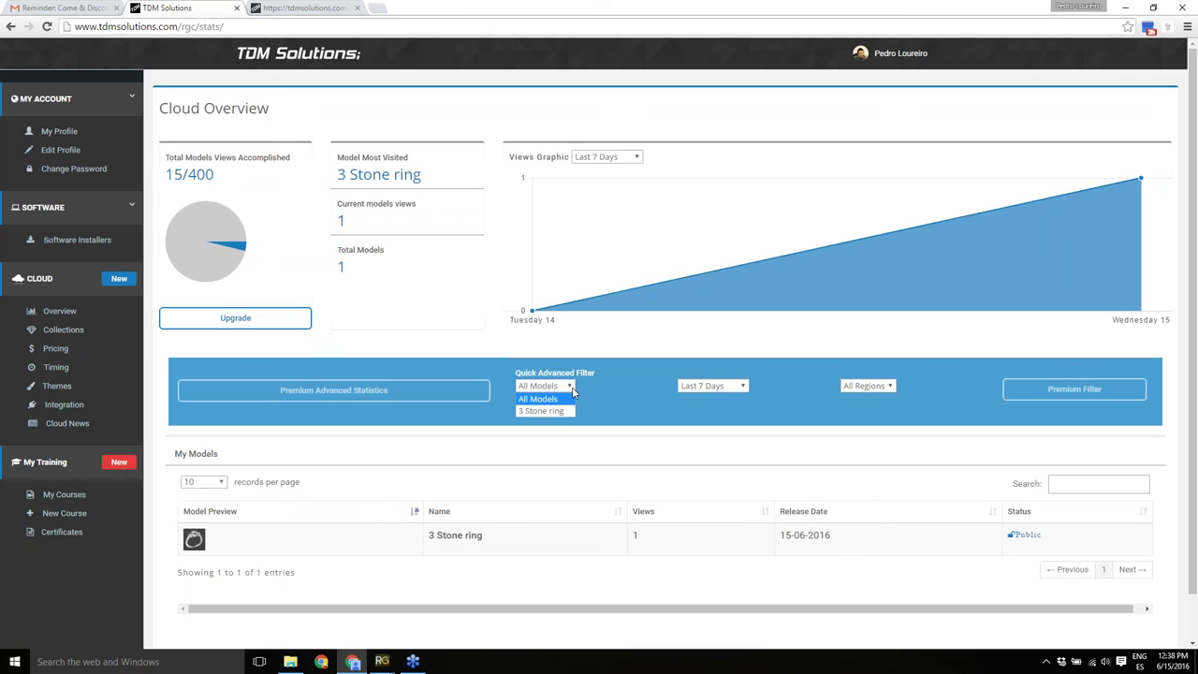
left_click(573, 393)
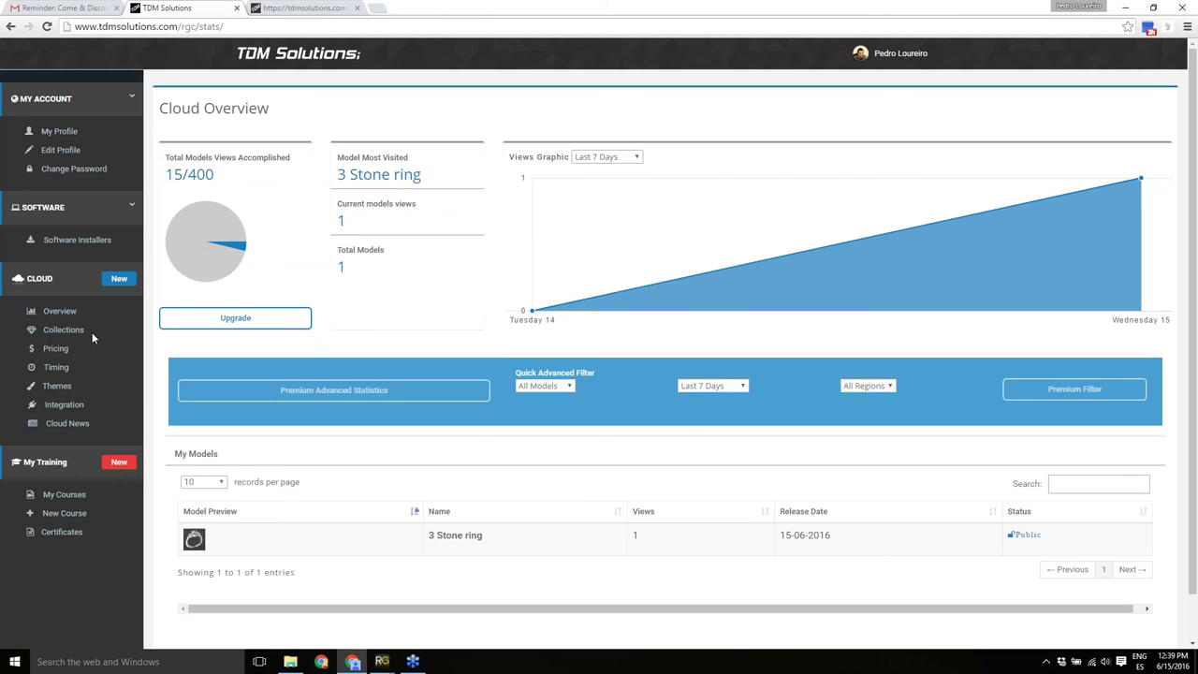
Review the Cloud collections and the pricing settings for metals, gems and labour.
left_click(68, 335)
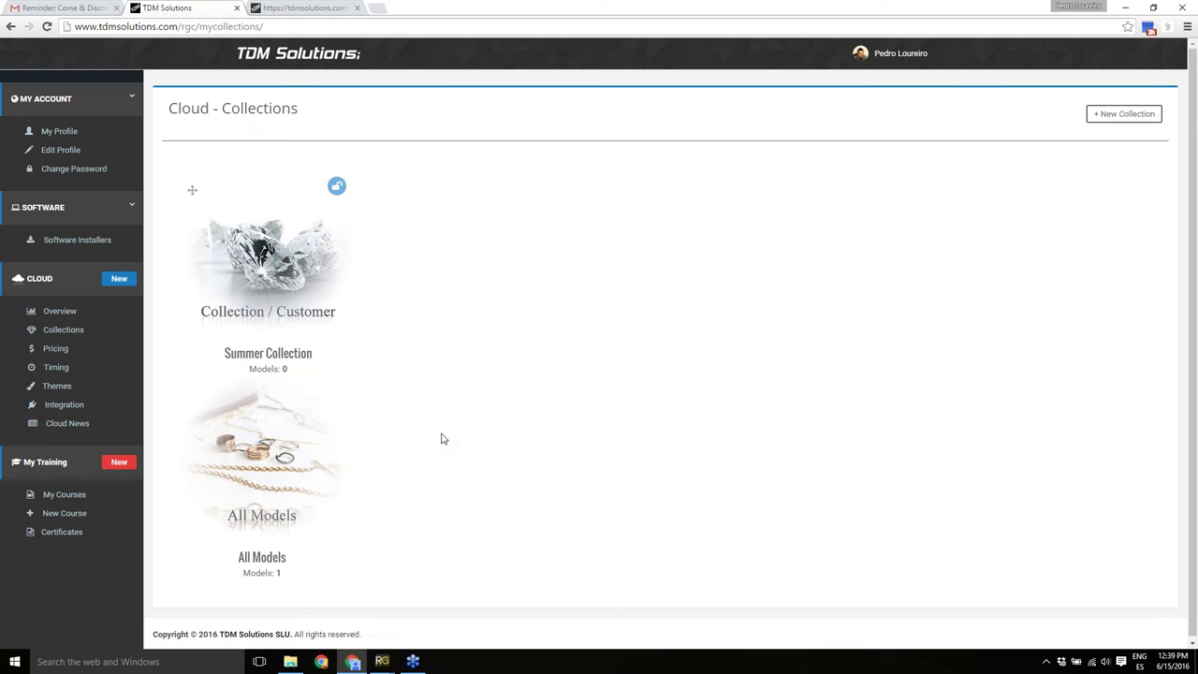
mouse_move(315, 289)
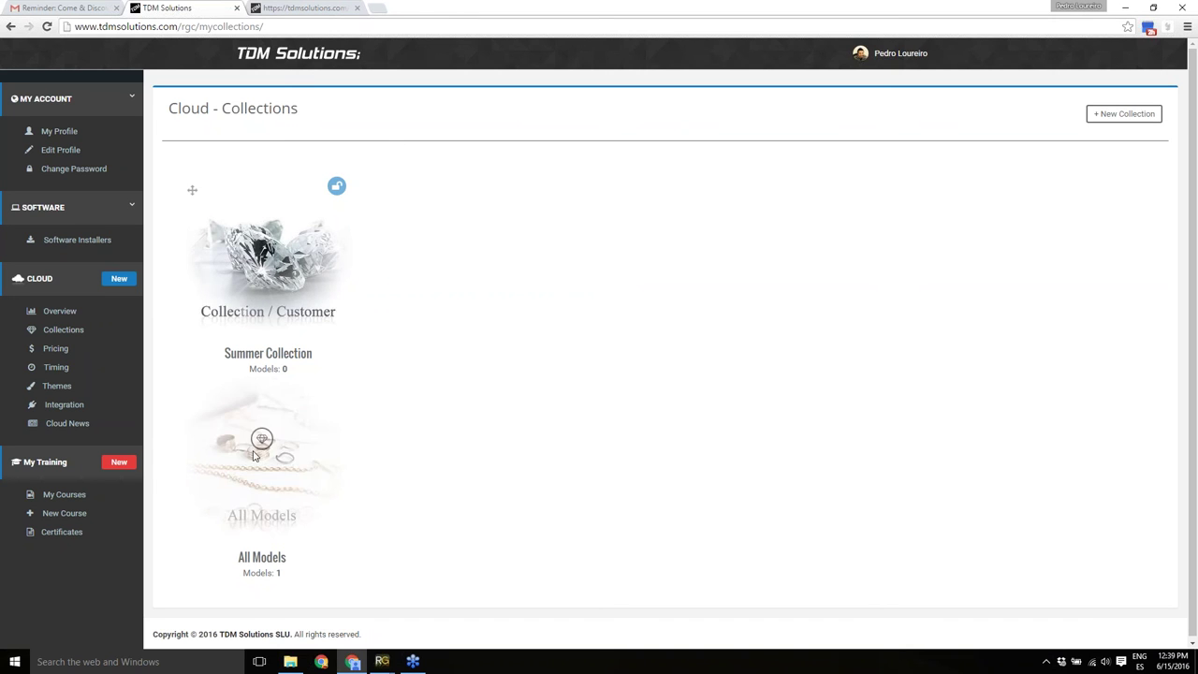
left_click(62, 349)
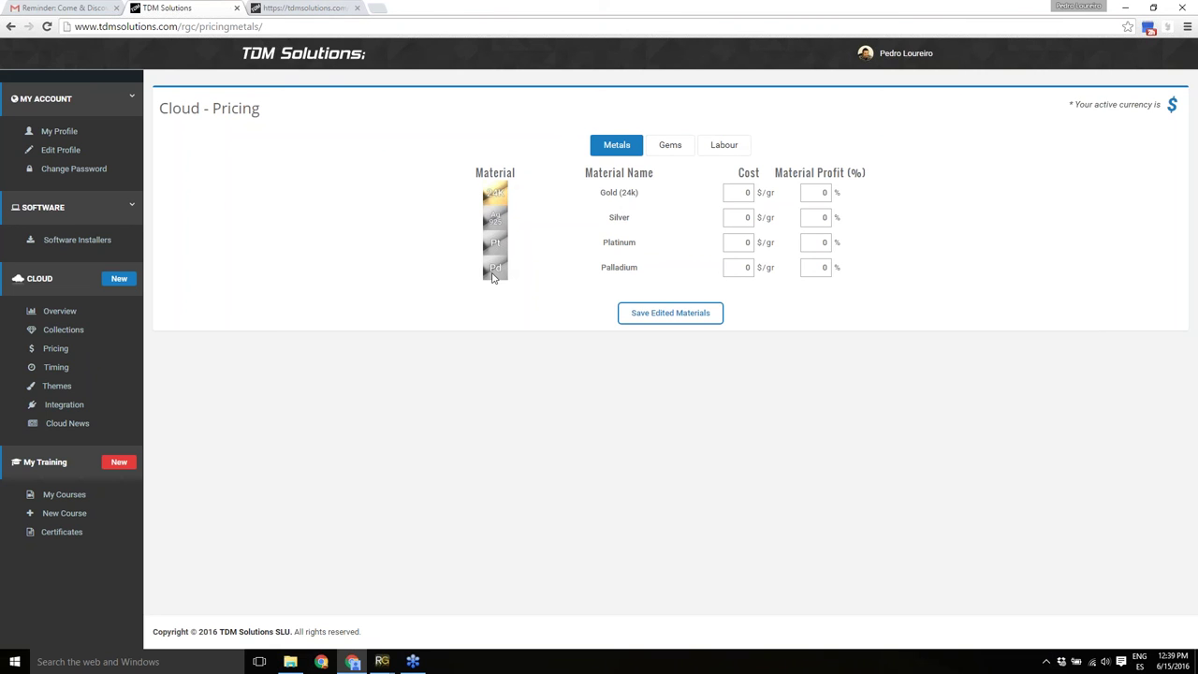
left_click(667, 153)
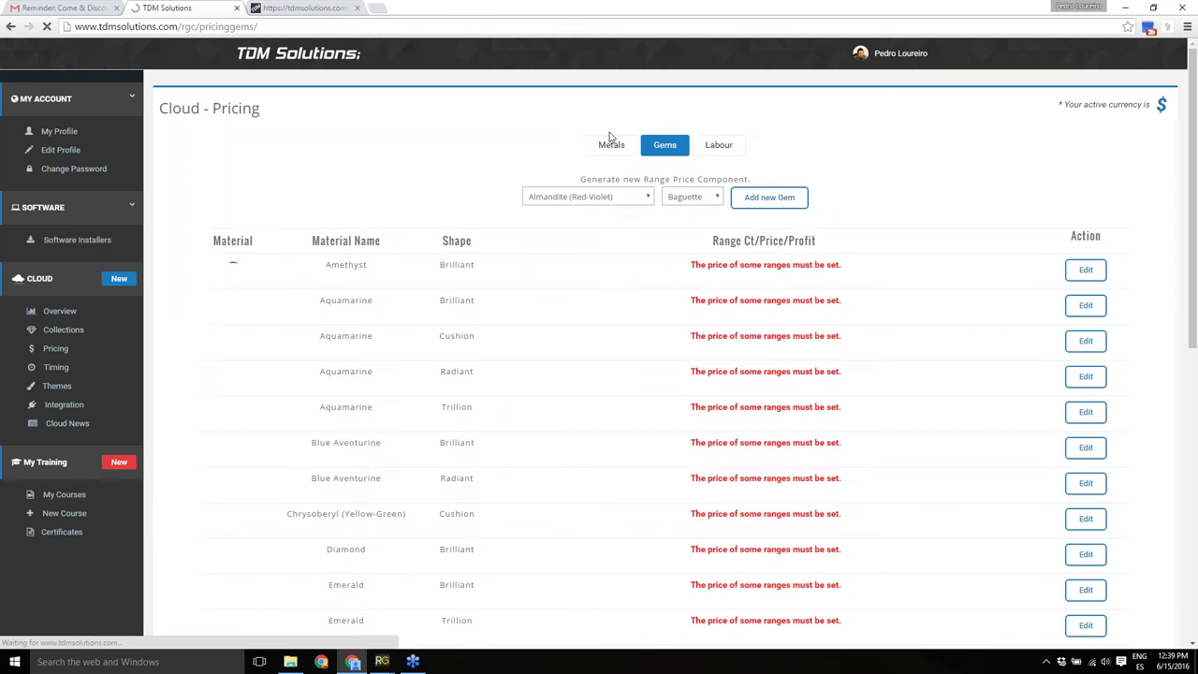
left_click(737, 150)
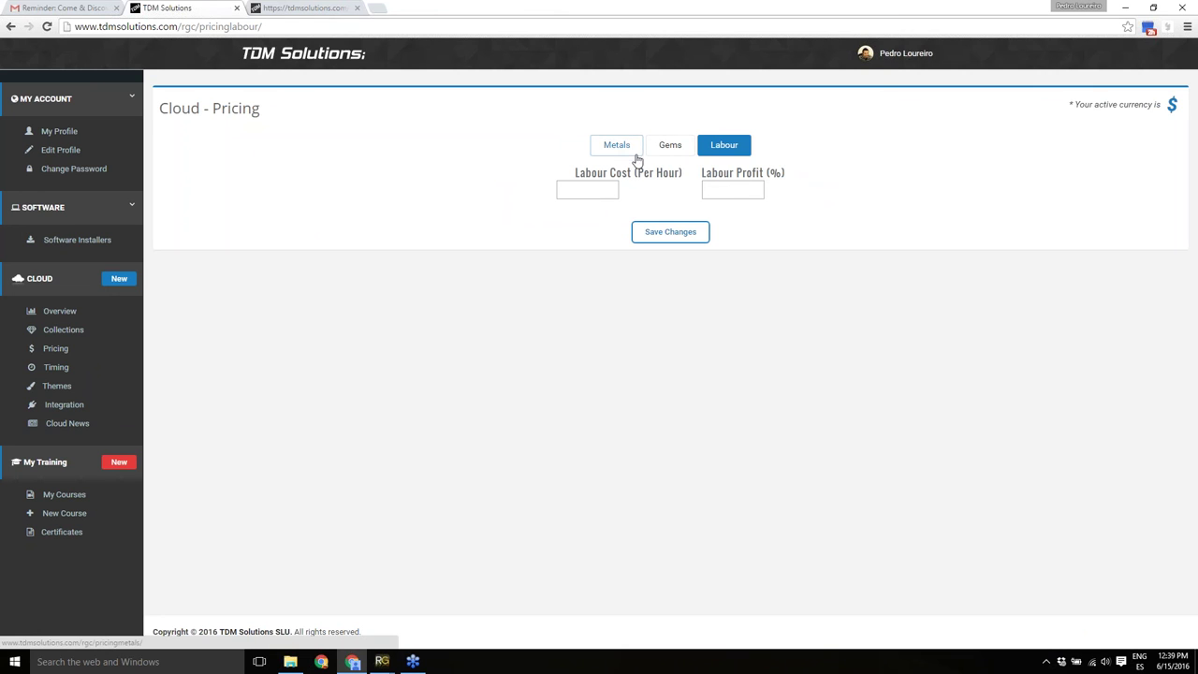
Examine the Cloud's timing settings, including the delivery time and shipment cost fields.
left_click(55, 370)
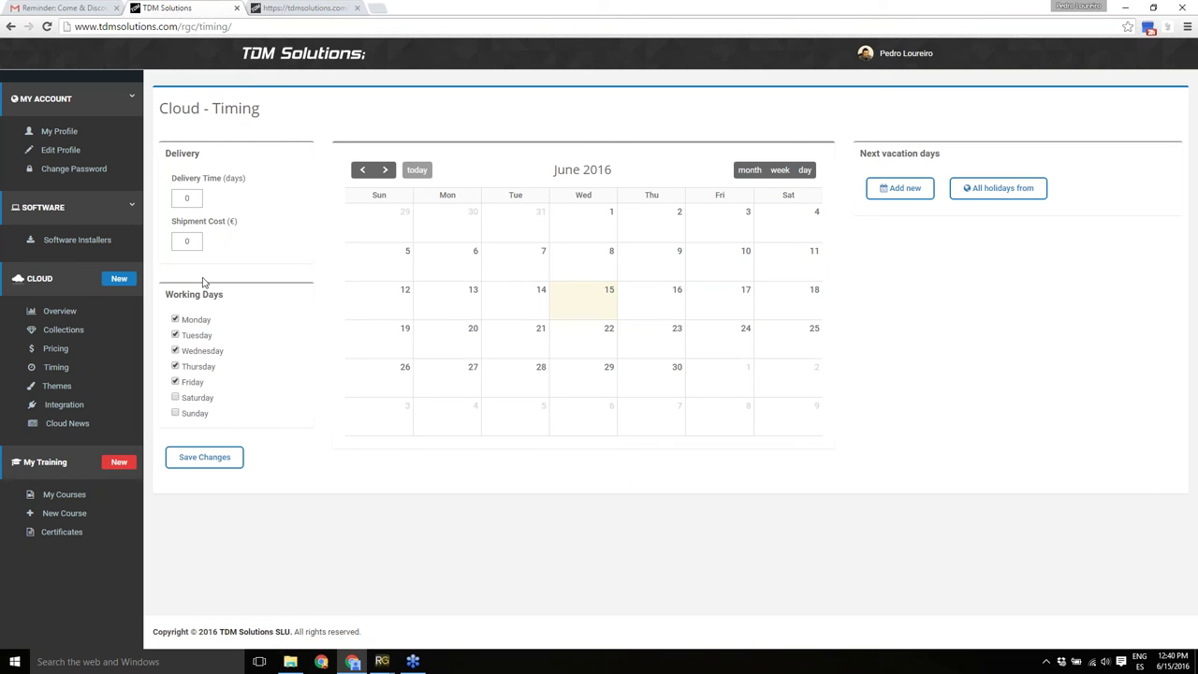
left_click(197, 197)
key("Tab")
Open the Cloud themes and compare the theme preview with the published 3 Stone ring's web page.
left_click(75, 385)
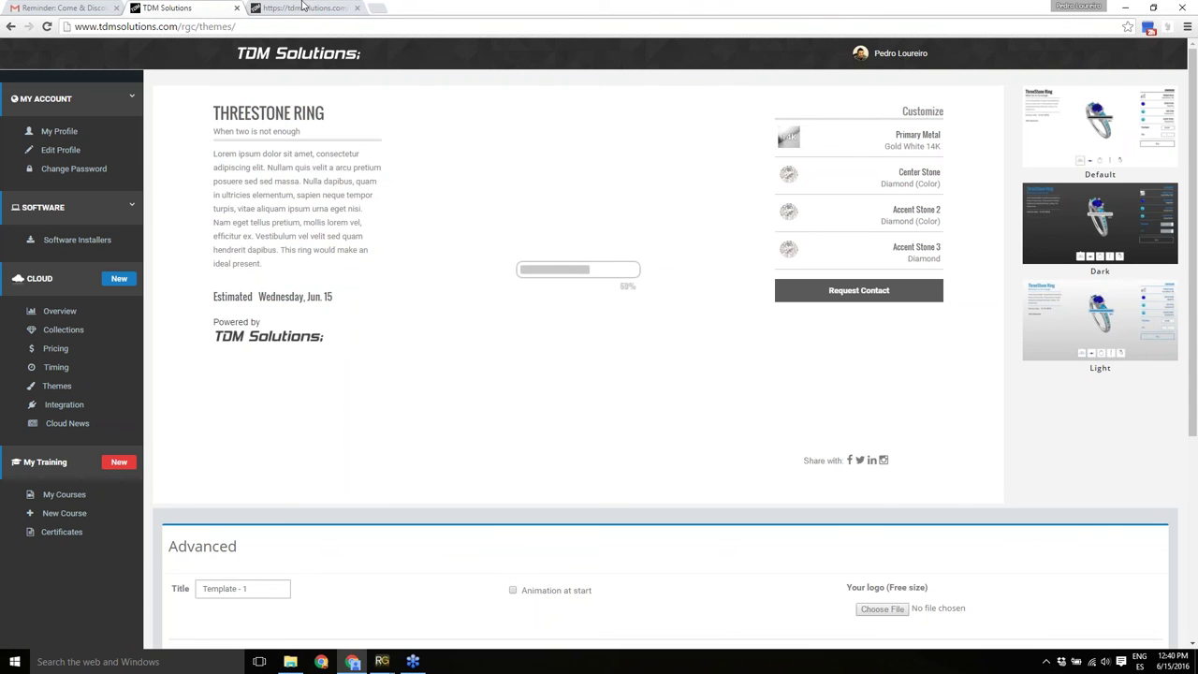
left_click(303, 8)
left_click_drag(632, 297, 610, 265)
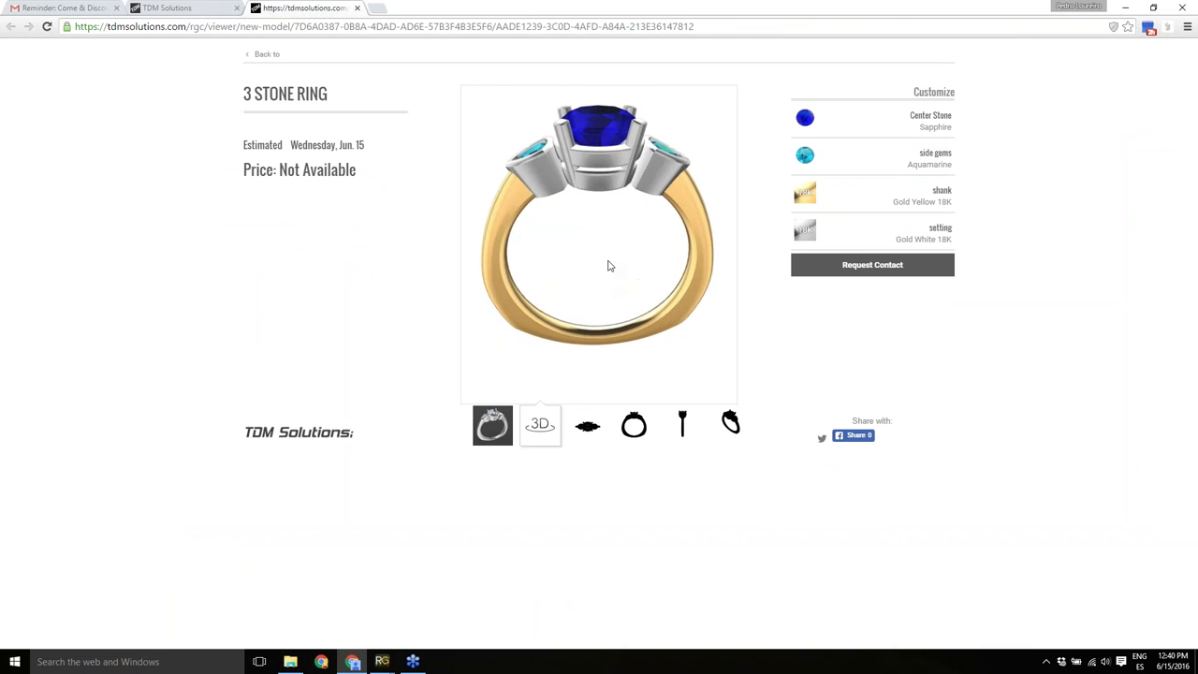
left_click(186, 8)
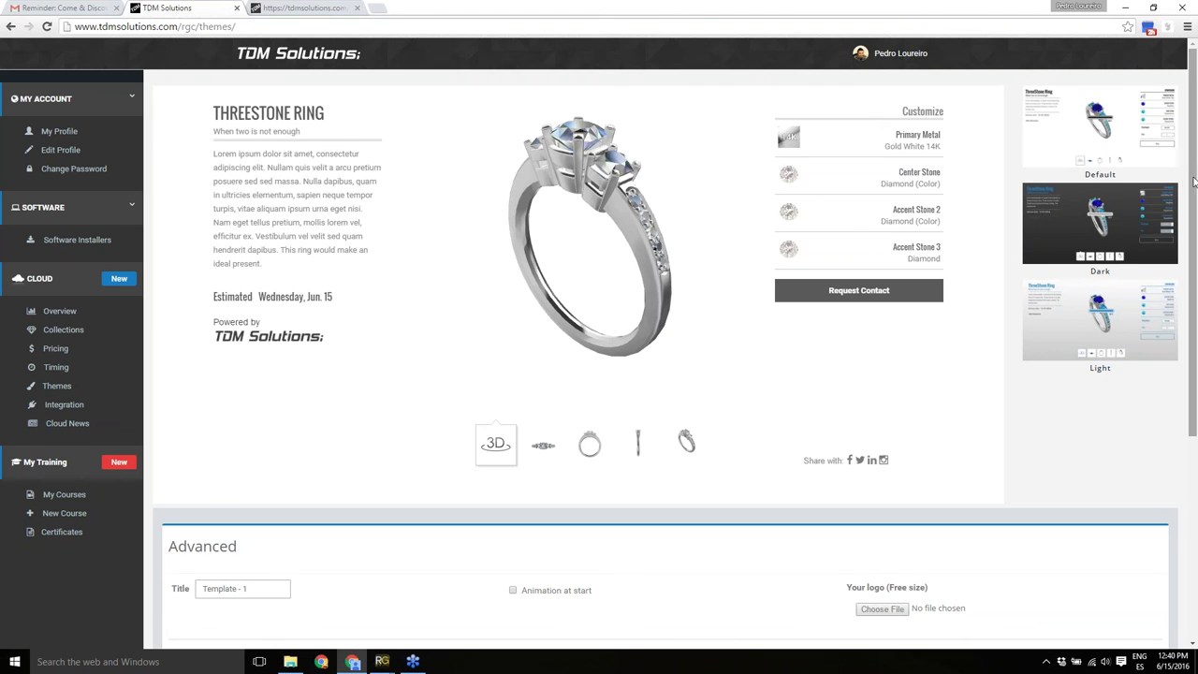
Review the advanced theme settings, rotate the sample ring and preview the Dark theme.
left_click_drag(1196, 181, 272, 406)
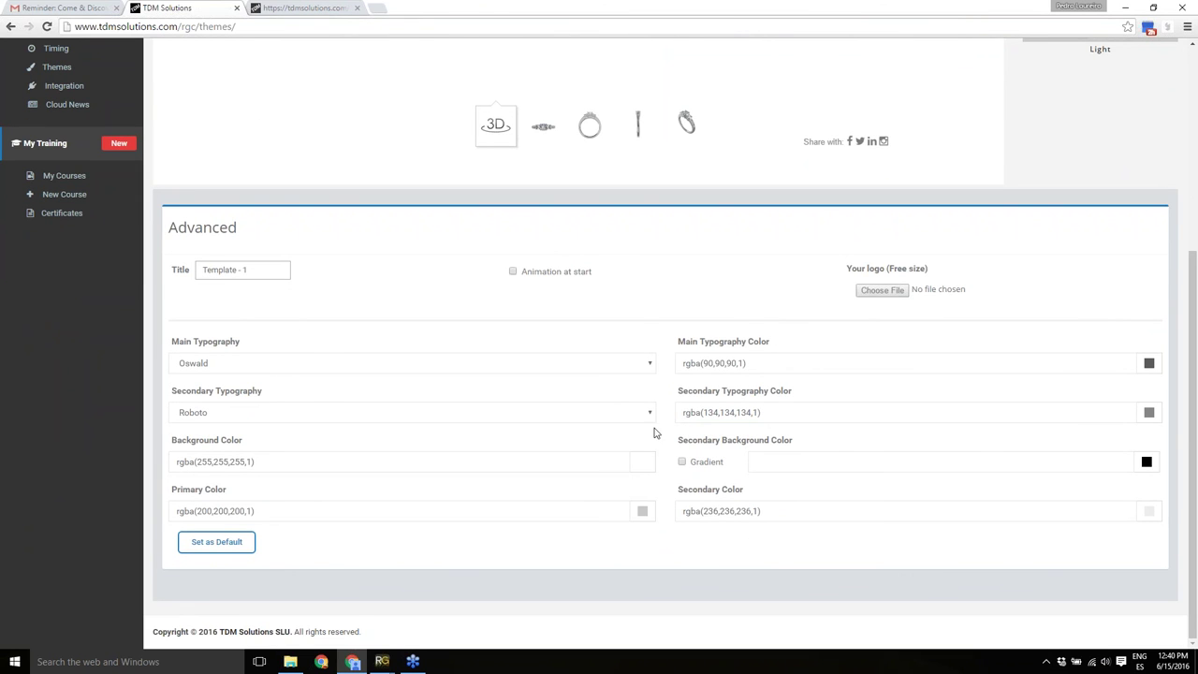
left_click_drag(1192, 334, 1193, 192)
left_click_drag(599, 169, 613, 189)
left_click(1100, 175)
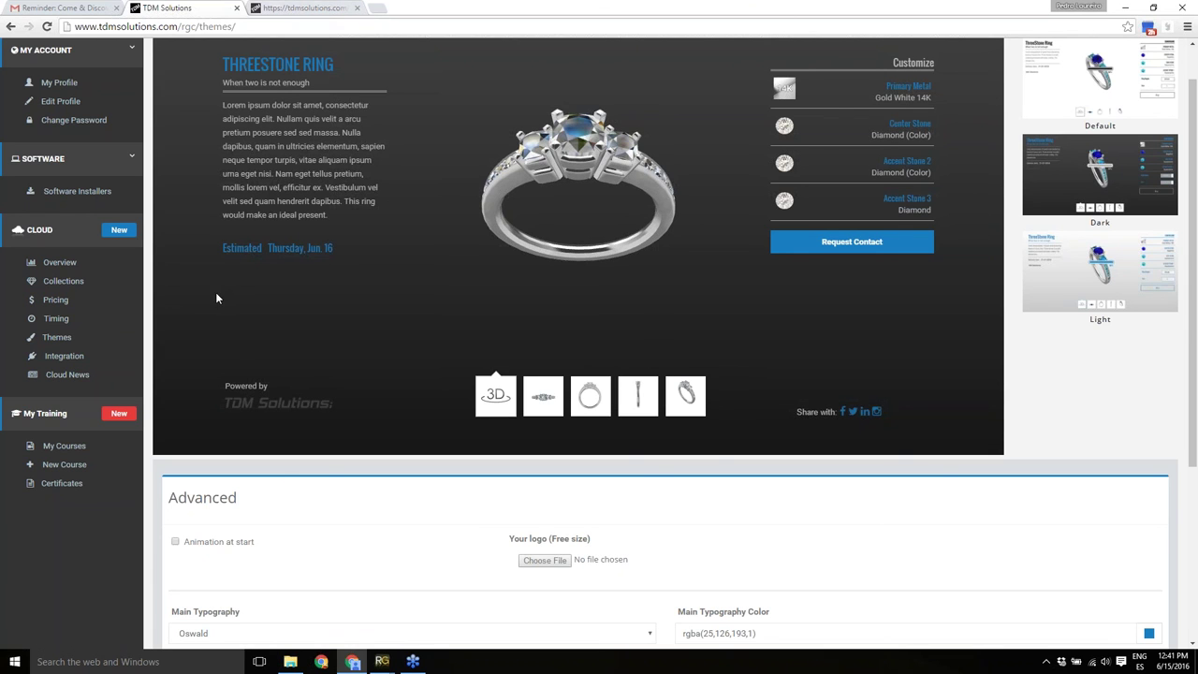
Open the Cloud's integration page to examine the code for embedding the catalog in a website.
left_click(63, 357)
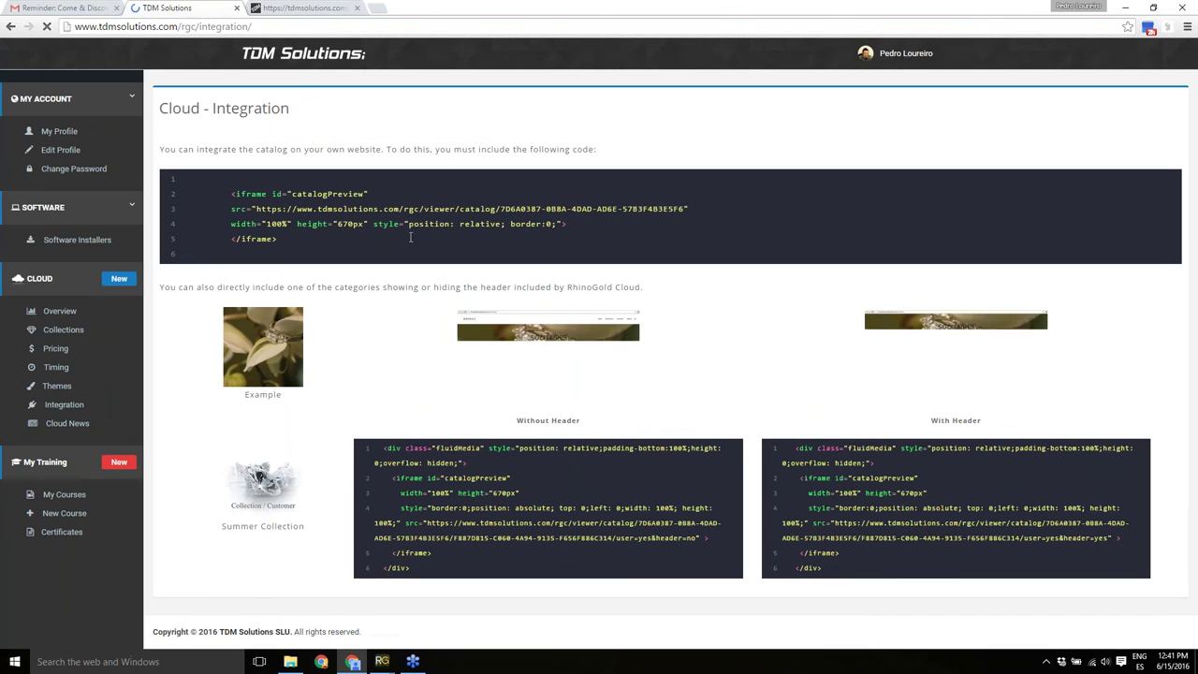
Highlight the iframe code that embeds the whole catalog in a website.
left_click_drag(278, 242, 234, 192)
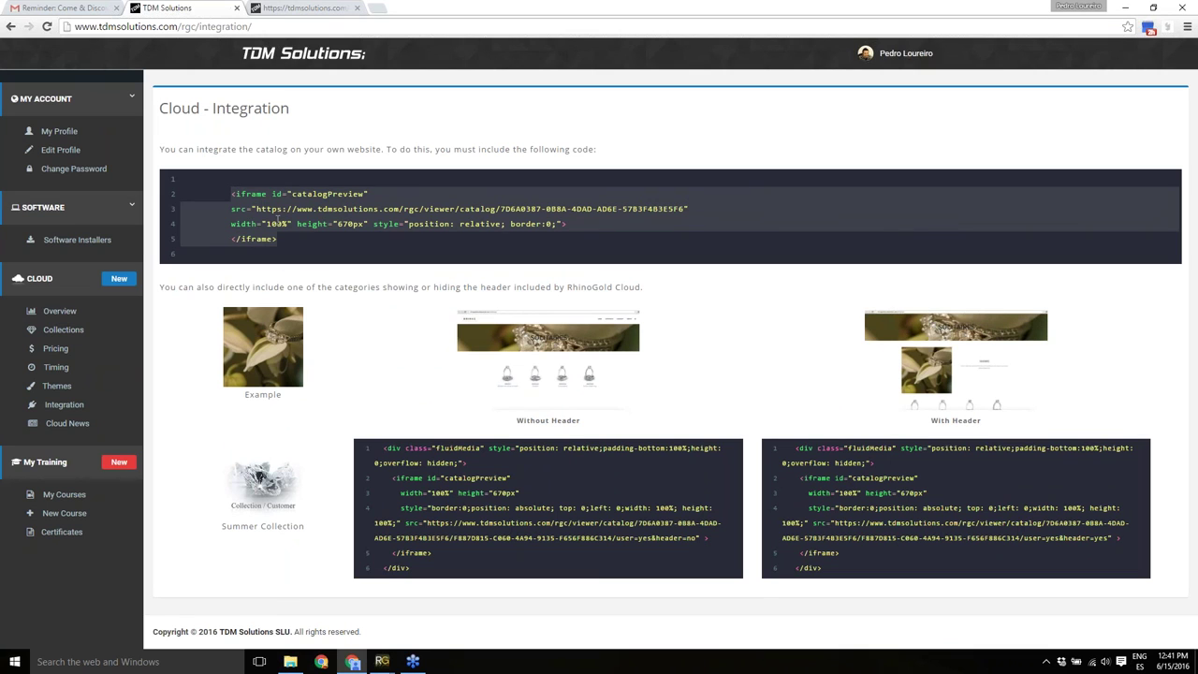
left_click(370, 334)
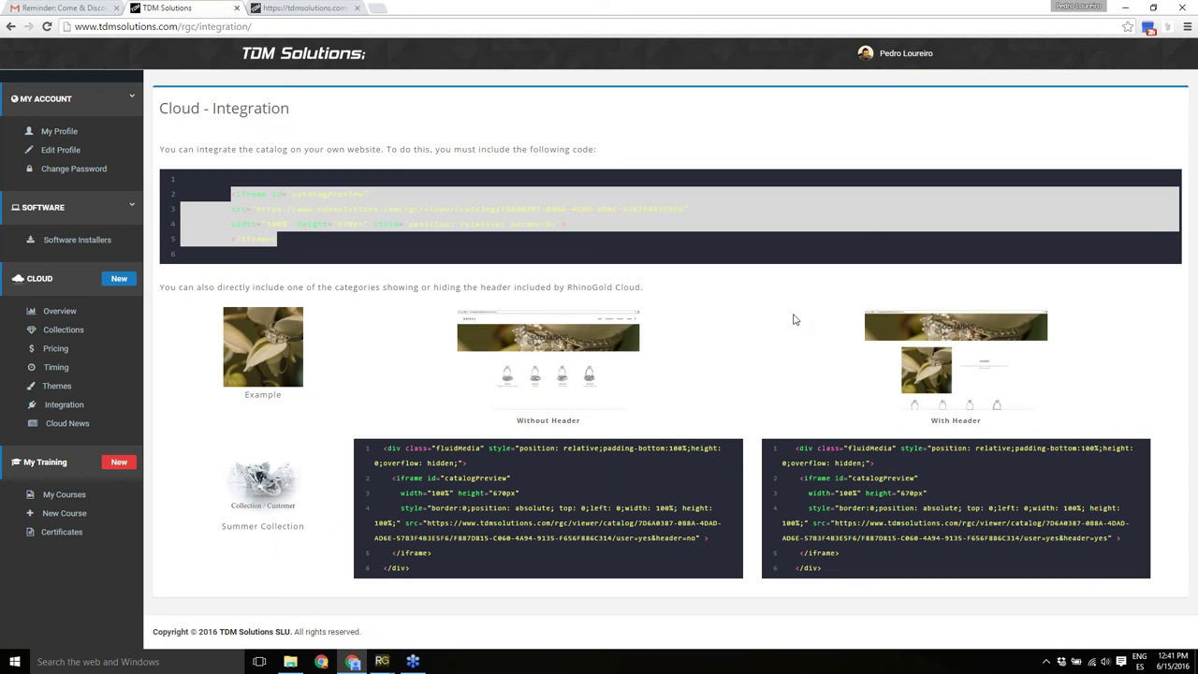
left_click(293, 211)
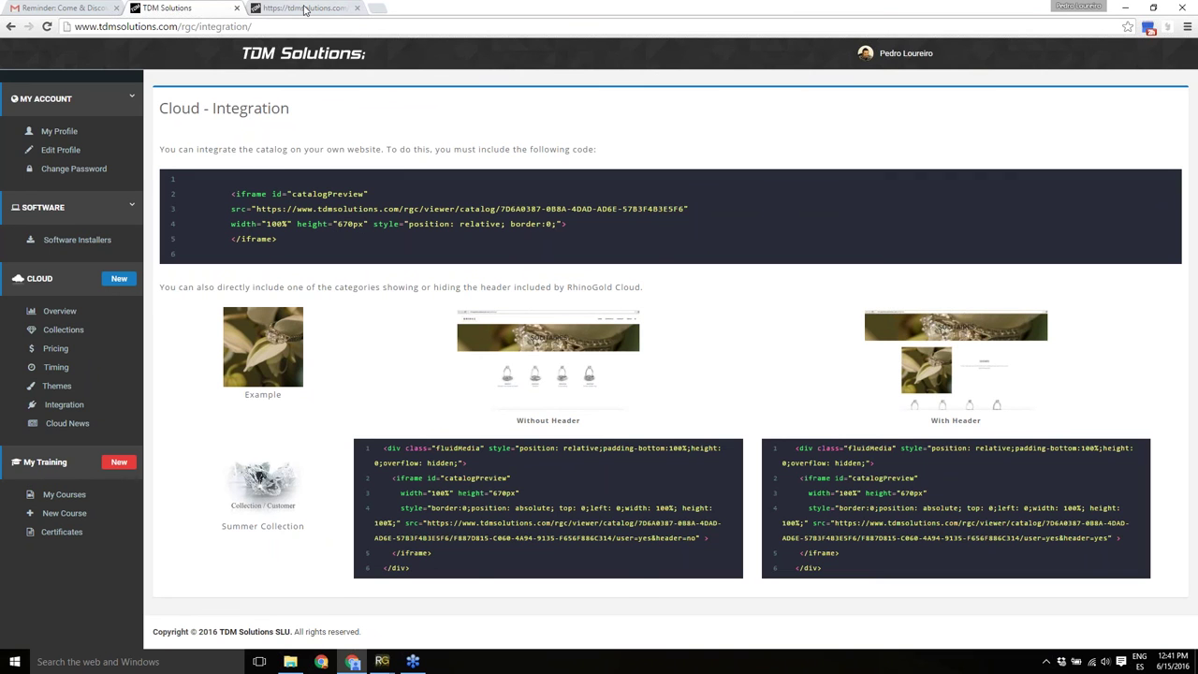
View the published Collections catalog page and highlight its web address.
left_click(304, 9)
left_click(265, 56)
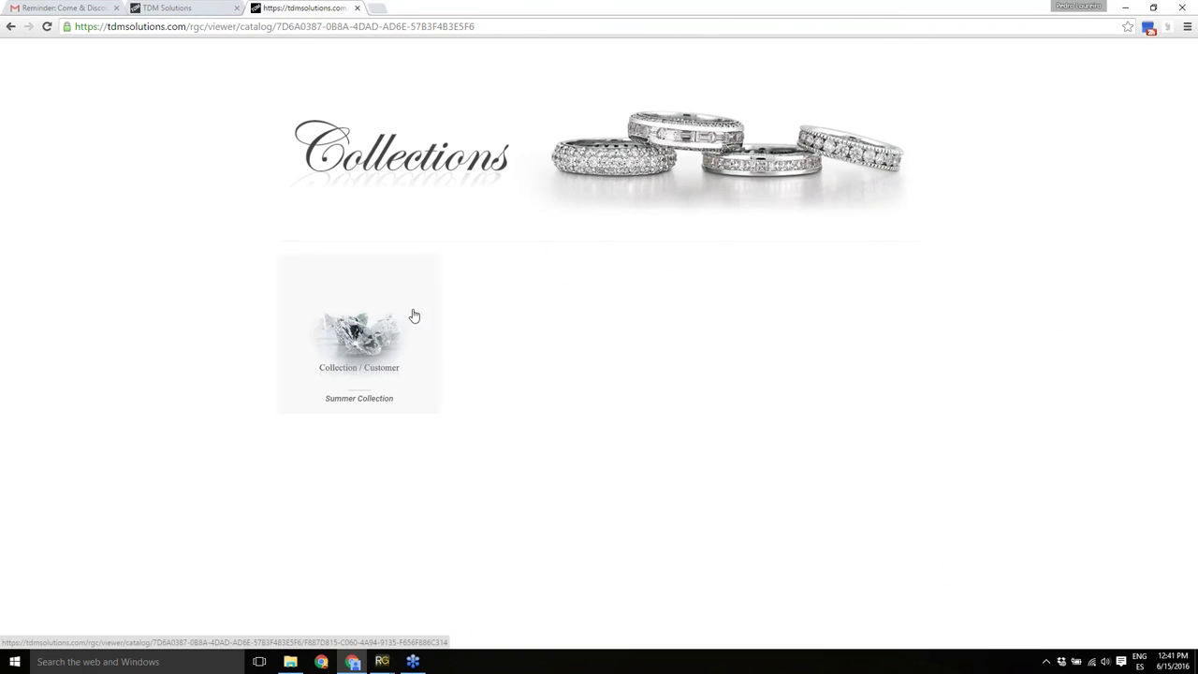
left_click_drag(488, 26, 74, 71)
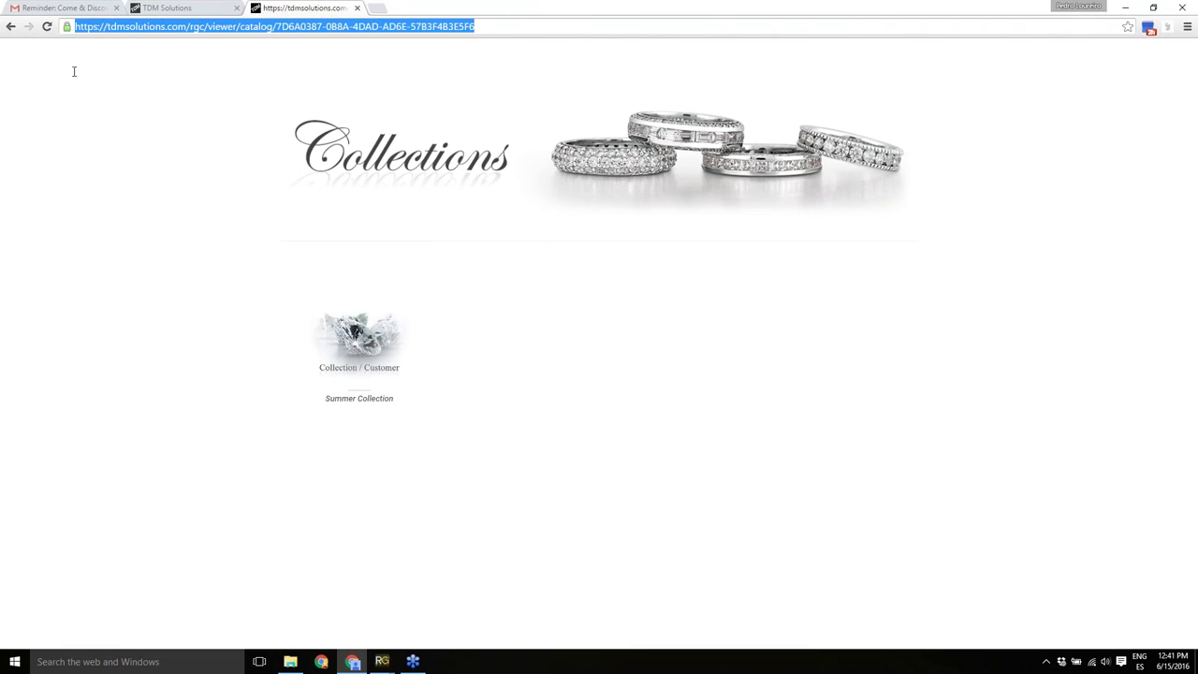
left_click(499, 29)
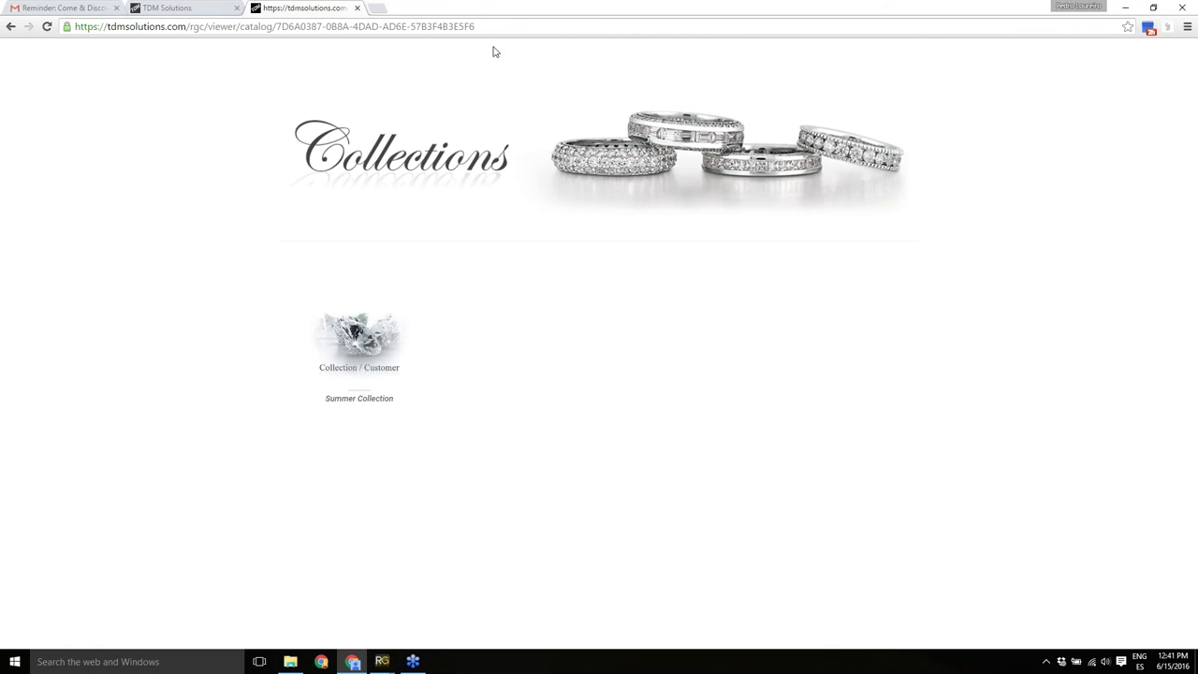
Open the Cloud News page from the Cloud management pages and look over the introduction and video.
left_click(193, 6)
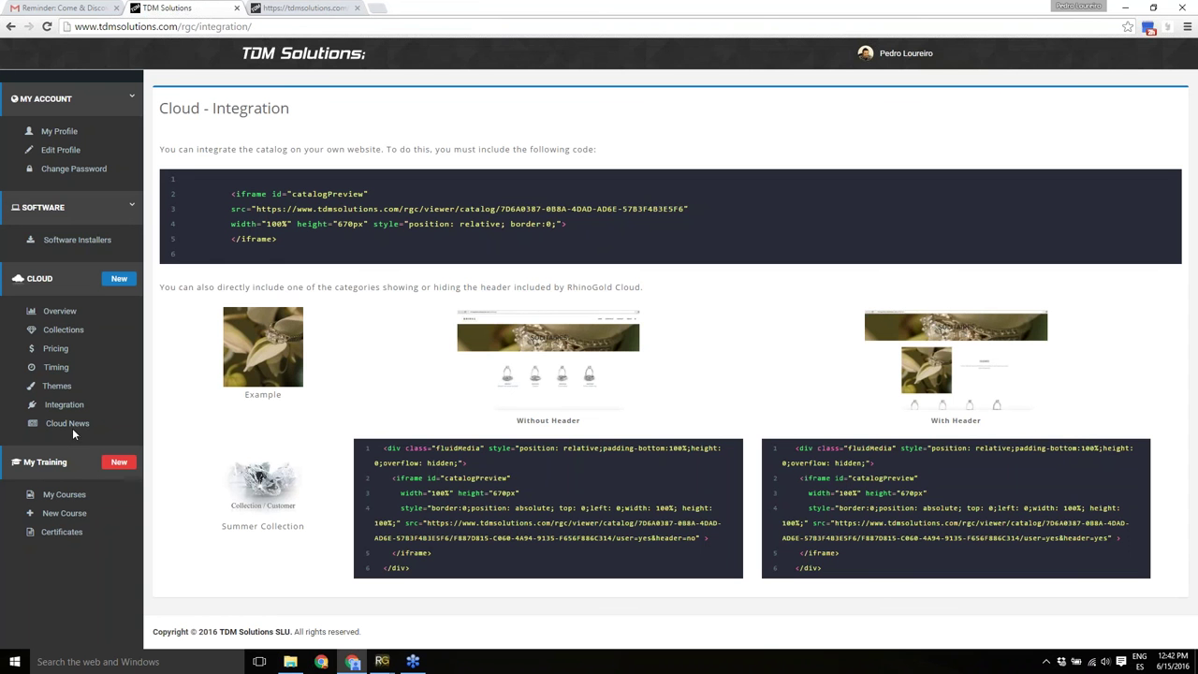
left_click(67, 424)
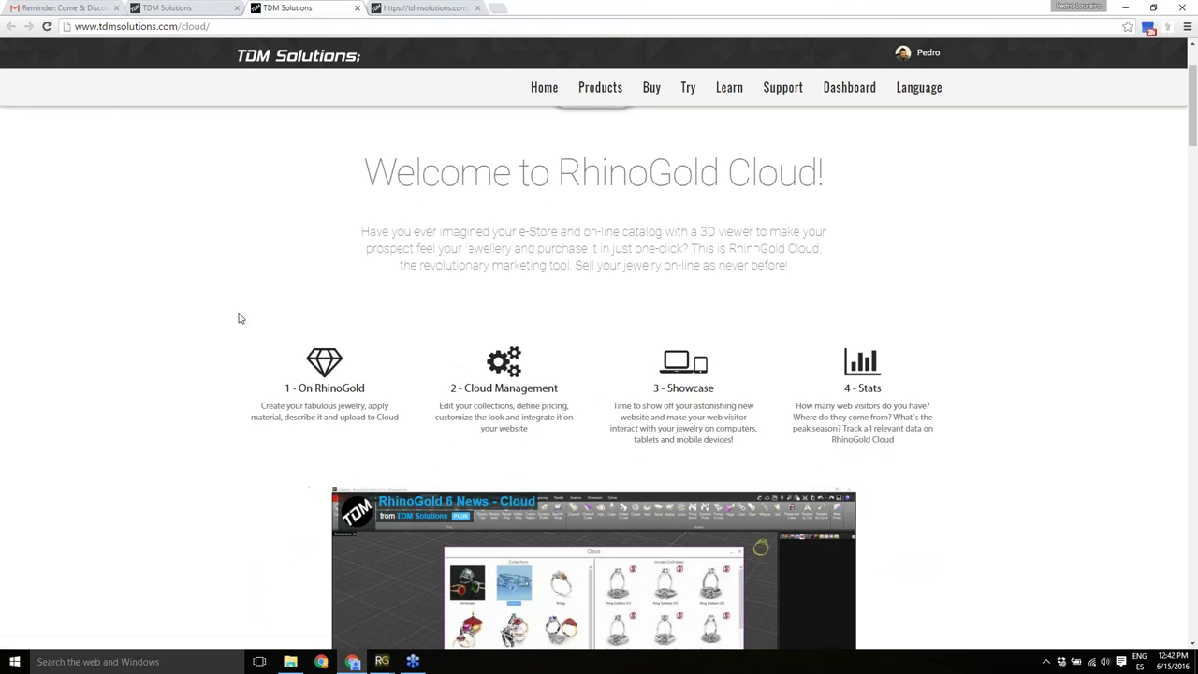
scroll(837, 487, "down", 2)
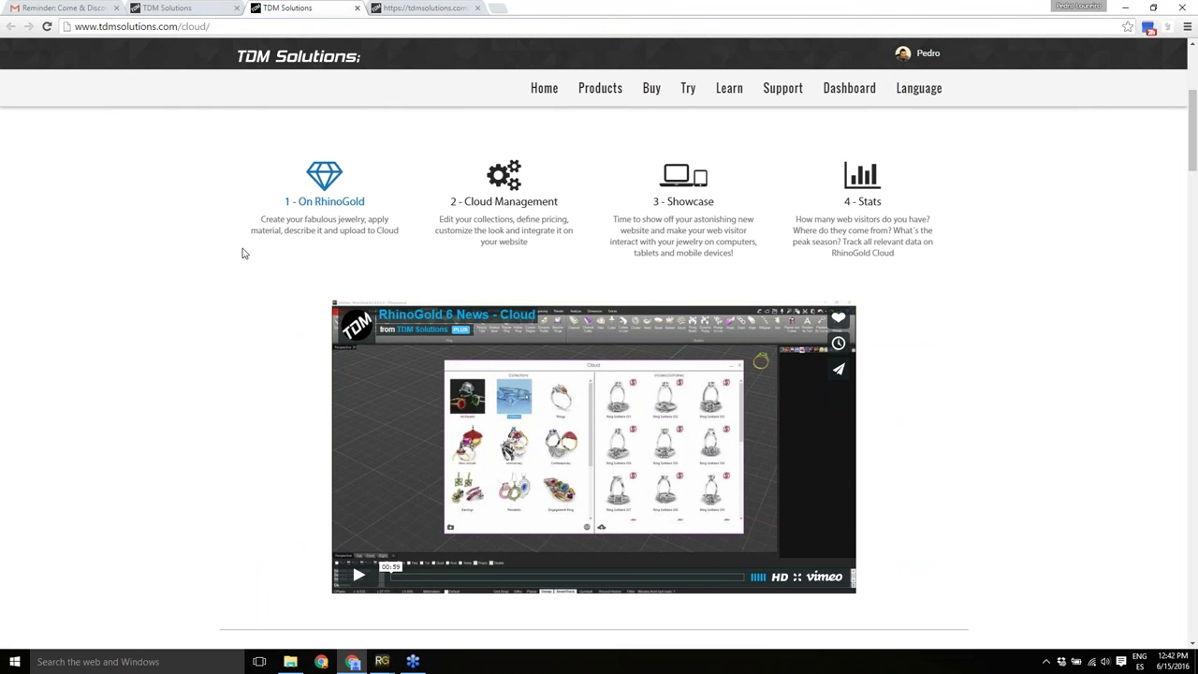
Check the Cloud Overview statistics and open the Summer Collection in the web catalog.
left_click(161, 8)
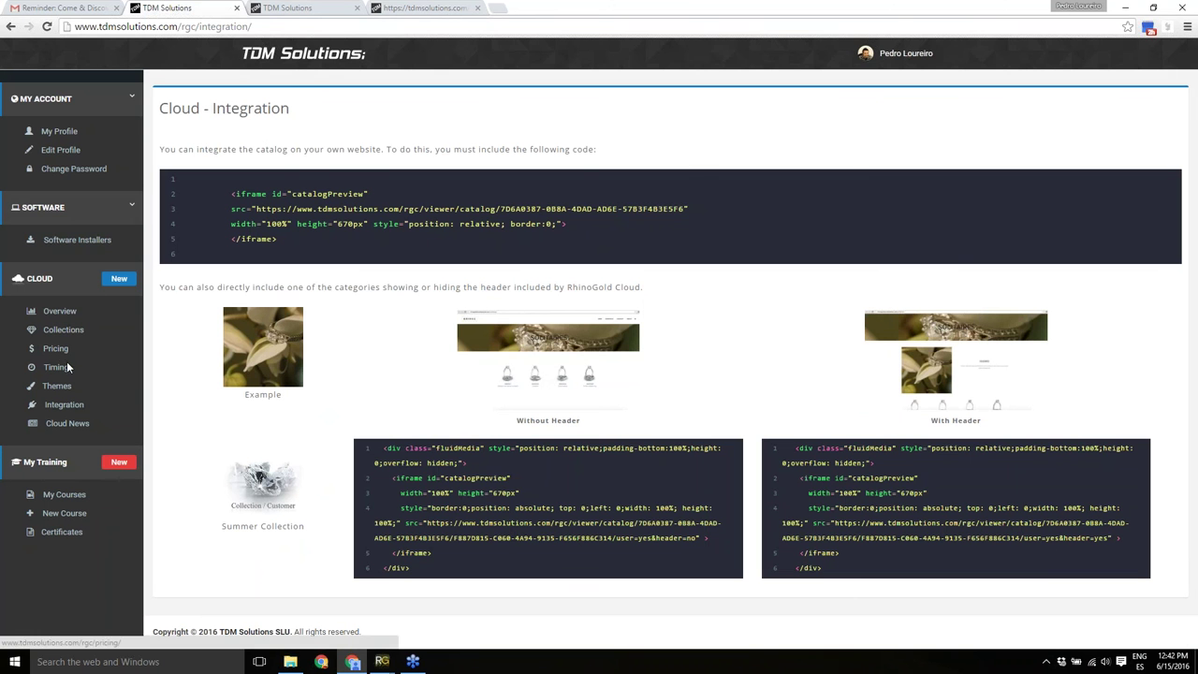
left_click(58, 316)
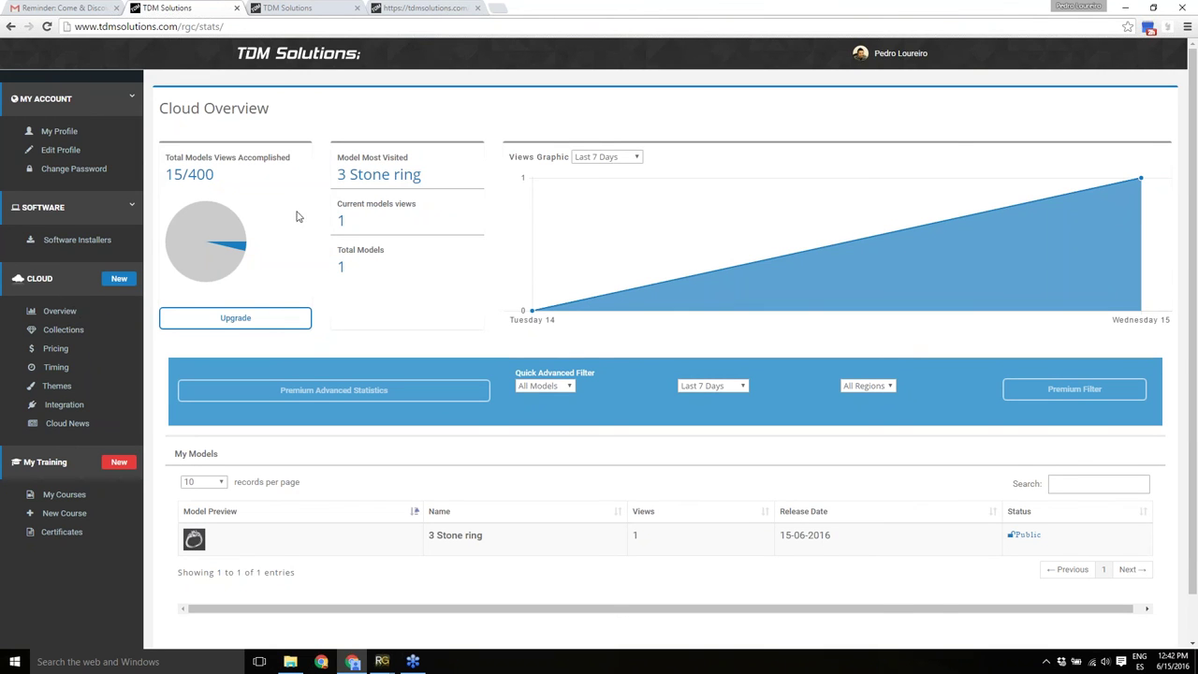
left_click(303, 7)
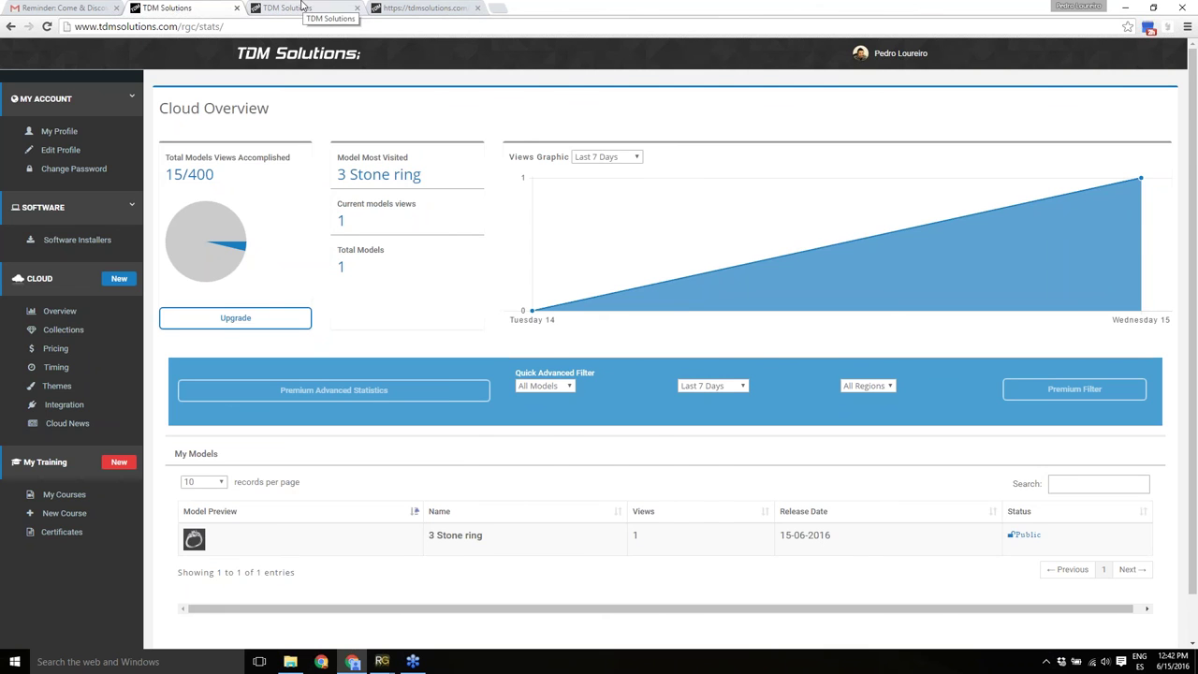
left_click(406, 9)
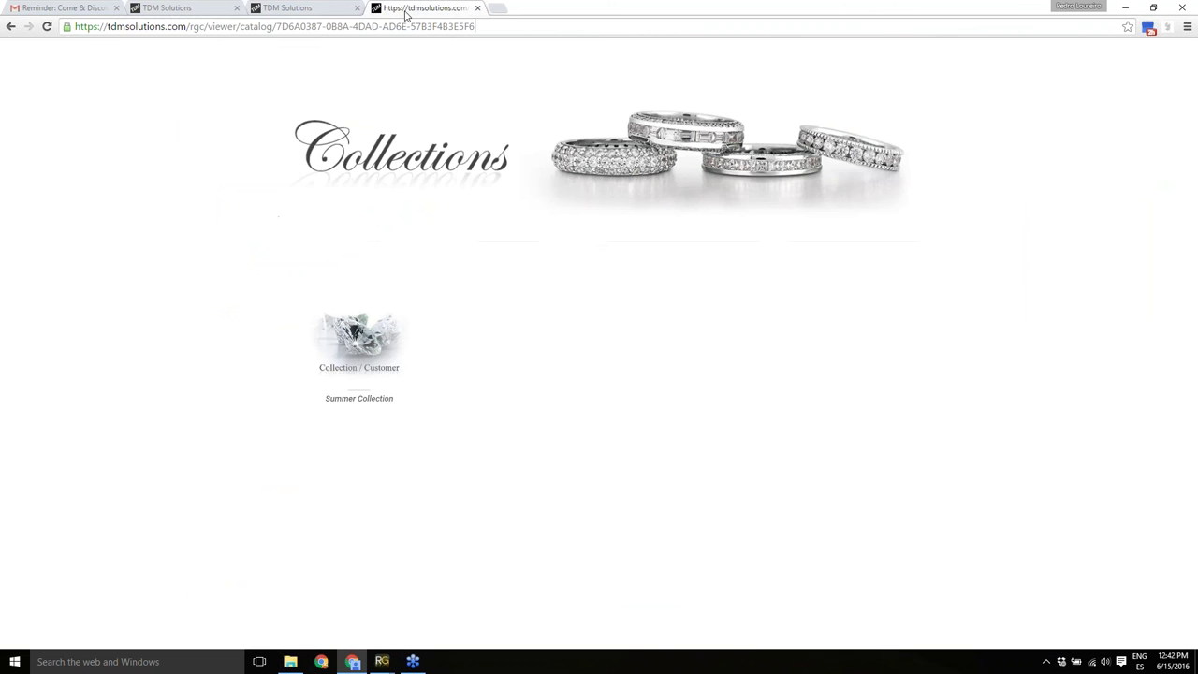
left_click(373, 339)
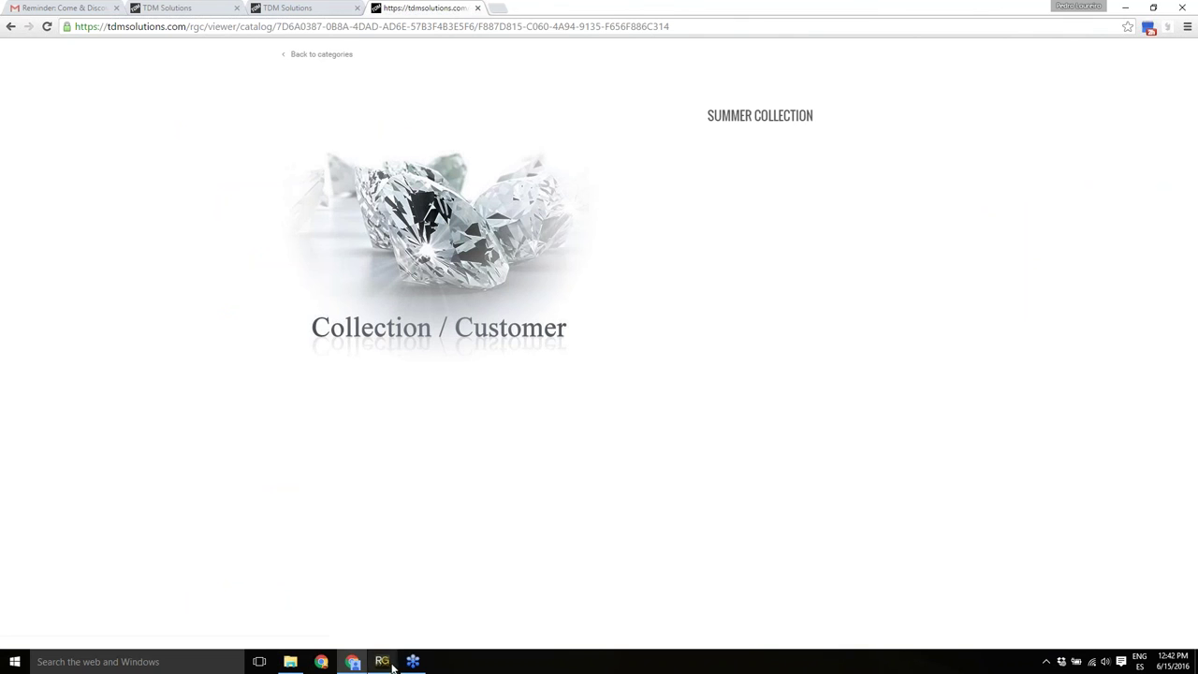
Switch to RhinoGold's Cloud window and open the web page of the 3 Stone ring.
mouse_move(384, 661)
left_click(488, 568)
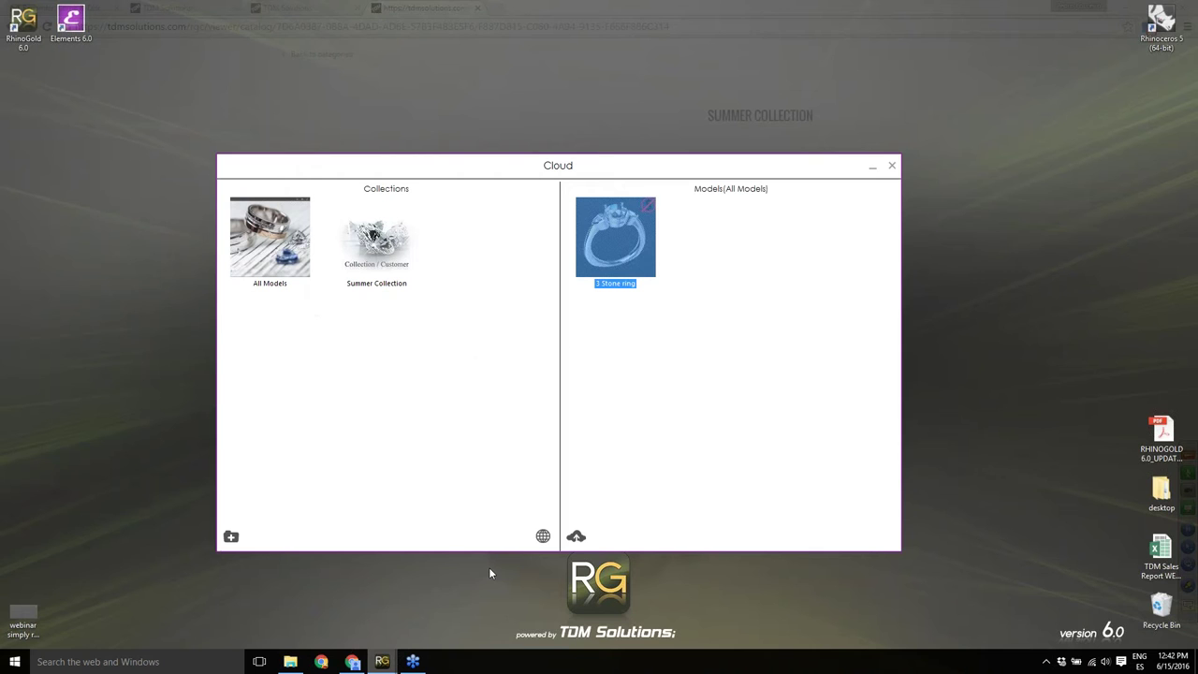
double_click(595, 265)
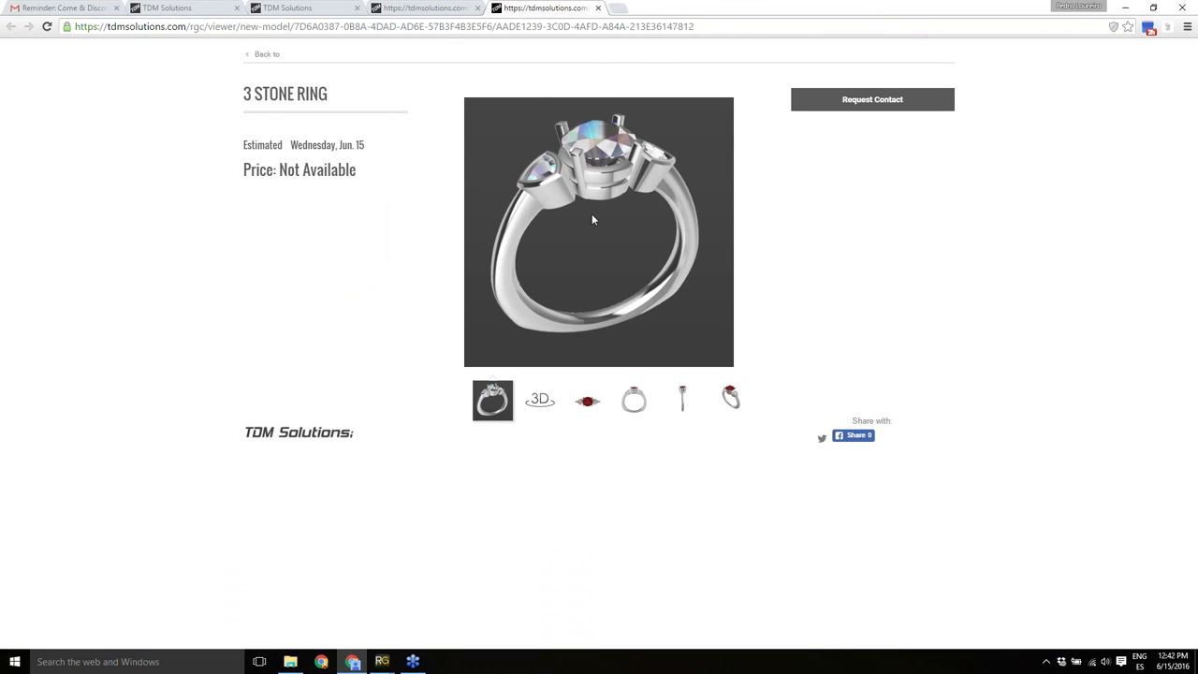
Inspect the ring in the 3D viewer from the front and side, and reload the page to reopen the 3D view.
left_click(546, 414)
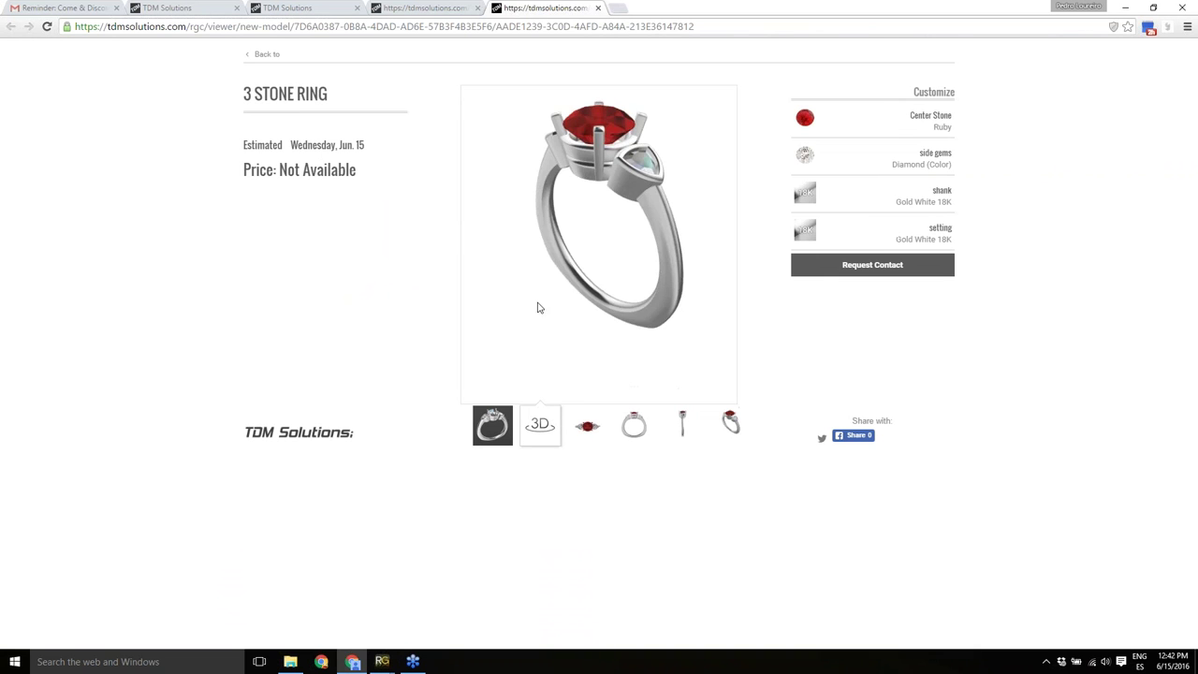
left_click_drag(673, 238, 591, 256)
left_click(644, 430)
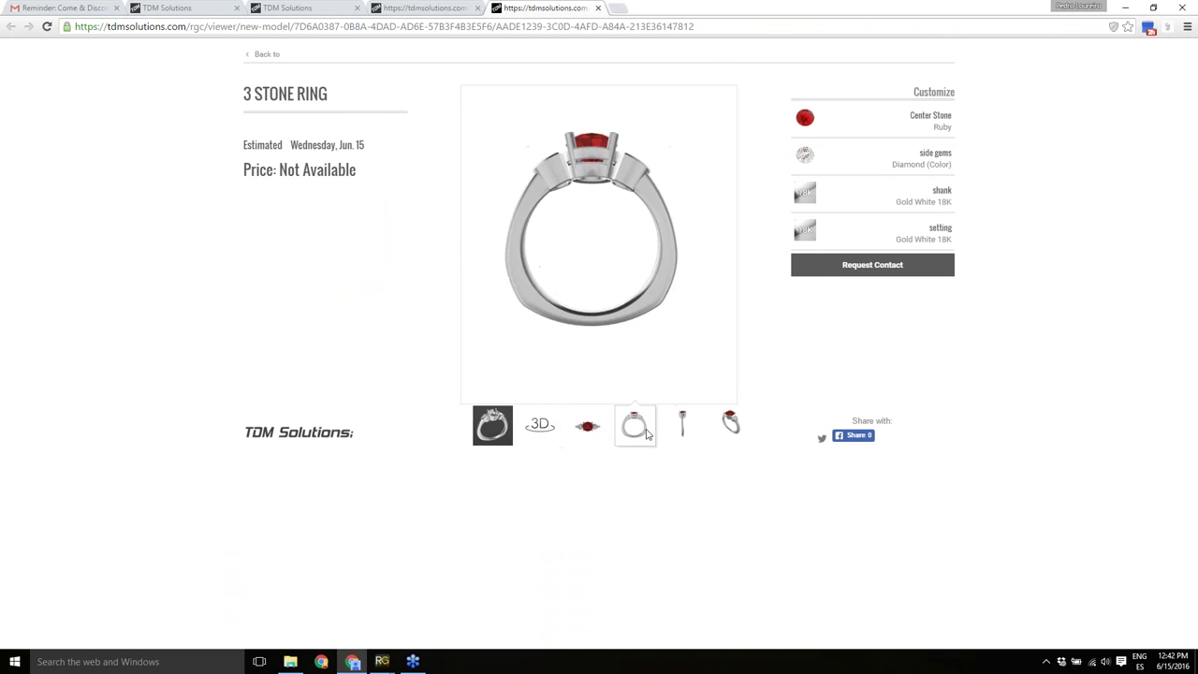
left_click(667, 430)
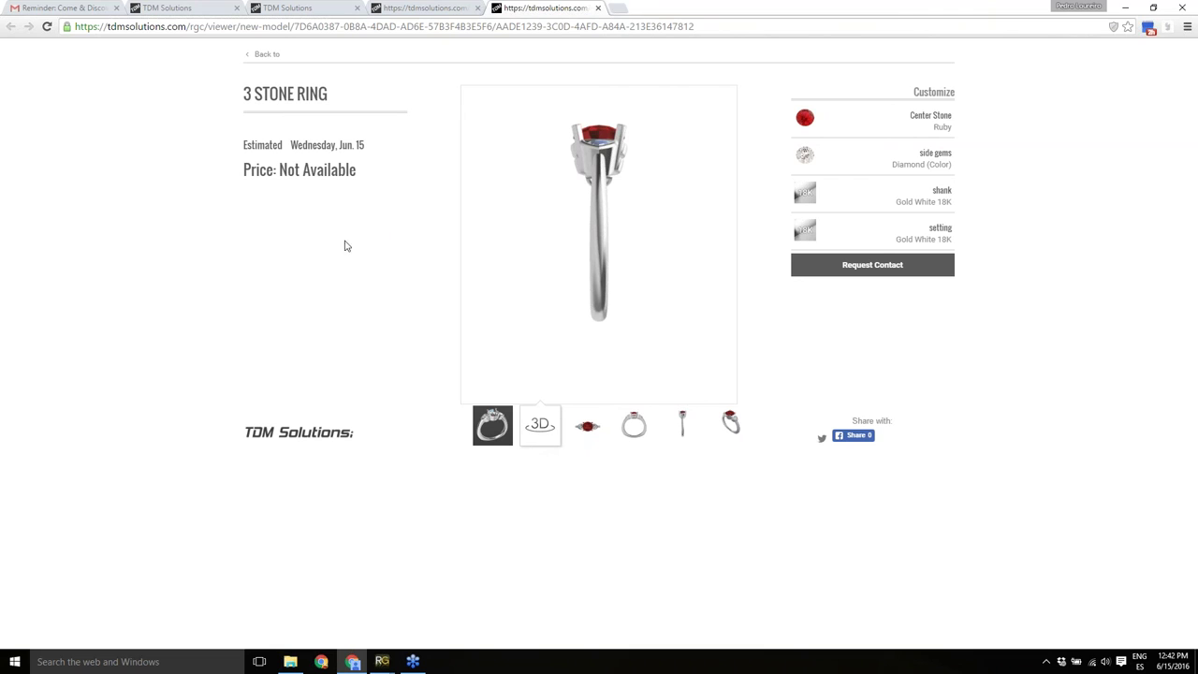
left_click(47, 27)
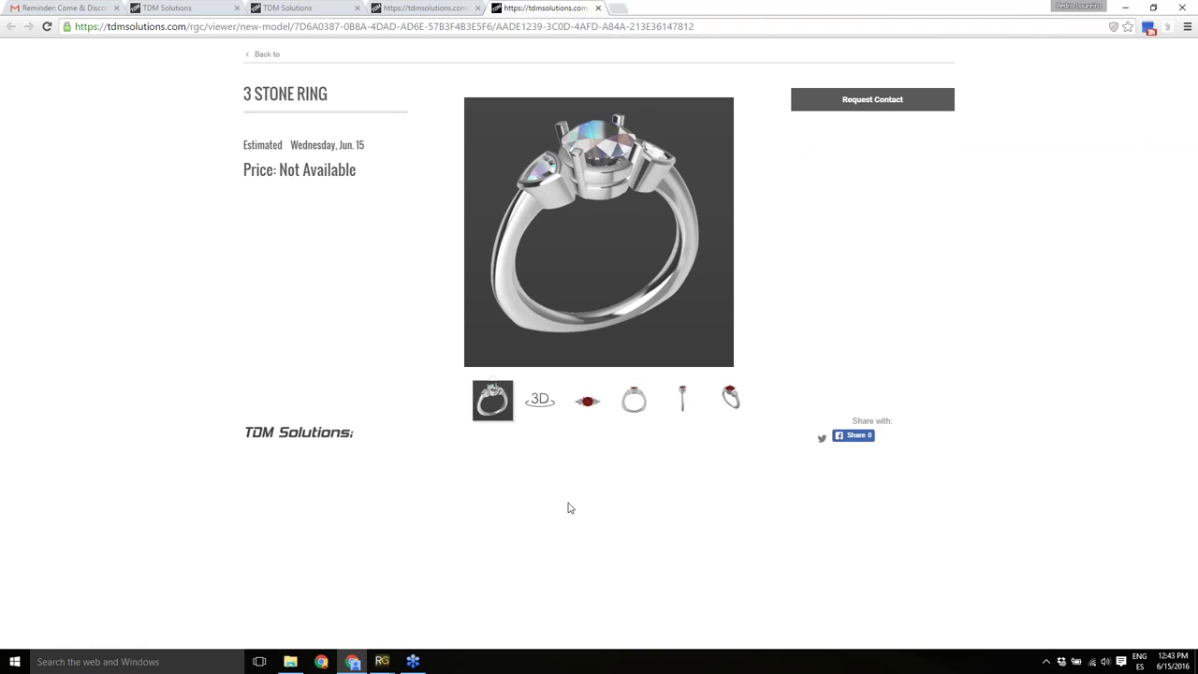
left_click(541, 401)
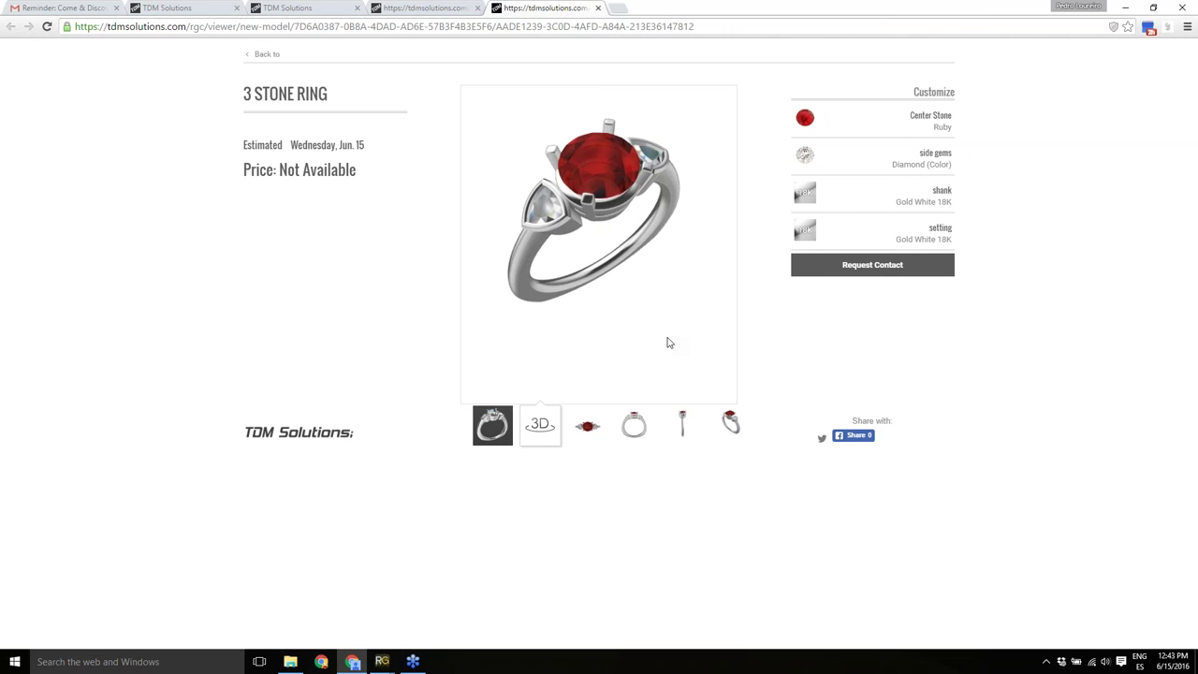
Return to RhinoGold, close the Cloud window and bring the three-stone ring model into close view.
mouse_move(382, 662)
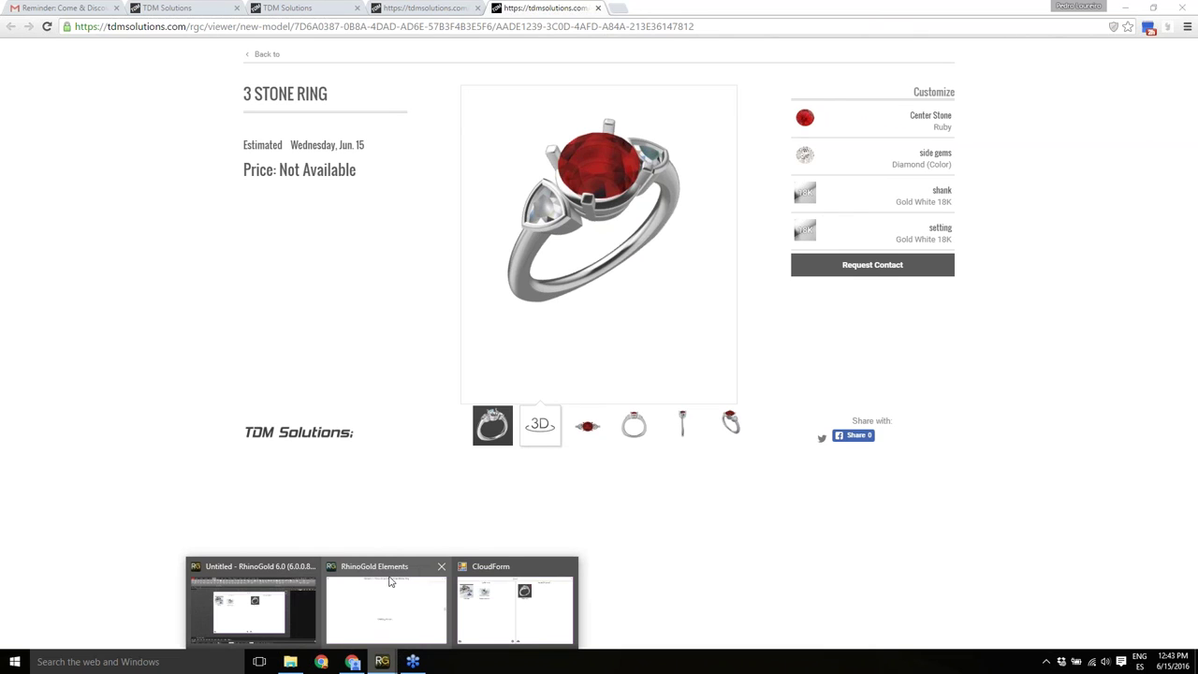
mouse_move(496, 569)
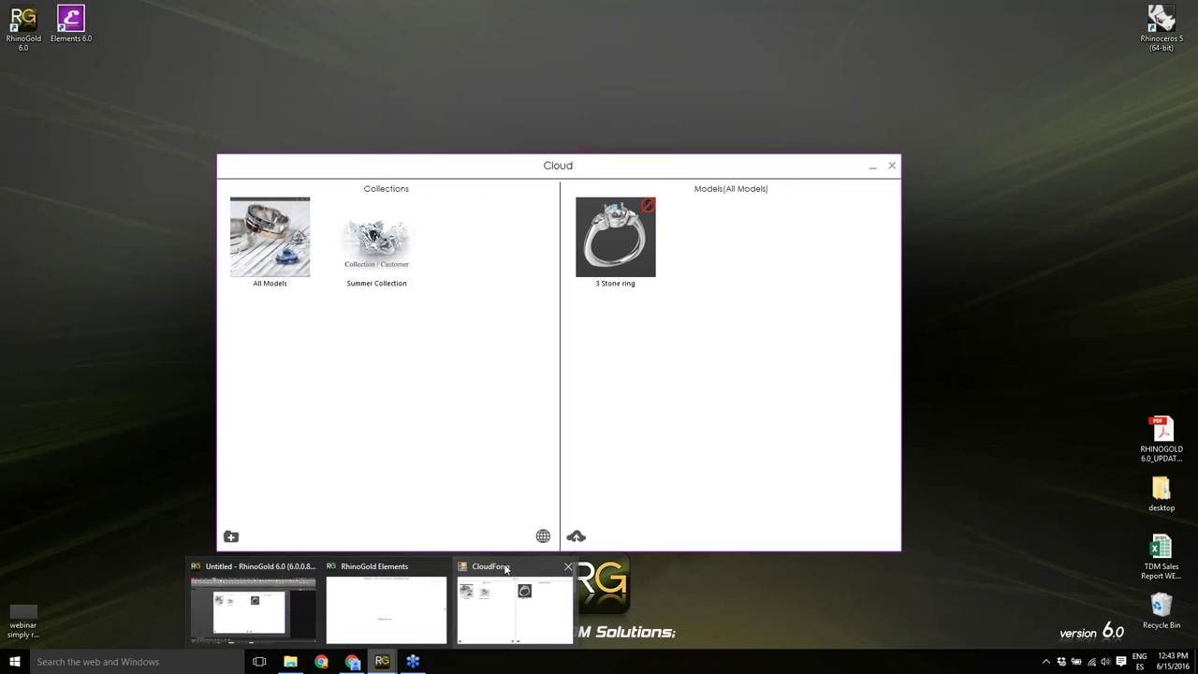
left_click(505, 568)
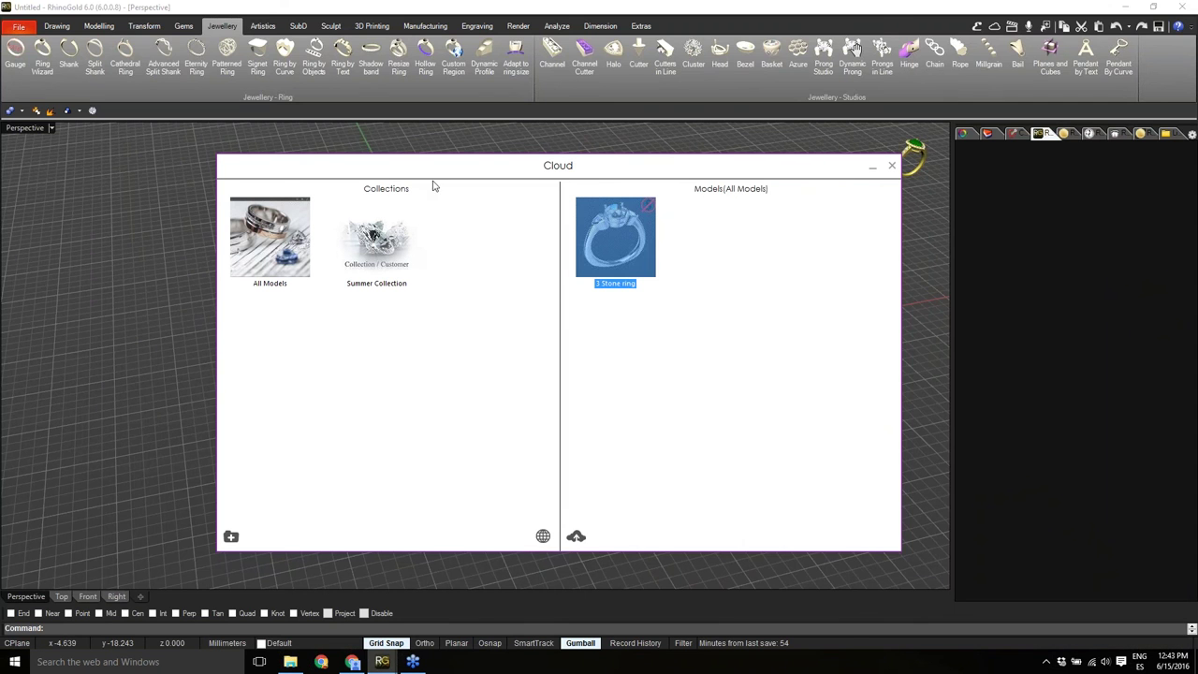
left_click_drag(441, 172, 464, 169)
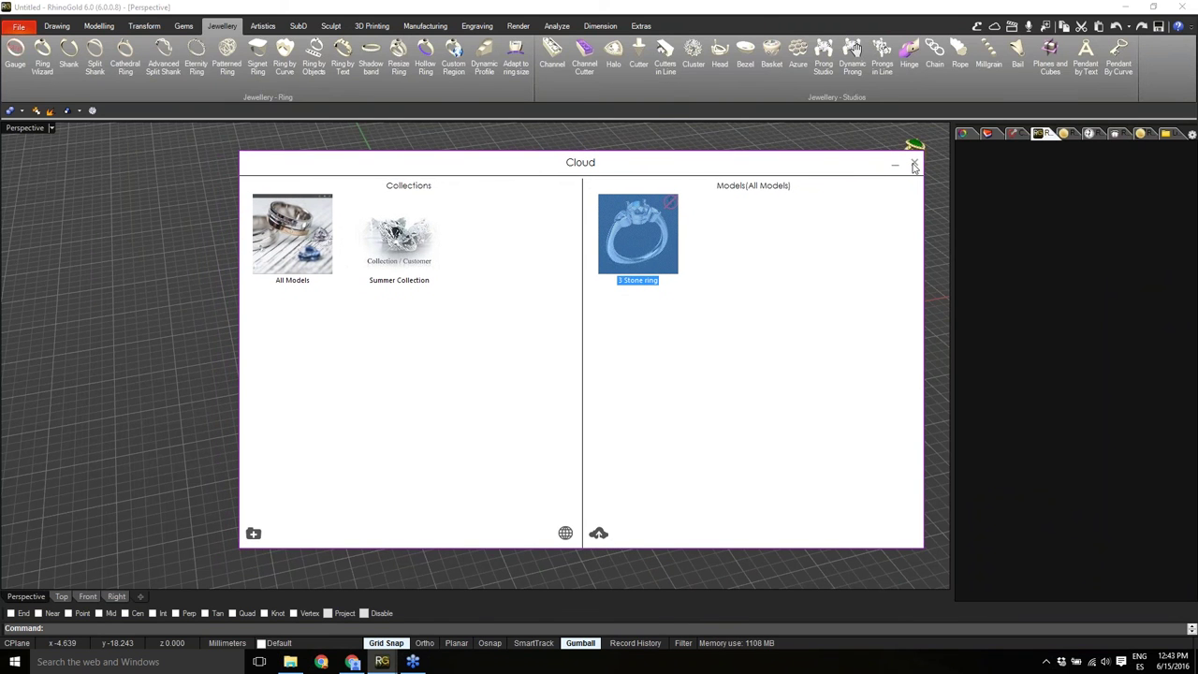
left_click(914, 164)
left_click(469, 378)
right_click_drag(469, 379, 506, 404)
scroll(506, 405, "up", 2)
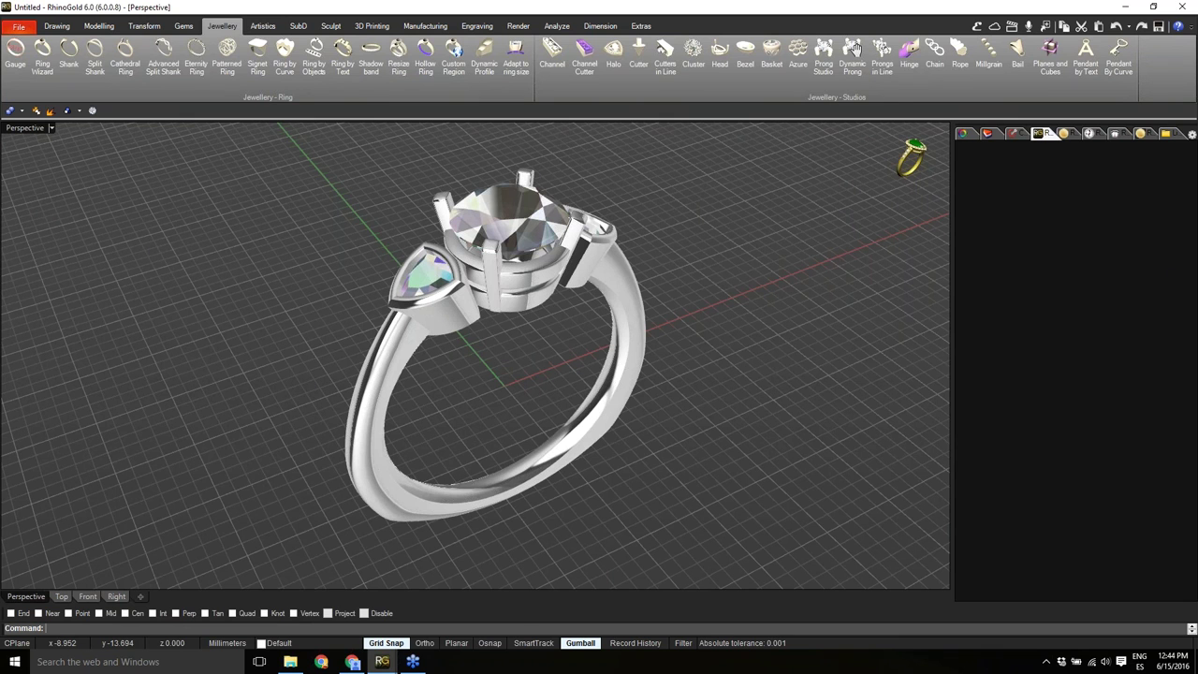
Display the SubD tools and examine the ring model from several angles.
mouse_move(382, 661)
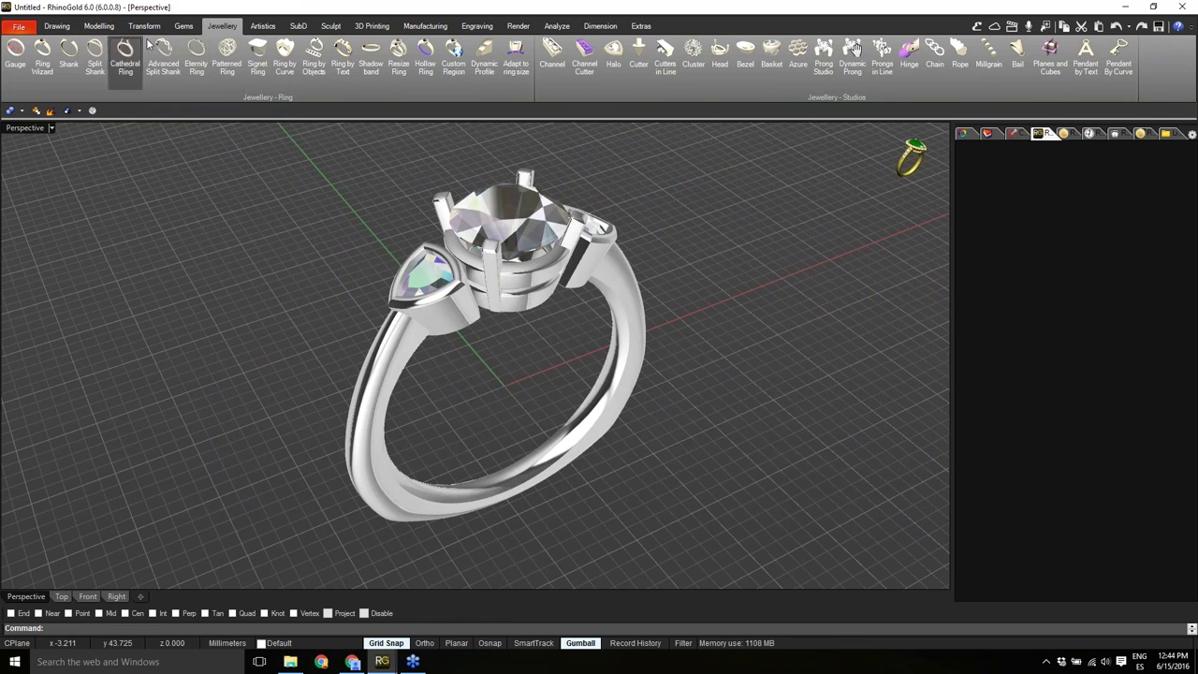
left_click(299, 28)
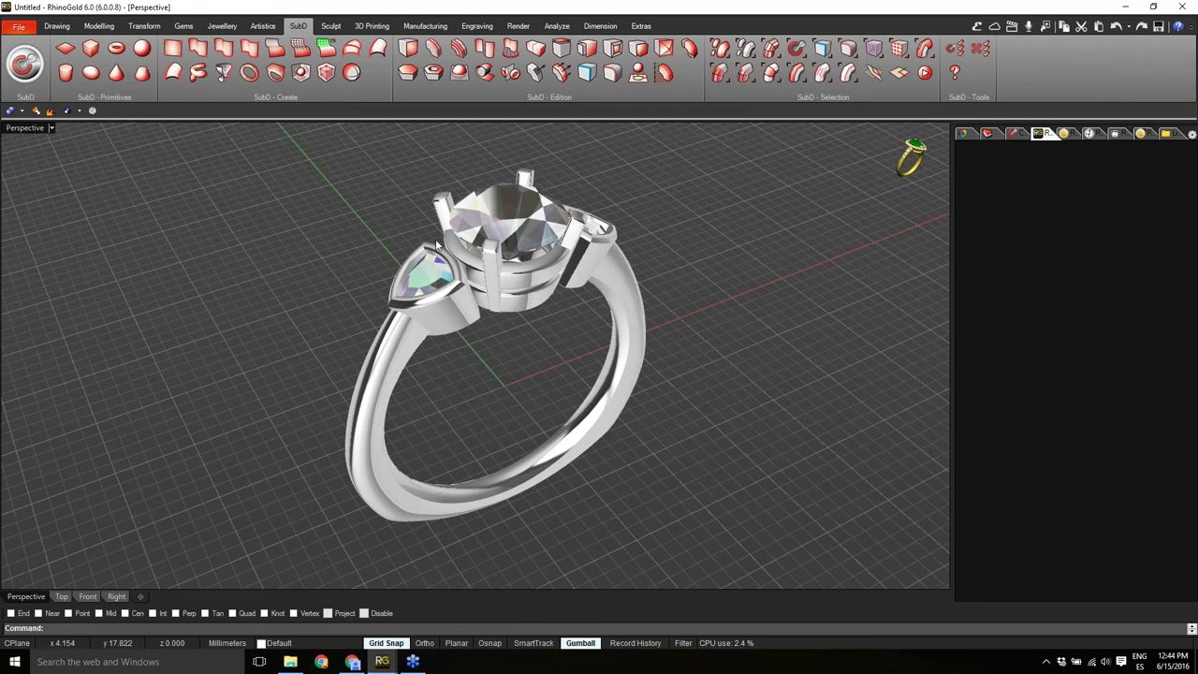
right_click_drag(488, 334, 535, 271)
scroll(535, 271, "up", 2)
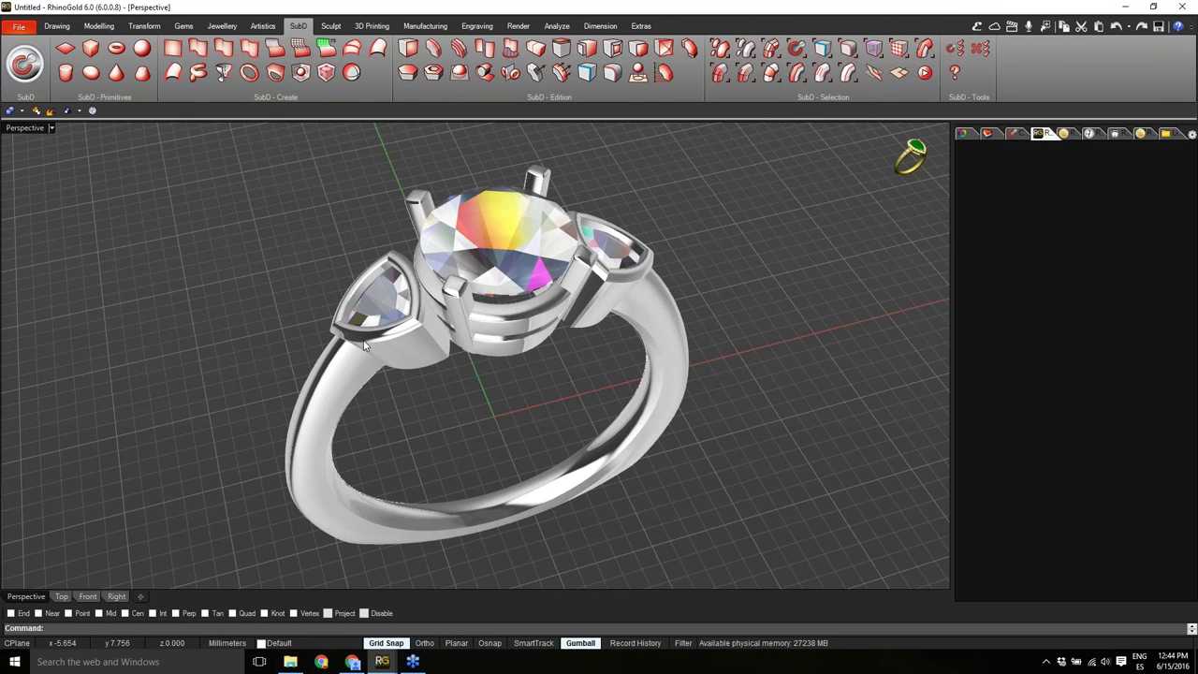
right_click_drag(354, 345, 386, 359)
mouse_move(412, 262)
right_mouse_down()
mouse_move(393, 328)
mouse_move(388, 309)
right_mouse_up()
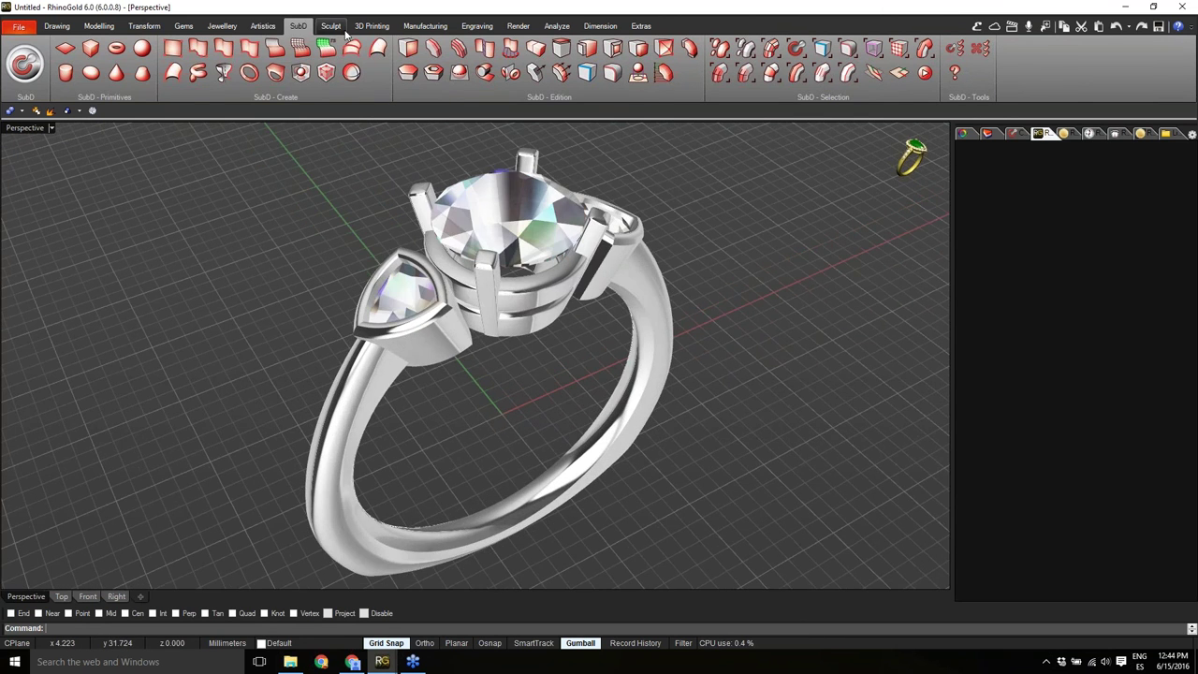
Start Clayoo sculpting on the ring shank.
left_click(331, 25)
left_click(26, 62)
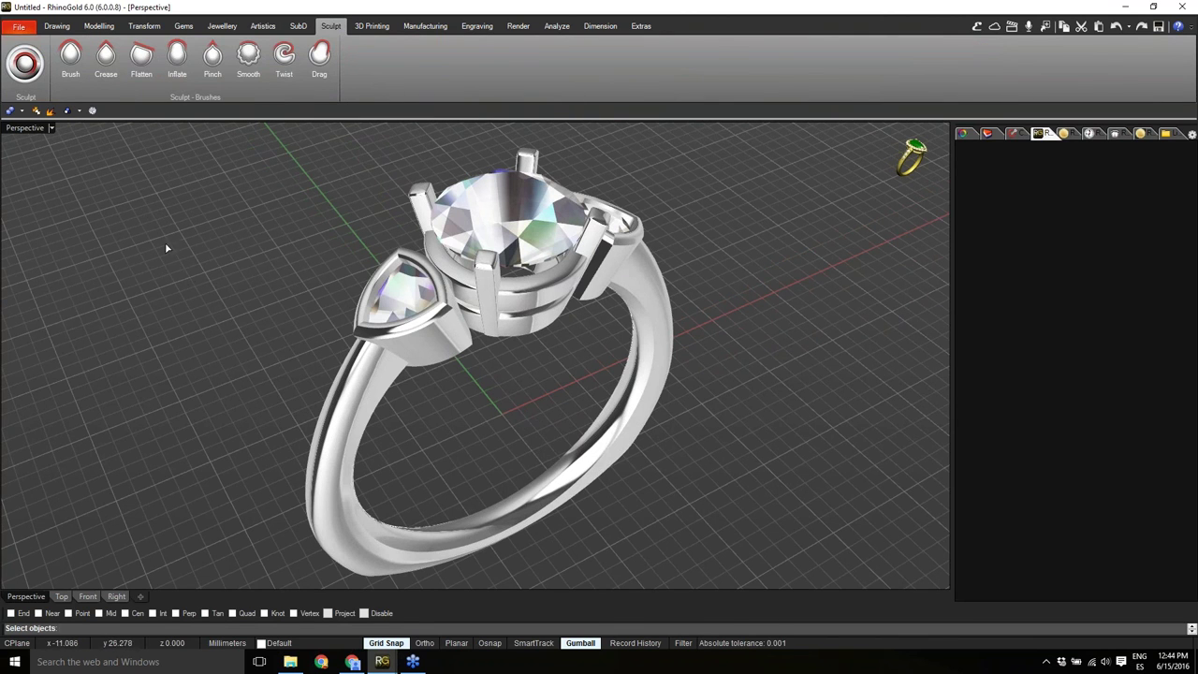
left_click(348, 484)
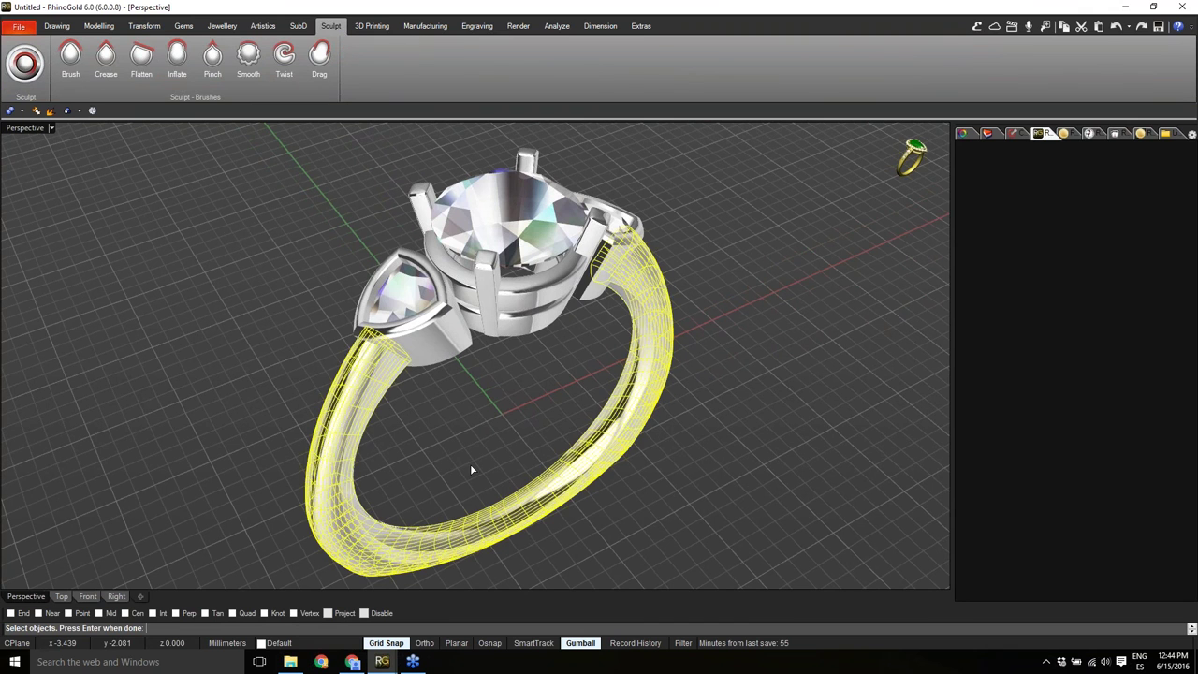
key("Return")
right_click_drag(671, 429, 583, 393)
scroll(583, 393, "up", 2)
Subdivide the shank's sculpting mesh once and inflate a small bump on the shank beside the side stone's setting.
left_click(979, 204)
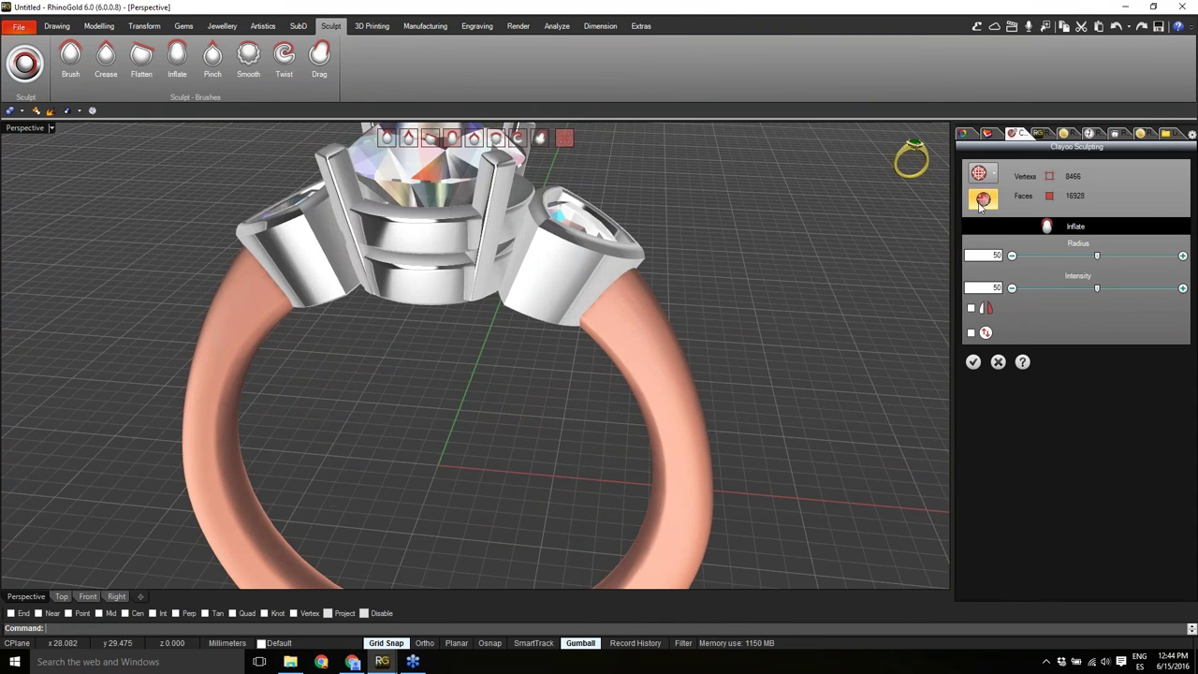
scroll(455, 175, "up", 6)
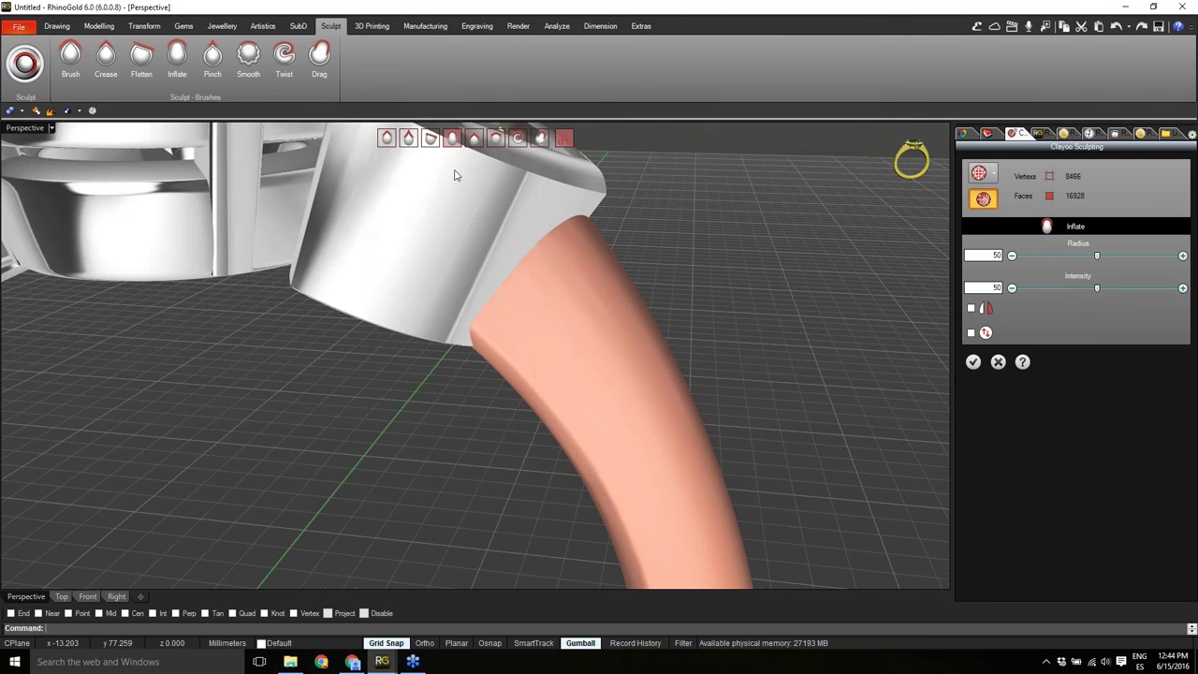
scroll(556, 326, "up", 2)
scroll(557, 326, "up", 2)
left_click(554, 324)
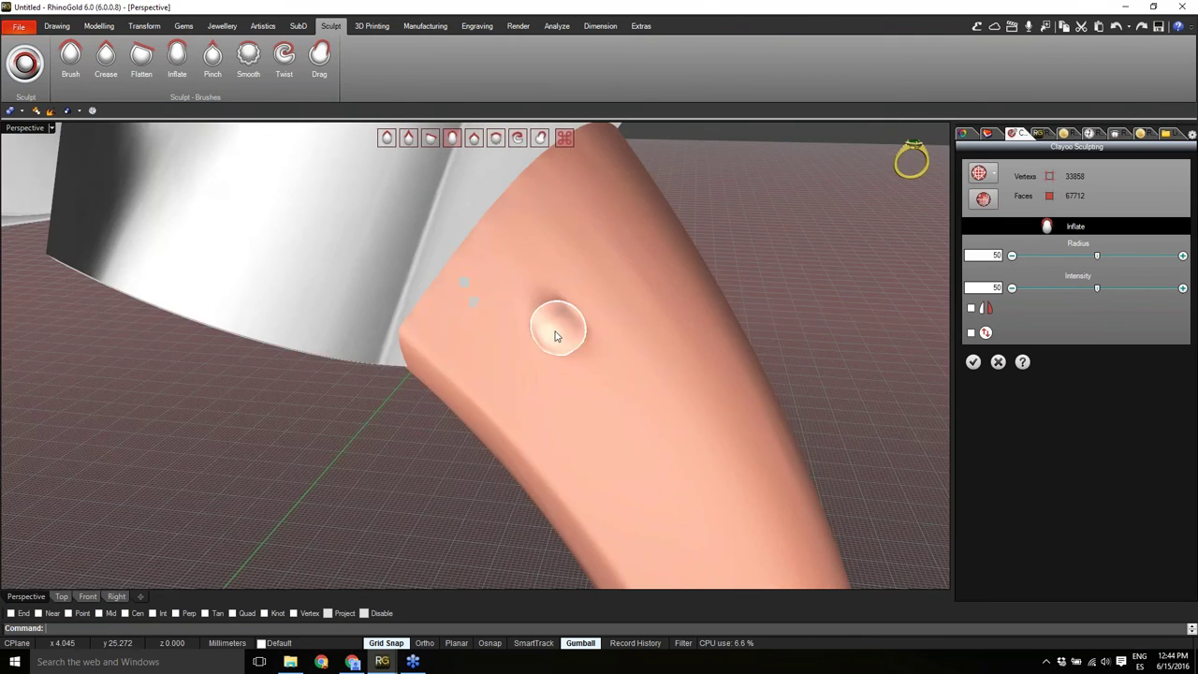
Inflate more bumps along the shank below the side stone's setting, with symmetry turned on to mirror strokes onto the opposite side.
right_click_drag(619, 398, 636, 394)
left_click(635, 395)
left_click(971, 307)
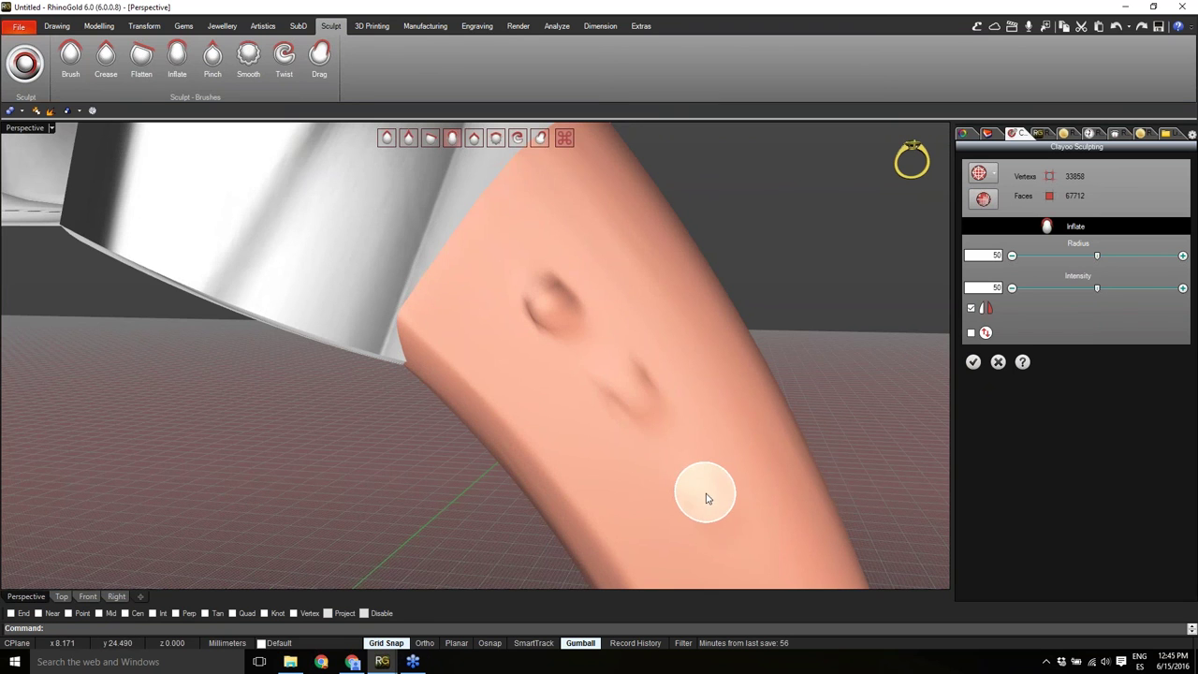
scroll(605, 401, "down", 4)
right_click_drag(675, 446, 633, 267)
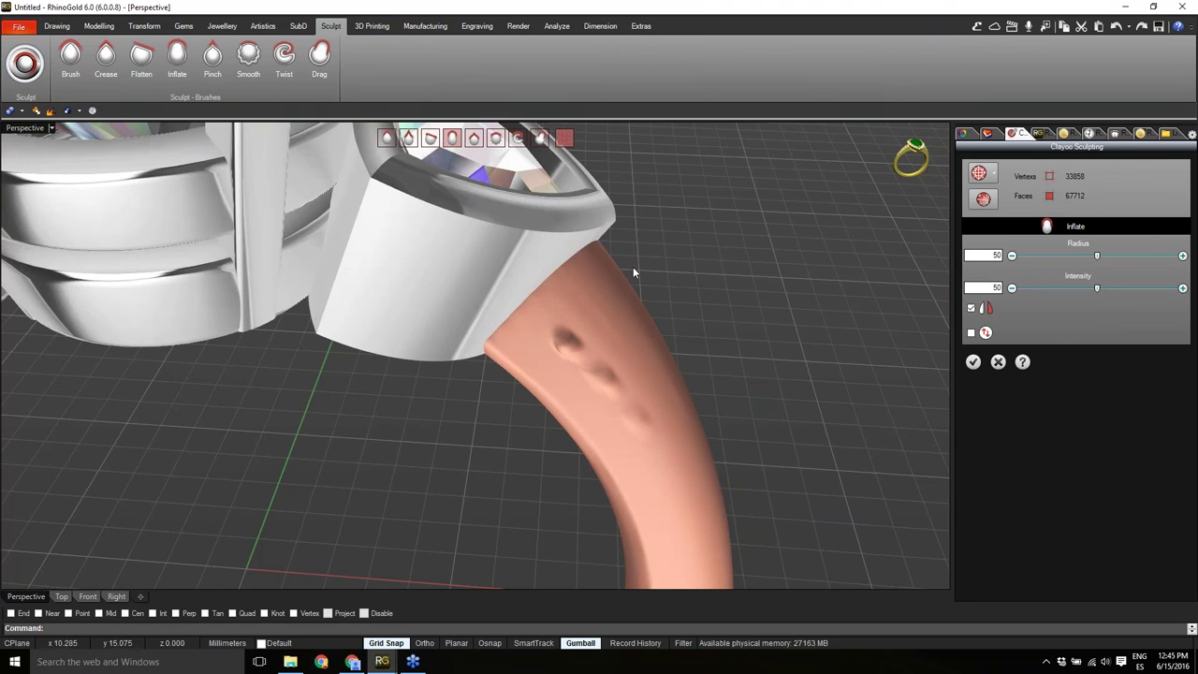
Display the SubD tools, view the whole ring with its mirrored bumps and cancel the Clayoo sculpting.
left_click(296, 25)
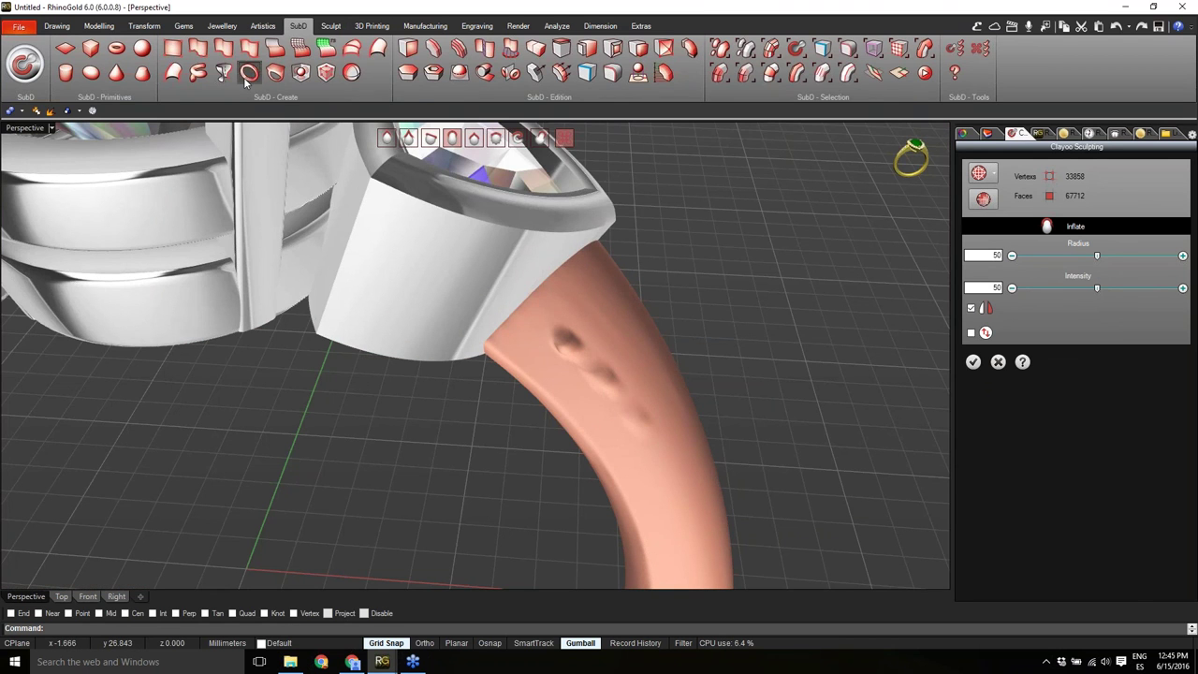
right_click_drag(320, 366, 351, 384)
scroll(557, 304, "down", 7)
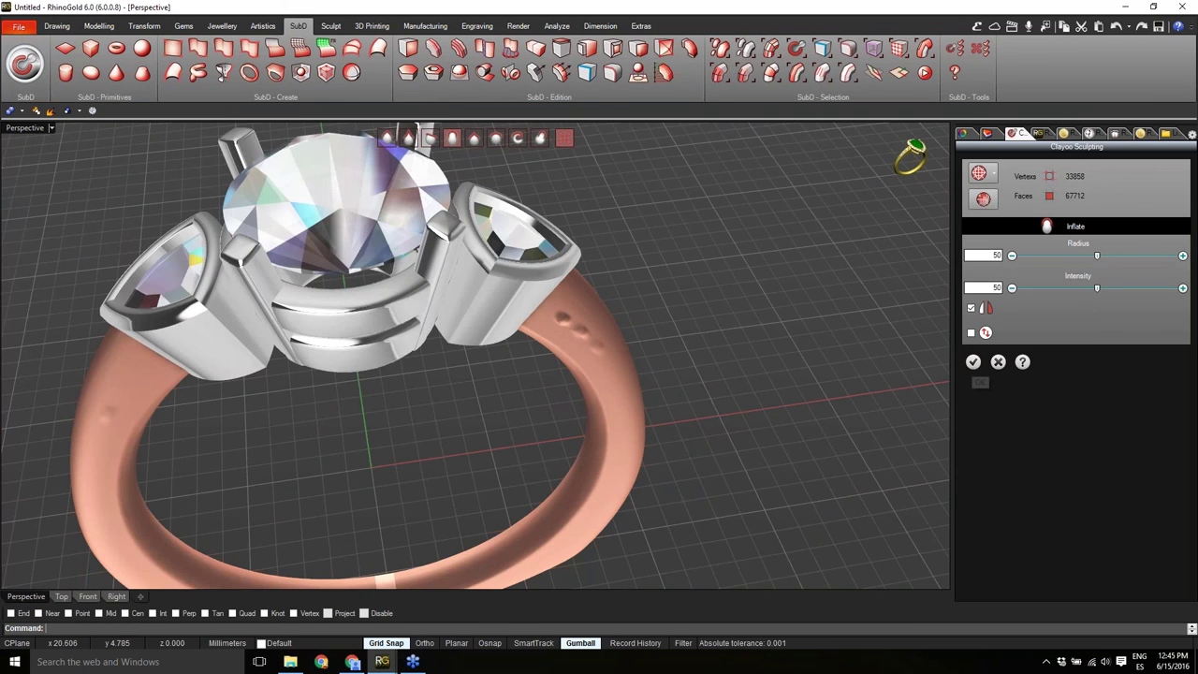
right_click_drag(779, 328, 806, 345)
scroll(646, 372, "down", 1)
scroll(671, 318, "down", 2)
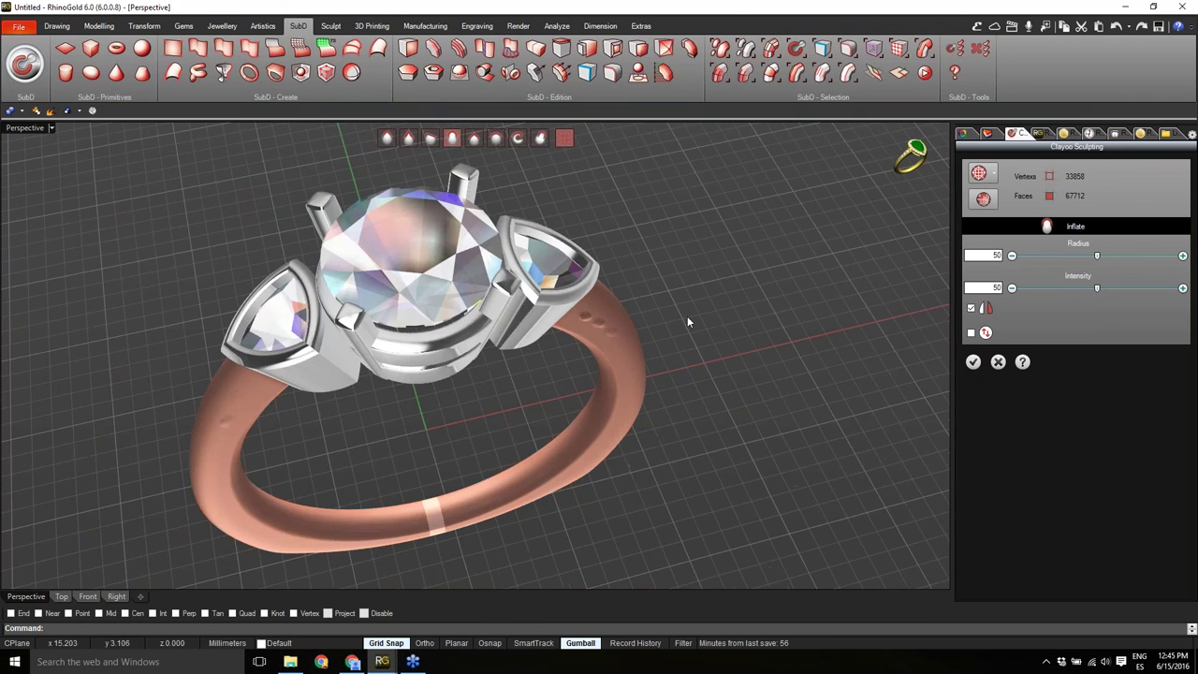
scroll(652, 340, "up", 2)
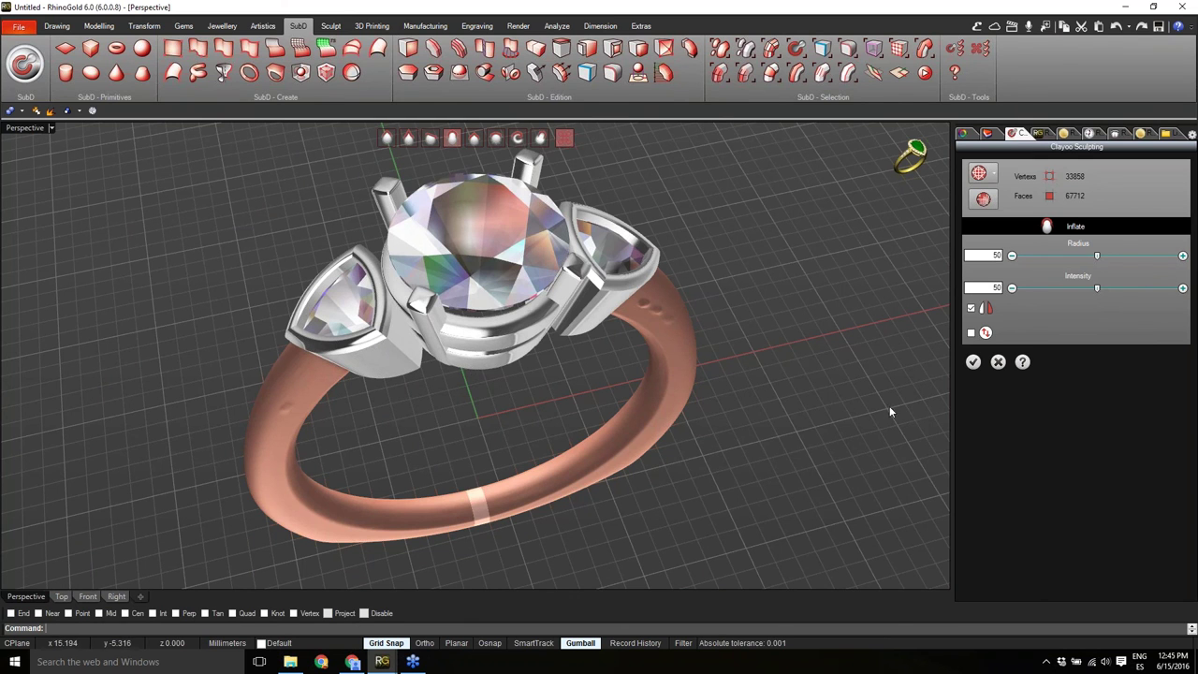
left_click(998, 363)
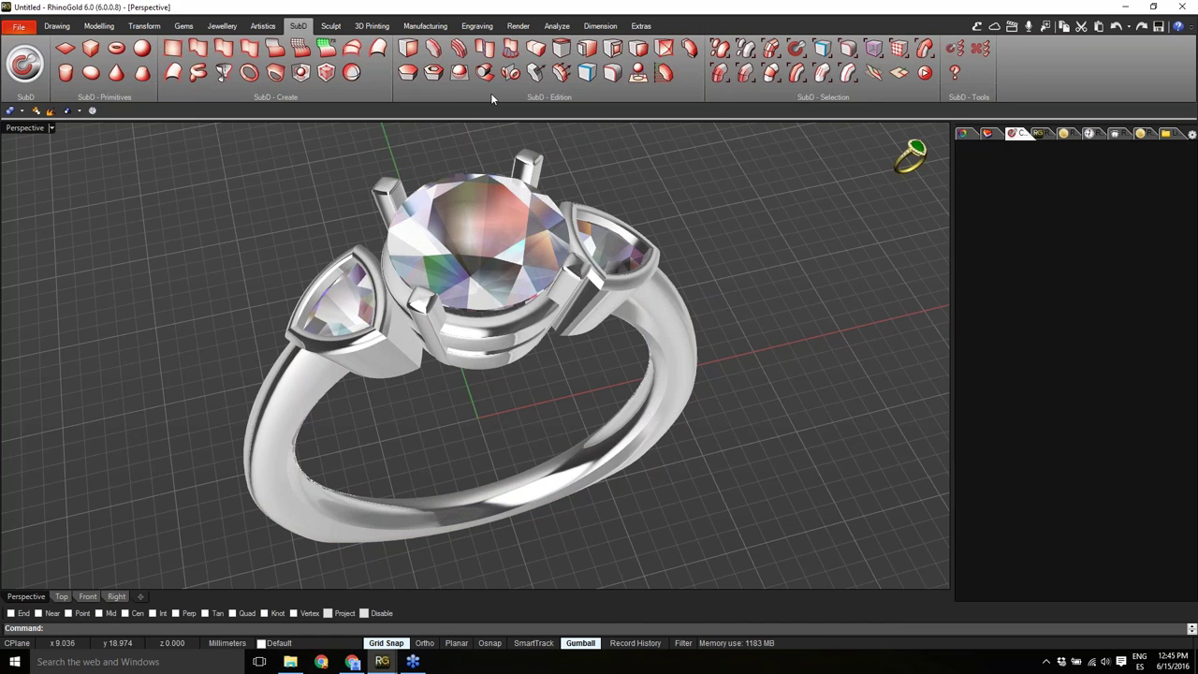
Display the Jewellery ring and studio tools and view the three-stone ring from another angle.
left_click(224, 29)
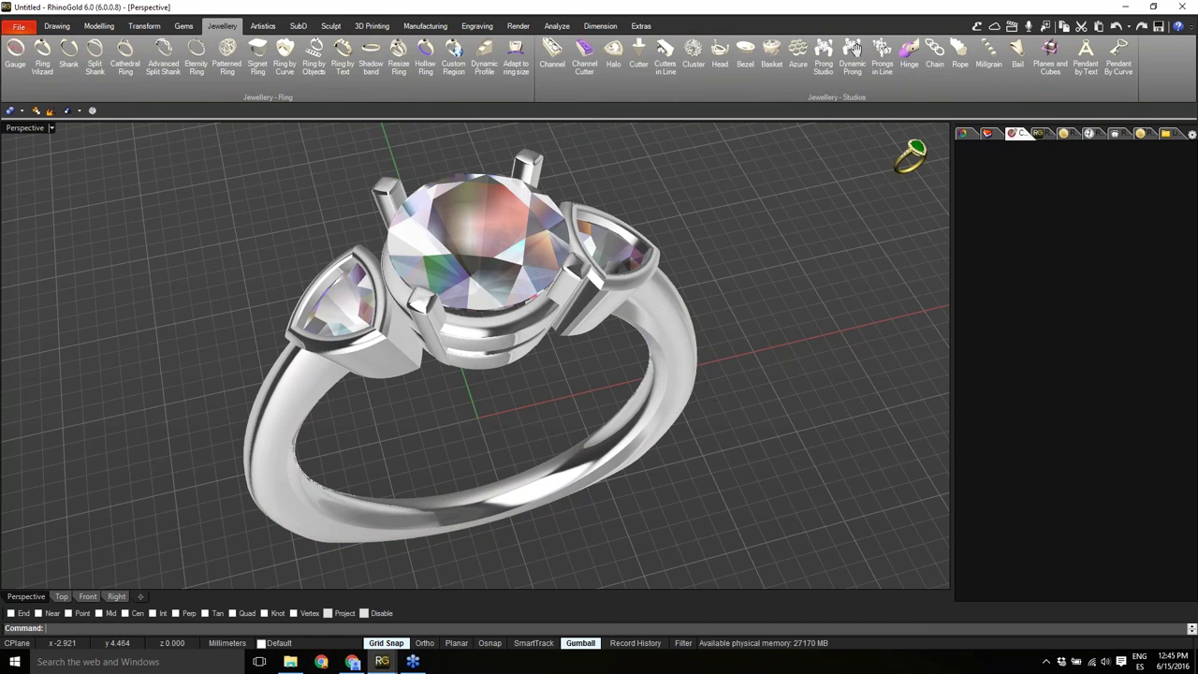
right_click_drag(398, 339, 416, 363)
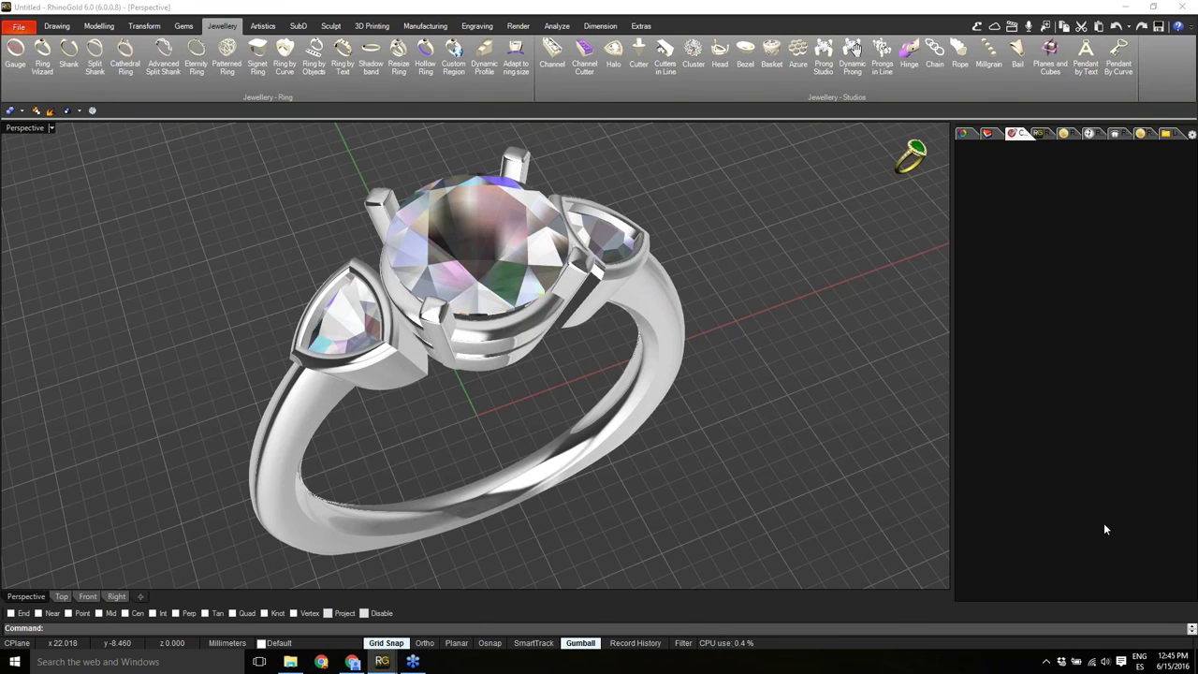
right_click_drag(491, 521, 494, 483)
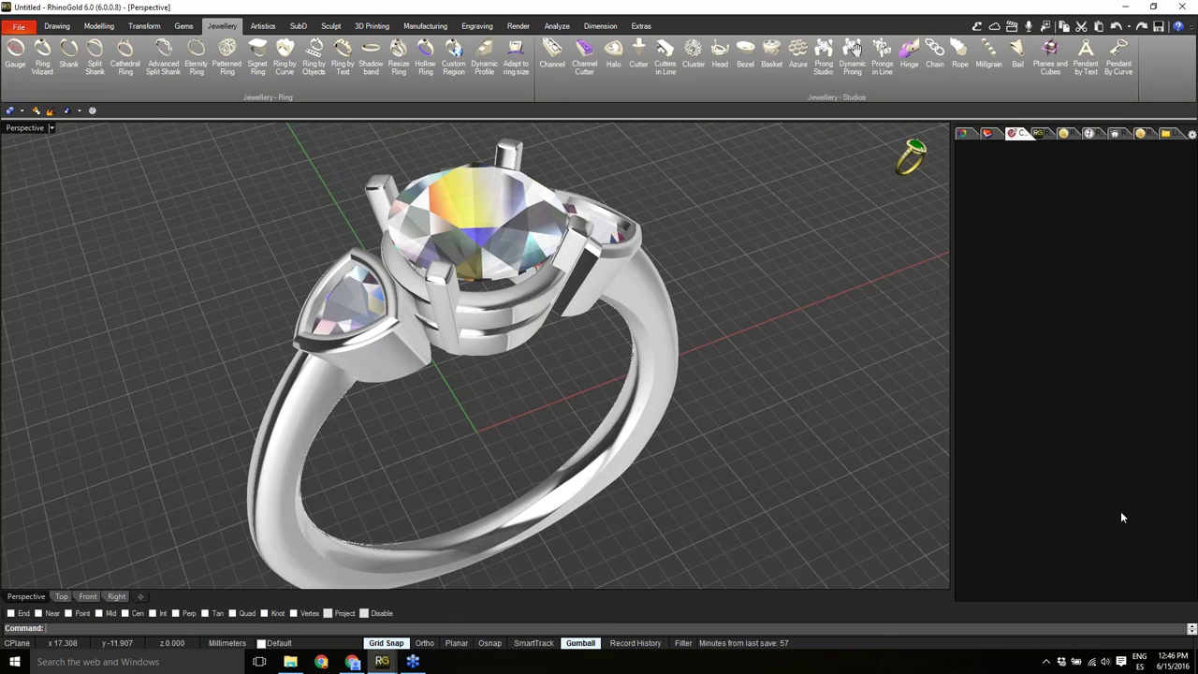
Switch to Chrome, show the Collections catalogue page and select the web address of the 3 Stone Ring page.
mouse_move(352, 661)
left_click(352, 599)
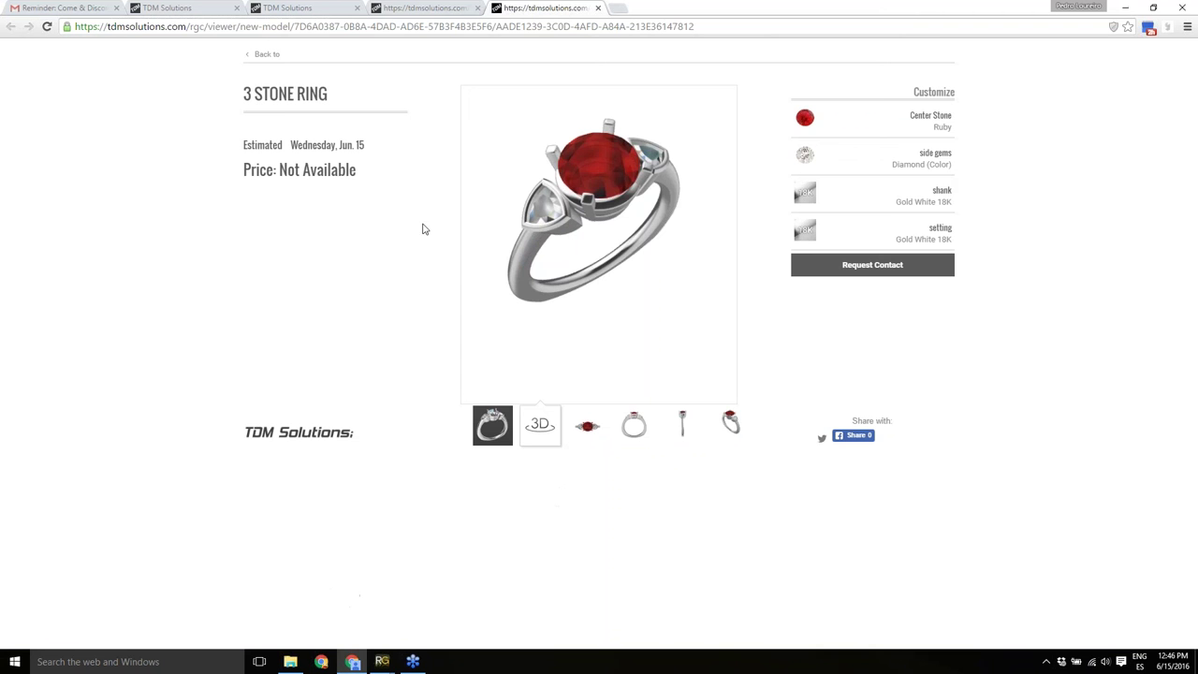
left_click(324, 7)
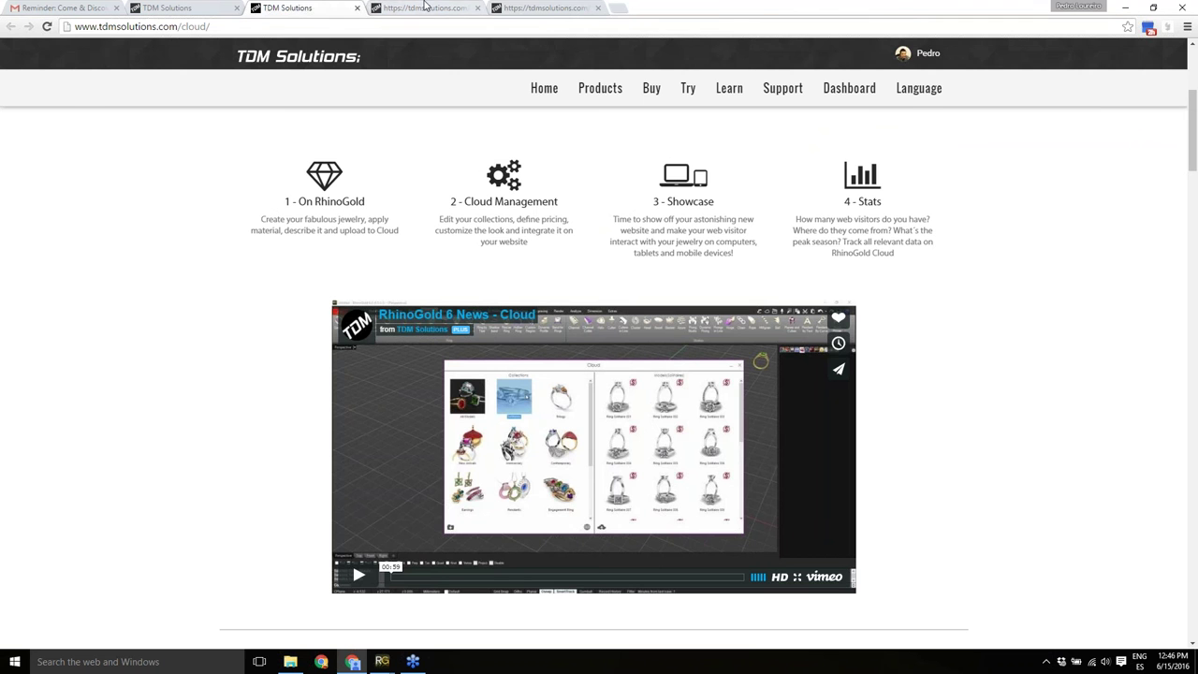
left_click(426, 8)
left_click(329, 56)
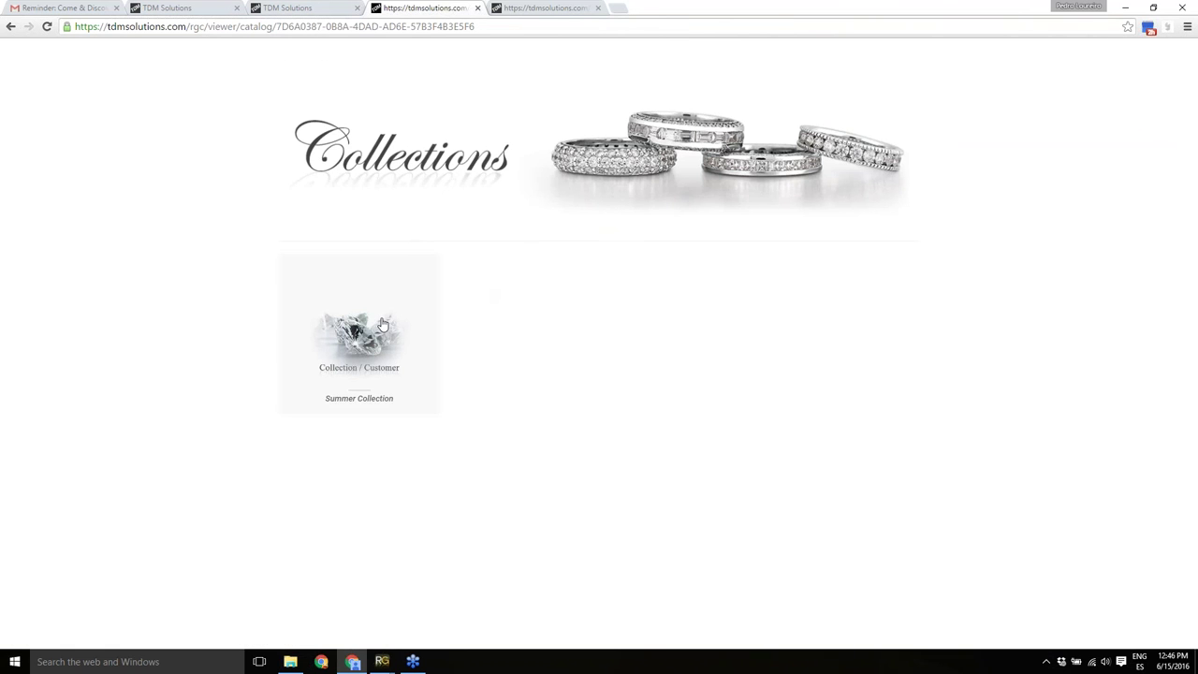
left_click(560, 5)
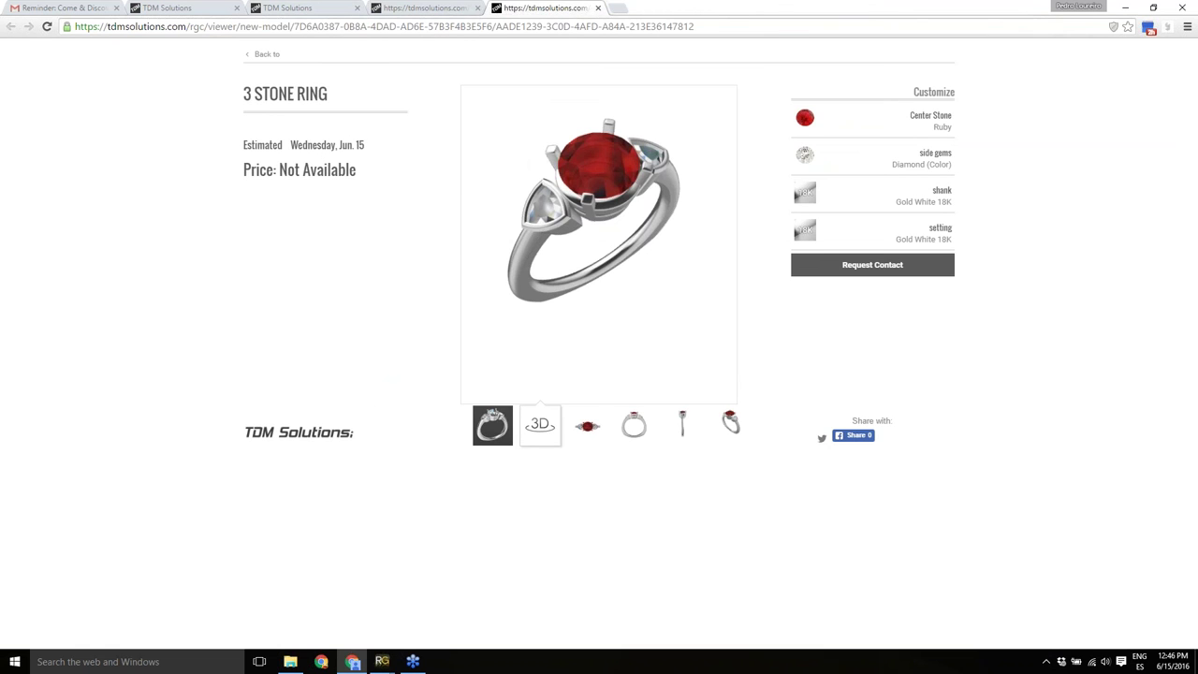
left_click_drag(711, 26, 87, 63)
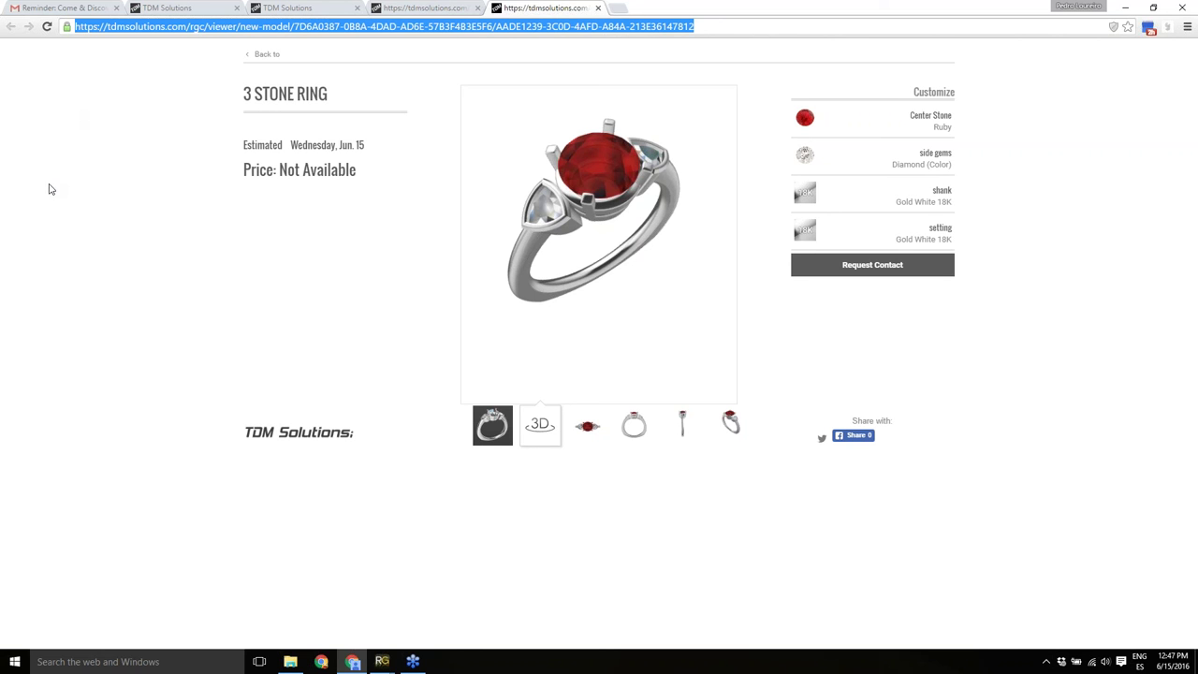
Return to the RhinoGold ring model, display the Gems tools and view the whole ring.
left_click(381, 667)
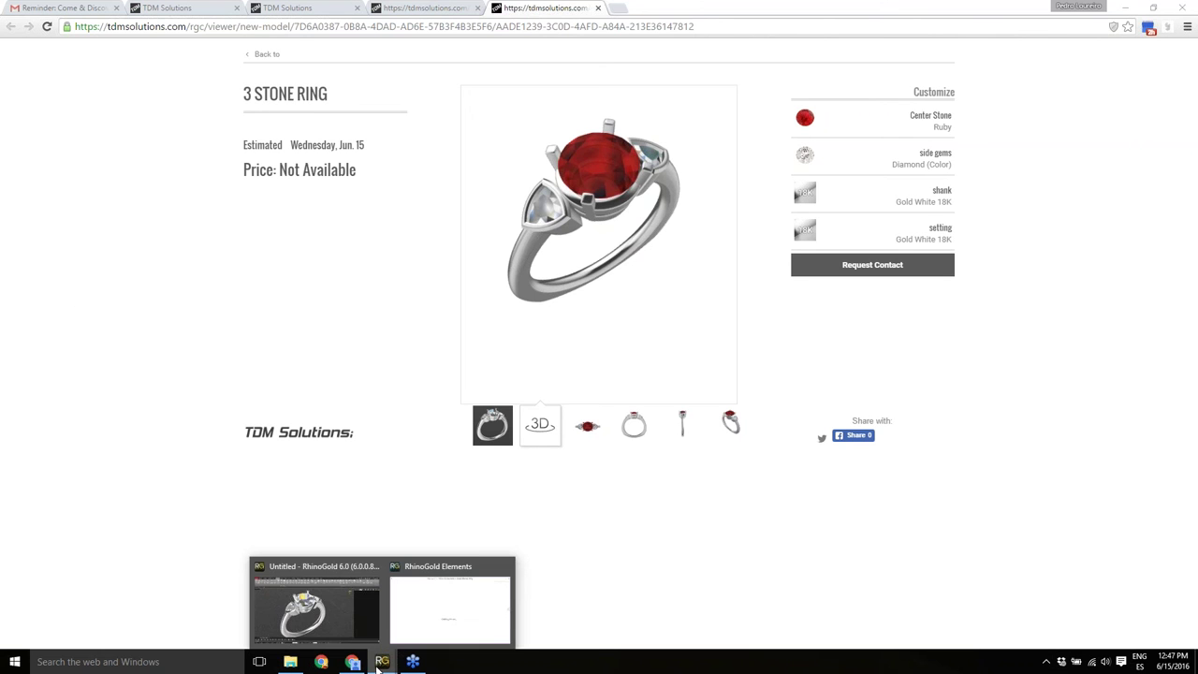
left_click(332, 566)
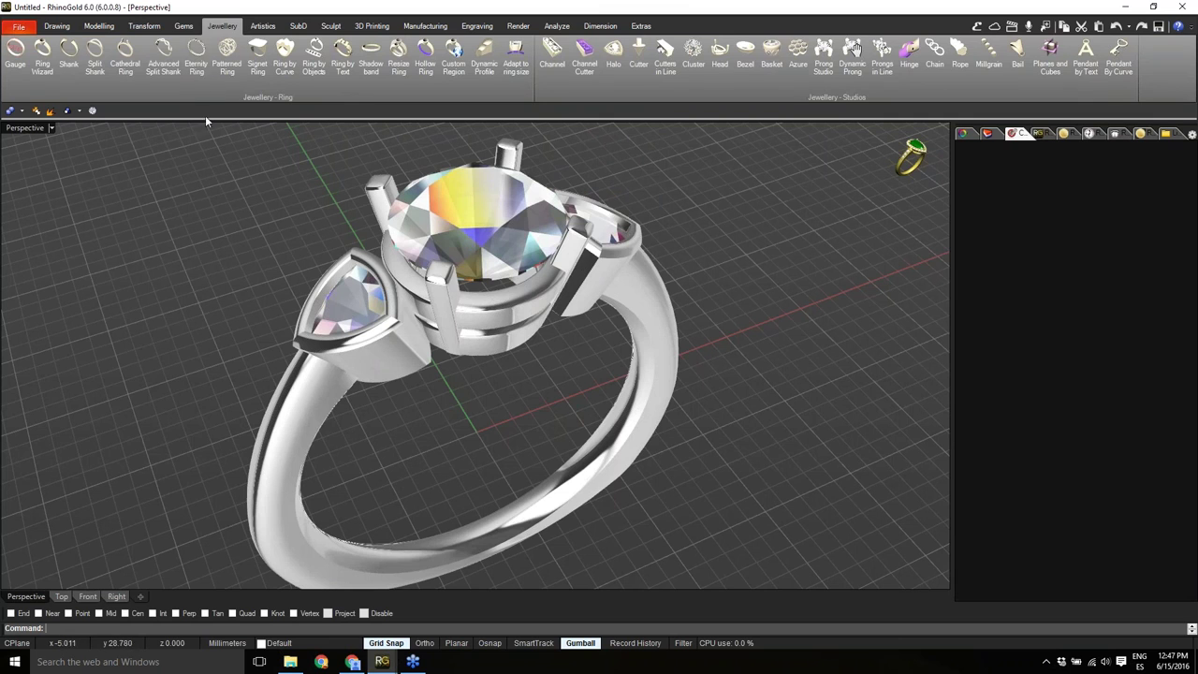
left_click(185, 27)
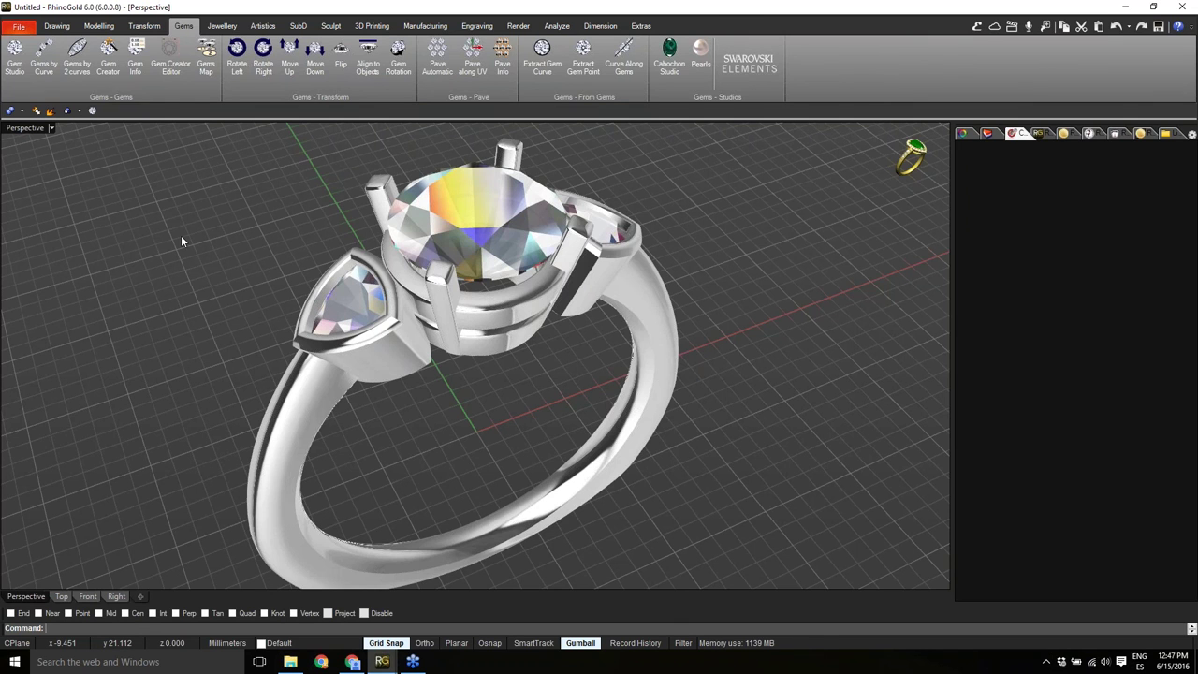
right_click_drag(535, 438, 525, 440)
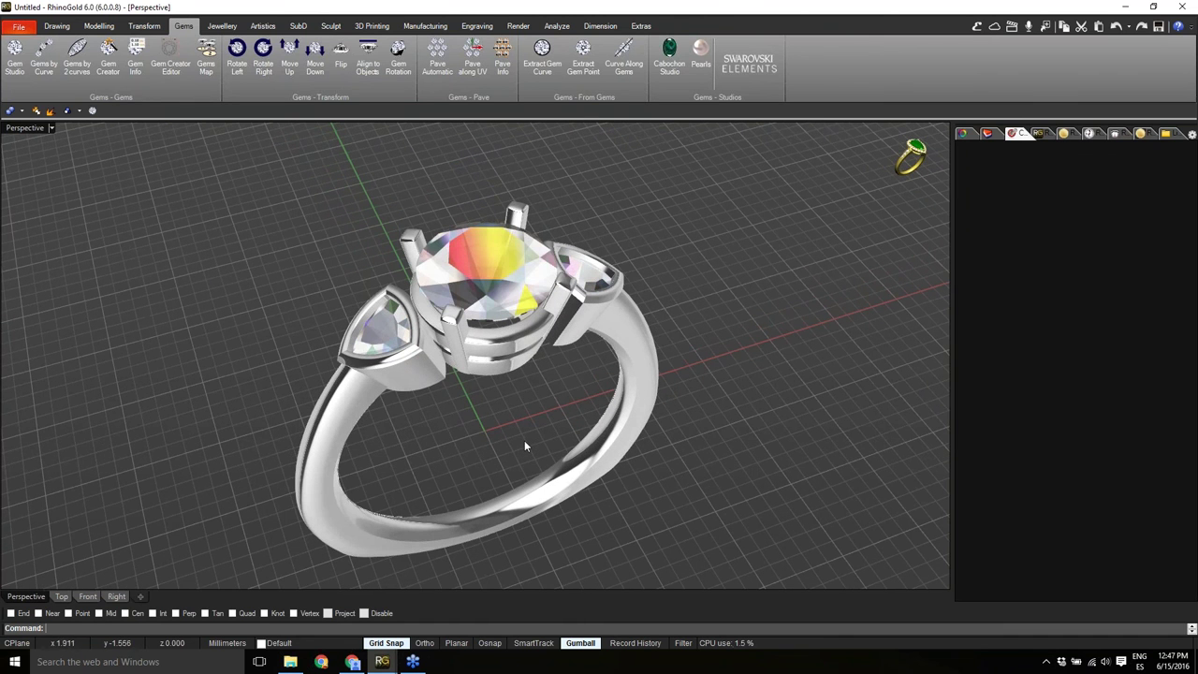